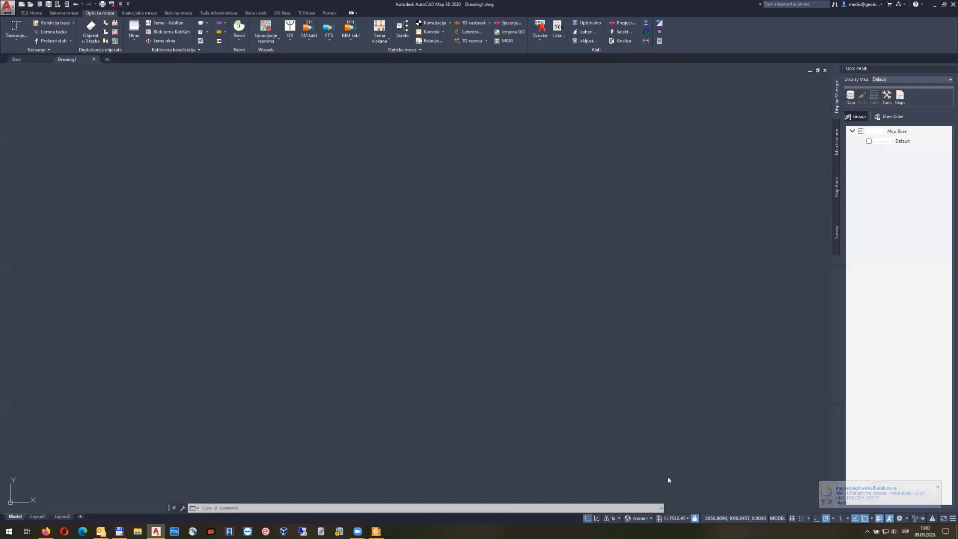
Drag an empty selection window across the blank Drawing1 canvas
left_click(501, 201)
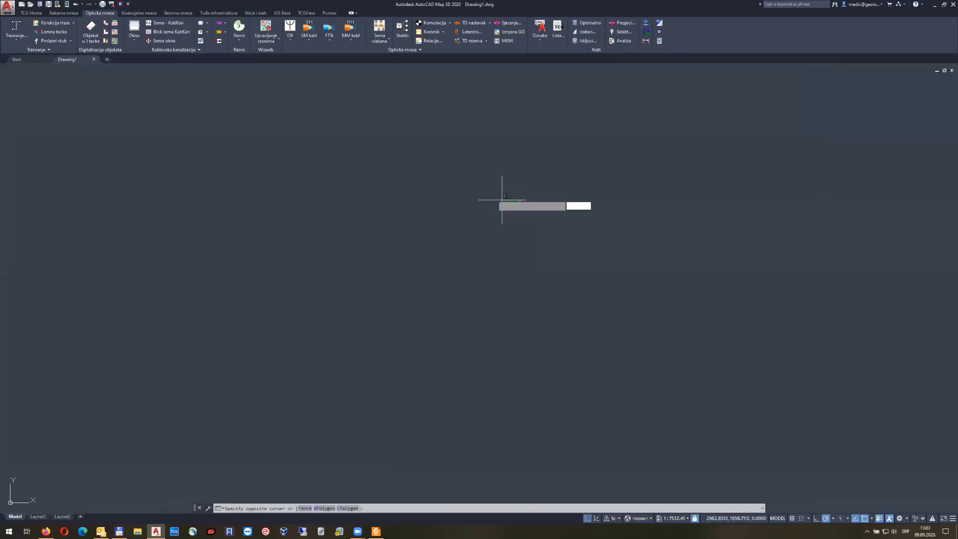
left_click(424, 177)
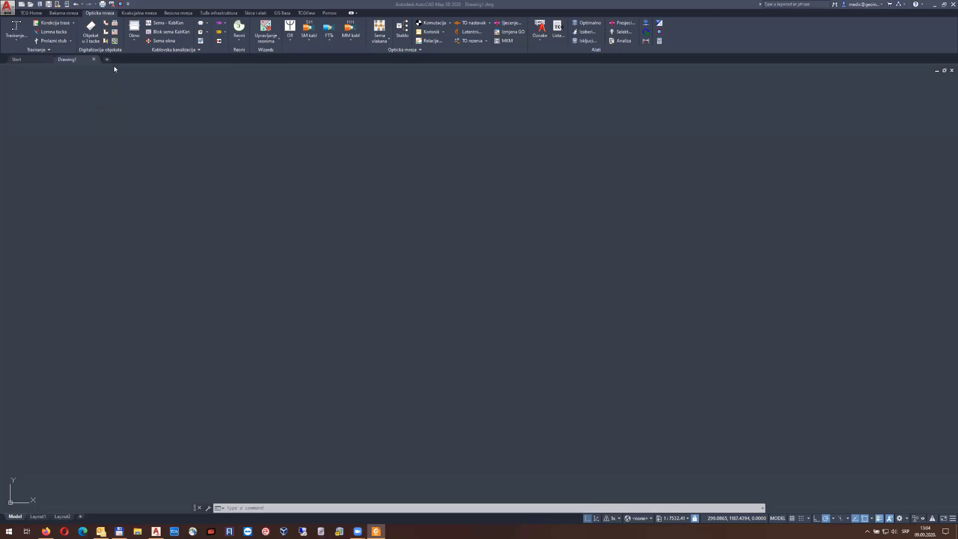
left_click(31, 14)
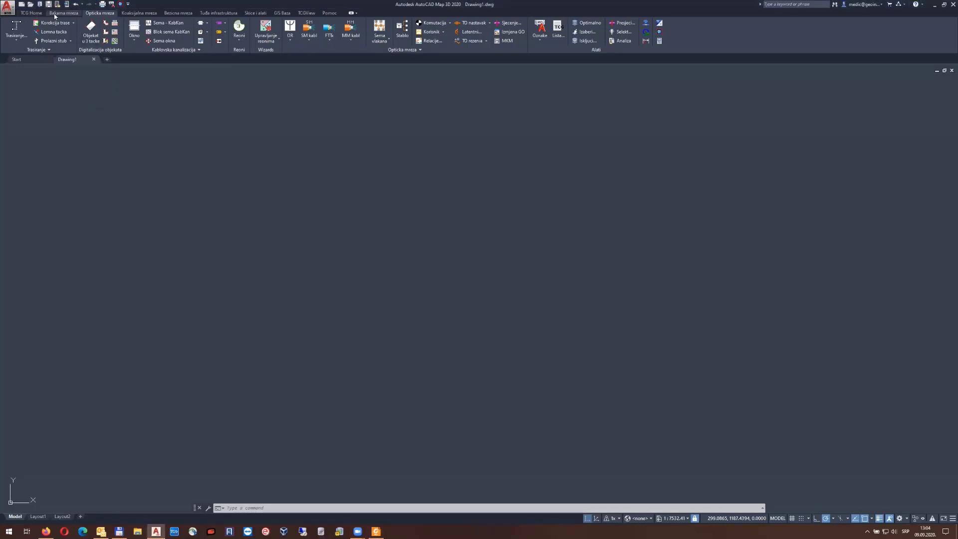
left_click(30, 13)
left_click(63, 14)
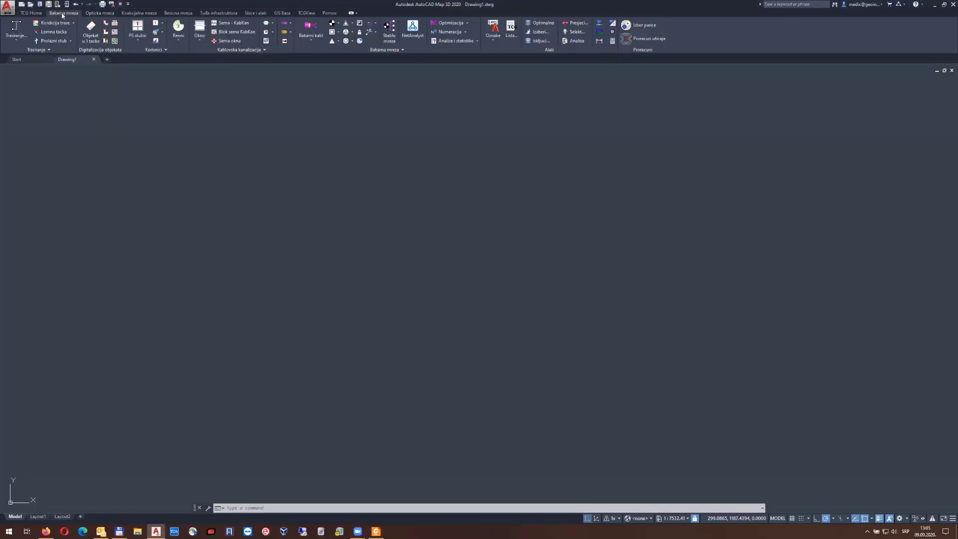
left_click(102, 14)
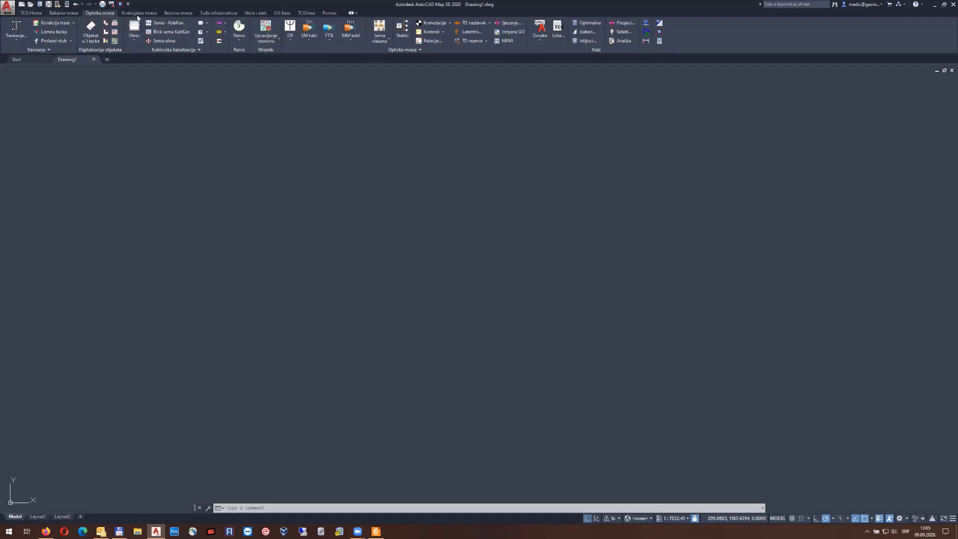
left_click(149, 14)
left_click(178, 14)
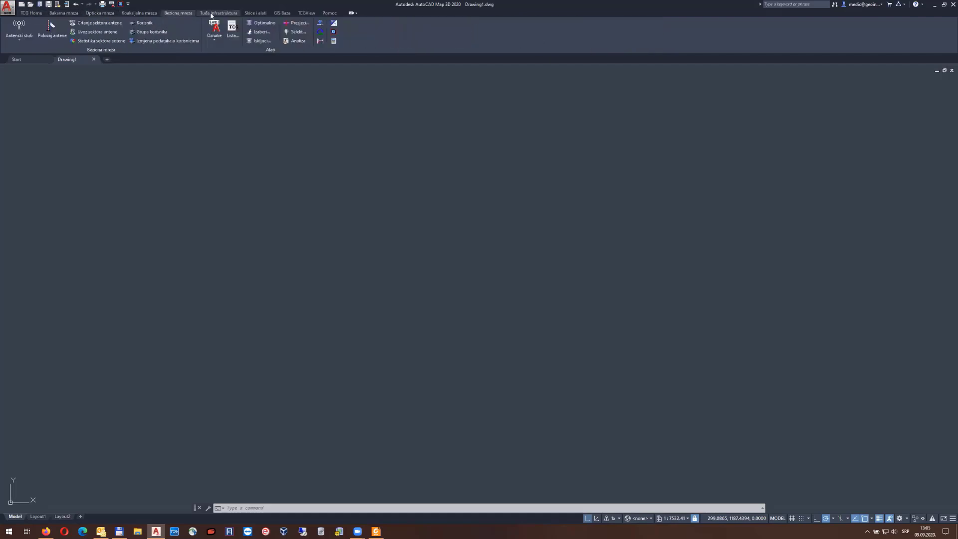
left_click(106, 13)
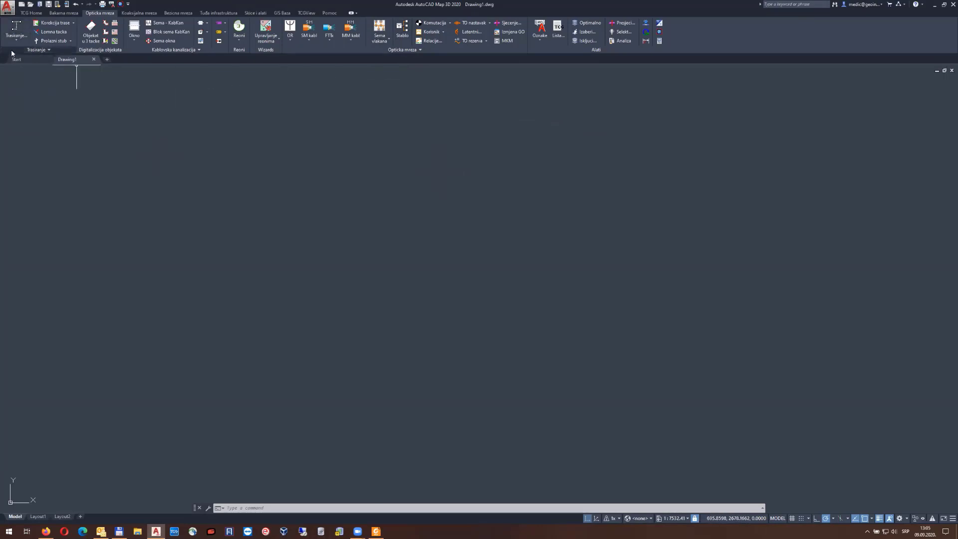
left_click(17, 36)
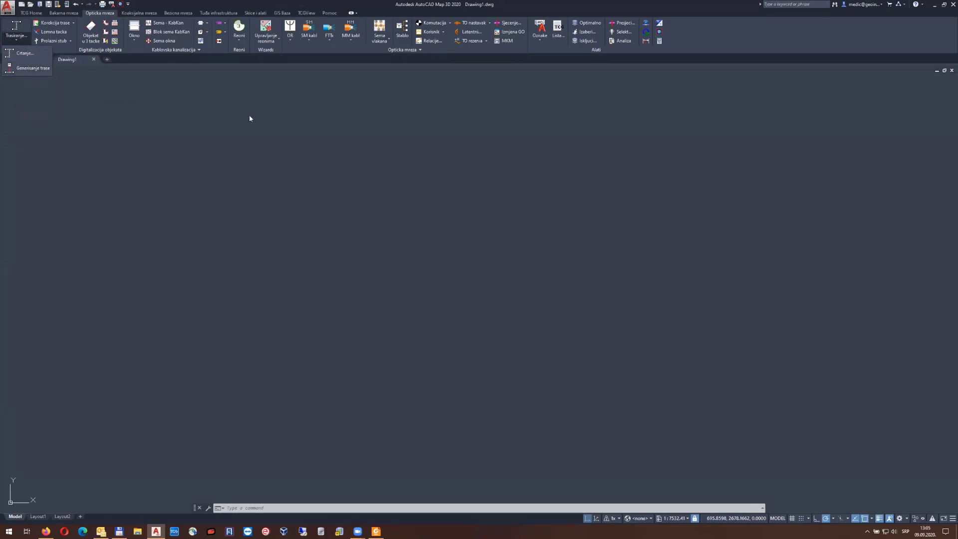
left_click(176, 125)
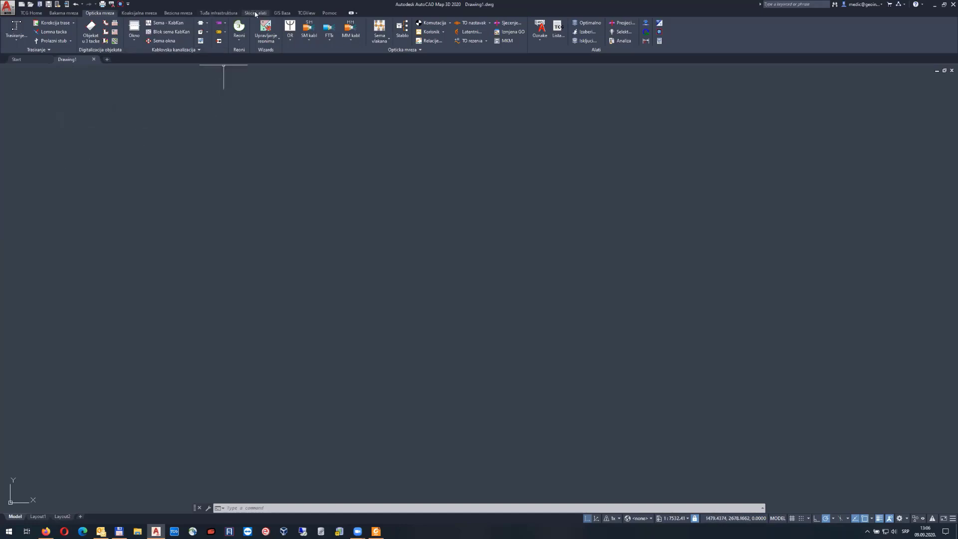
On the Skice i alati tab, review the Uvoz SHP/XLSX import options
left_click(255, 14)
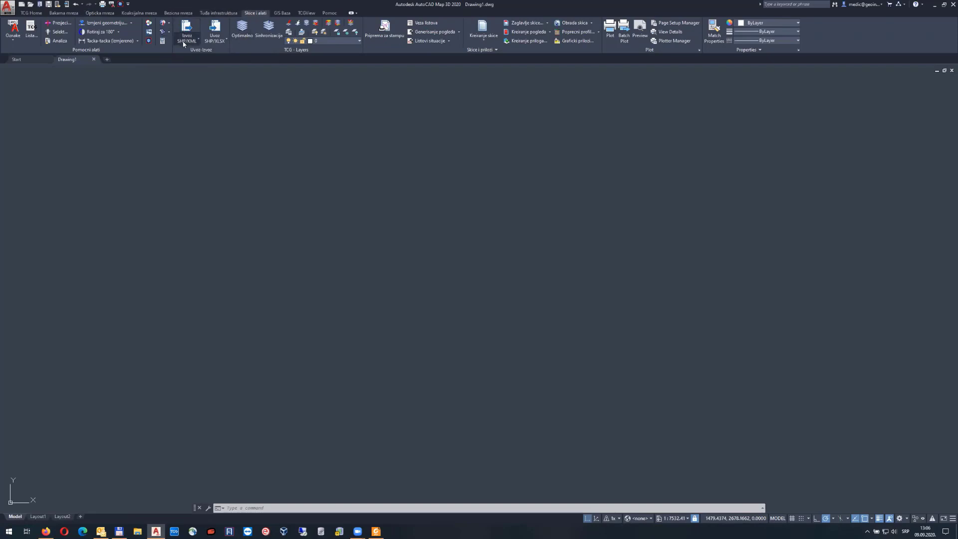
left_click(220, 43)
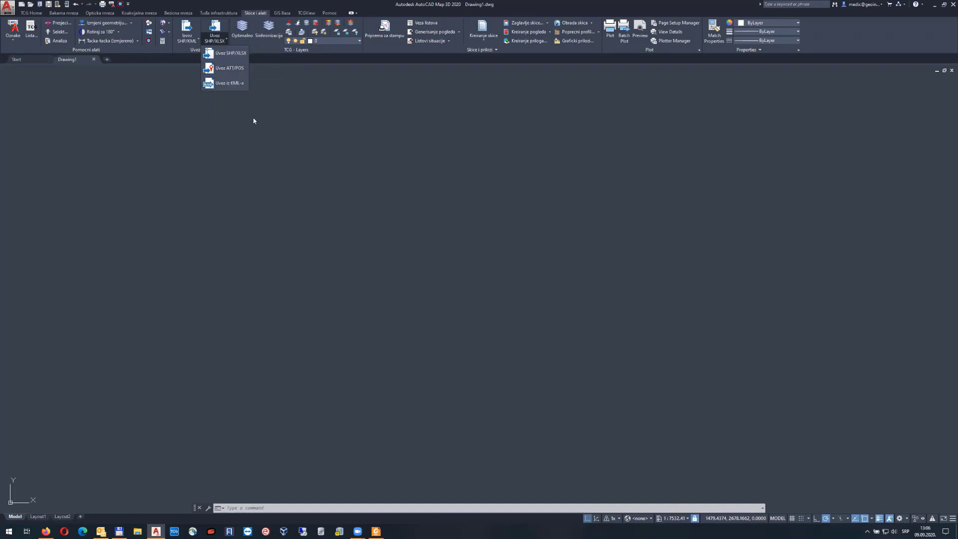
left_click(270, 125)
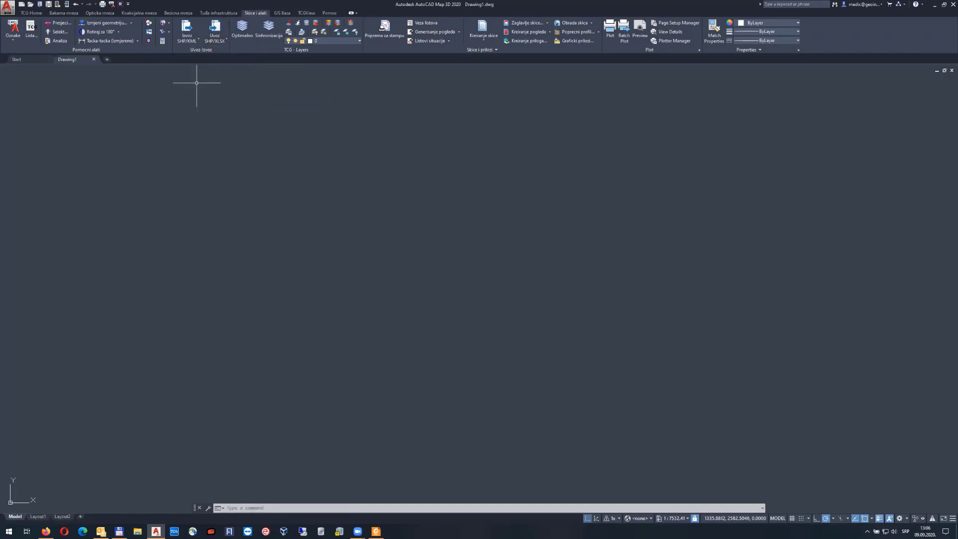
Review the Izvoz SHP/KML export options, then make an empty crossing selection on the canvas
left_click(187, 38)
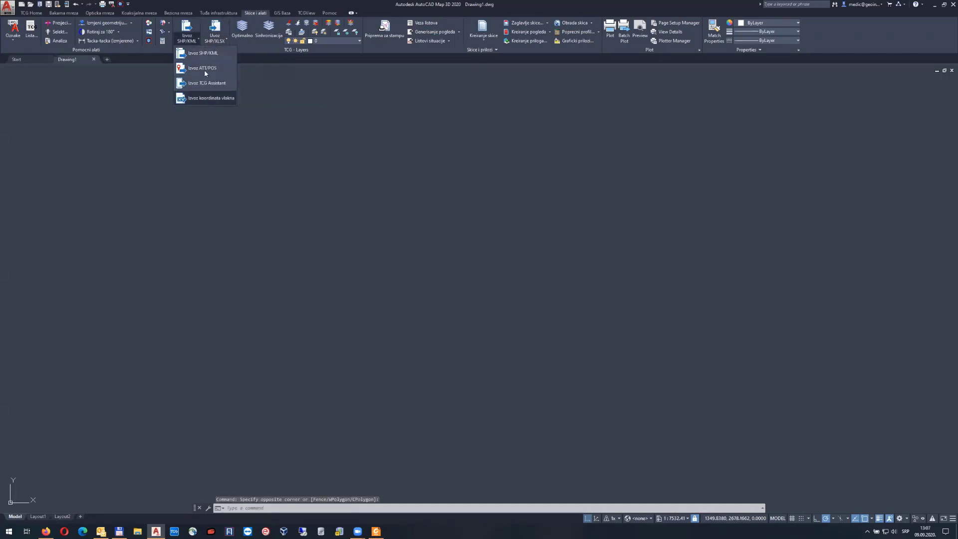
left_click(224, 149)
left_click(250, 144)
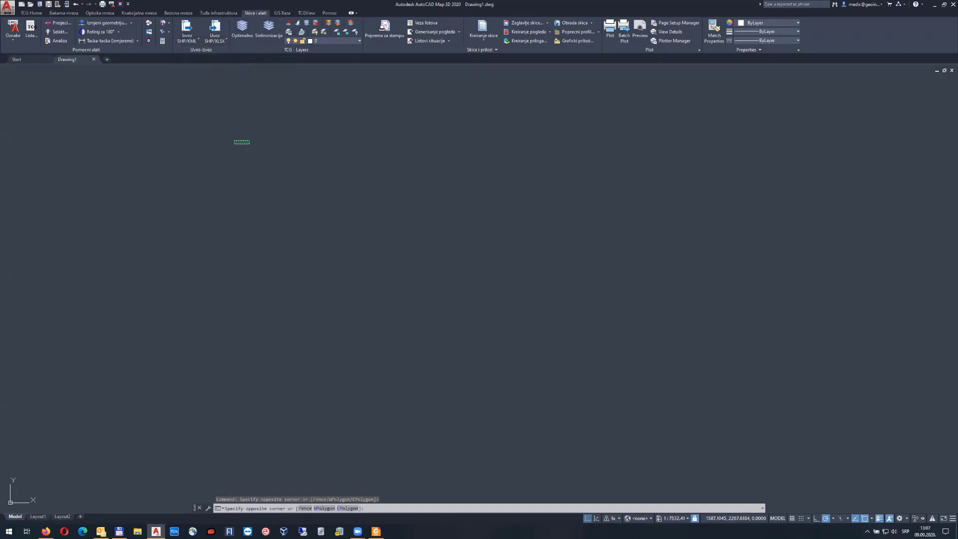
left_click(213, 137)
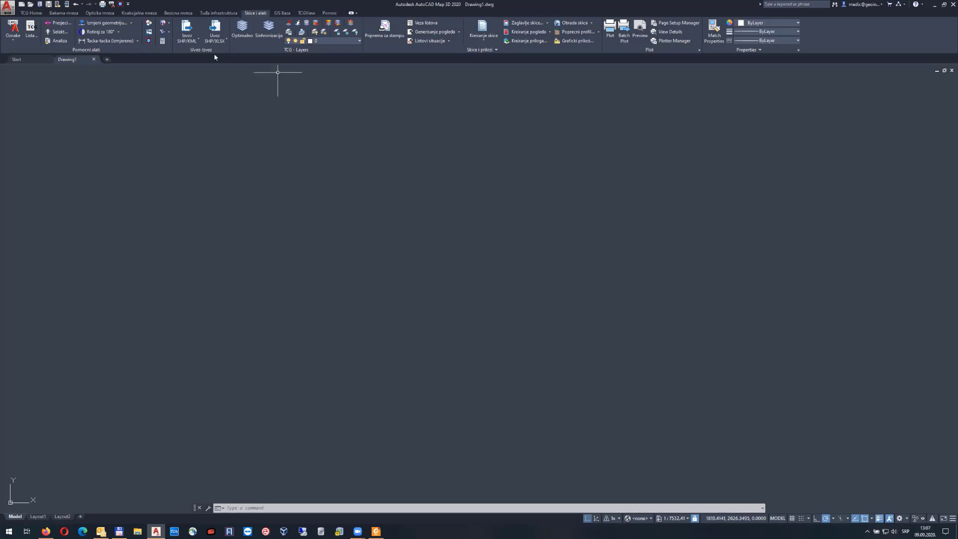
Return to the Opticka mreza ribbon tab from Skice i alati
left_click(106, 14)
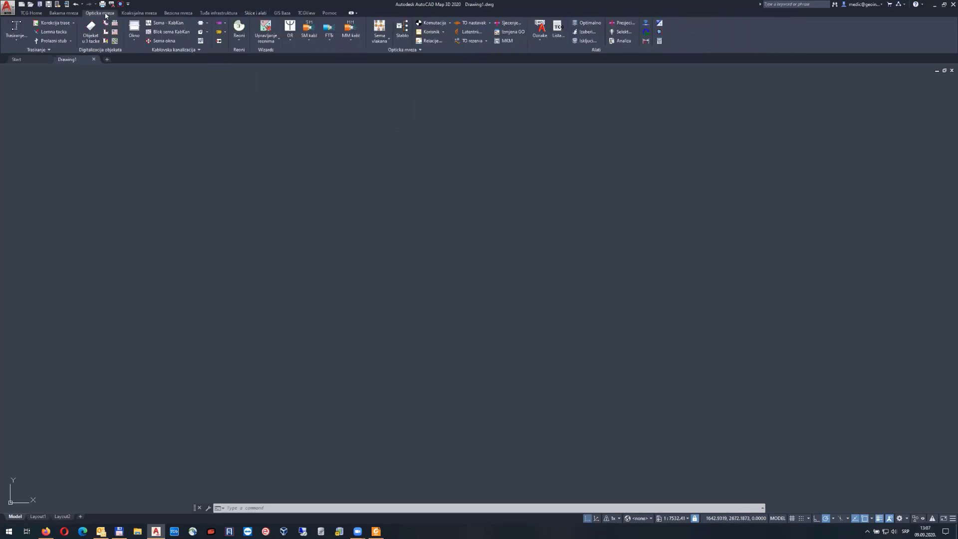
left_click(238, 41)
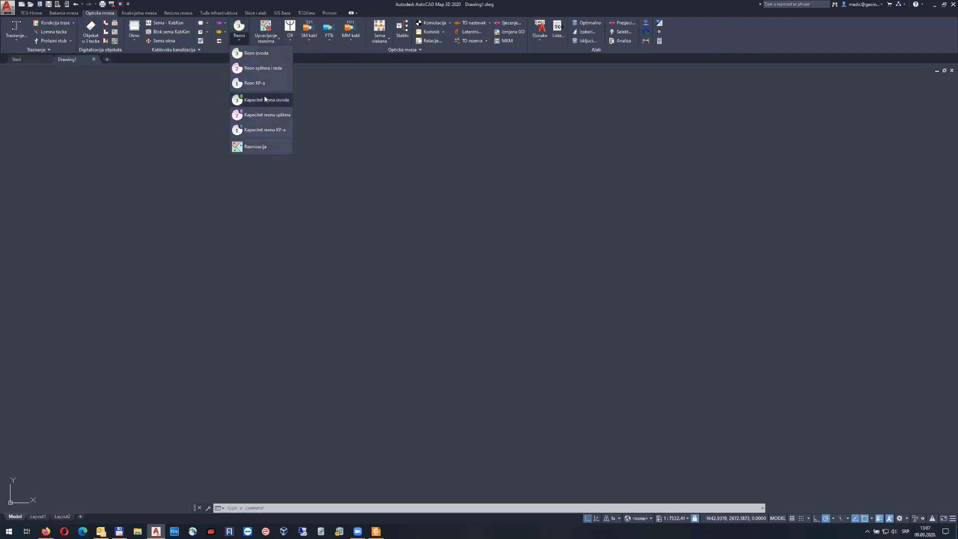
left_click(337, 185)
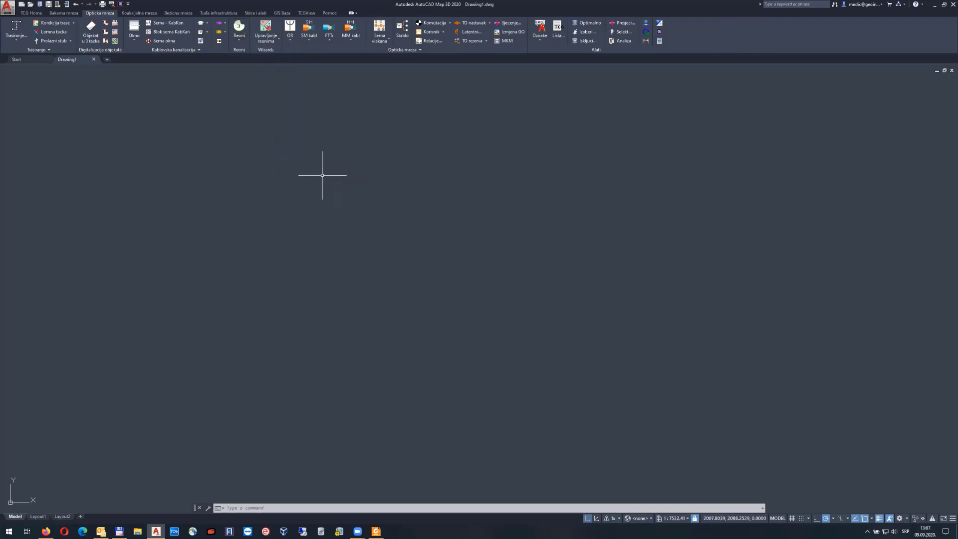
left_click(323, 175)
left_click(253, 142)
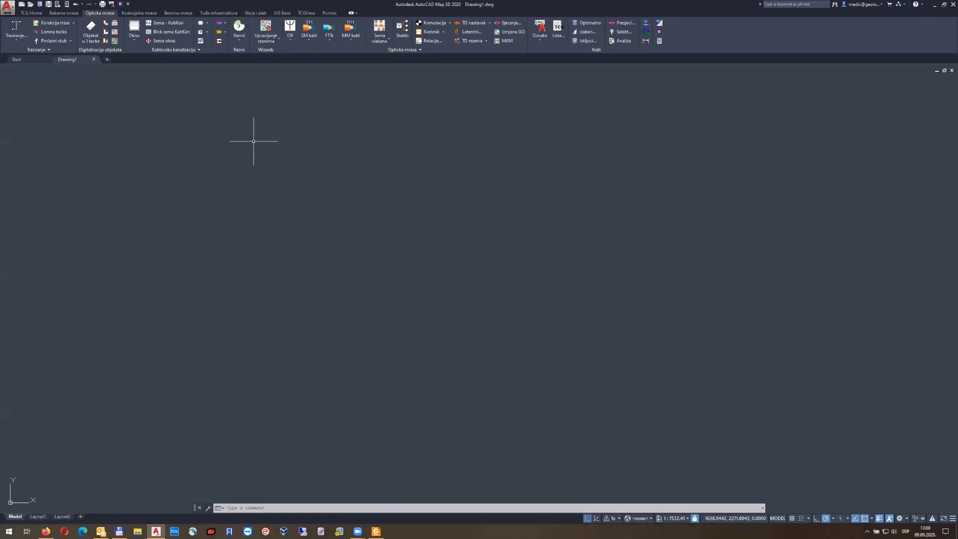
left_click(242, 42)
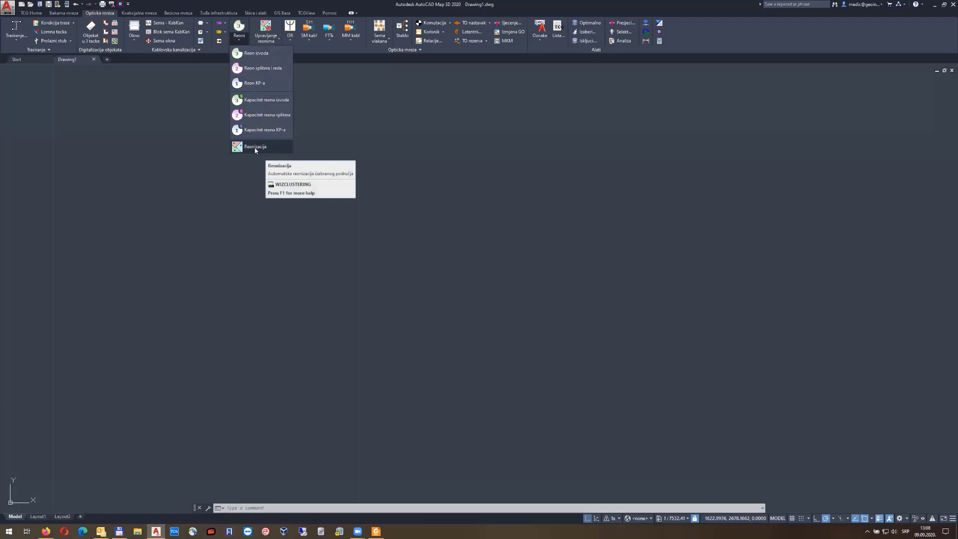
left_click(346, 172)
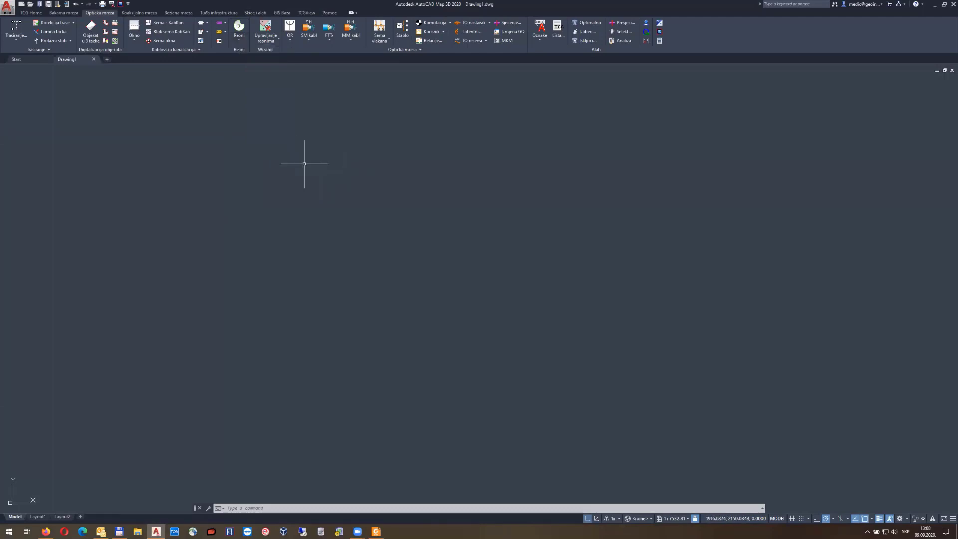
left_click(293, 159)
left_click(241, 134)
left_click(317, 158)
left_click(253, 142)
left_click(274, 42)
left_click(273, 42)
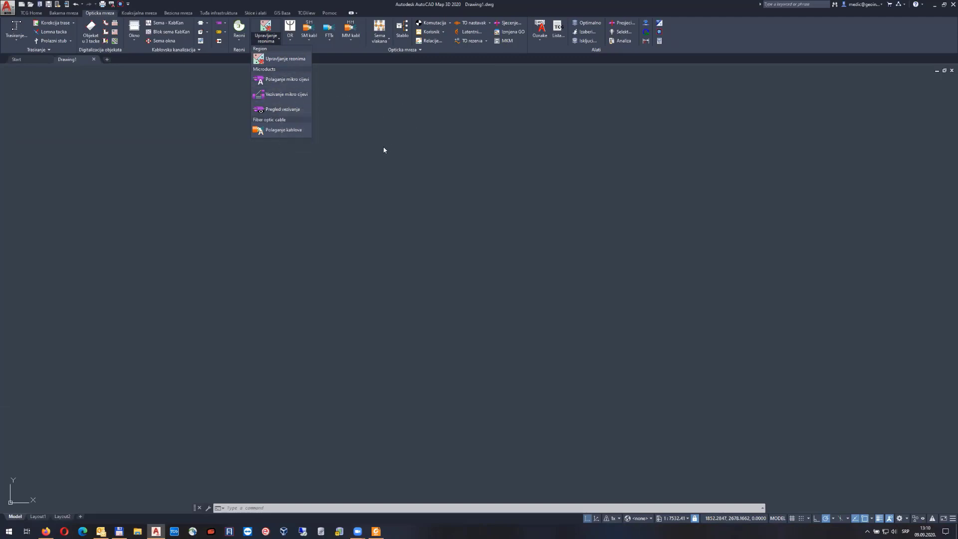
left_click(293, 139)
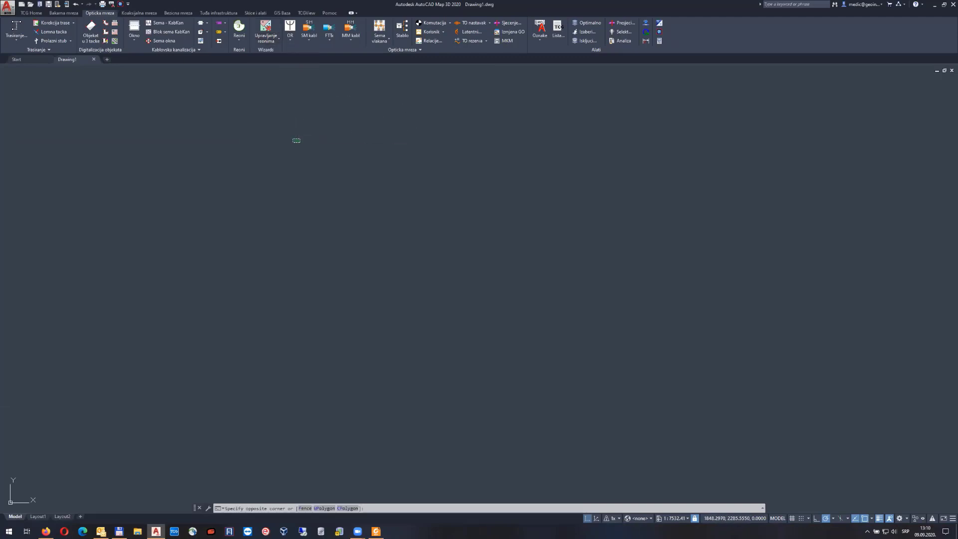
left_click(293, 139)
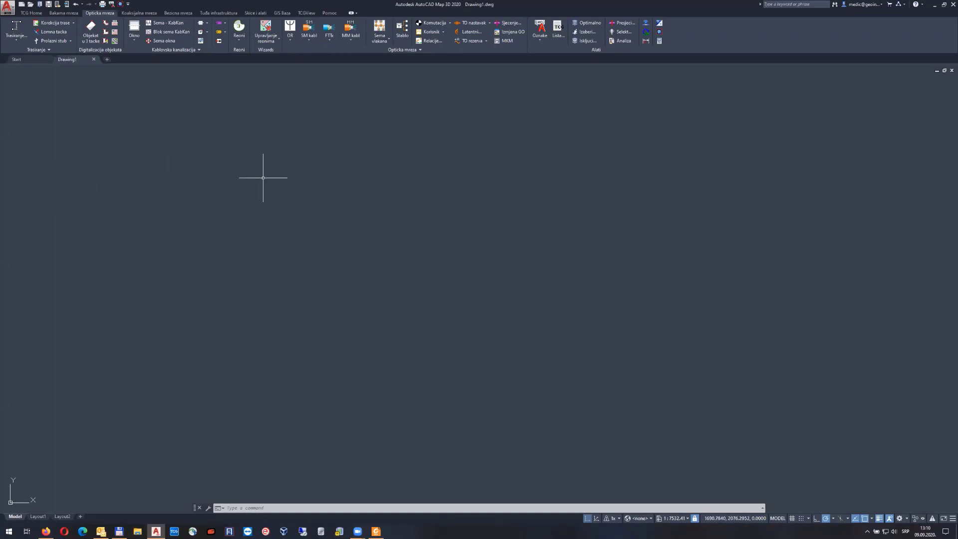
left_click(277, 40)
left_click(559, 29)
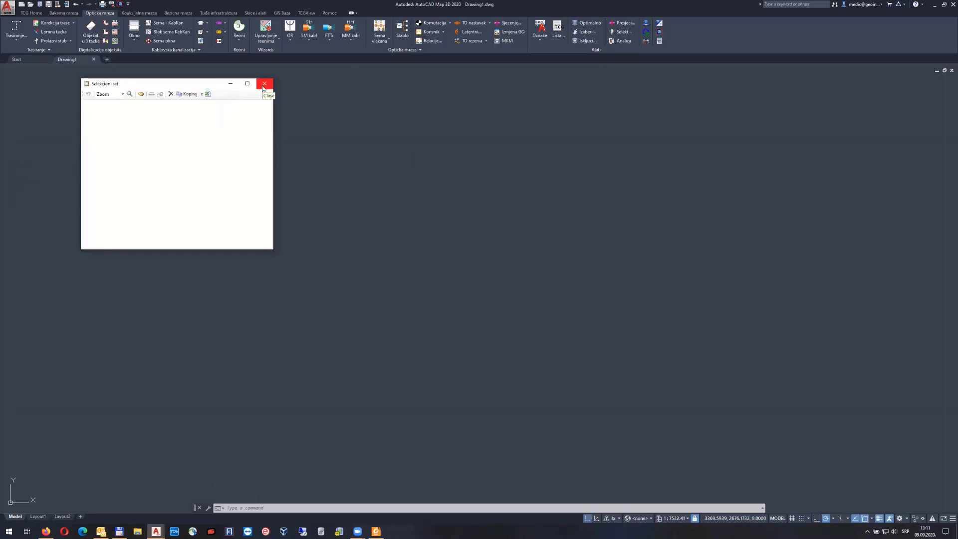
left_click(264, 86)
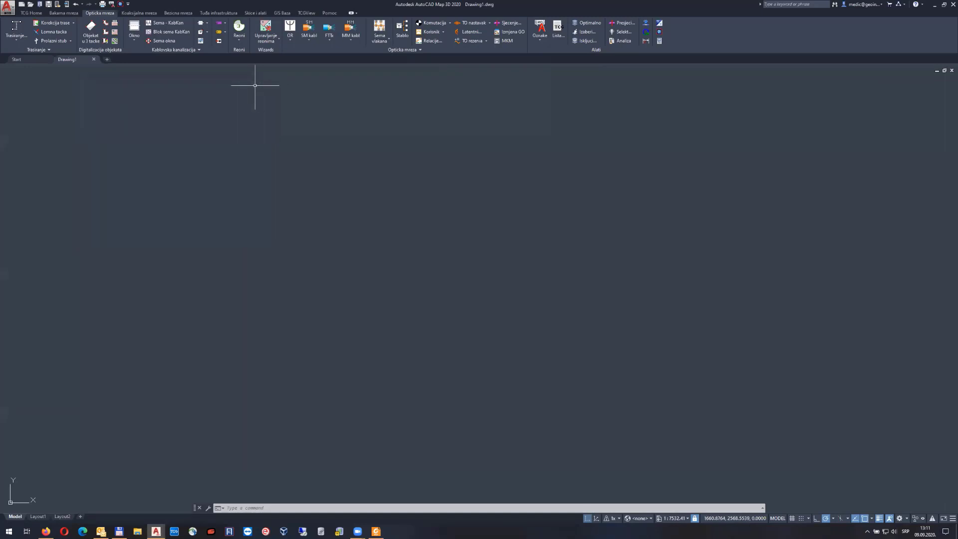
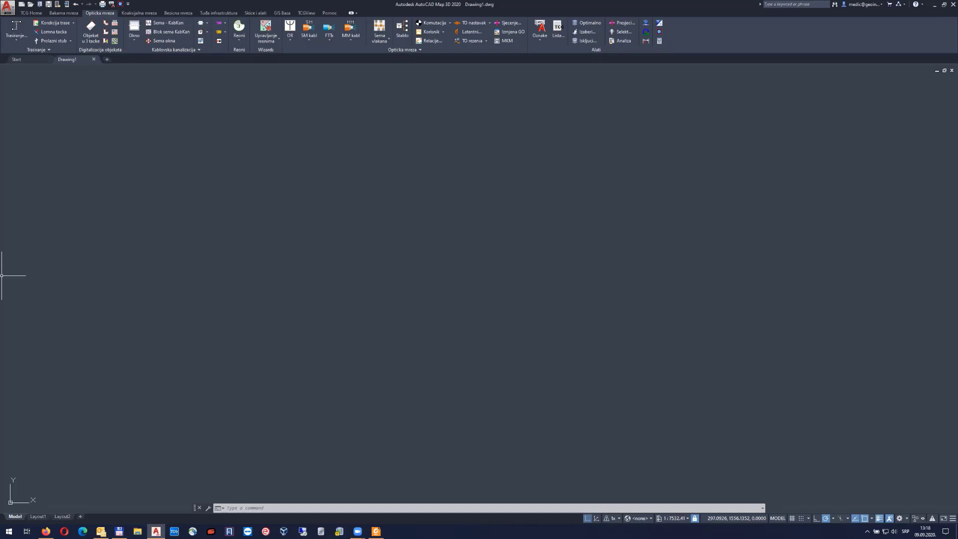
Show the Skice i alati ribbon tab and expand the Uvoz SHP/XLSX import options
left_click(259, 14)
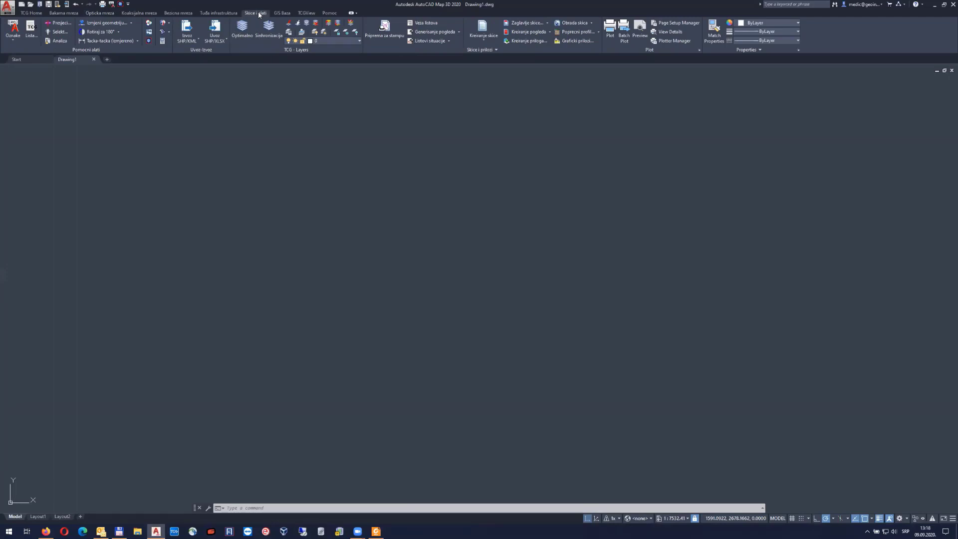
left_click(220, 39)
Open the Uvezi import dialog and set its source type to Shapefile
left_click(228, 53)
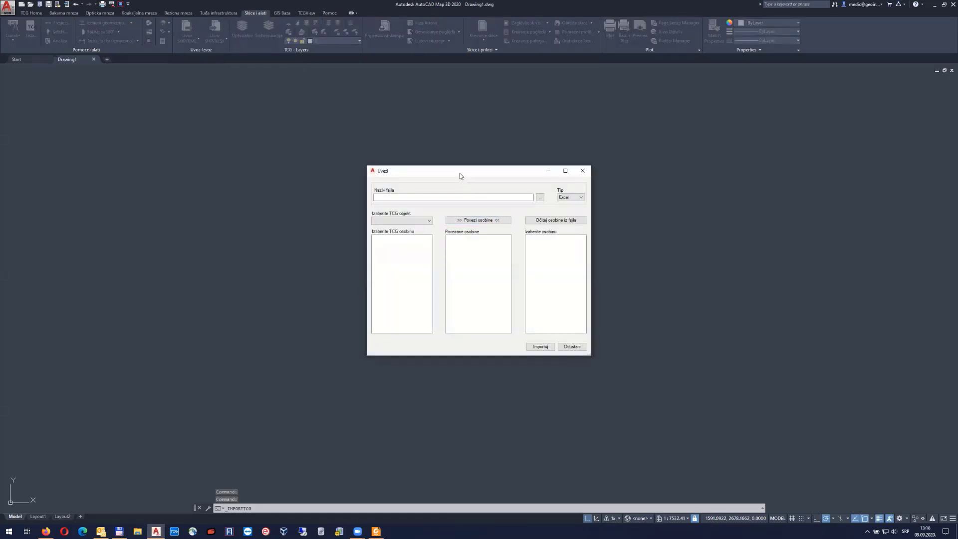
left_click_drag(457, 174, 437, 158)
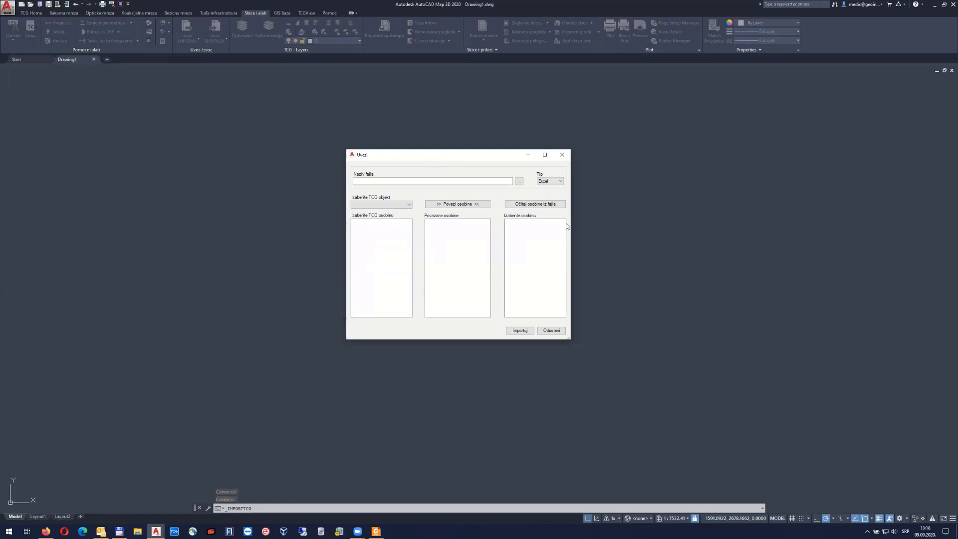
left_click(556, 183)
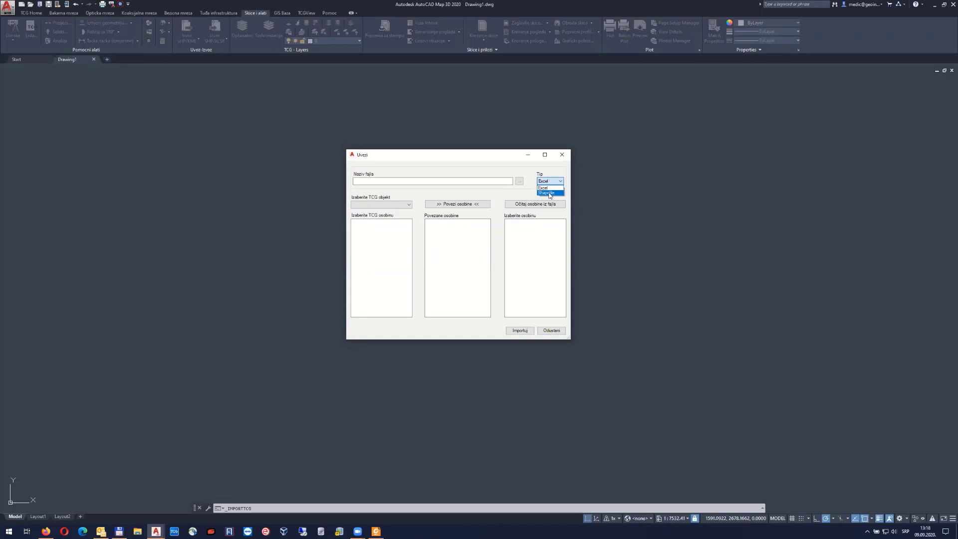
left_click(549, 193)
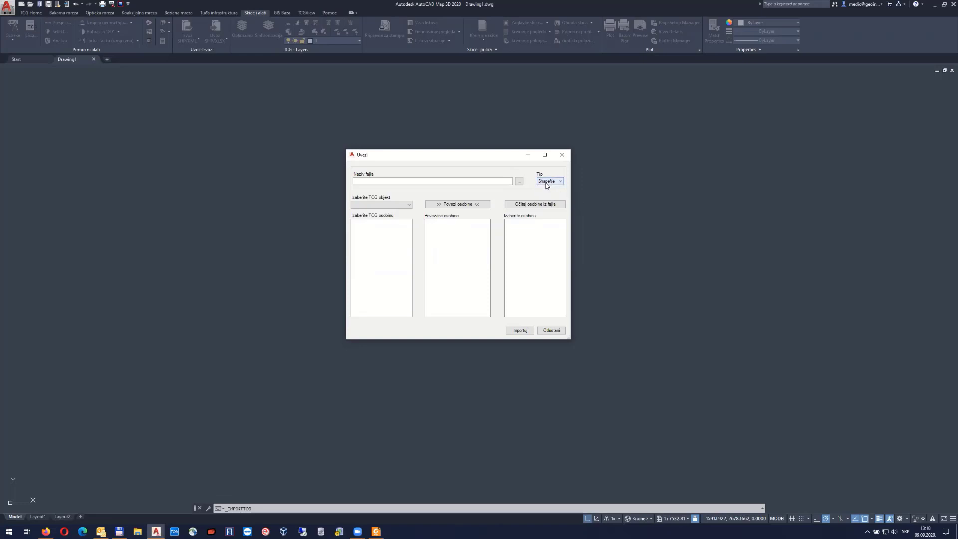
Choose SHP1\gts_opticki_prikljucak.shp and load its SHP/DBF field names
left_click(520, 182)
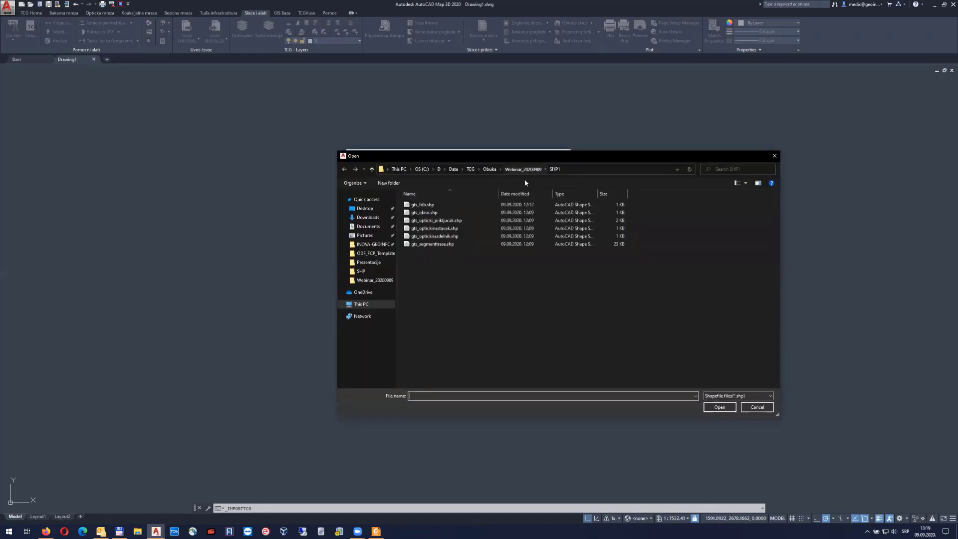
left_click(523, 169)
double_click(424, 212)
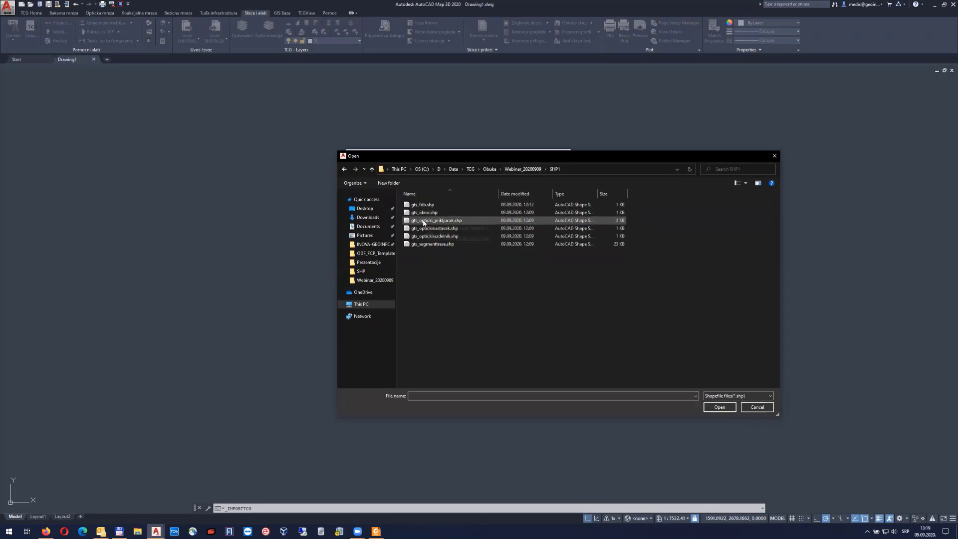
left_click(431, 222)
double_click(432, 223)
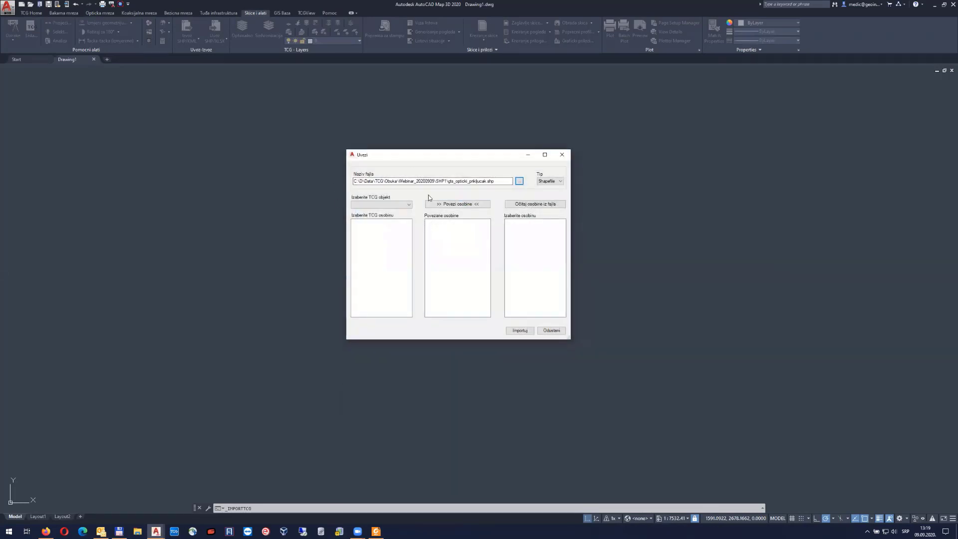
left_click(545, 204)
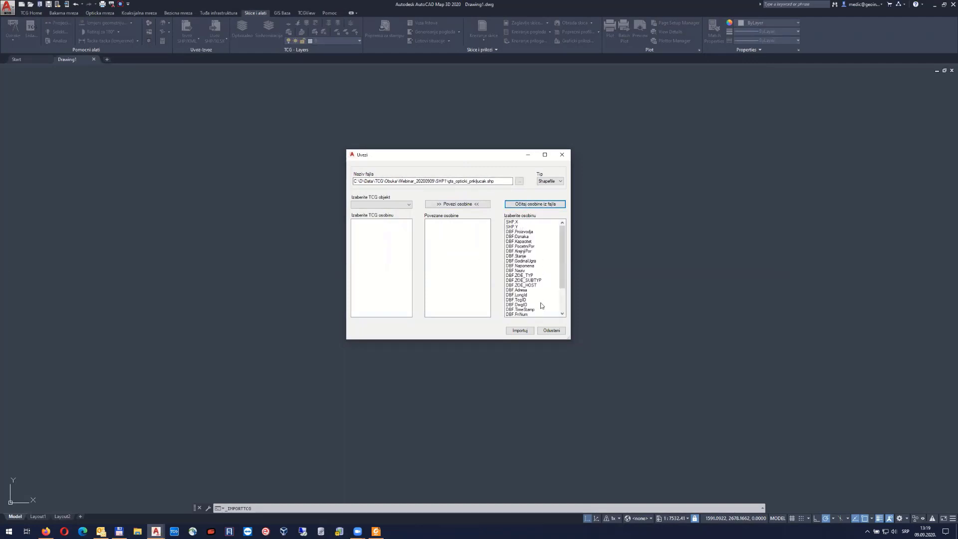
Target Opticki korisnik objects and link X to SHP.X and Y to SHP.Y
scroll(542, 305, "down", 3)
scroll(542, 305, "up", 3)
left_click(391, 205)
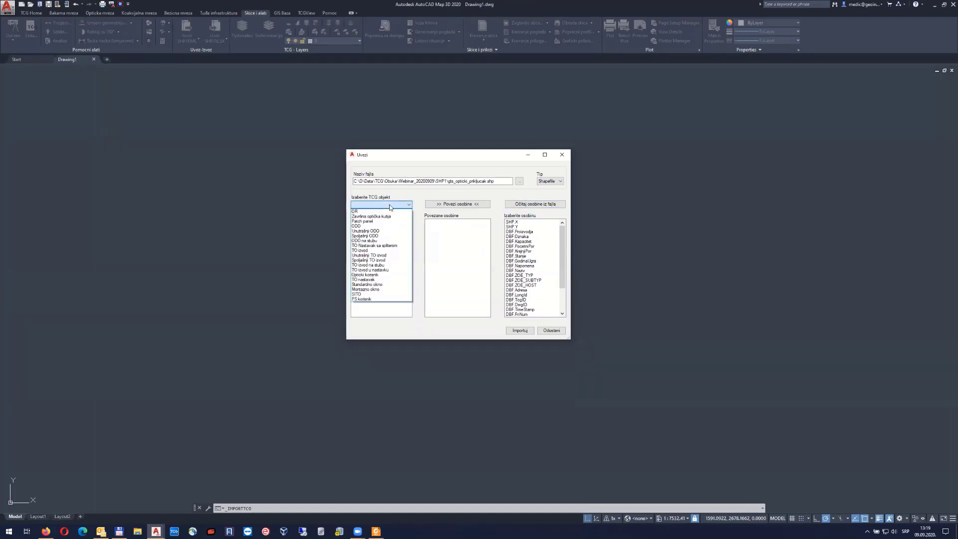
left_click(386, 275)
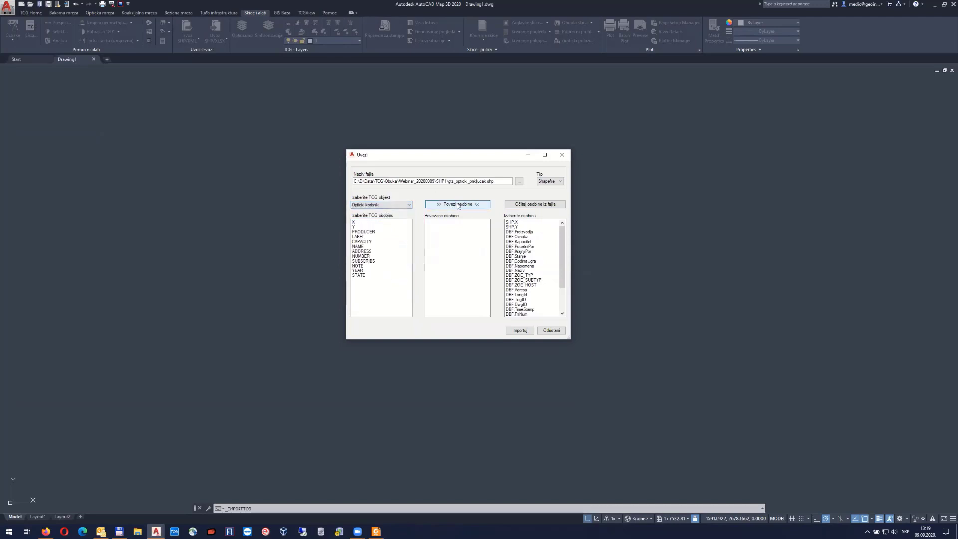
left_click(364, 223)
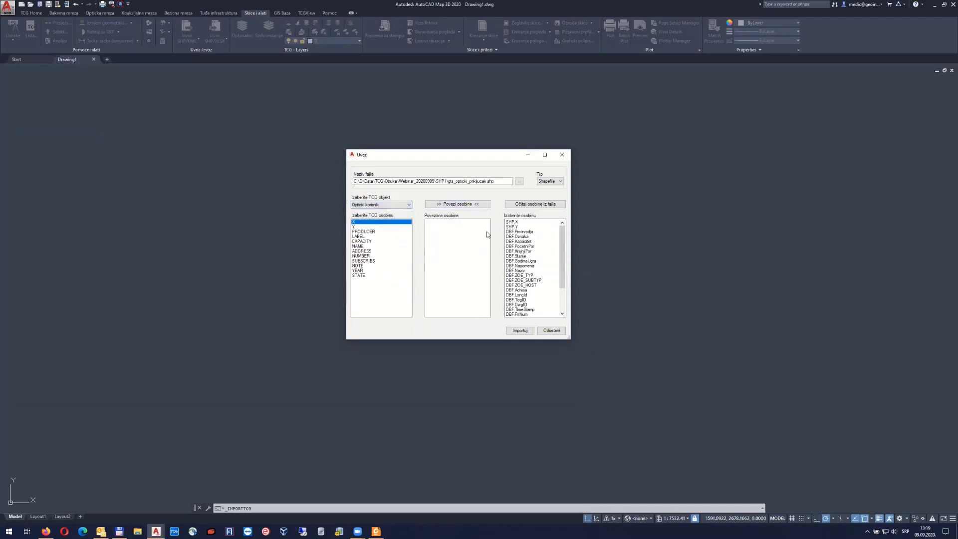
left_click(523, 223)
left_click(472, 205)
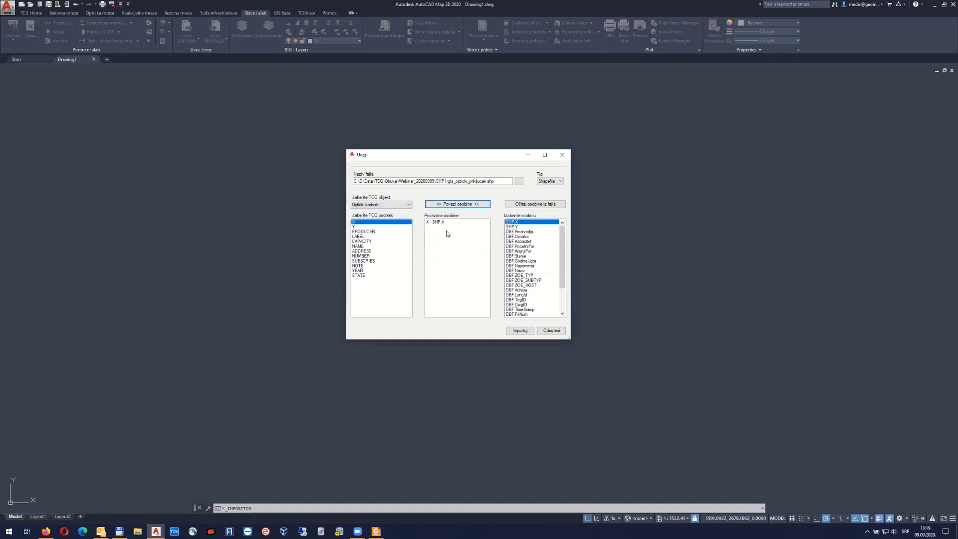
left_click(357, 227)
left_click(525, 228)
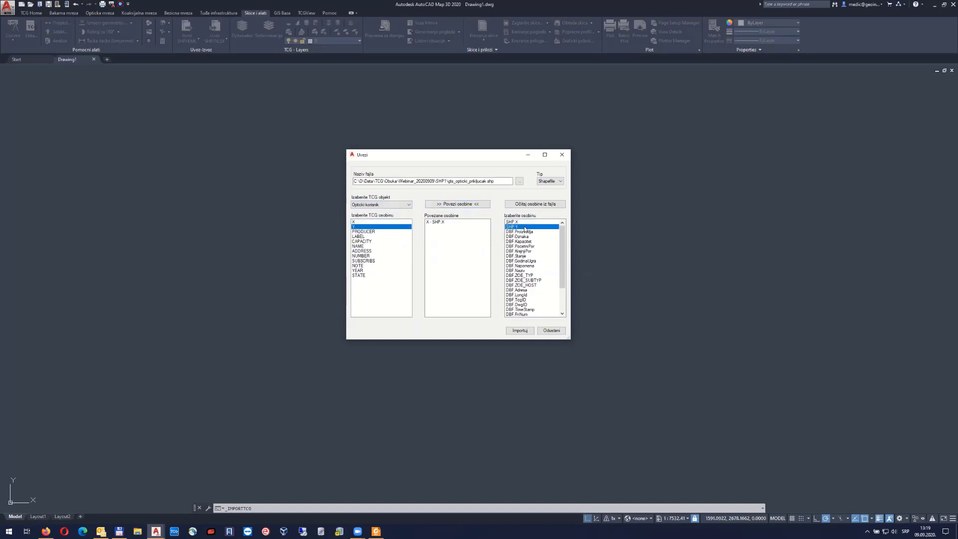
left_click(474, 205)
Link CAPACITY to DBF Kapacitet, NAME to DBF Naziv and ADDRESS to DBF Adresa
left_click(363, 242)
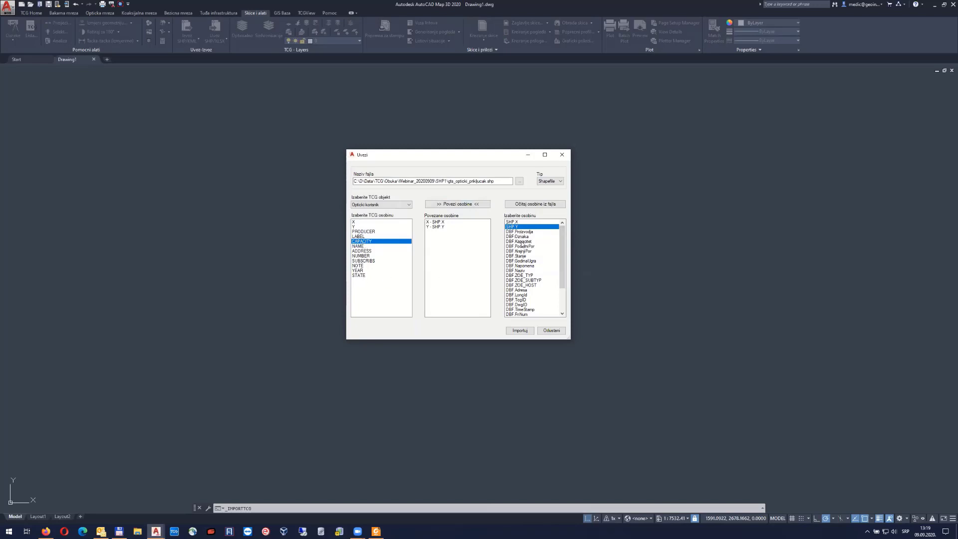
left_click(523, 242)
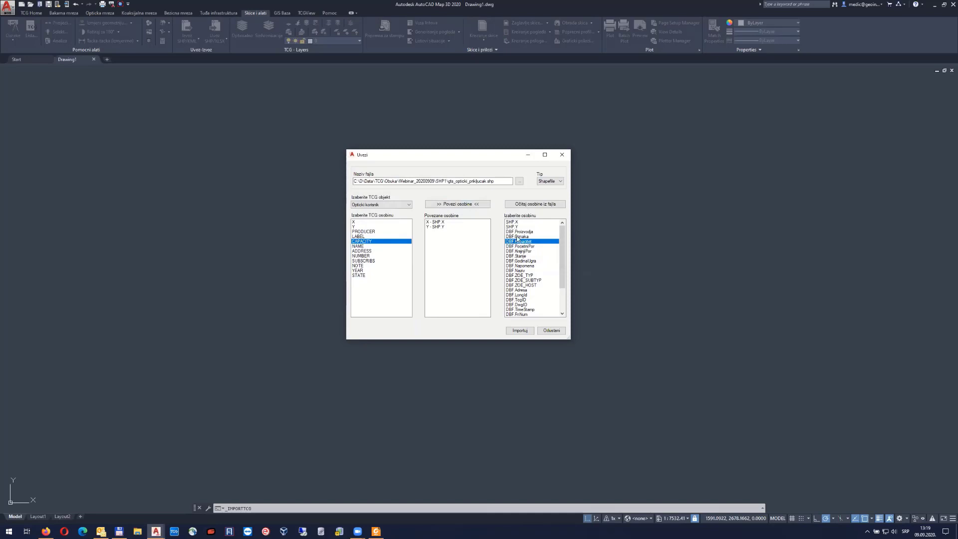
left_click(470, 205)
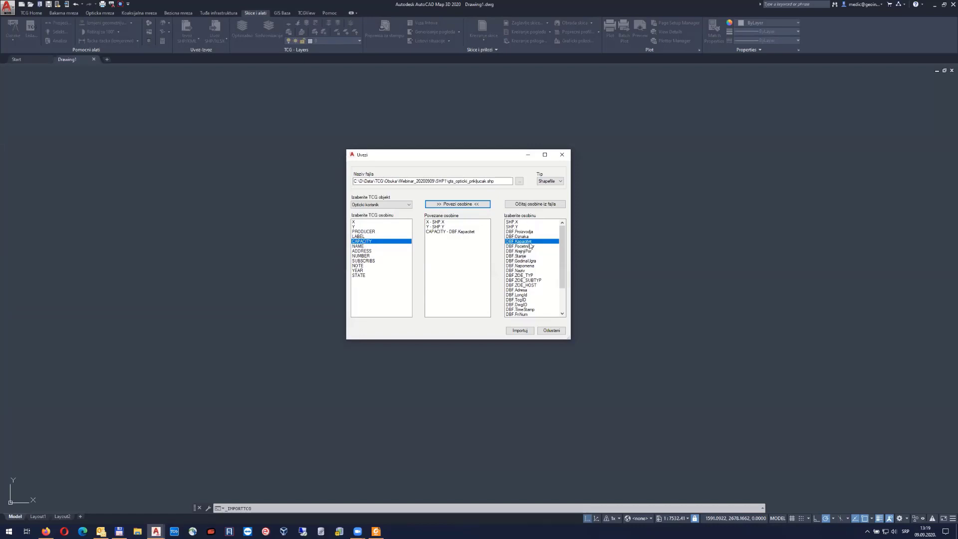
left_click(360, 246)
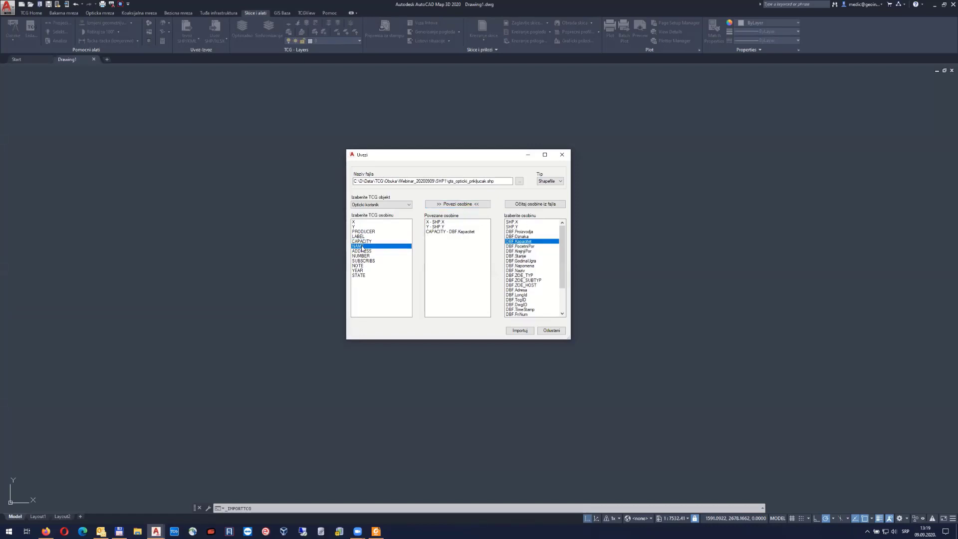
left_click(519, 271)
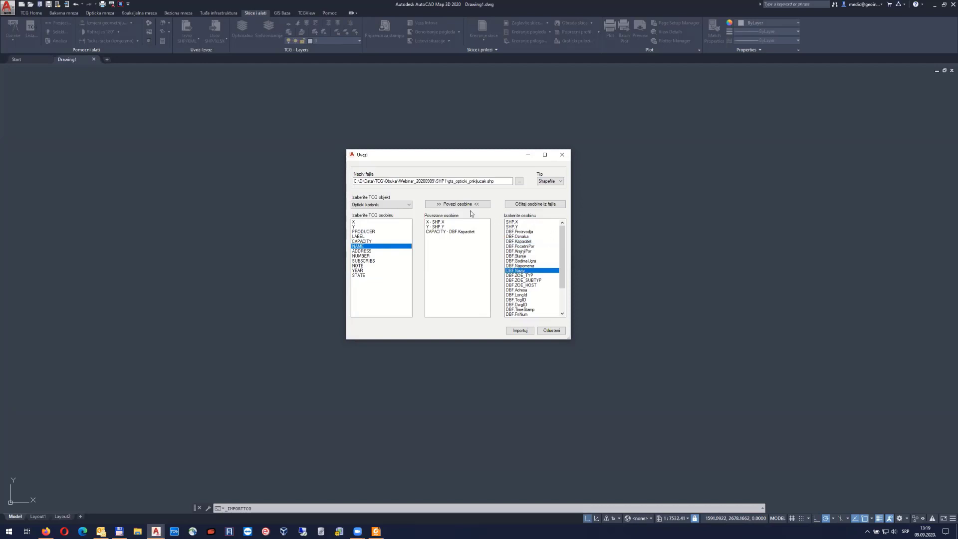
left_click(462, 205)
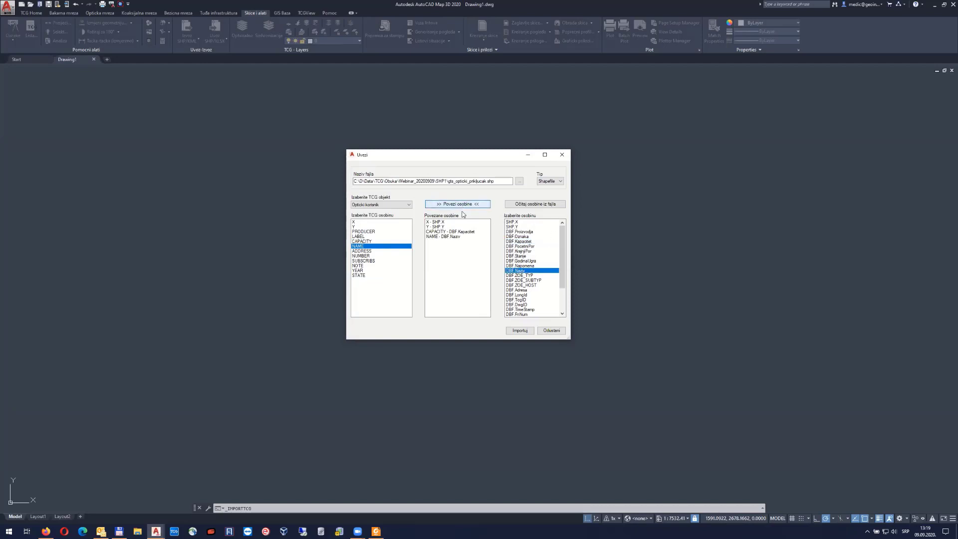
left_click(363, 251)
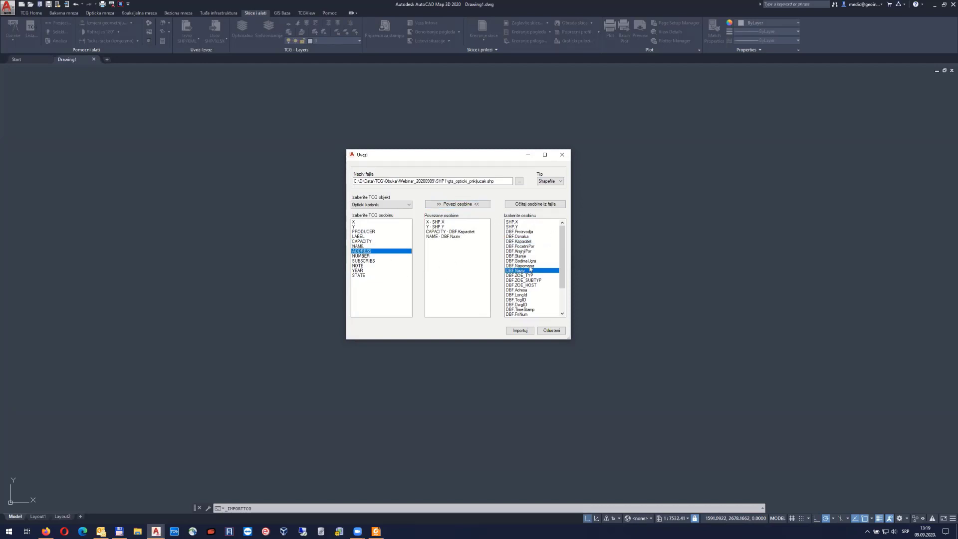
left_click(519, 290)
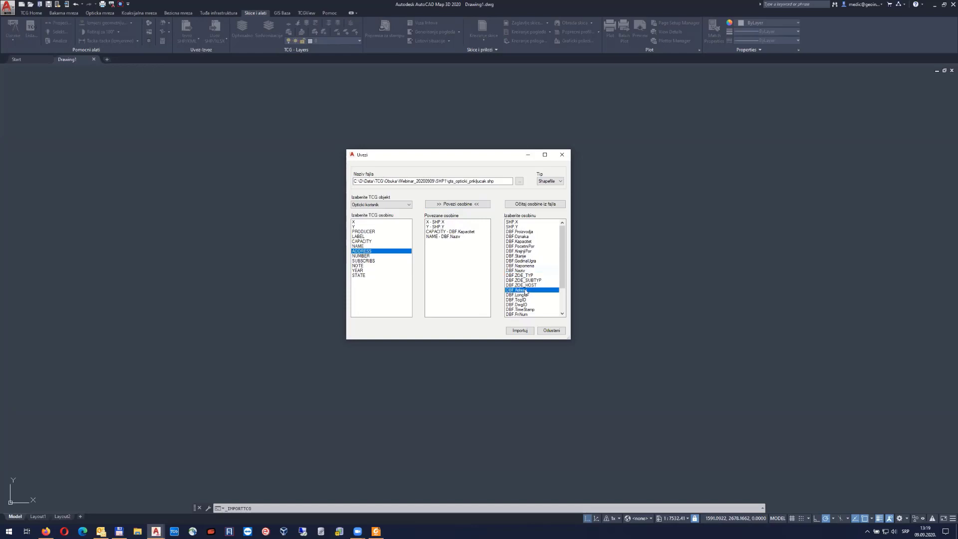
left_click(471, 205)
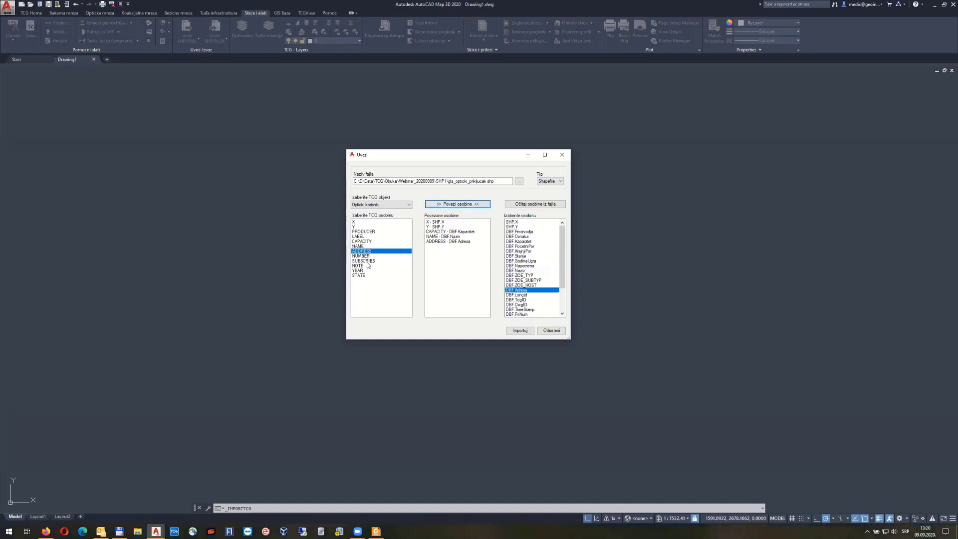
Link NOTE to DBF Napomena, YEAR to DBF GodinaUgra and STATE to DBF Stanje
left_click(364, 266)
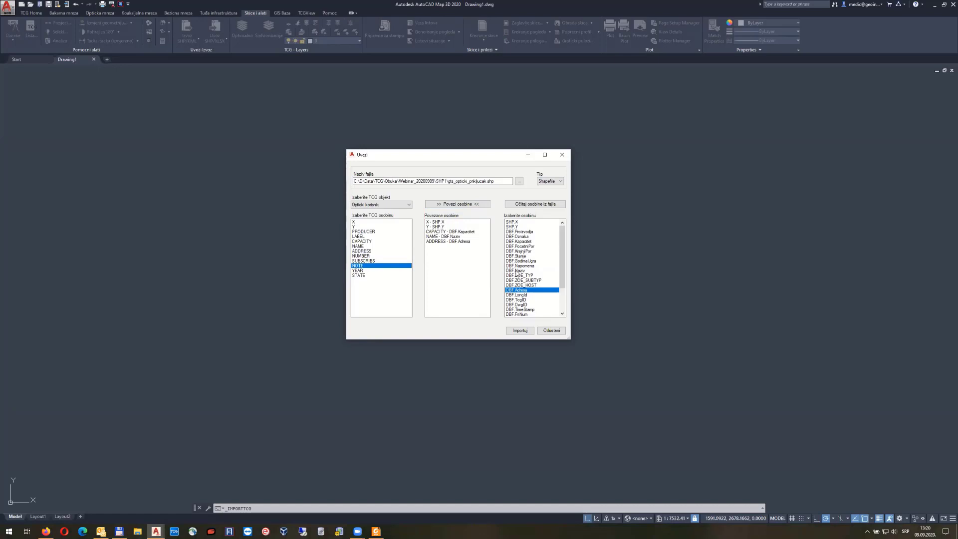
left_click(521, 266)
left_click(458, 204)
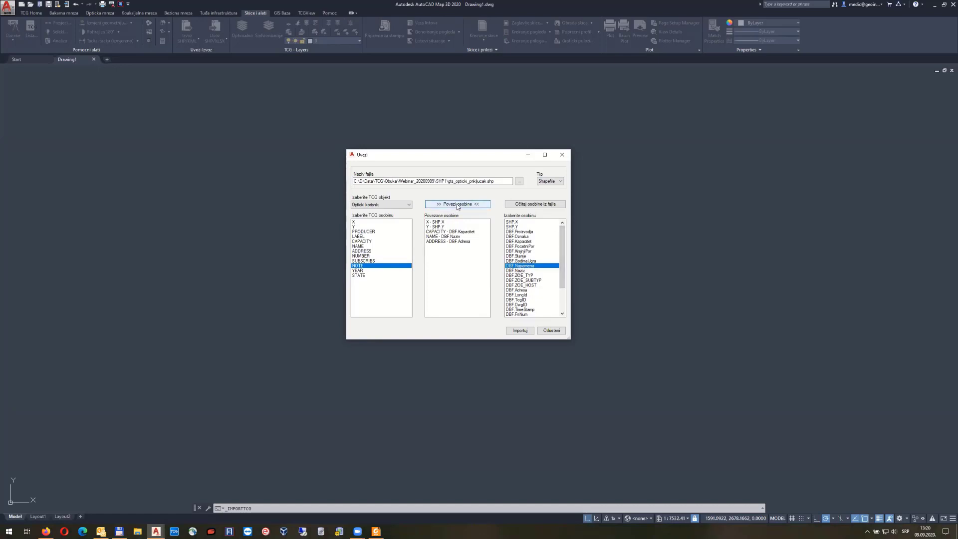
left_click(368, 271)
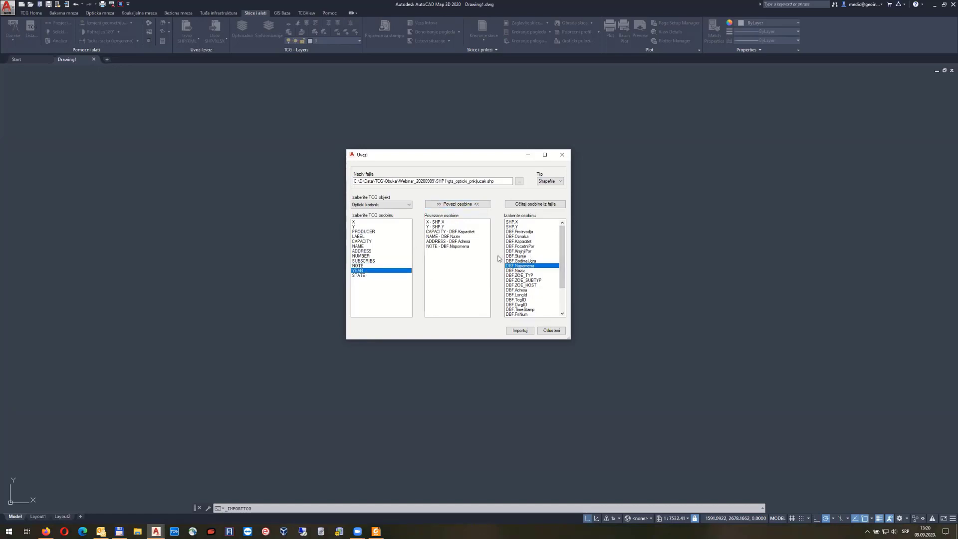
left_click(523, 261)
left_click(454, 205)
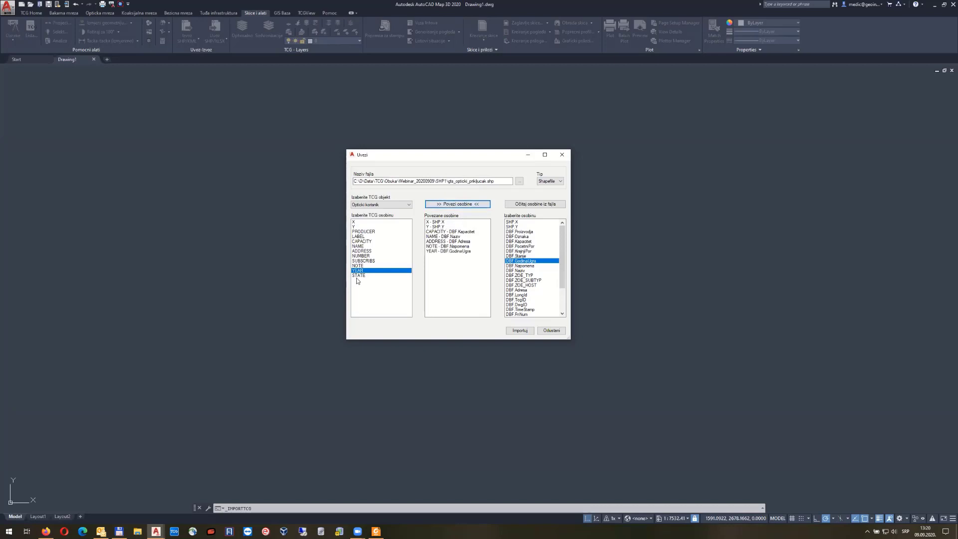
left_click(398, 275)
left_click(523, 256)
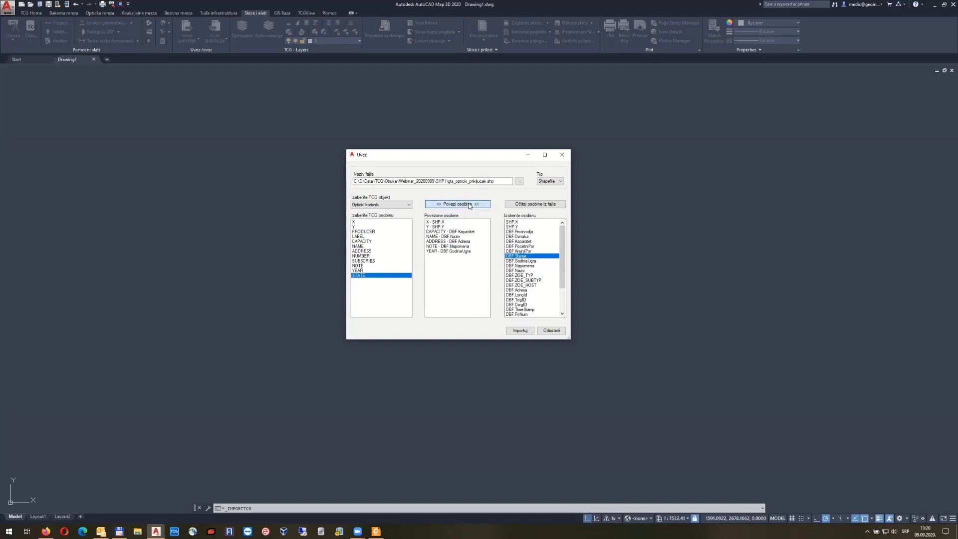
left_click(461, 204)
left_click(439, 222)
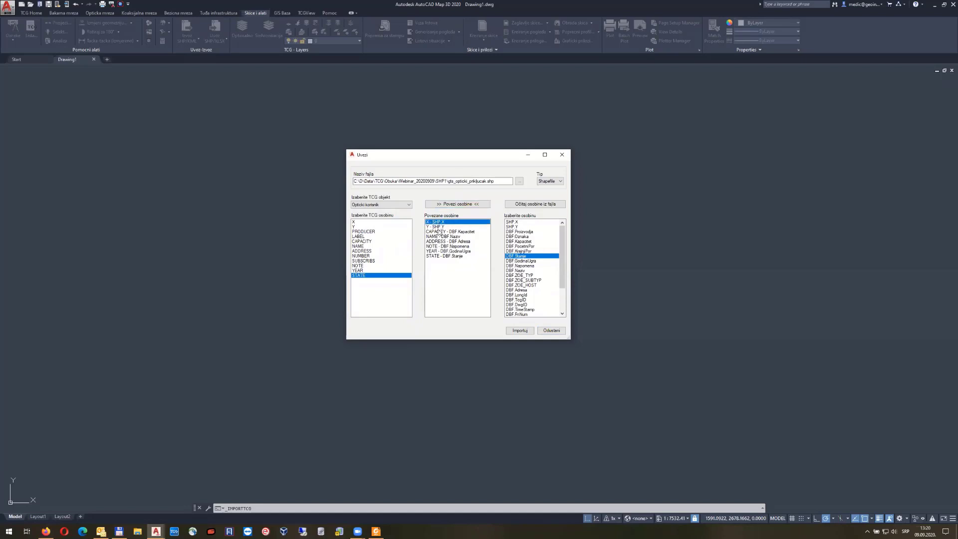
Import the optical user points and acknowledge the completion message
left_click(440, 227)
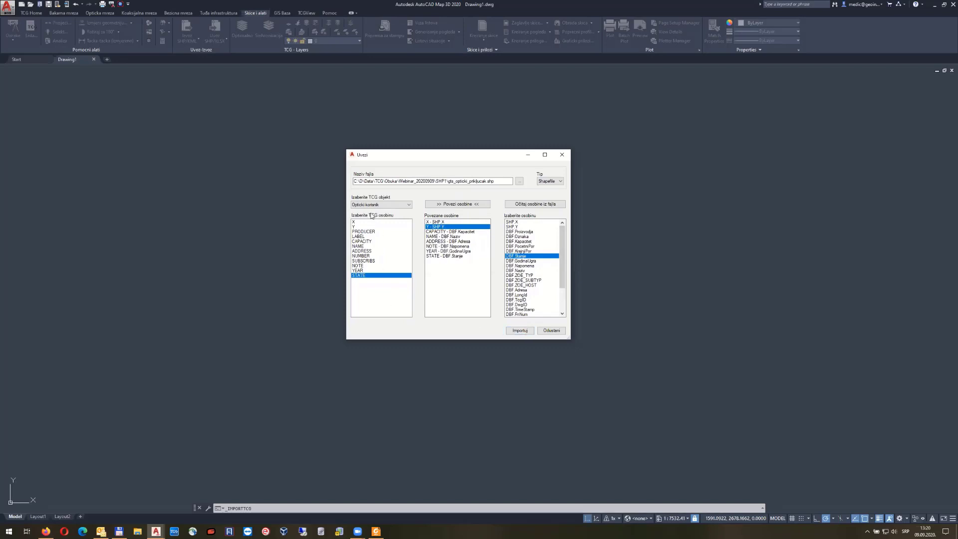
left_click(520, 331)
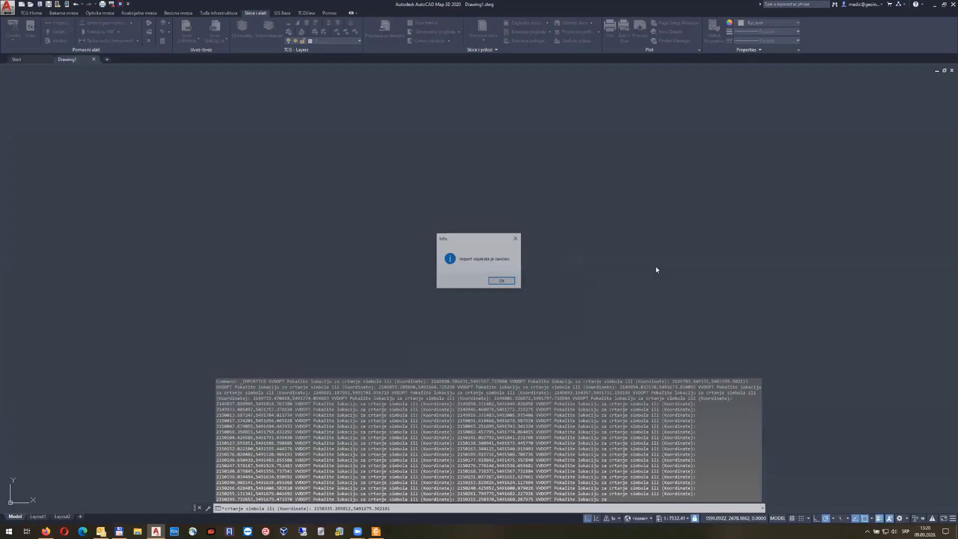
left_click(502, 282)
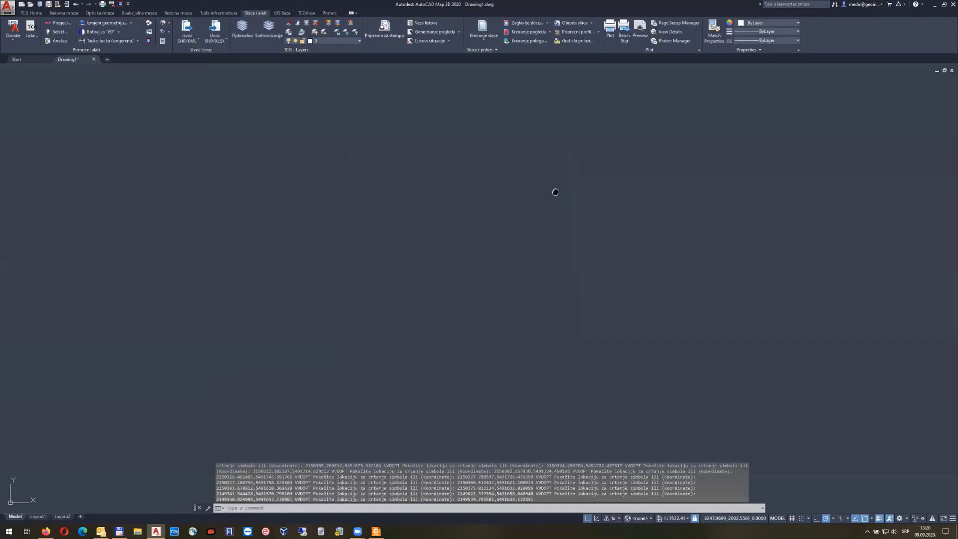
Zoom and pan over the imported house points, then reopen the Uvezi import dialog
scroll(582, 251, "up", 12)
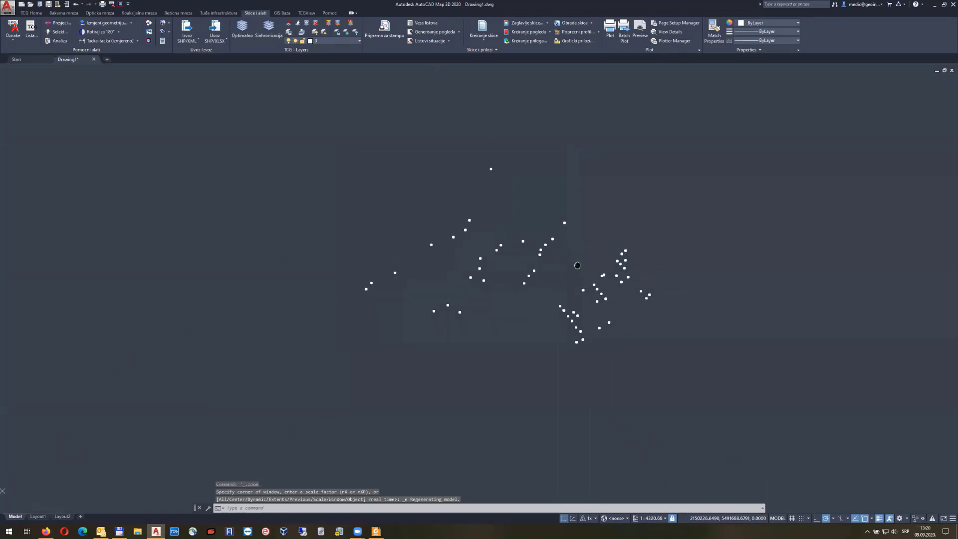
scroll(438, 235, "up", 5)
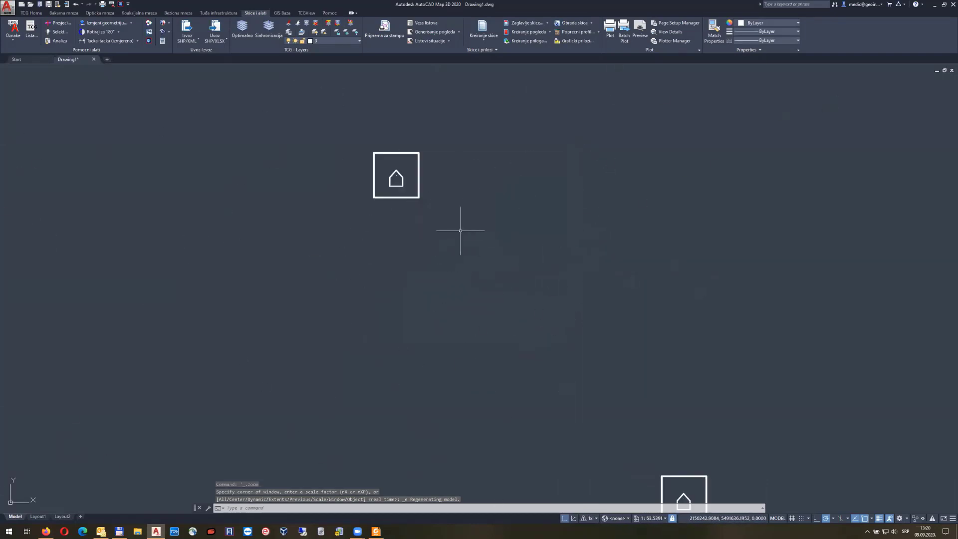
middle_click_drag(462, 229, 597, 250)
scroll(599, 250, "down", 5)
scroll(592, 278, "down", 10)
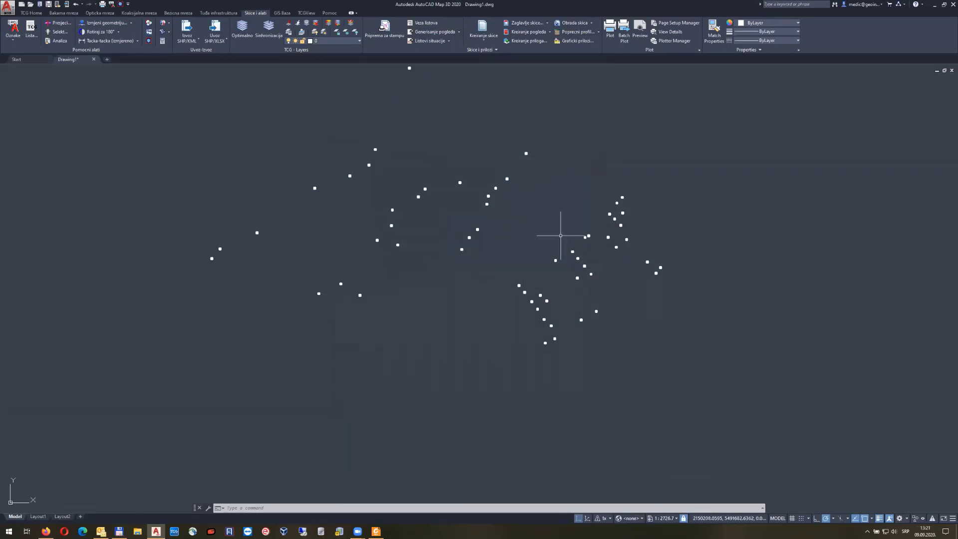
left_click(218, 28)
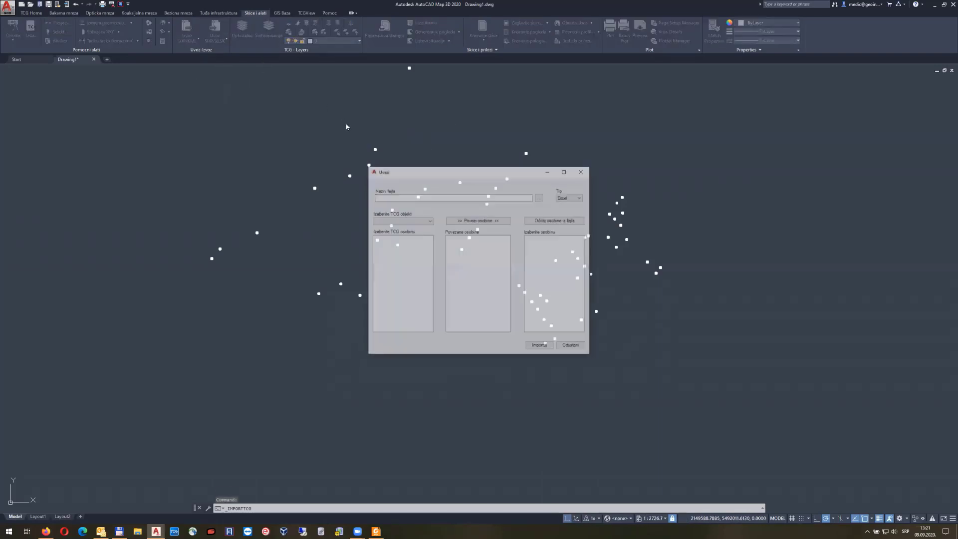
Load shapefile gts_fdb.shp, read its fields, and target ODO objects
left_click(570, 198)
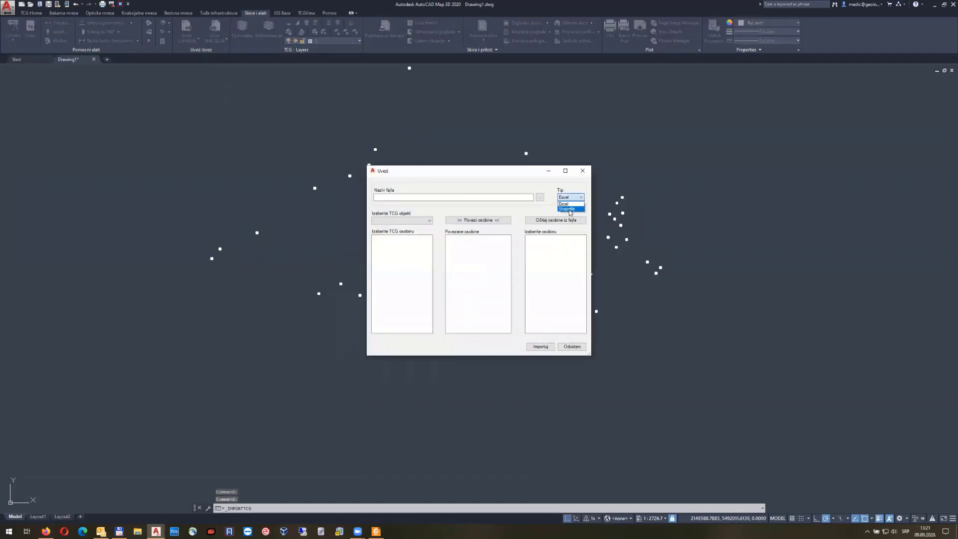
left_click(569, 206)
left_click(539, 197)
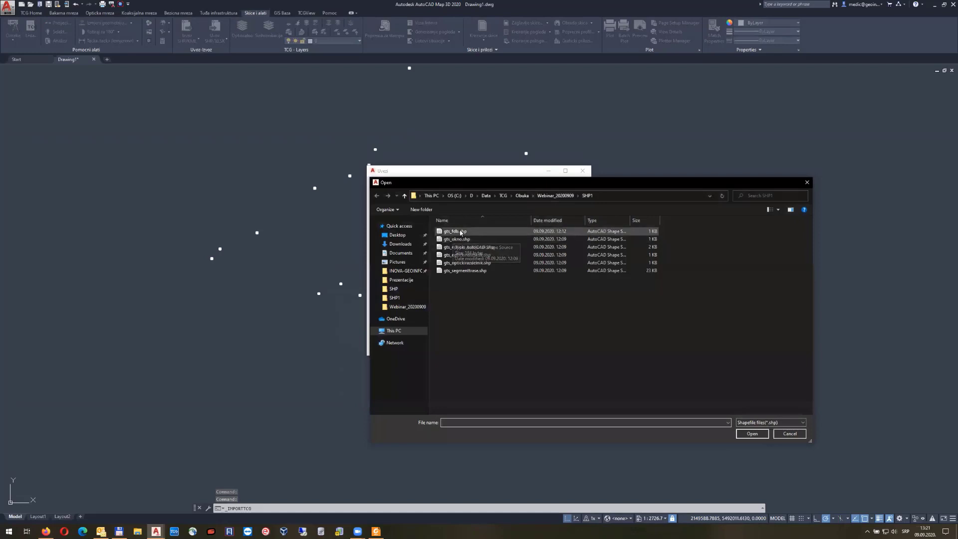
double_click(454, 231)
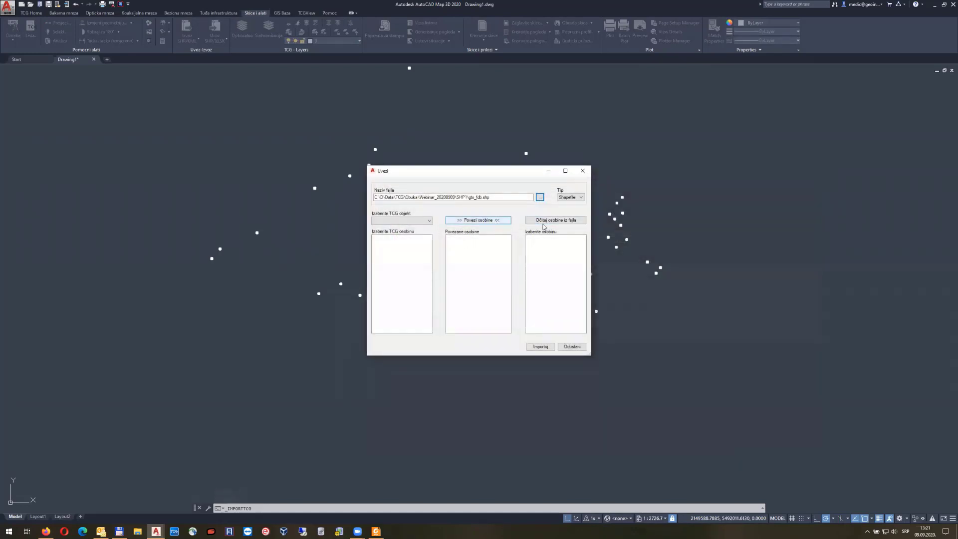
left_click(554, 221)
left_click(428, 221)
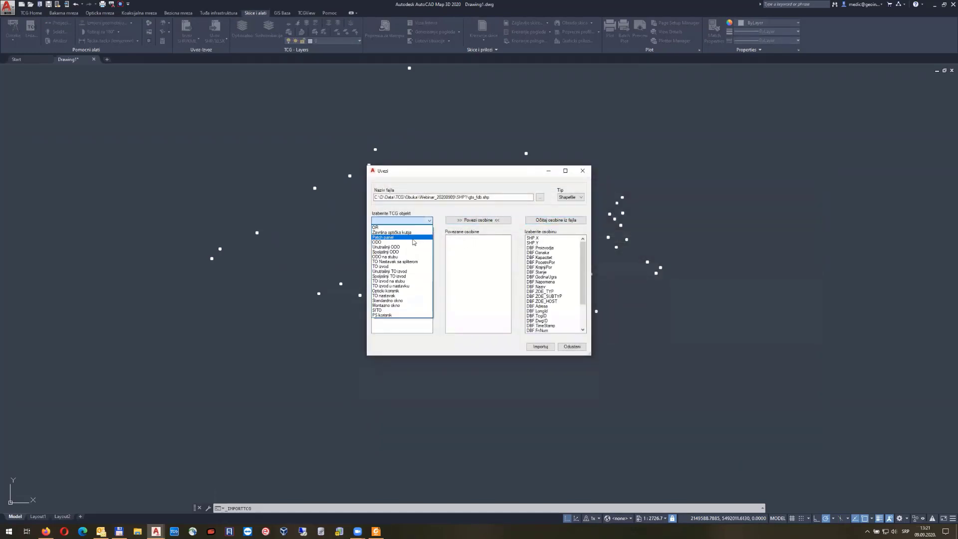
left_click(410, 245)
Link ODO X, Y and NAME to SHP X, SHP Y and DBF Naziv
left_click(387, 238)
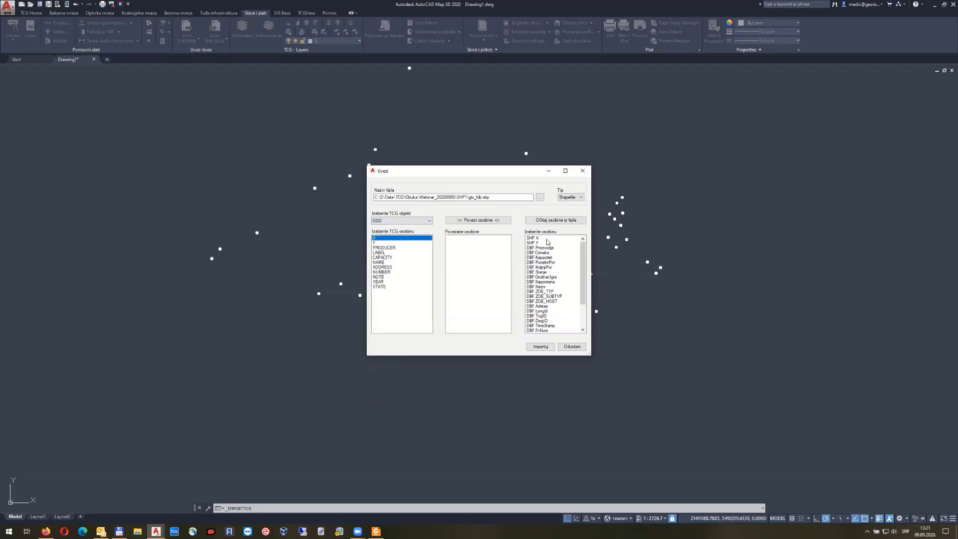
left_click(548, 238)
left_click(474, 220)
left_click(381, 243)
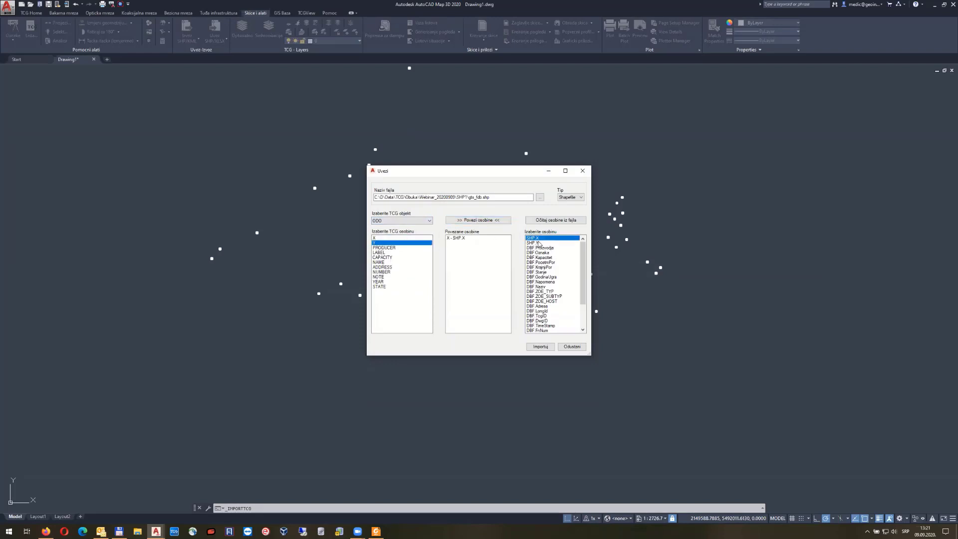
left_click(537, 243)
left_click(479, 220)
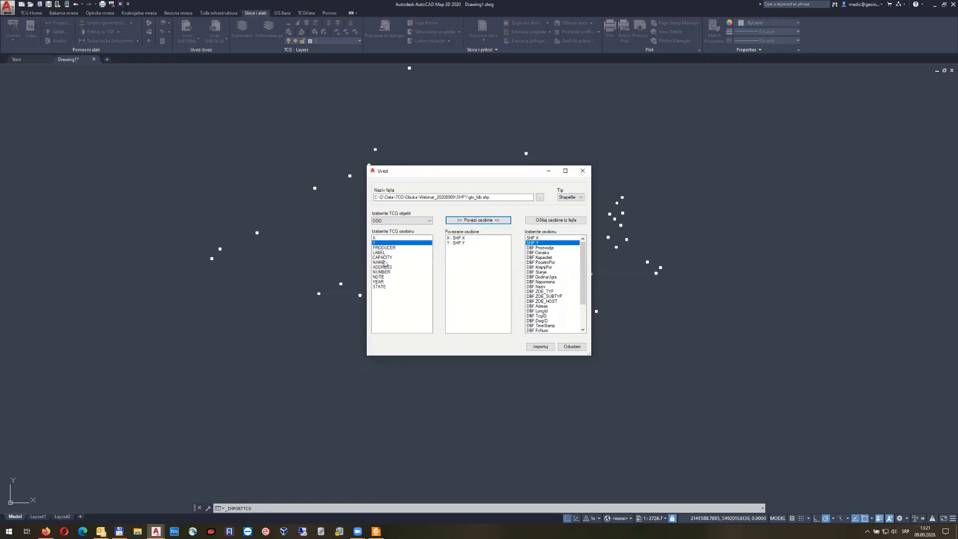
left_click(385, 263)
left_click(544, 287)
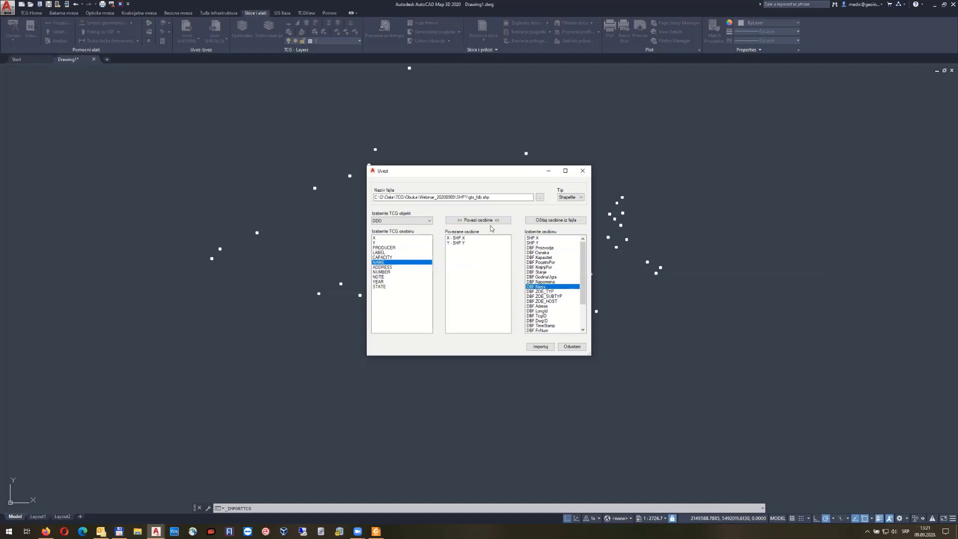
left_click(489, 220)
Import the ODO objects, acknowledge the message, and close the import dialog
left_click(541, 347)
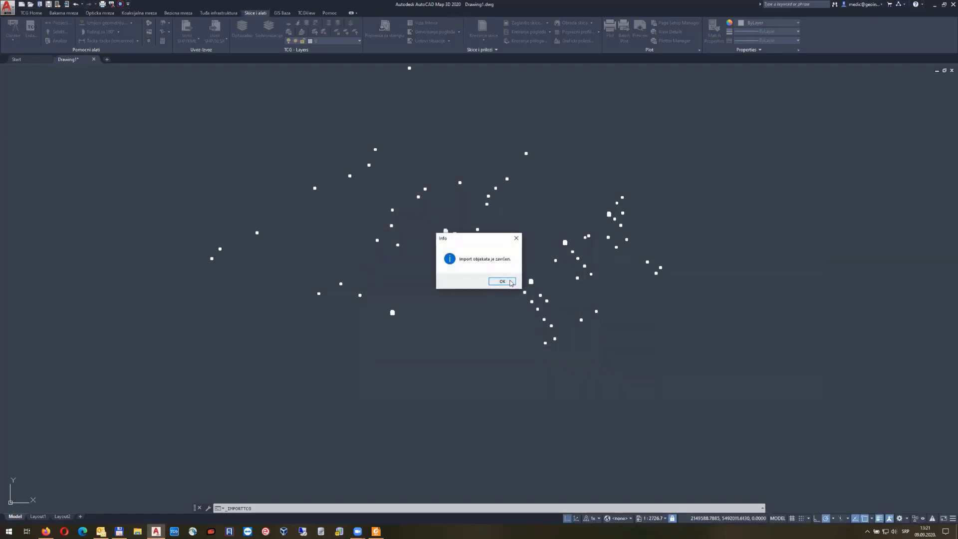
left_click(502, 281)
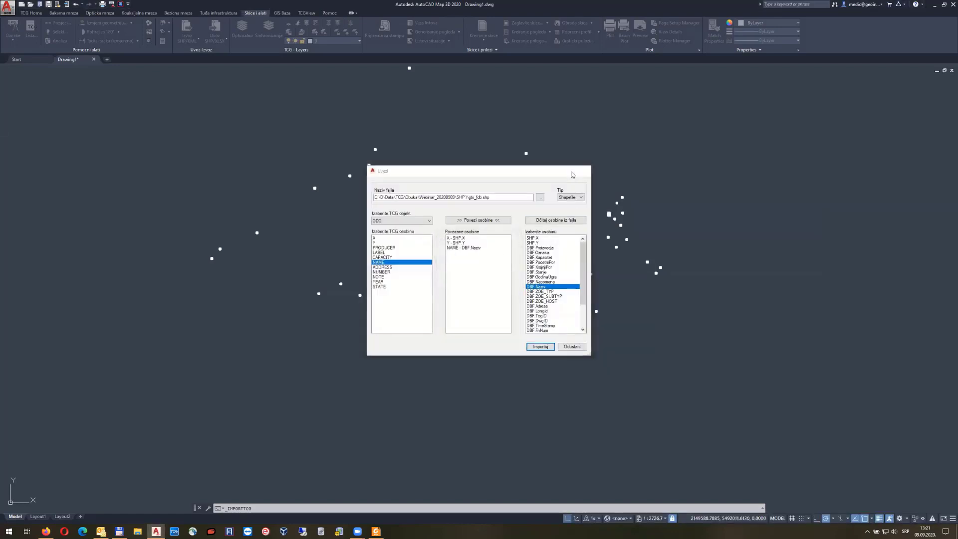
left_click(582, 171)
scroll(449, 224, "up", 8)
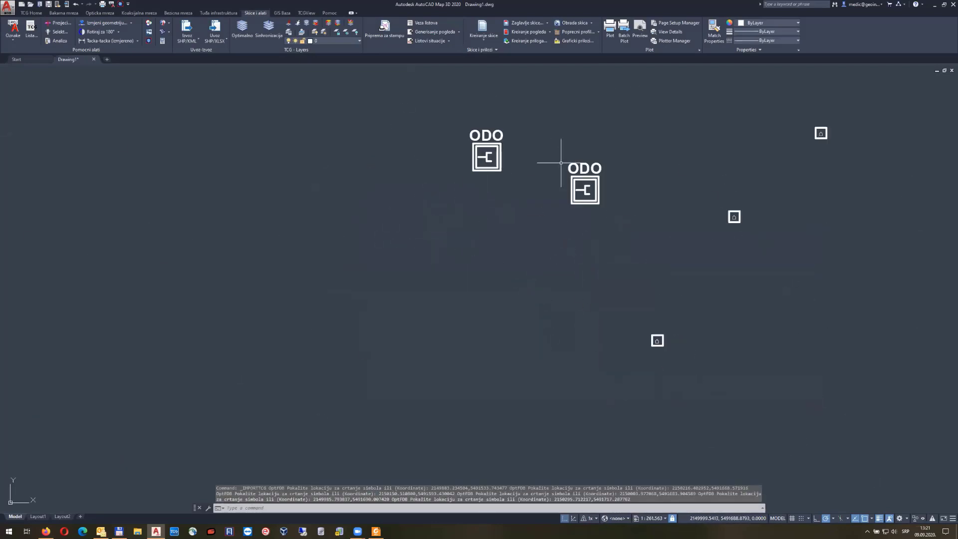
Relabel all objects with full names via Oznake, zoom to extents, and reopen the import dialog
left_click(13, 28)
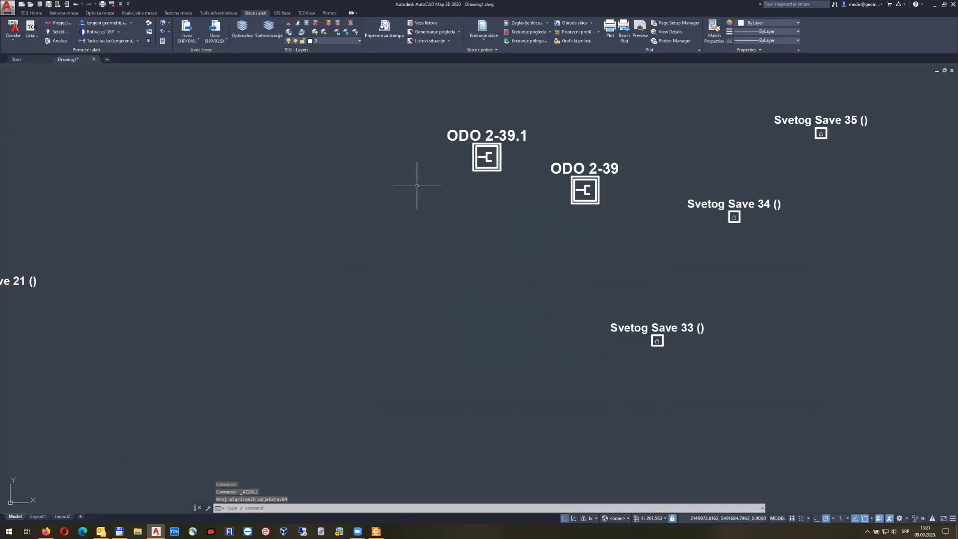
scroll(420, 189, "down", 5)
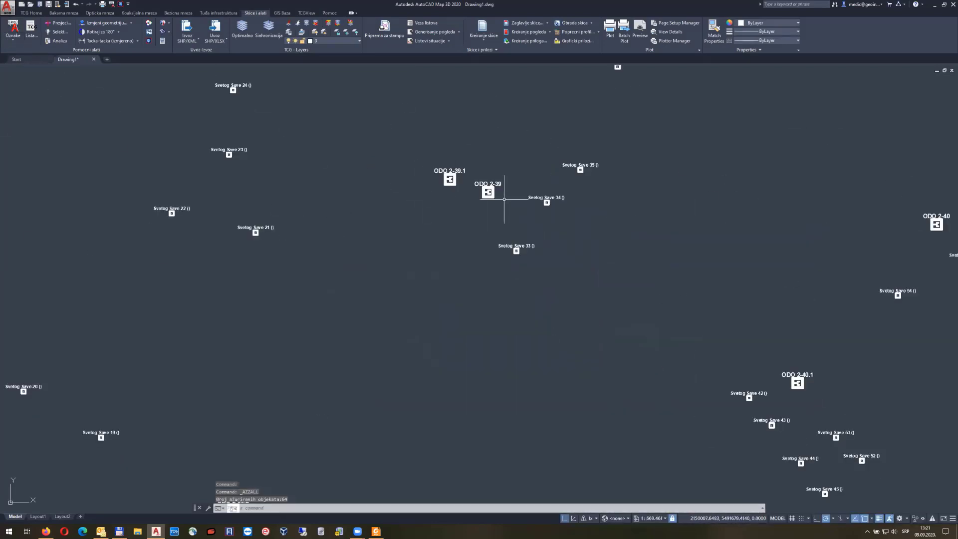
middle_click(467, 132)
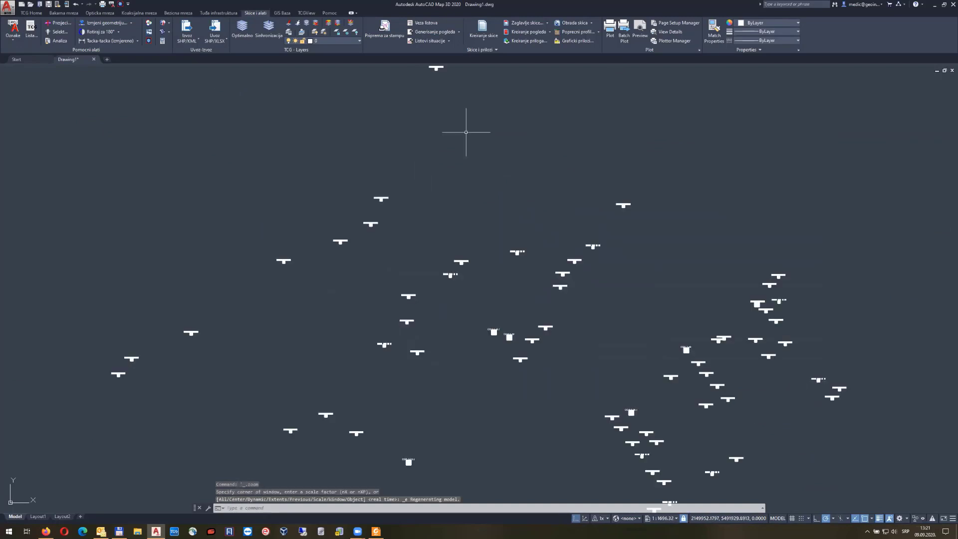
left_click(222, 31)
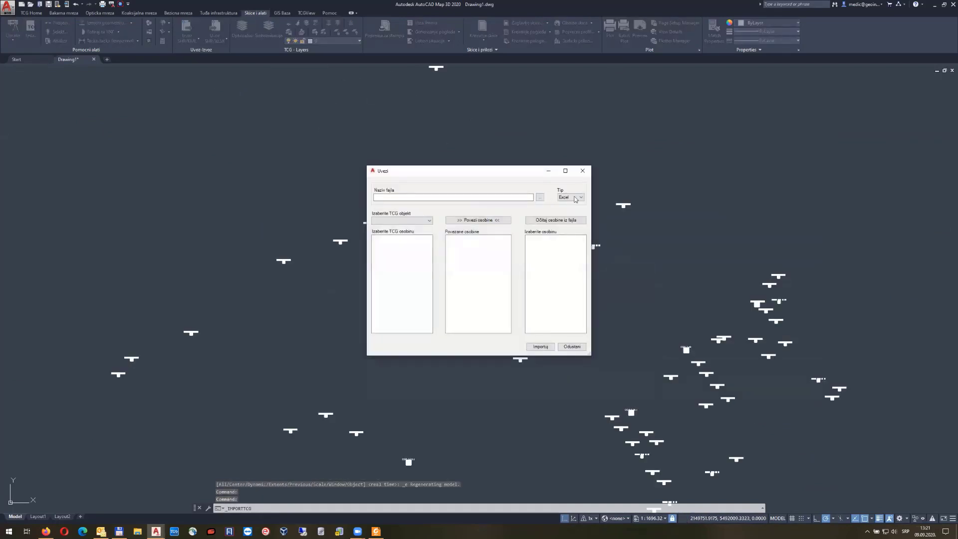
Load shapefile gts_optickirazdelnik.shp, read its fields, and target OR objects
left_click(575, 199)
left_click(567, 211)
left_click(540, 197)
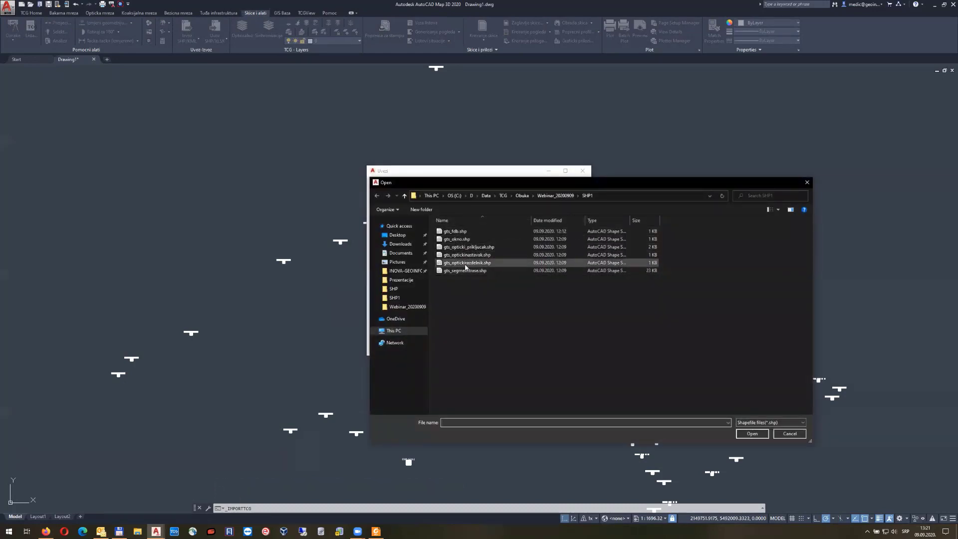
double_click(466, 263)
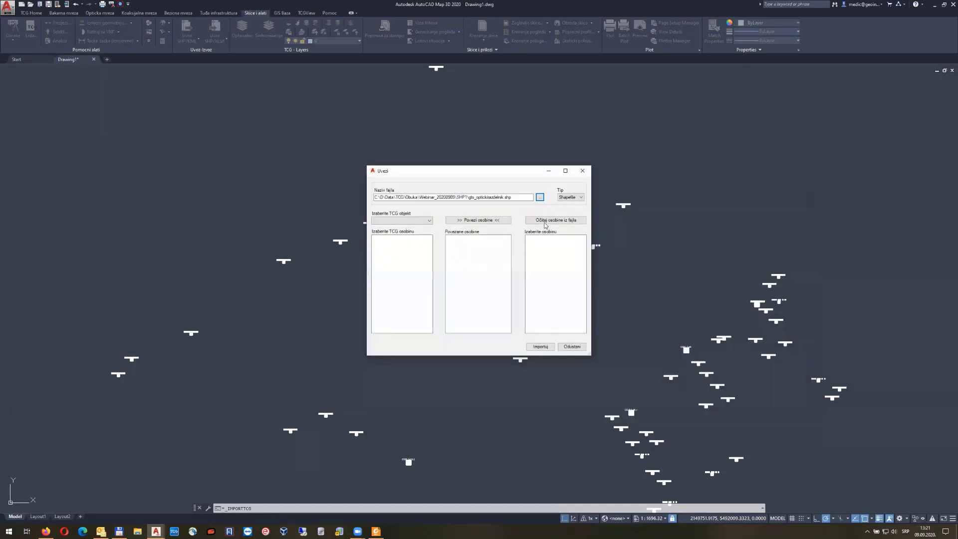
left_click(545, 223)
left_click(424, 221)
left_click(421, 231)
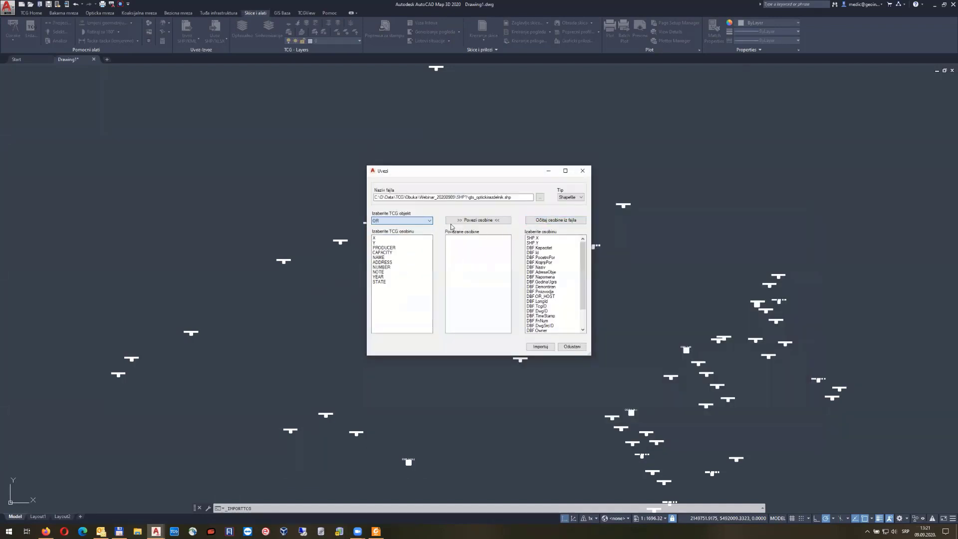
Link OR X, Y and NAME to SHP X, SHP Y and DBF Naziv
left_click(375, 238)
left_click(533, 238)
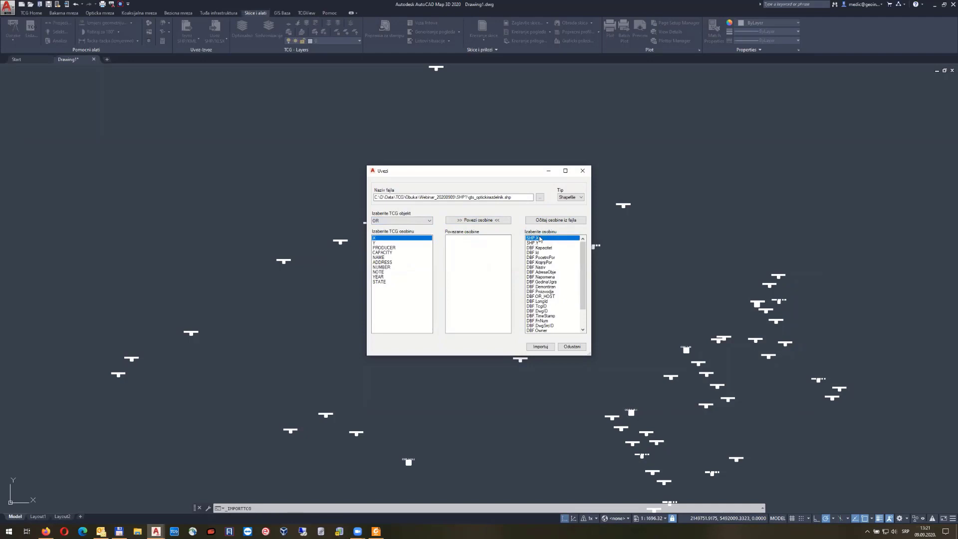
left_click(467, 220)
left_click(376, 243)
left_click(533, 244)
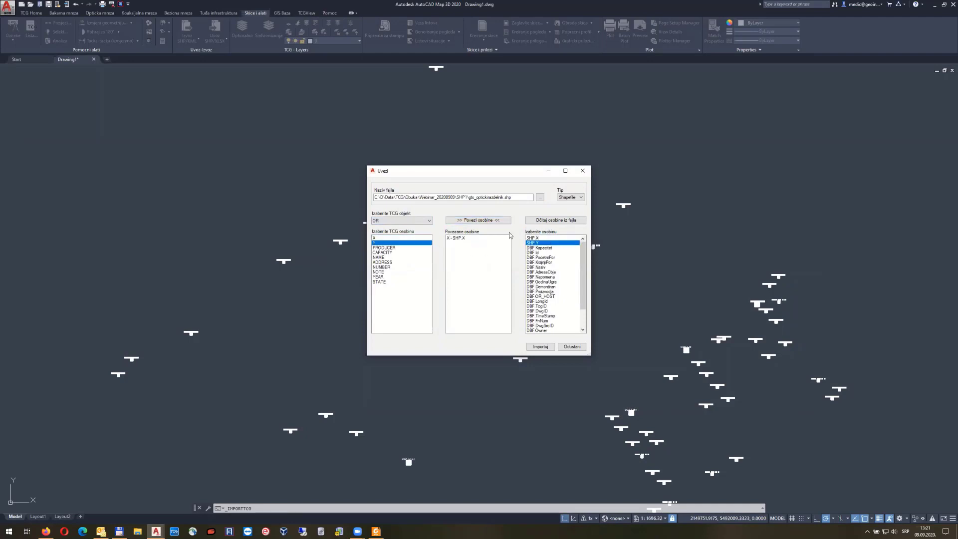
left_click(468, 221)
left_click(389, 257)
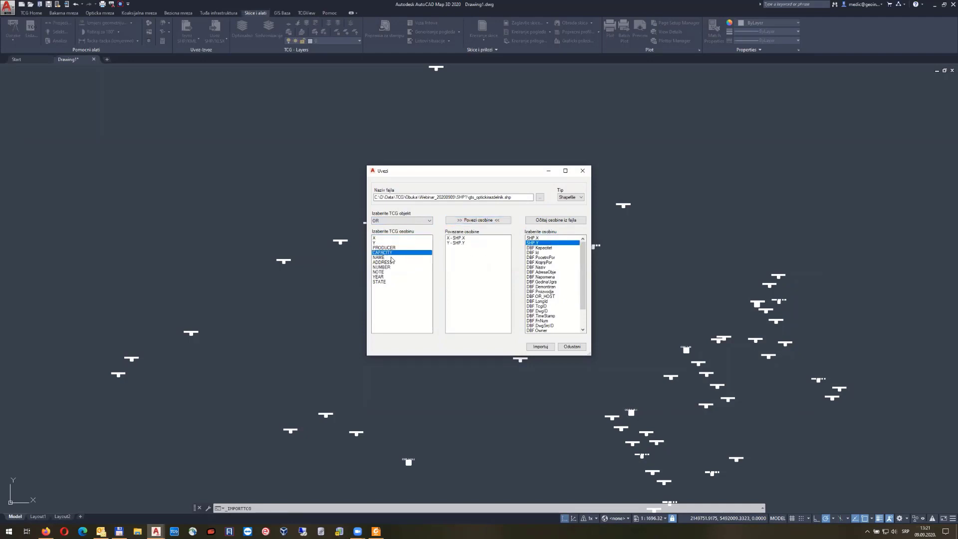
left_click(542, 268)
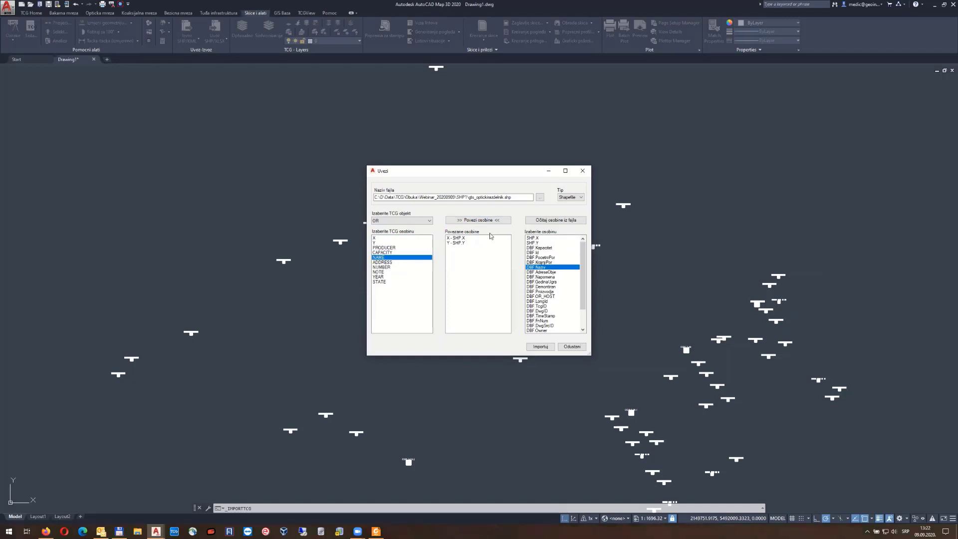
left_click(486, 220)
Import the OR objects, acknowledge the message, and browse for the next shapefile
left_click(540, 347)
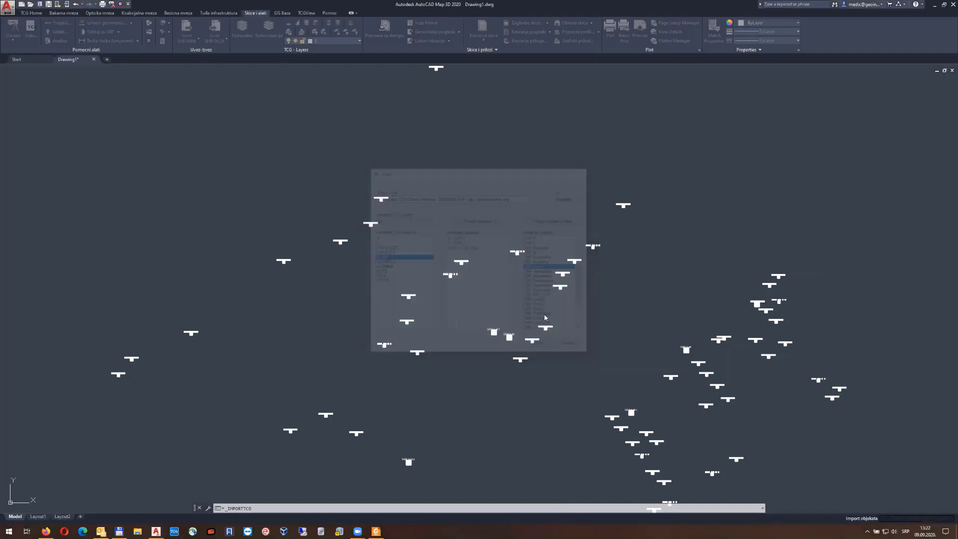
left_click(508, 285)
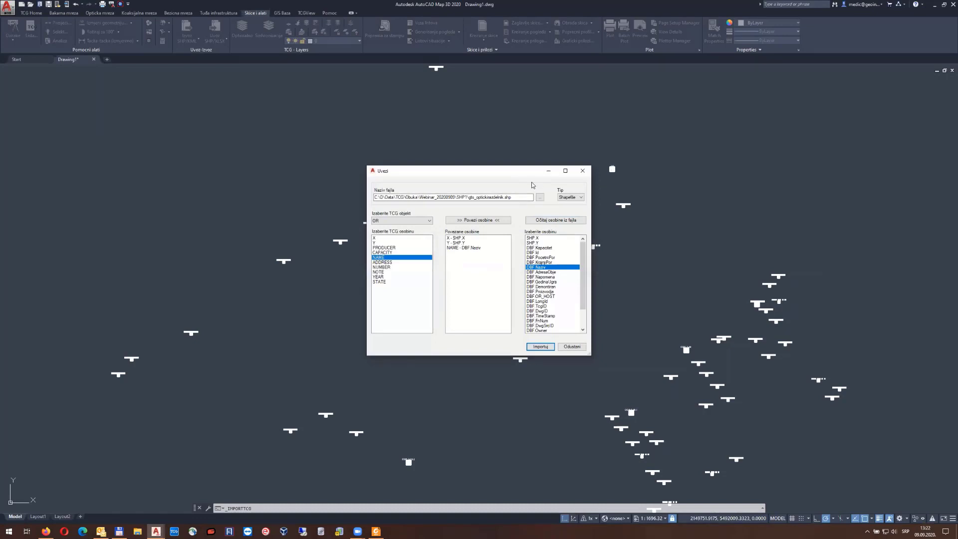
left_click(540, 197)
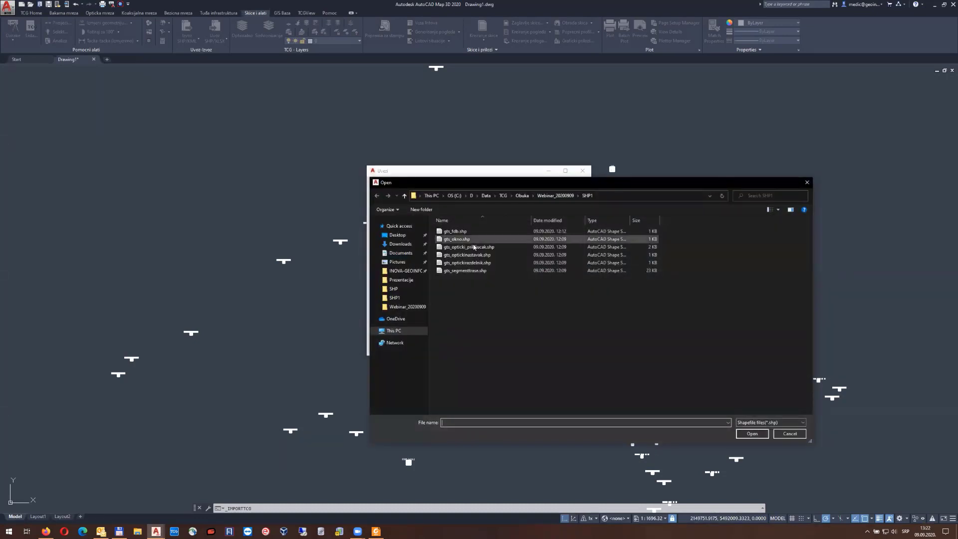
Pick gts_okno.shp, read its fields, and target Montazno okno objects
double_click(473, 239)
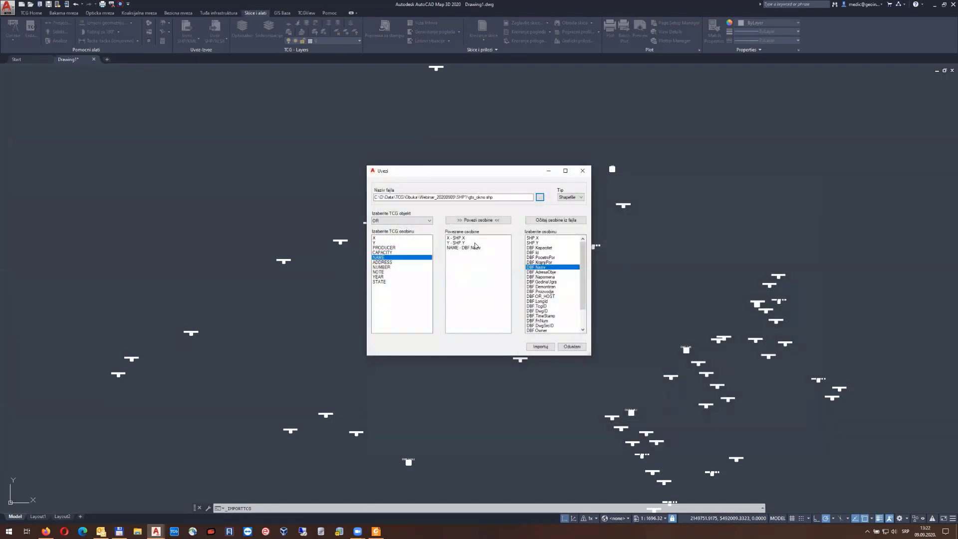
left_click(547, 221)
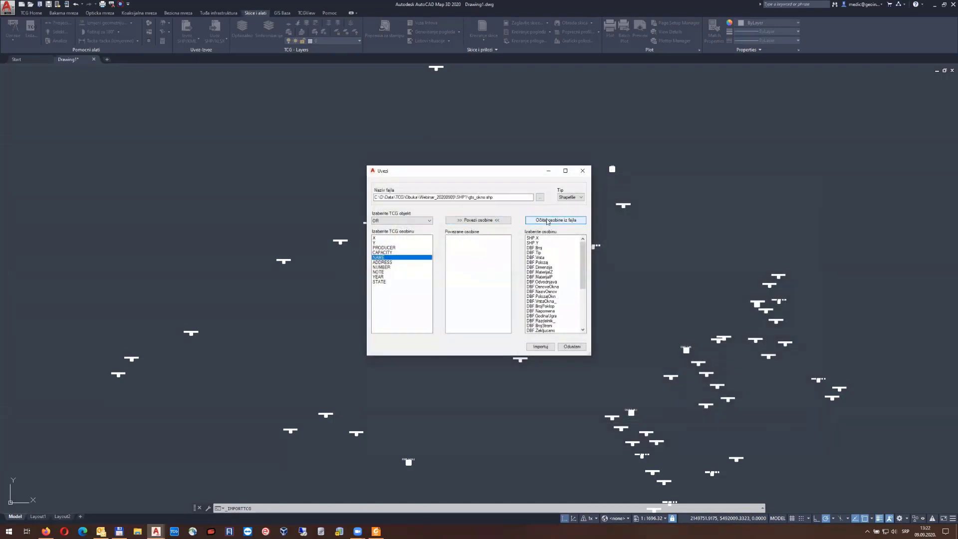
left_click(418, 222)
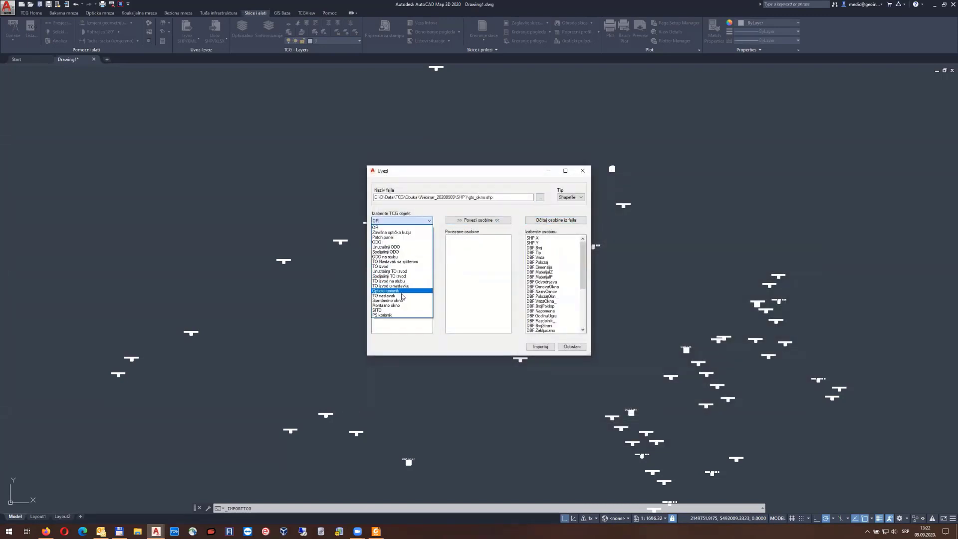
left_click(402, 308)
Link X, Y and NUMBER to SHP X, SHP Y and DBF Broj, then import
left_click(381, 239)
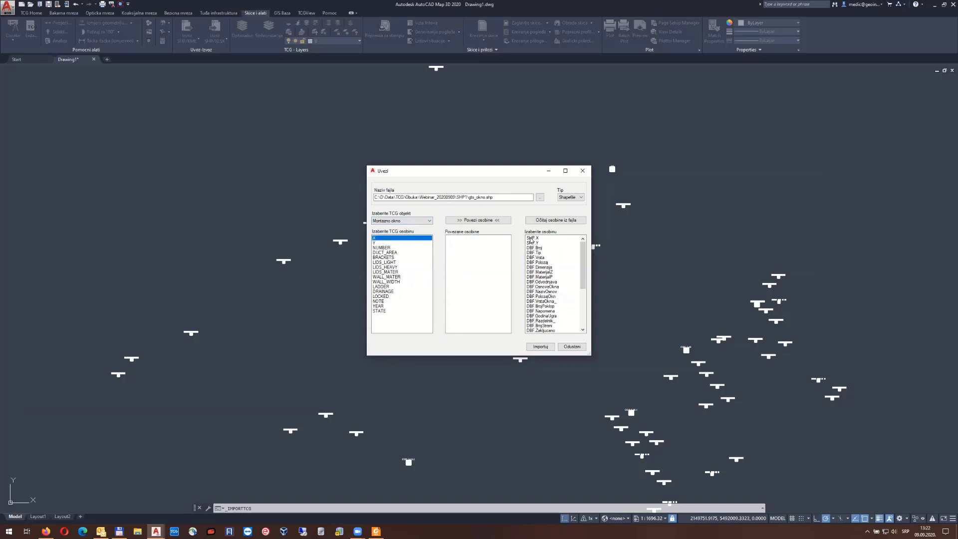
left_click(539, 238)
left_click(492, 220)
left_click(379, 243)
left_click(533, 243)
left_click(478, 220)
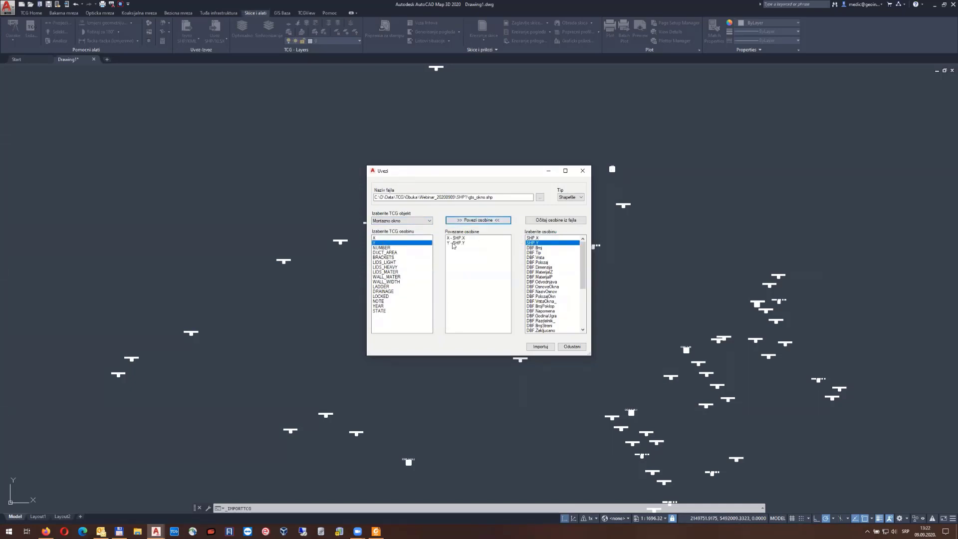
left_click(393, 248)
left_click(538, 248)
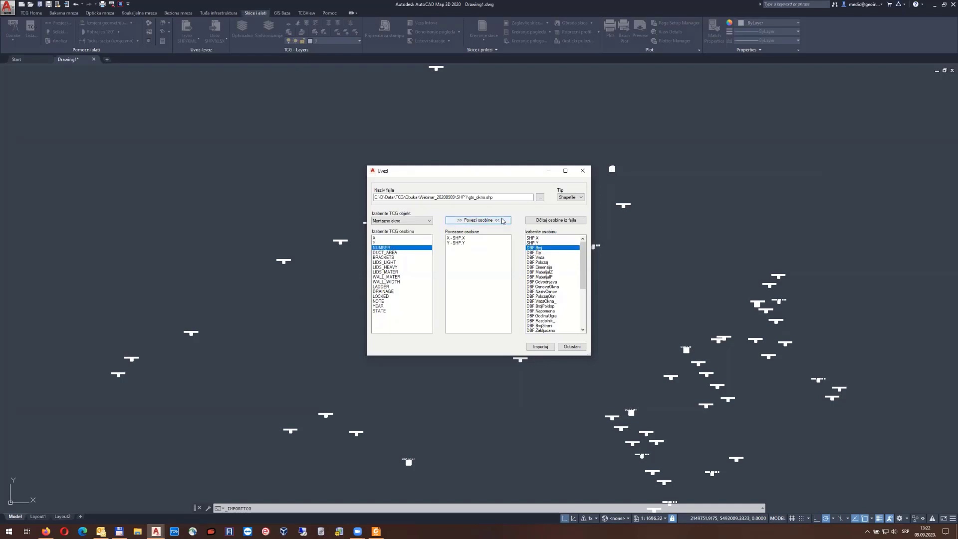
left_click(478, 220)
left_click(540, 346)
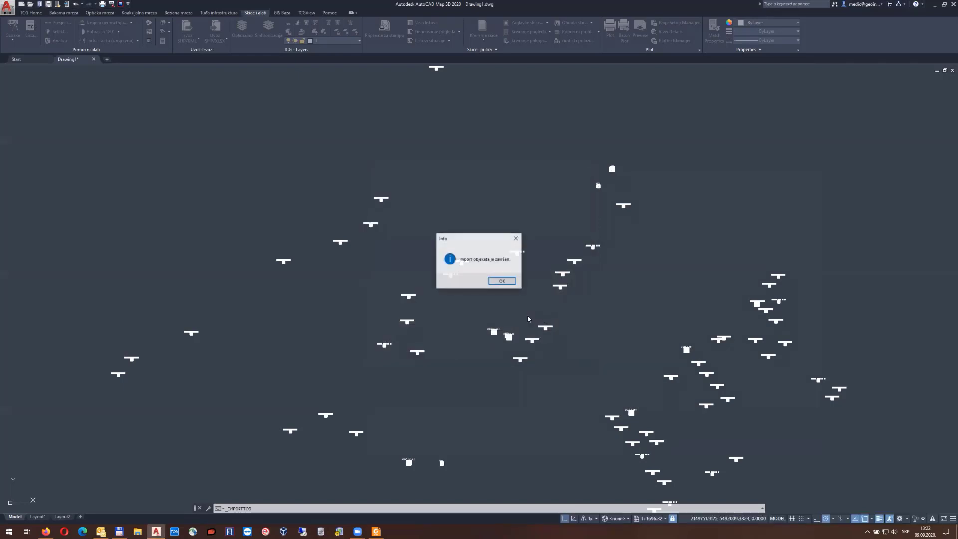
left_click(502, 282)
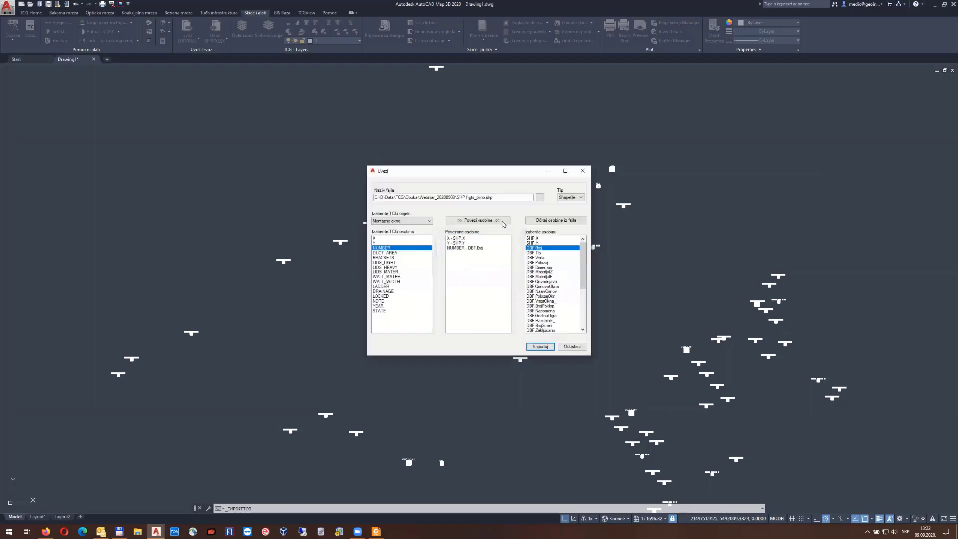
left_click(585, 170)
middle_click(533, 164)
middle_click(533, 163)
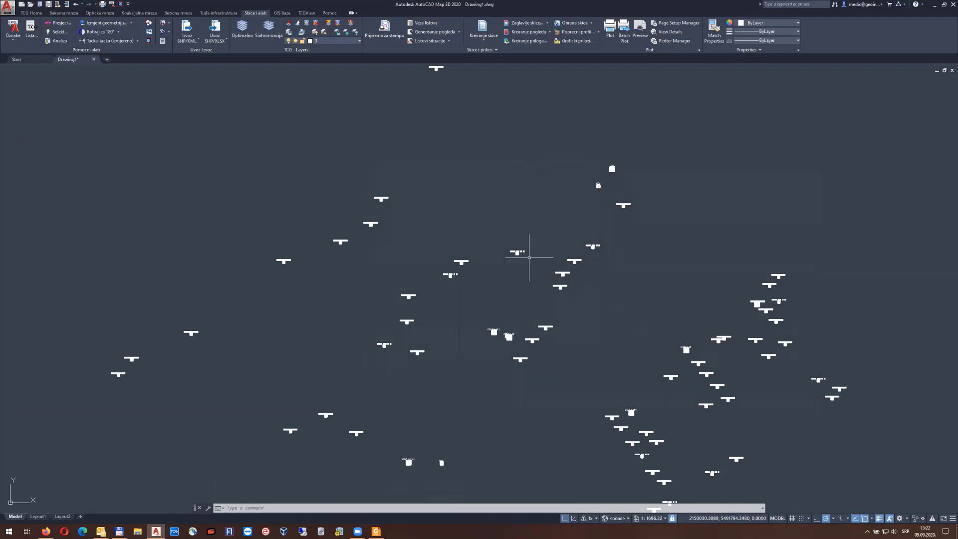
scroll(442, 481, "up", 6)
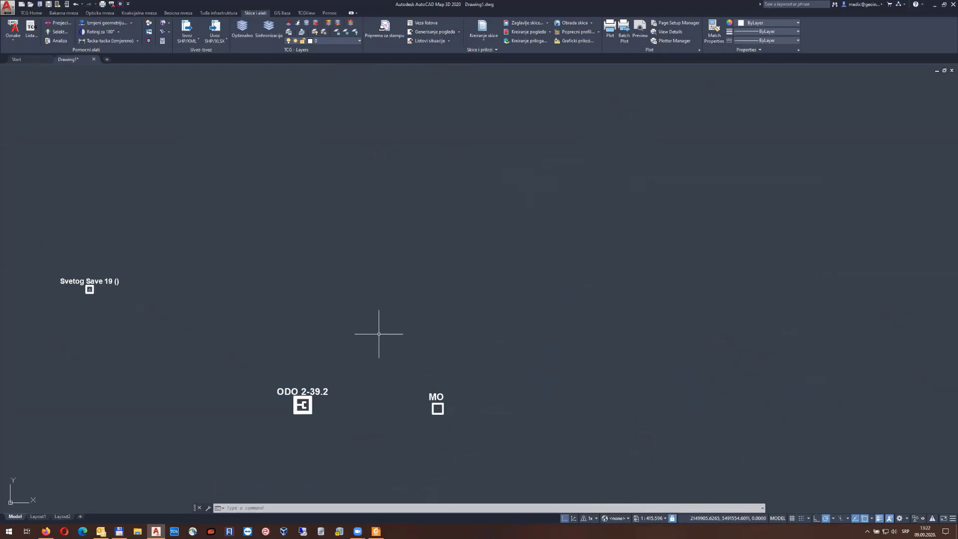
middle_click_drag(348, 343, 480, 298)
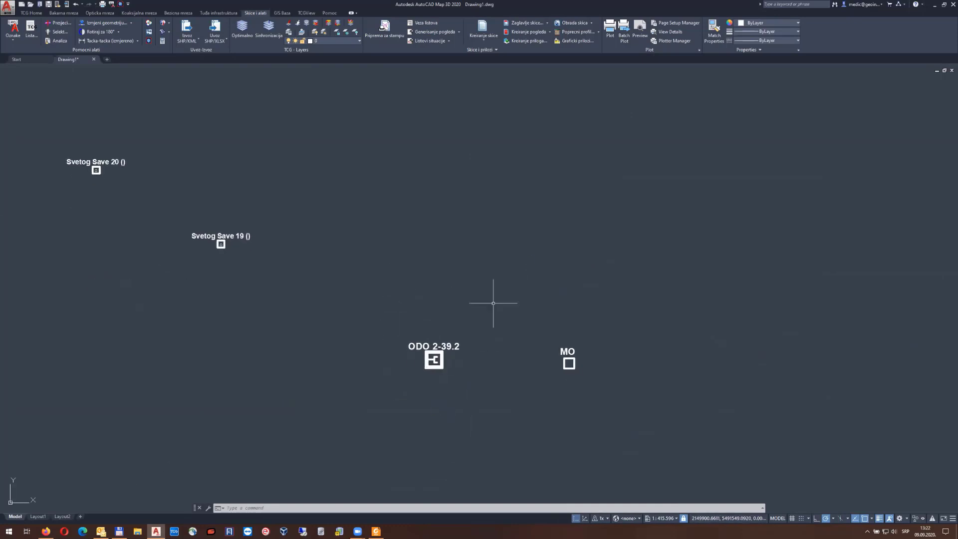
scroll(315, 256, "down", 6)
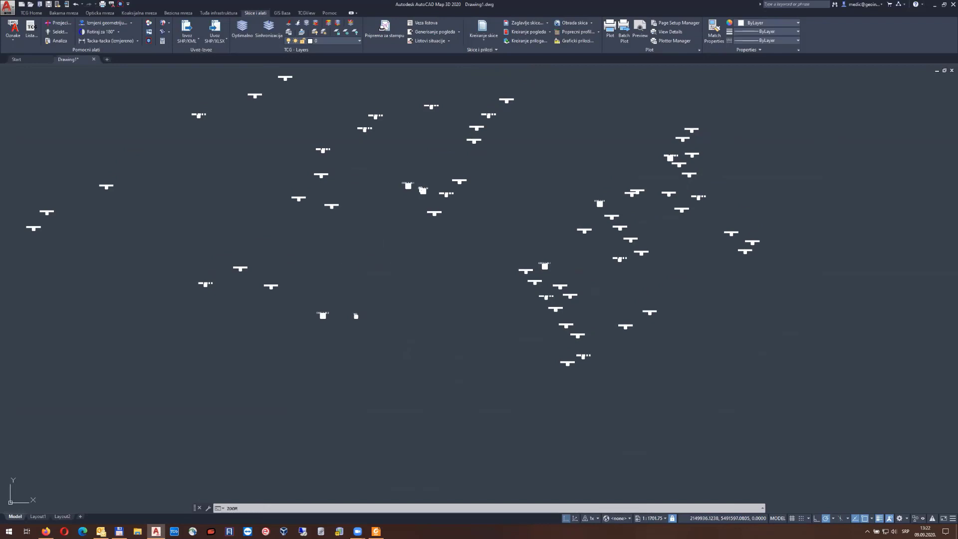
middle_click(367, 263)
middle_click(367, 263)
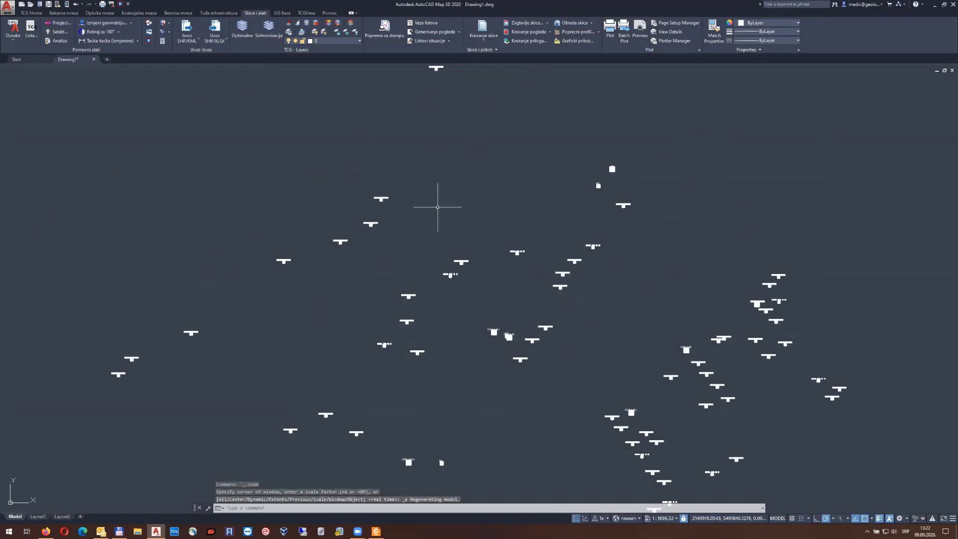
left_click(223, 26)
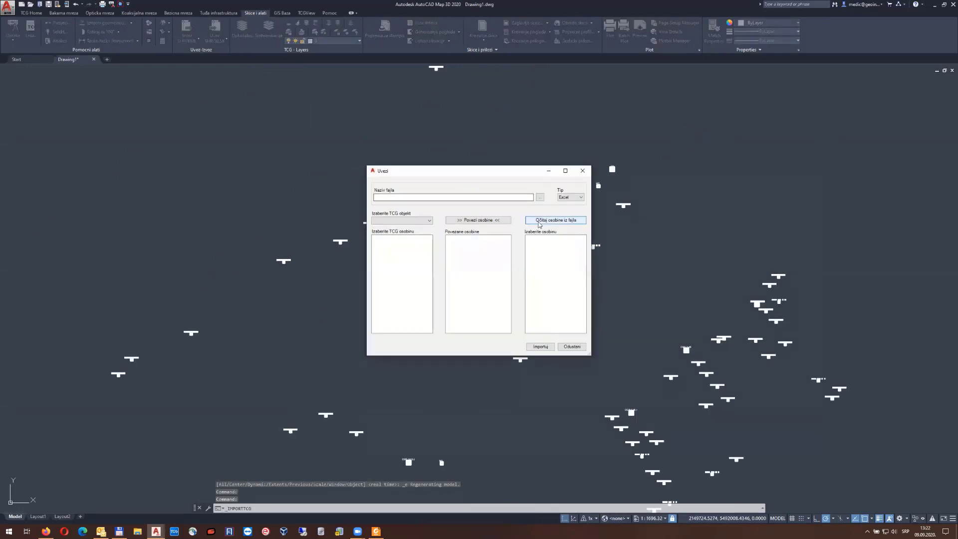
Load gts_fdb.shp as a Shapefile source and read its attribute fields
left_click(571, 197)
left_click(567, 212)
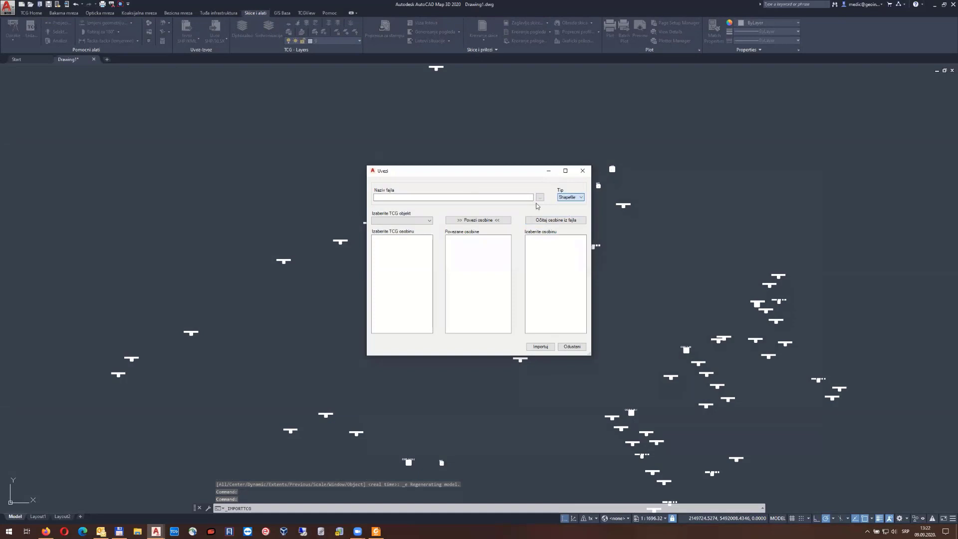
left_click(539, 198)
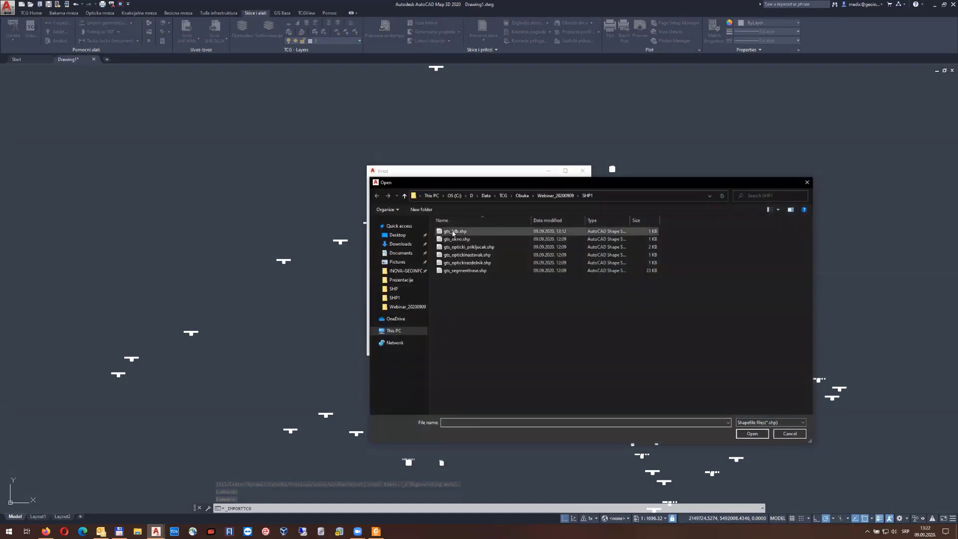
double_click(453, 233)
left_click(555, 220)
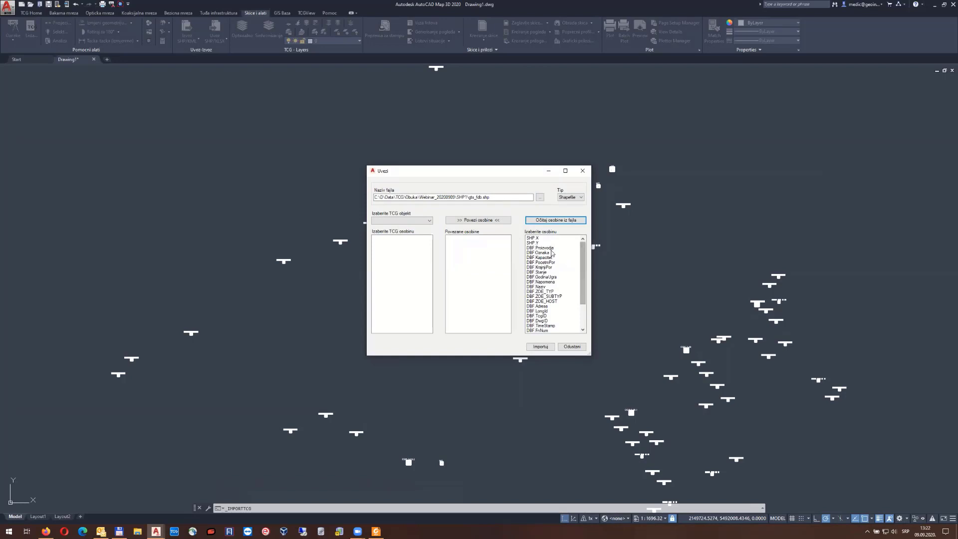
Target the ODO object and map its X and Y attributes to the SHP X and SHP Y fields
left_click(542, 239)
left_click(542, 243)
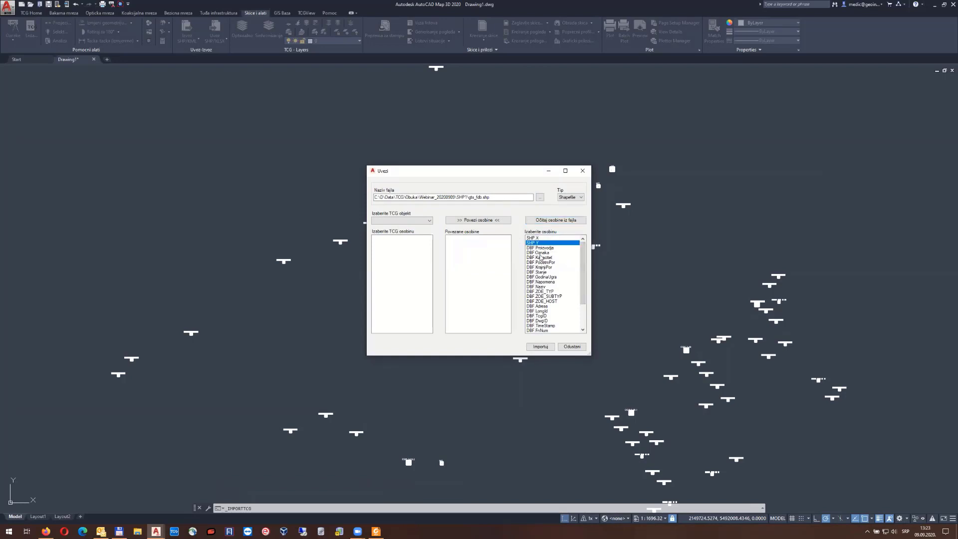
left_click(403, 221)
left_click(391, 242)
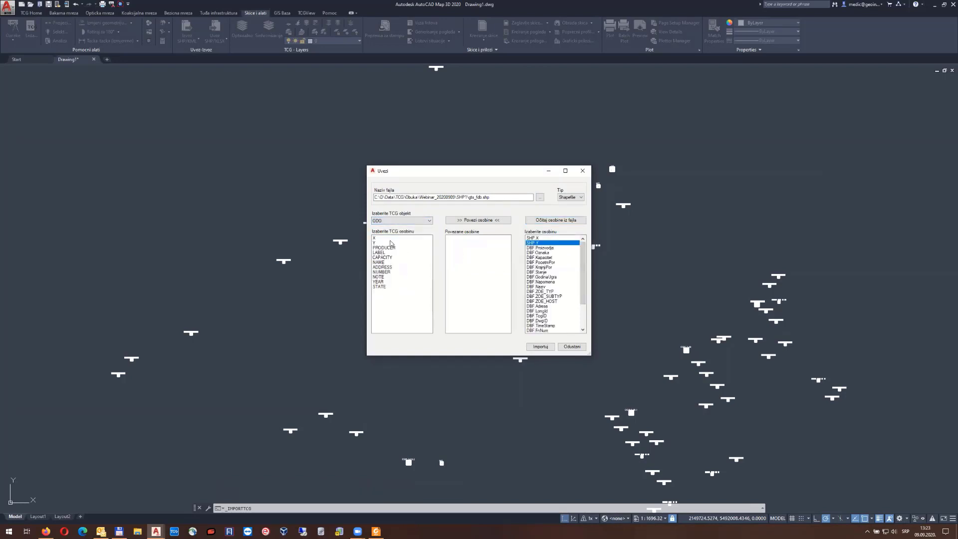
left_click(376, 238)
left_click(532, 238)
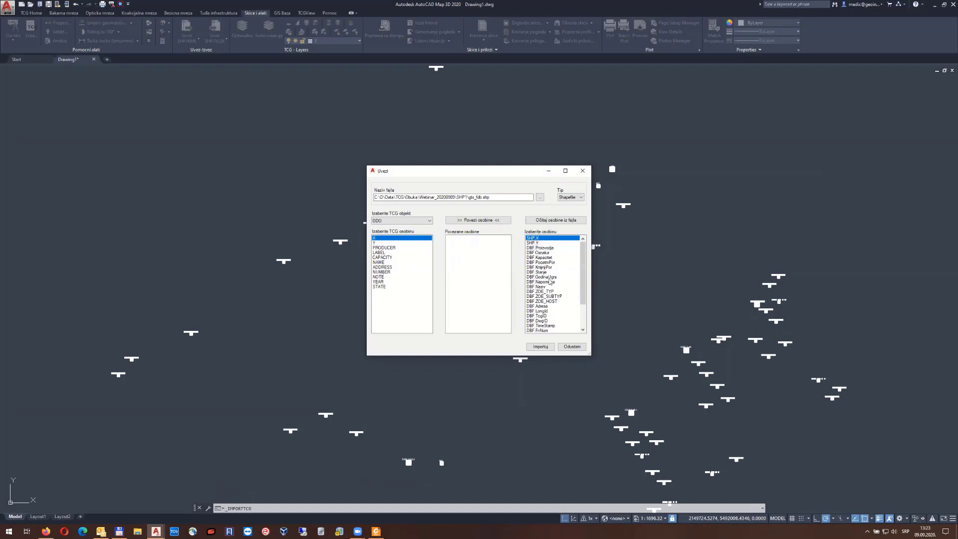
scroll(549, 326, "down", 3)
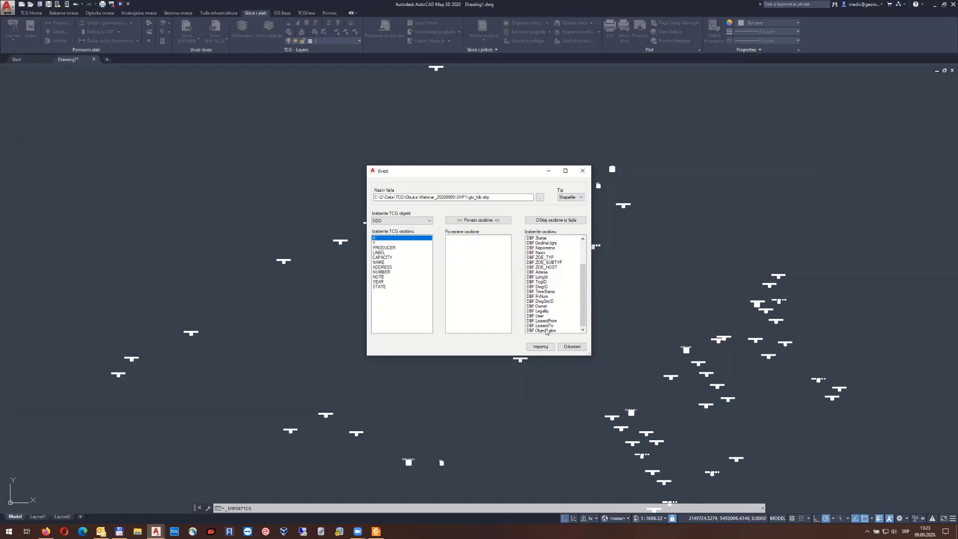
scroll(548, 330, "up", 3)
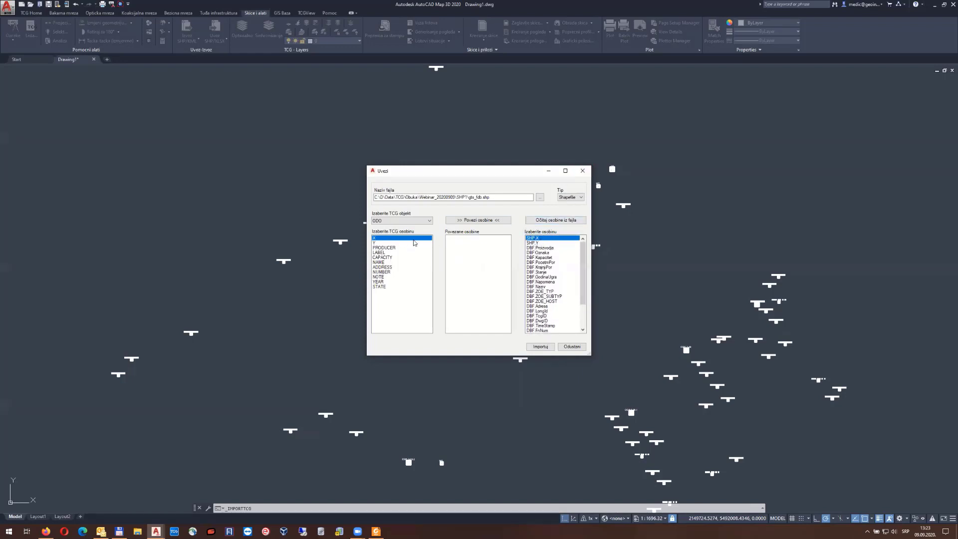
left_click(534, 243)
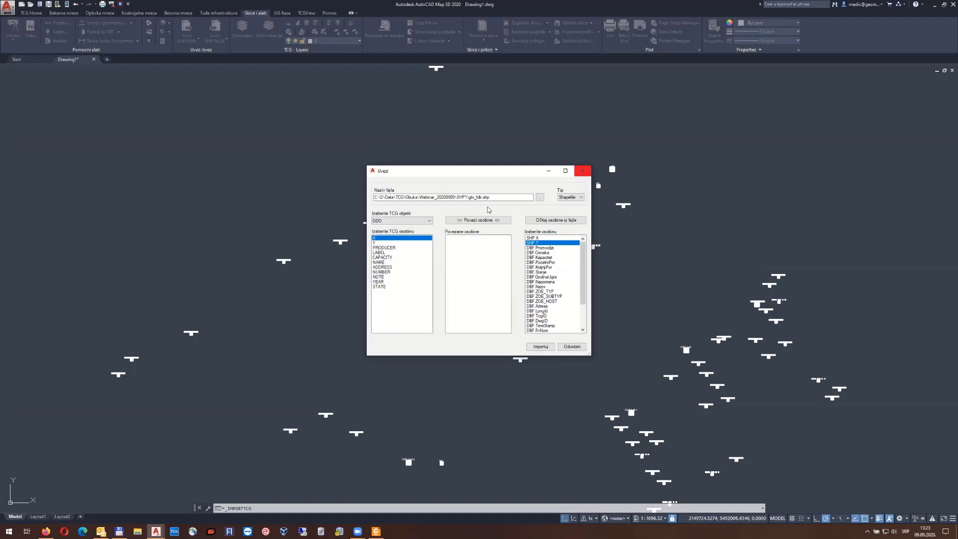
Switch the target object to Opticki korisnik, reread the fields, and map SHP X and SHP Y
left_click(386, 223)
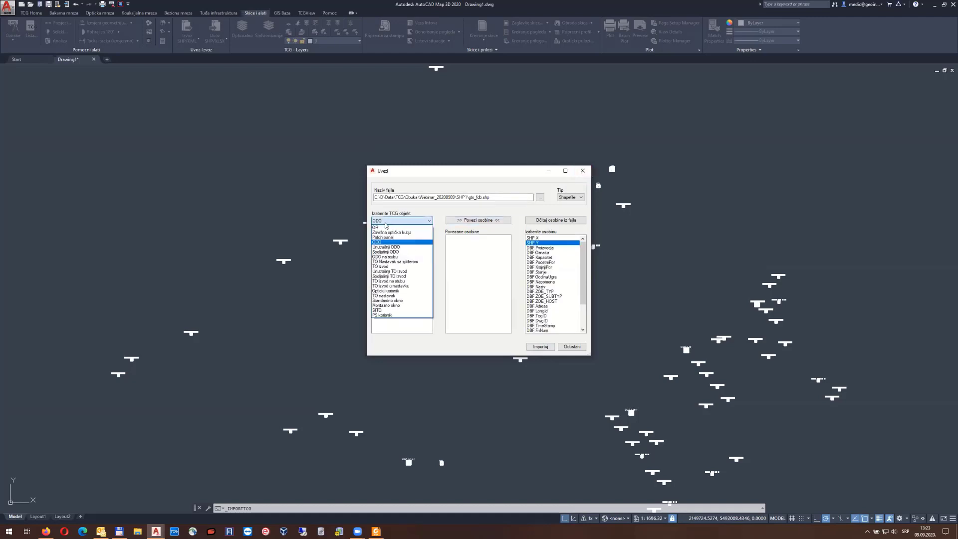
left_click(396, 292)
left_click(552, 221)
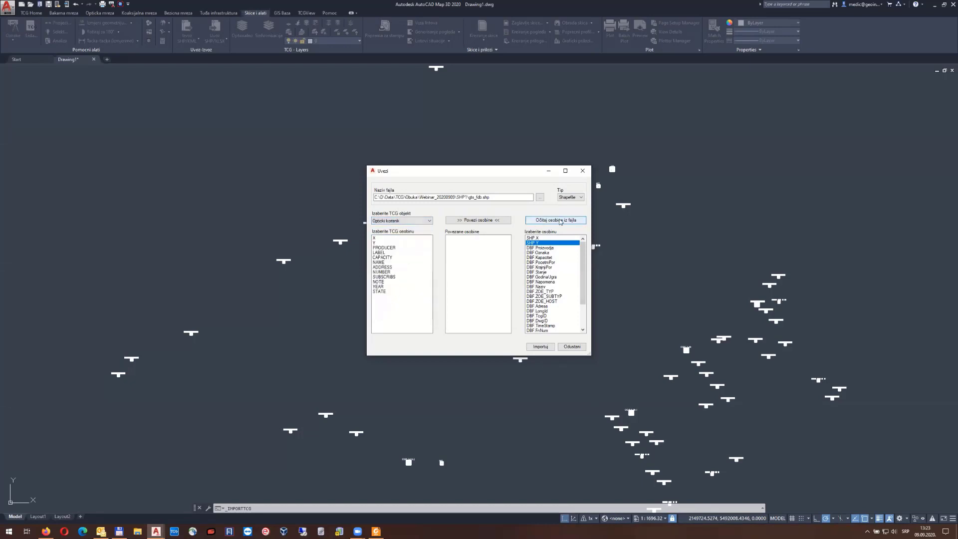
left_click(538, 239)
left_click(380, 243)
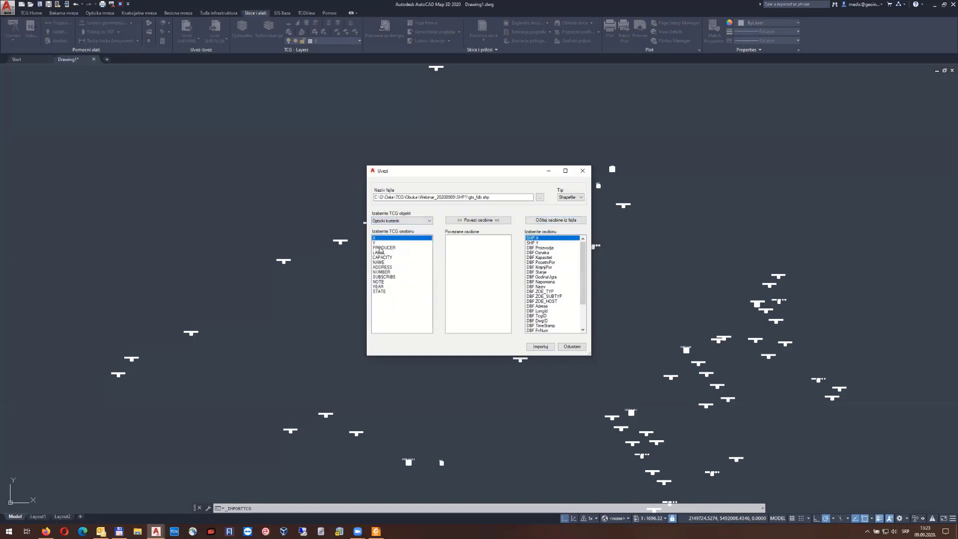
left_click(537, 243)
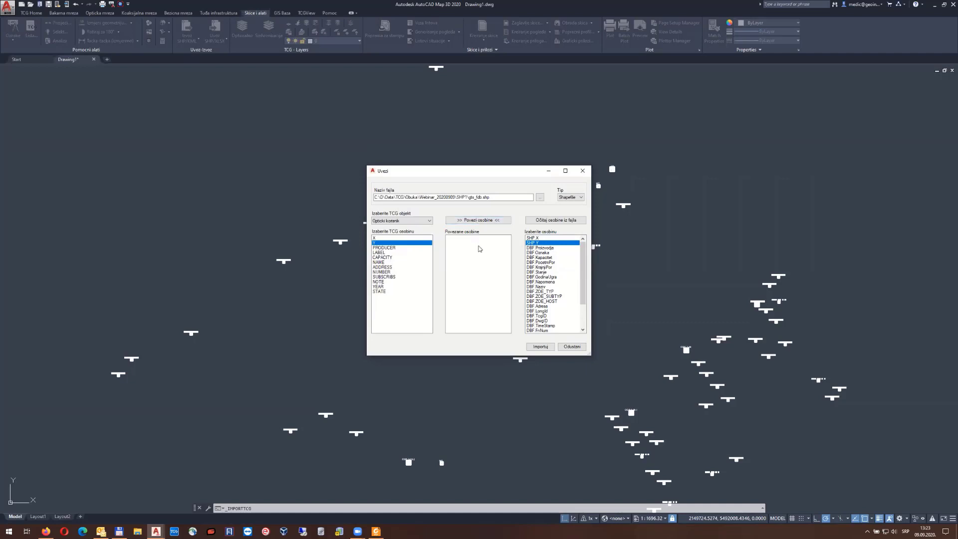
Close the Uvezi dialog without importing, then zoom and pan to read the building labels
left_click(582, 170)
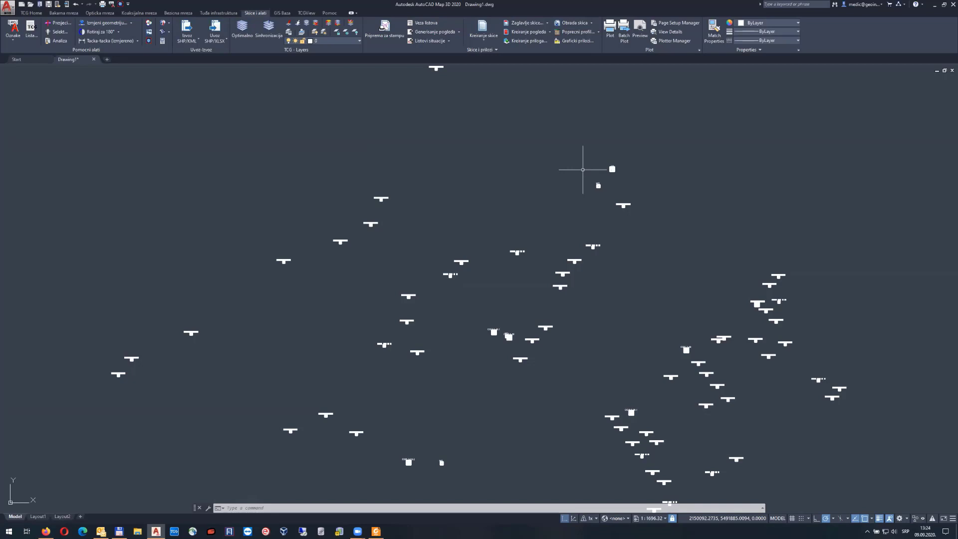
scroll(584, 170, "up", 2)
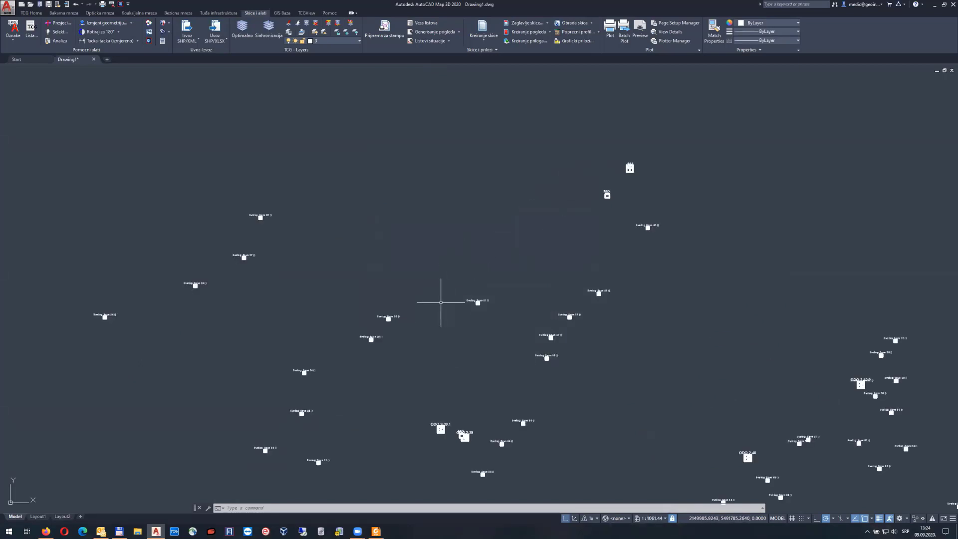
middle_click_drag(442, 306, 455, 274)
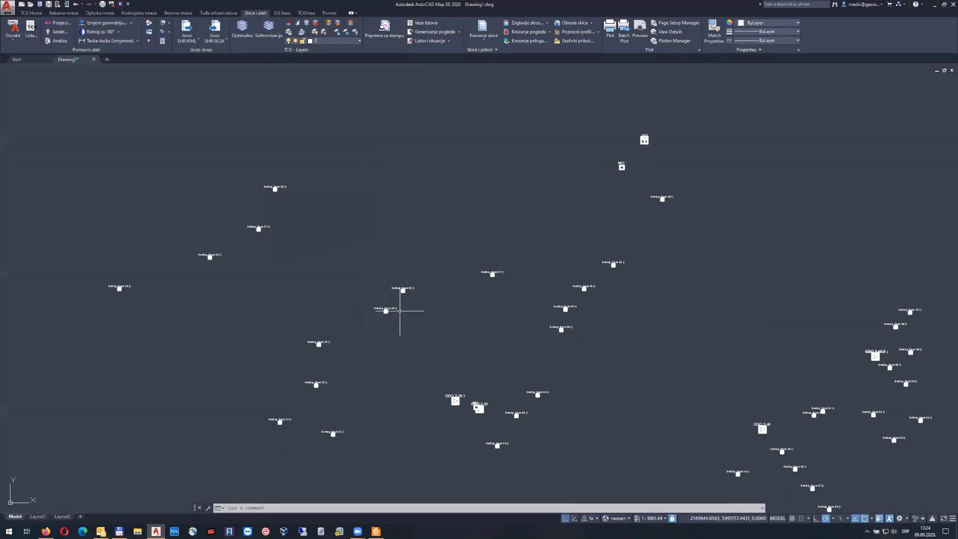
middle_click_drag(398, 333, 475, 293)
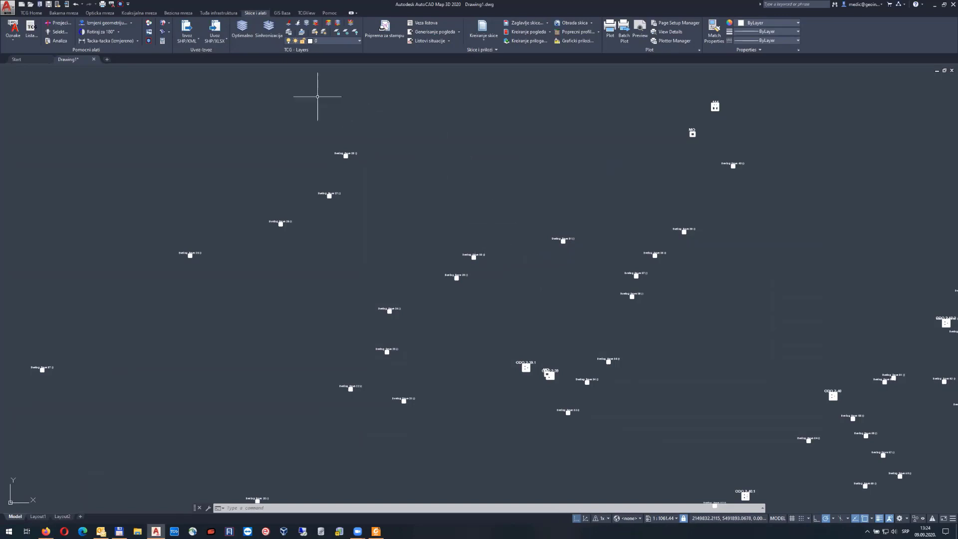
scroll(441, 185, "down", 1)
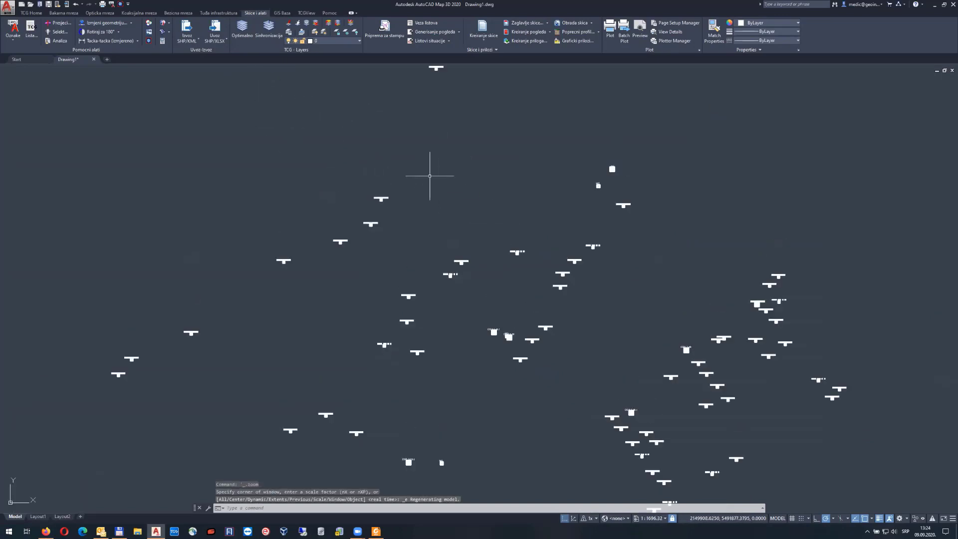
left_click(214, 42)
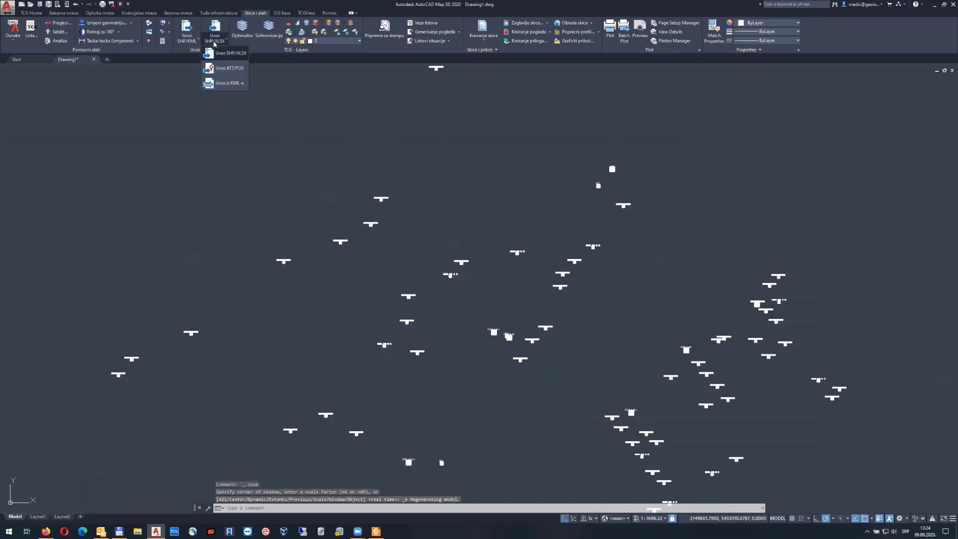
left_click(231, 83)
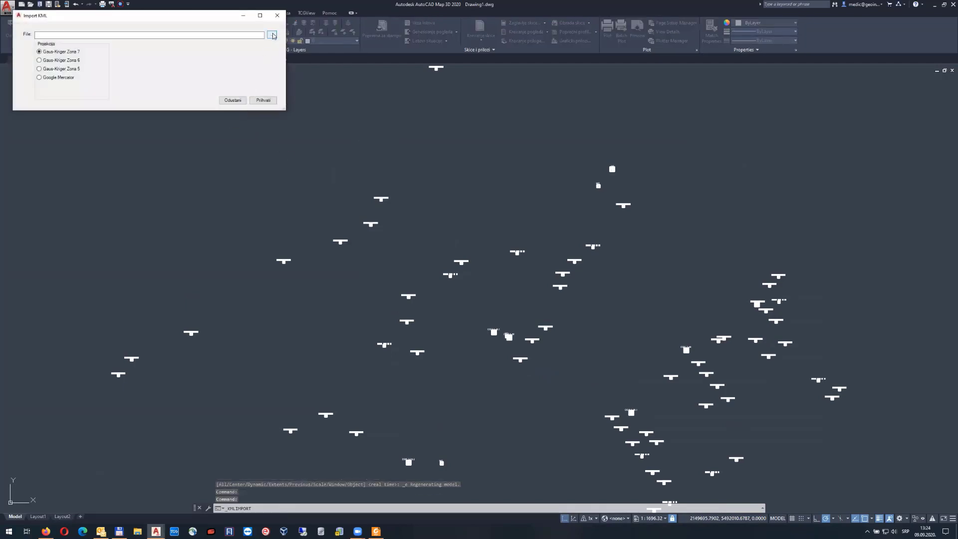
left_click(278, 15)
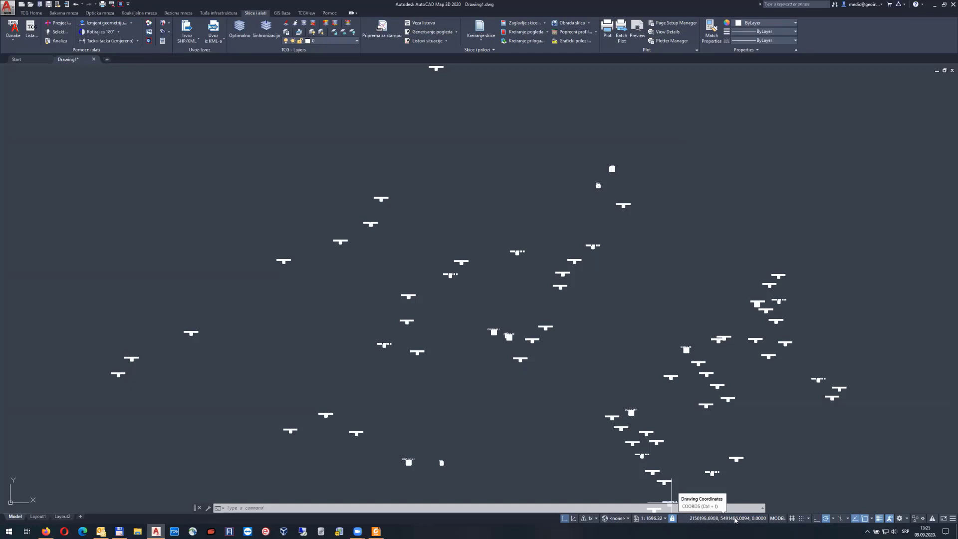
Change the drawing projection from Mercator (Google Maps) to Gauss Krueger Z6 with Promjena projekcije
left_click(279, 13)
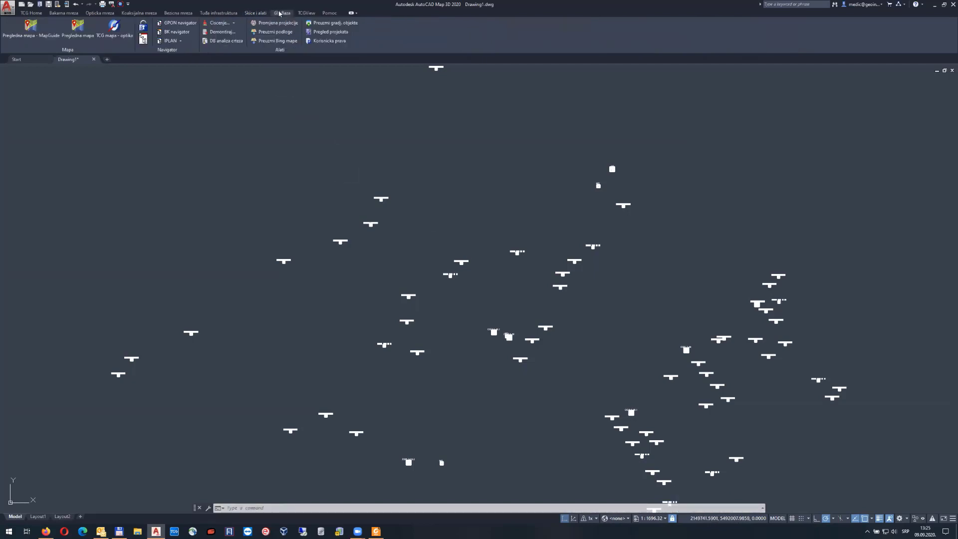
left_click(272, 22)
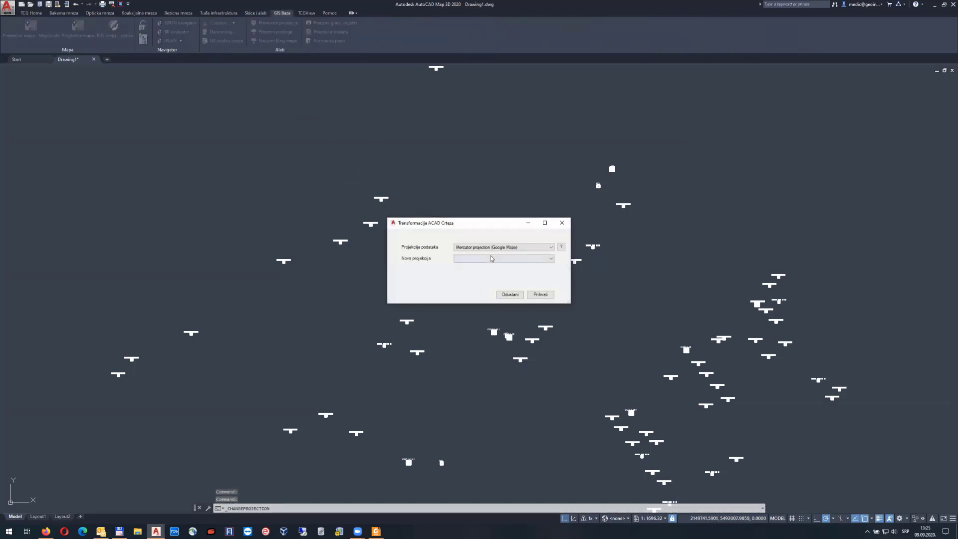
left_click(491, 259)
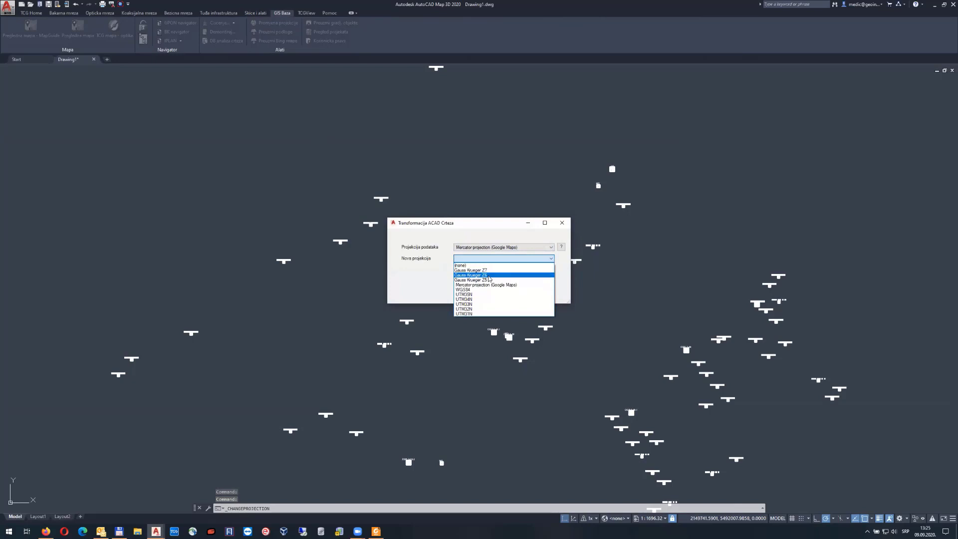
left_click(519, 274)
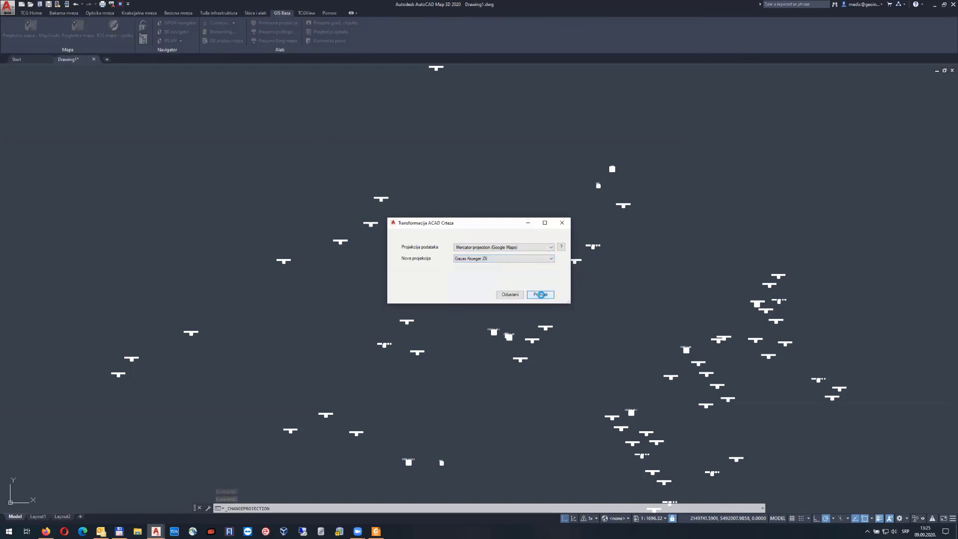
left_click(541, 295)
left_click(496, 281)
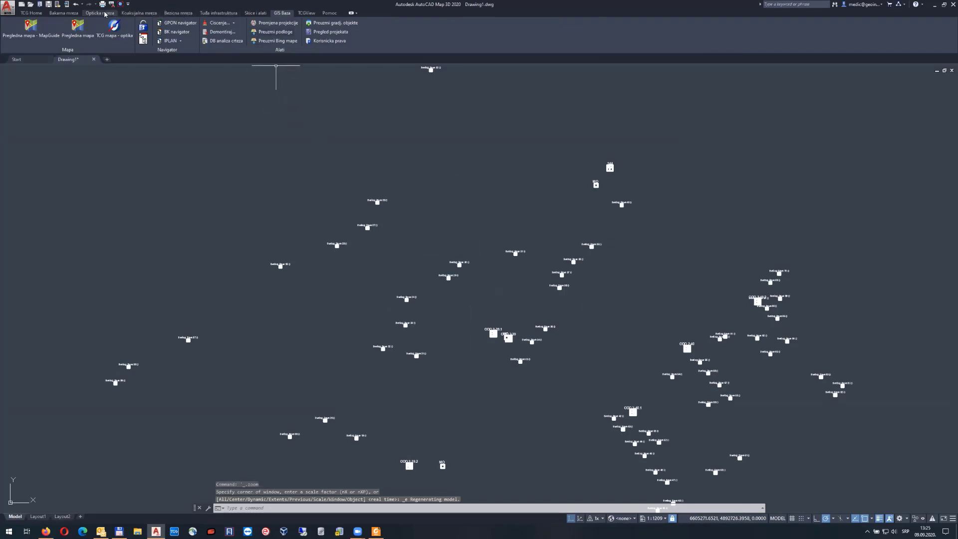
Import gts_segmenttrase.kml in Gauss-Kriger Zona 6 and check a route line's layer
left_click(255, 13)
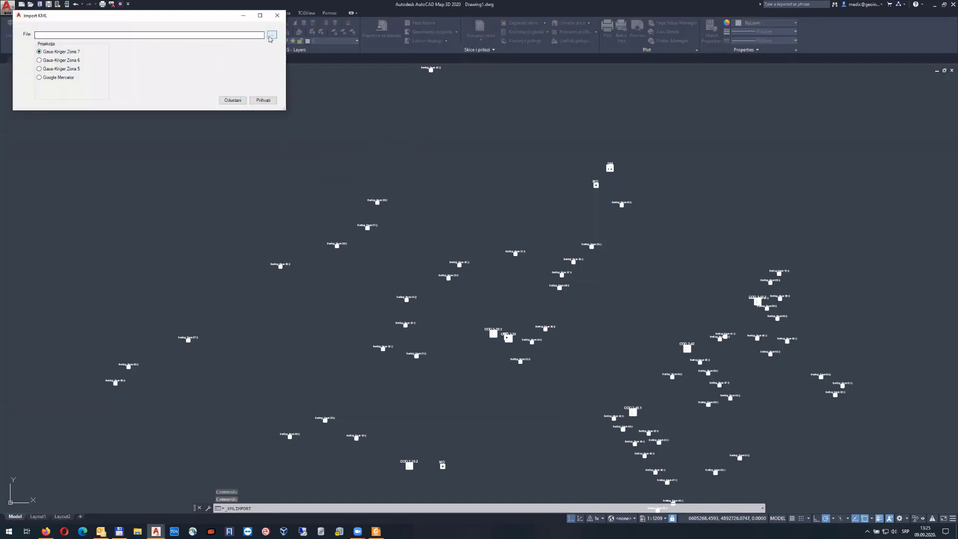
left_click(272, 34)
double_click(111, 75)
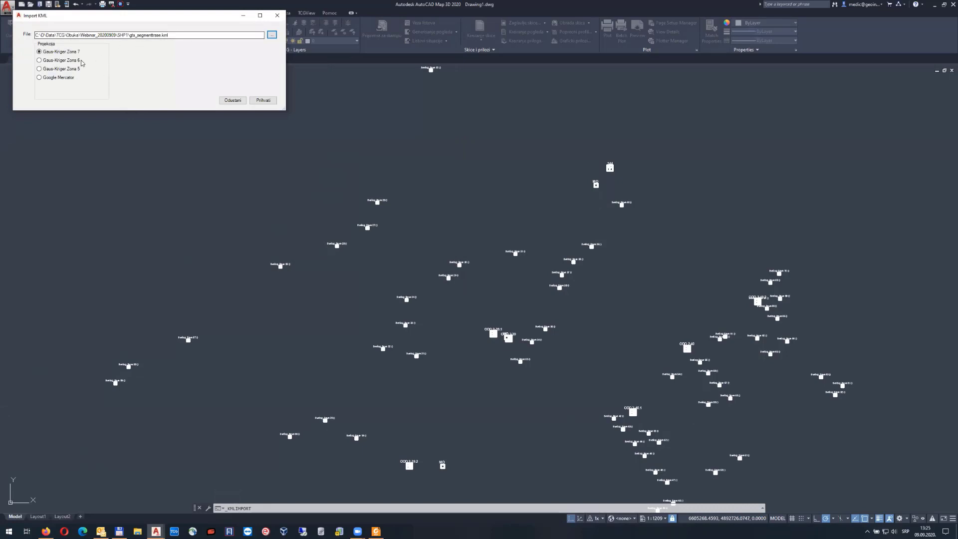
left_click(263, 101)
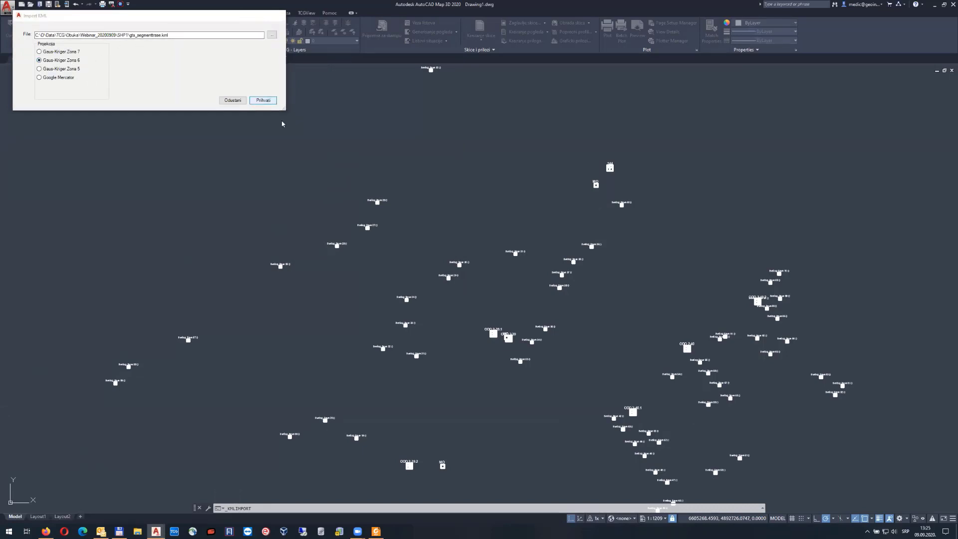
left_click(481, 277)
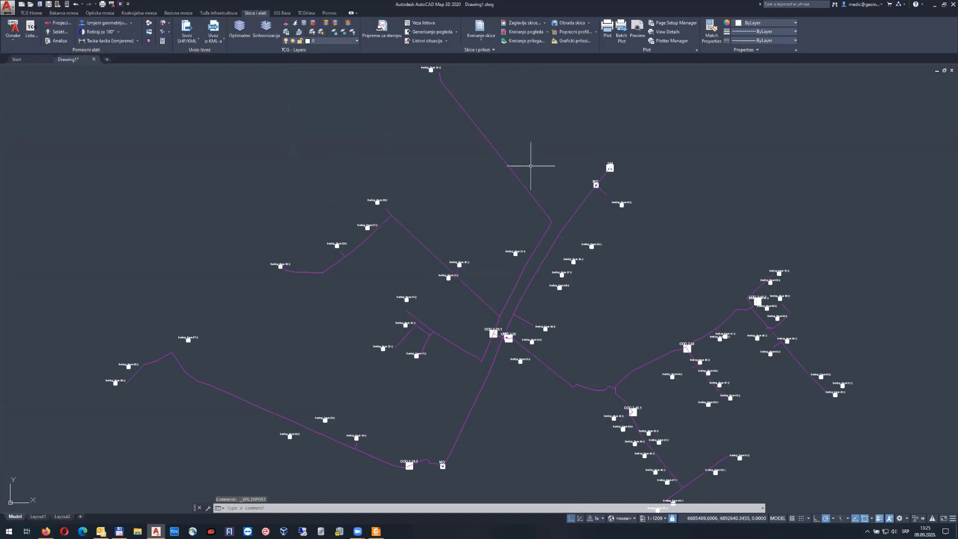
left_click(508, 165)
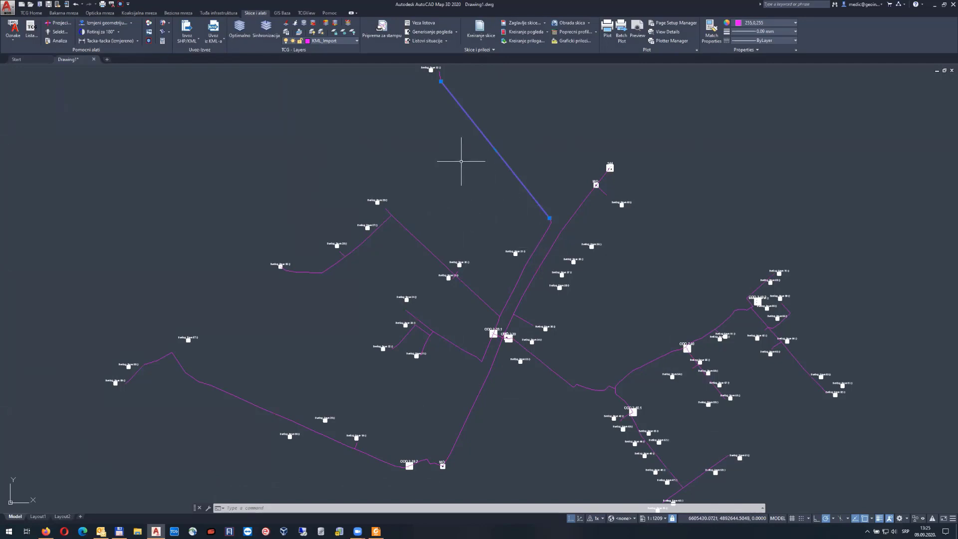
Hide the building label, block and ODO node layers, undoing the accidental line-layer hide
left_click(304, 24)
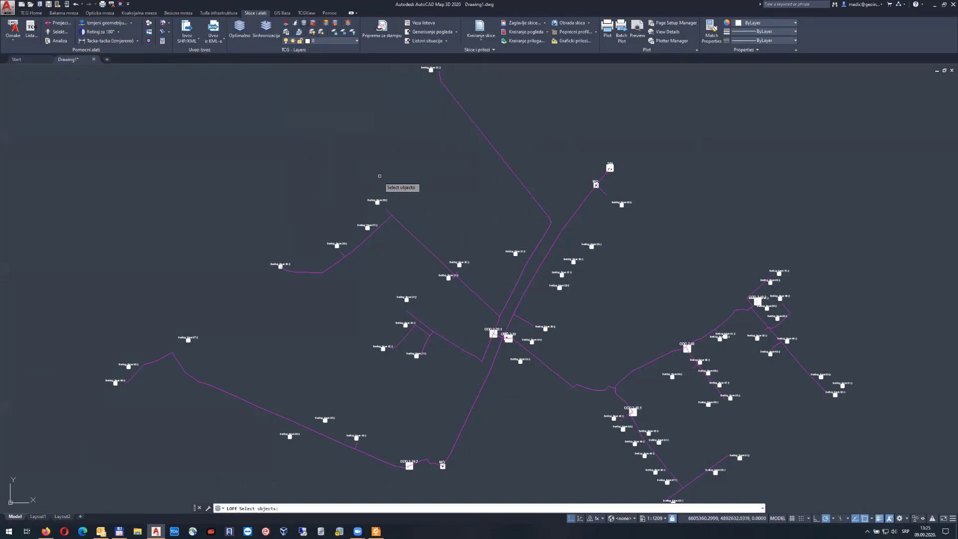
left_click(382, 203)
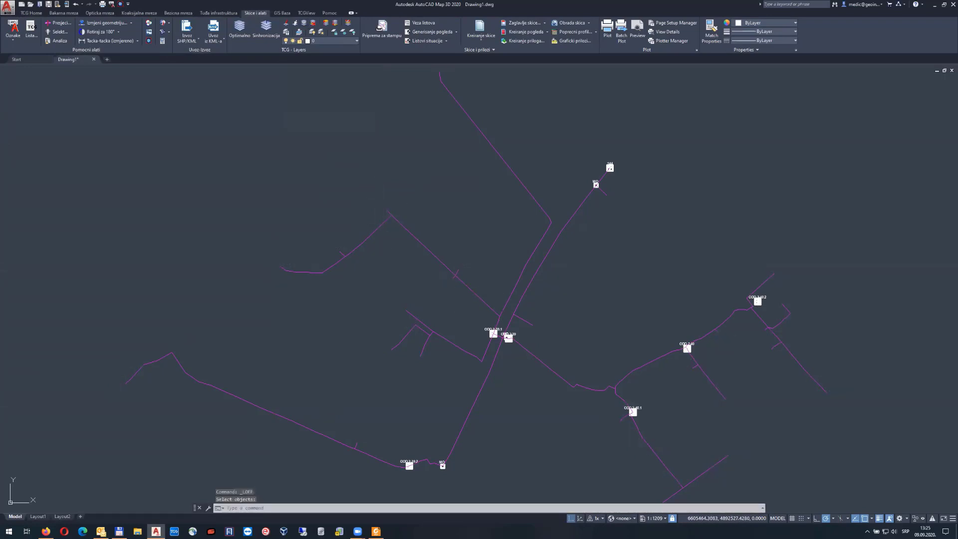
left_click(507, 337)
left_click(506, 336)
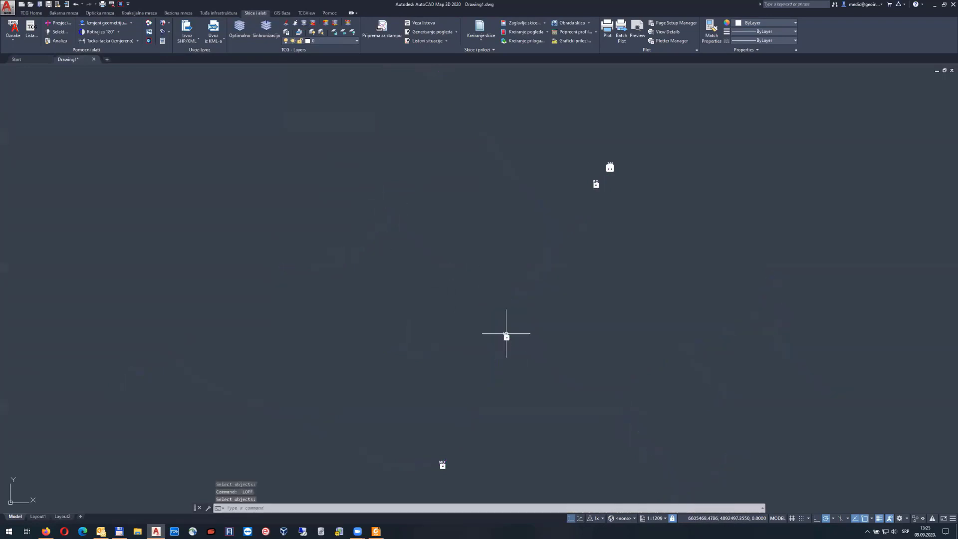
left_click(75, 4)
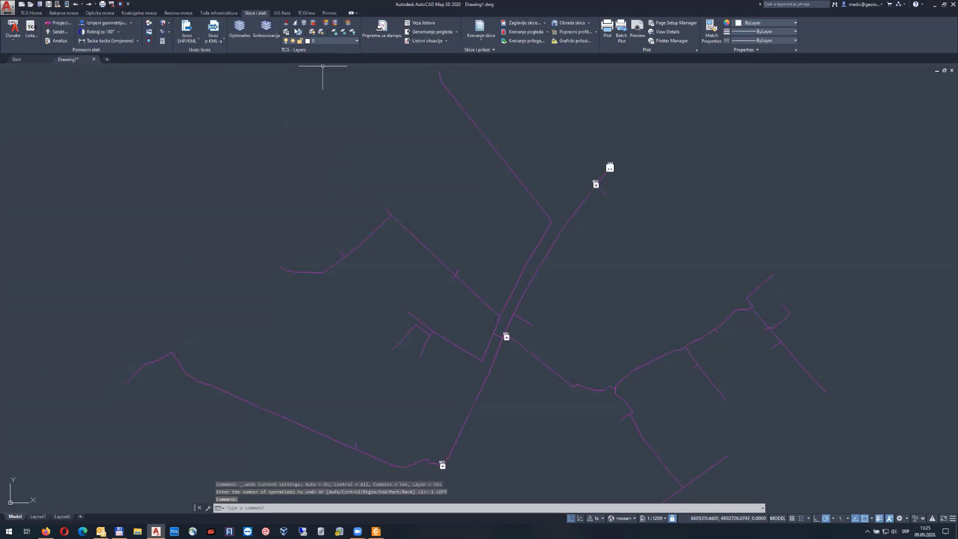
Hide the MO and remaining block layers, then fit and centre the route network
left_click(304, 23)
scroll(522, 354, "up", 4)
left_click(492, 314)
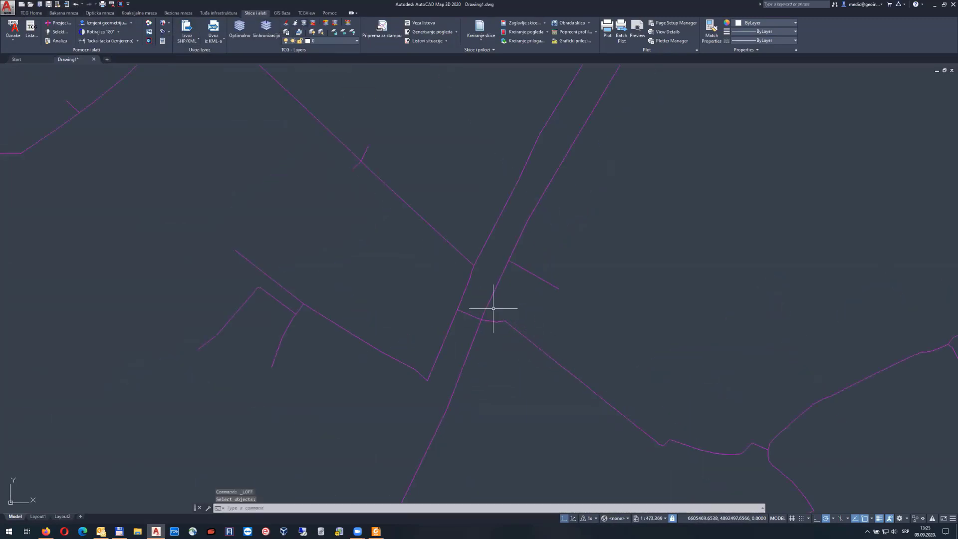
scroll(637, 167, "down", 4)
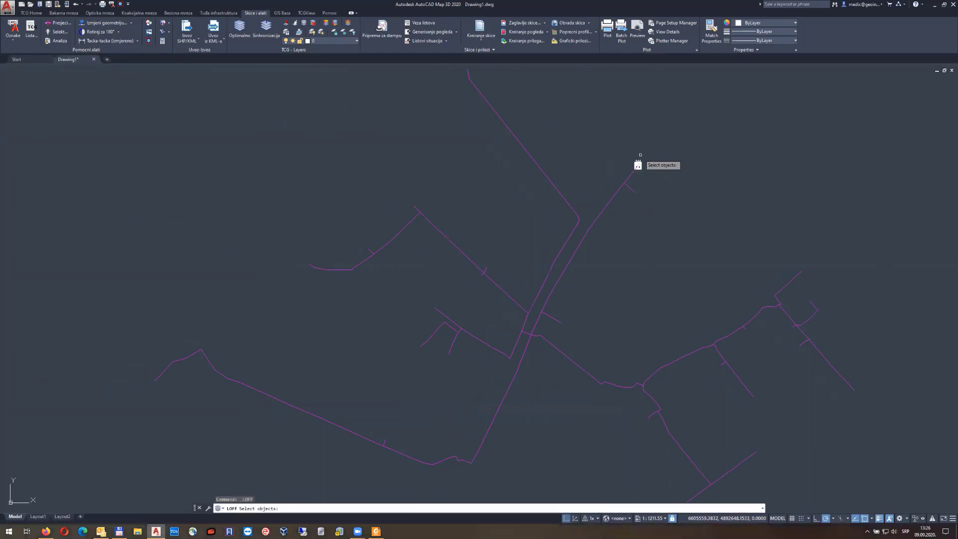
left_click(639, 160)
middle_click(667, 186)
middle_click(667, 185)
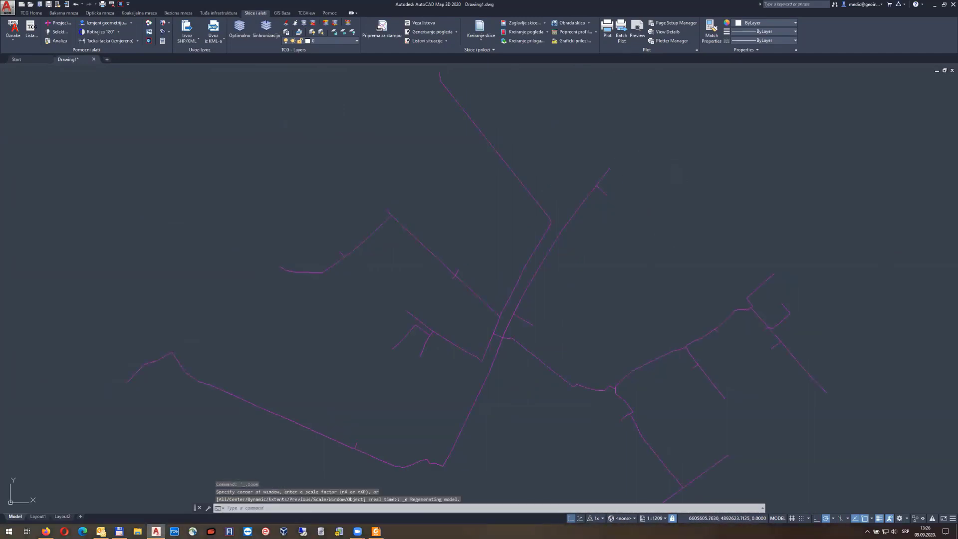
scroll(667, 186, "down", 4)
middle_click_drag(668, 199, 483, 231)
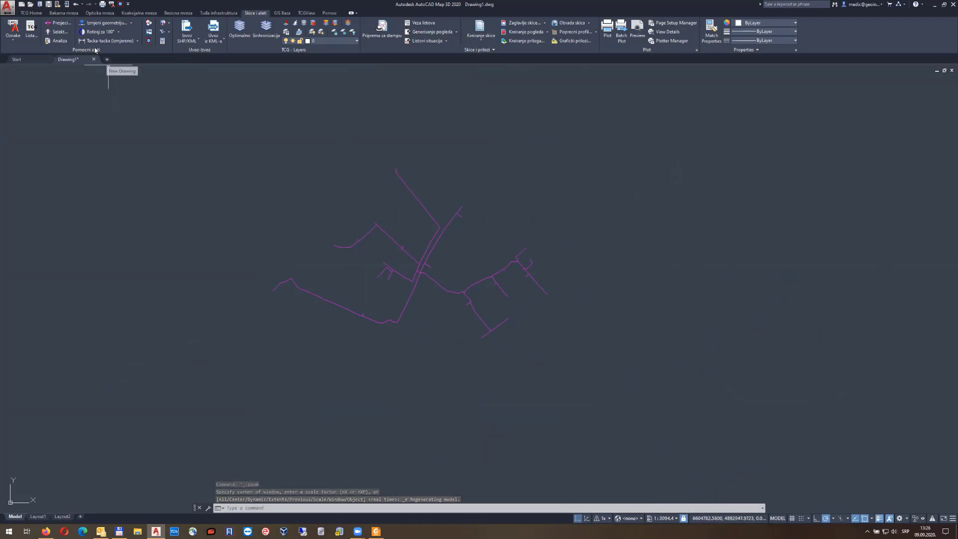
Convert the window-selected KML lines into 264 digitized route segments, then turn all layers on
left_click(100, 13)
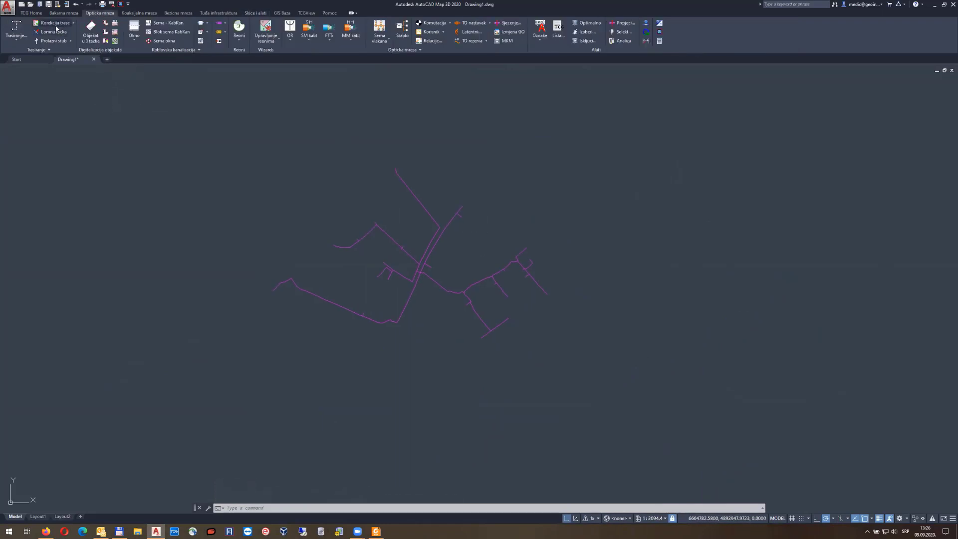
left_click(30, 49)
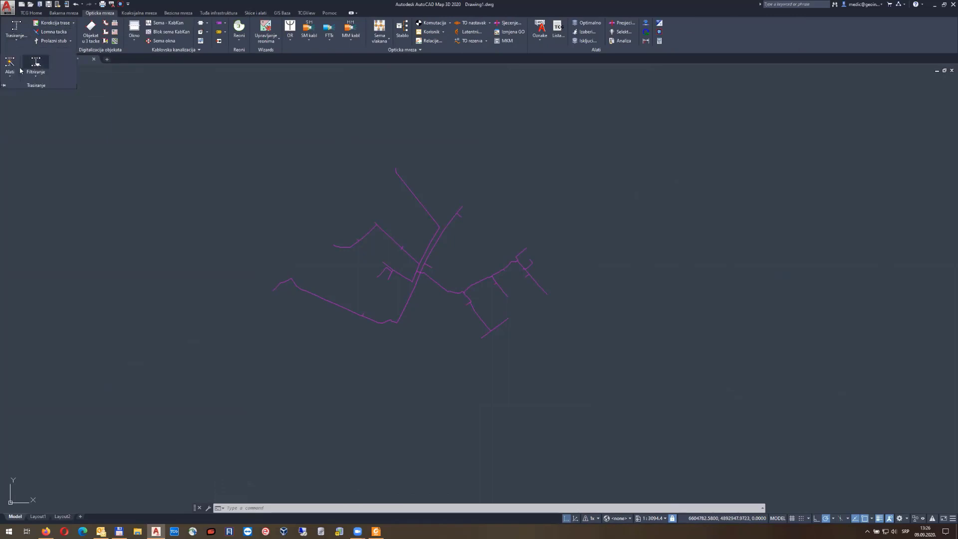
left_click(10, 74)
left_click(34, 95)
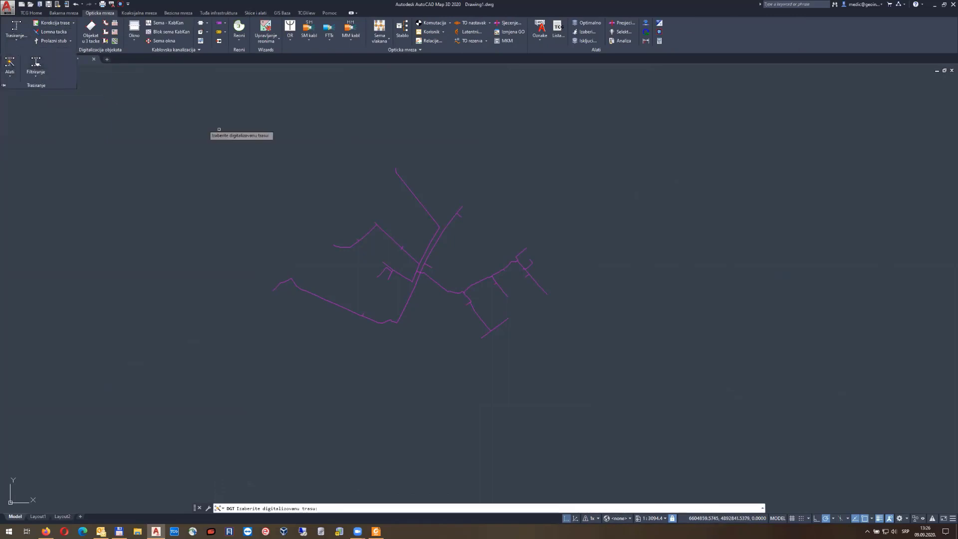
left_click(260, 108)
left_click(574, 403)
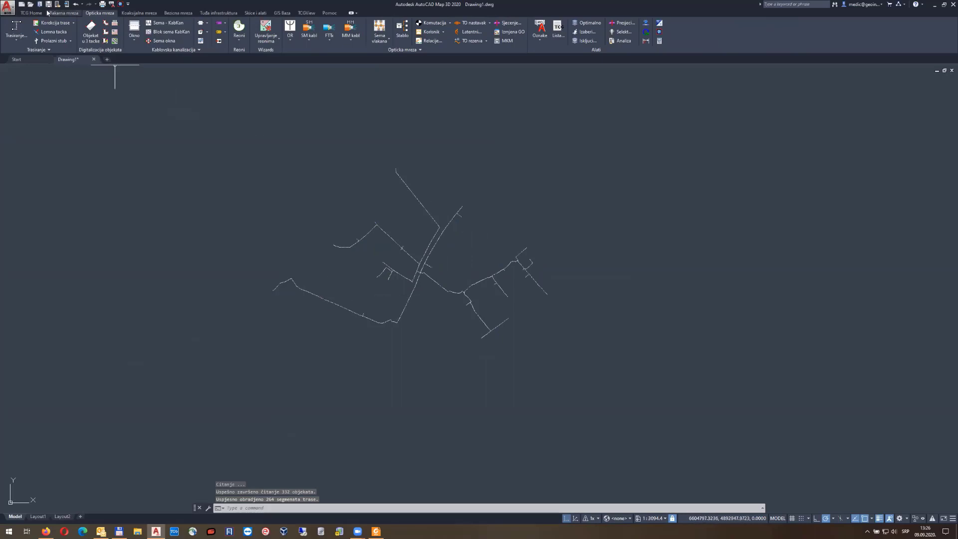
left_click(31, 13)
left_click(190, 42)
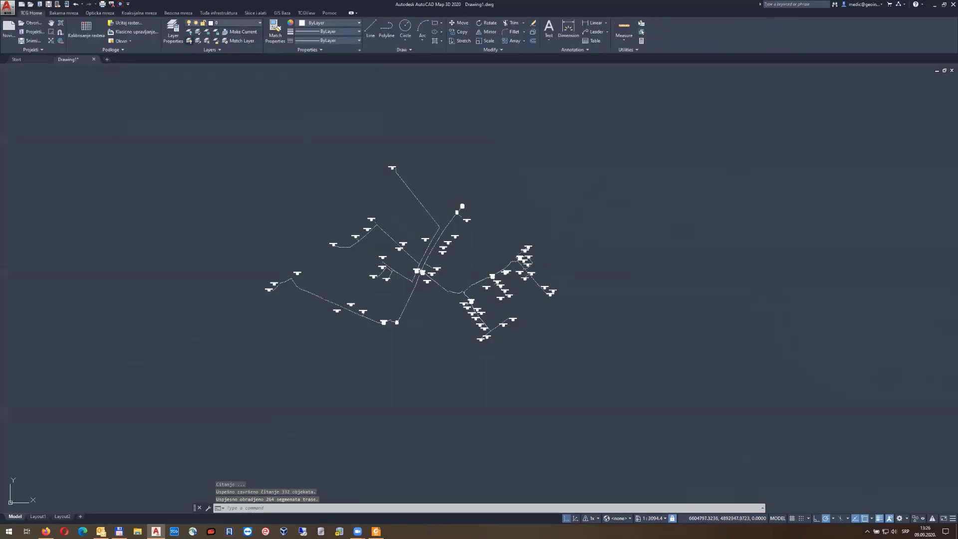
Pan across the ODO nodes, Svetog Save buildings, MO and node 144, then zoom to extents
left_click(99, 13)
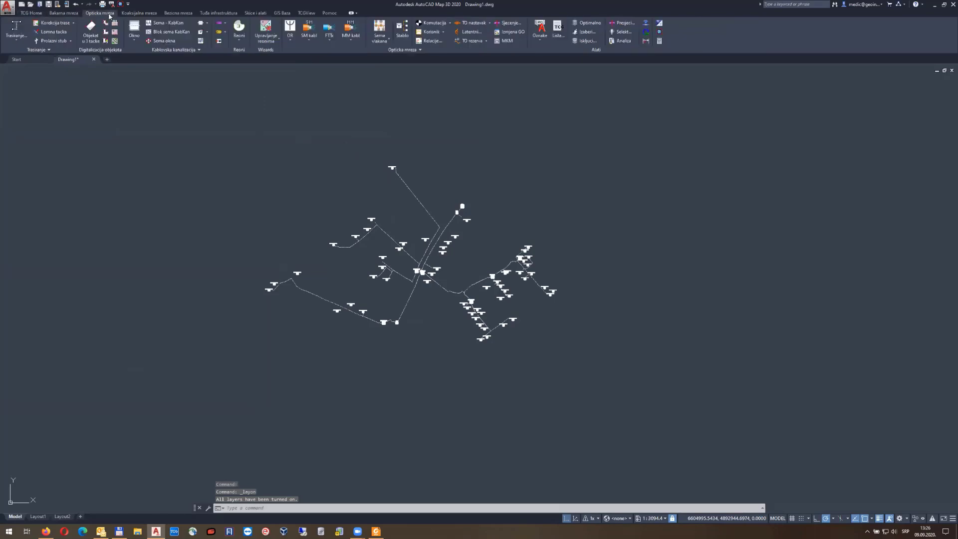
scroll(389, 262, "up", 2)
scroll(422, 269, "up", 8)
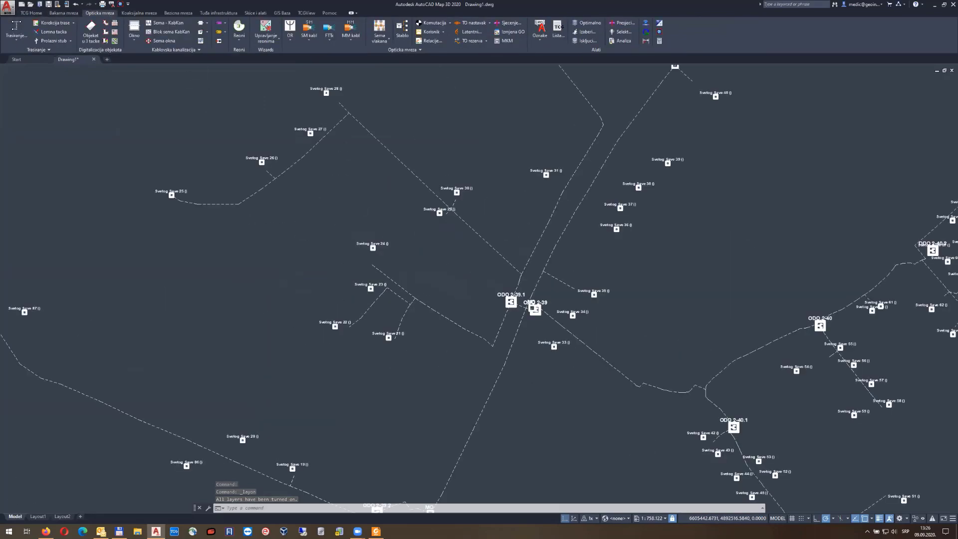
mouse_move(469, 342)
middle_mouse_down()
mouse_move(552, 325)
mouse_move(592, 299)
mouse_move(497, 387)
middle_mouse_up()
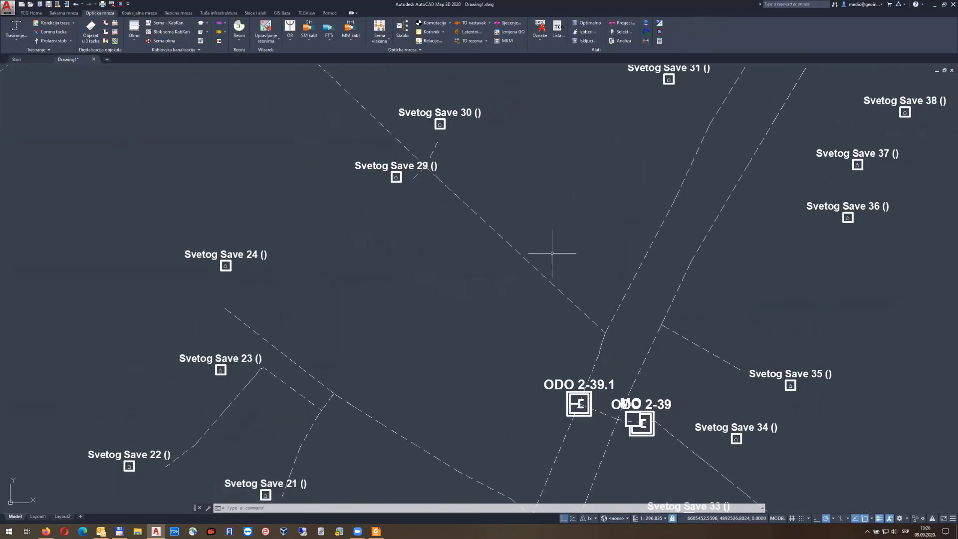
middle_click_drag(554, 253, 516, 334)
middle_click_drag(522, 301, 387, 412)
middle_click_drag(473, 331, 336, 267)
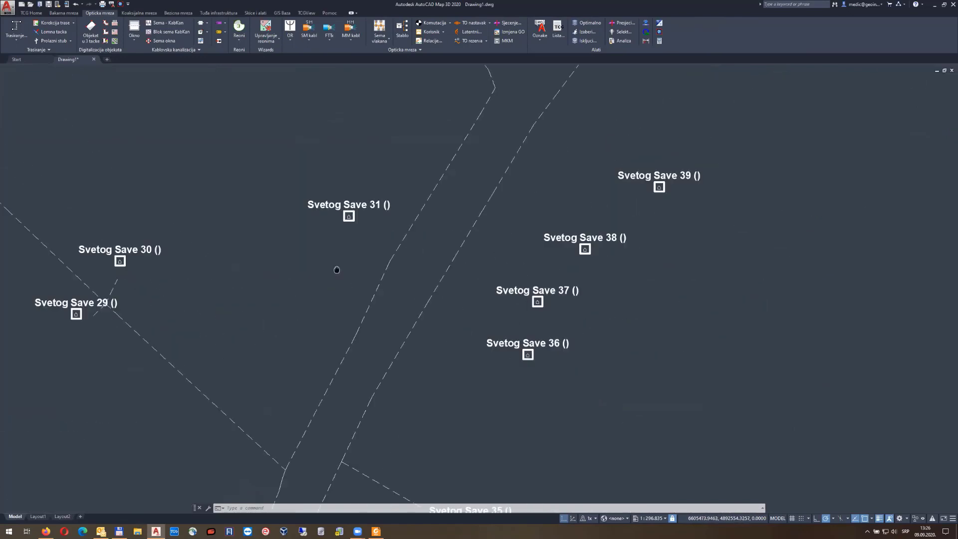
middle_click_drag(493, 259, 388, 420)
middle_click_drag(529, 229, 400, 381)
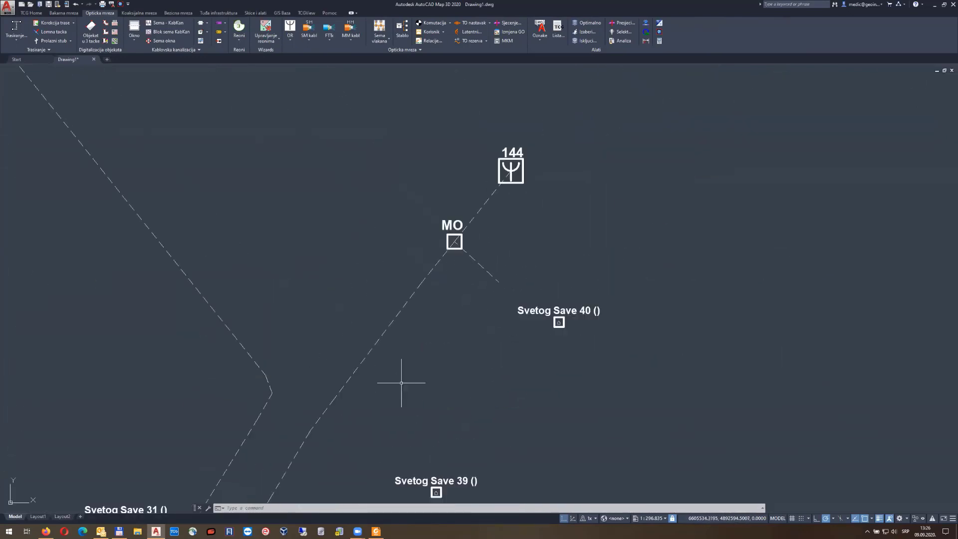
middle_click_drag(475, 325, 509, 360)
middle_click_drag(267, 285, 310, 291)
mouse_move(196, 196)
middle_mouse_down()
mouse_move(462, 253)
mouse_move(507, 338)
middle_mouse_up()
scroll(507, 337, "down", 4)
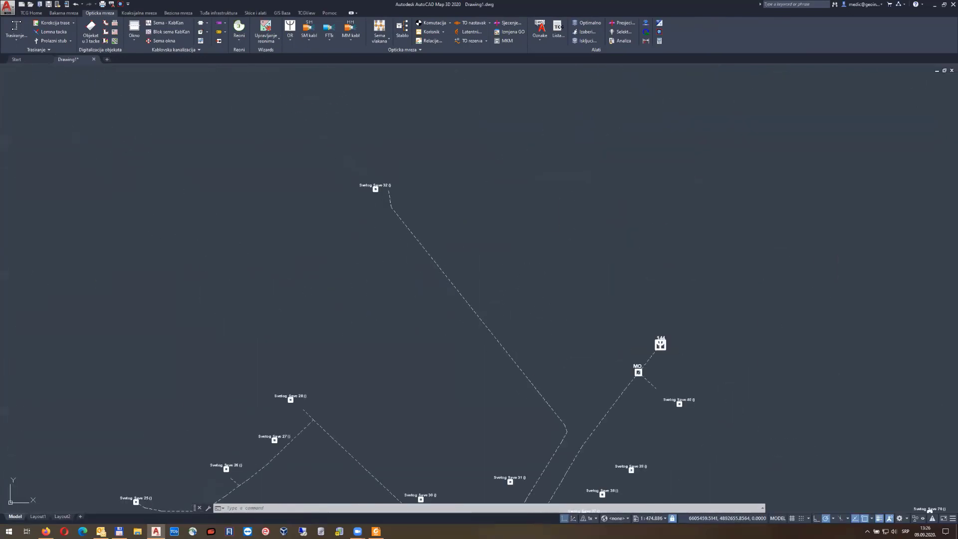
mouse_move(420, 367)
middle_mouse_down()
mouse_move(512, 249)
mouse_move(494, 262)
middle_mouse_up()
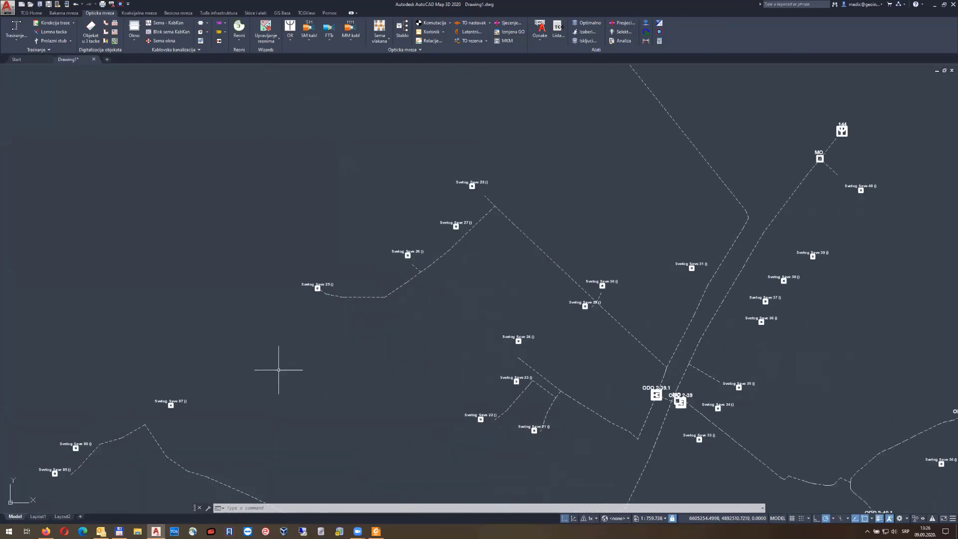
middle_click_drag(211, 427, 259, 349)
middle_click_drag(412, 378, 381, 285)
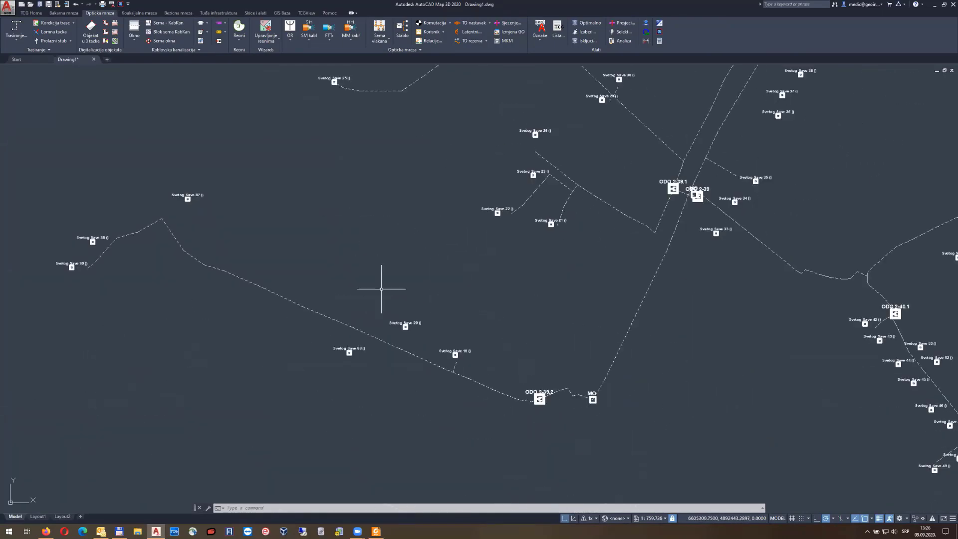
middle_click_drag(546, 310, 485, 272)
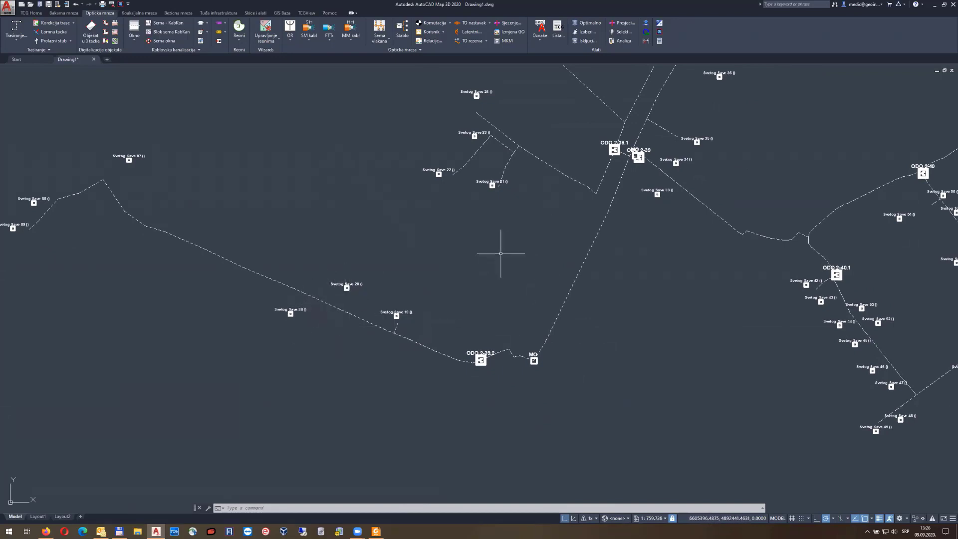
middle_click(500, 254)
middle_click(500, 254)
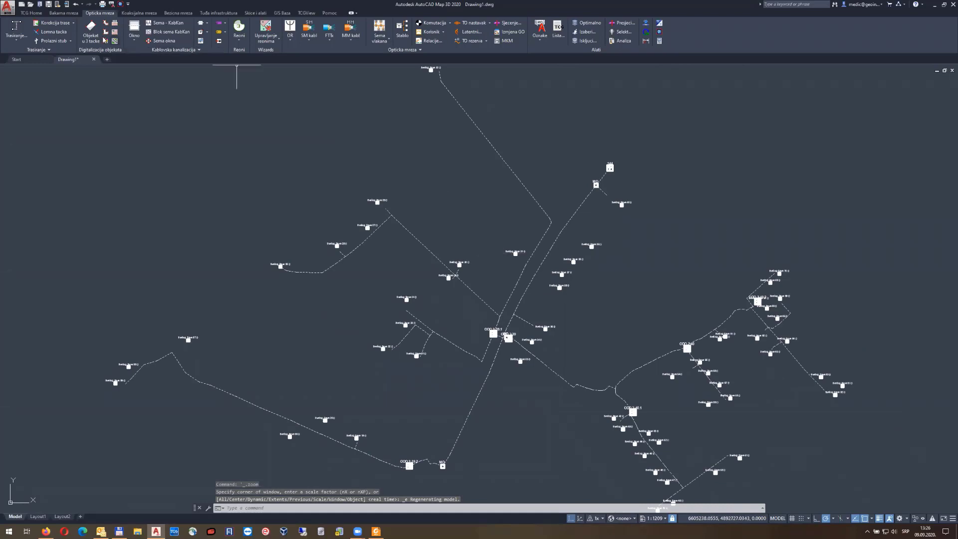
Start the FTTH drop route wizard and window-select 86 upper-left building objects
left_click(16, 38)
left_click(31, 68)
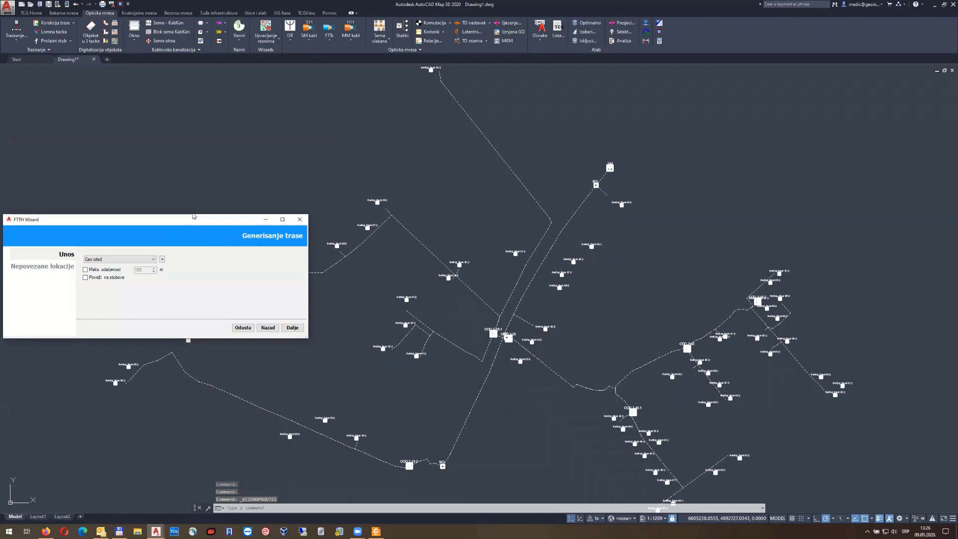
left_click_drag(194, 216, 189, 84)
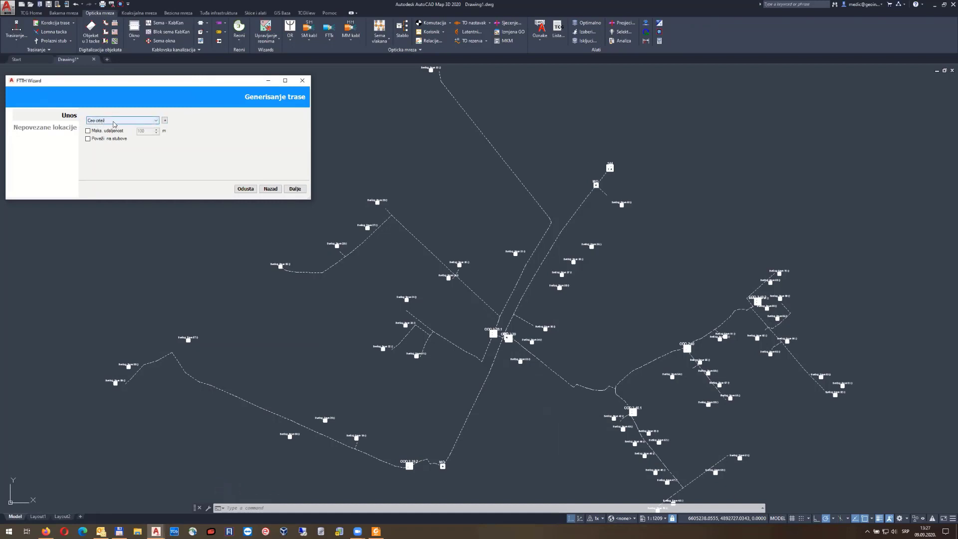
left_click(167, 122)
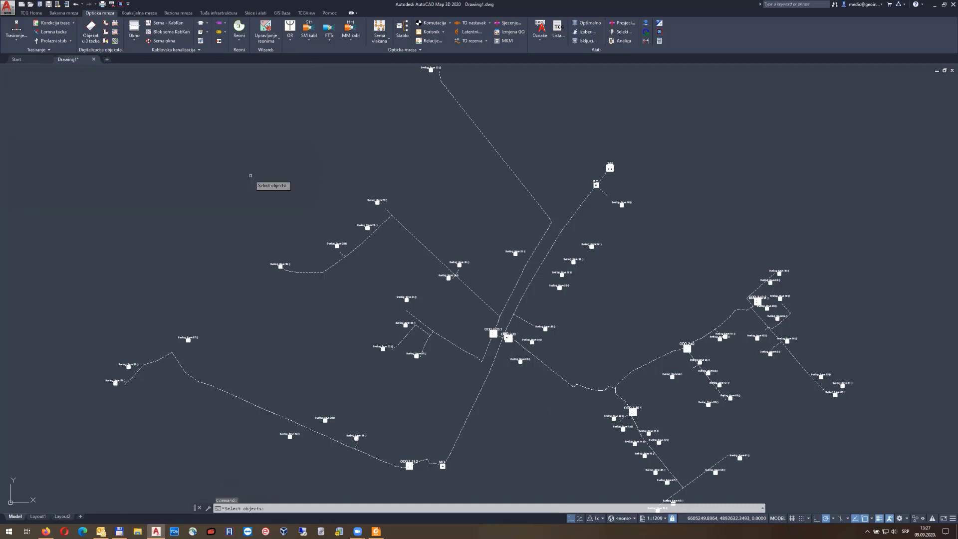
left_click(240, 143)
left_click(484, 357)
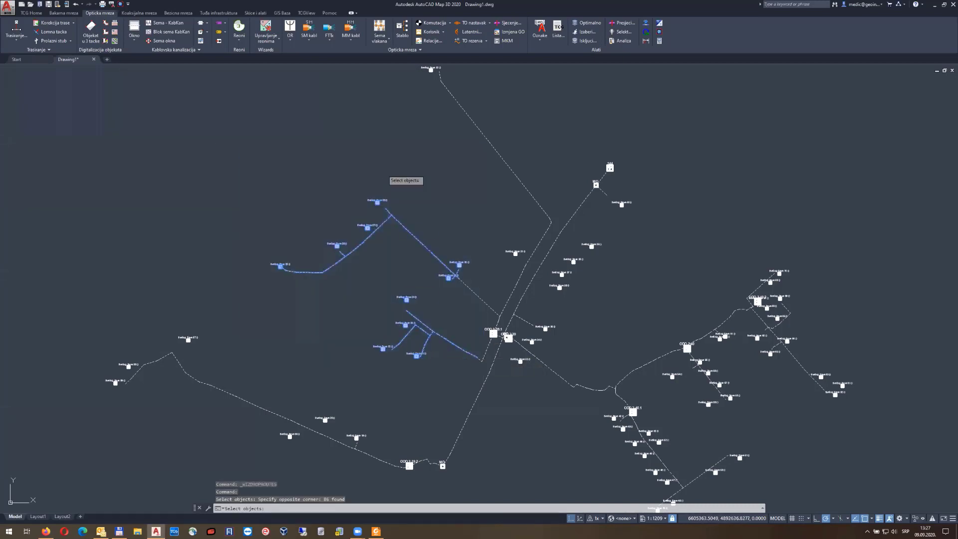
key("Return")
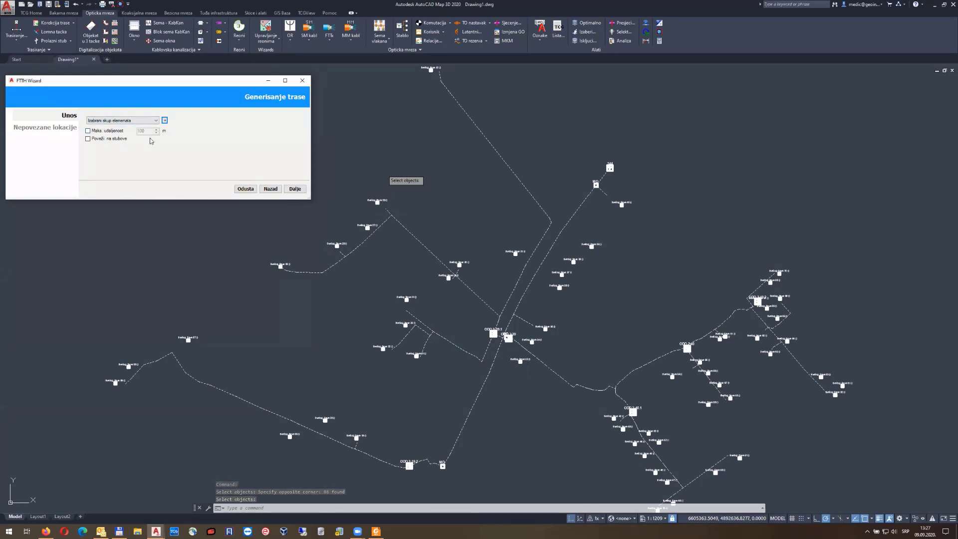
Set the wizard input to Izabrani skup elemenata and advance to preview the drop links
left_click(149, 120)
left_click(135, 131)
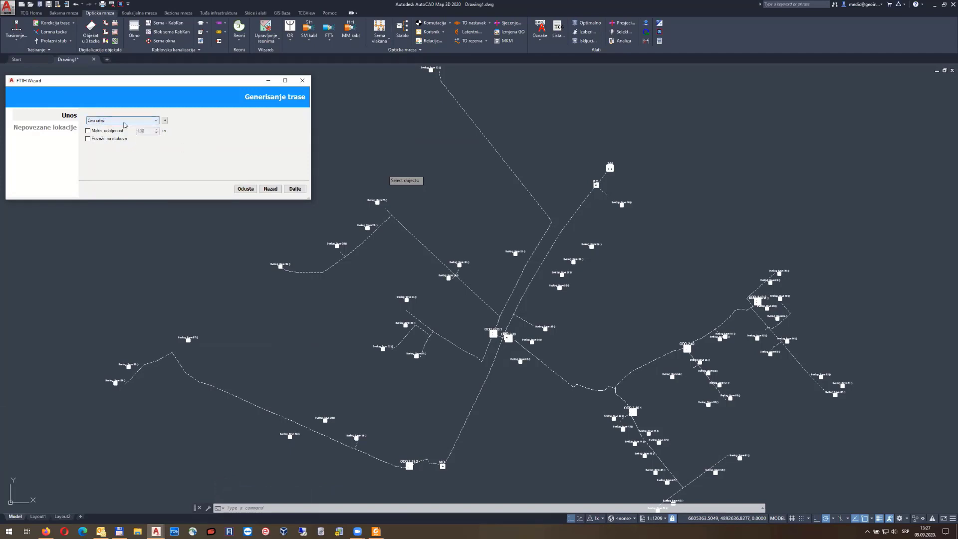
left_click(125, 122)
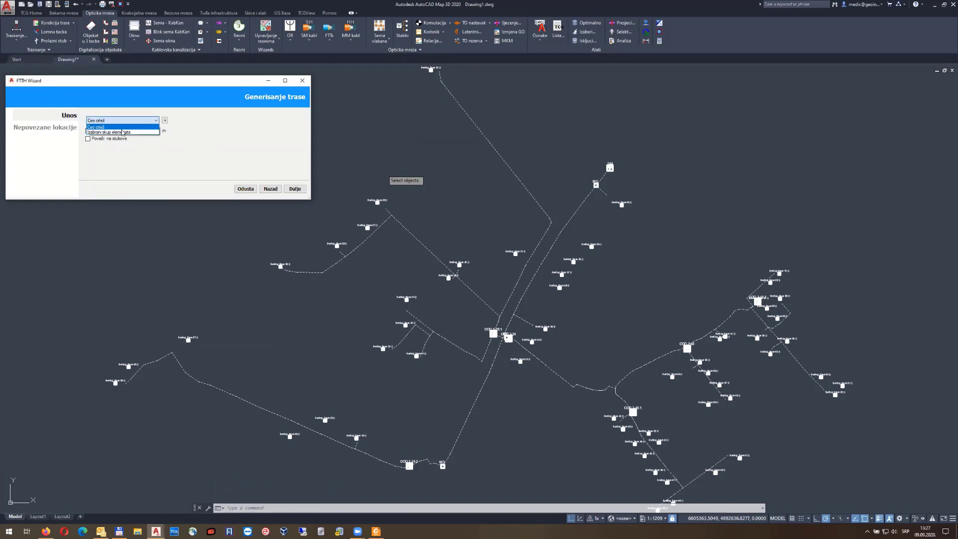
left_click(125, 125)
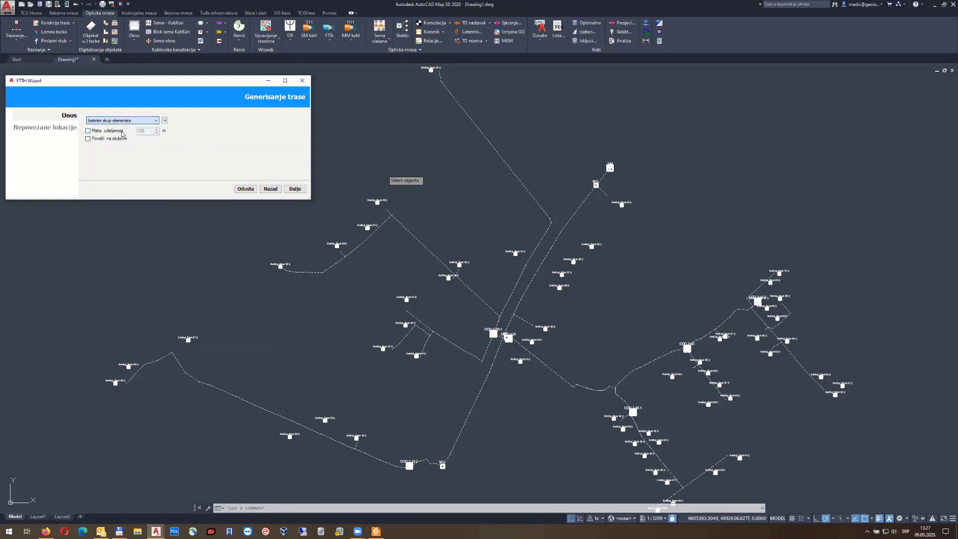
left_click(295, 188)
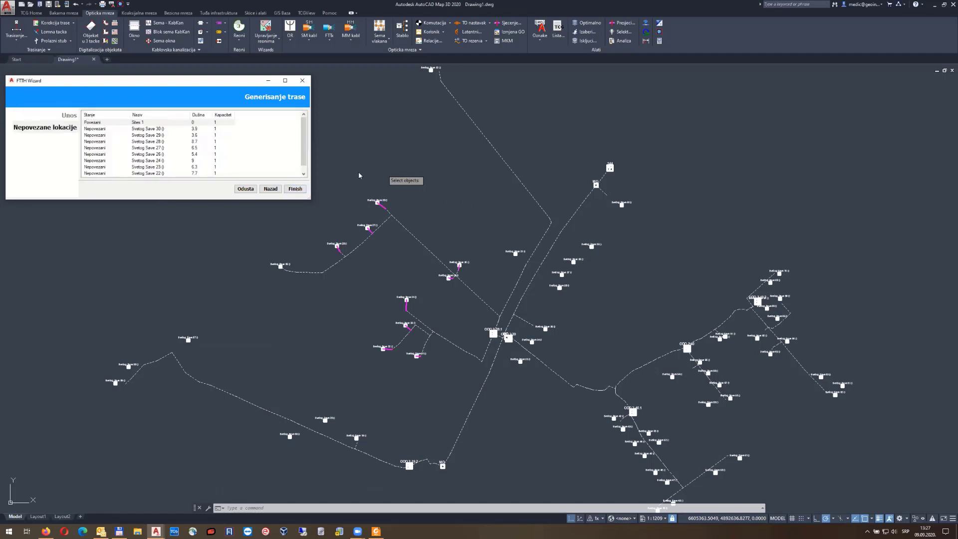
Switch the wizard input to Ceo crtež and regenerate the unconnected locations list
left_click(271, 189)
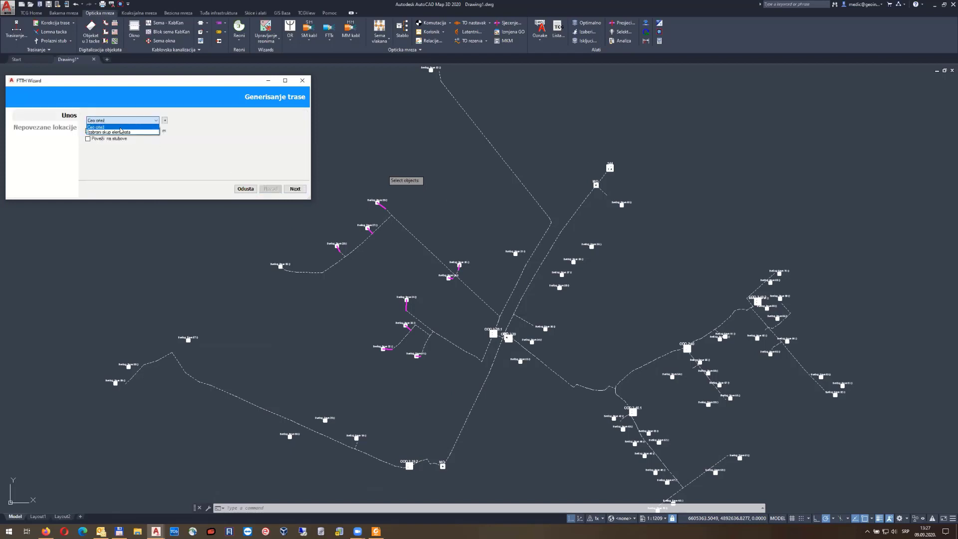
left_click(289, 191)
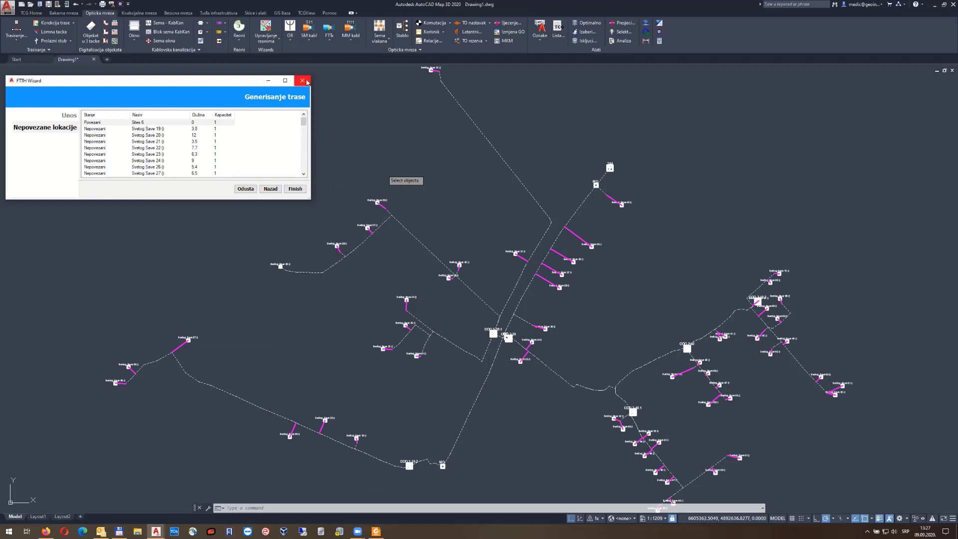
left_click(271, 191)
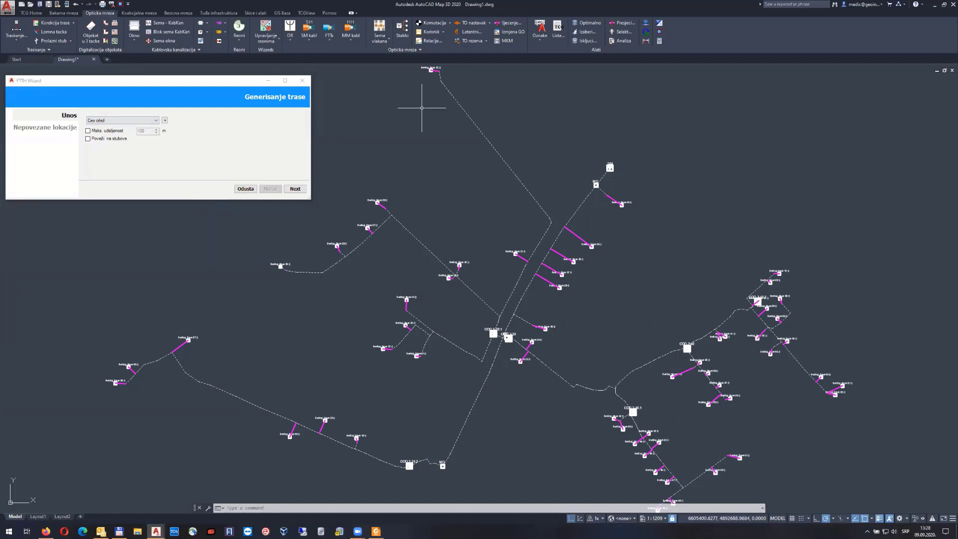
left_click(295, 189)
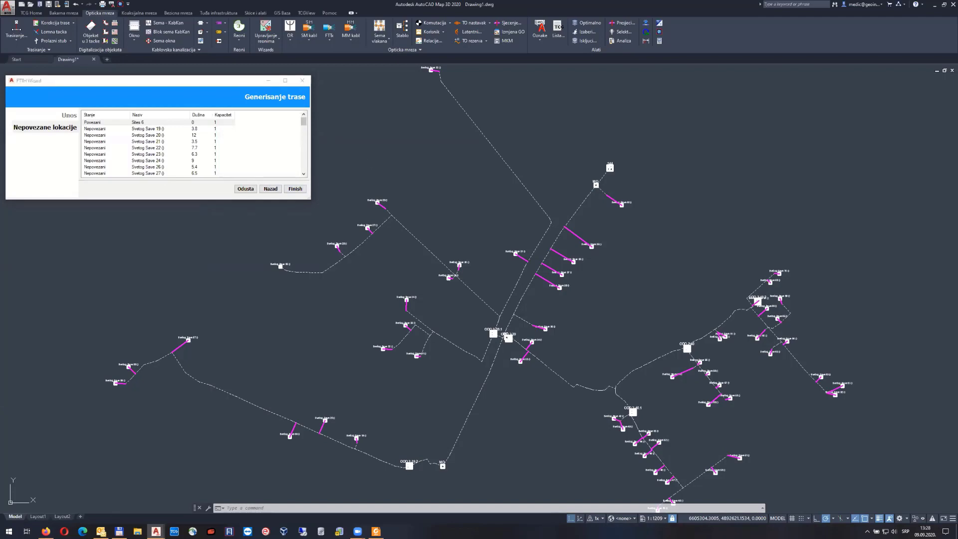
left_click(387, 160)
left_click(370, 155)
middle_click_drag(431, 87, 456, 147)
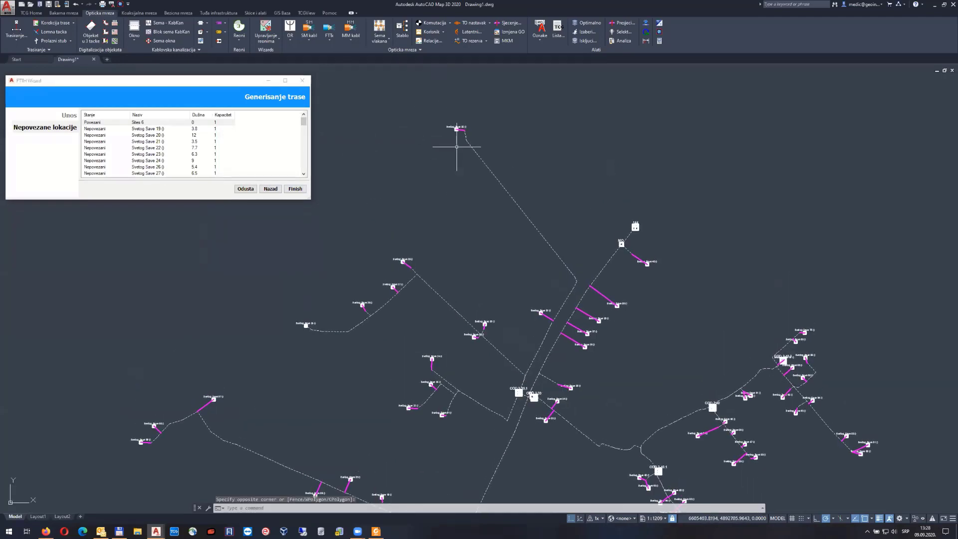
scroll(414, 264, "up", 4)
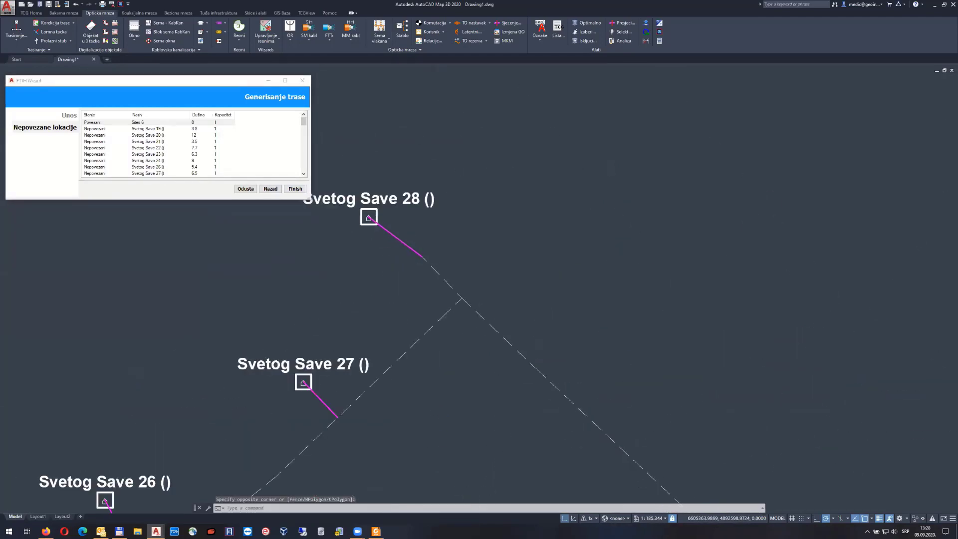
scroll(414, 263, "down", 3)
mouse_move(359, 315)
middle_mouse_down()
mouse_move(515, 211)
mouse_move(527, 187)
middle_mouse_up()
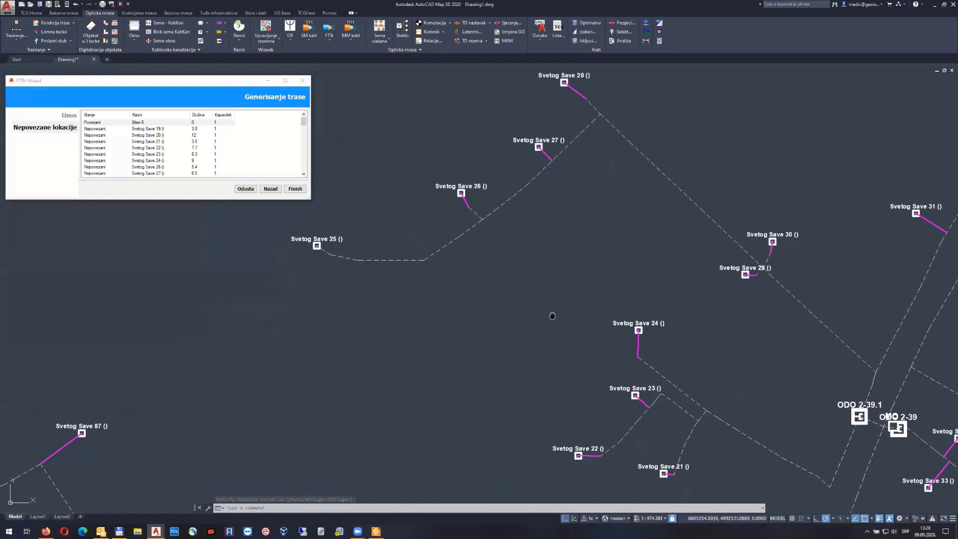
middle_click_drag(552, 316, 374, 226)
middle_click_drag(512, 342, 391, 226)
middle_click_drag(681, 252, 487, 325)
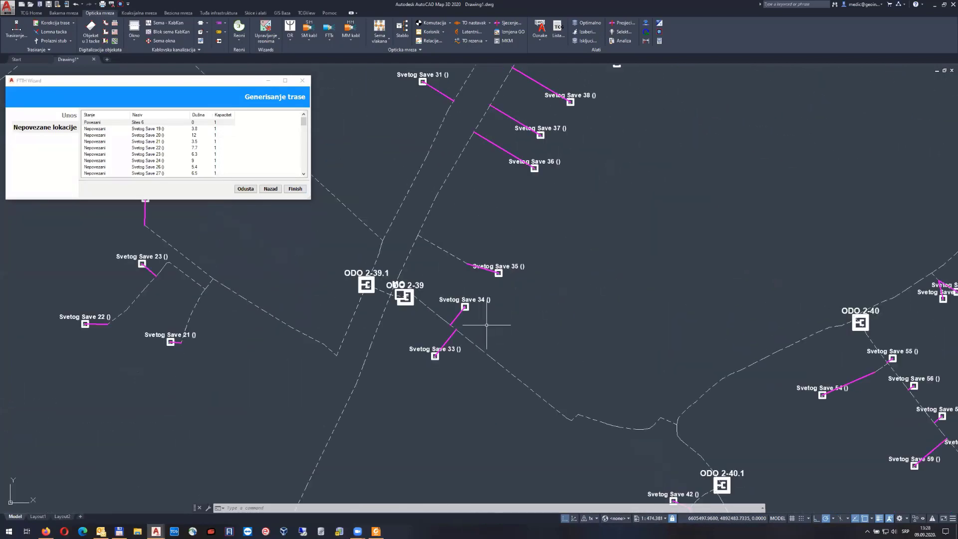
middle_click_drag(516, 227, 517, 367)
mouse_move(564, 218)
middle_mouse_down()
mouse_move(514, 289)
mouse_move(554, 139)
middle_mouse_up()
middle_click_drag(503, 382, 493, 244)
mouse_move(501, 346)
middle_mouse_down()
mouse_move(451, 267)
mouse_move(379, 256)
middle_mouse_up()
middle_click_drag(696, 320, 588, 344)
middle_click_drag(577, 377, 579, 292)
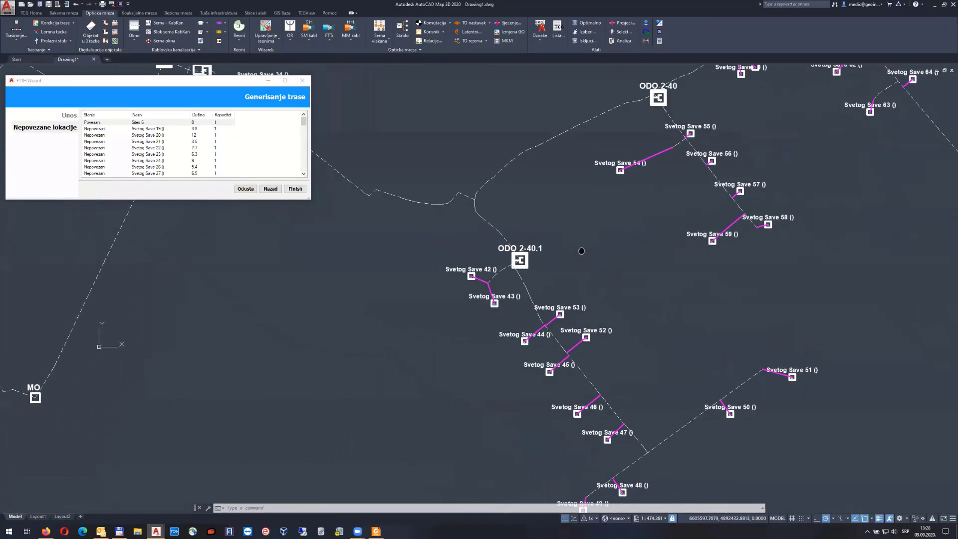
scroll(519, 265, "up", 10)
left_click(513, 219)
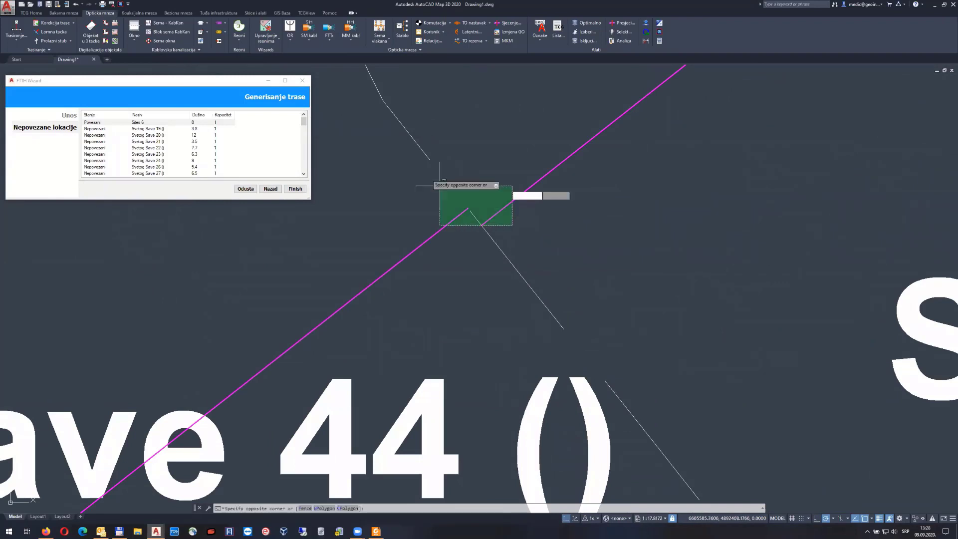
left_click(438, 189)
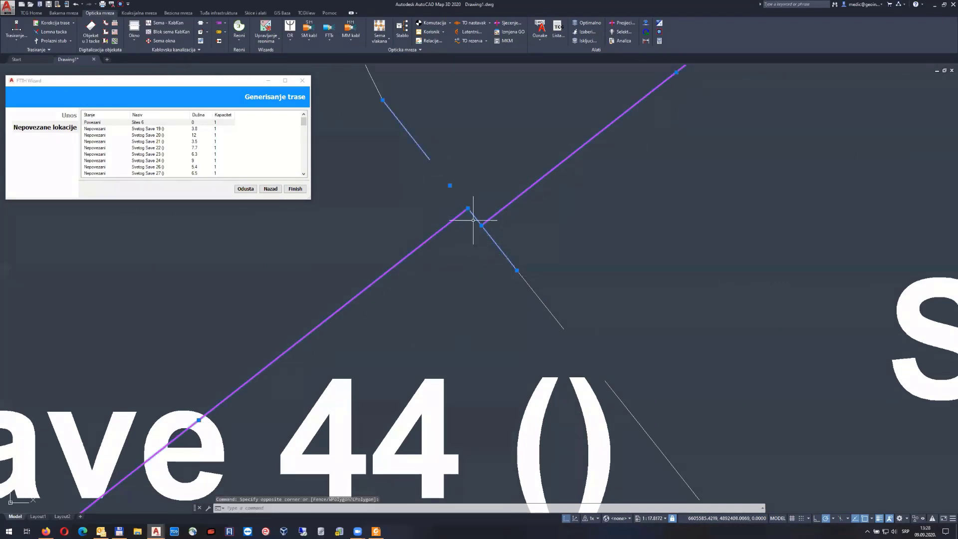
left_click(468, 209)
left_click(517, 270)
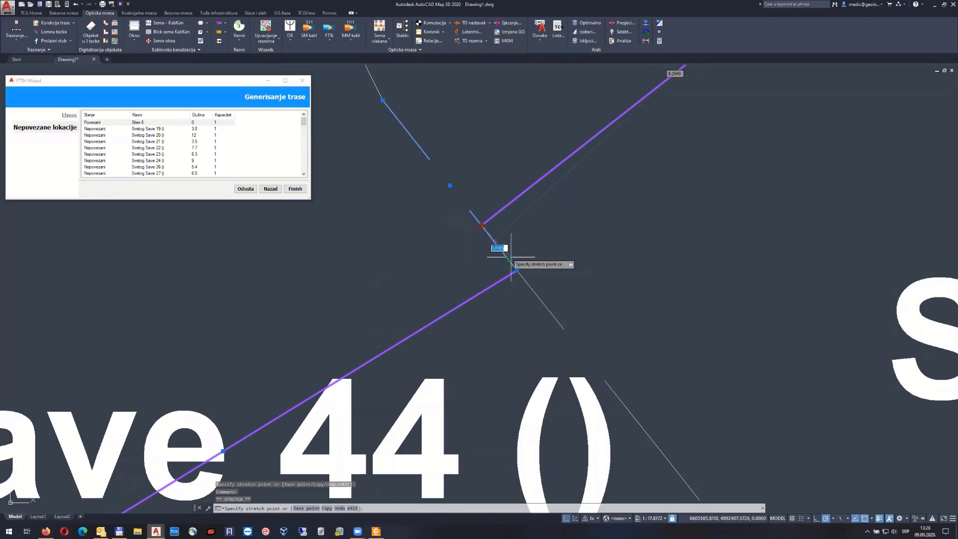
scroll(528, 273, "down", 5)
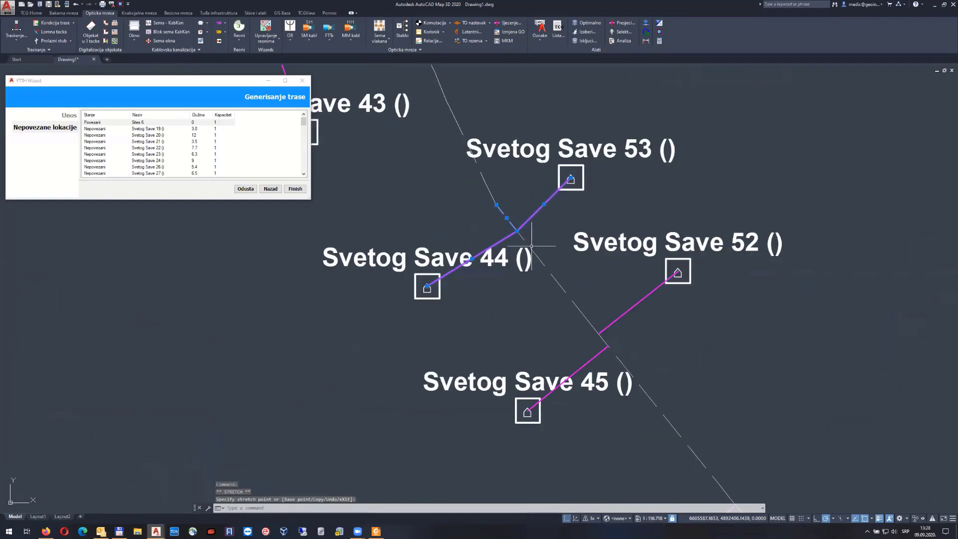
scroll(554, 331, "down", 3)
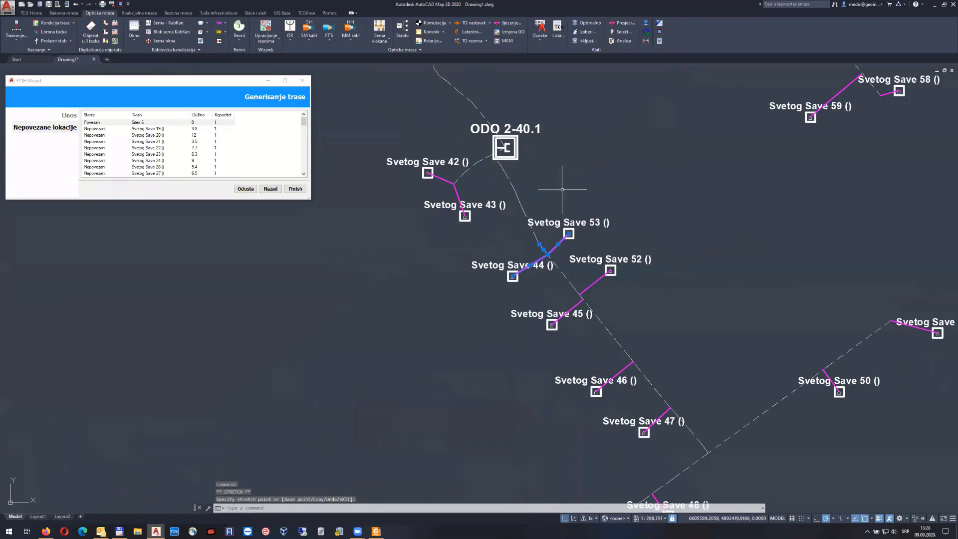
key("Escape")
scroll(560, 222, "down", 2)
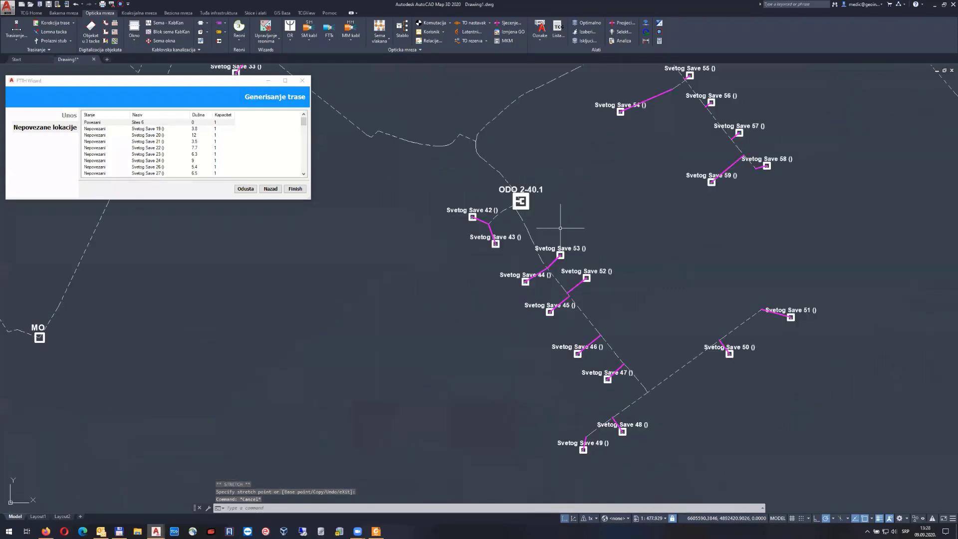
mouse_move(601, 210)
middle_mouse_down()
mouse_move(576, 285)
mouse_move(588, 315)
middle_mouse_up()
middle_click_drag(479, 235, 776, 291)
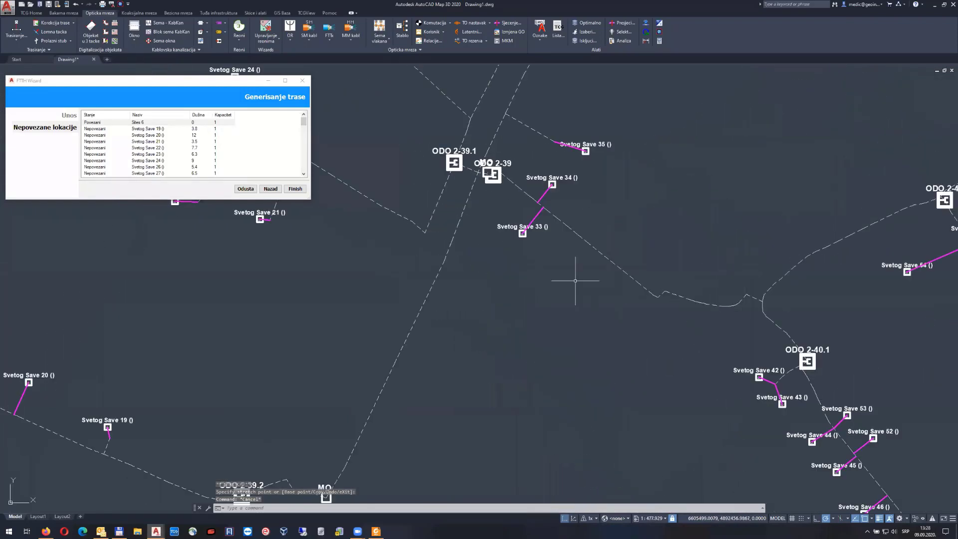
middle_click_drag(565, 265, 622, 324)
middle_click_drag(383, 291, 582, 262)
middle_click_drag(472, 374, 557, 216)
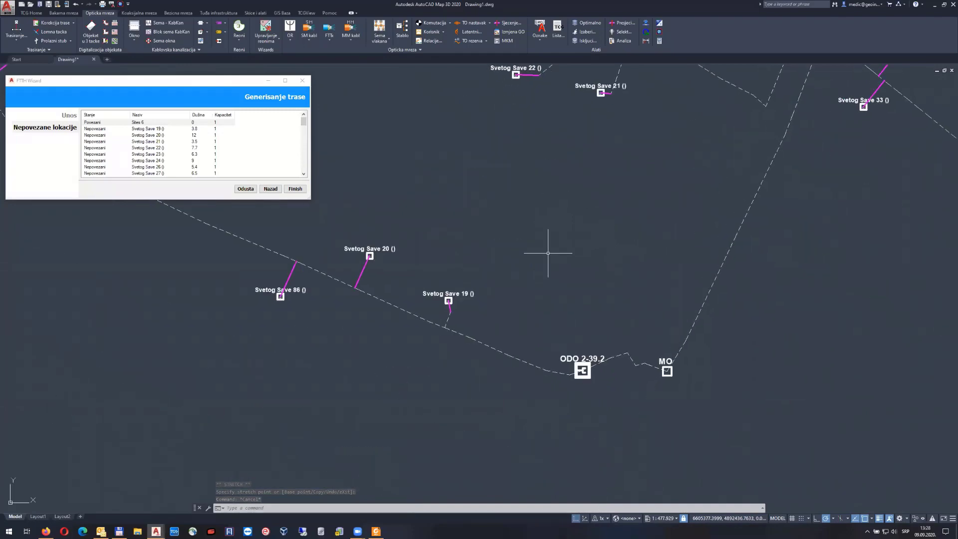
mouse_move(467, 209)
middle_mouse_down()
mouse_move(558, 276)
mouse_move(451, 343)
middle_mouse_up()
mouse_move(580, 252)
middle_mouse_down()
mouse_move(561, 224)
mouse_move(561, 325)
mouse_move(534, 269)
mouse_move(610, 306)
middle_mouse_up()
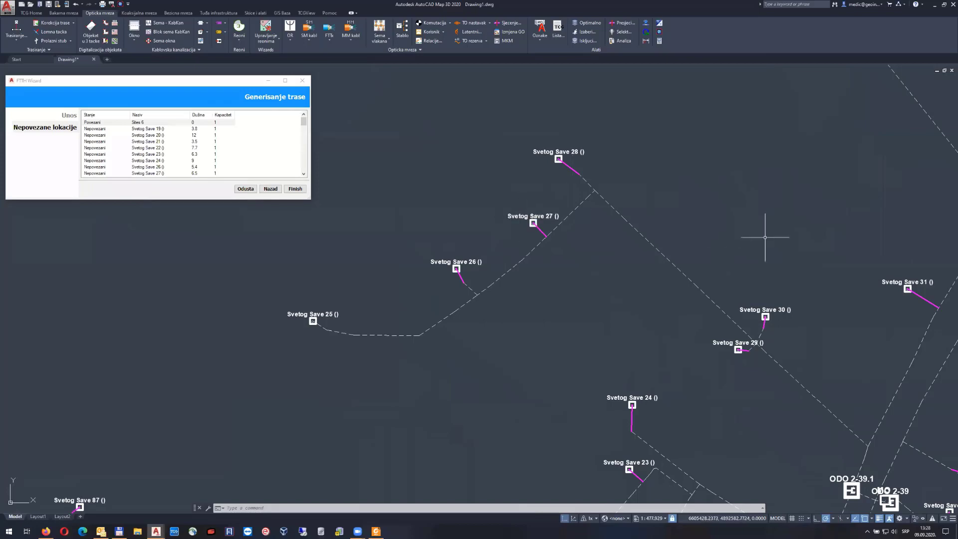
middle_click_drag(815, 223, 423, 305)
middle_click_drag(562, 255, 548, 349)
middle_click_drag(497, 233, 638, 348)
middle_click_drag(563, 223, 625, 273)
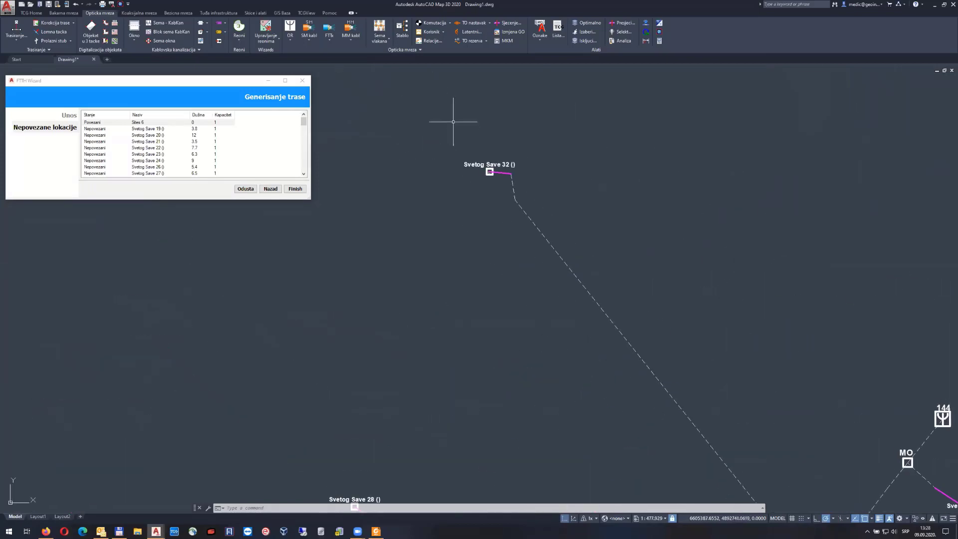
mouse_move(647, 332)
middle_mouse_down()
mouse_move(609, 271)
mouse_move(565, 154)
middle_mouse_up()
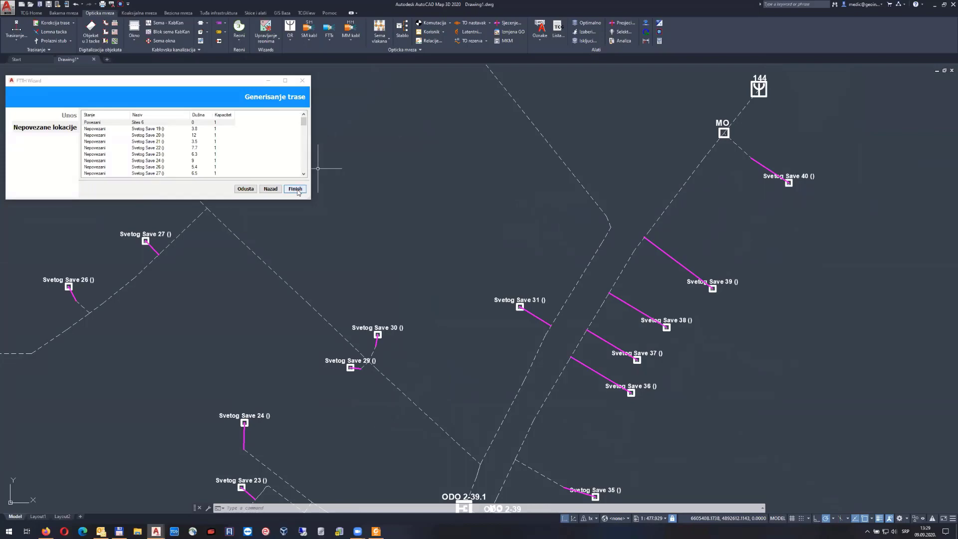
Finish the route wizard to create the drop routes, then frame the Svetog Save area
left_click(296, 189)
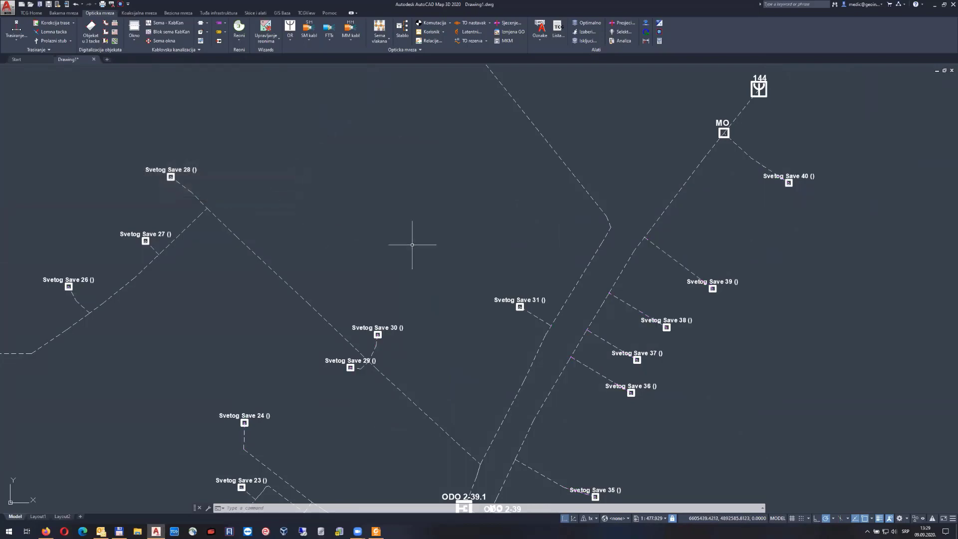
scroll(421, 235, "down", 5)
middle_click_drag(448, 262, 467, 174)
middle_click_drag(497, 306, 458, 252)
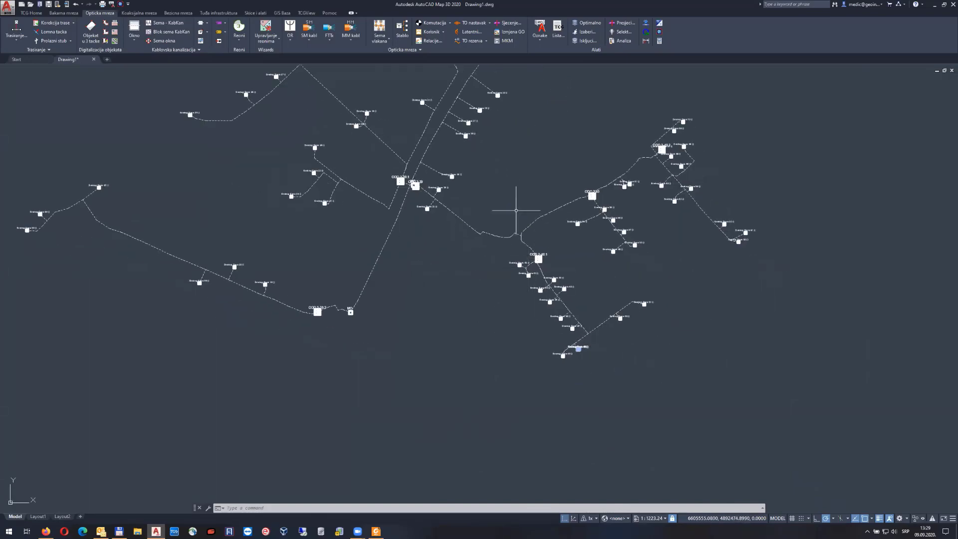
scroll(517, 276, "up", 8)
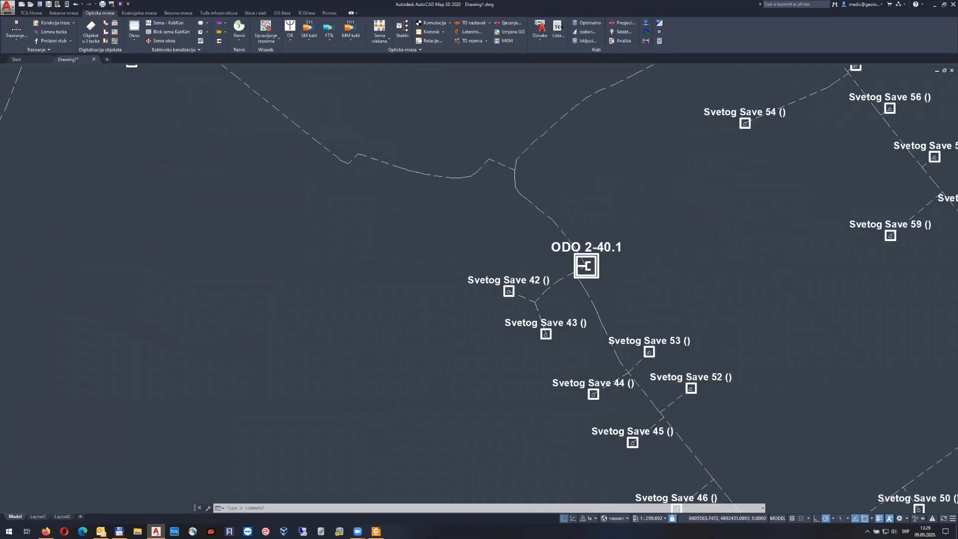
left_click(555, 341)
left_click(509, 320)
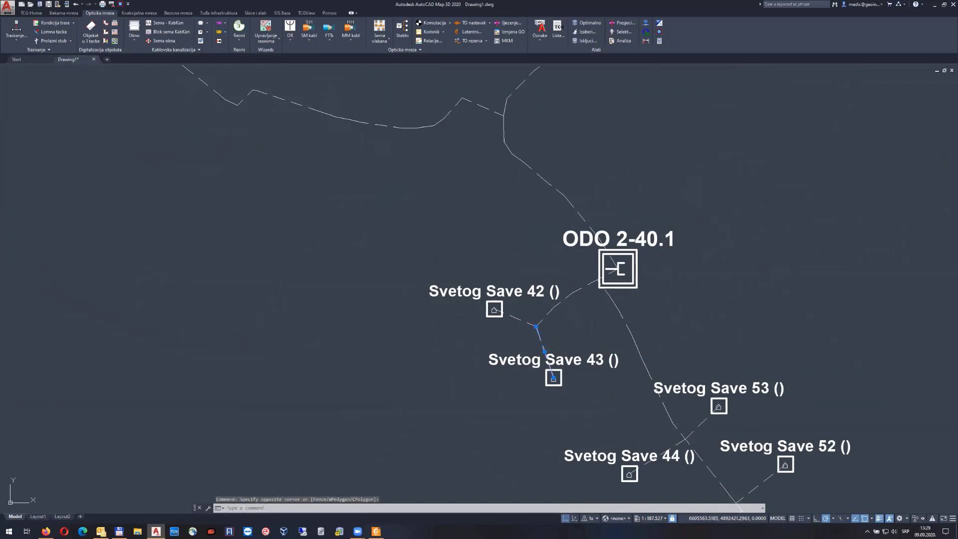
key("Delete")
middle_click_drag(573, 355, 443, 255)
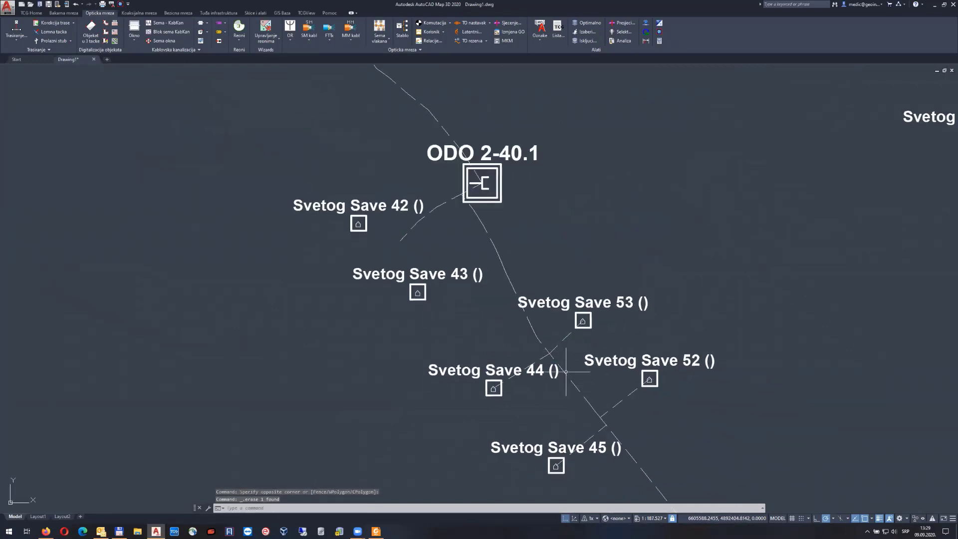
left_click(560, 340)
key("Delete")
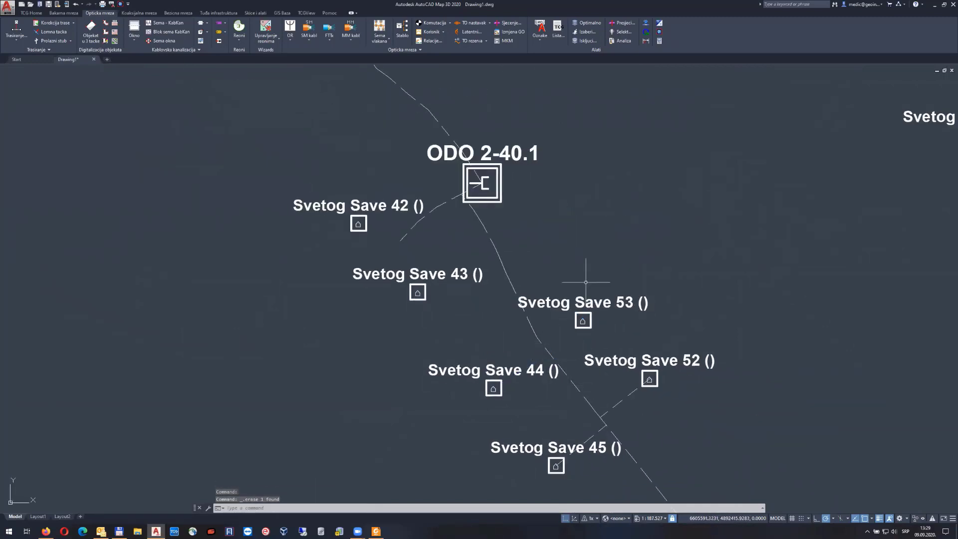
left_click(58, 40)
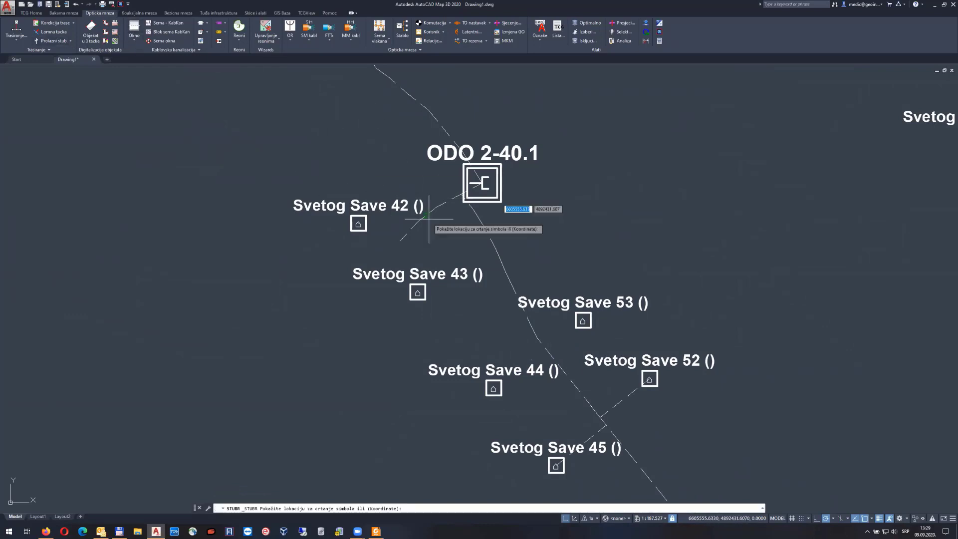
left_click(400, 241)
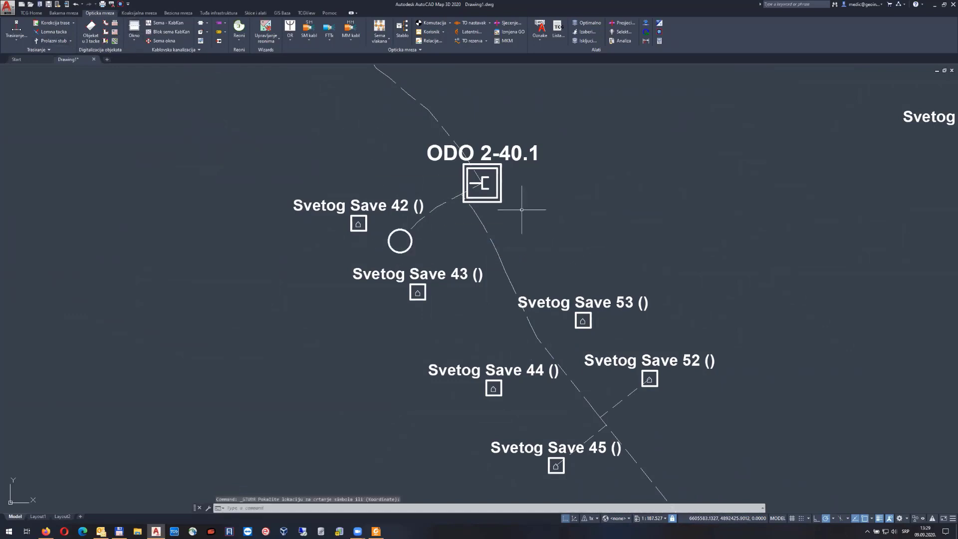
left_click(52, 41)
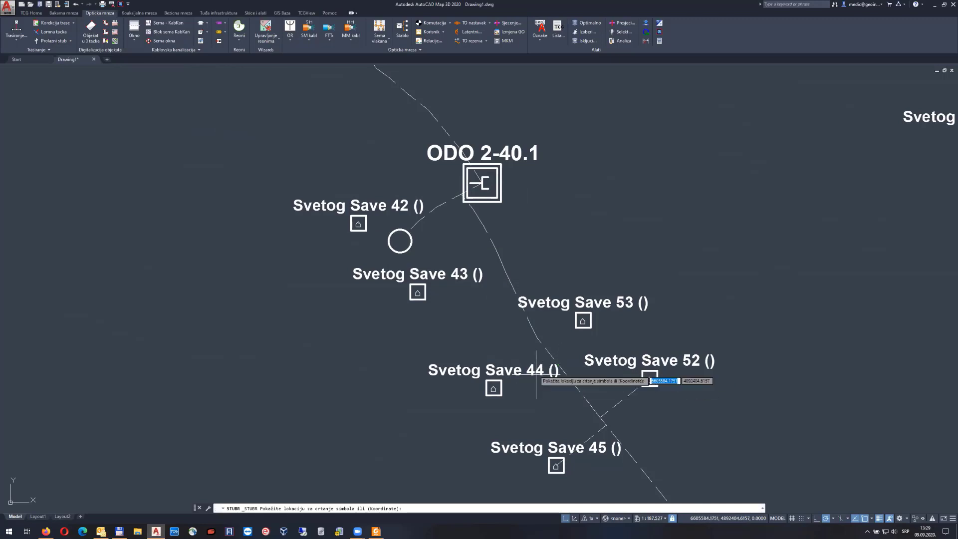
left_click(537, 338)
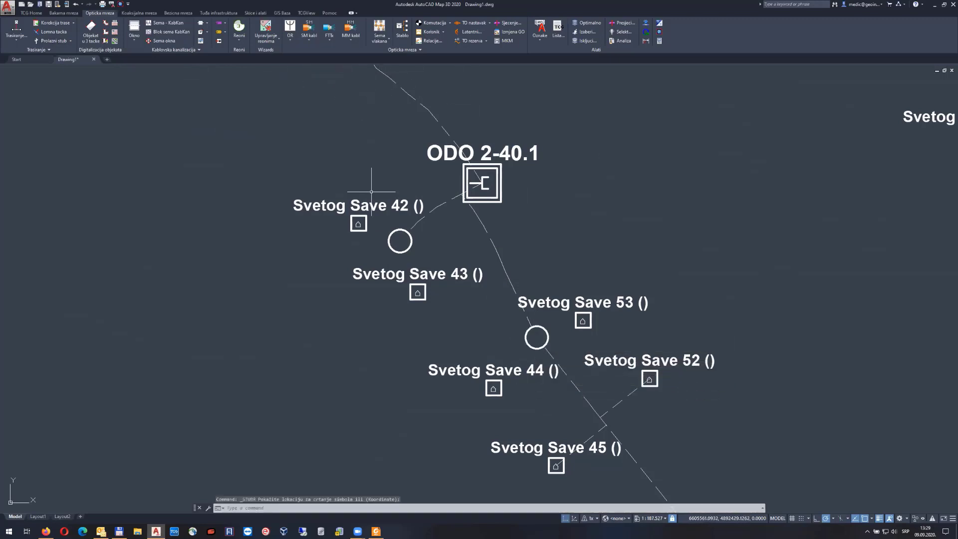
middle_click_drag(649, 431, 521, 232)
left_click(495, 208)
left_click(497, 210)
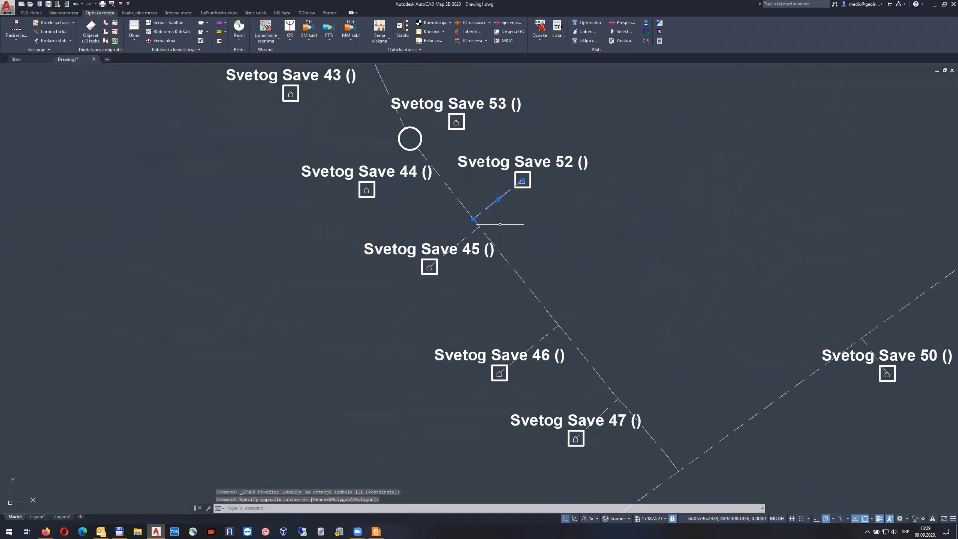
key("Delete")
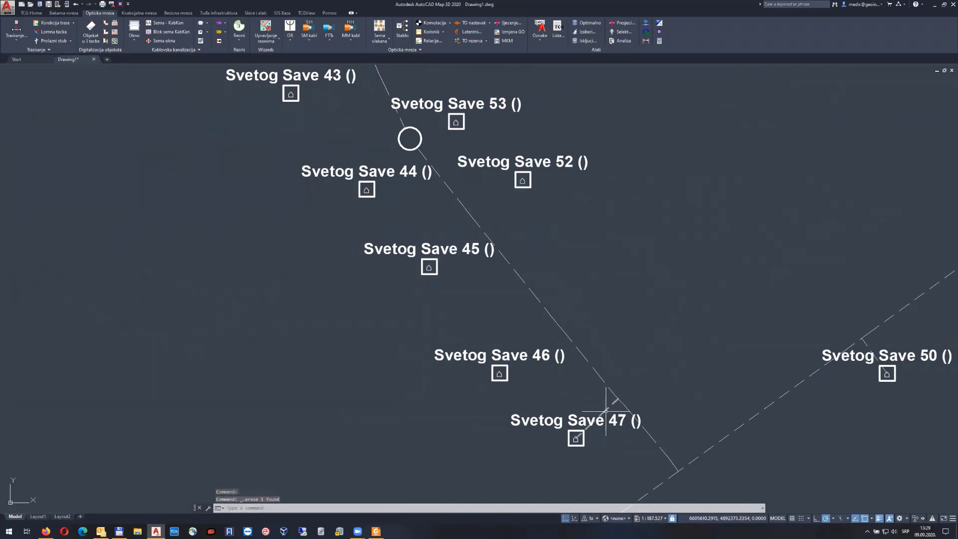
left_click(53, 40)
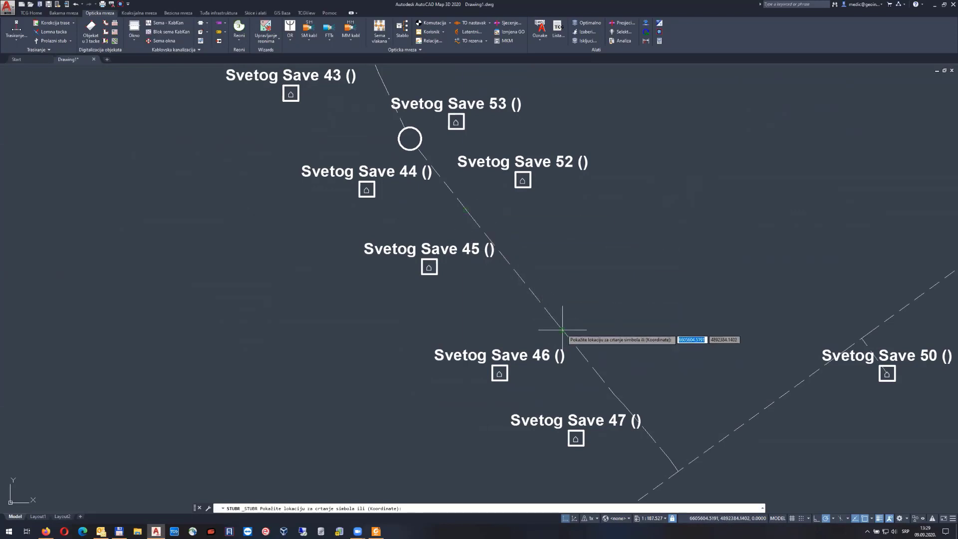
left_click(505, 258)
middle_click_drag(592, 395, 509, 263)
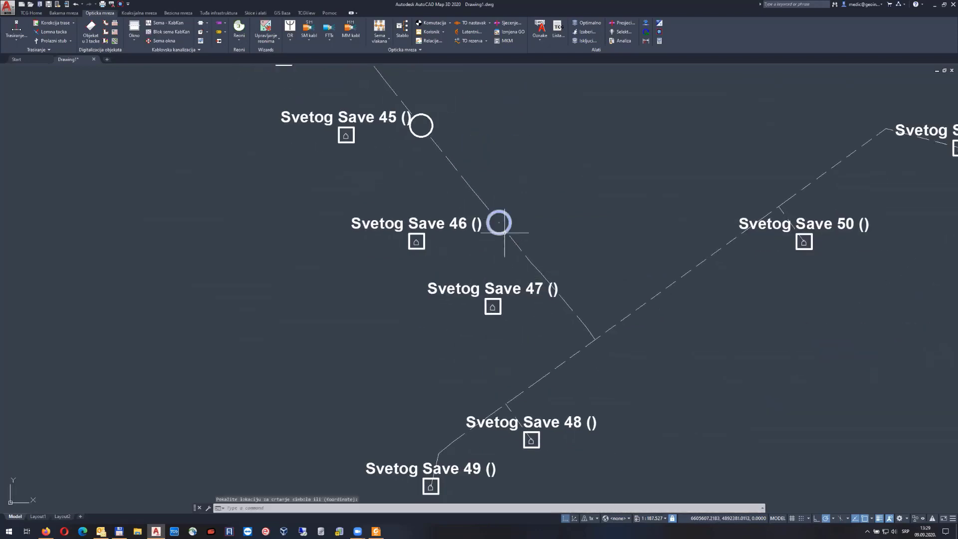
left_click(505, 233)
scroll(529, 301, "down", 2)
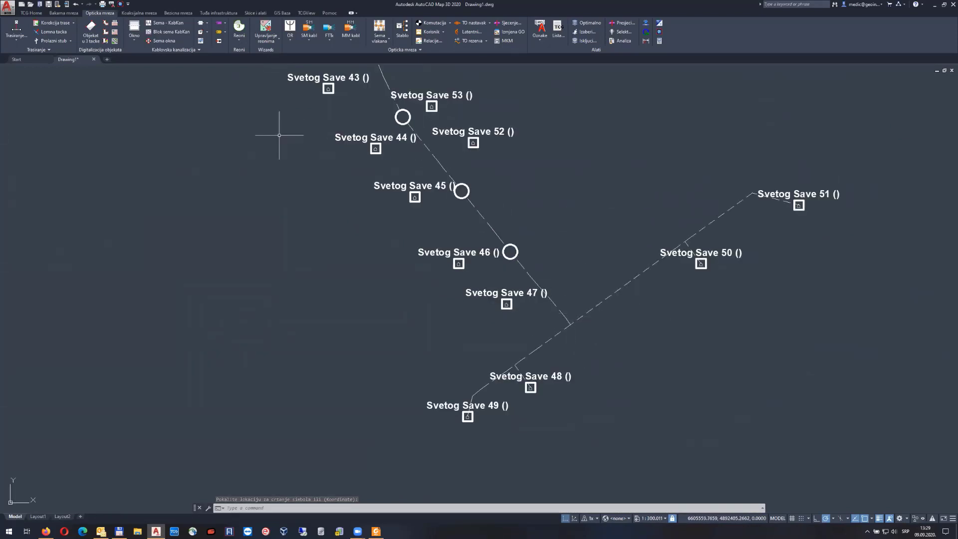
middle_click(272, 132)
middle_click(272, 133)
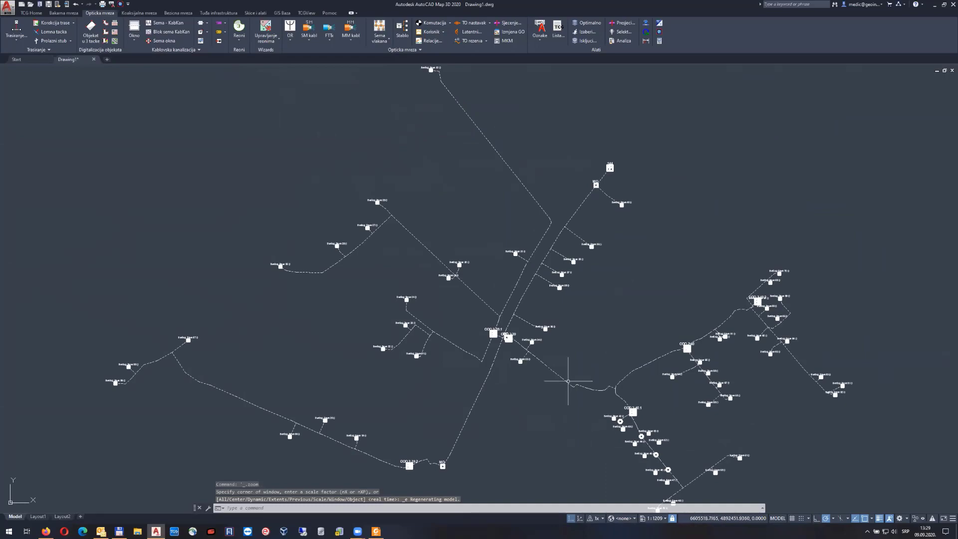
scroll(633, 417, "up", 4)
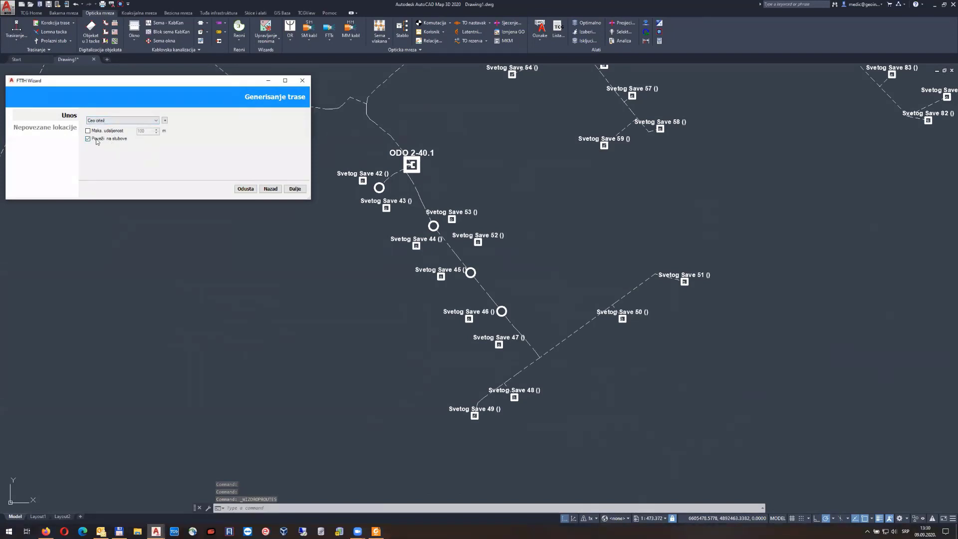
left_click(296, 189)
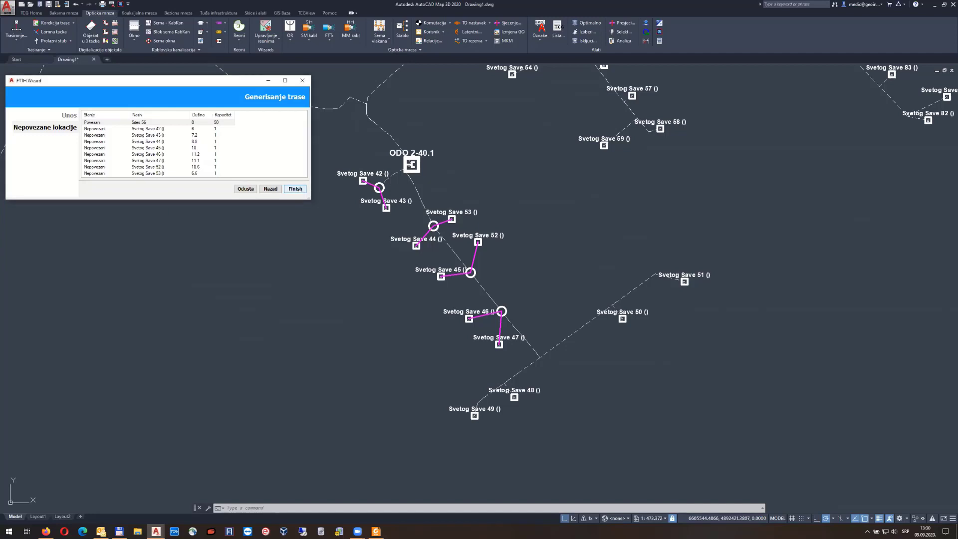
left_click(295, 189)
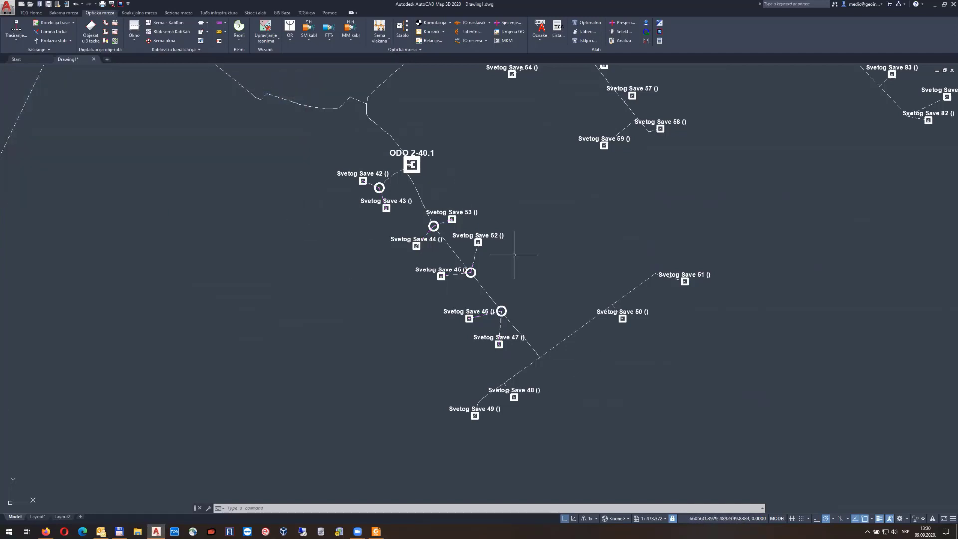
Zoom to the full network and open the Reoni dropdown on the Opticka mreza tab
scroll(514, 254, "down", 3)
scroll(519, 200, "up", 1)
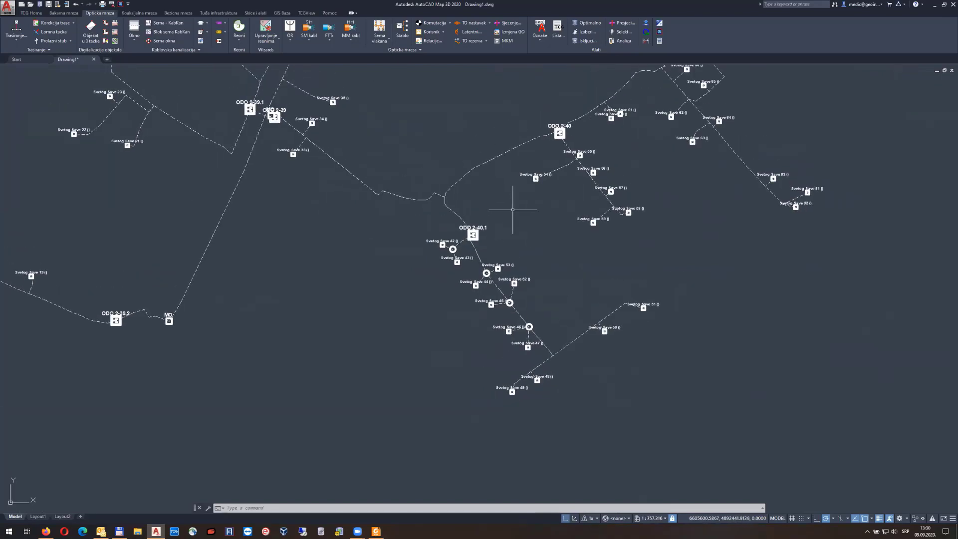
scroll(455, 193, "down", 2)
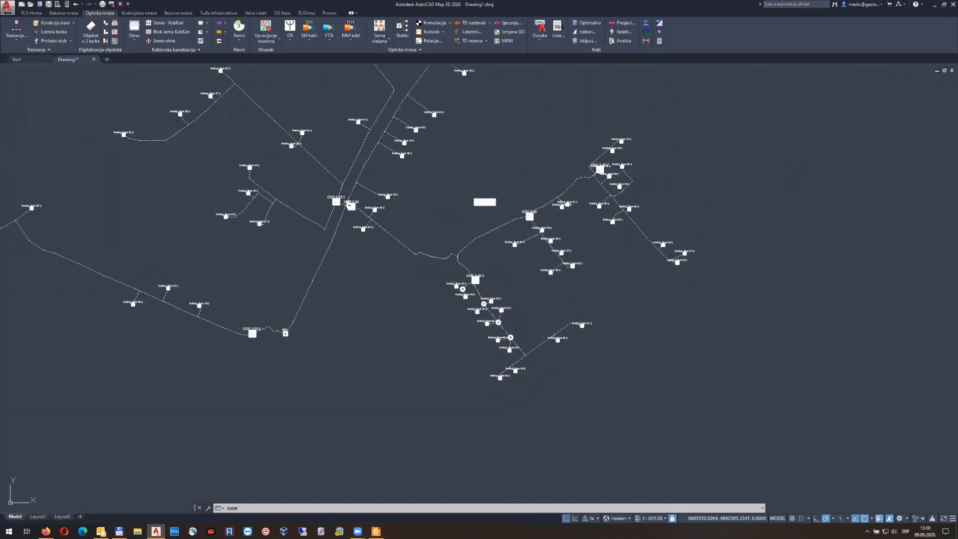
middle_click(485, 203)
middle_click(485, 202)
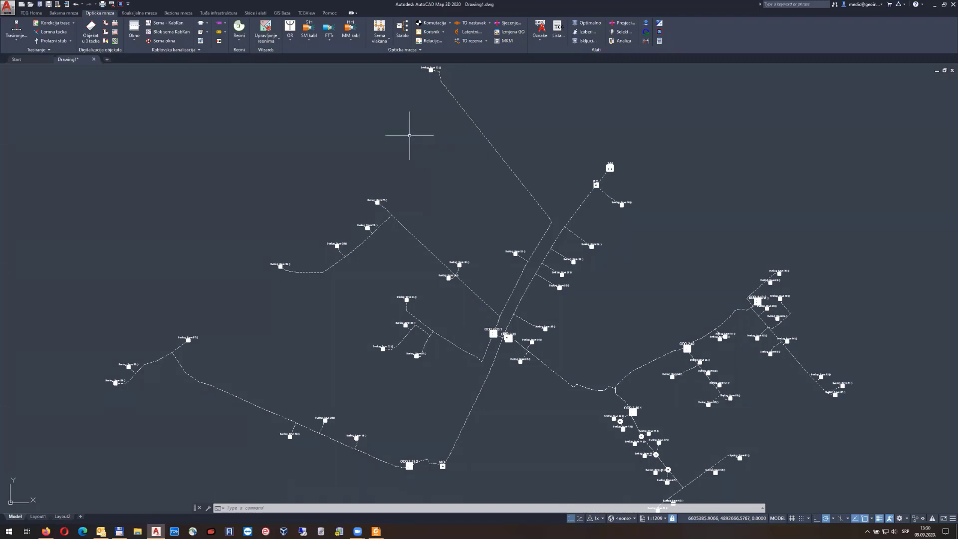
left_click(240, 39)
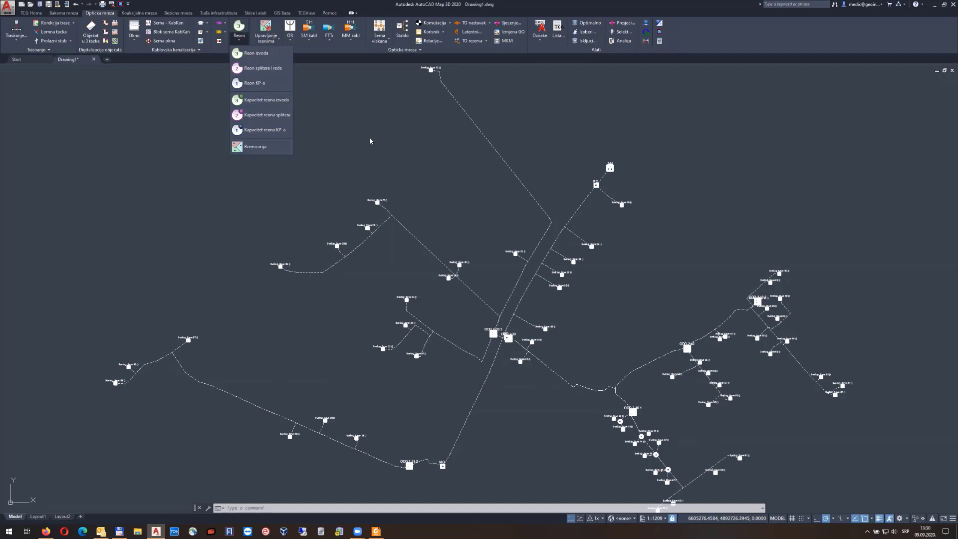
Start the Reonizacija wizard and keep Ceo crtež as the area to cluster
left_click(252, 148)
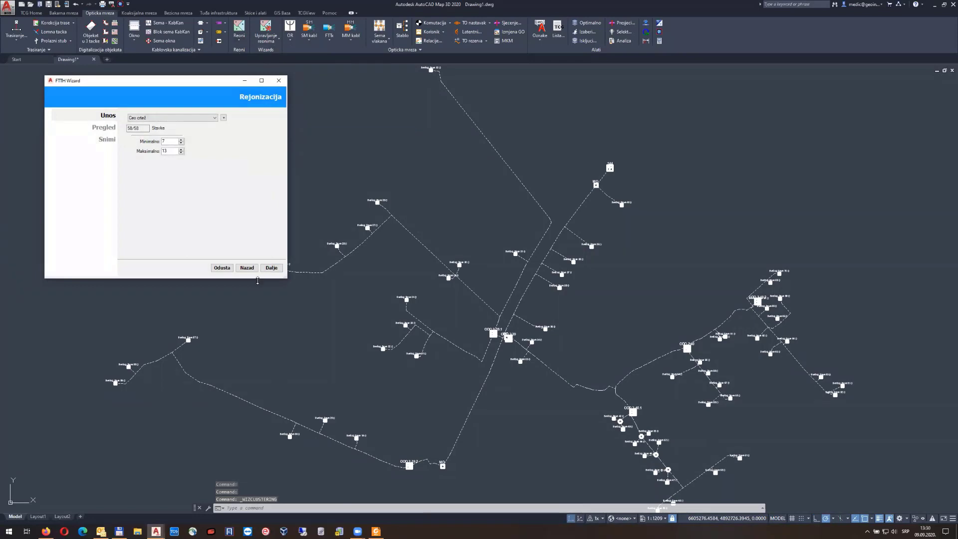
left_click_drag(258, 279, 257, 251)
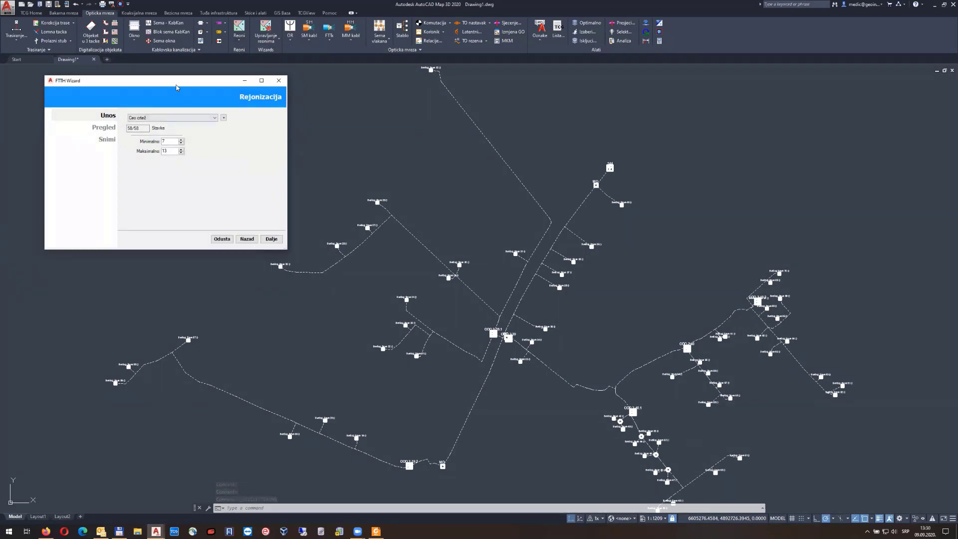
left_click_drag(171, 84, 148, 85)
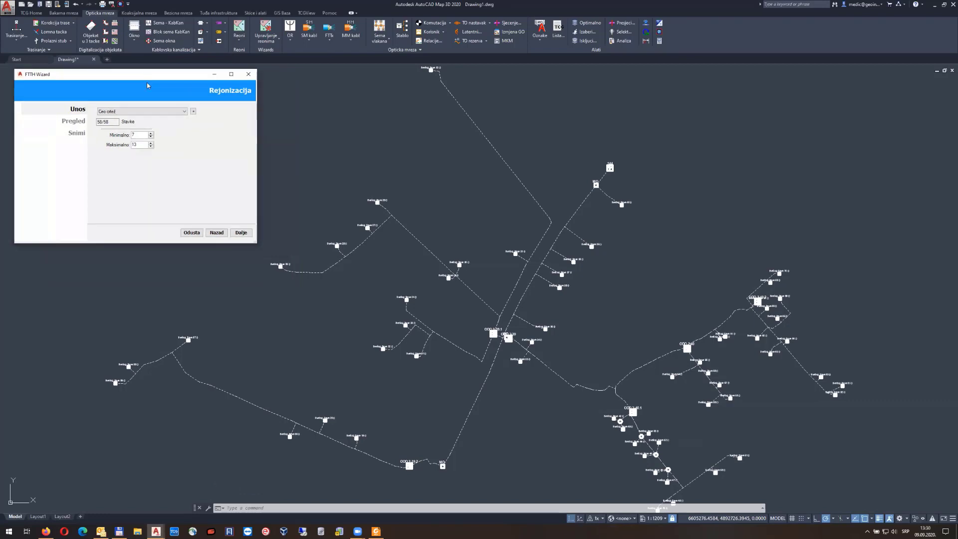
left_click(151, 112)
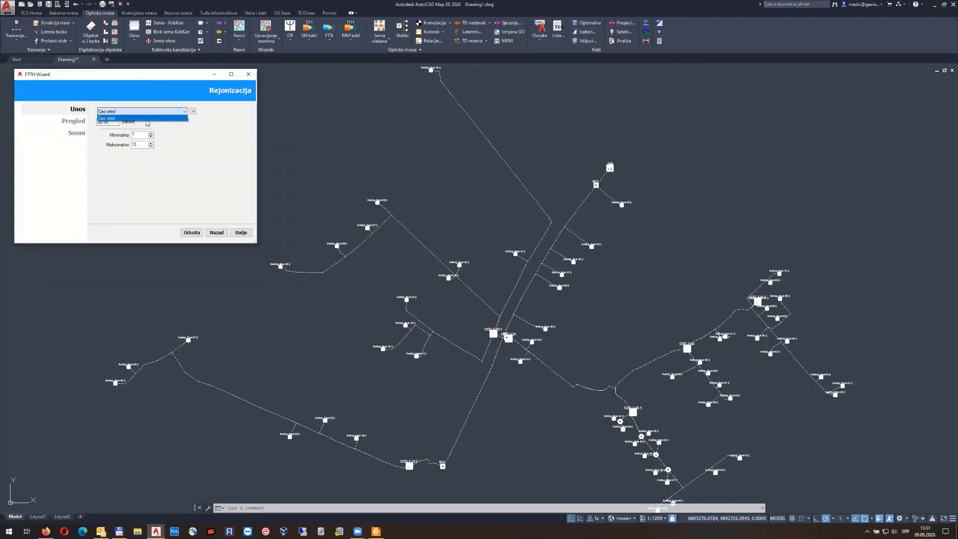
left_click(168, 112)
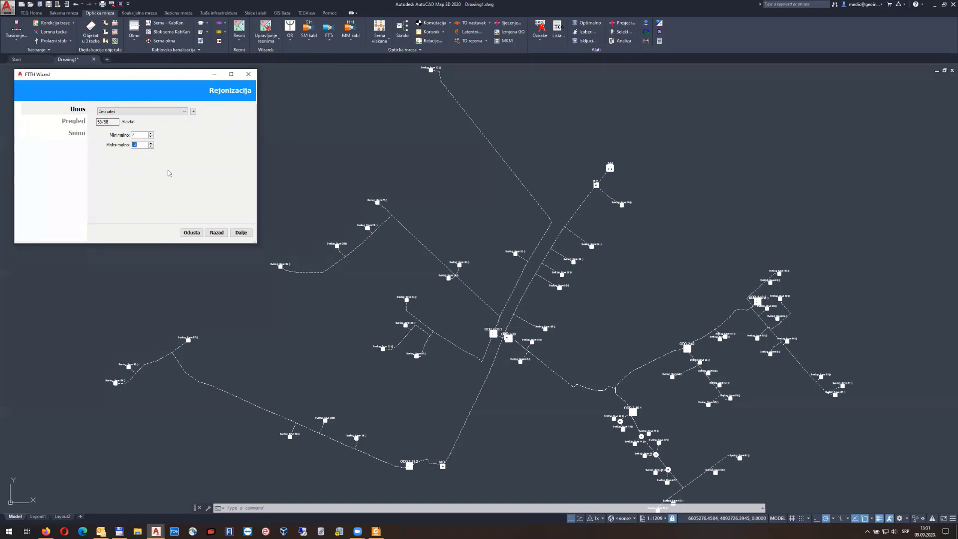
Set the minimum locations value, with maximum 12, and preview the clusters
scroll(324, 162, "down", 2)
middle_click_drag(349, 155, 410, 175)
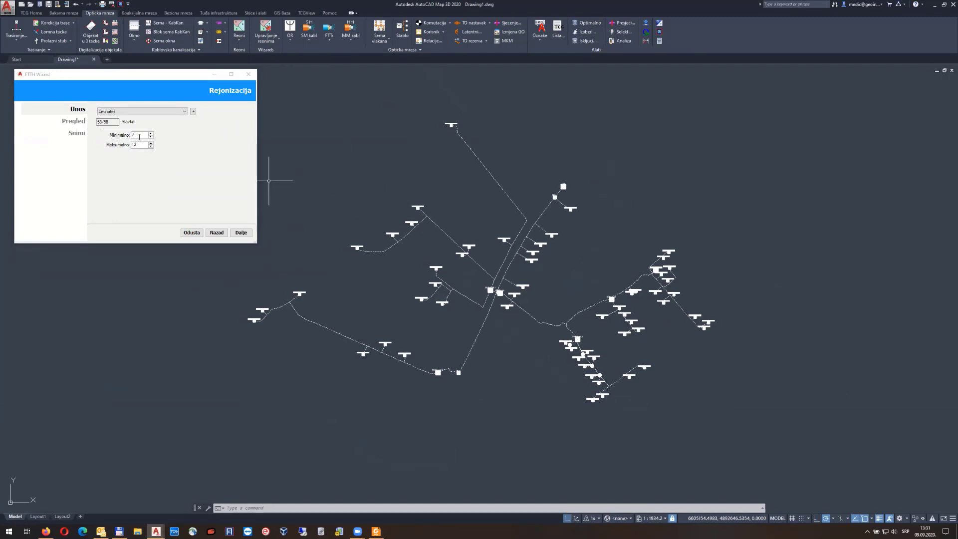
left_click(98, 177)
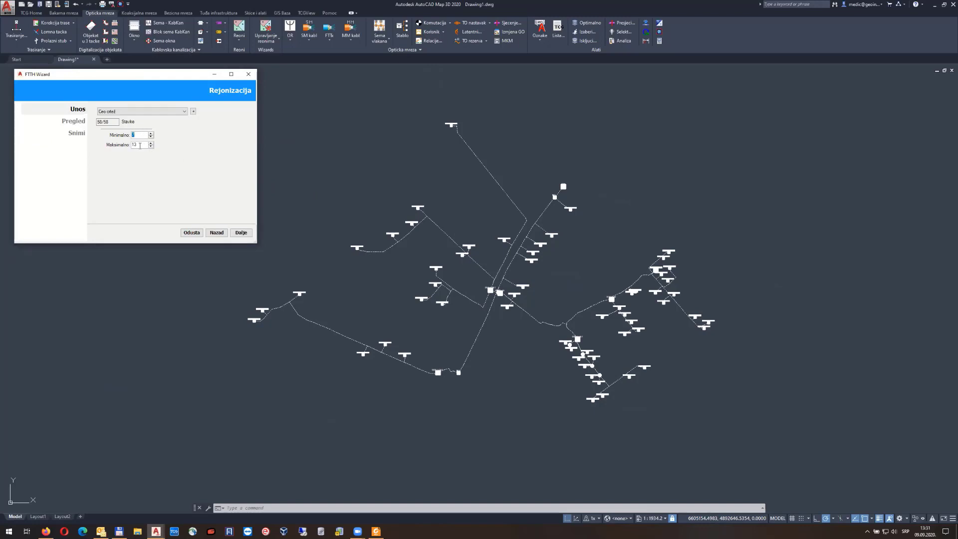
left_click(240, 233)
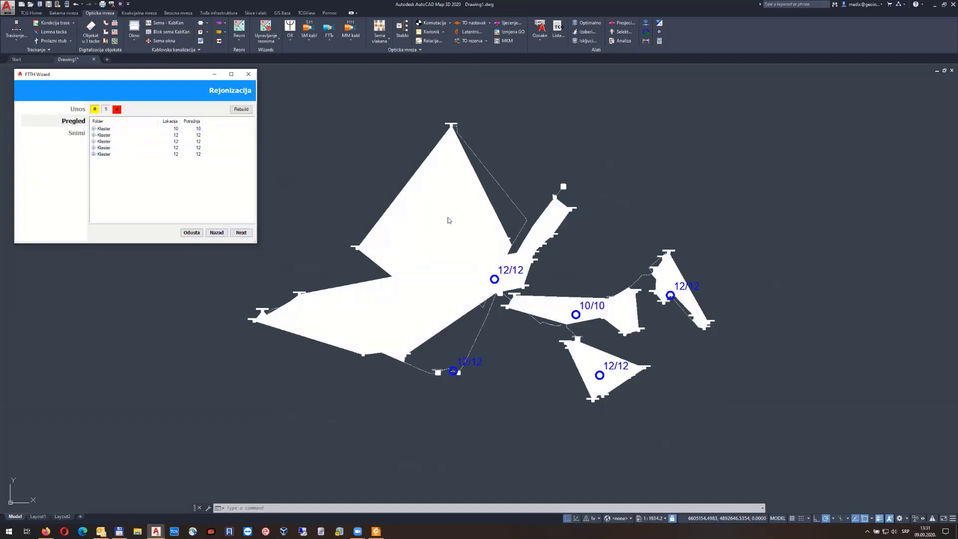
Change the cluster size range to 11–12 locations and rebuild the clusters
left_click(226, 233)
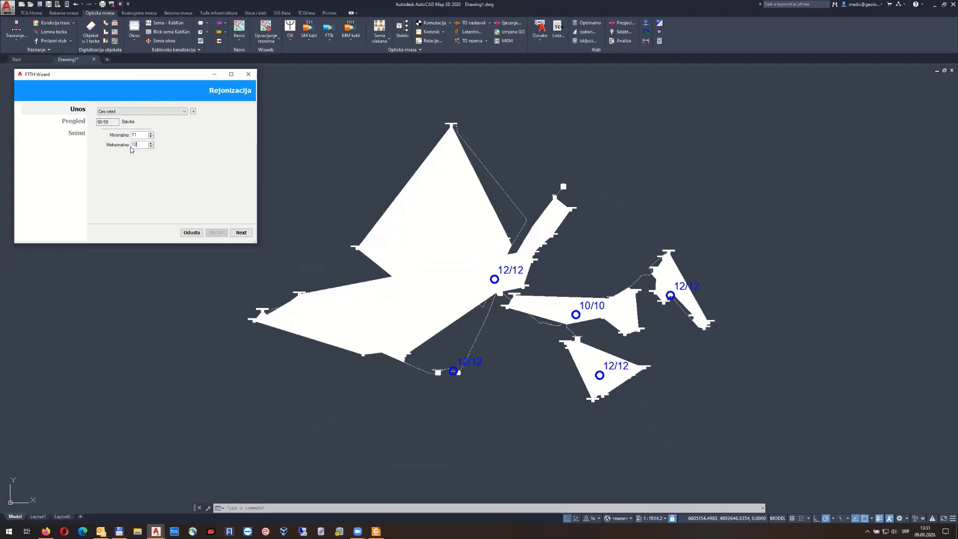
left_click(240, 233)
left_click(241, 110)
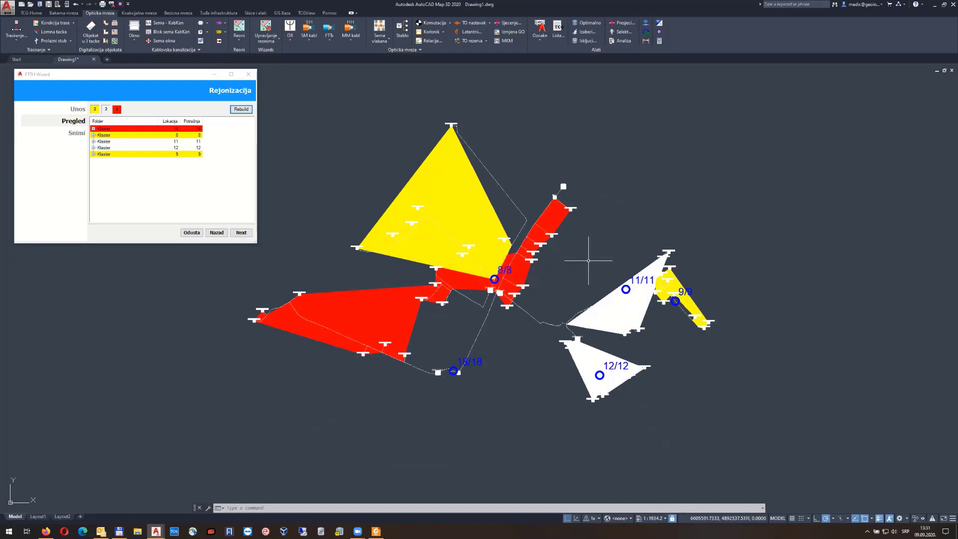
left_click(159, 135)
scroll(643, 283, "up", 4)
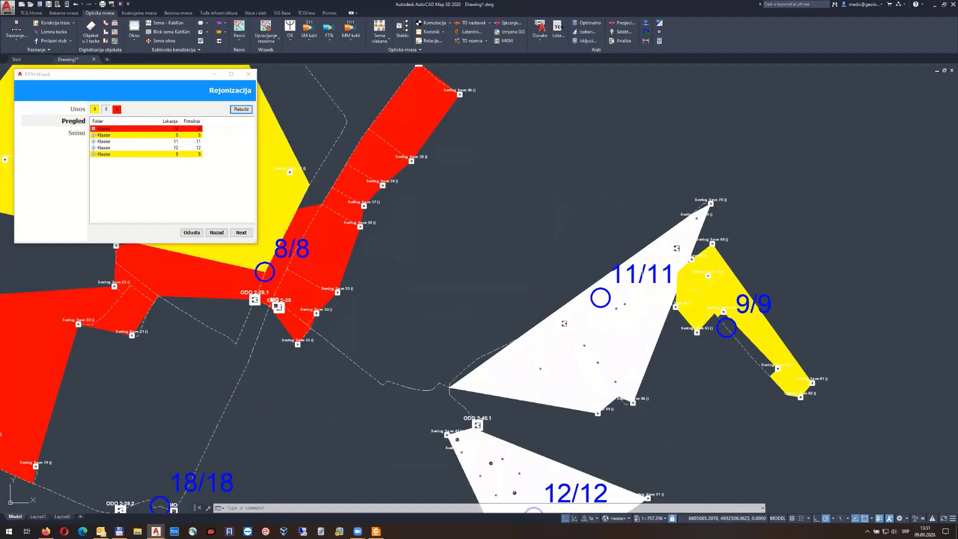
middle_click_drag(643, 284, 585, 242)
left_click(150, 128)
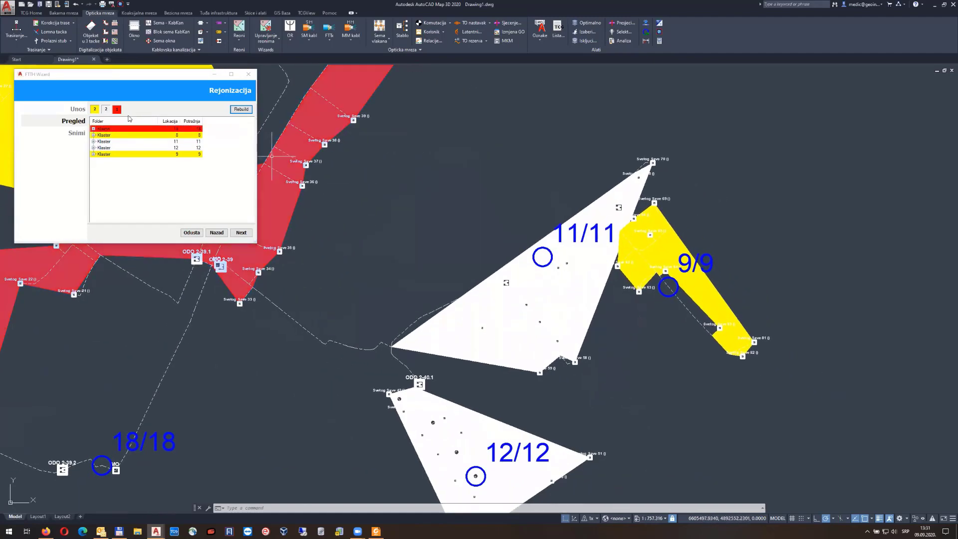
left_click(140, 136)
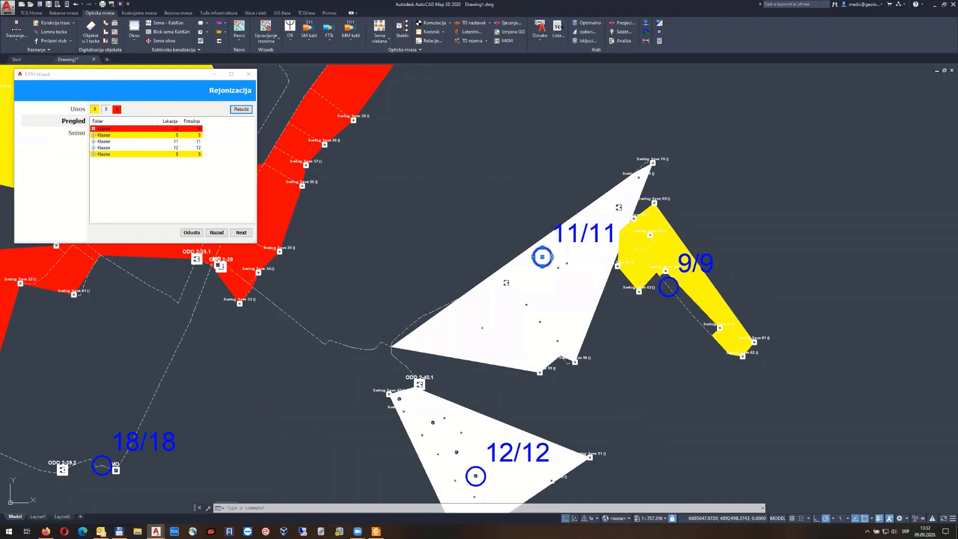
right_click(528, 208)
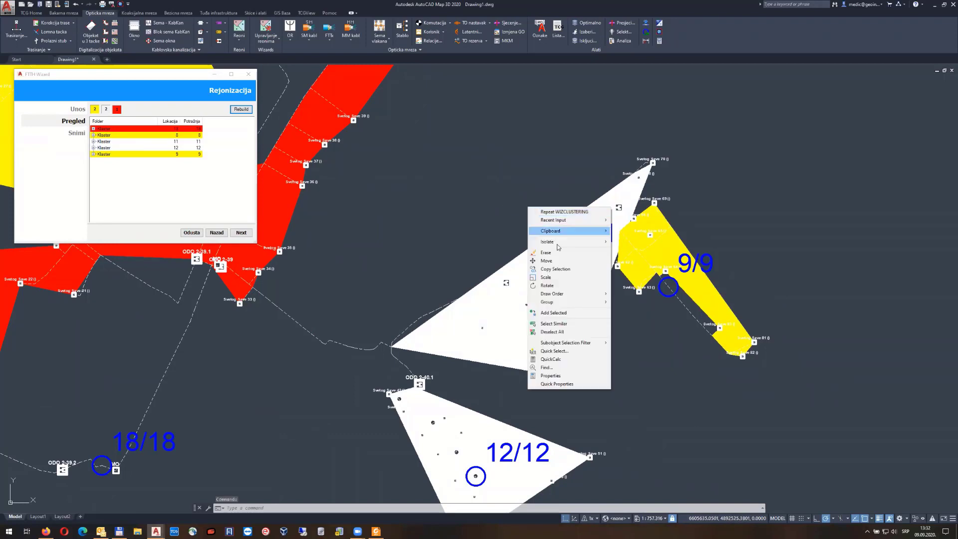
left_click(564, 332)
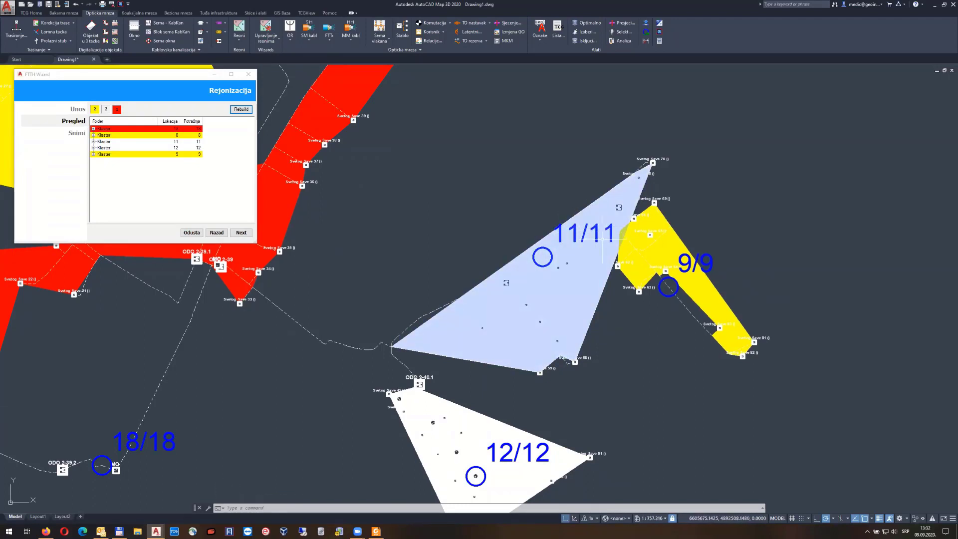
middle_click_drag(494, 209, 540, 163)
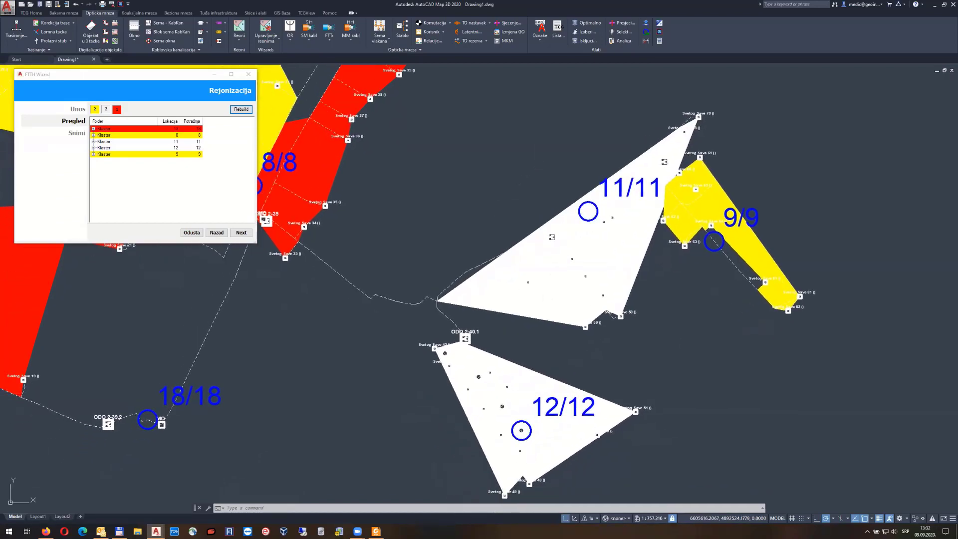
middle_click_drag(560, 358, 546, 247)
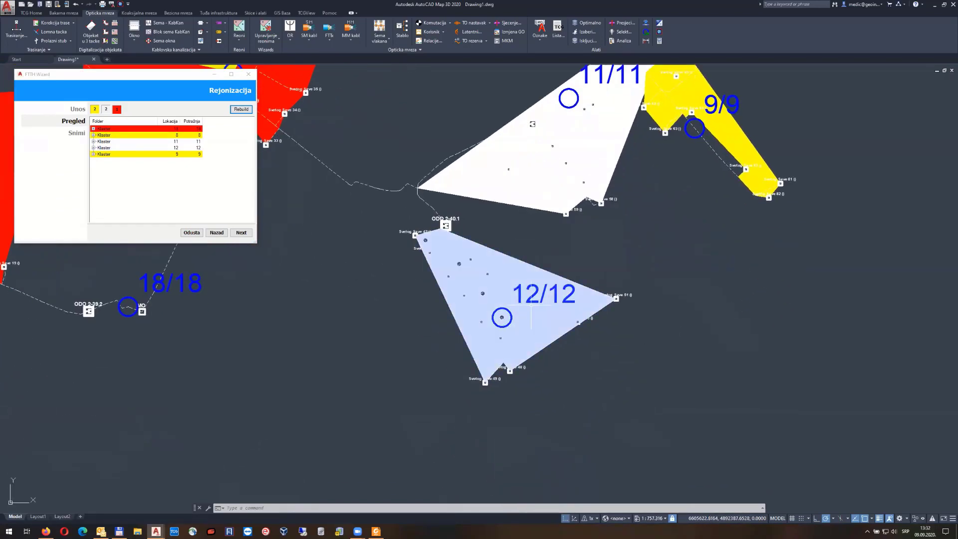
middle_click_drag(689, 123, 589, 229)
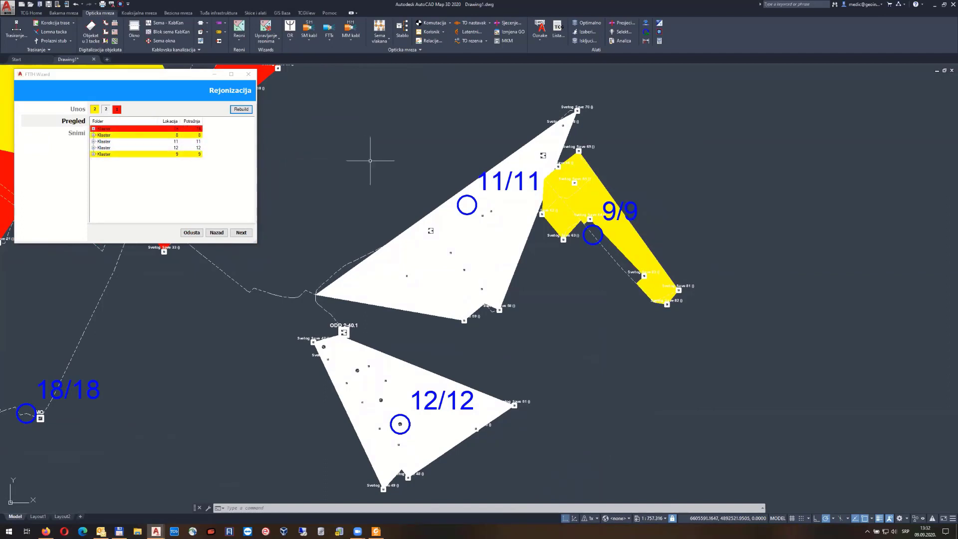
middle_click_drag(420, 175, 638, 210)
middle_click_drag(537, 188, 693, 223)
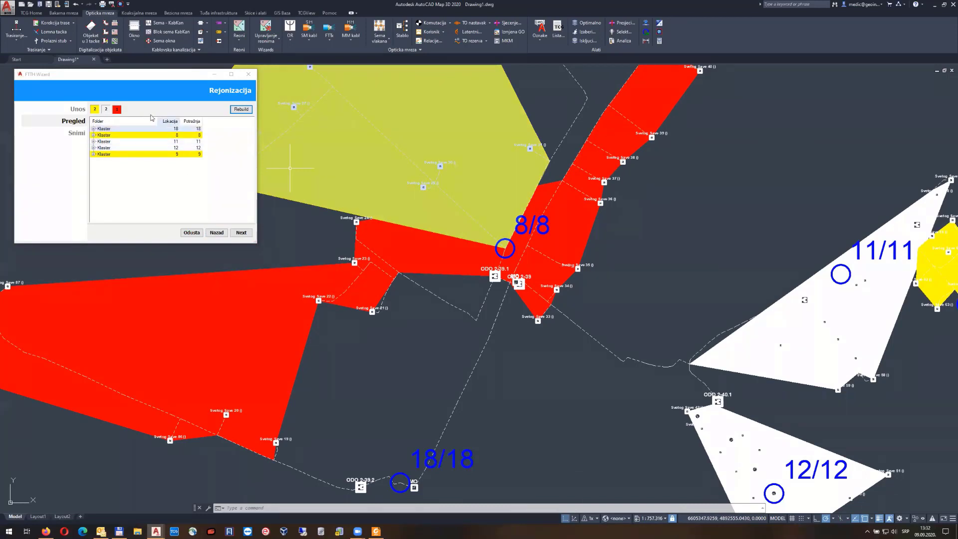
Regenerate clusters with adjusted Minimalno/Maksimalno limits and review the 12, 12, 13, 12 and 9 groups
left_click(218, 234)
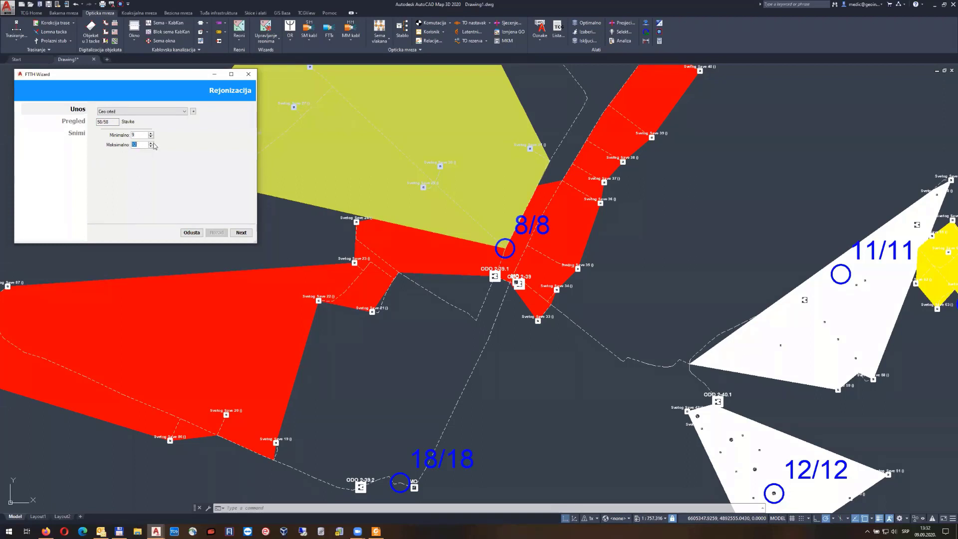
left_click(241, 233)
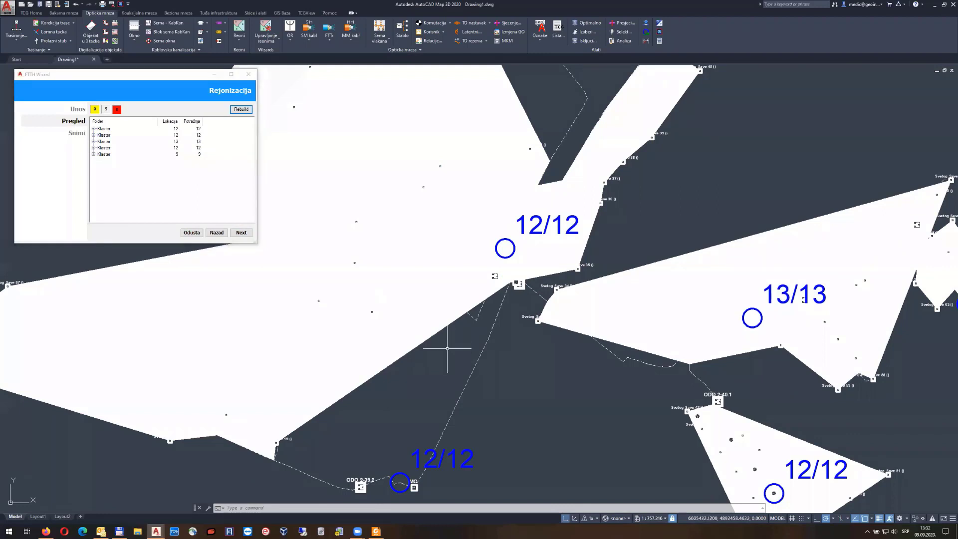
scroll(405, 327, "down", 4)
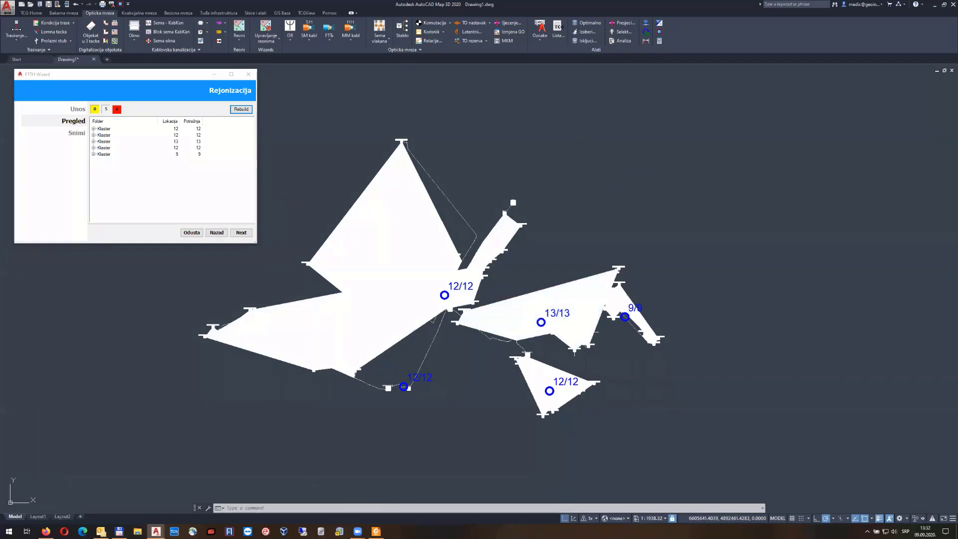
middle_click_drag(590, 316, 581, 254)
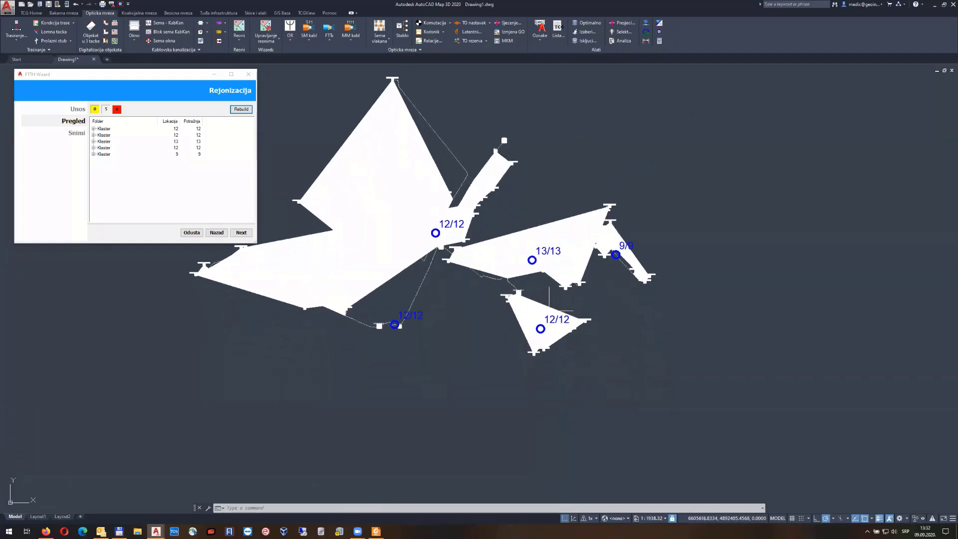
middle_click_drag(550, 311, 570, 285)
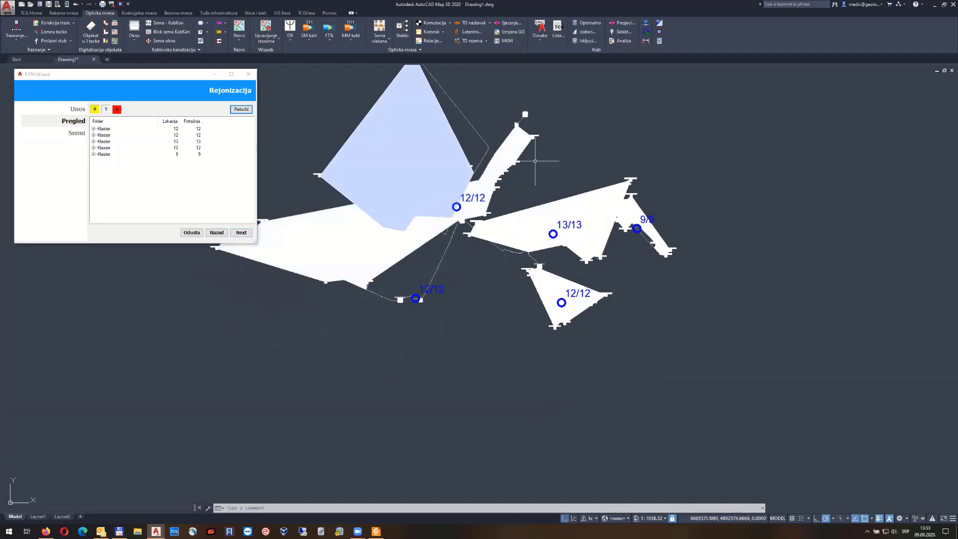
middle_click_drag(379, 100, 412, 152)
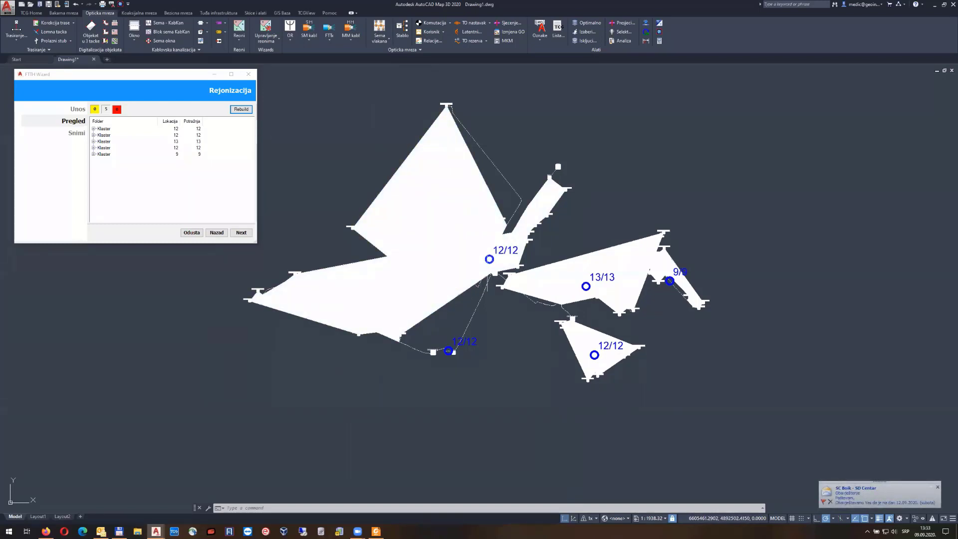
scroll(480, 321, "up", 4)
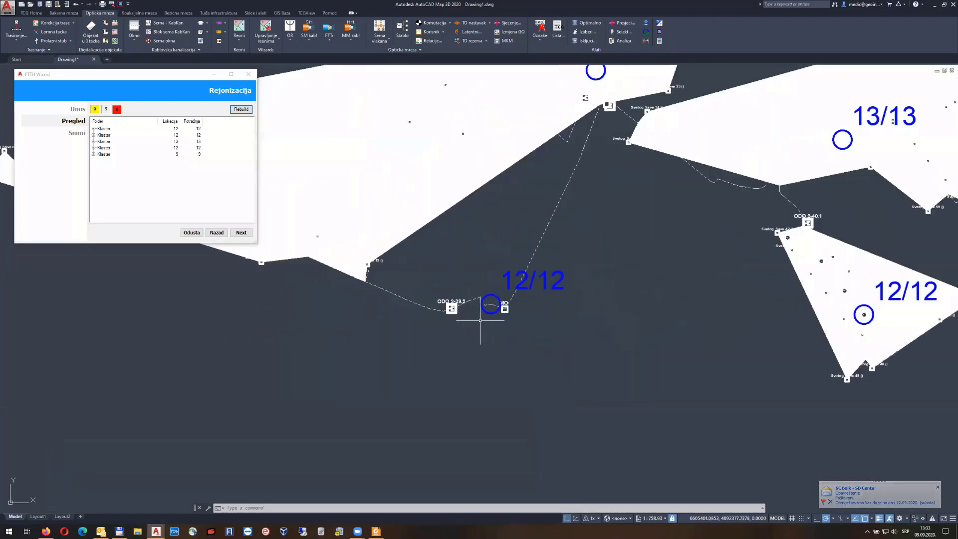
scroll(480, 321, "down", 4)
scroll(480, 321, "up", 4)
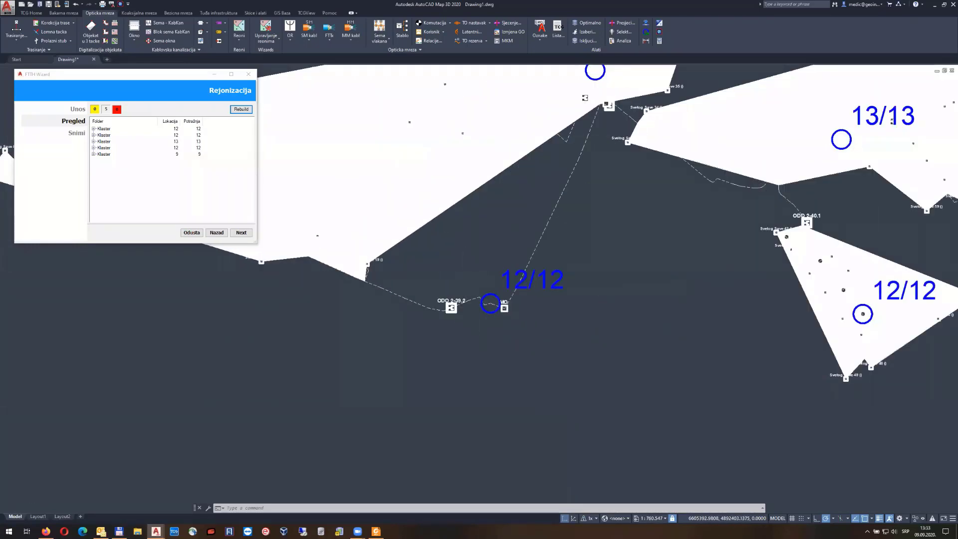
scroll(519, 334, "down", 4)
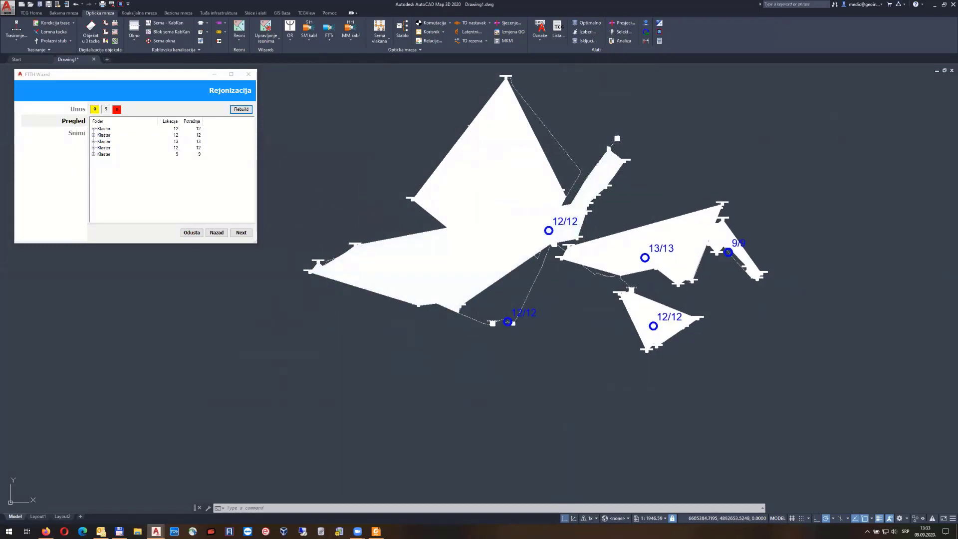
Save the clustering with 'Obriši markere sa crteža' checked and close the Rejonizacija wizard
left_click(473, 166)
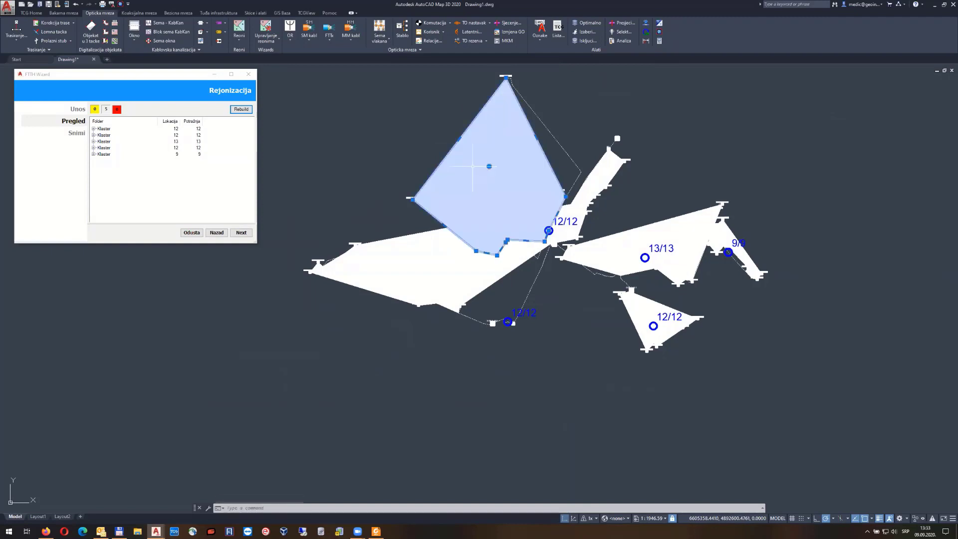
left_click(465, 278)
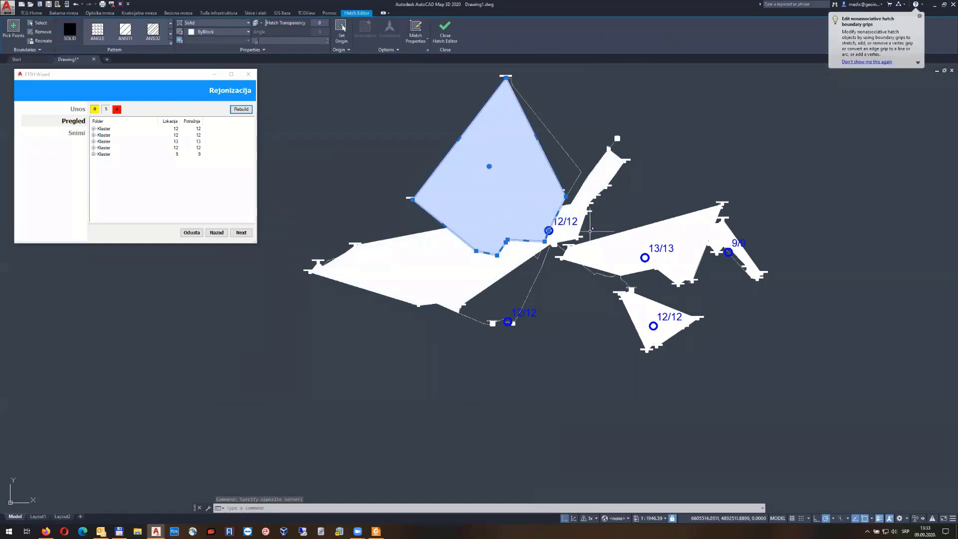
key("Escape")
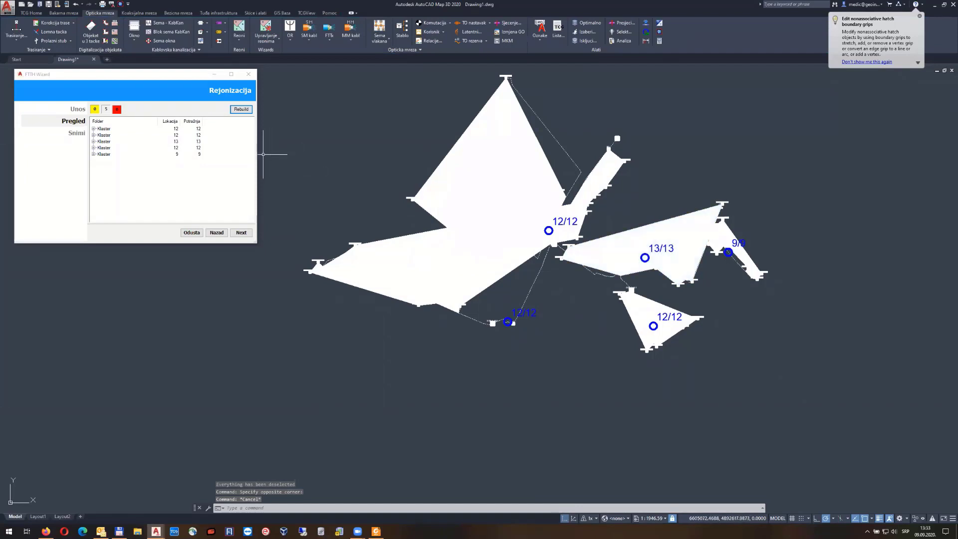
left_click(241, 233)
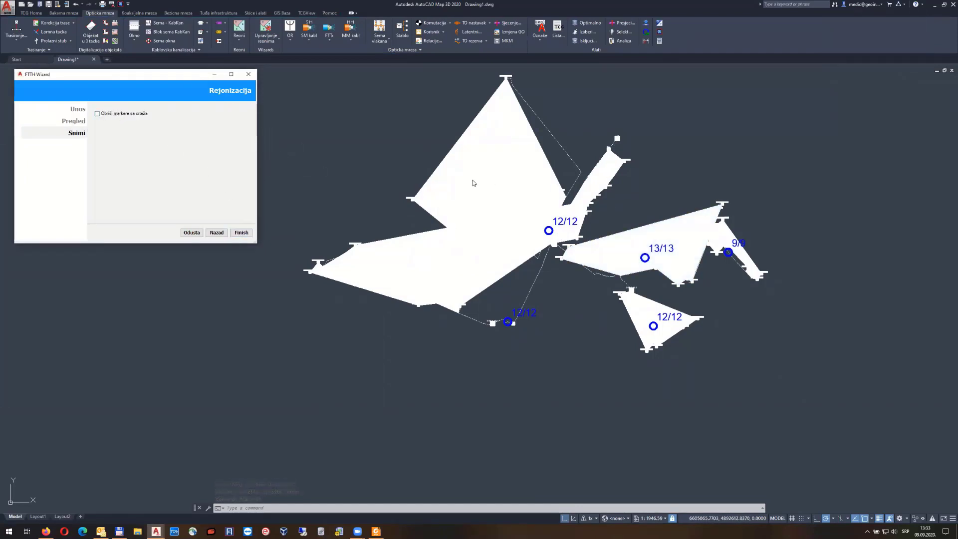
left_click(117, 114)
left_click(241, 233)
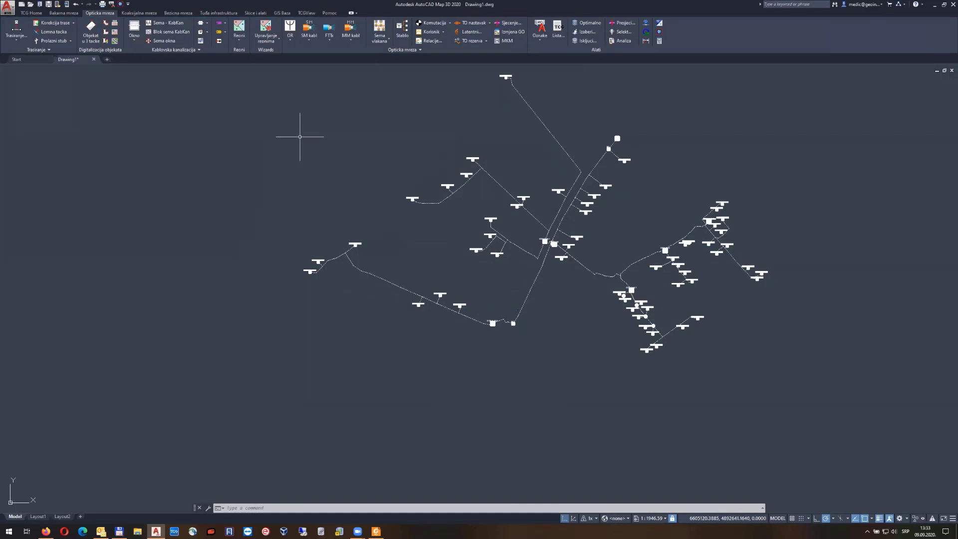
Open Upravljanje reonima and expand the (None) node showing 64 demands and capacity 64
left_click(267, 34)
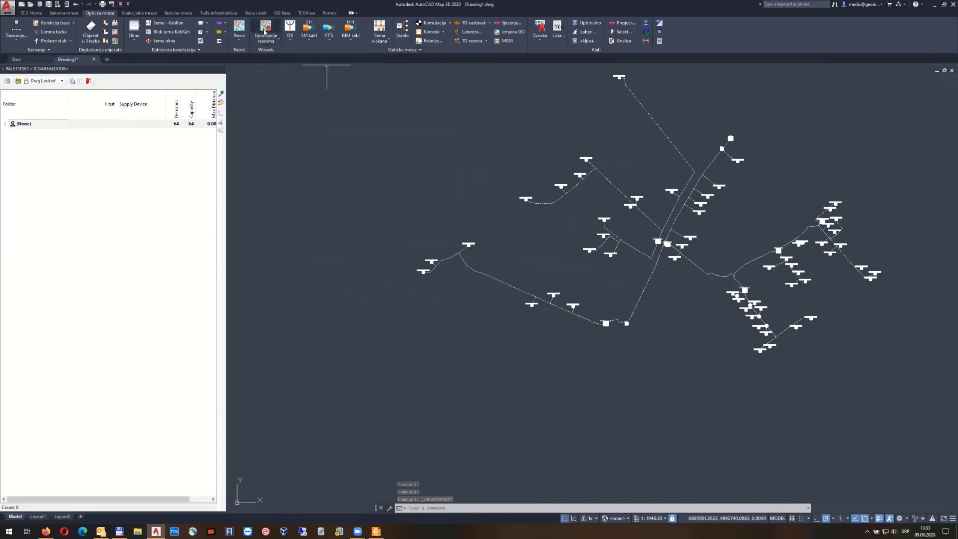
left_click(270, 44)
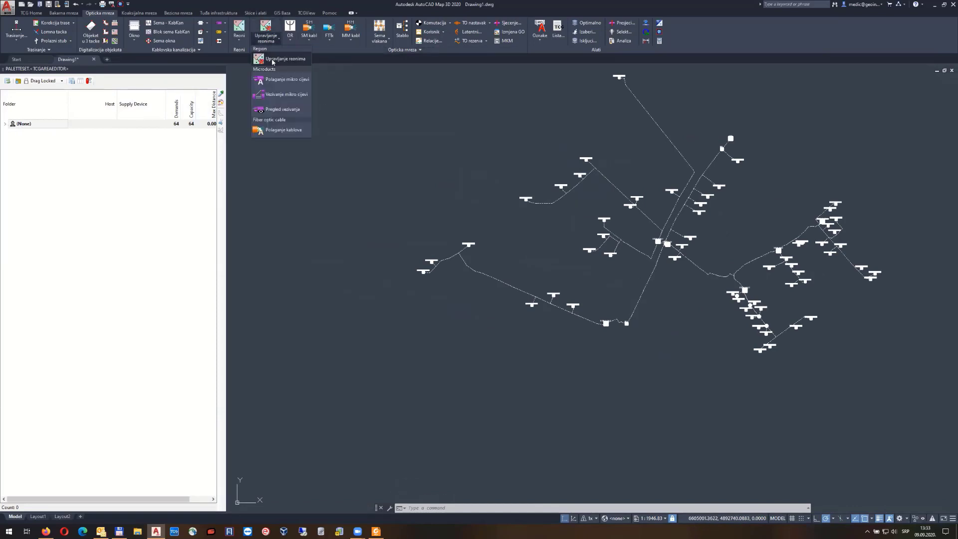
left_click(287, 59)
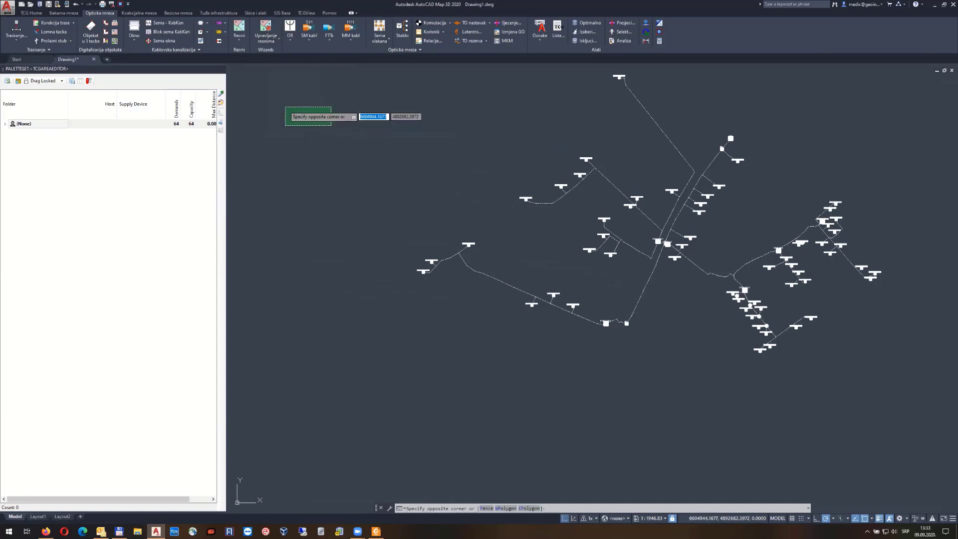
left_click(263, 122)
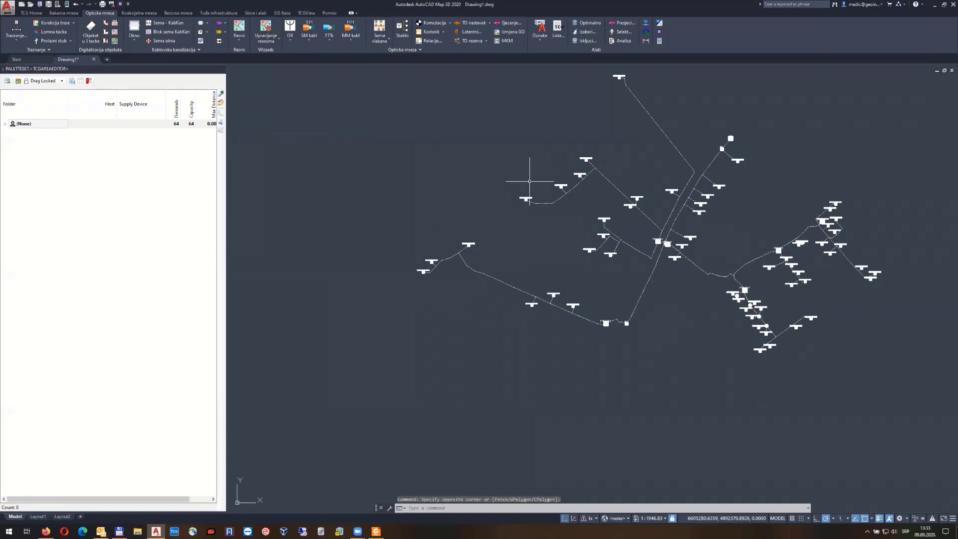
left_click(5, 124)
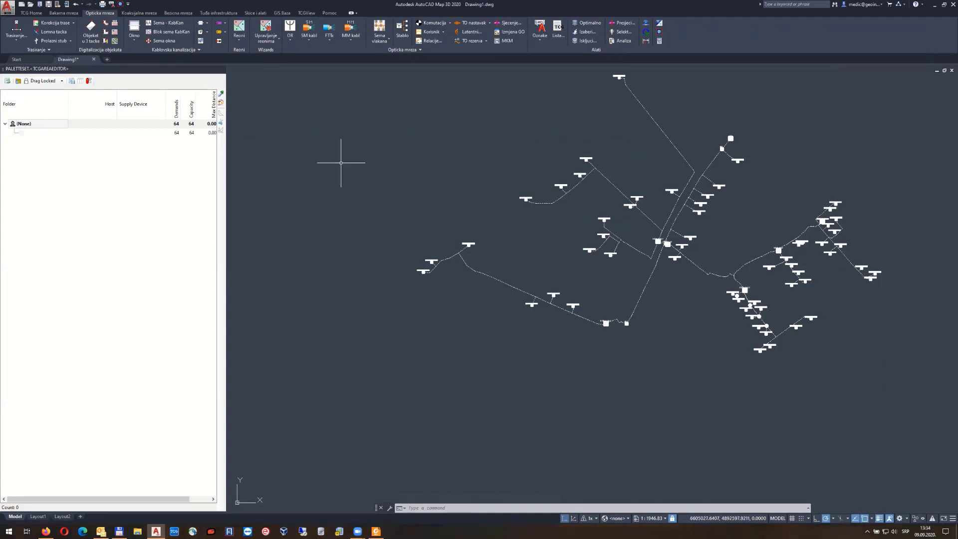
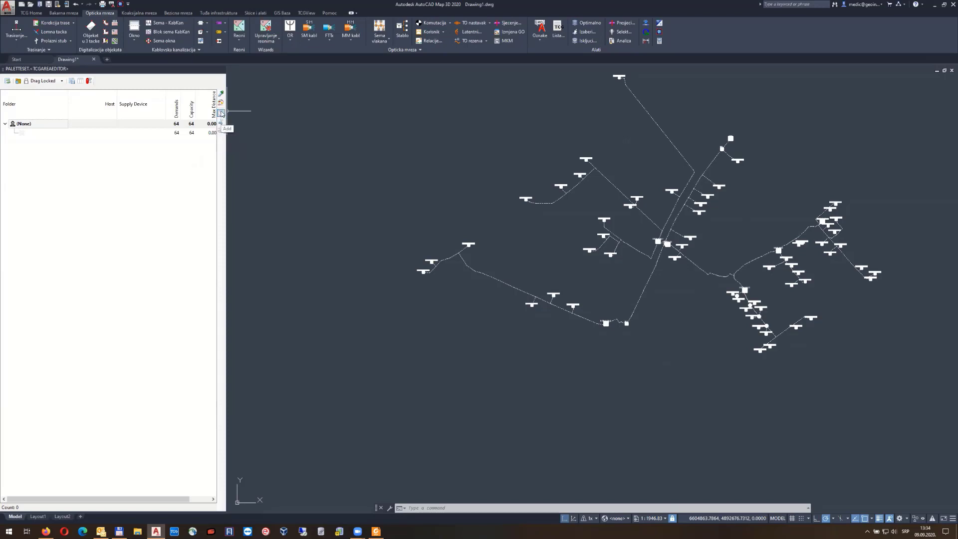
Draw a service-area polygon around the lower western cable branch for ODO 2-39.2
left_click(221, 114)
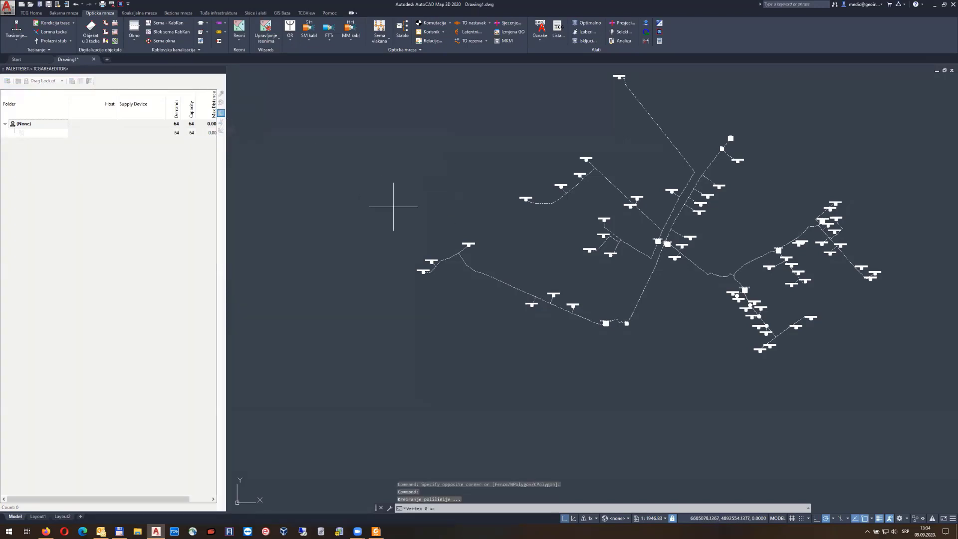
left_click(466, 210)
left_click(399, 260)
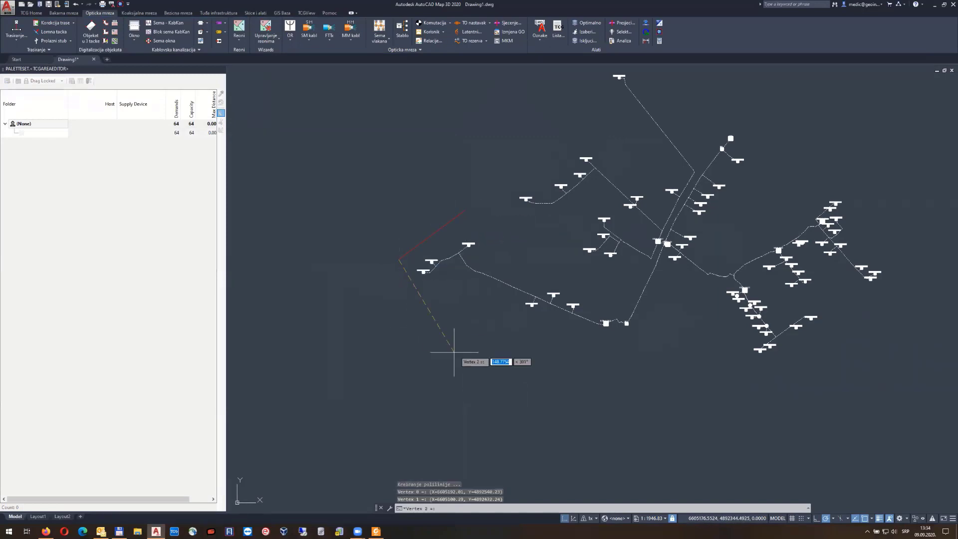
left_click(453, 334)
left_click(620, 370)
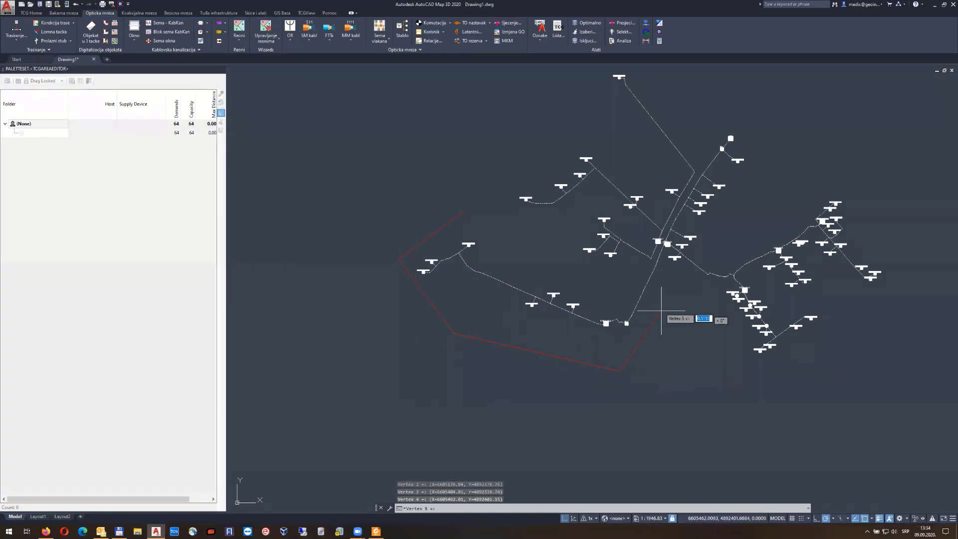
left_click(662, 312)
left_click(617, 272)
left_click(473, 217)
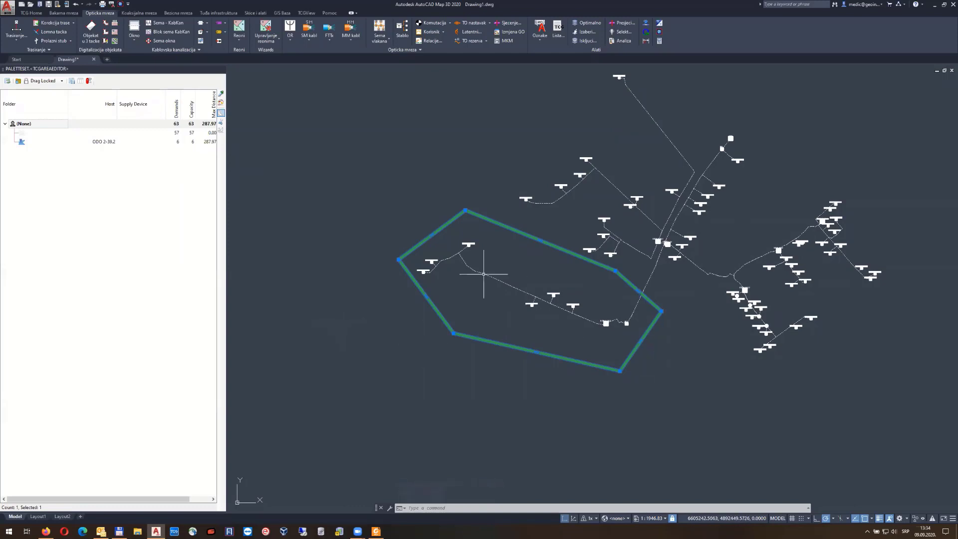
Draw a second area around the northern branch for ODO 2-39.1, with 12 demands and 277.16 maximum distance
left_click(220, 114)
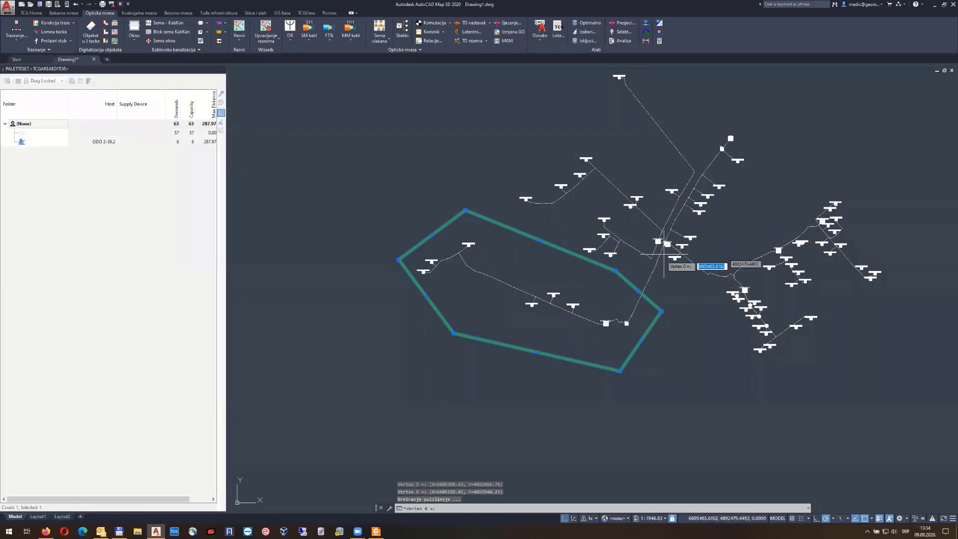
scroll(664, 256, "up", 4)
left_click(644, 305)
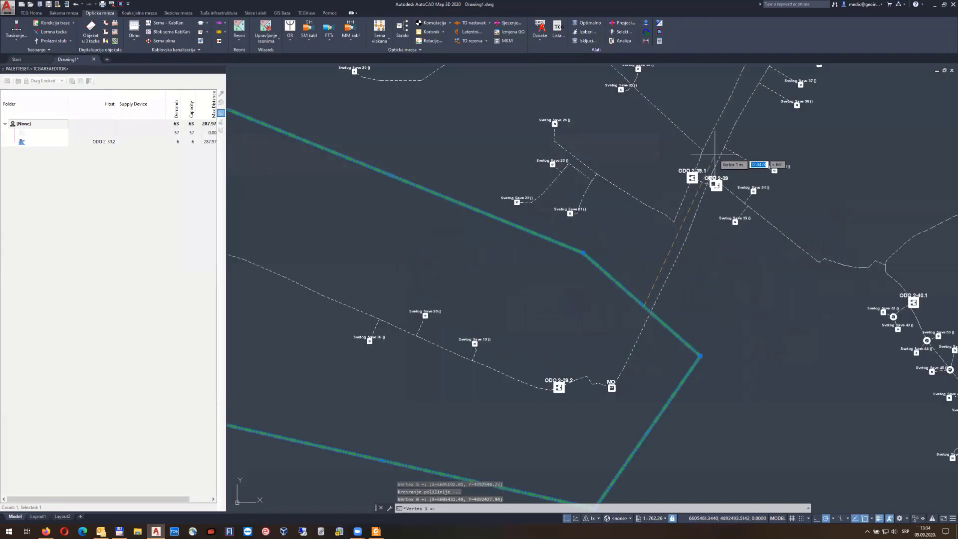
mouse_move(739, 130)
middle_mouse_down()
mouse_move(624, 249)
mouse_move(570, 289)
middle_mouse_up()
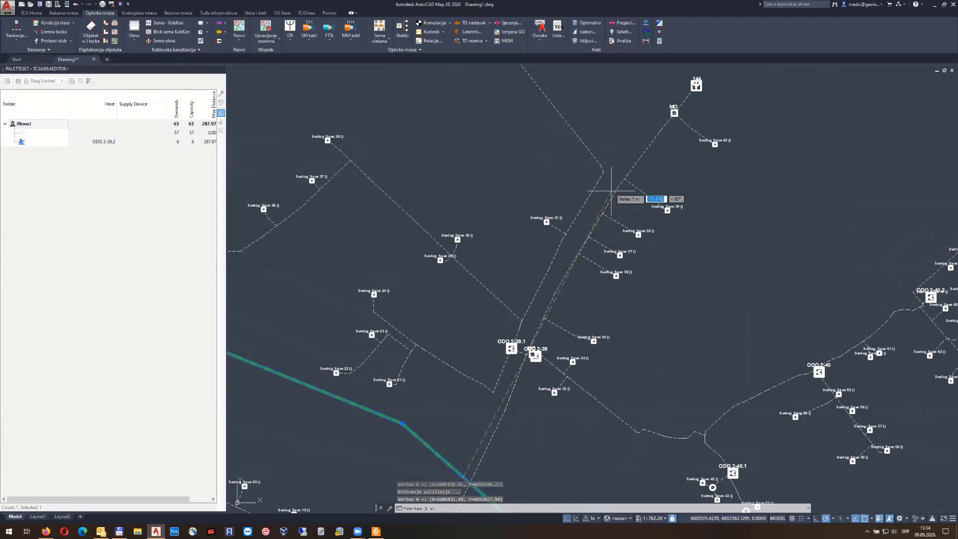
scroll(613, 155, "down", 4)
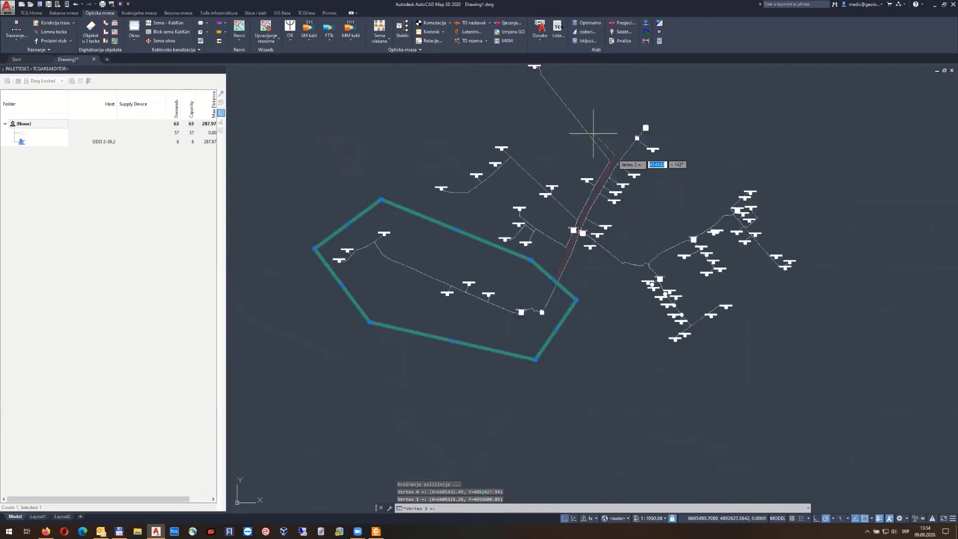
middle_click_drag(594, 134, 600, 235)
left_click(558, 148)
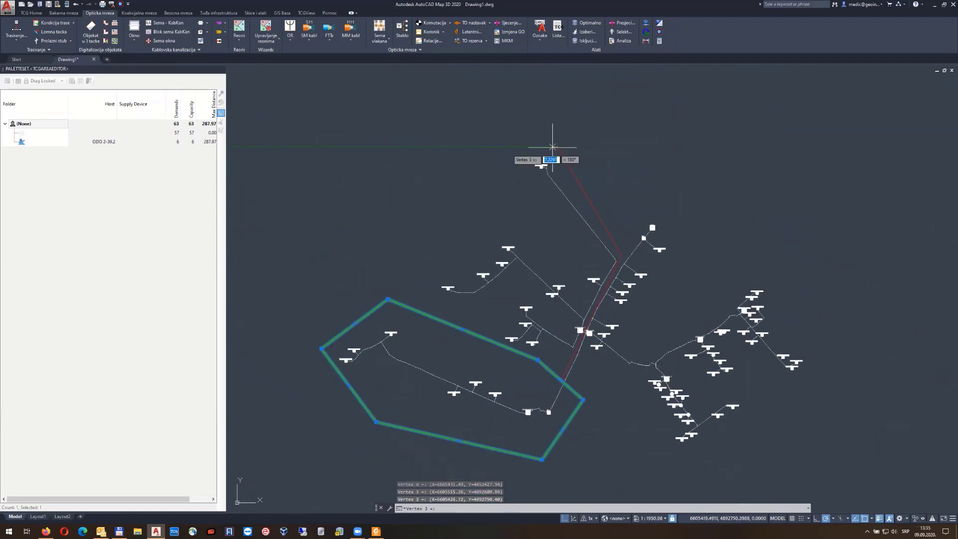
left_click(475, 161)
left_click(429, 223)
left_click(389, 299)
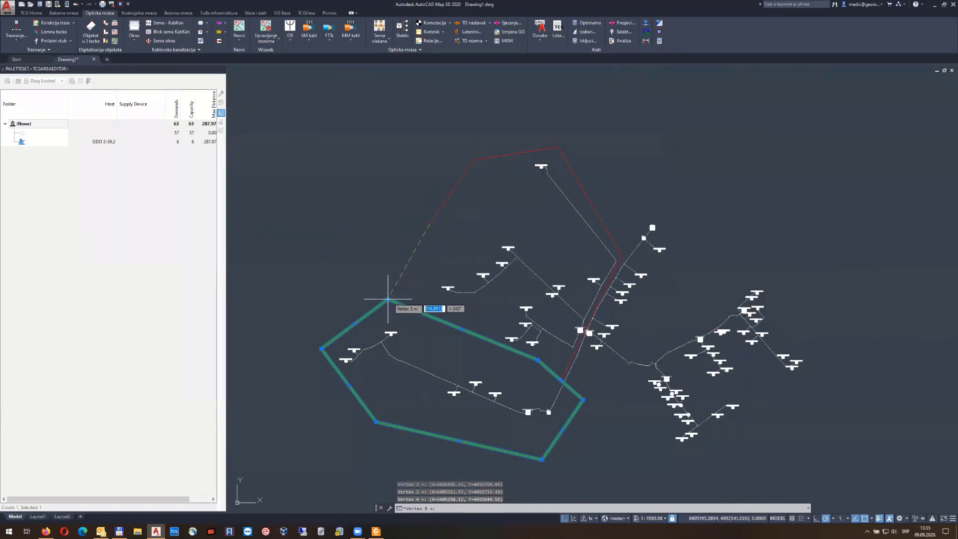
key("Return")
middle_click_drag(502, 231, 465, 194)
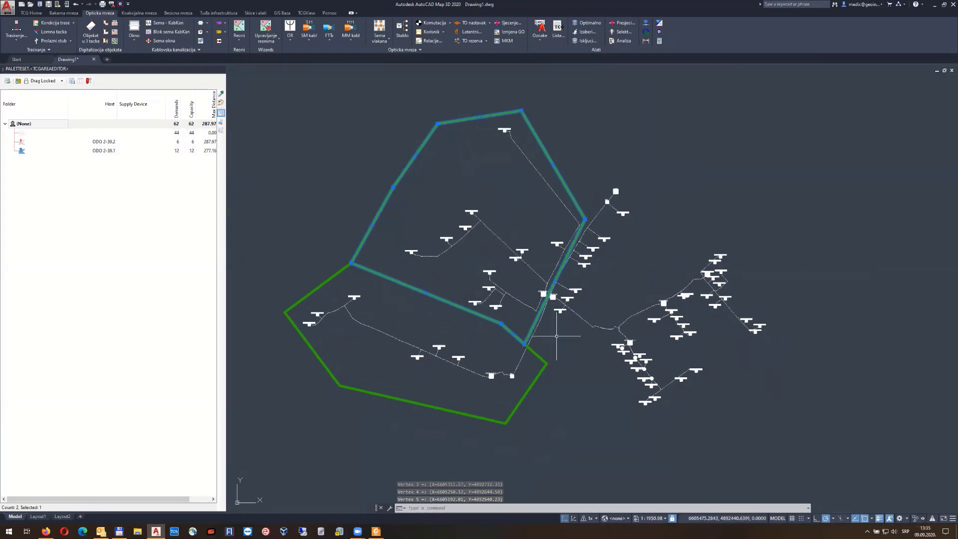
Draw a narrow four-corner ODO 2-39 strip along the main cable, covering 8 demands
middle_click_drag(557, 335, 464, 306)
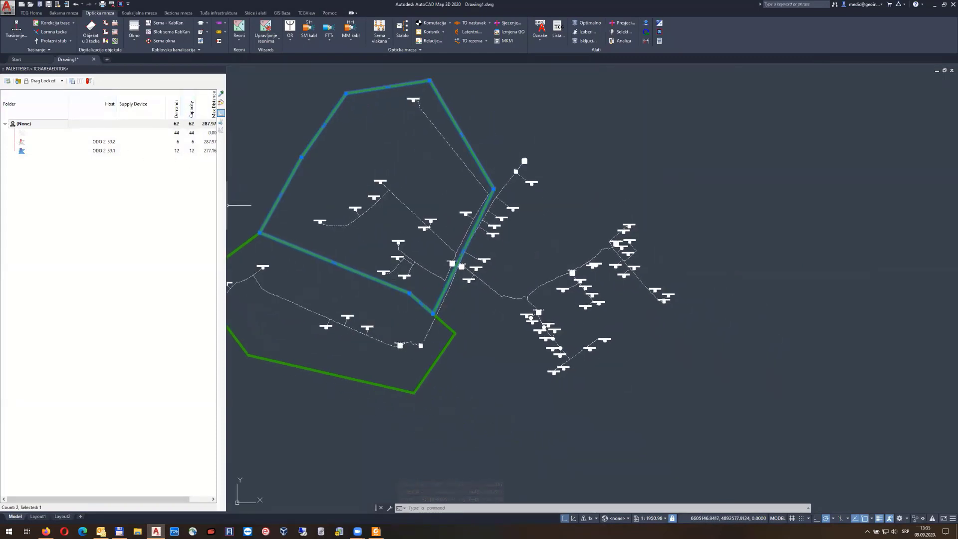
left_click(221, 114)
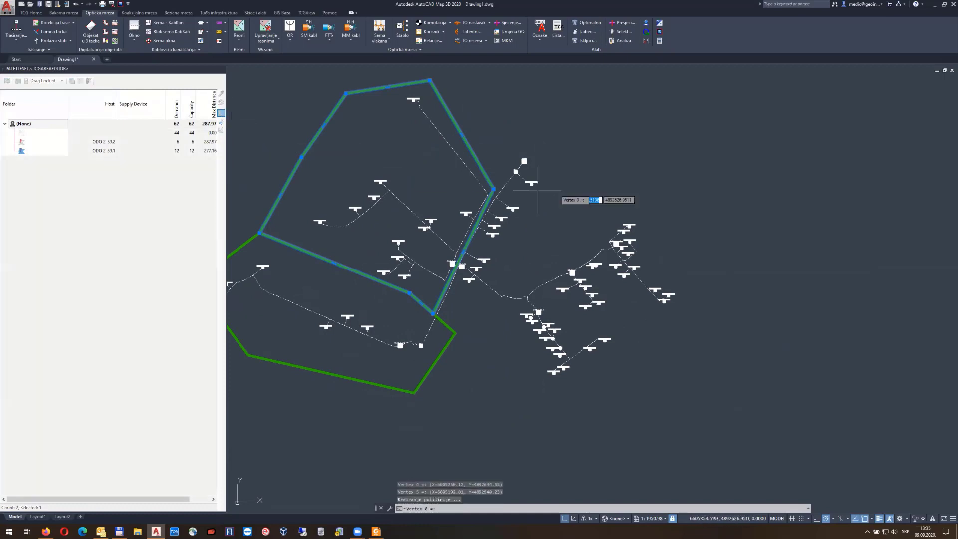
left_click(493, 188)
left_click(511, 163)
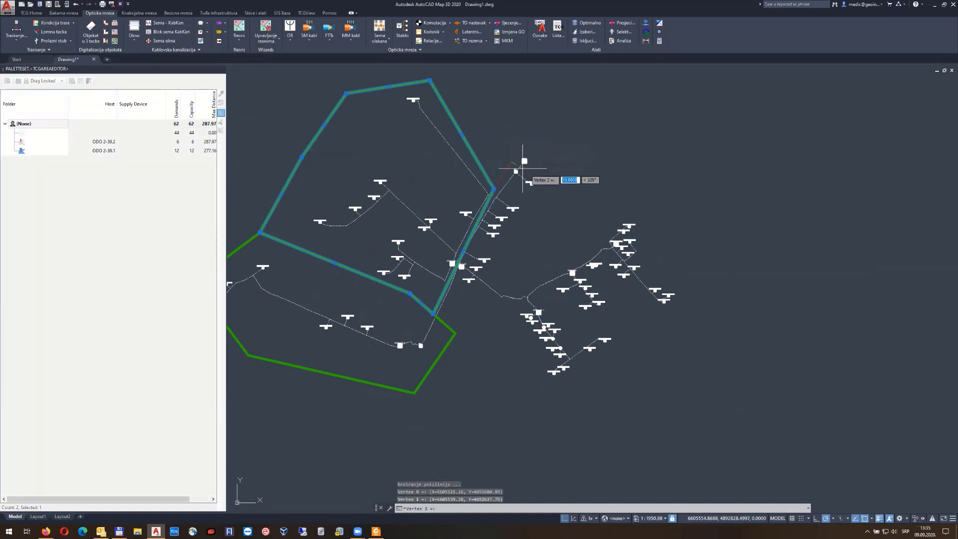
left_click(556, 192)
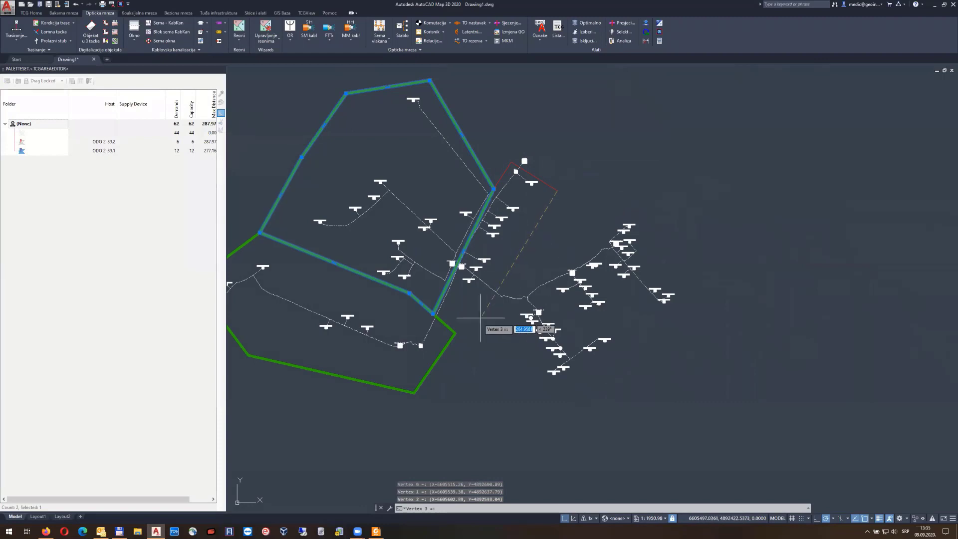
left_click(456, 331)
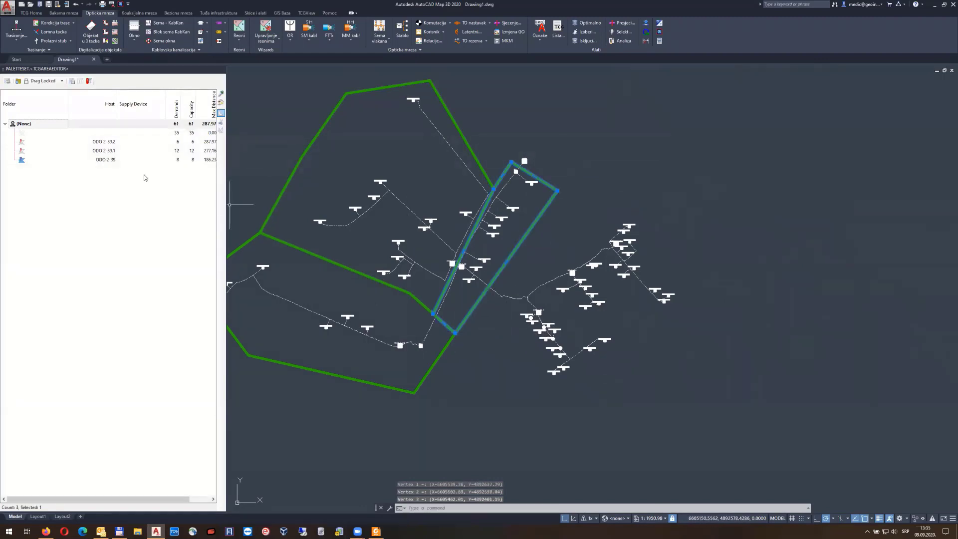
Draw a large five-corner area around the eastern buildings covering 32 demands
left_click(222, 113)
left_click(558, 191)
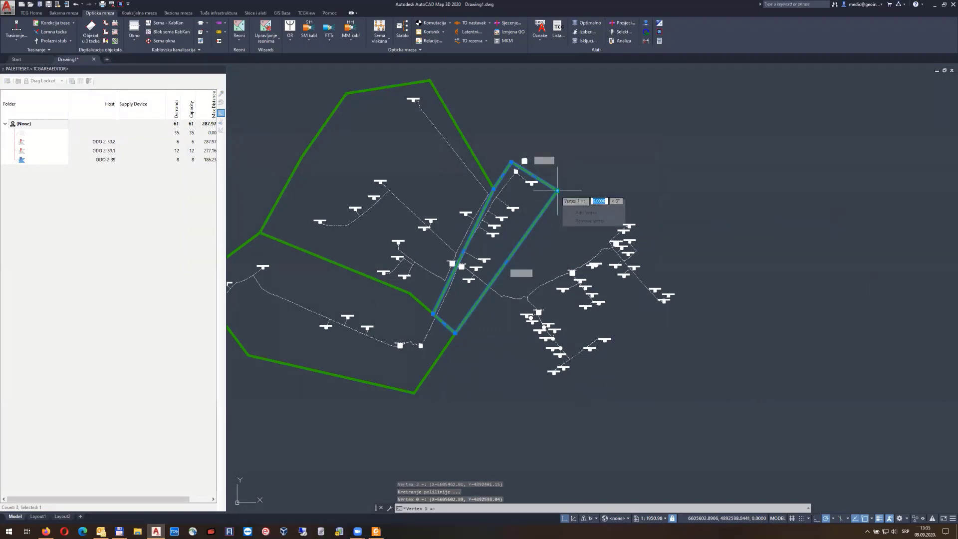
left_click(651, 191)
left_click(723, 304)
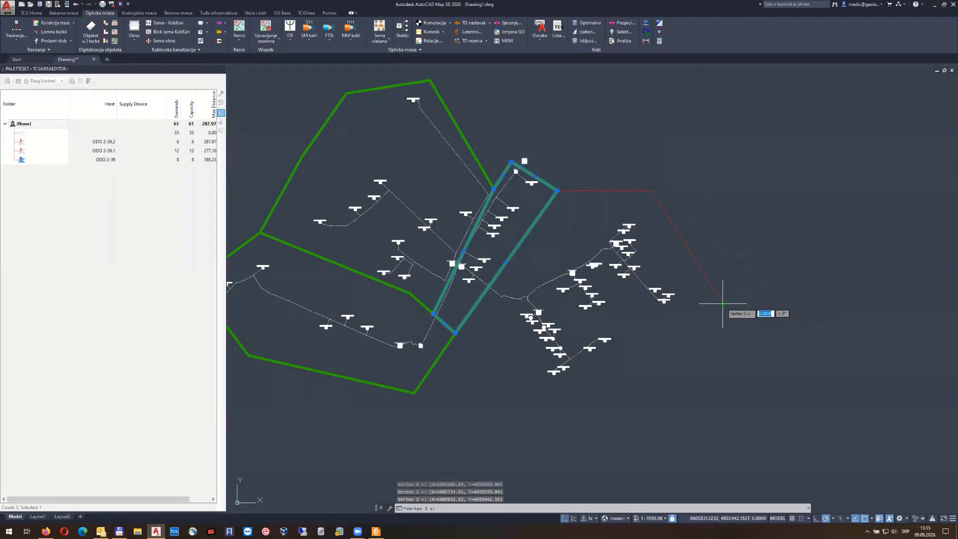
left_click(559, 413)
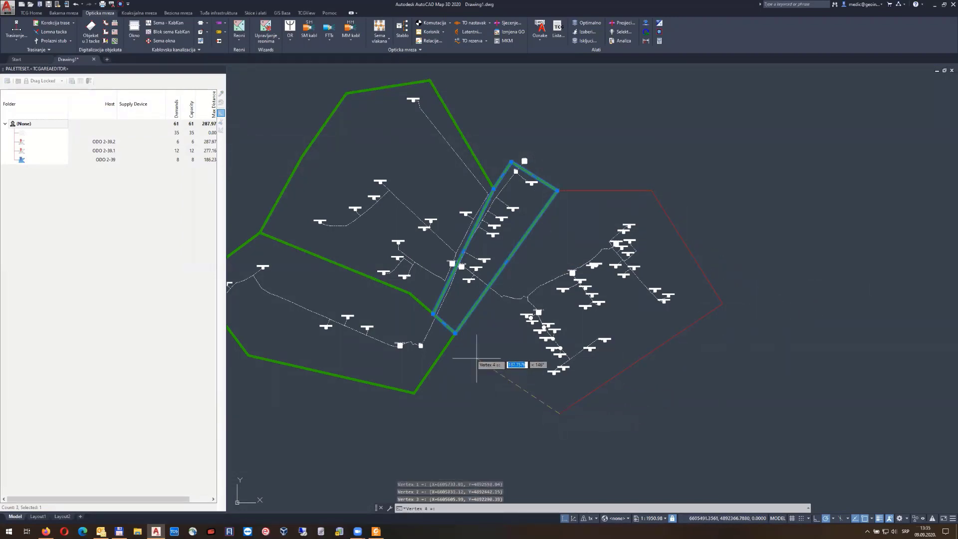
left_click(455, 333)
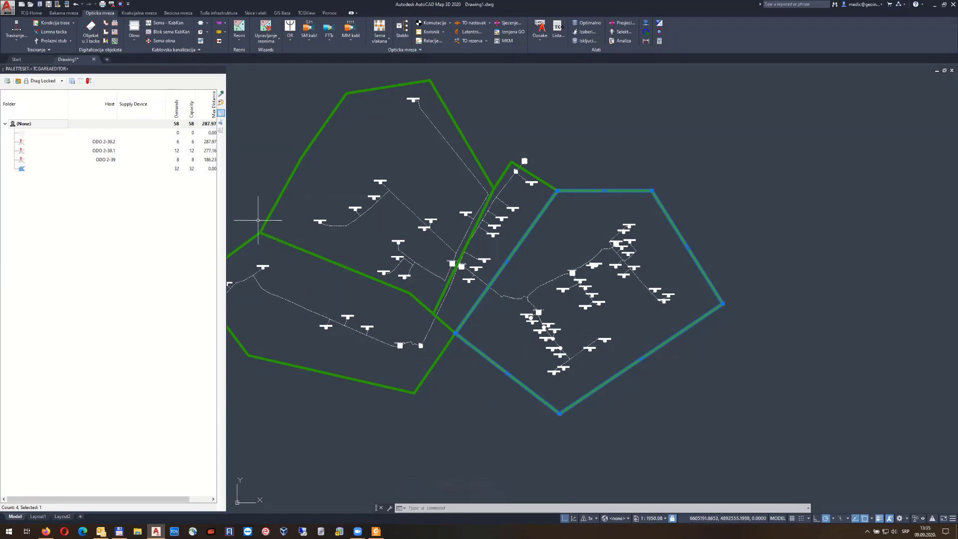
Split the eastern area with a dividing line running southeast across it
left_click(221, 123)
scroll(524, 309, "up", 4)
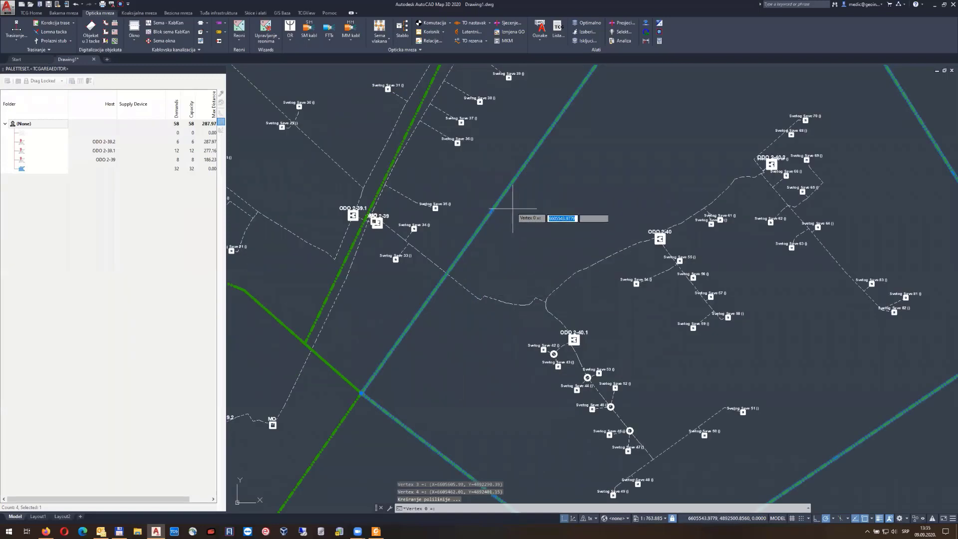
left_click(497, 205)
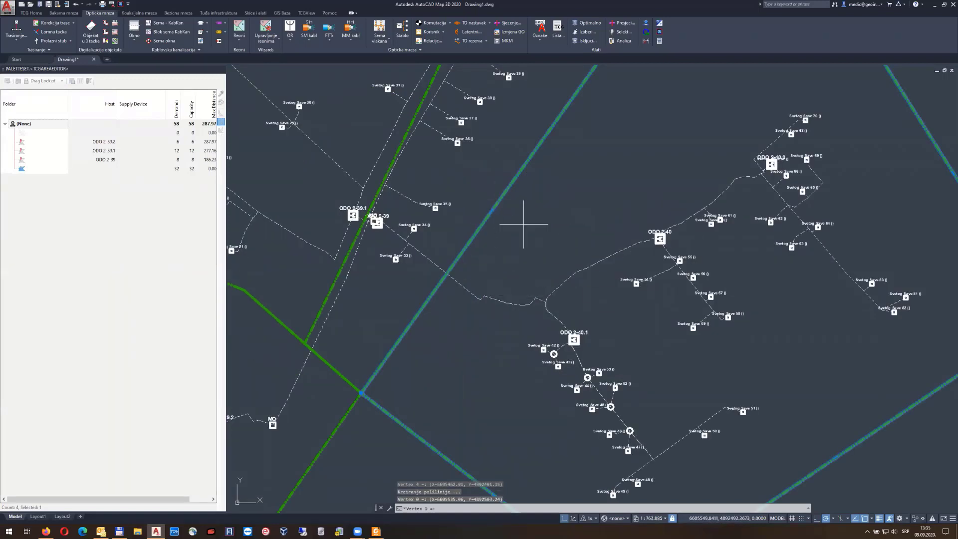
left_click(667, 369)
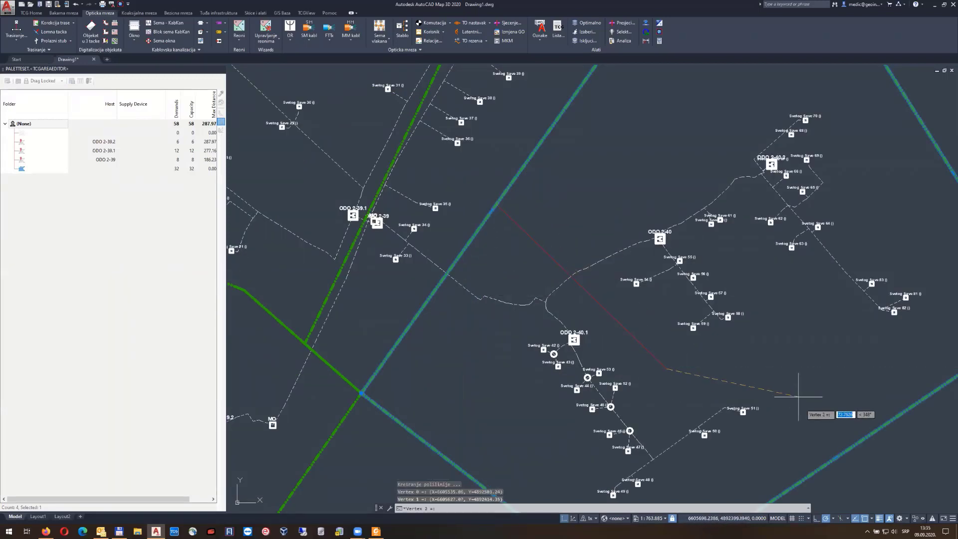
left_click(845, 446)
key("Return")
scroll(767, 382, "down", 4)
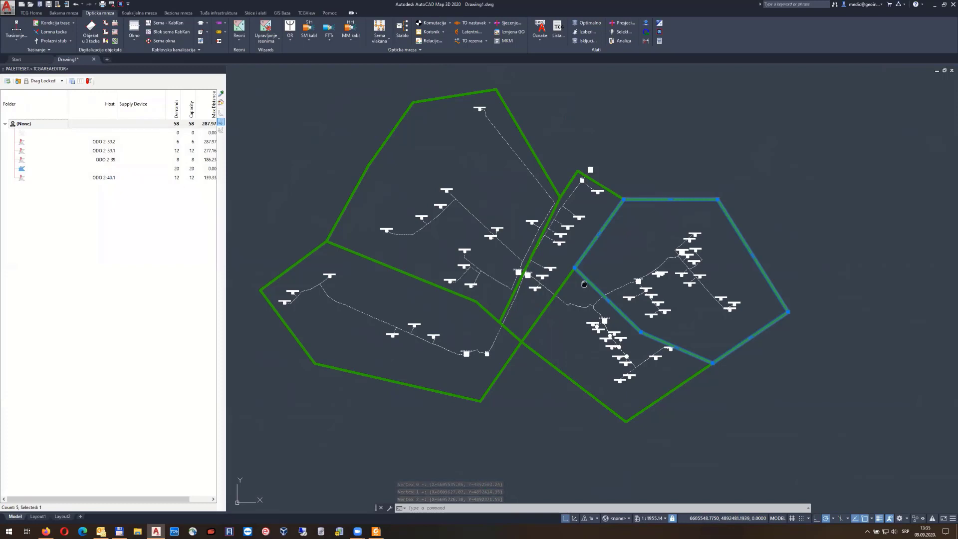
middle_click_drag(584, 284, 461, 295)
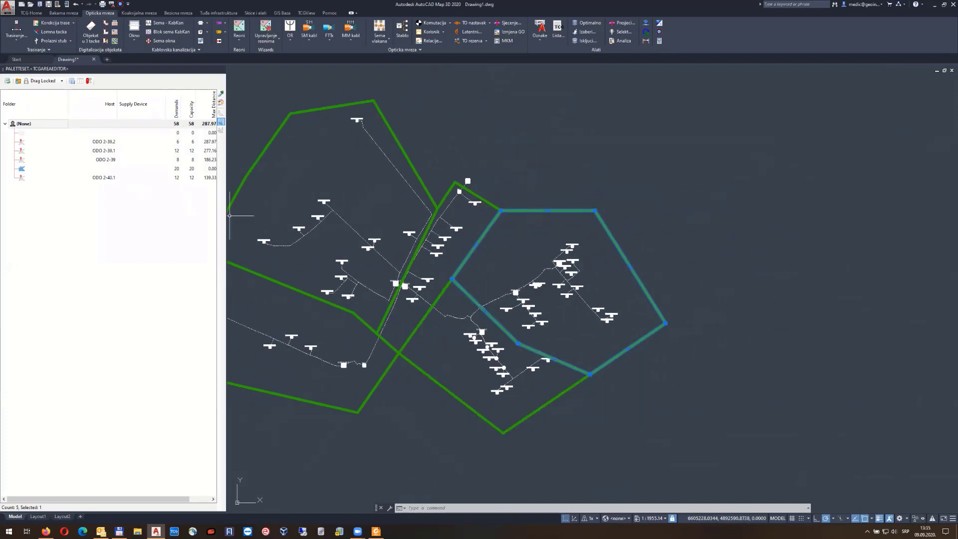
scroll(579, 325, "up", 4)
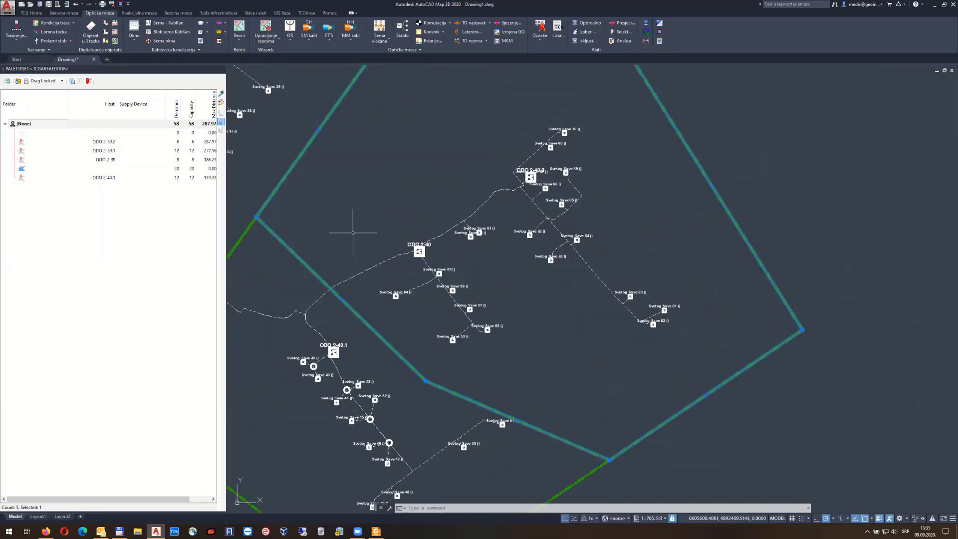
Split it again into ODO 2-40, 2-40.1 and 2-40.2, then clear the selection and zoom to extents
left_click(220, 123)
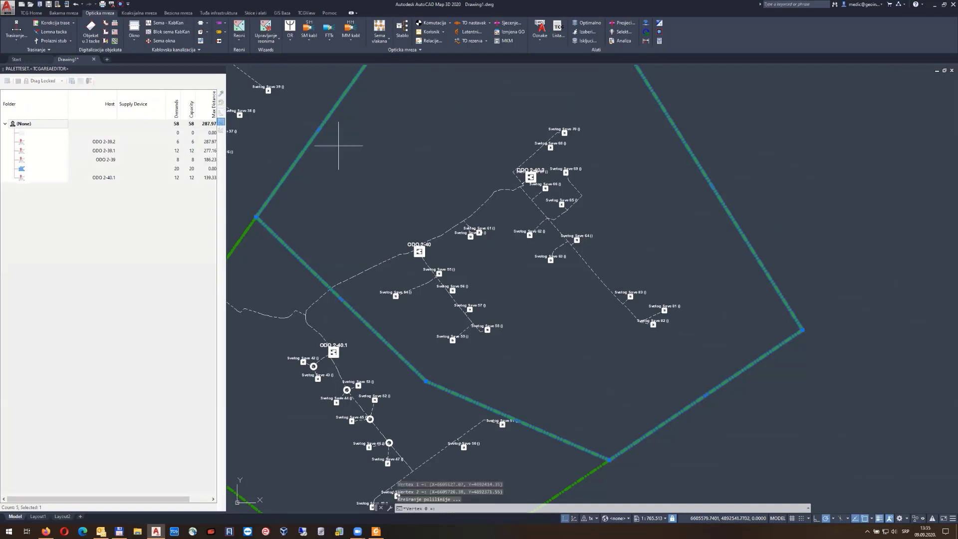
left_click(609, 460)
left_click(475, 177)
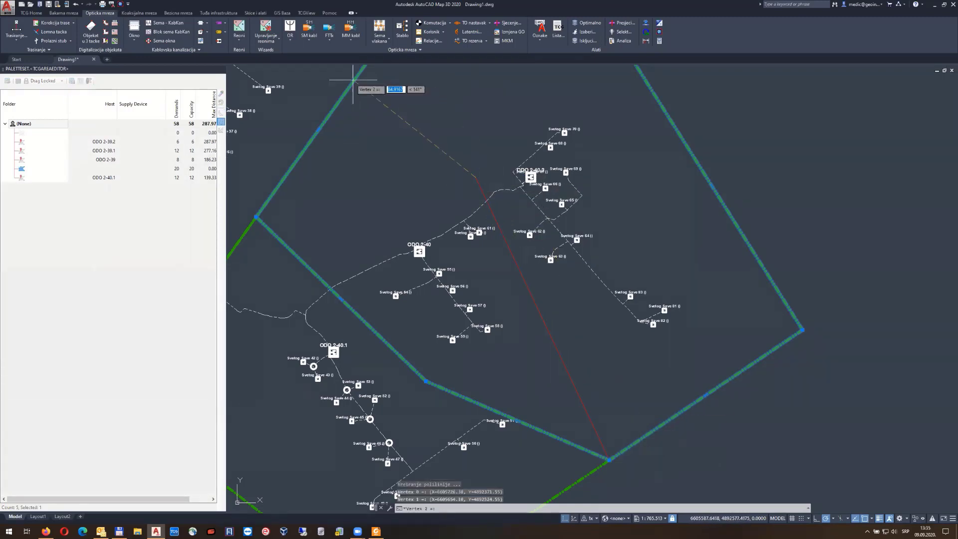
left_click(350, 84)
scroll(430, 207, "down", 2)
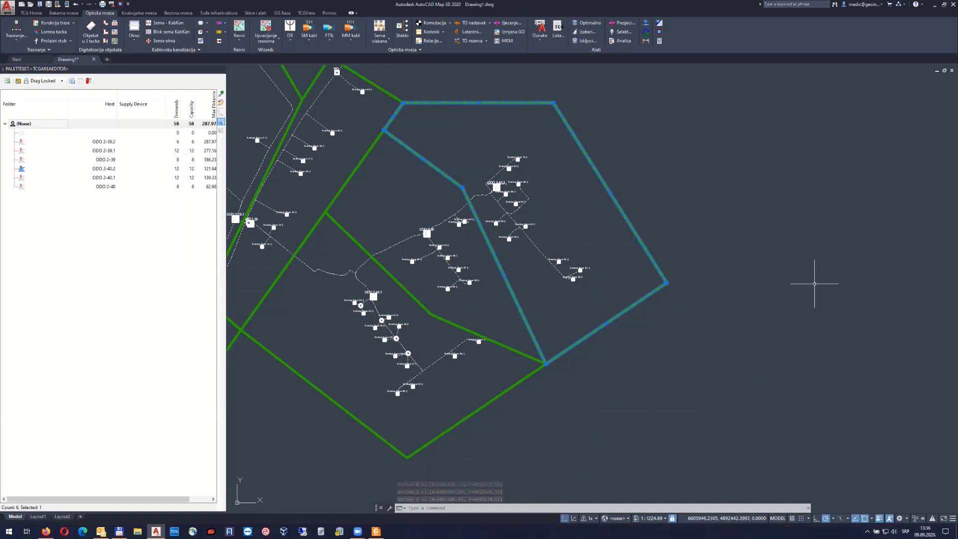
scroll(756, 222, "down", 2)
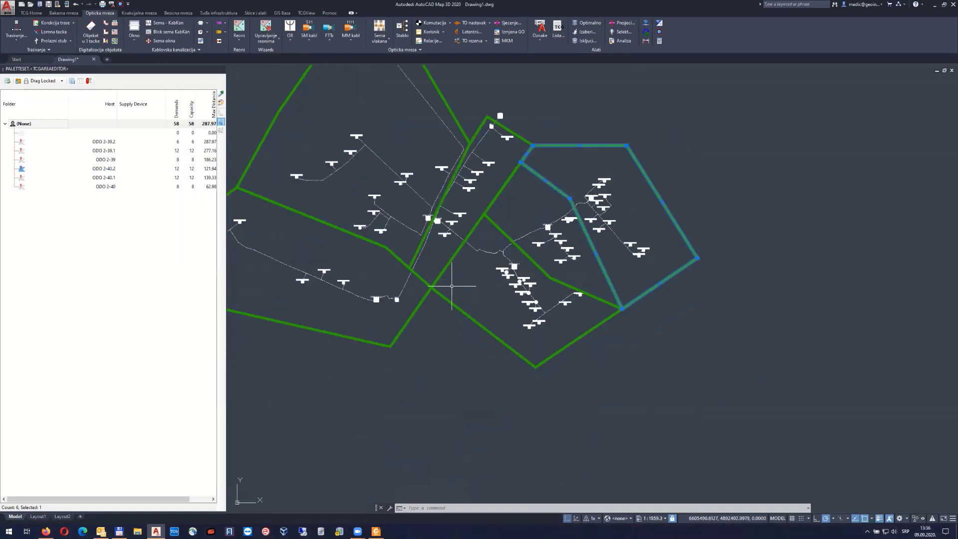
middle_click_drag(452, 286, 552, 282)
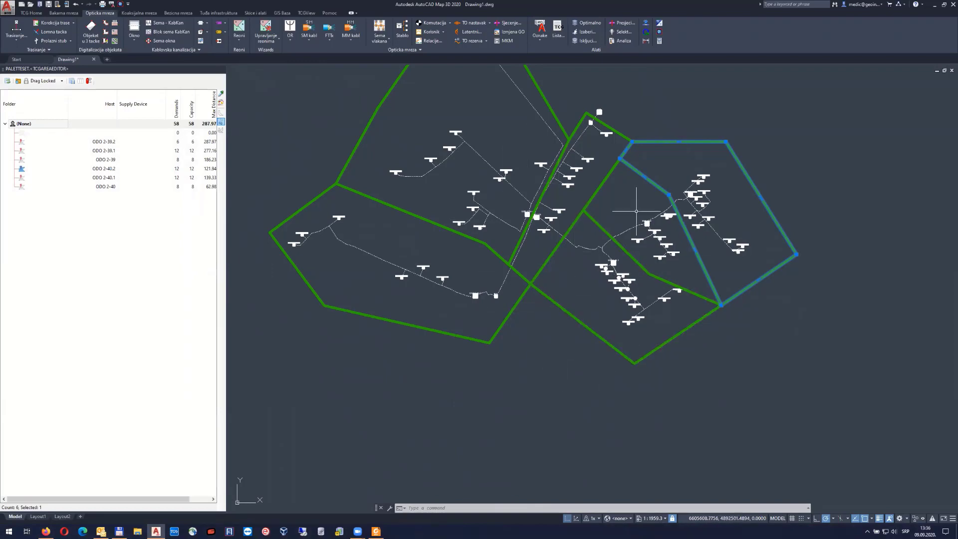
scroll(678, 234, "up", 5)
scroll(678, 234, "down", 4)
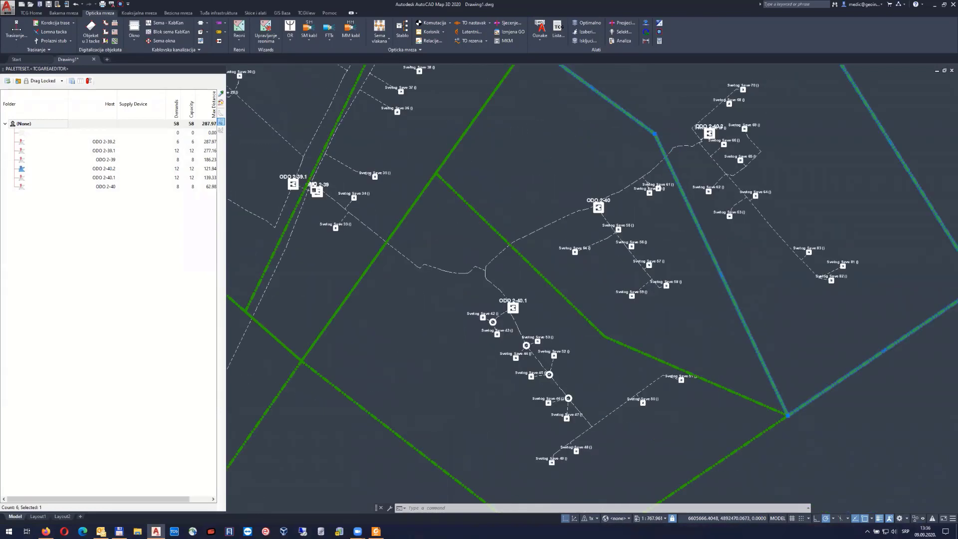
key("Escape")
middle_click(578, 186)
middle_click(577, 187)
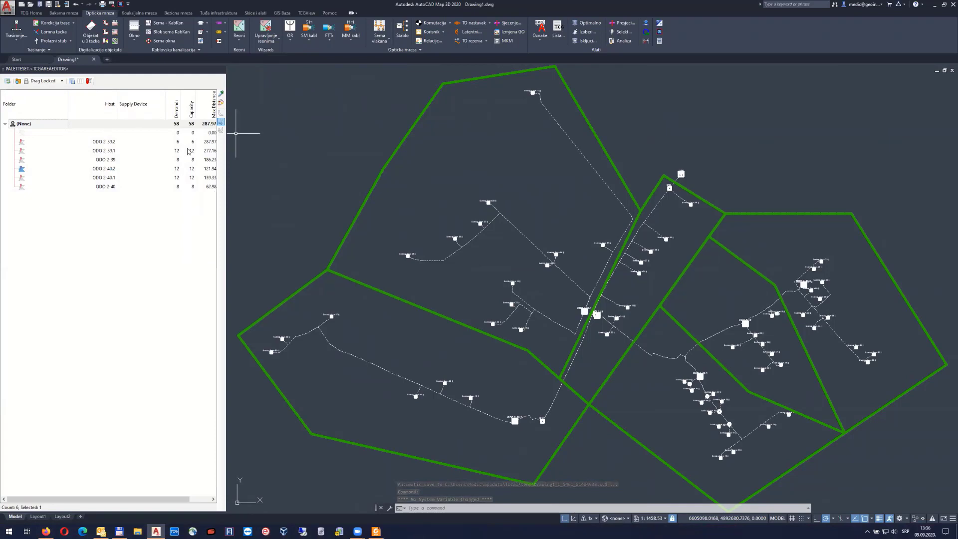
Narrow the Supply Device column and pick the lower-left ODO 2-39.2 service area
left_click_drag(167, 105, 151, 107)
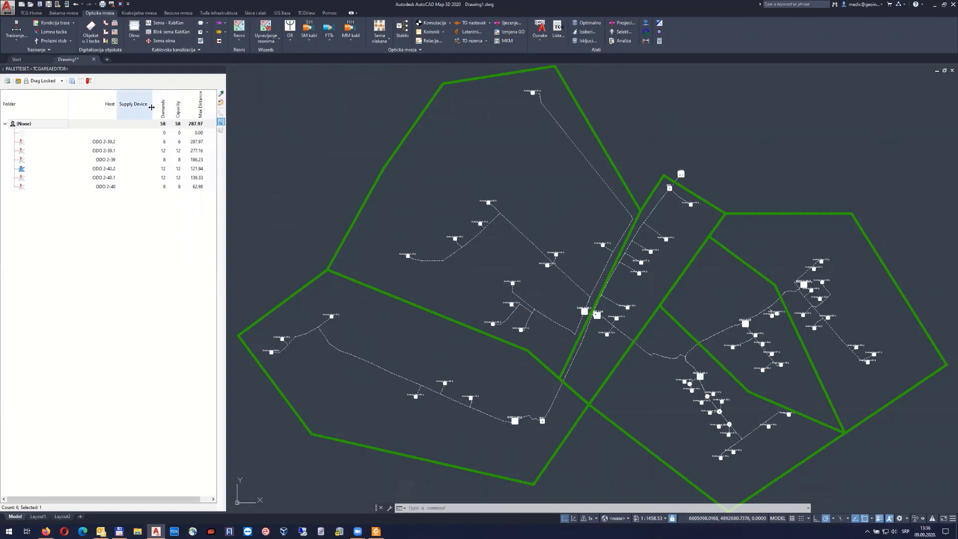
left_click(466, 168)
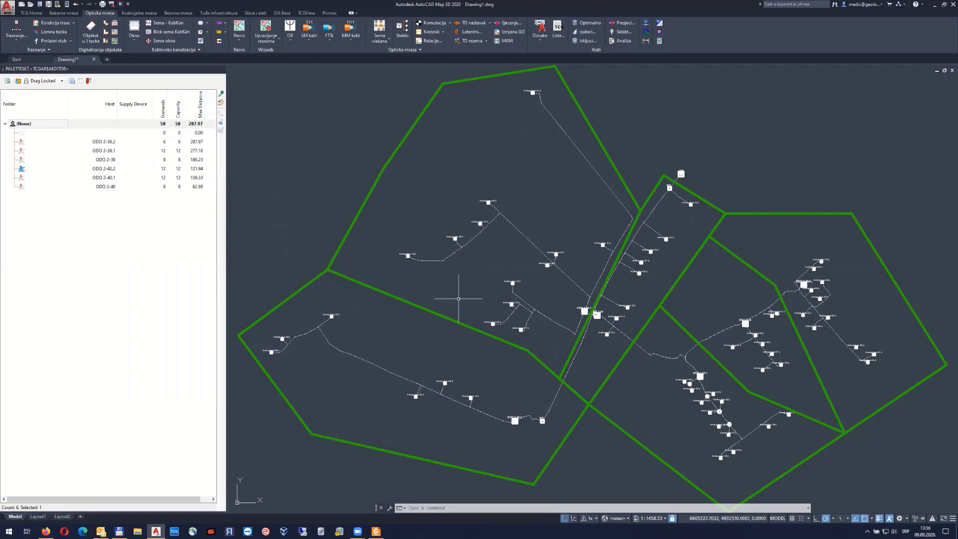
left_click(221, 94)
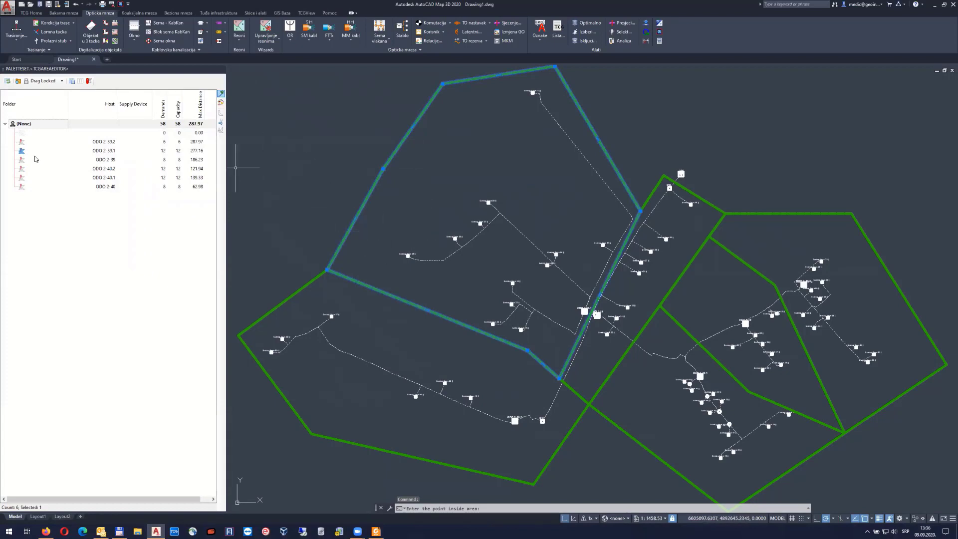
left_click(221, 94)
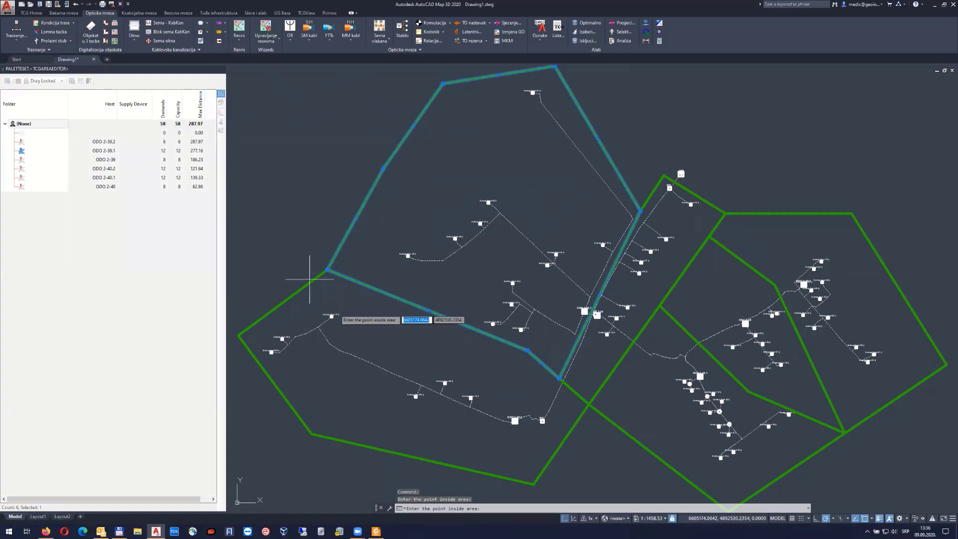
left_click(368, 348)
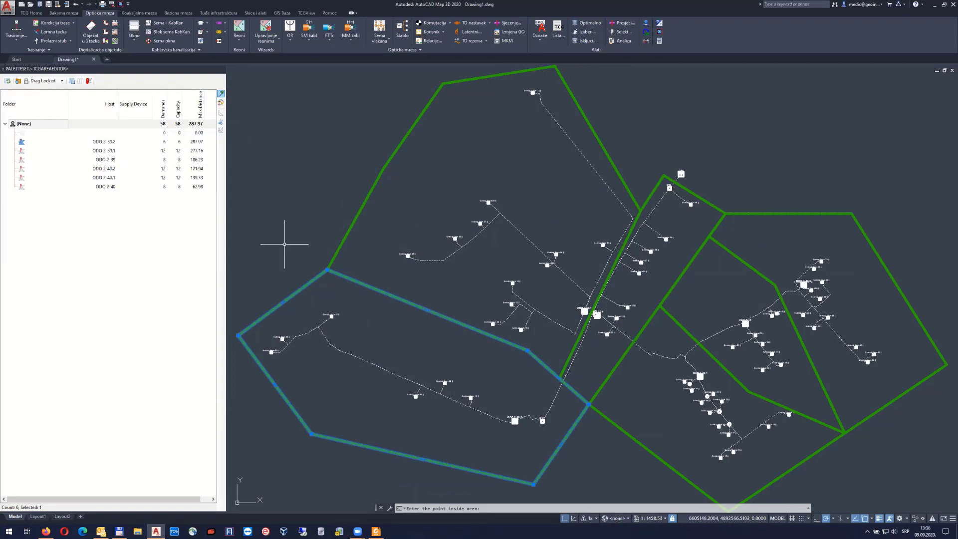
left_click(221, 132)
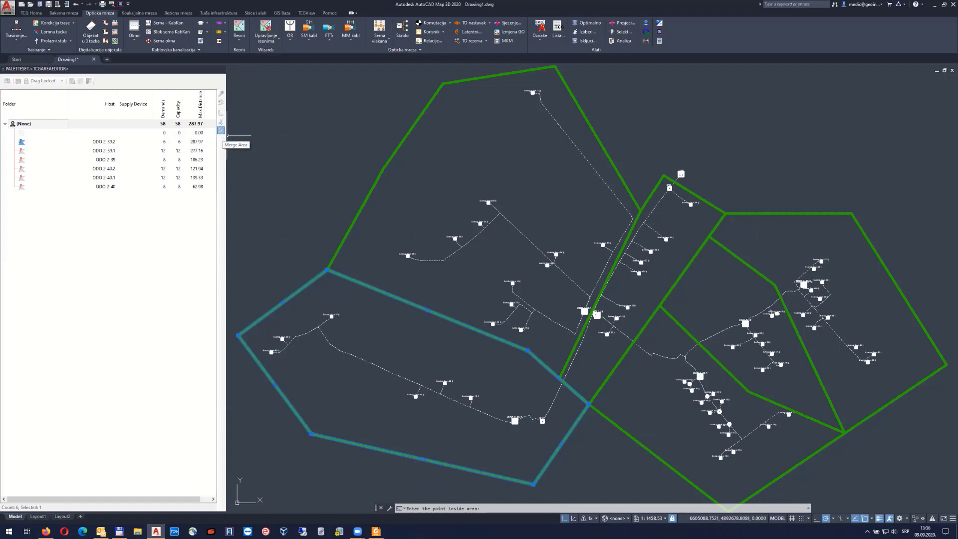
Merge the upper and lower-left service areas into one polygon
left_click(399, 276)
left_click(388, 334)
key("Return")
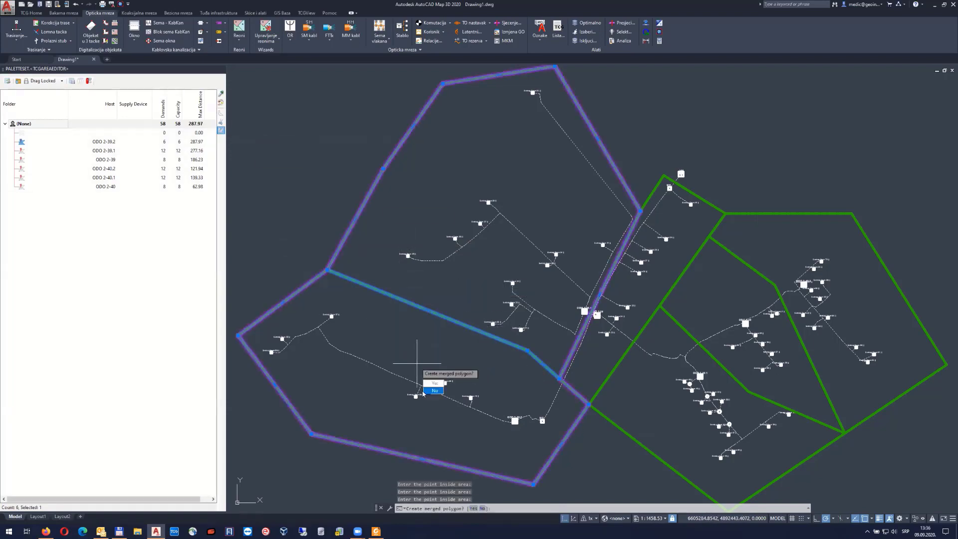
left_click(434, 383)
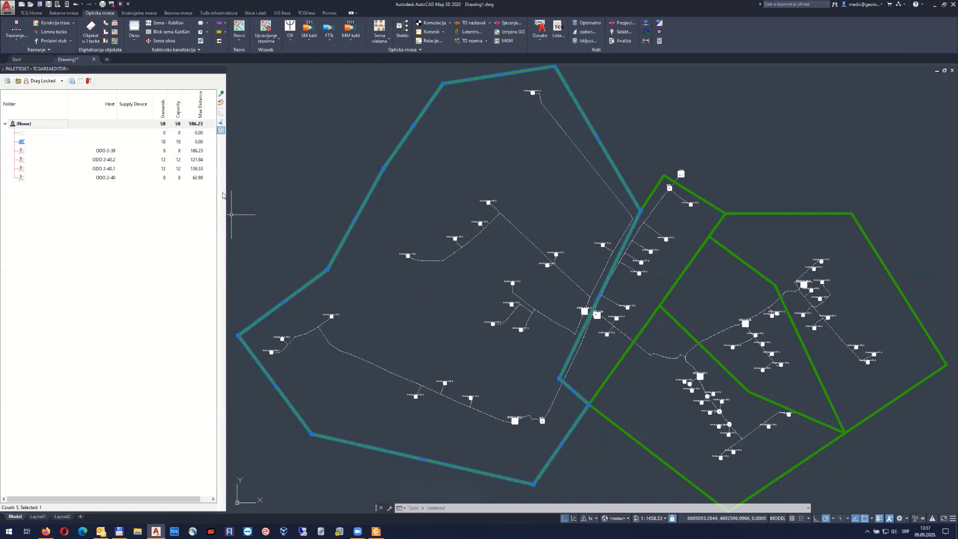
Split the merged area anew, leaving ODO 2-39.2 with 6 demands and 287.97 maximum distance
left_click(223, 124)
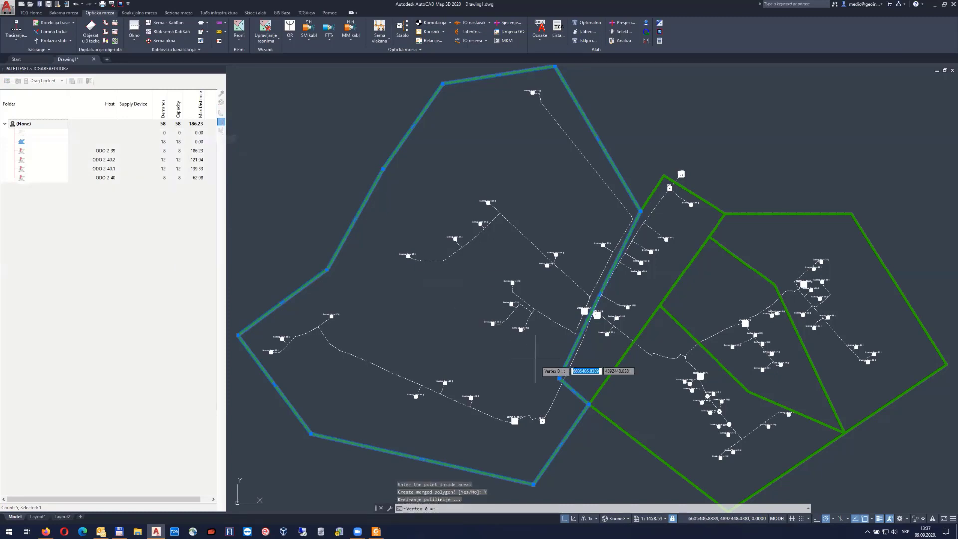
left_click(559, 378)
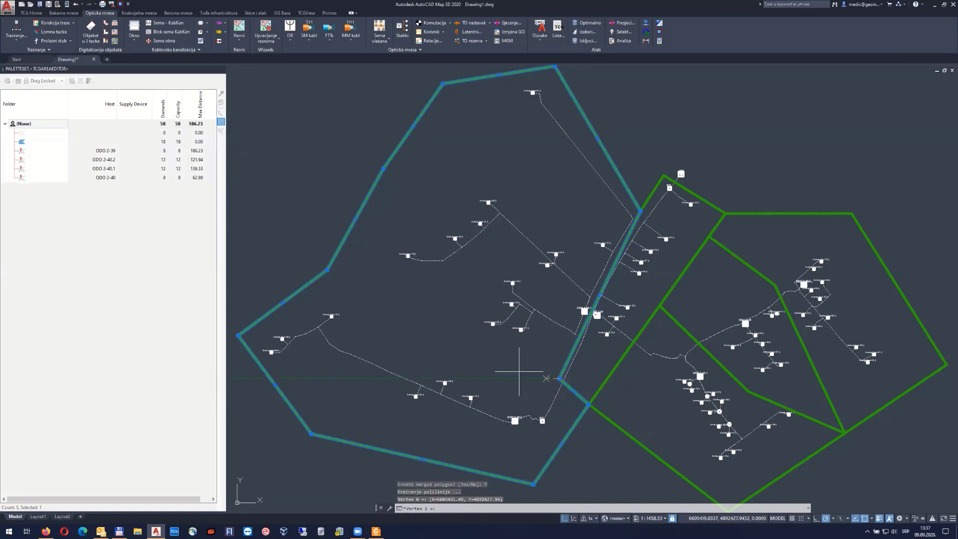
left_click(327, 270)
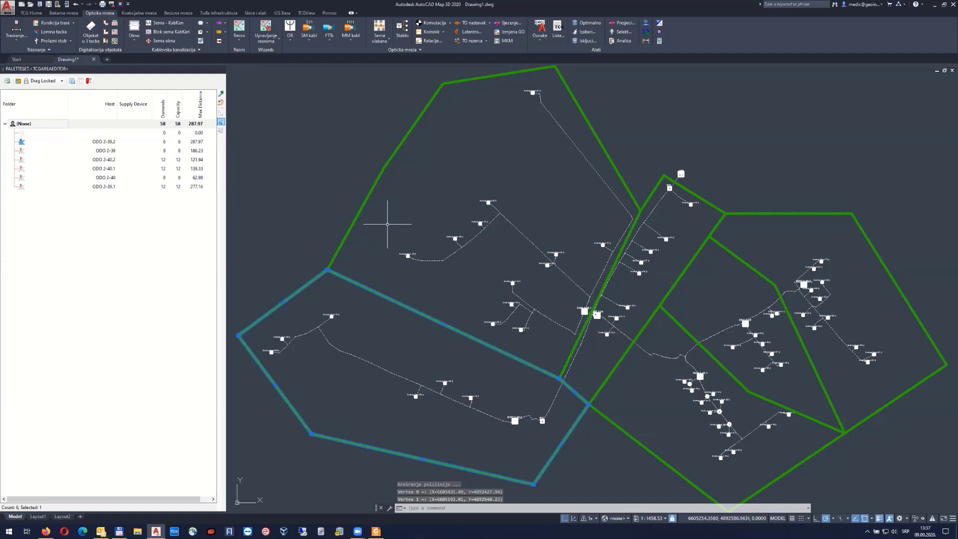
Deselect all, zoom to the whole network and check the bottom-right service area
right_click(420, 180)
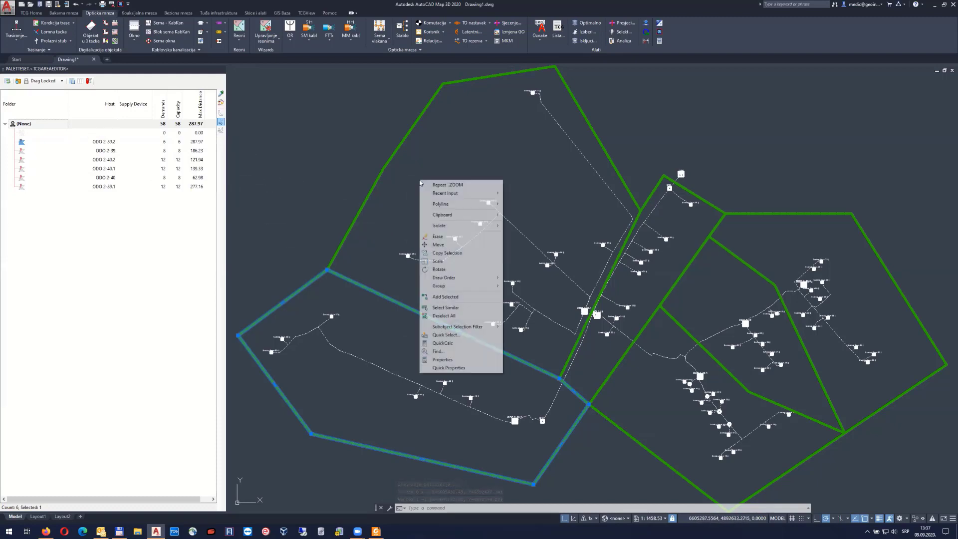
left_click(466, 313)
scroll(465, 312, "down", 2)
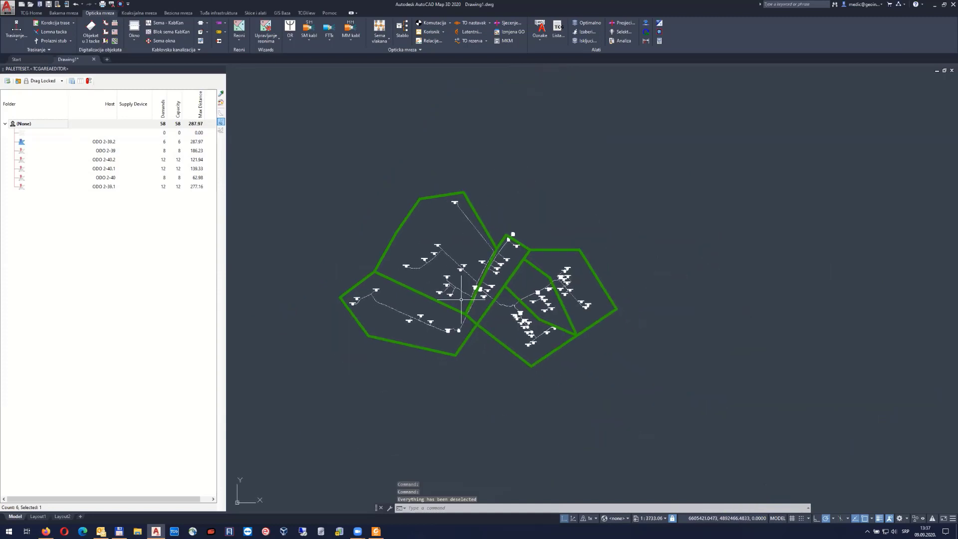
middle_click(487, 313)
middle_click(486, 313)
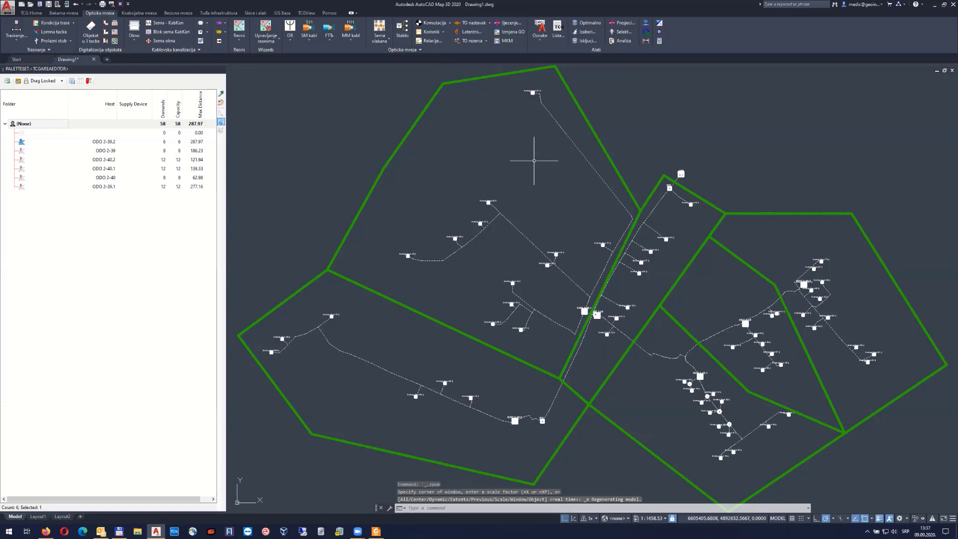
left_click(457, 131)
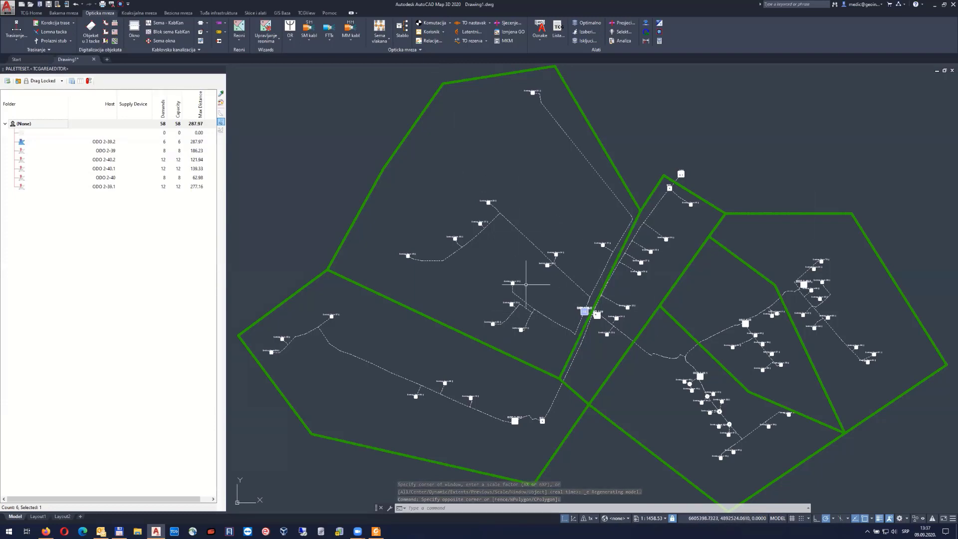
left_click(638, 335)
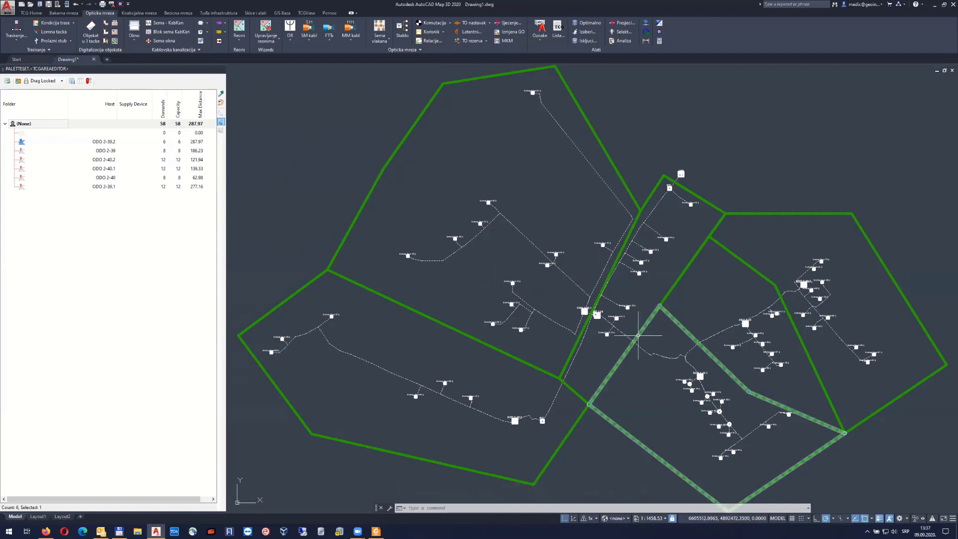
key("Escape")
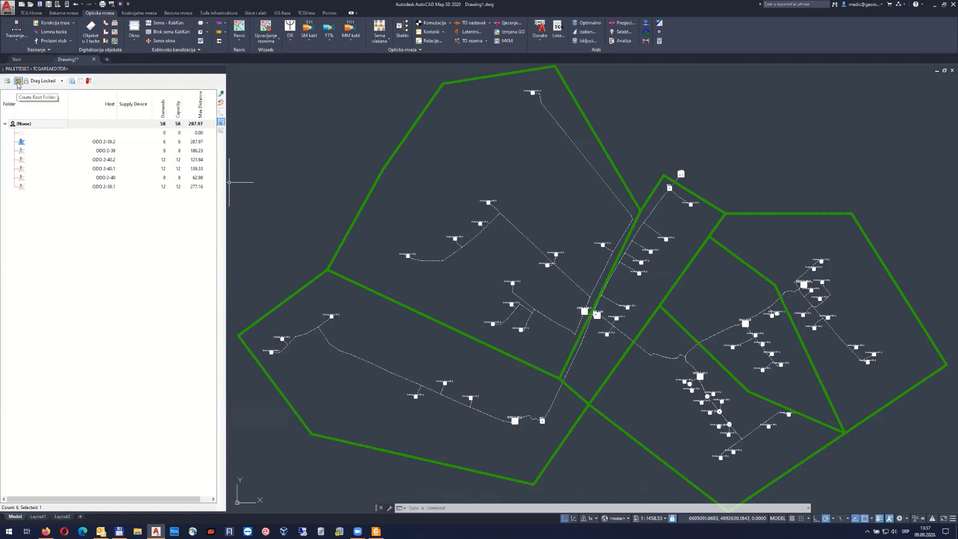
Create Folder1, Folder2 and Folder3, nest Folder2 and Folder3 under Folder1, then relock dragging
left_click(18, 81)
left_click(18, 81)
left_click(18, 81)
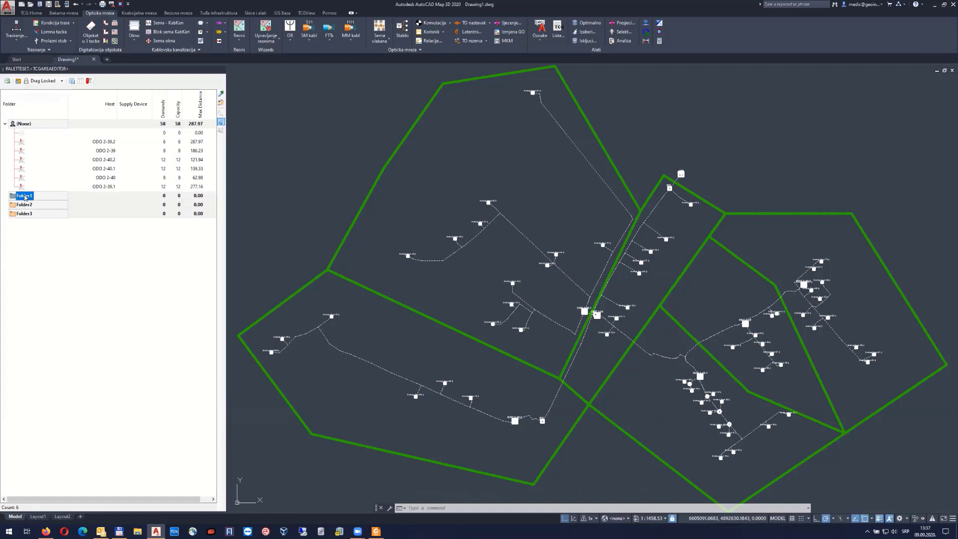
left_click(60, 81)
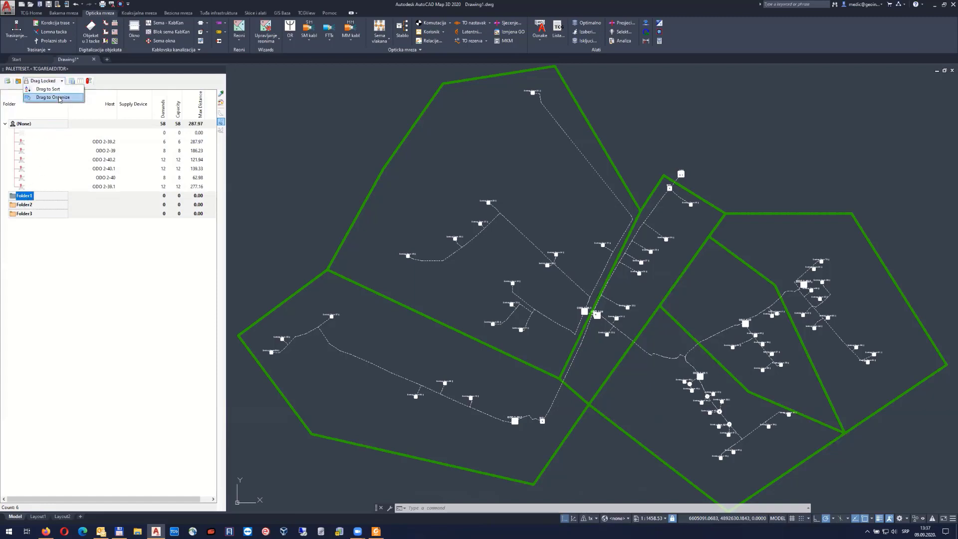
left_click(42, 98)
left_click_drag(22, 207, 30, 195)
left_click(30, 197)
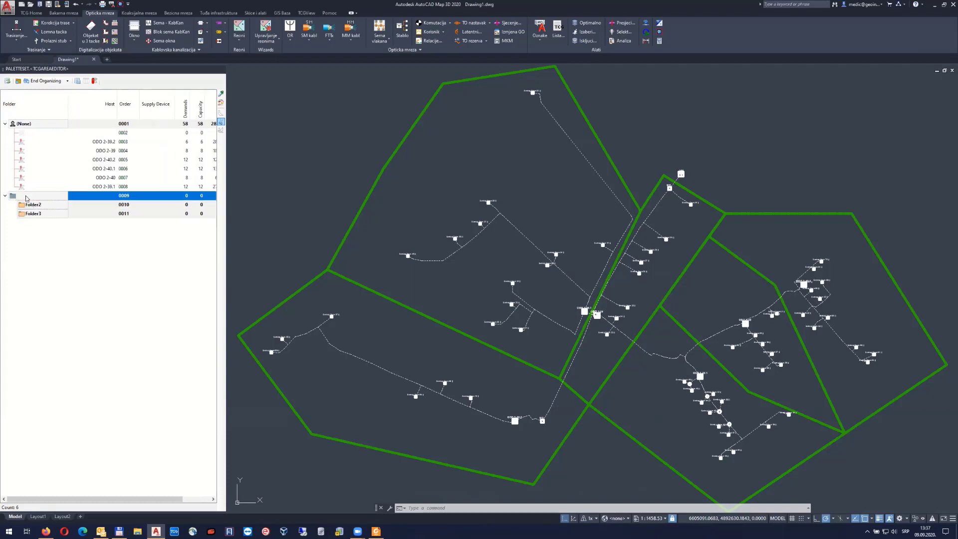
right_click(27, 199)
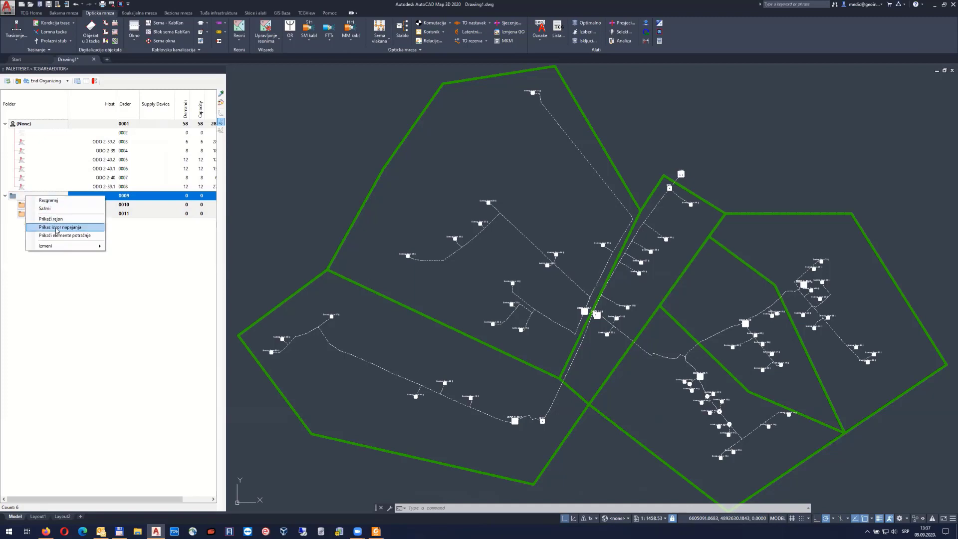
left_click(44, 82)
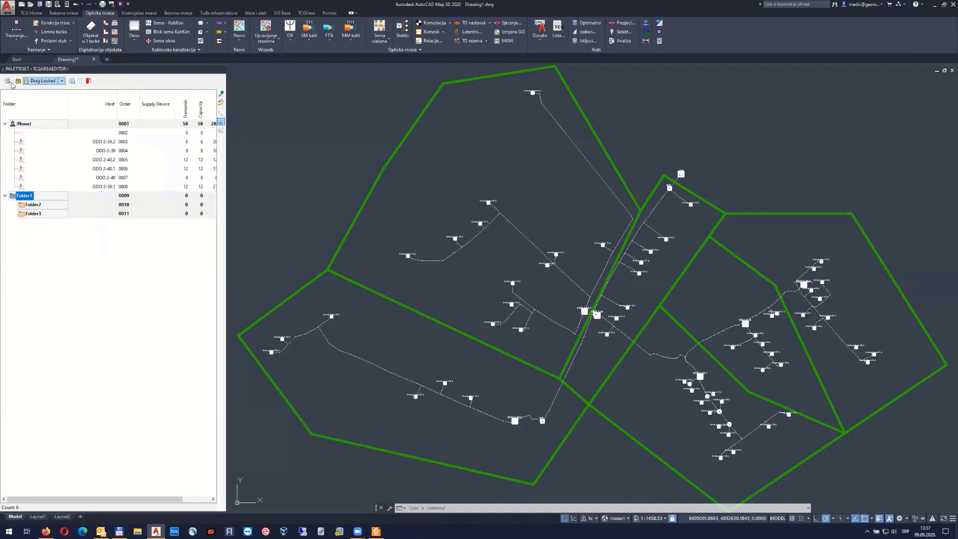
right_click(27, 198)
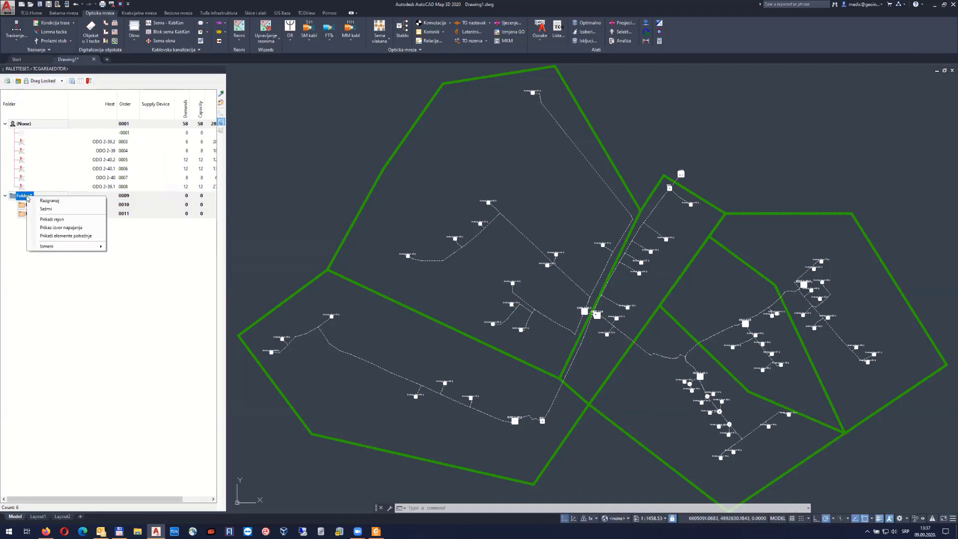
mouse_move(95, 247)
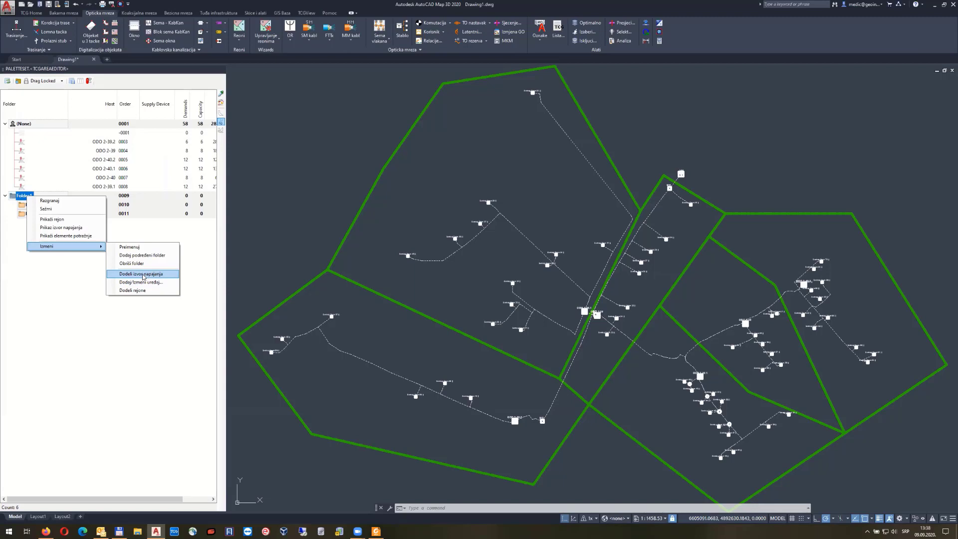
Assign the OR GPON (144) chassis as Folder1's supply source
left_click(141, 274)
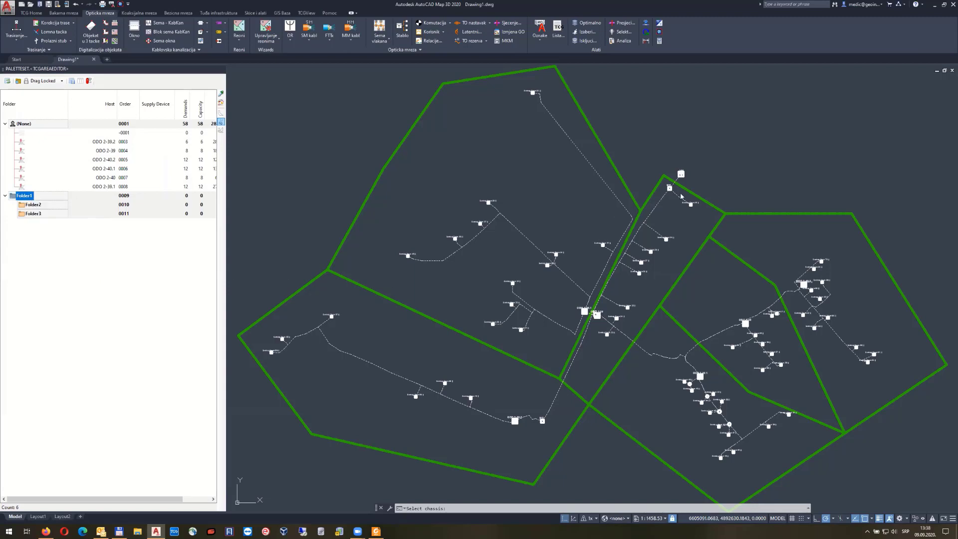
left_click(702, 165)
left_click(680, 174)
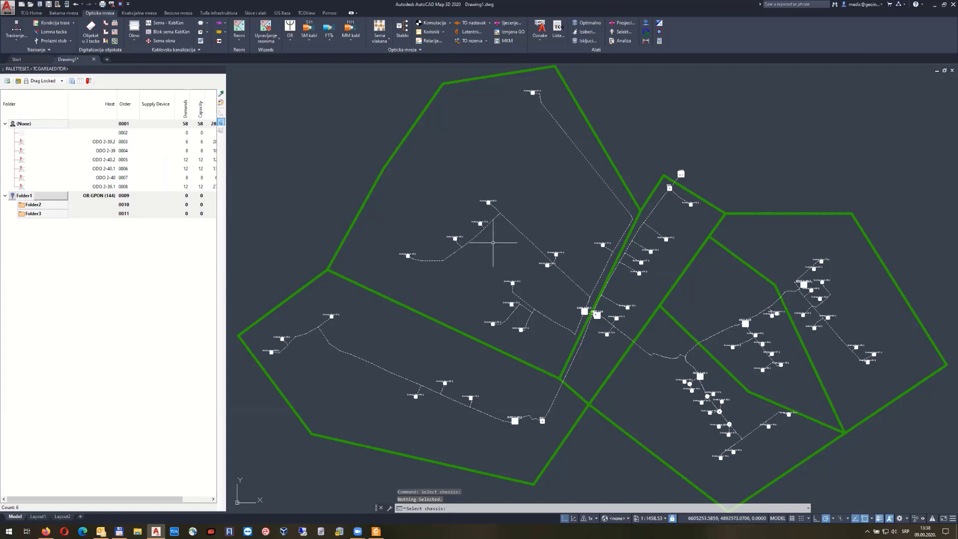
Rename Folder2 to OKP1 and Folder3 to OKP2
right_click(35, 209)
mouse_move(70, 258)
left_click(157, 265)
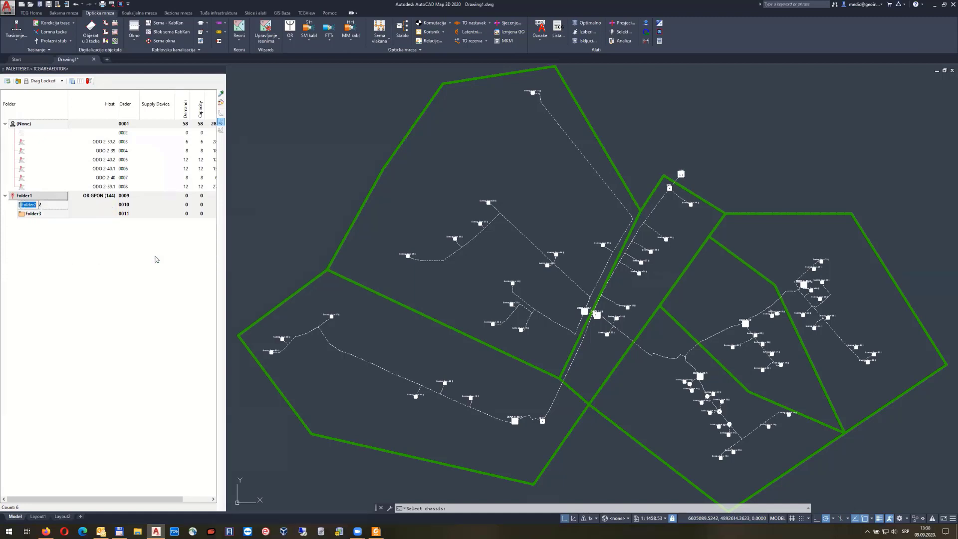
type("OKP1")
key("Return")
right_click(39, 219)
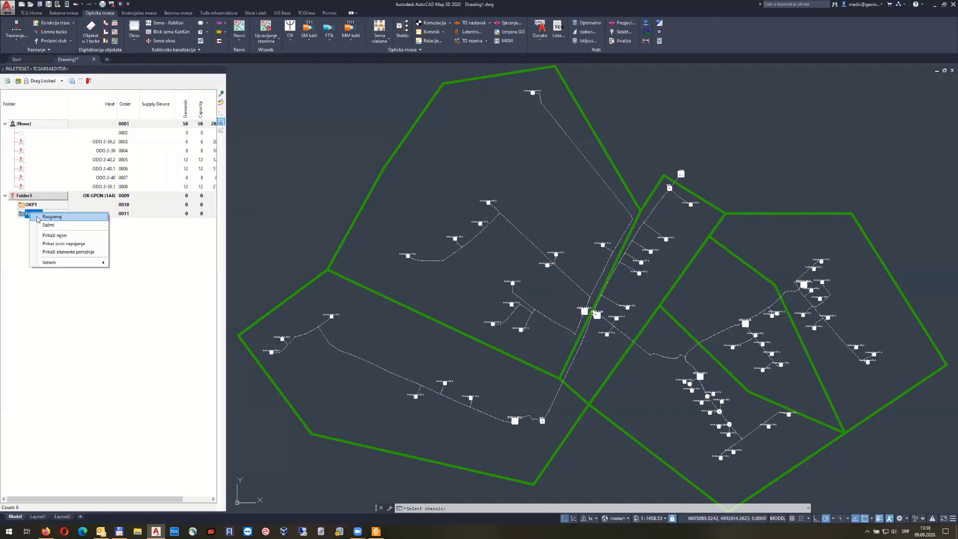
mouse_move(68, 262)
left_click(141, 267)
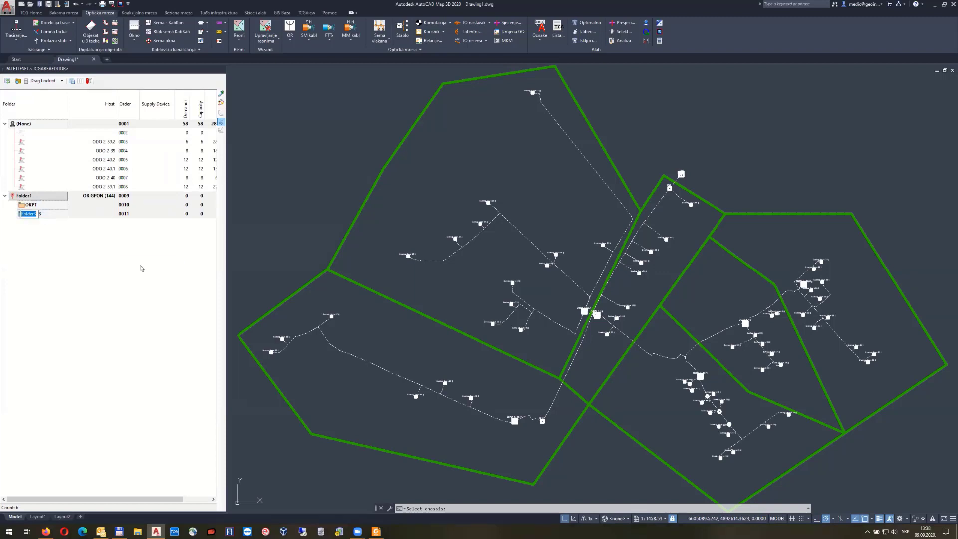
type("OKP2")
key("Return")
Move the ODO 2-39.2, ODO 2-39 and ODO 2-39.1 areas into folder OKP1
left_click(22, 142)
left_click(61, 80)
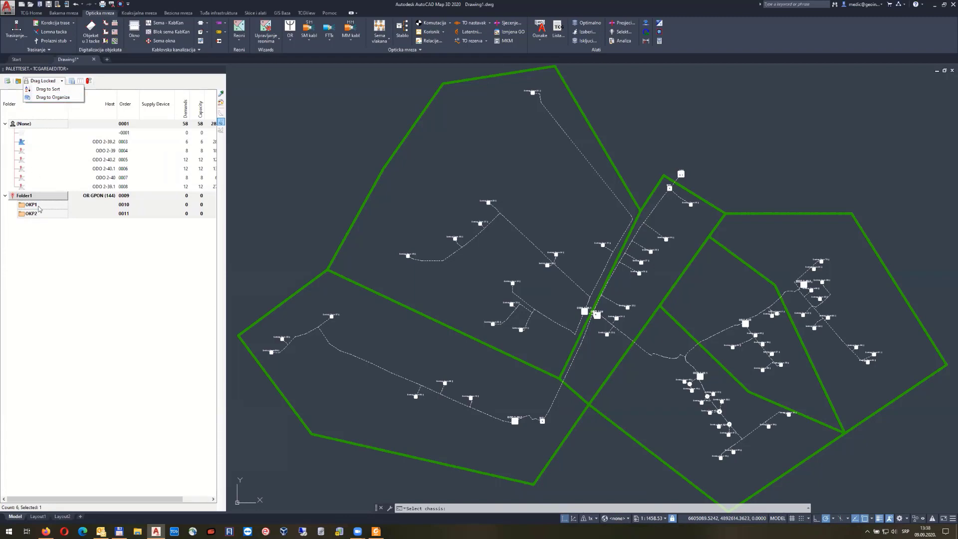
left_click(53, 98)
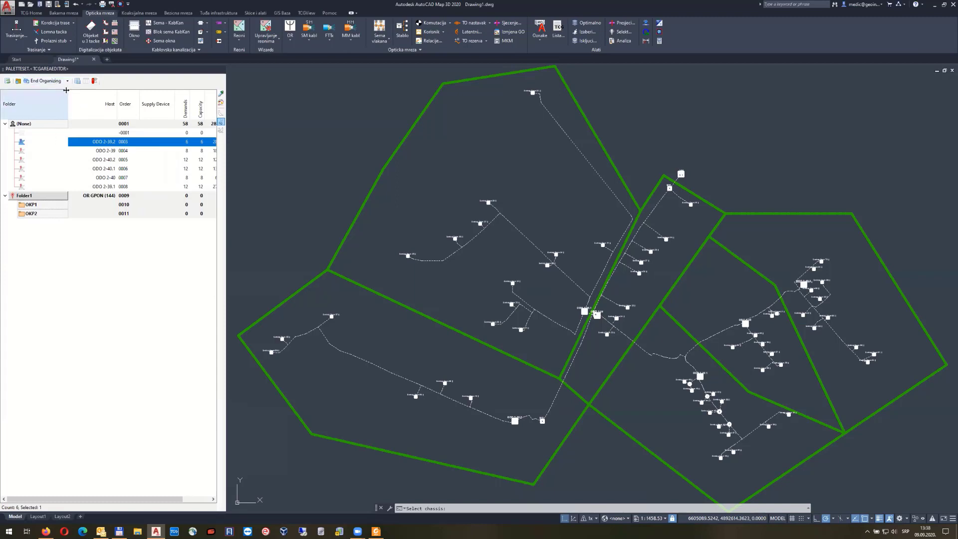
left_click(23, 151, "ctrl")
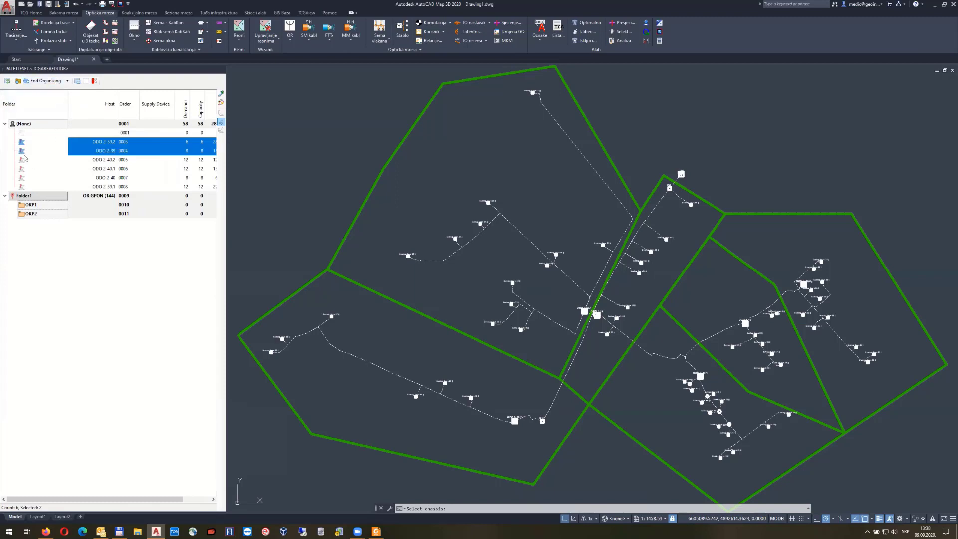
left_click(24, 186, "ctrl")
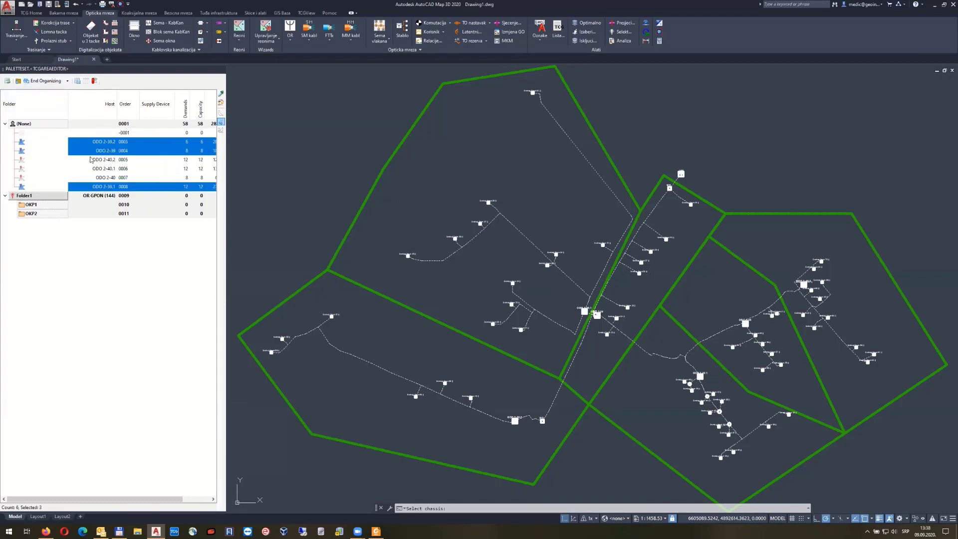
left_click_drag(22, 143, 50, 209)
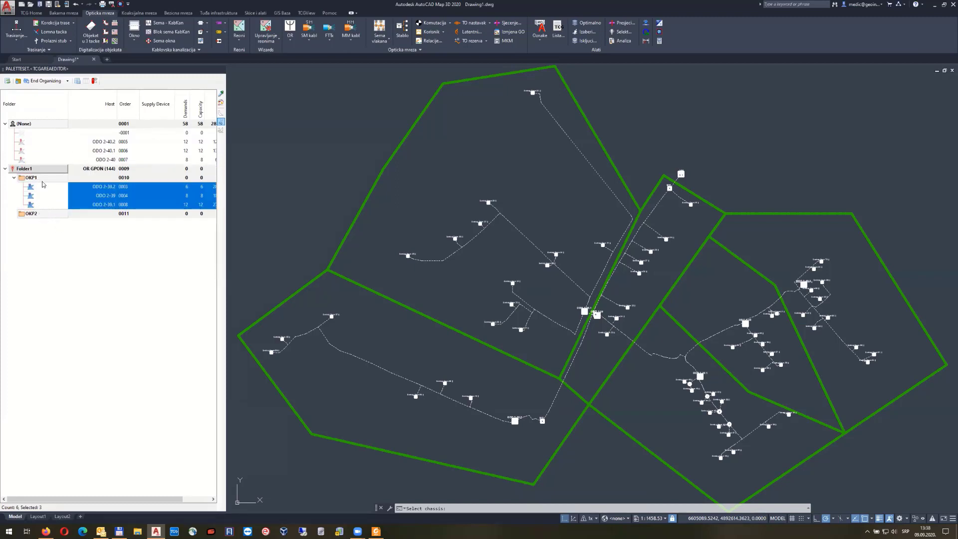
Select folder OKP2 and bring up its Izmeni options
left_click(34, 214)
right_click(35, 214)
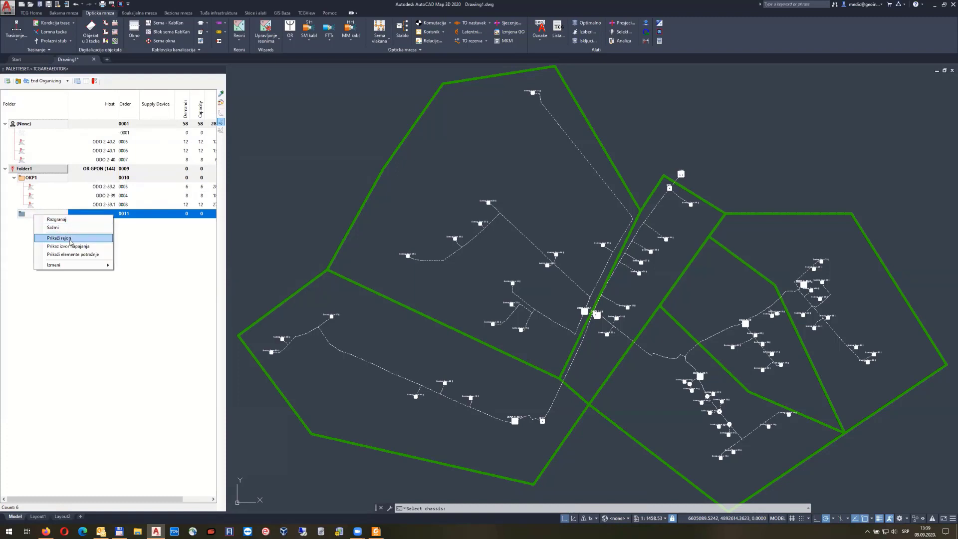
mouse_move(75, 265)
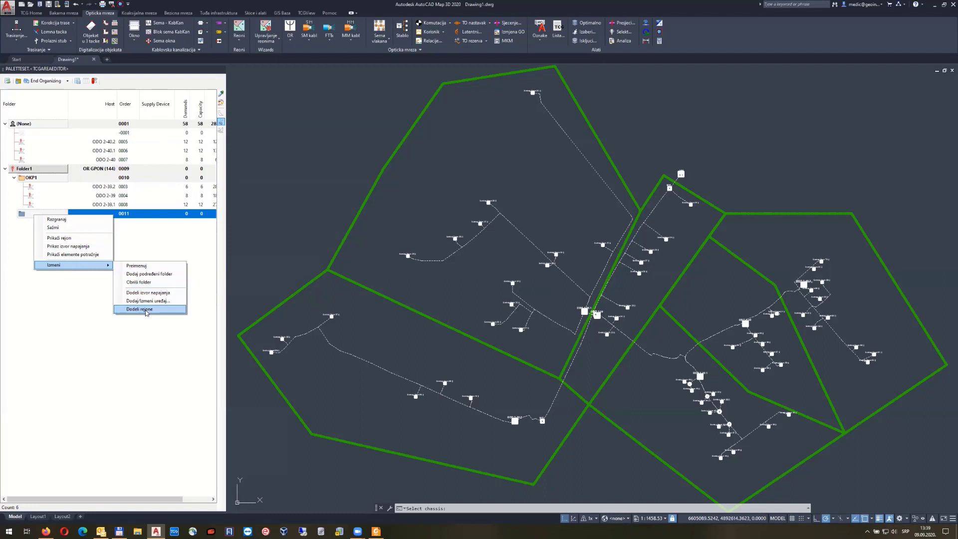
Assign the three eastern service areas to folder OKP2
left_click(139, 309)
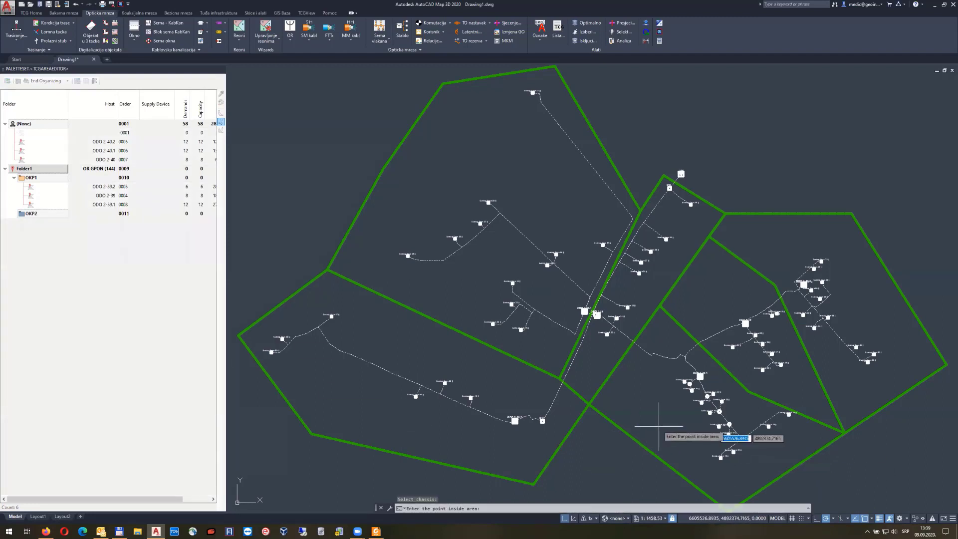
left_click(738, 329)
left_click(792, 275)
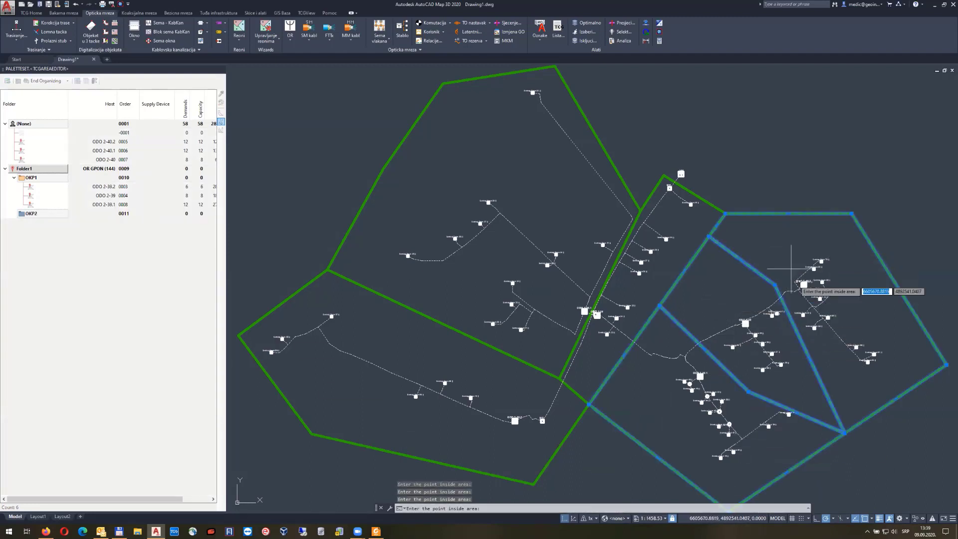
right_click(789, 292)
left_click(474, 280)
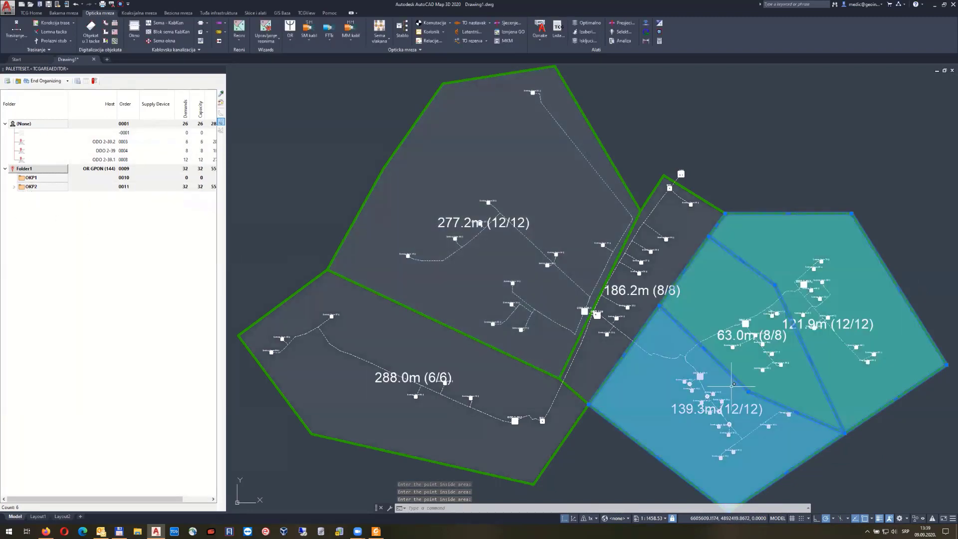
End organizing and assign the three western areas to OKP1, giving it 26 demands
right_click(29, 180)
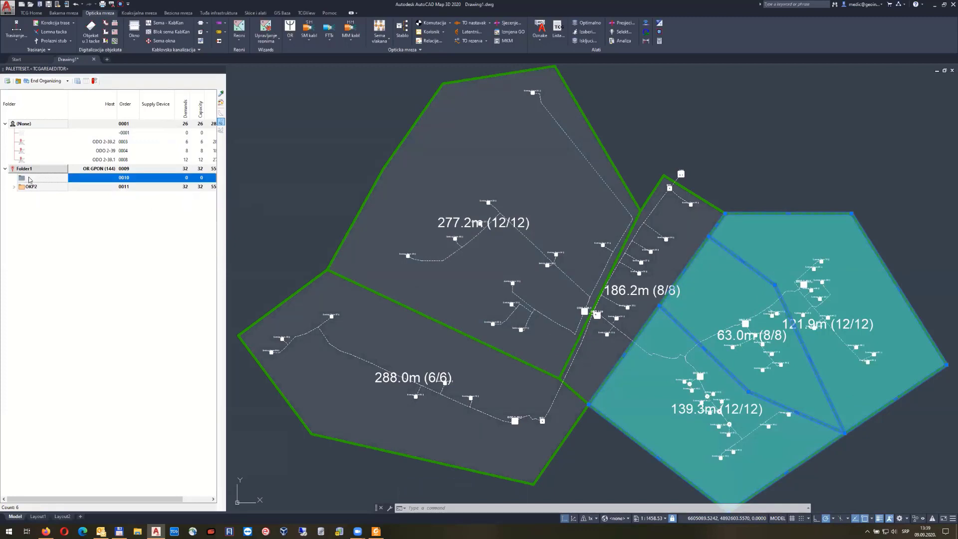
left_click(17, 82)
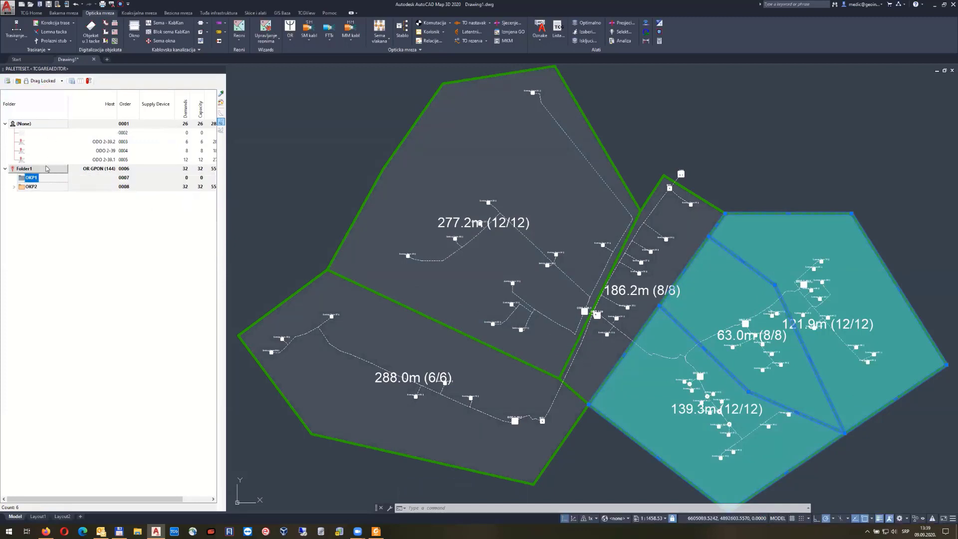
right_click(33, 179)
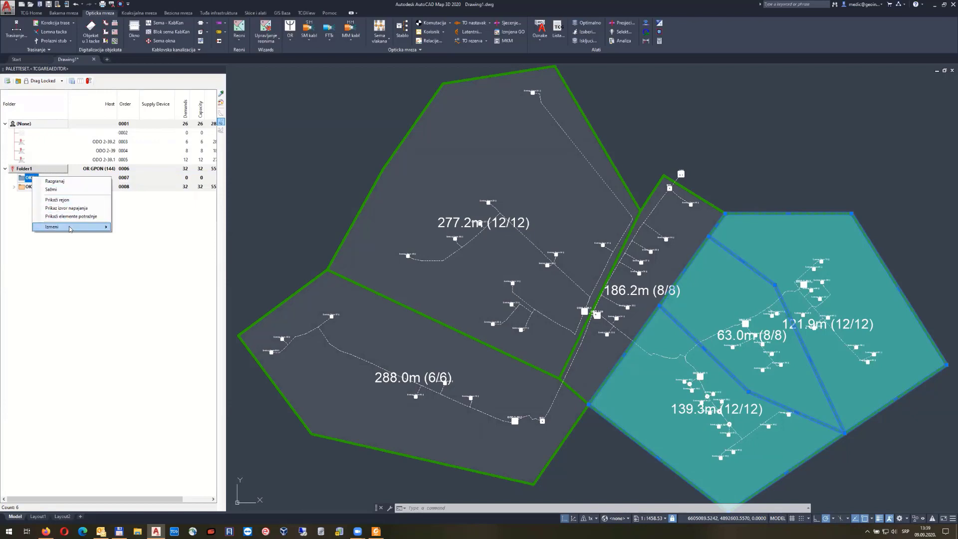
mouse_move(70, 227)
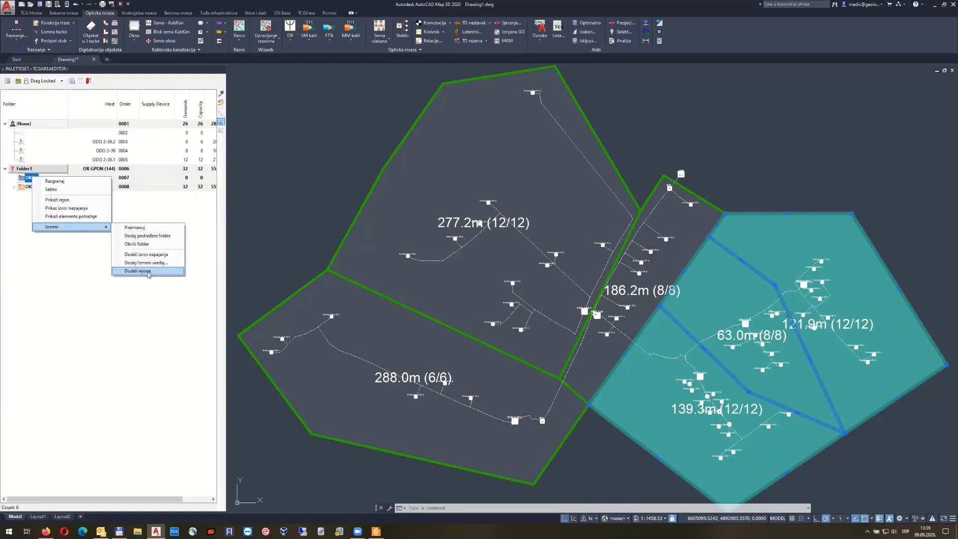
left_click(148, 272)
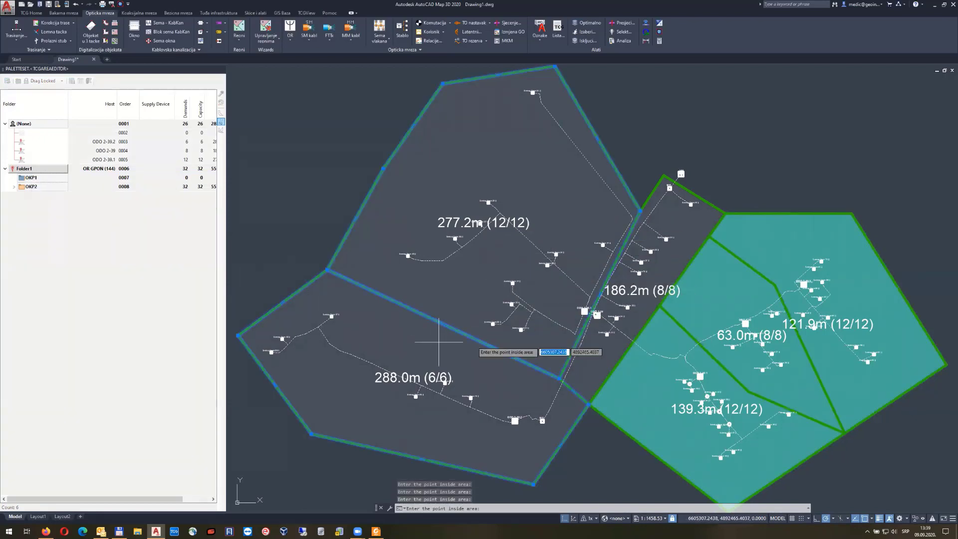
left_click(627, 308)
right_click(626, 308)
left_click(475, 283)
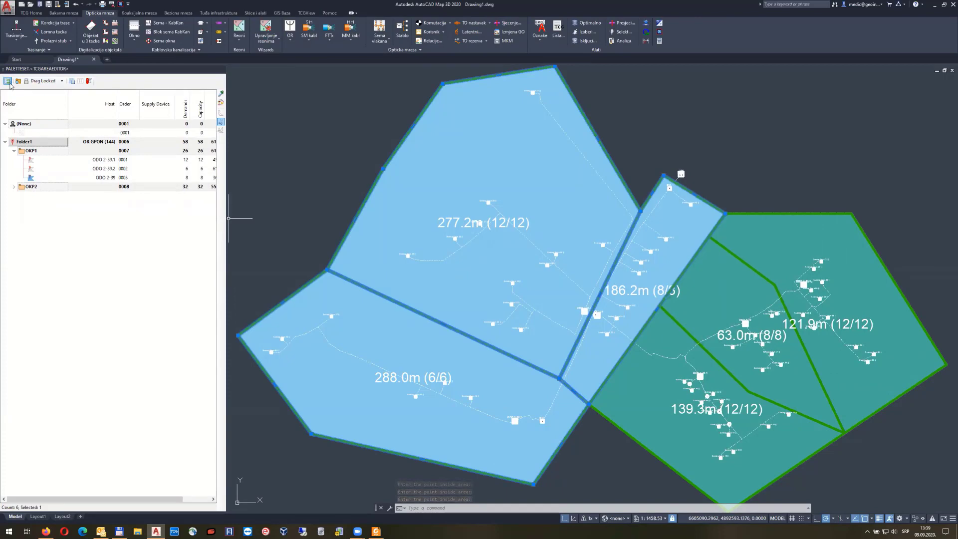
Turn off the service-area hatching and cable-length labels
left_click(346, 160)
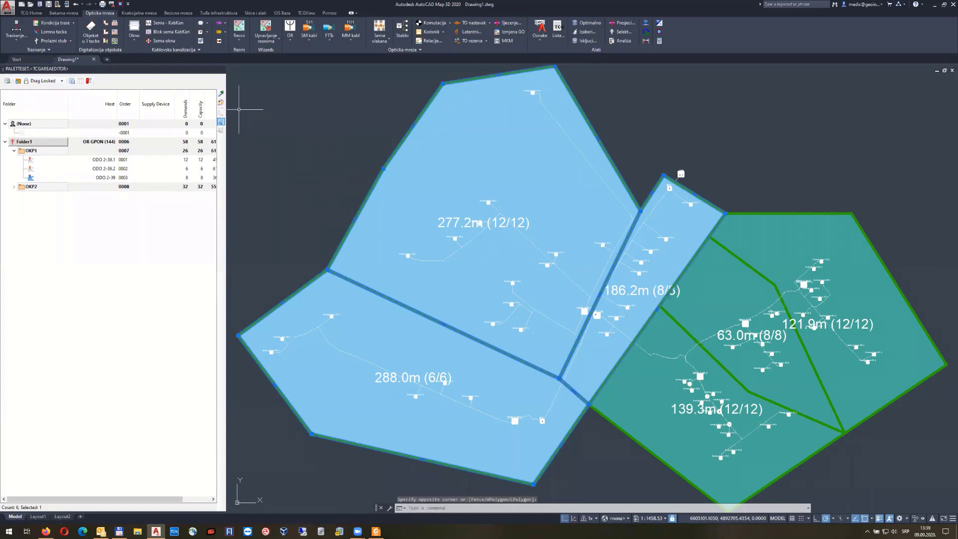
left_click(221, 103)
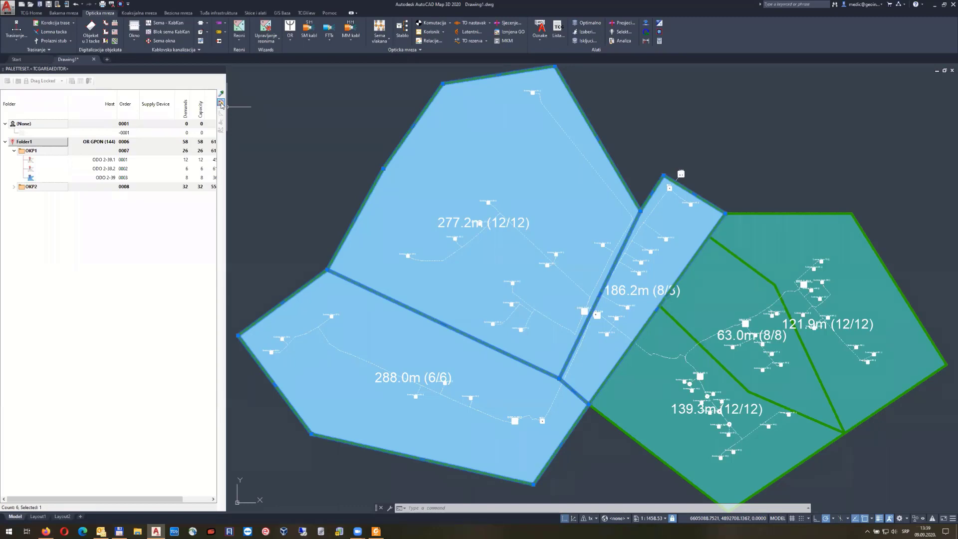
left_click(221, 103)
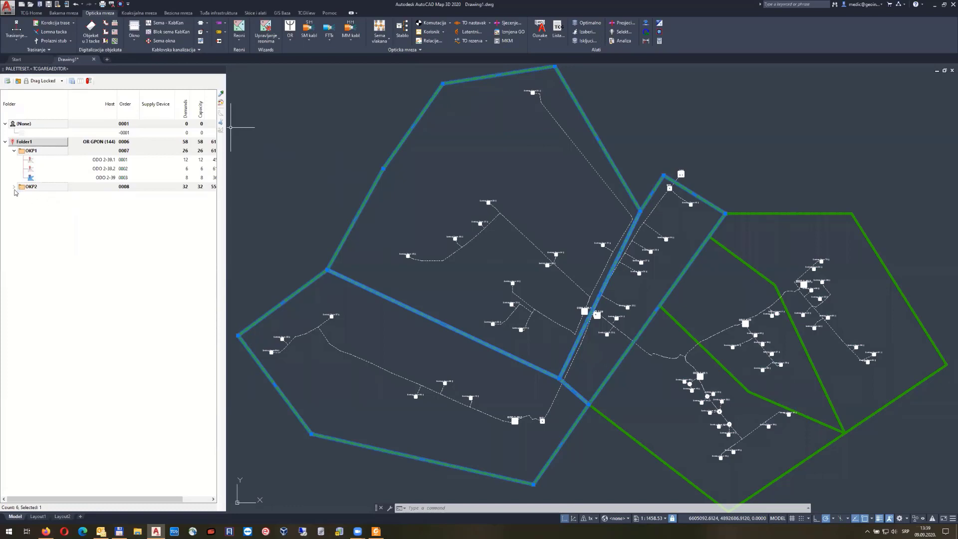
Expand OKP2 to list ODO 2-40.1, ODO 2-40 and ODO 2-40.2, then deselect everything
left_click(14, 187)
left_click(307, 173)
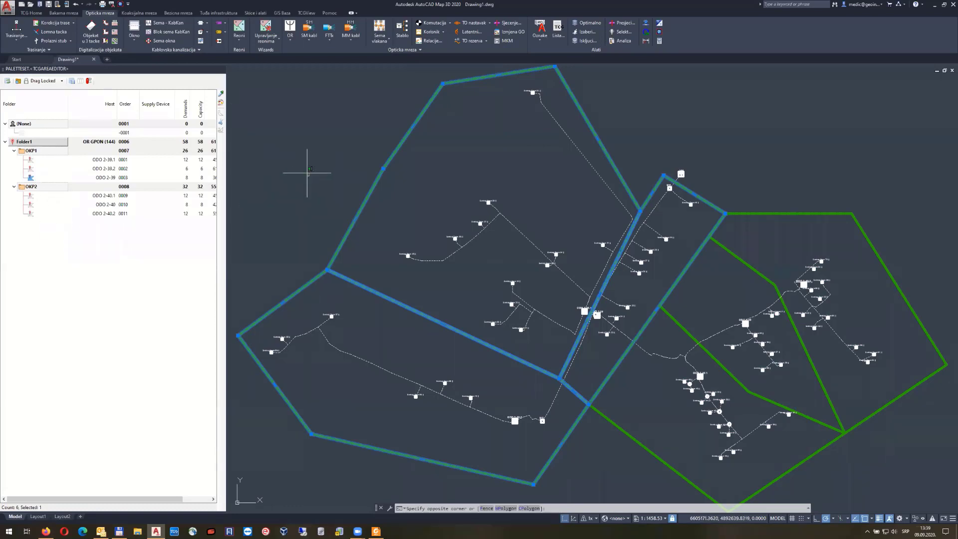
left_click(301, 165)
scroll(295, 160, "down", 2)
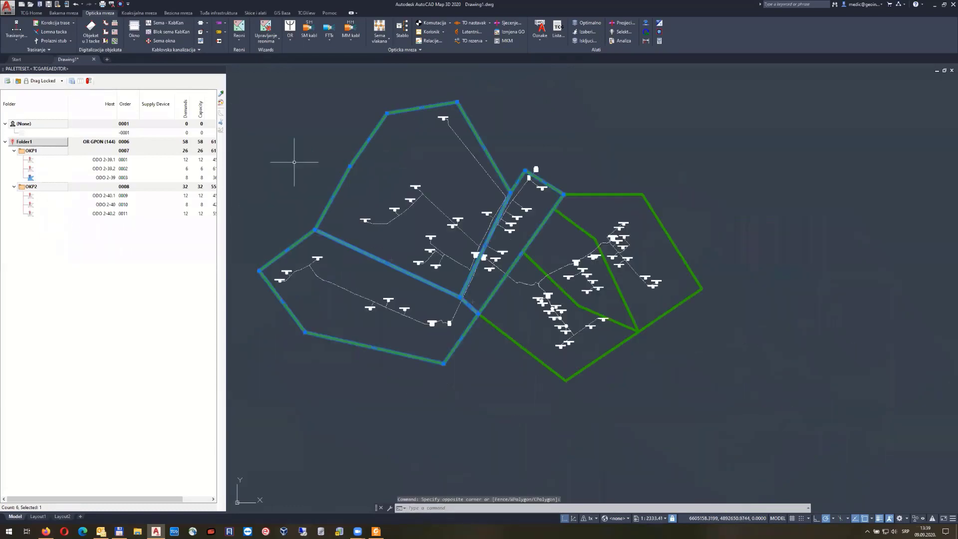
middle_click_drag(284, 150, 289, 164)
right_click(289, 167)
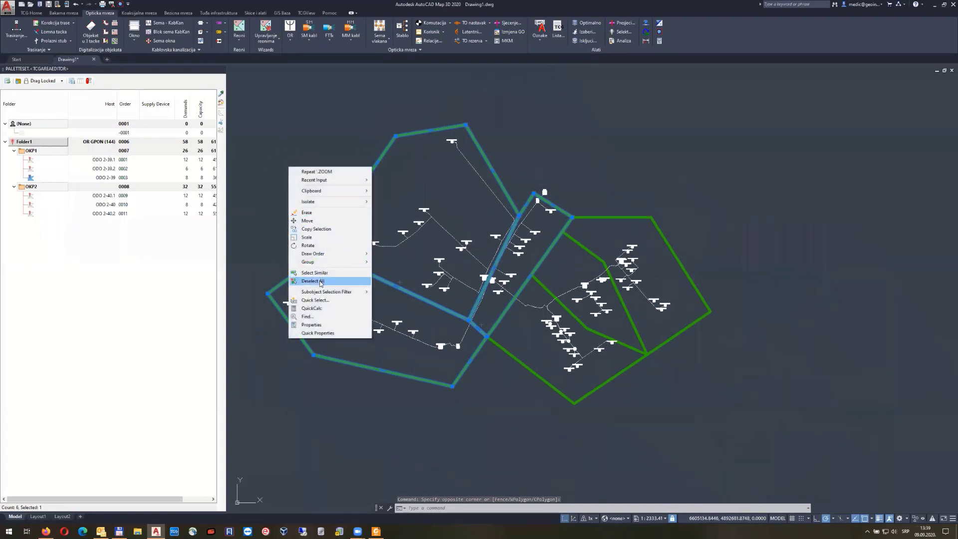
left_click(315, 281)
left_click(31, 152)
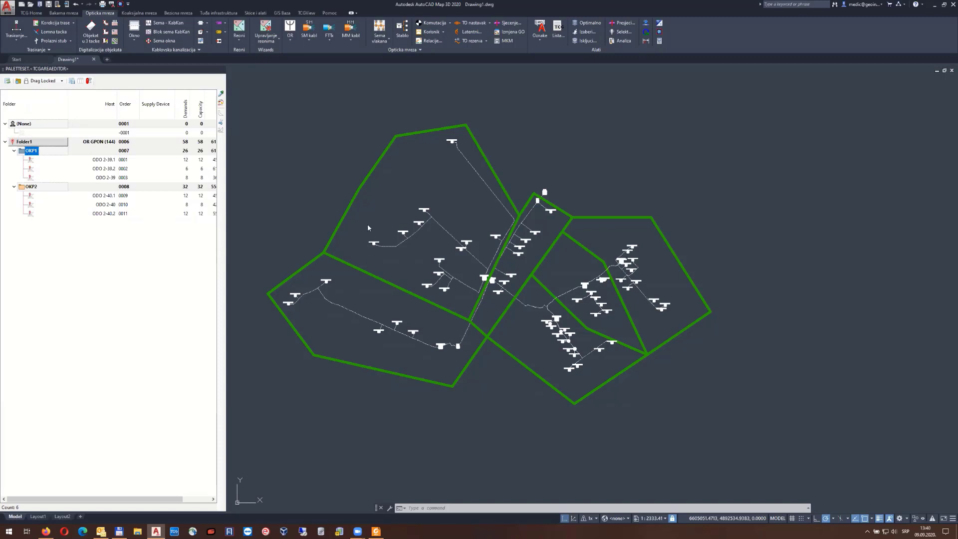
Clear the OKP1 folder selection, zoom to the whole network, and start LSEL from Izaberi
left_click(308, 166)
left_click(308, 166)
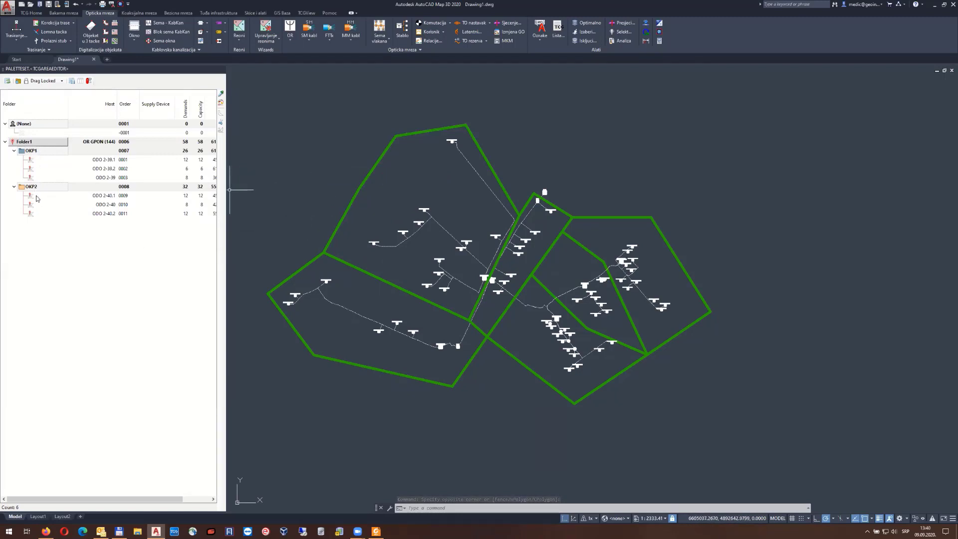
left_click(322, 178)
left_click(297, 162)
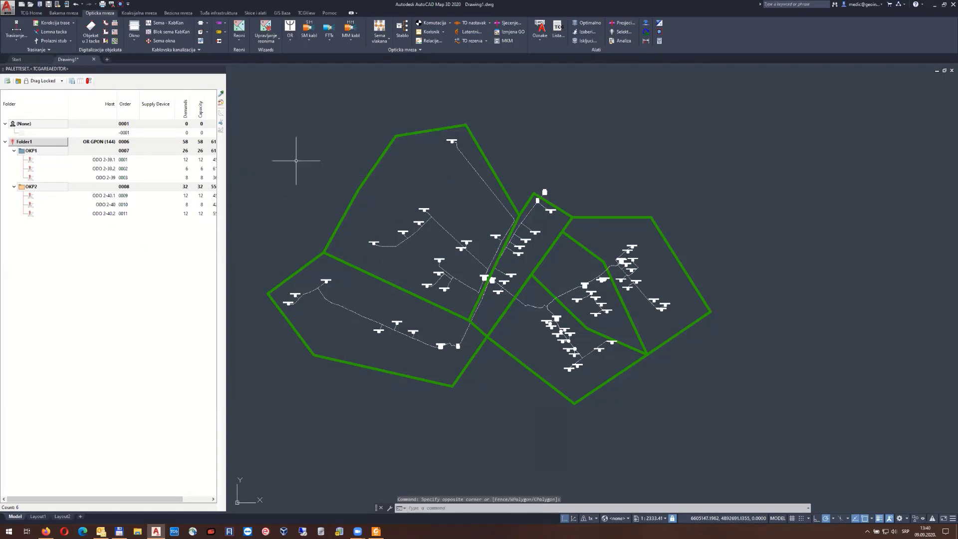
middle_click(296, 161)
middle_click(296, 160)
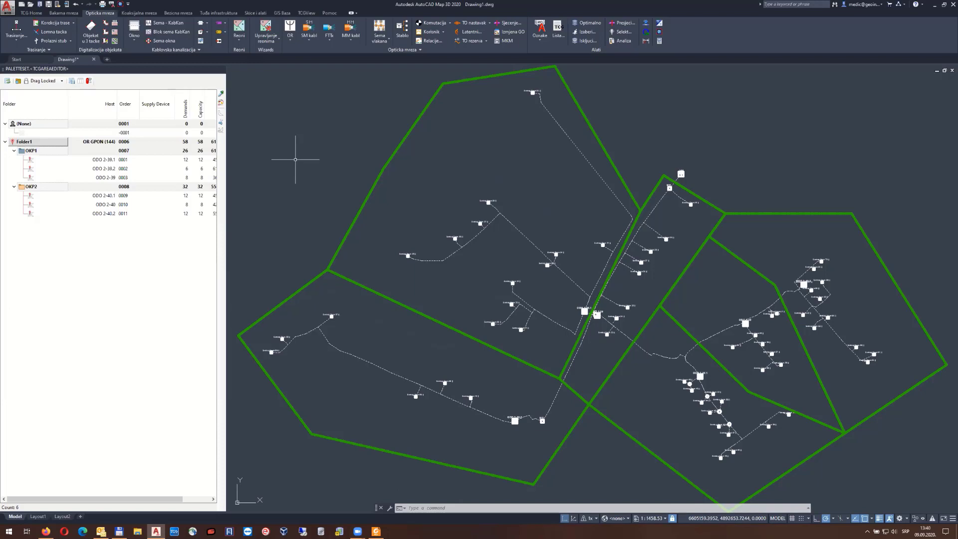
left_click(407, 256)
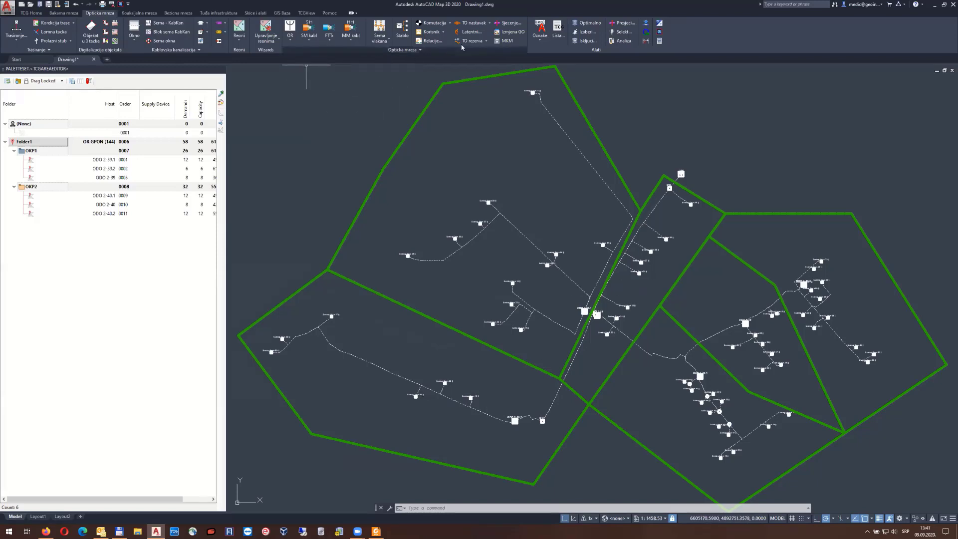
left_click(586, 31)
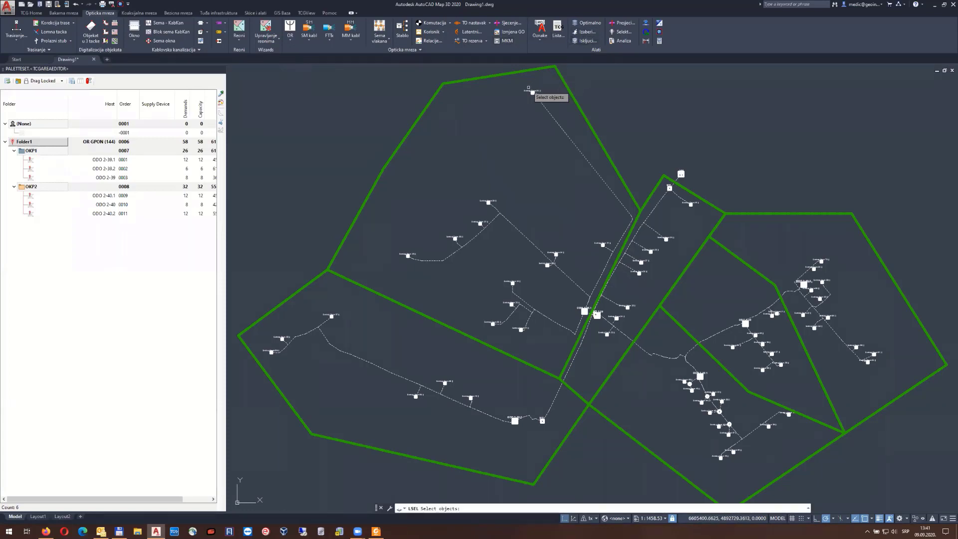
right_click(520, 82)
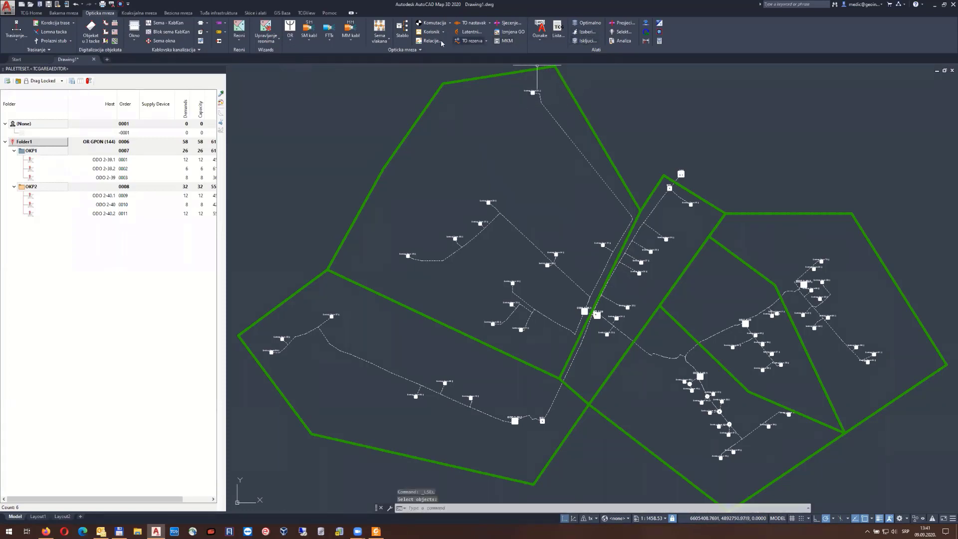
left_click(386, 40)
left_click(394, 54)
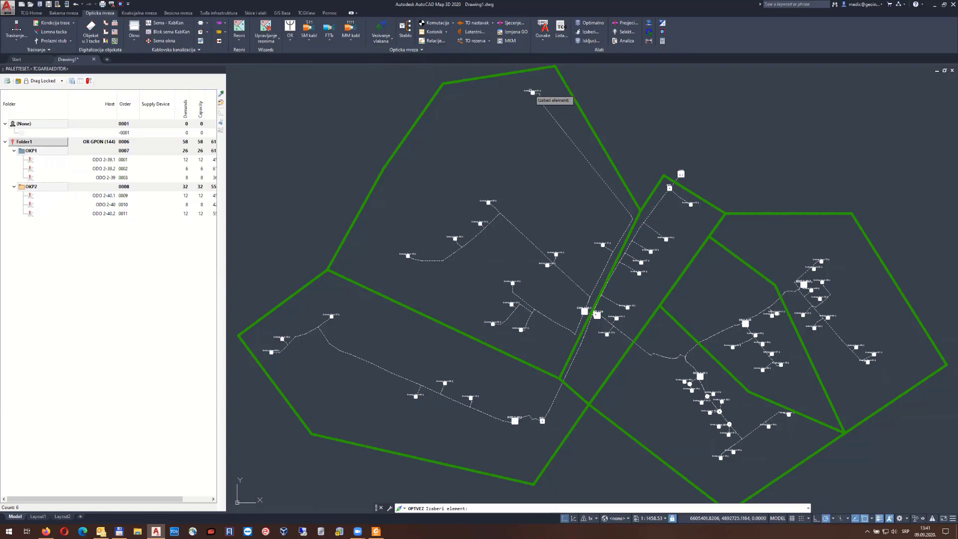
left_click(532, 92)
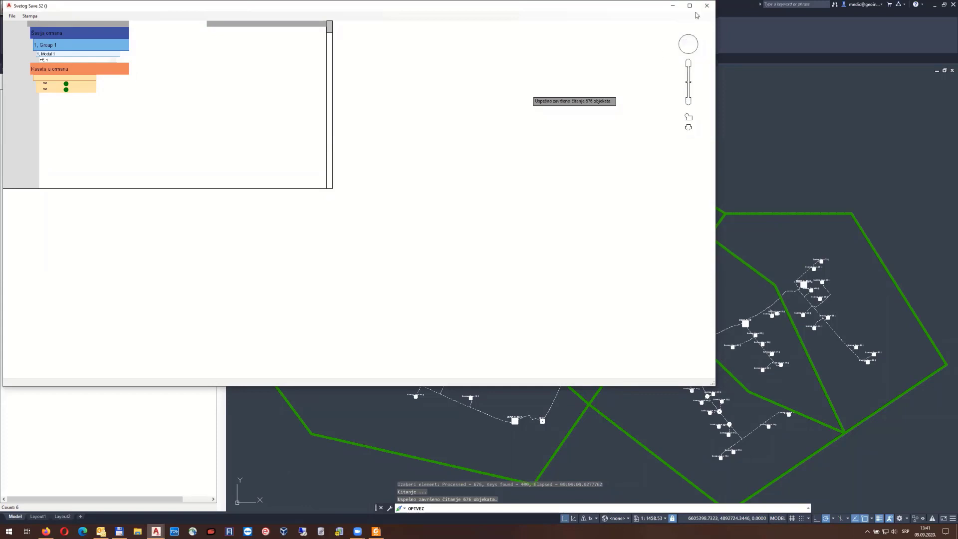
left_click(707, 5)
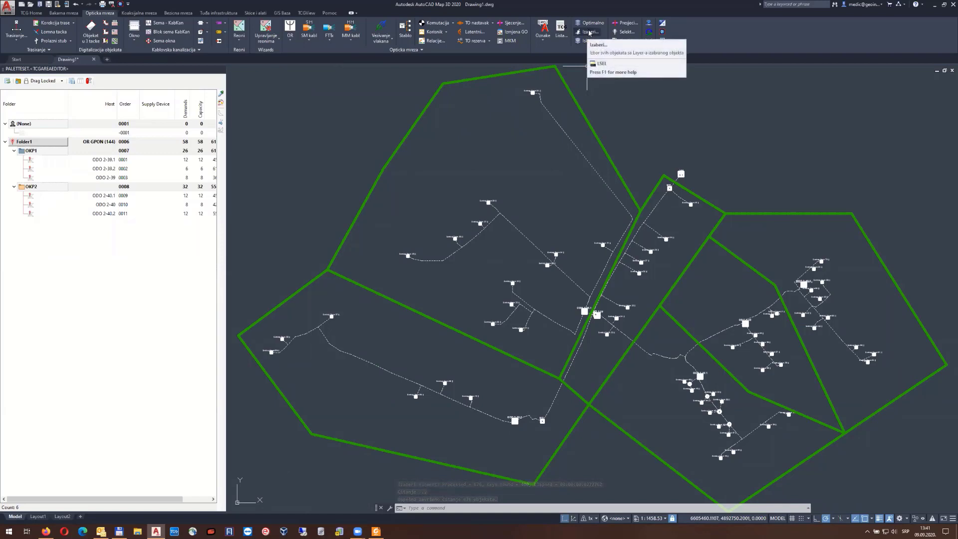
Pick a building block with LSEL to select every building on its layer, then open the OR list
left_click(589, 33)
left_click(527, 92)
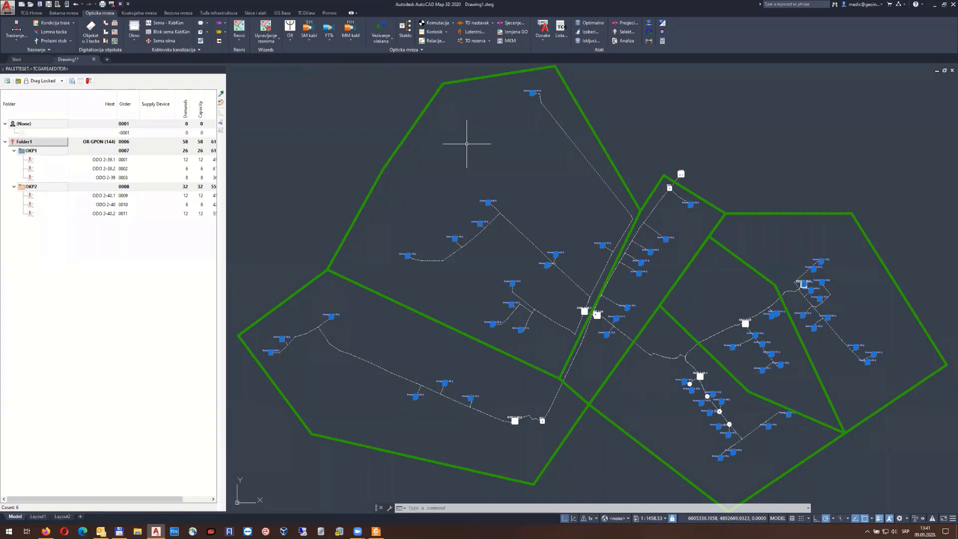
left_click(293, 41)
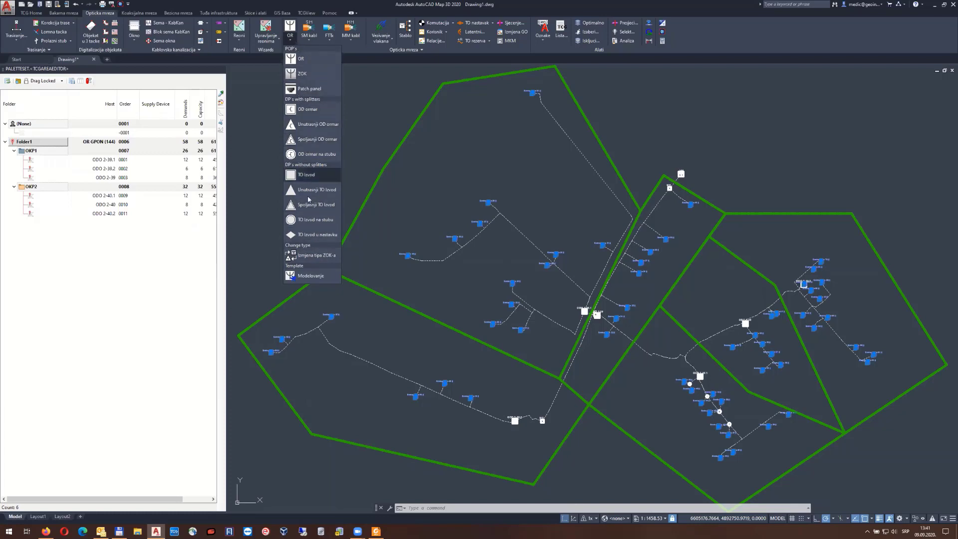
Load the NID6.cpf template from ODF_FCP_Template into the Kopiranje strukture wizard
left_click(310, 278)
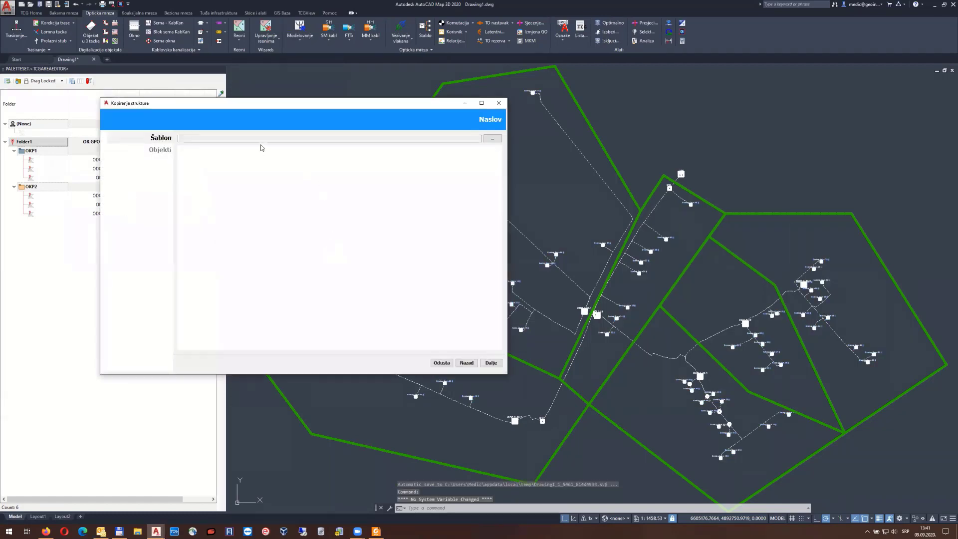
left_click(492, 138)
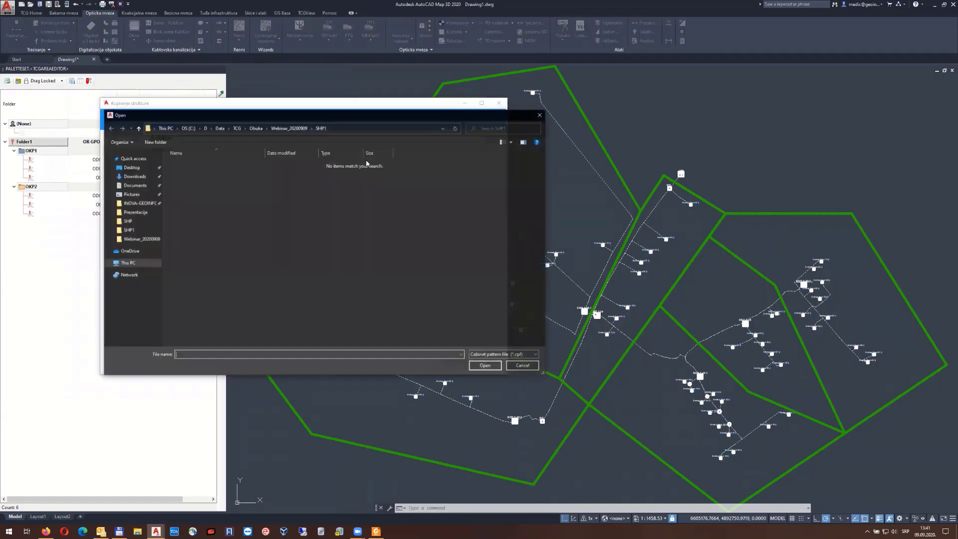
left_click(254, 130)
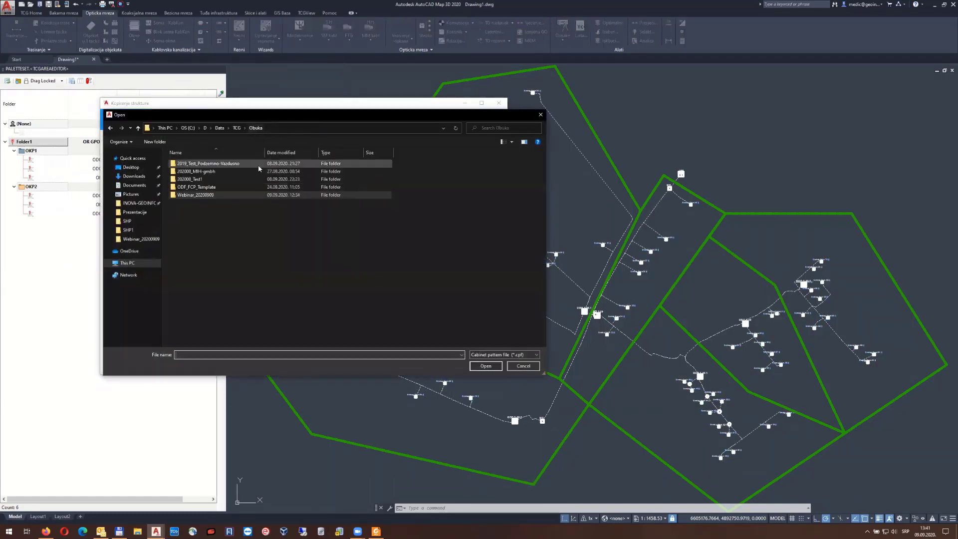
double_click(220, 188)
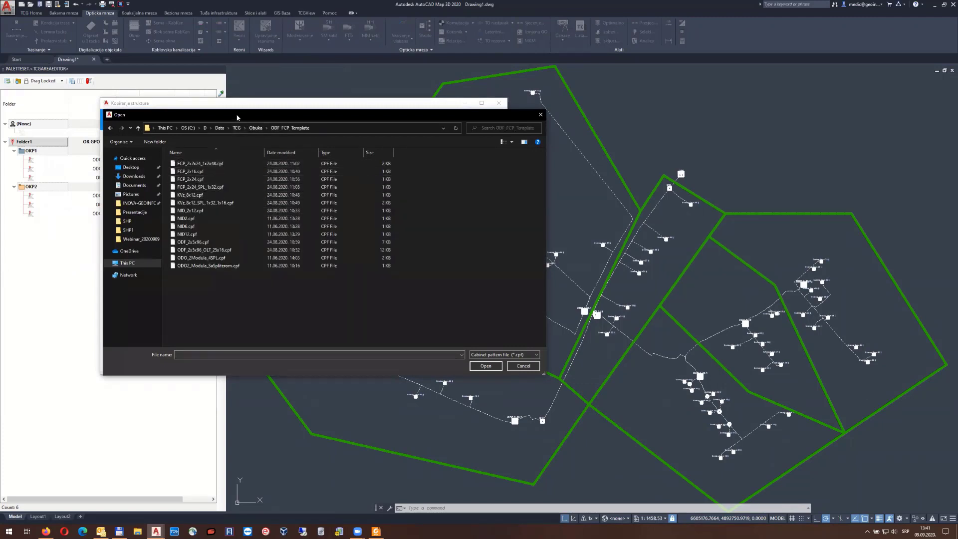
left_click_drag(238, 117, 190, 86)
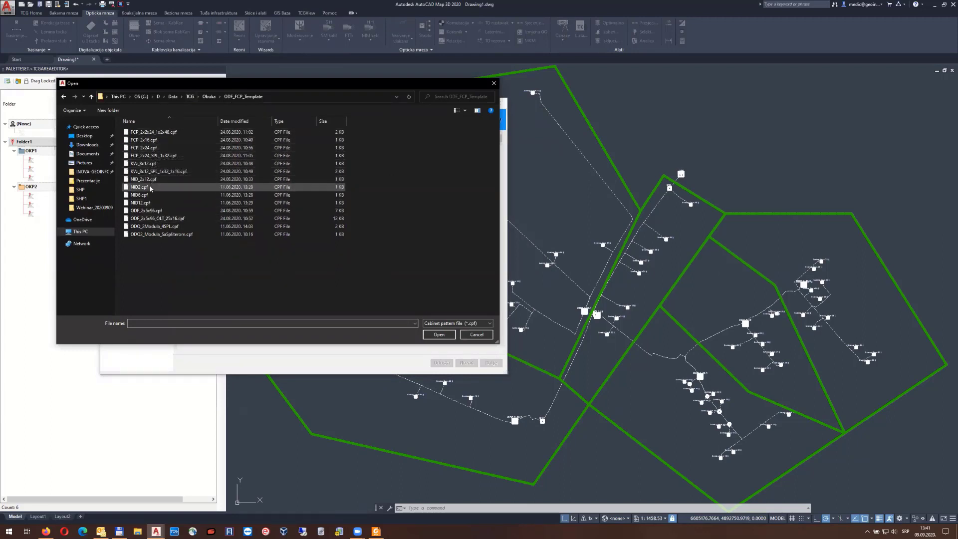
left_click(138, 196)
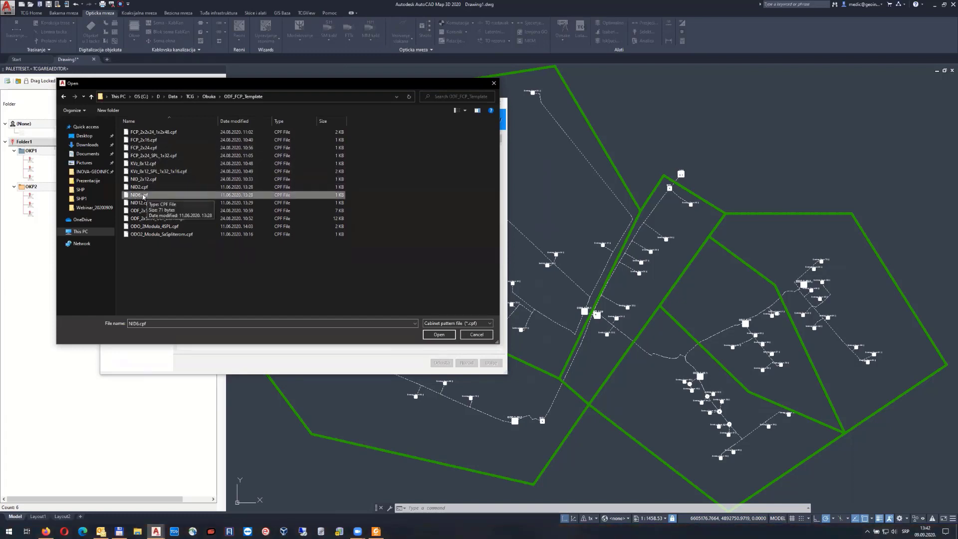
left_click(440, 334)
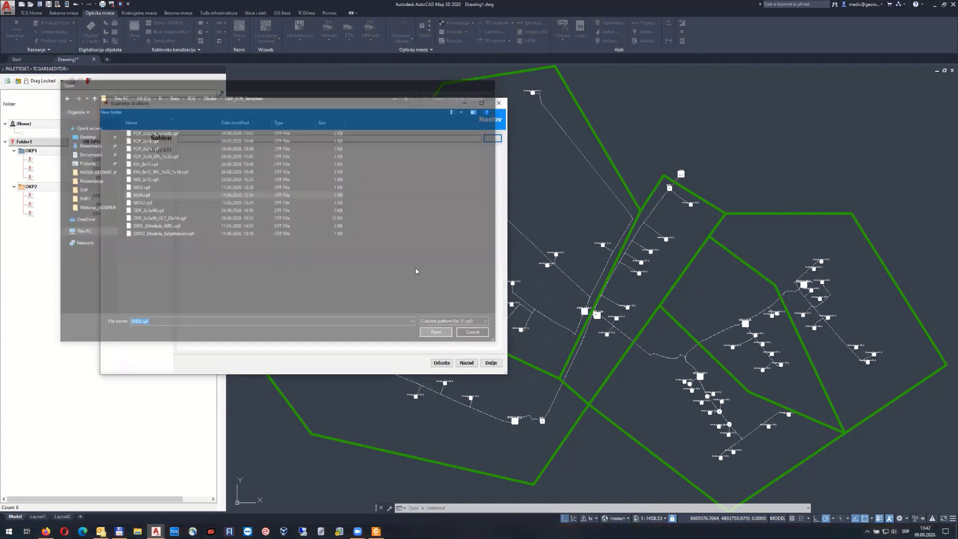
Commit the NID6 pattern to all 58 selected building objects
scroll(419, 286, "up", 3)
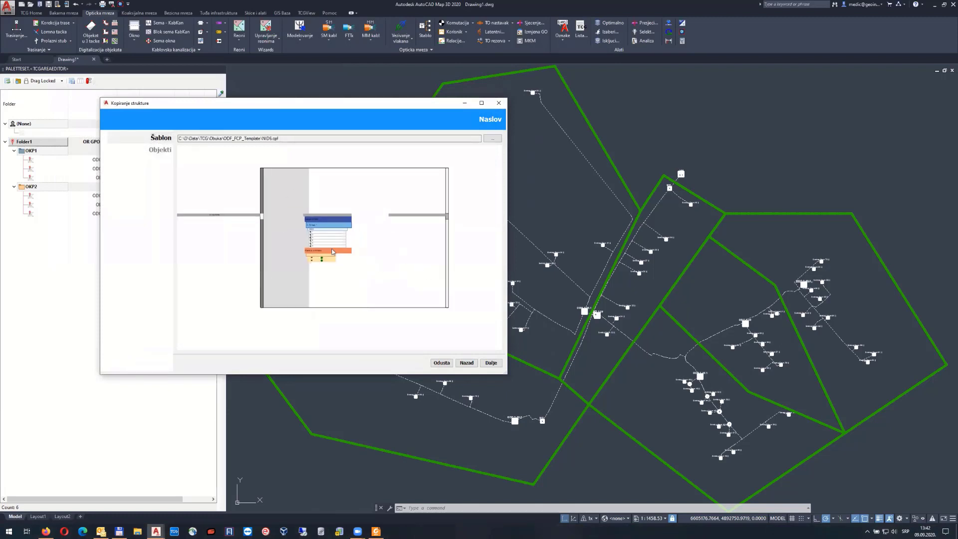
left_click(490, 368)
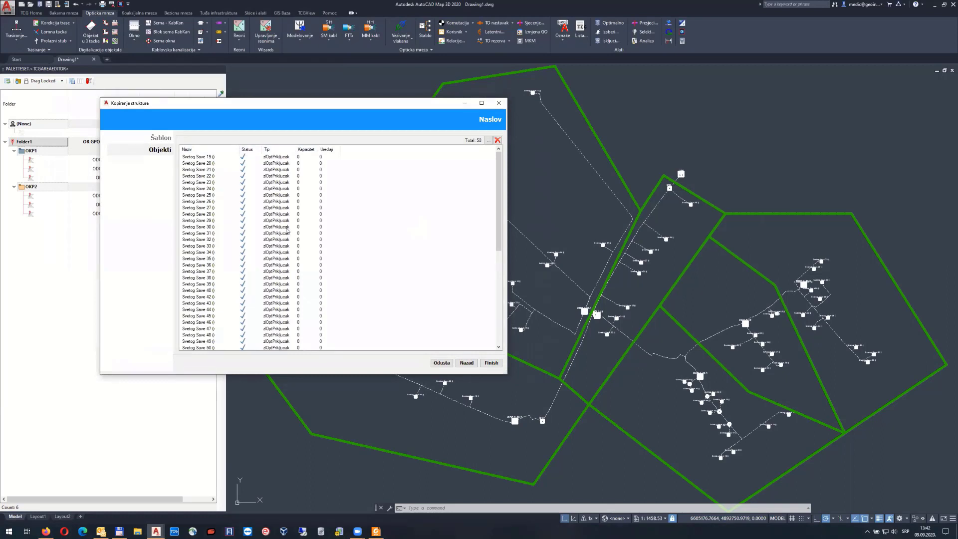
scroll(287, 231, "down", 9)
scroll(294, 236, "up", 9)
left_click(492, 364)
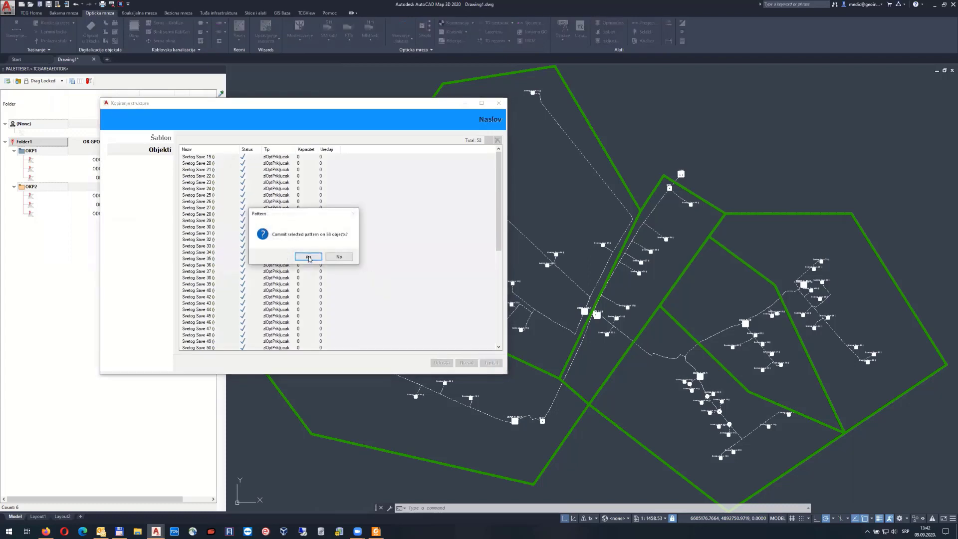
left_click(309, 257)
left_click(401, 31)
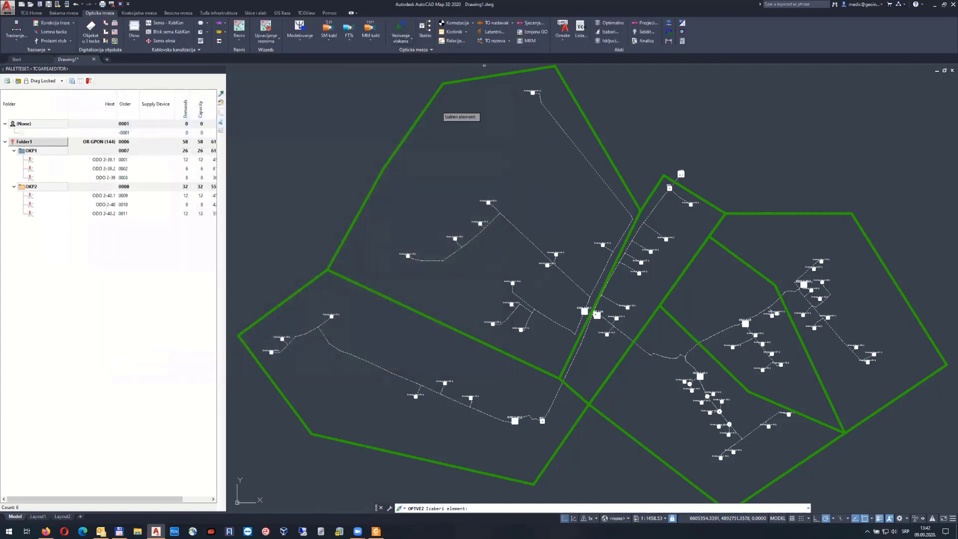
left_click(532, 93)
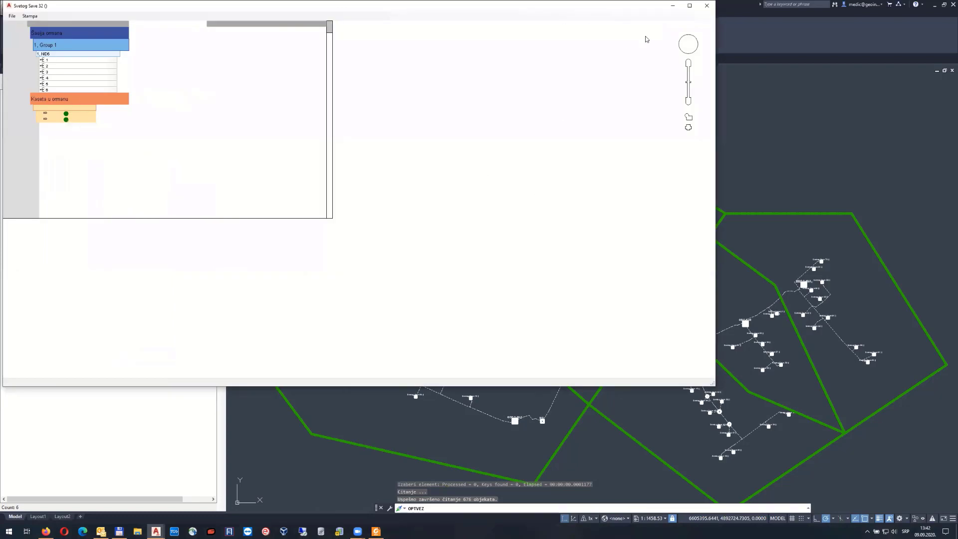
left_click(707, 6)
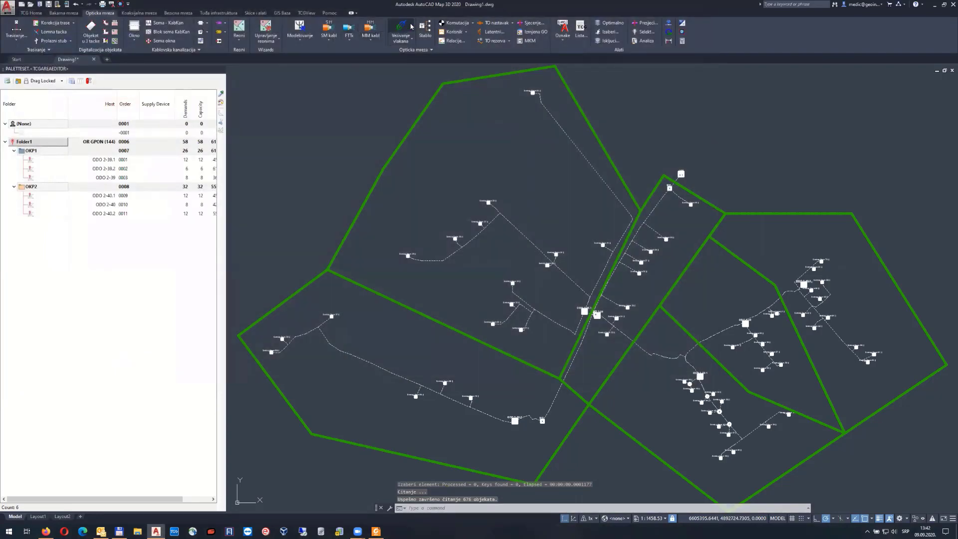
left_click(413, 26)
scroll(558, 256, "up", 4)
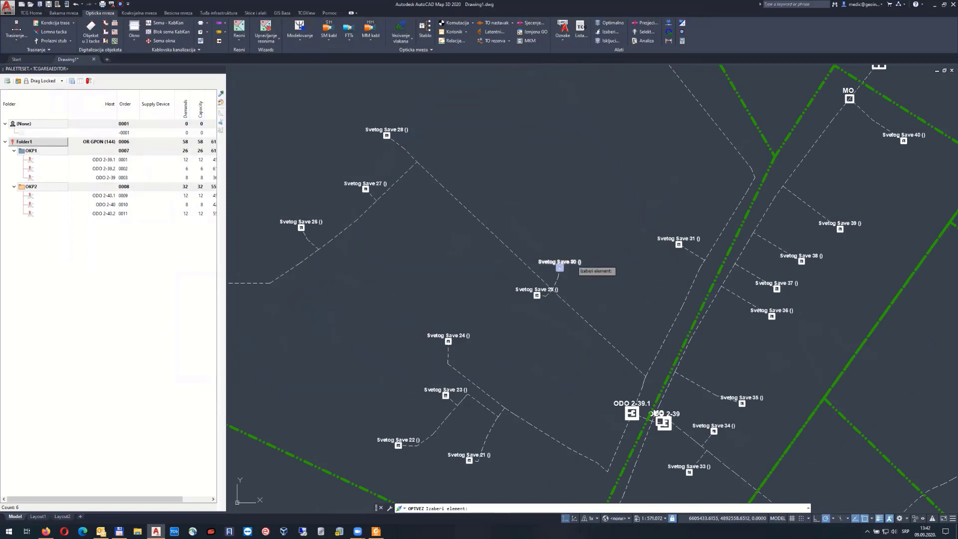
left_click(560, 267)
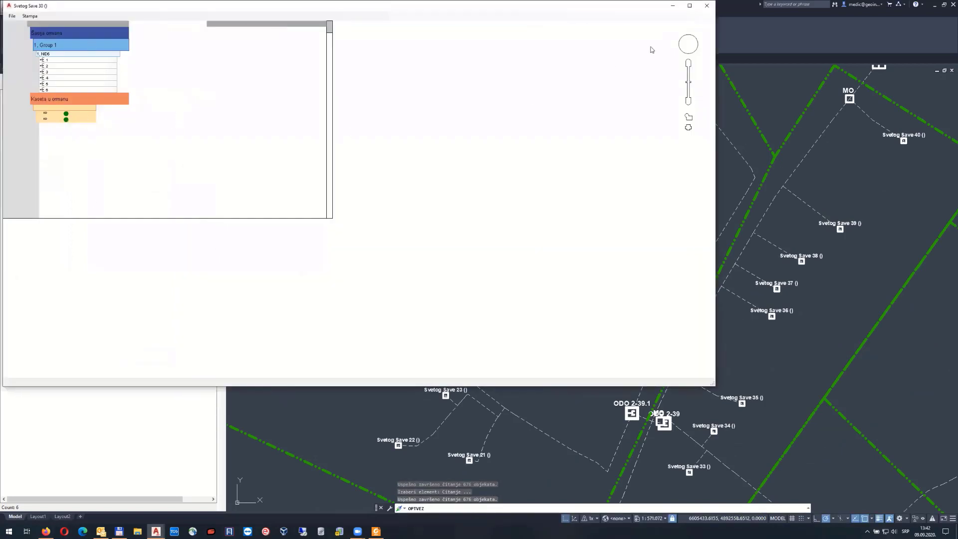
left_click(706, 6)
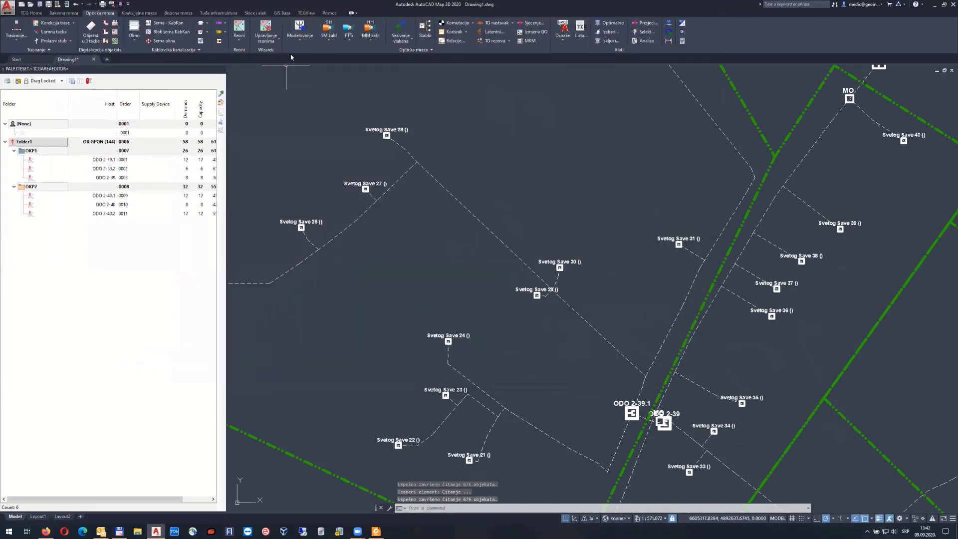
scroll(537, 242, "down", 5)
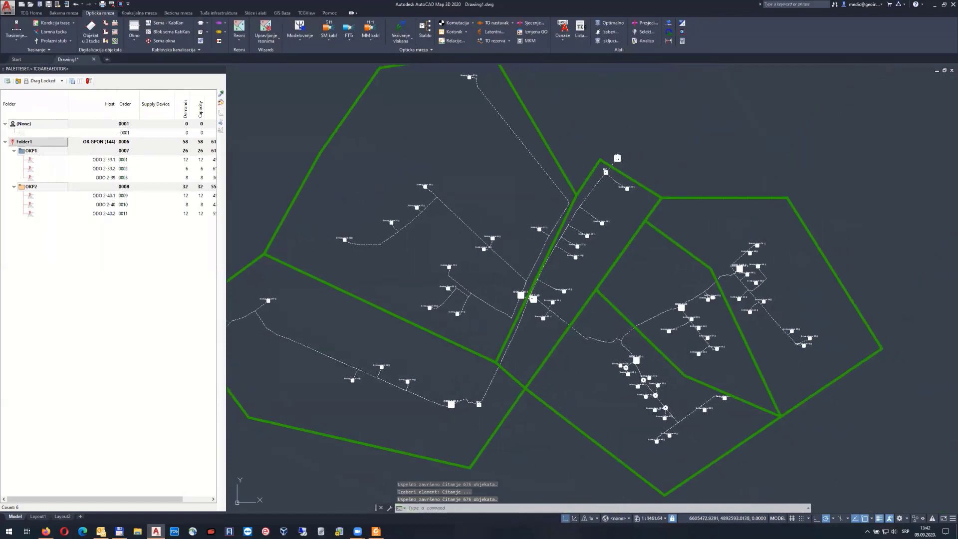
key("Return")
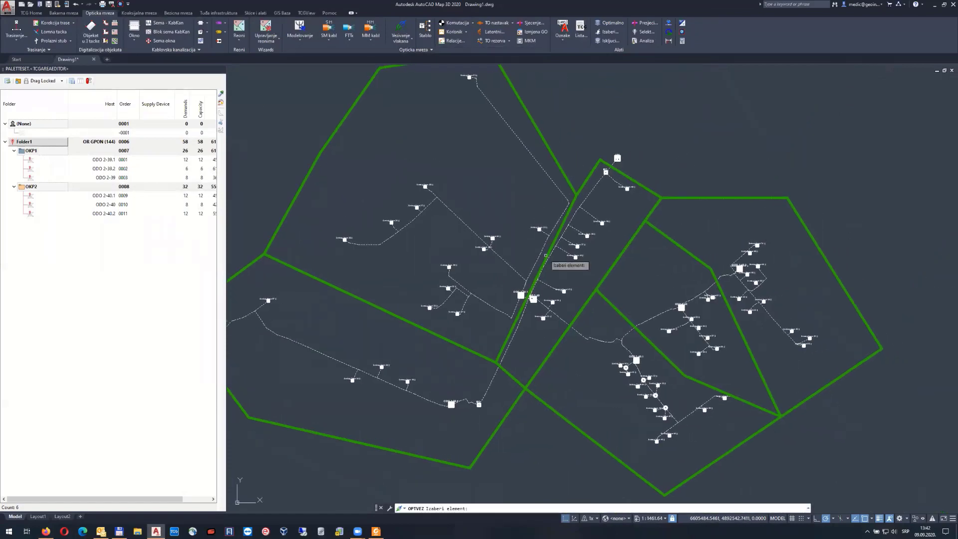
left_click(520, 294)
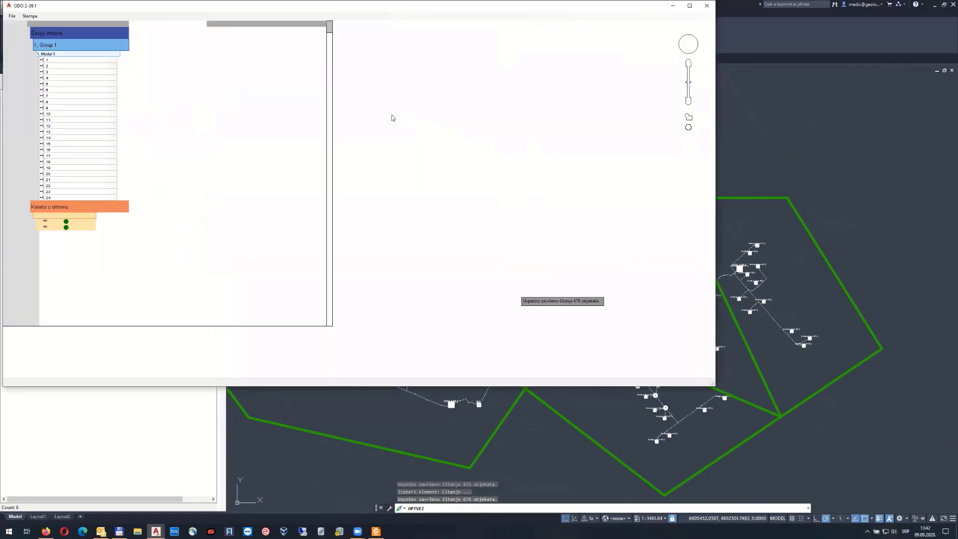
key("Escape")
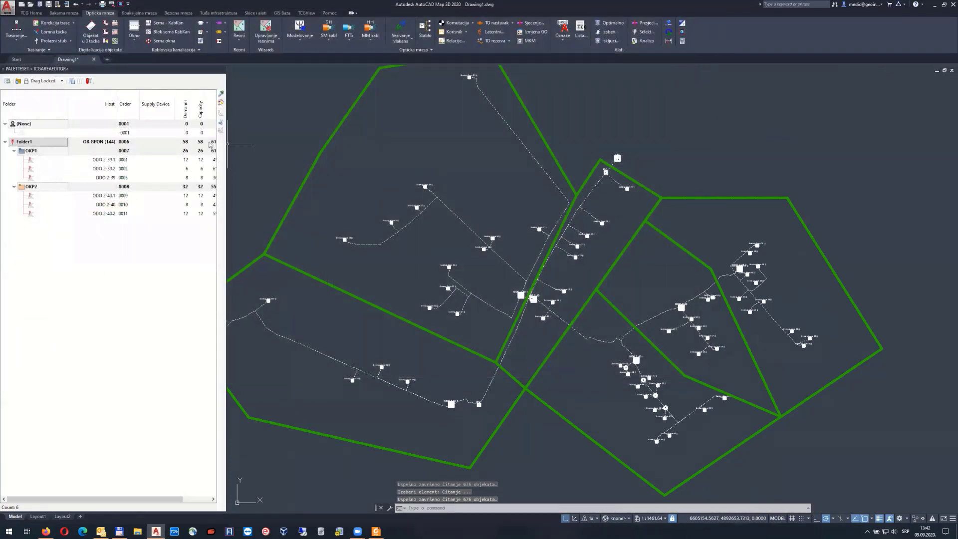
Select the six linked ODO cabinets and commit the FCP_2x24.cpf pattern to them
left_click(609, 31)
left_click(520, 295)
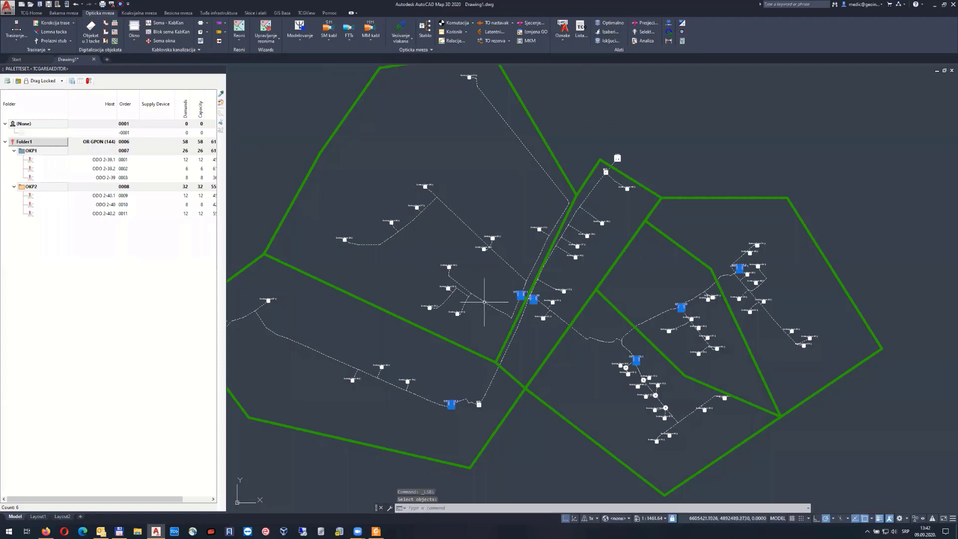
left_click(301, 33)
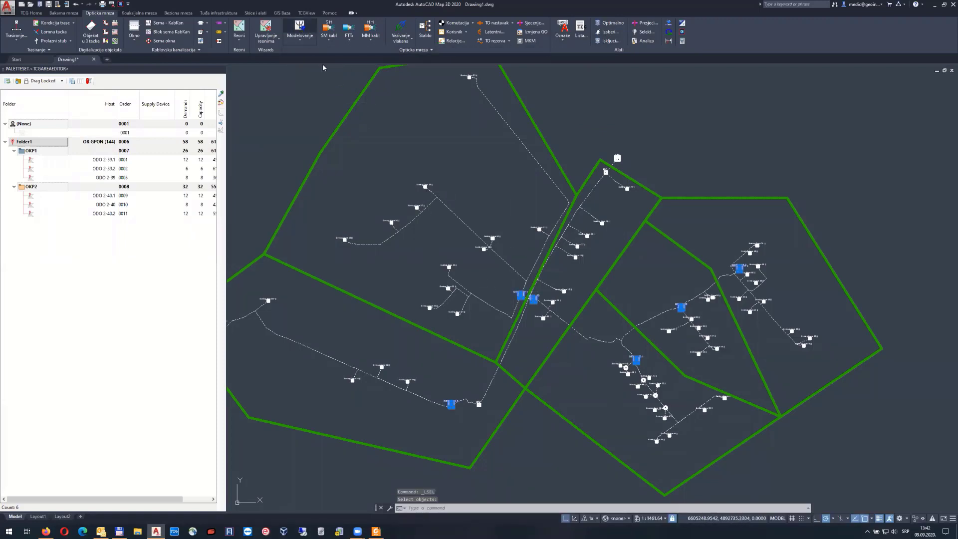
left_click(490, 139)
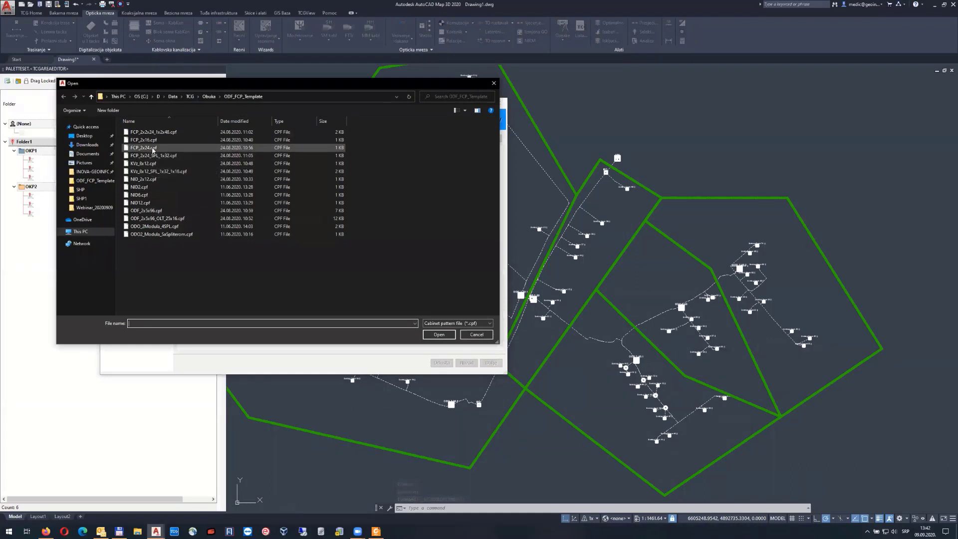
double_click(153, 148)
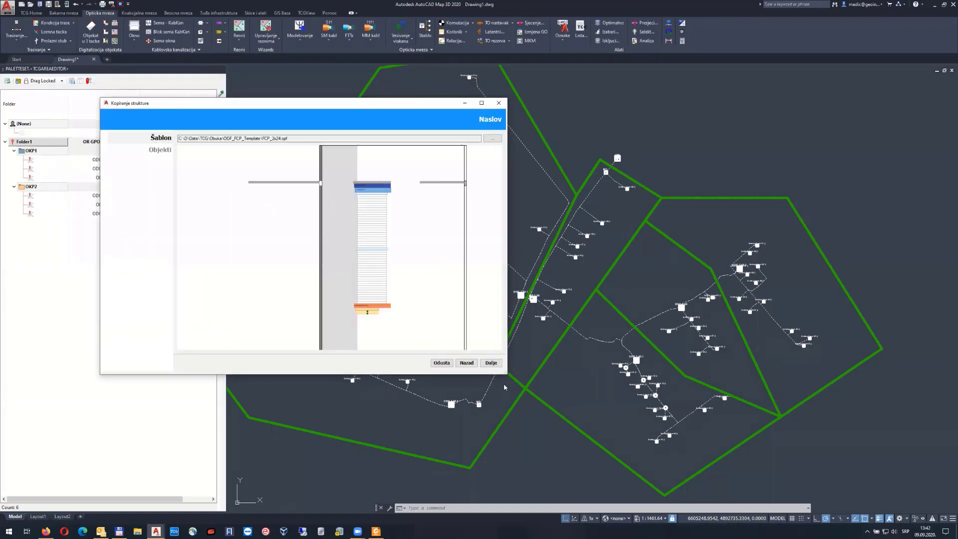
left_click(491, 363)
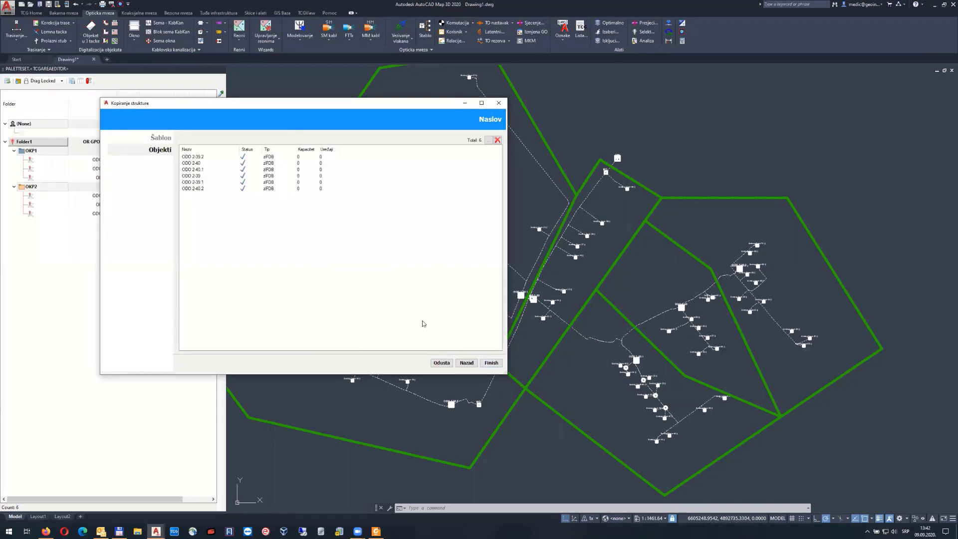
left_click(493, 363)
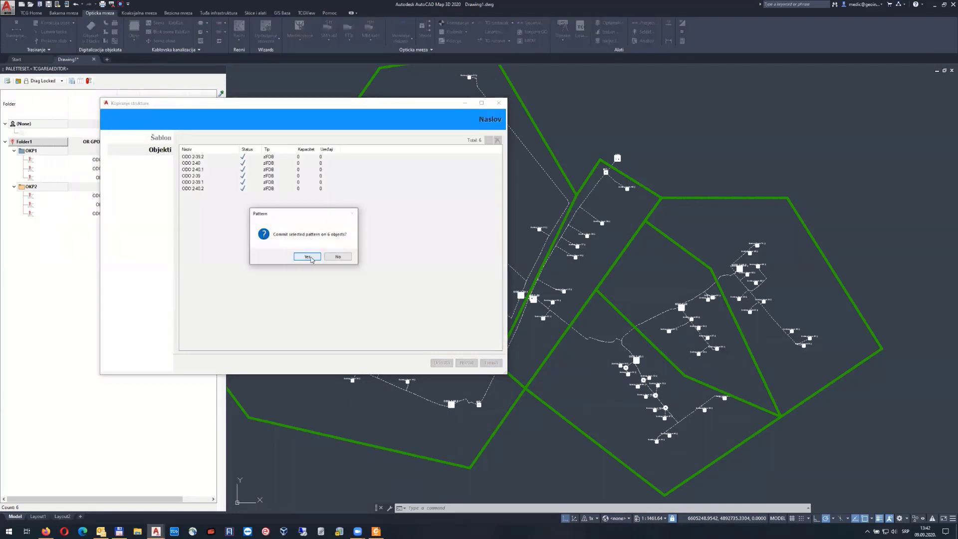
left_click(307, 256)
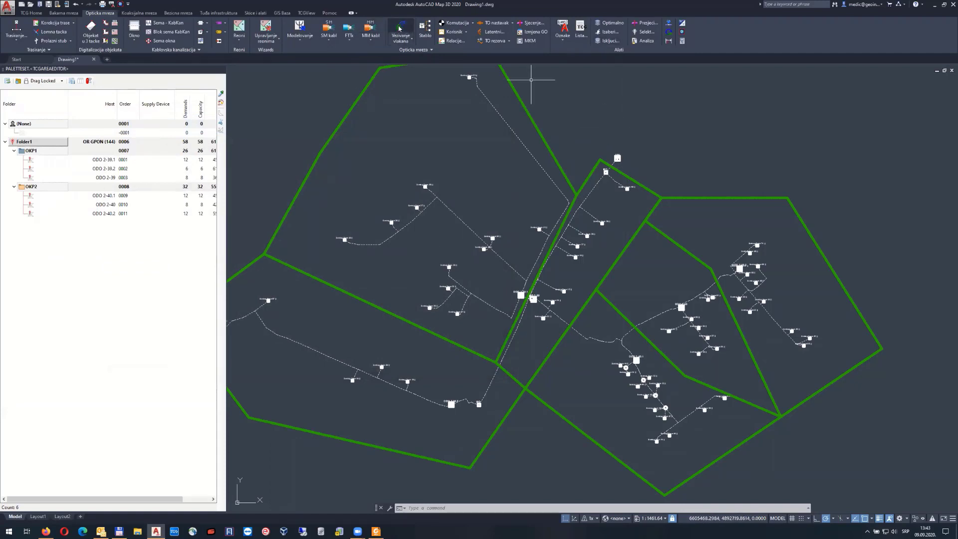
Load the ODF_2x5x96.cpf template into the structure copying wizard and inspect its modules
left_click(301, 30)
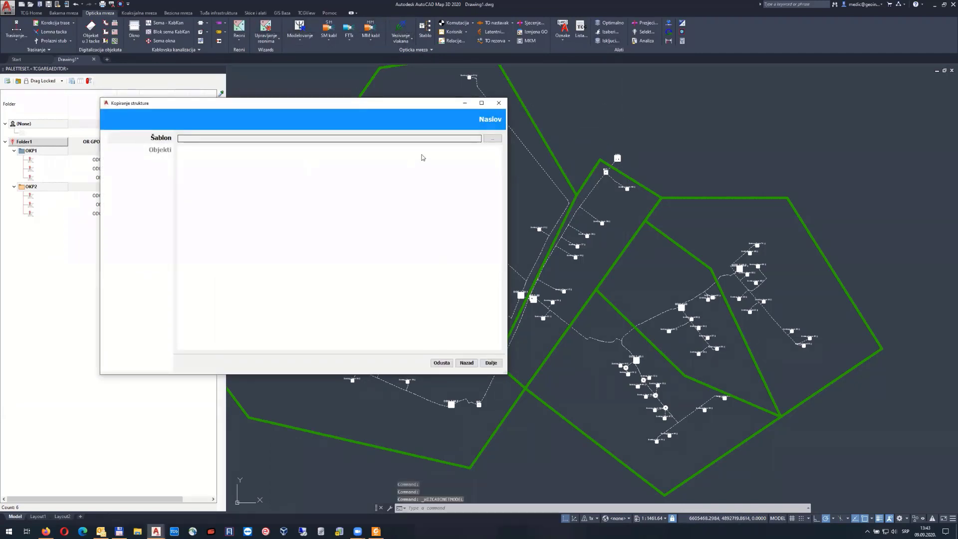
left_click(491, 139)
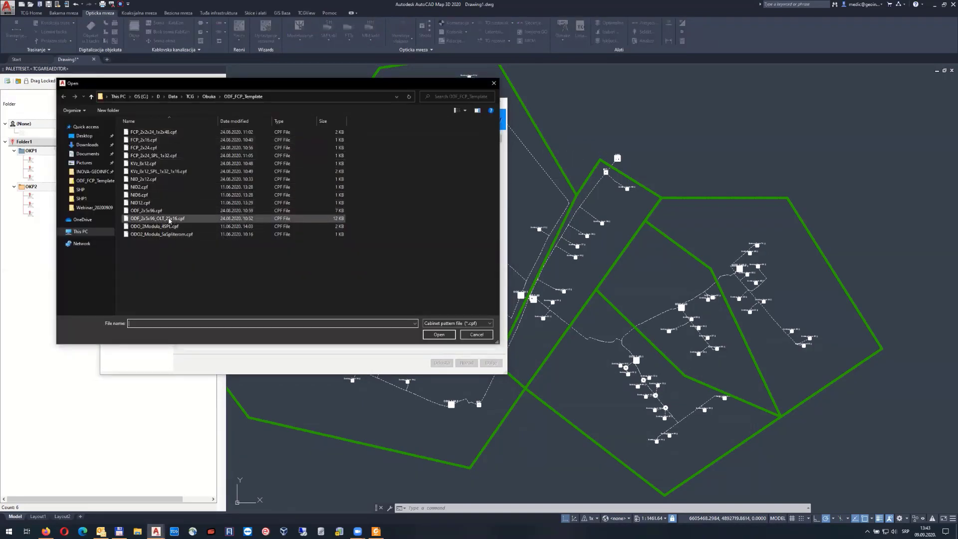
left_click(178, 219)
left_click(152, 212)
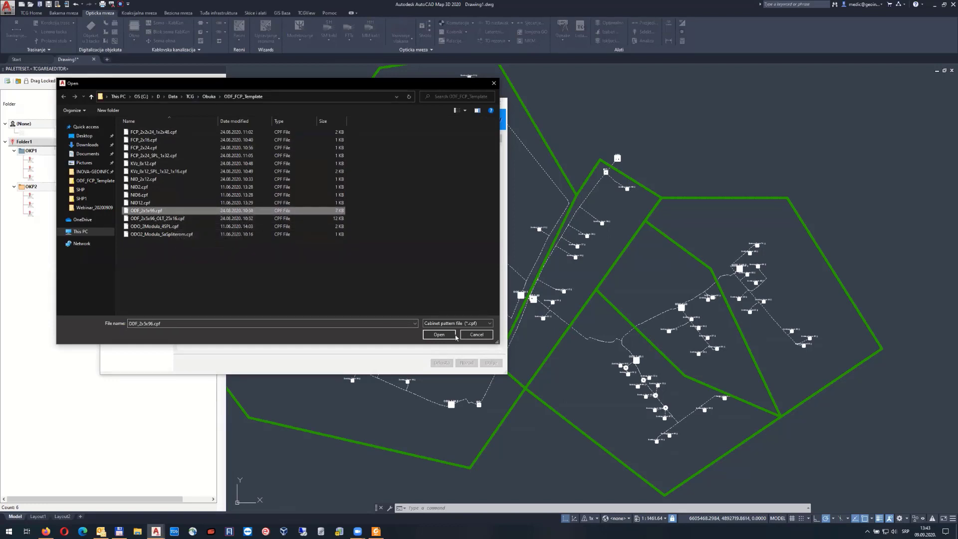
left_click(439, 335)
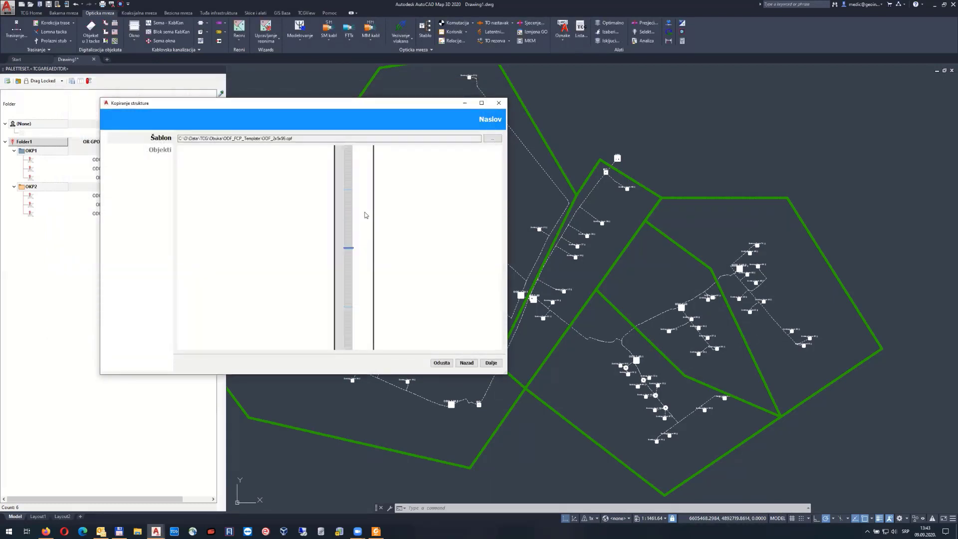
mouse_move(363, 192)
middle_mouse_down()
mouse_move(353, 262)
mouse_move(344, 259)
mouse_move(347, 148)
middle_mouse_up()
middle_click_drag(355, 236, 350, 122)
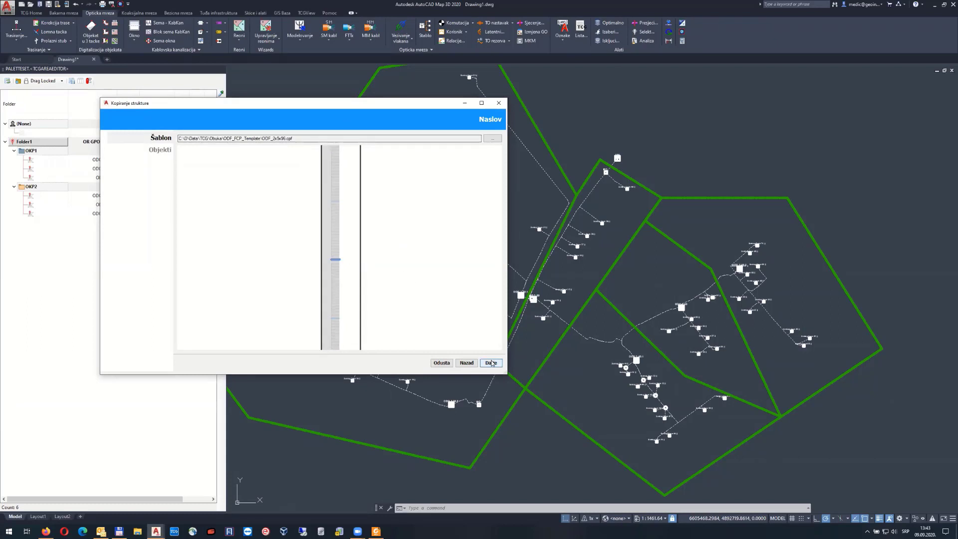
Pick the OR GPON (144) cabinet as target and commit the pattern to it
left_click(491, 363)
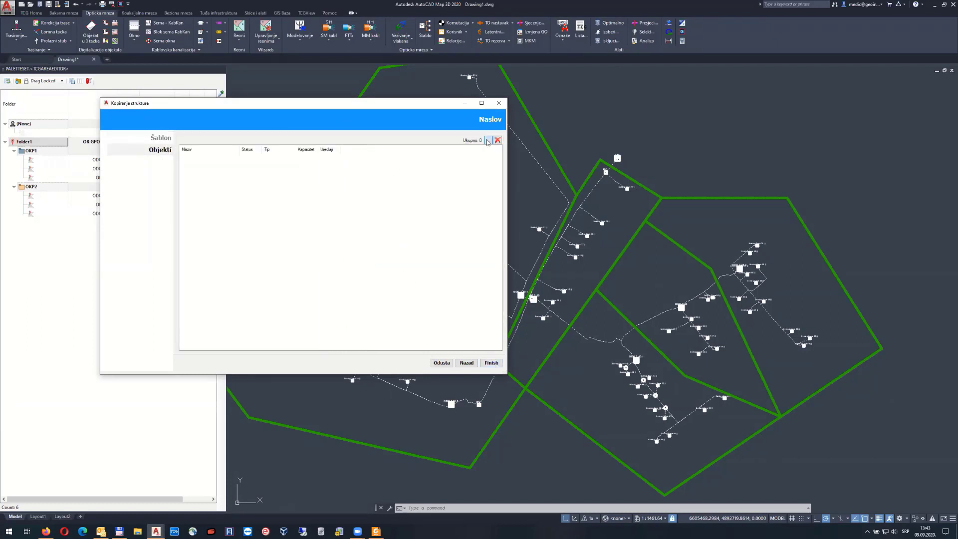
left_click(488, 141)
left_click(618, 158)
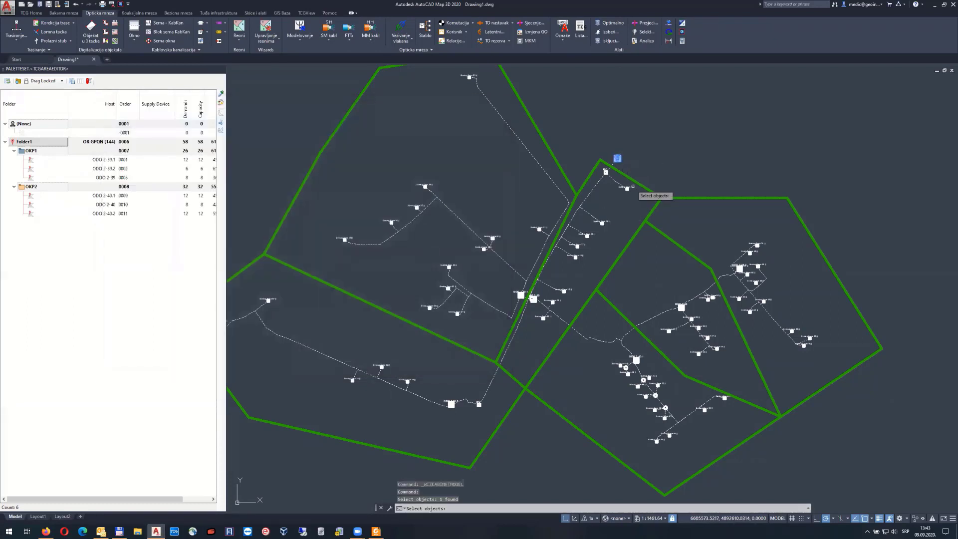
key("Return")
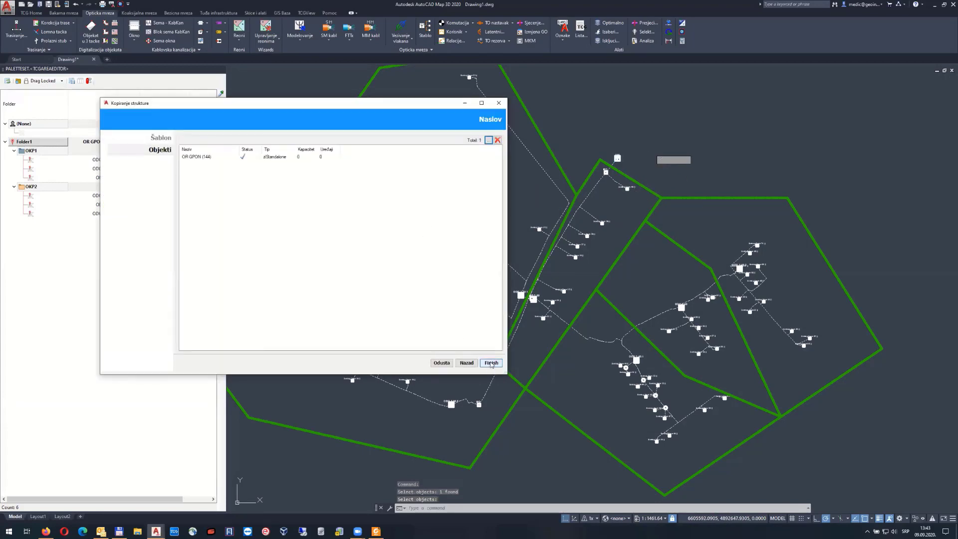
left_click(491, 363)
left_click(319, 257)
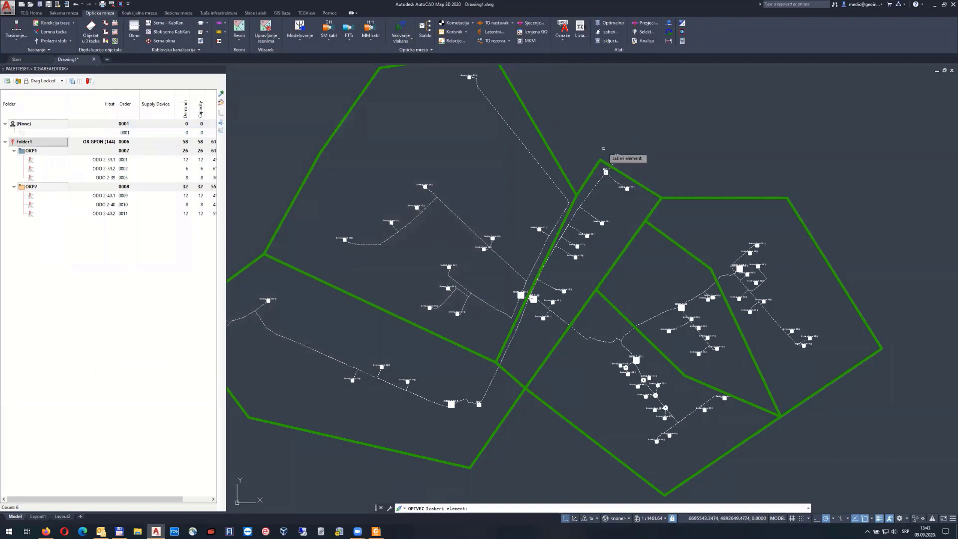
Open the OR GPON (144) splicing view and add a second group, 2, G2
left_click(618, 158)
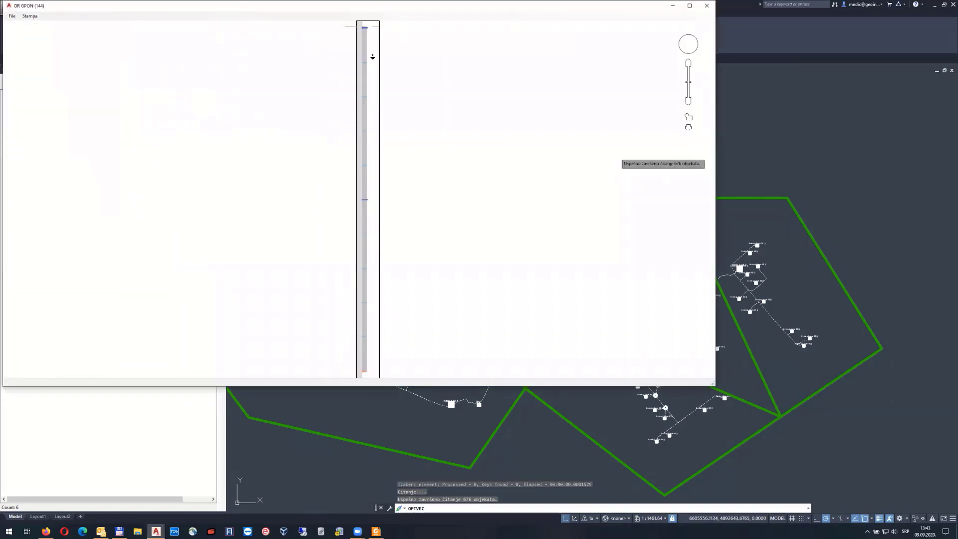
middle_click_drag(372, 57, 353, 119)
scroll(354, 120, "up", 7)
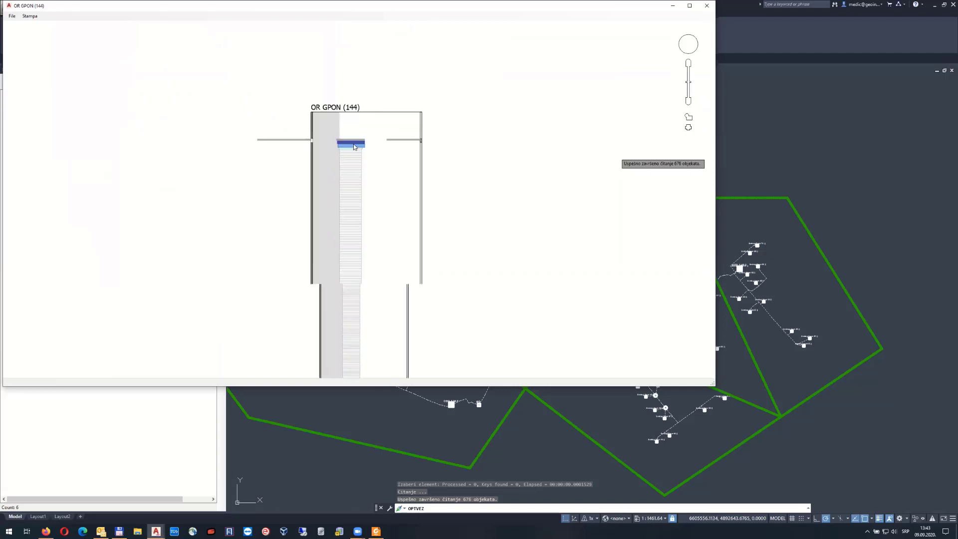
scroll(354, 147, "up", 8)
right_click(350, 151)
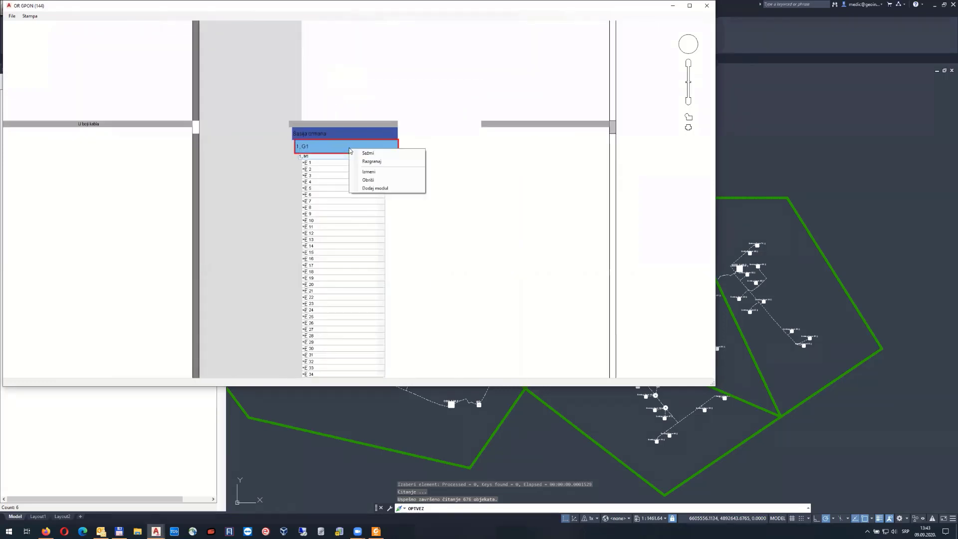
left_click(359, 154)
Expand groups G1 and G2 and a module to review fibers, then close the window
right_click(348, 166)
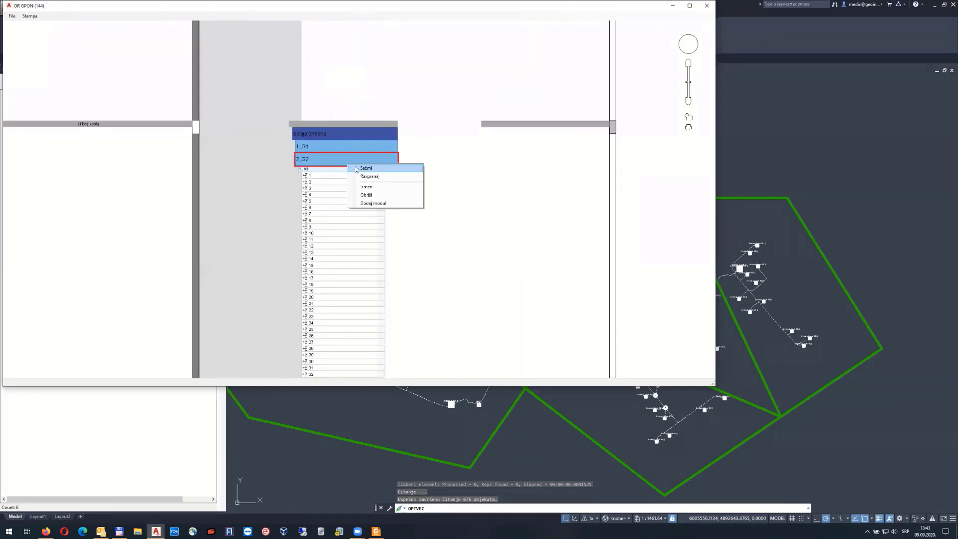
left_click(355, 170)
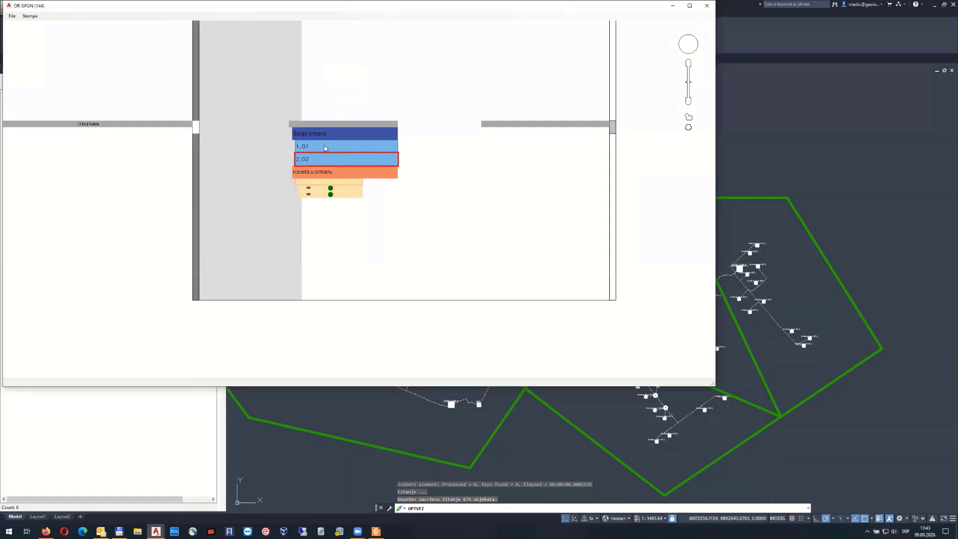
double_click(325, 148)
double_click(328, 187)
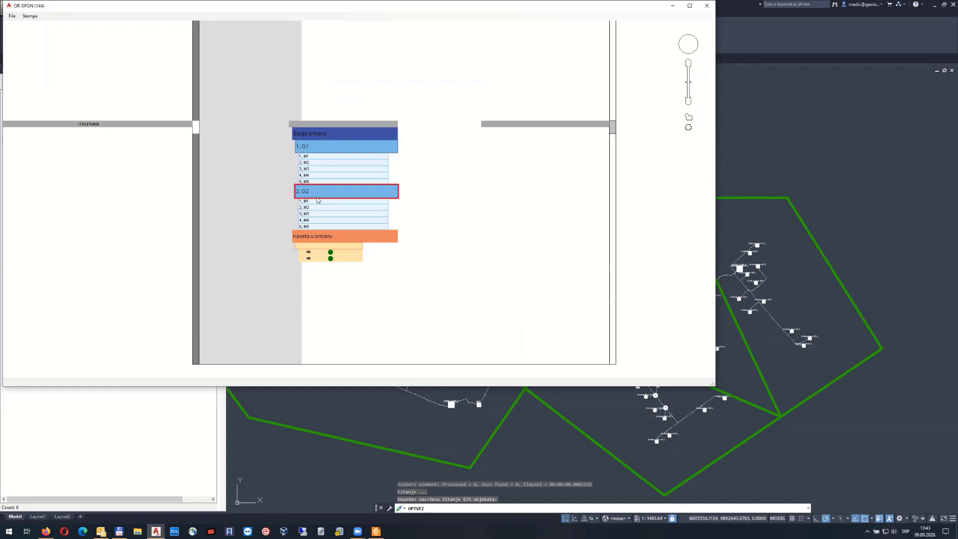
double_click(317, 164)
scroll(358, 99, "down", 3)
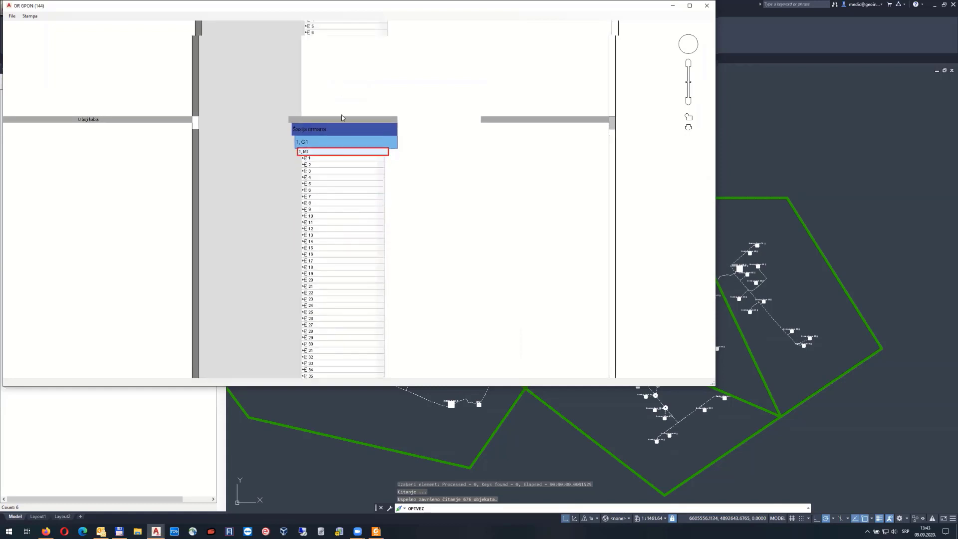
scroll(358, 98, "down", 10)
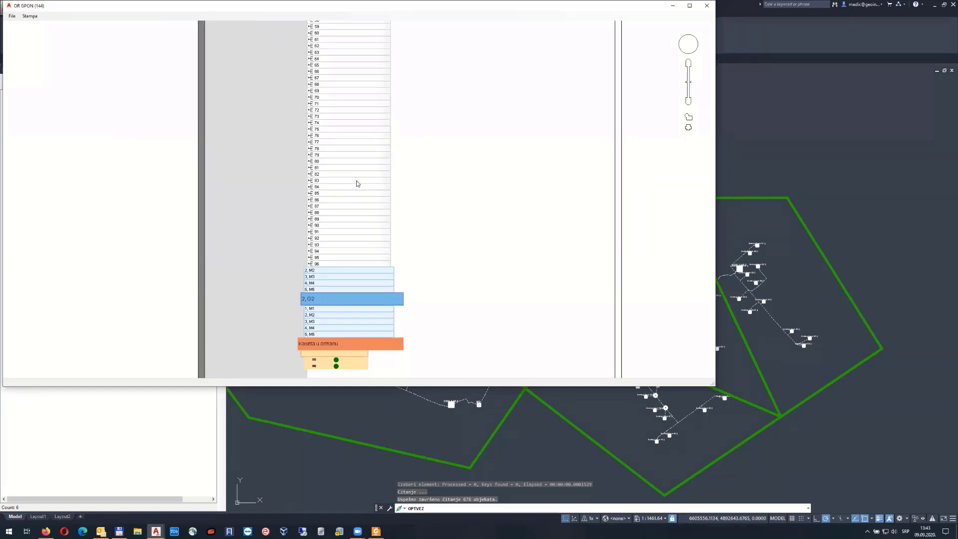
left_click(707, 6)
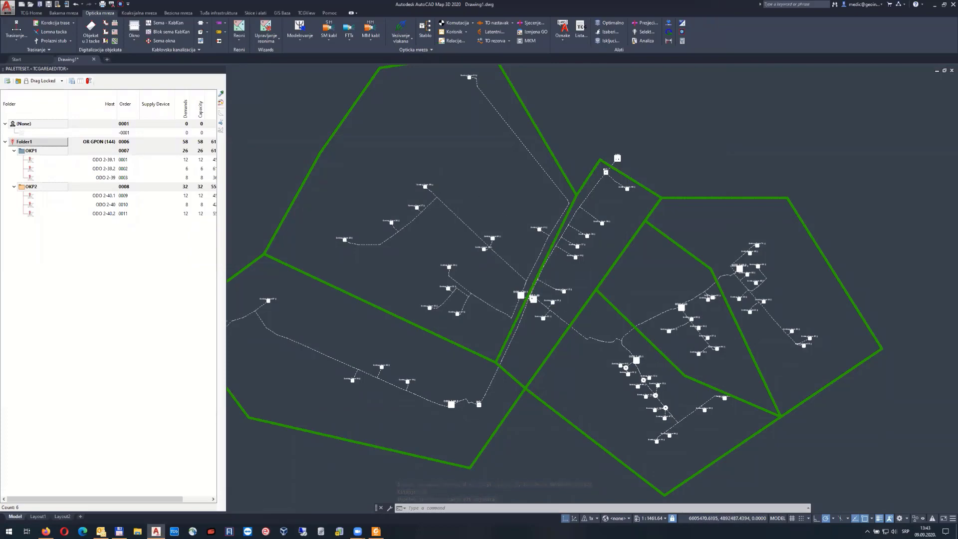
scroll(535, 298, "up", 8)
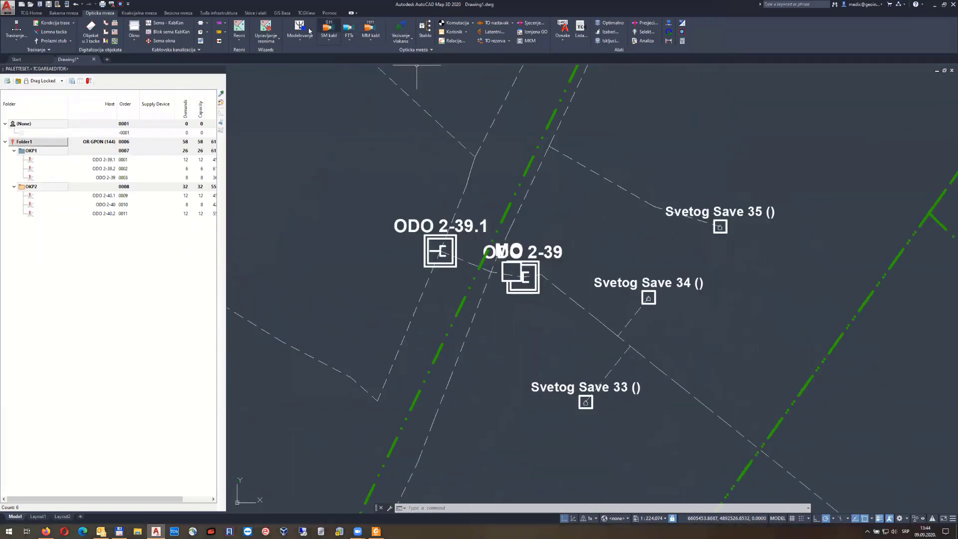
left_click(401, 30)
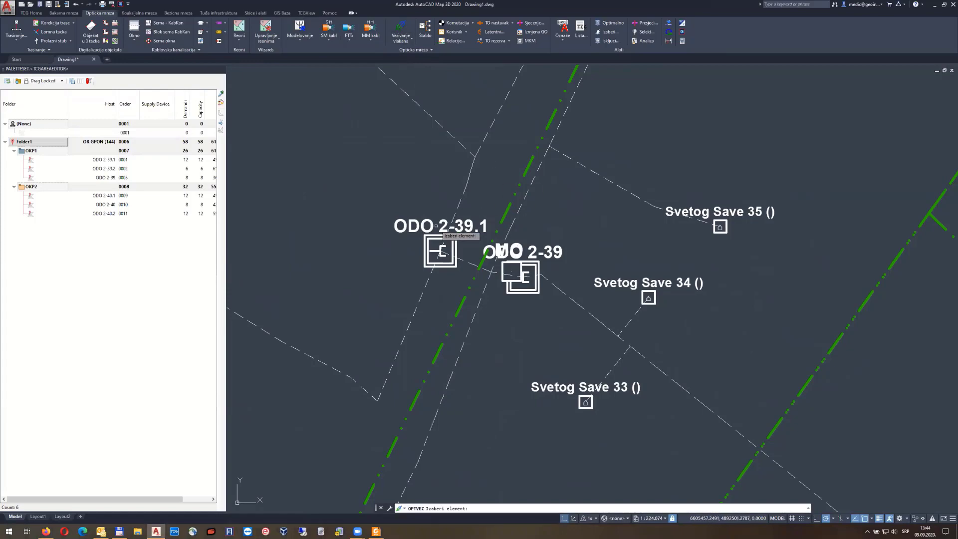
left_click(425, 228)
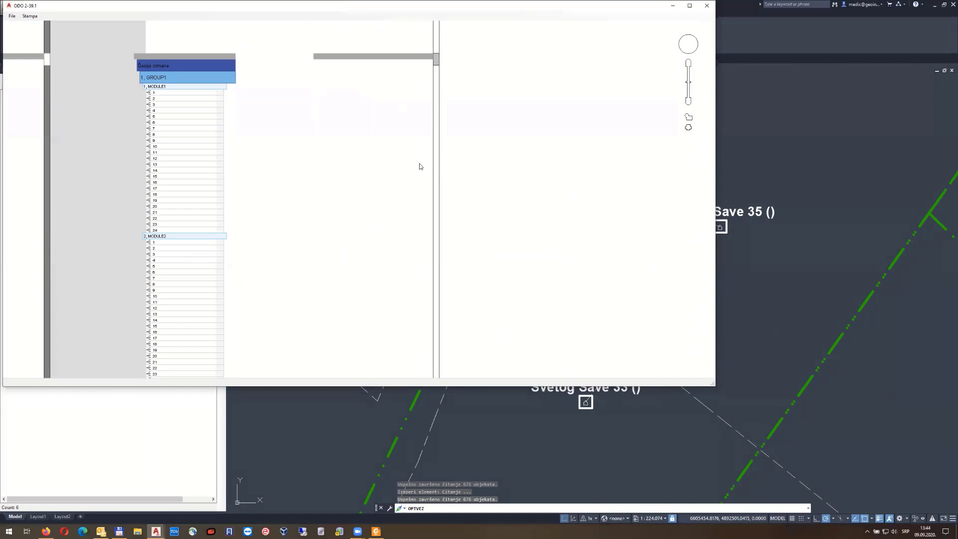
left_click(707, 5)
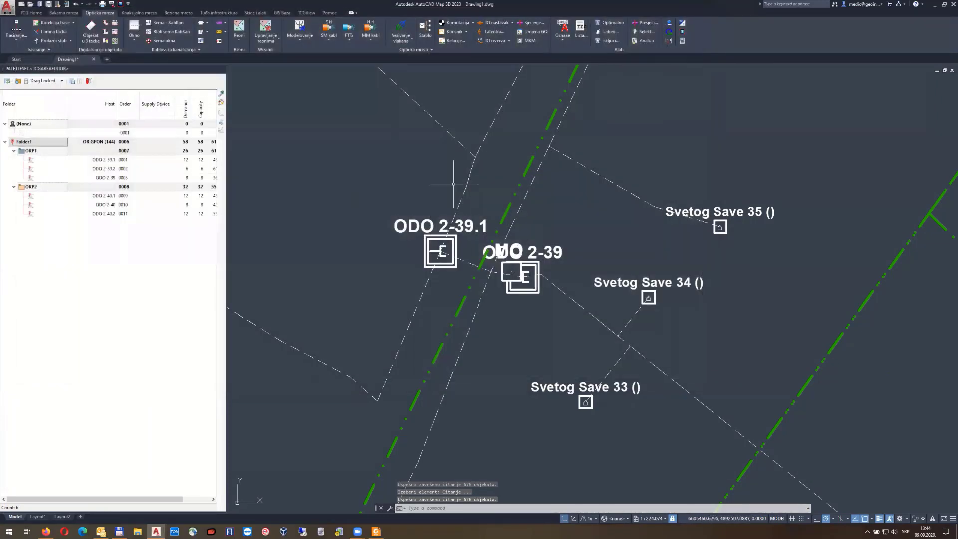
Move the ODO 2-39 label below its block and shift the MO block left
scroll(424, 207, "down", 3)
scroll(460, 224, "up", 4)
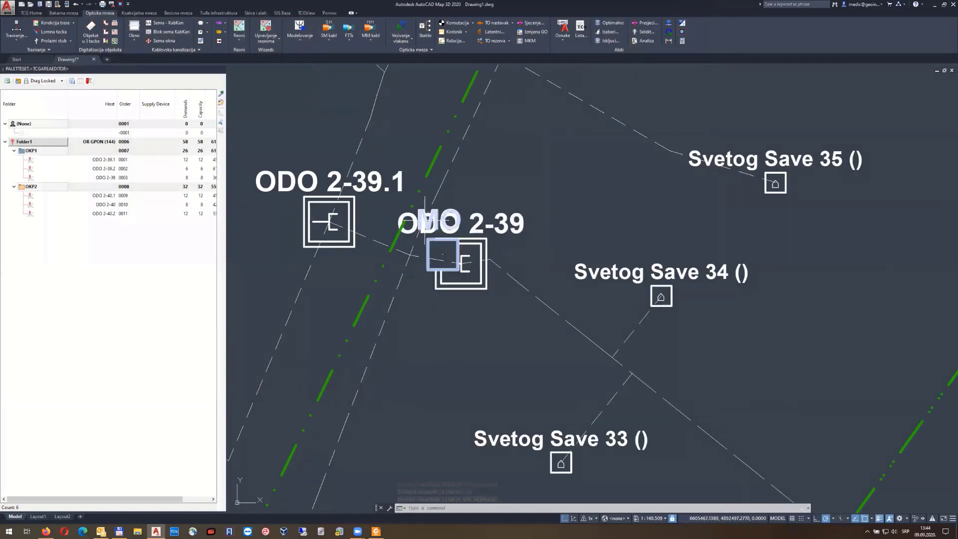
left_click(461, 263)
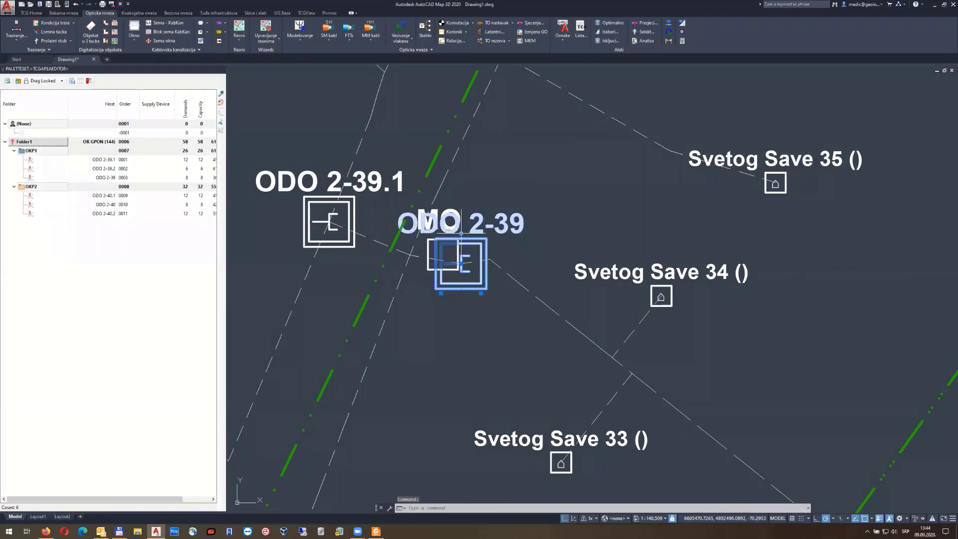
left_click(461, 233)
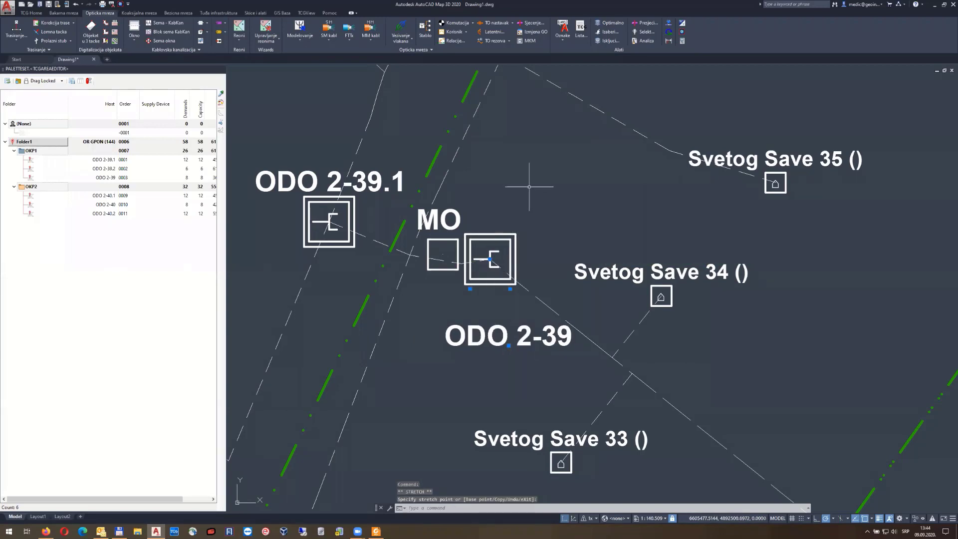
left_click(445, 251)
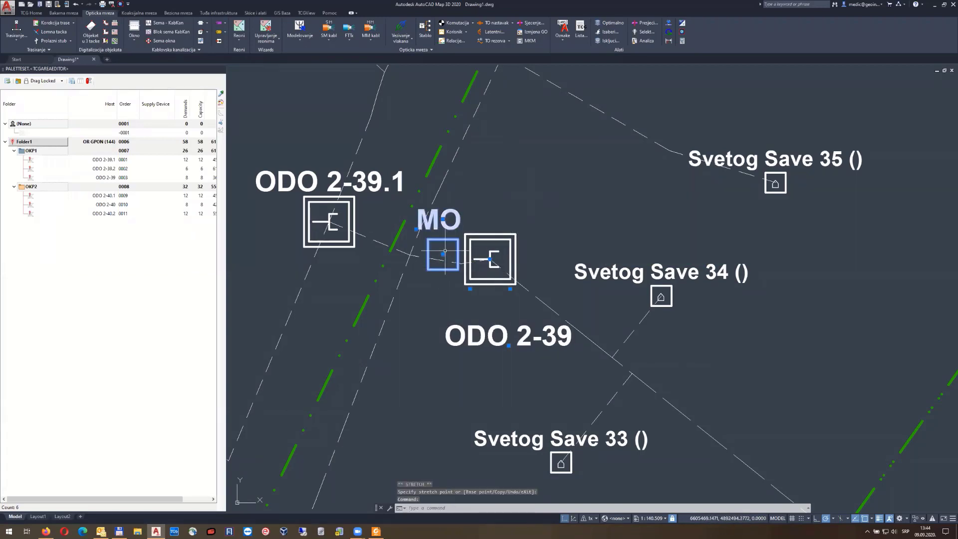
left_click(442, 255)
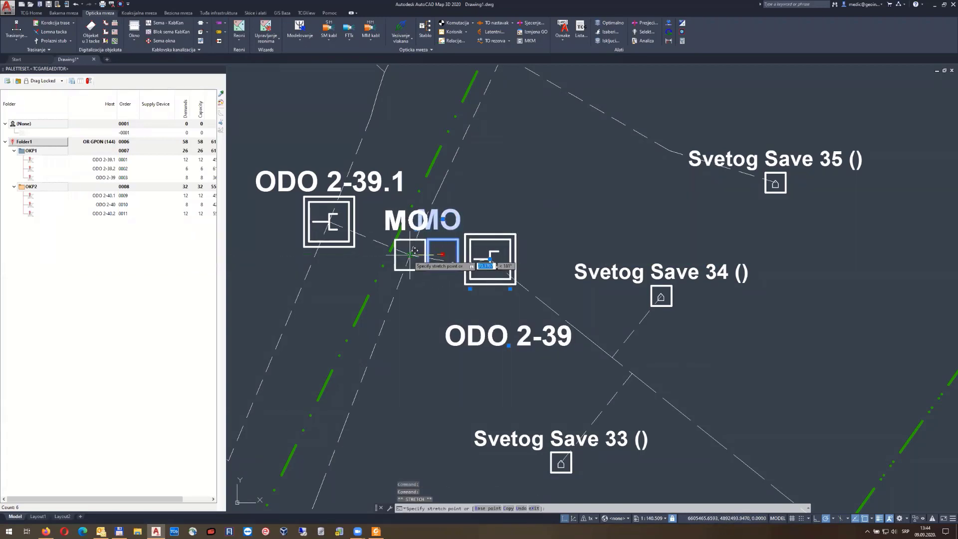
left_click(410, 255)
key("Escape")
scroll(482, 185, "down", 2)
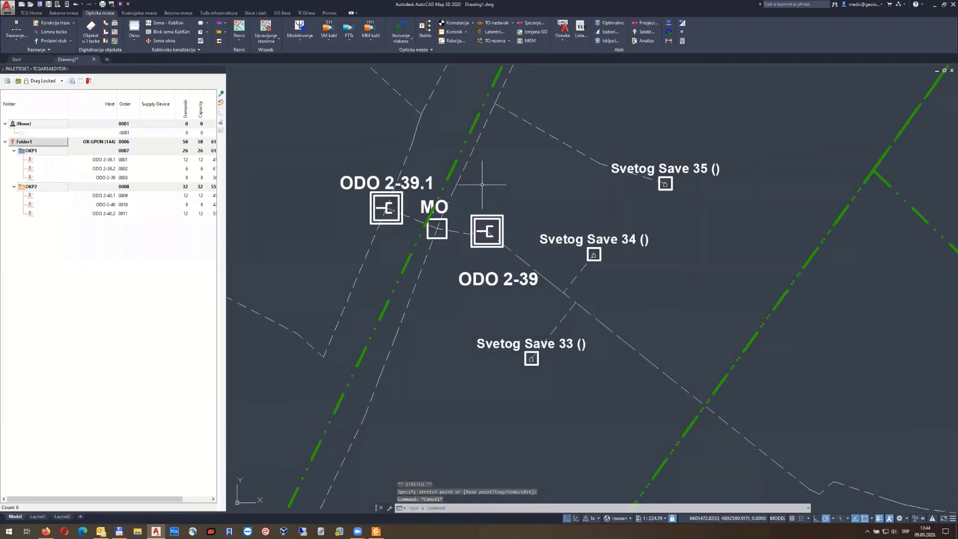
scroll(488, 171, "down", 2)
mouse_move(518, 159)
middle_mouse_down()
mouse_move(531, 139)
mouse_move(459, 251)
mouse_move(547, 124)
middle_mouse_up()
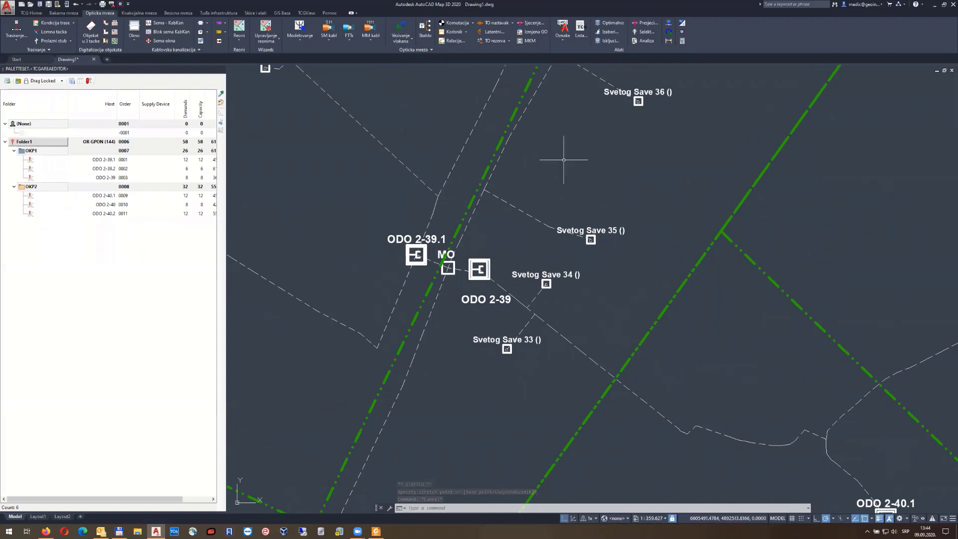
mouse_move(564, 160)
middle_mouse_down()
mouse_move(565, 172)
mouse_move(452, 317)
middle_mouse_up()
mouse_move(599, 58)
middle_mouse_down()
mouse_move(529, 231)
mouse_move(570, 122)
middle_mouse_up()
middle_click_drag(473, 285, 566, 149)
middle_click_drag(494, 261, 497, 257)
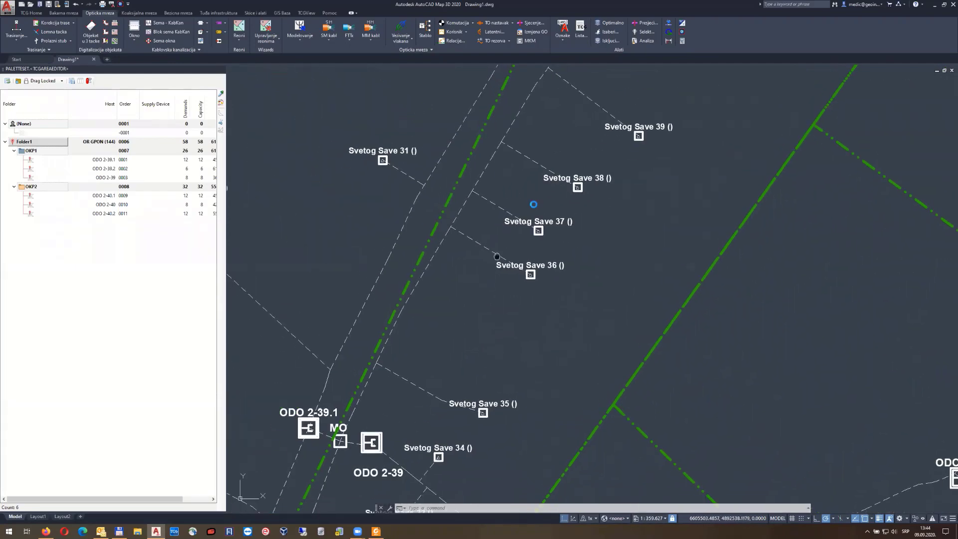
middle_click_drag(438, 404, 567, 160)
middle_click_drag(515, 270, 545, 175)
mouse_move(531, 218)
middle_mouse_down()
mouse_move(540, 182)
mouse_move(506, 254)
middle_mouse_up()
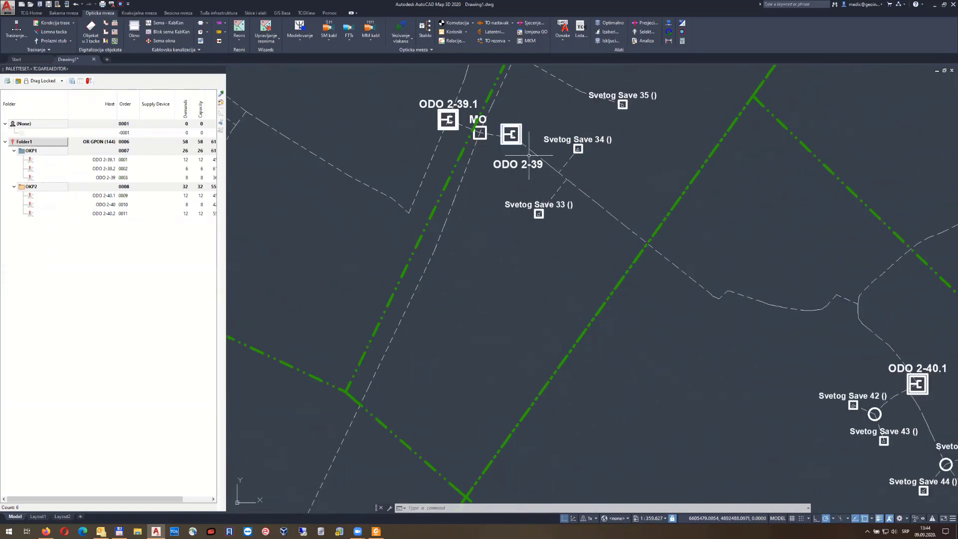
scroll(531, 193, "down", 2)
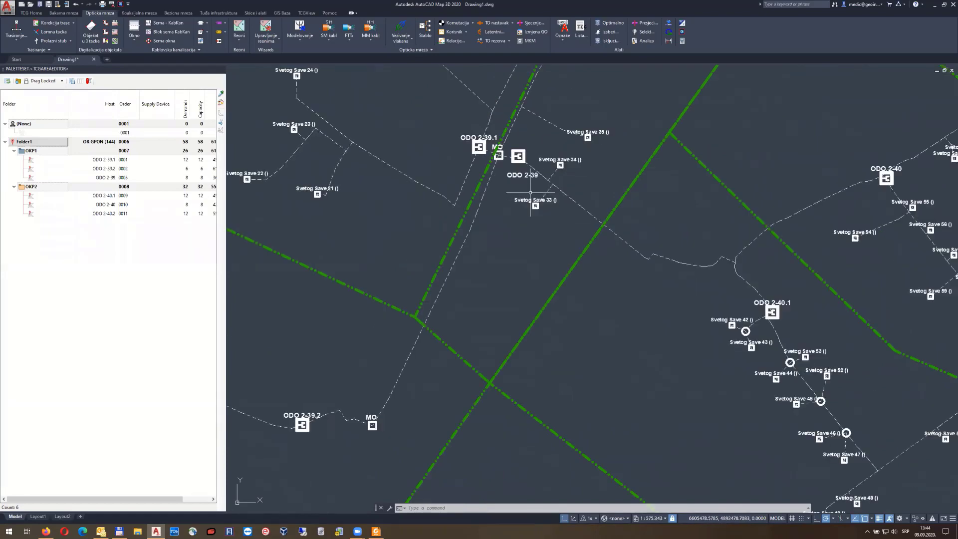
middle_click_drag(366, 276, 457, 234)
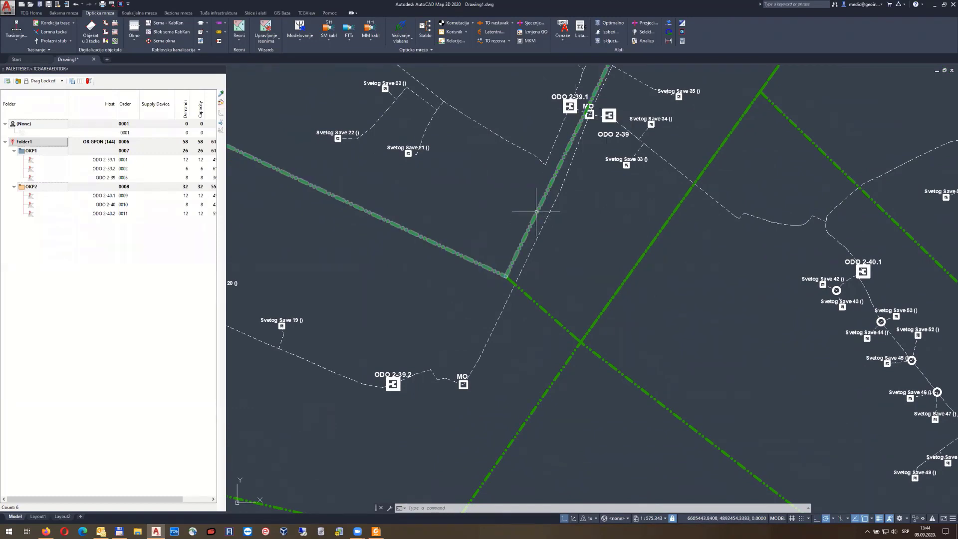
scroll(536, 211, "down", 5)
scroll(510, 223, "up", 2)
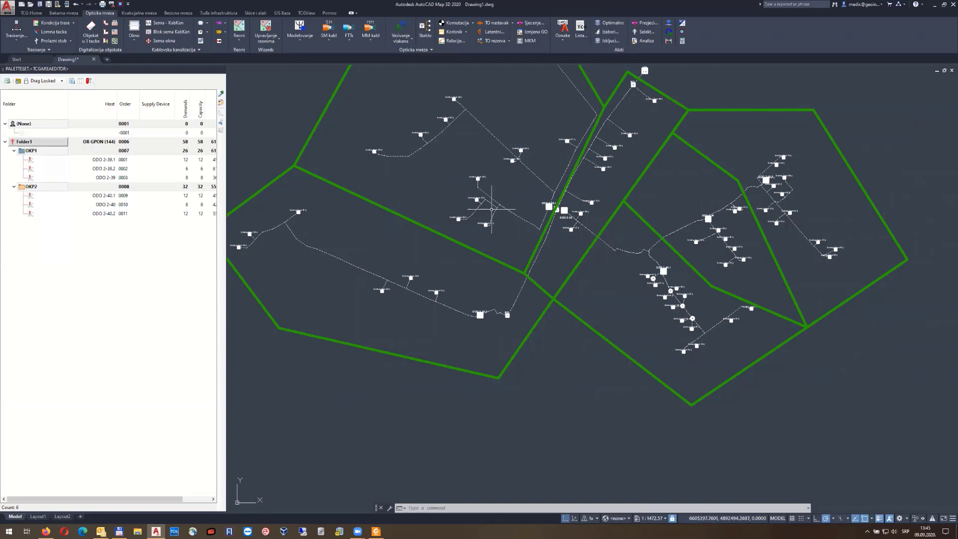
Set the palette's batch action to Install Polygon Devices
mouse_move(514, 153)
left_click(88, 80)
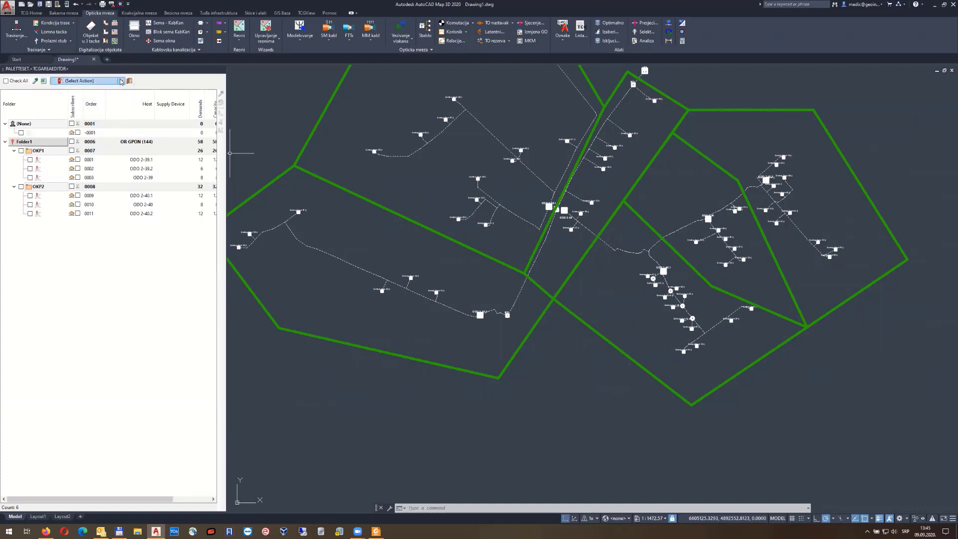
left_click(120, 82)
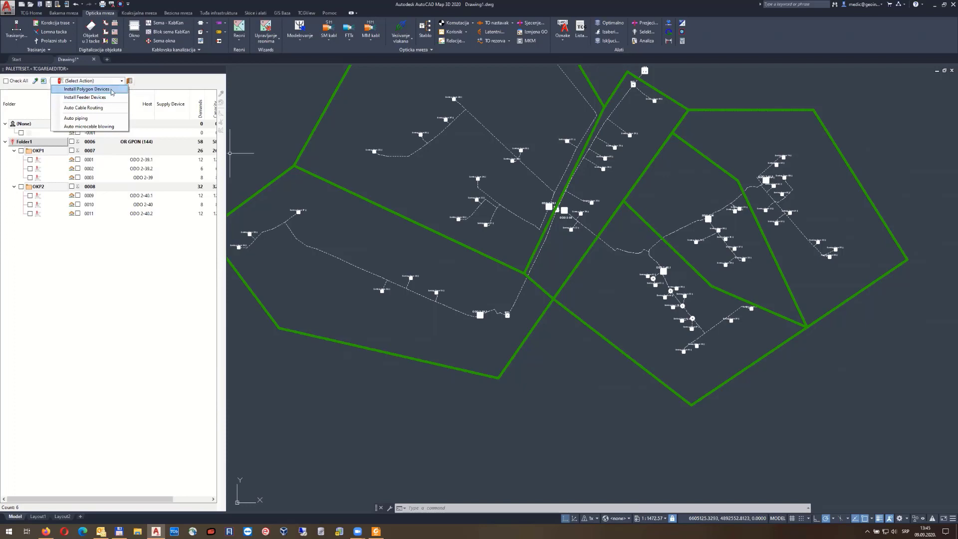
left_click(107, 91)
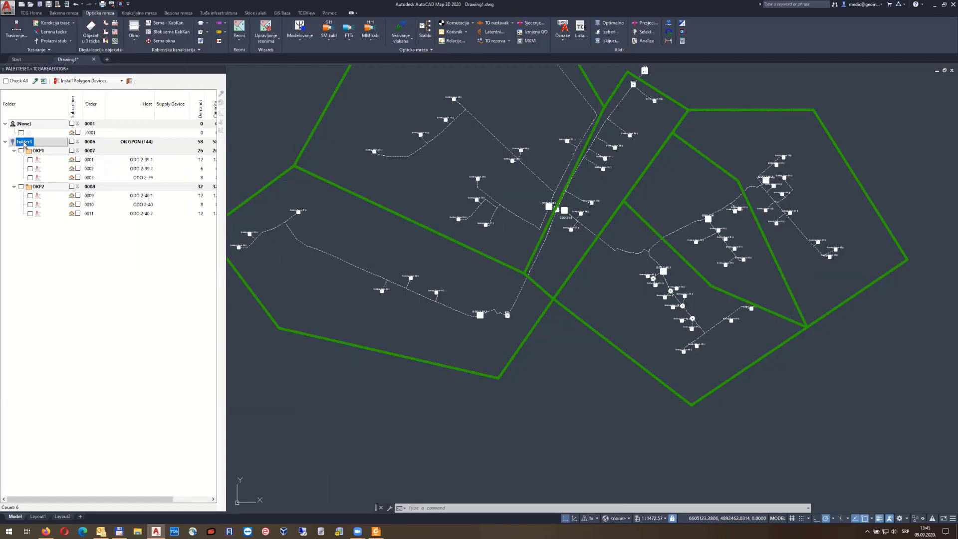
Tick all OKP1 and OKP2 ODO rows, leaving the (None) row unticked
right_click(24, 143)
left_click(29, 169)
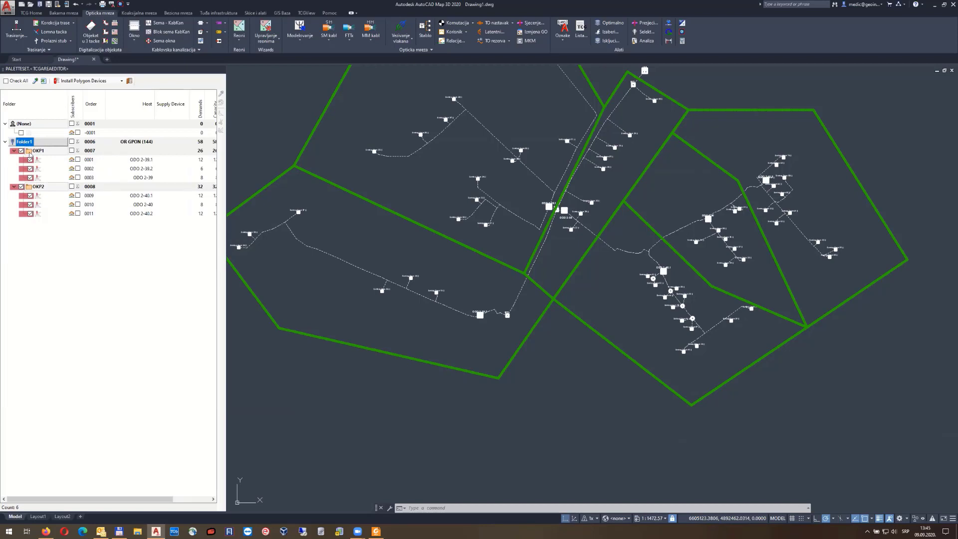
right_click(23, 143)
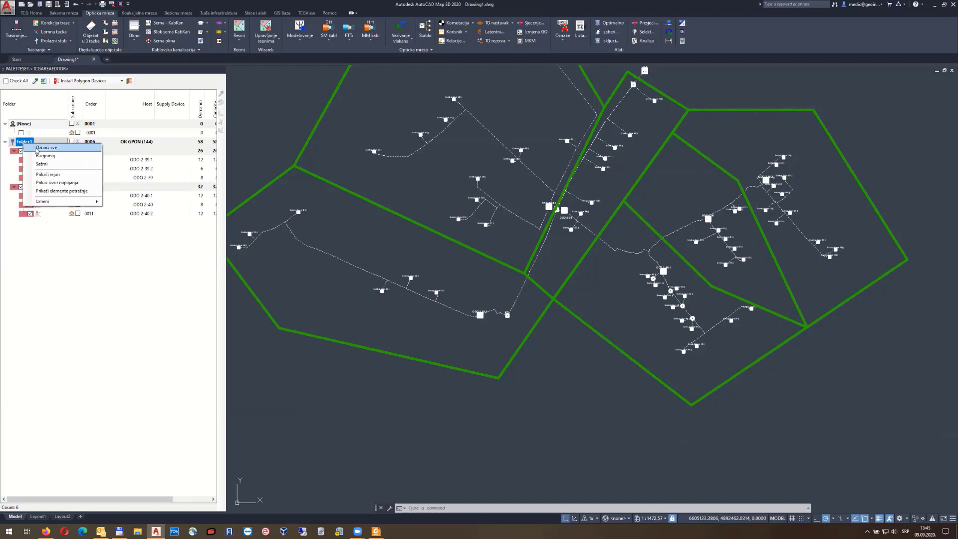
left_click(28, 150)
left_click(20, 151)
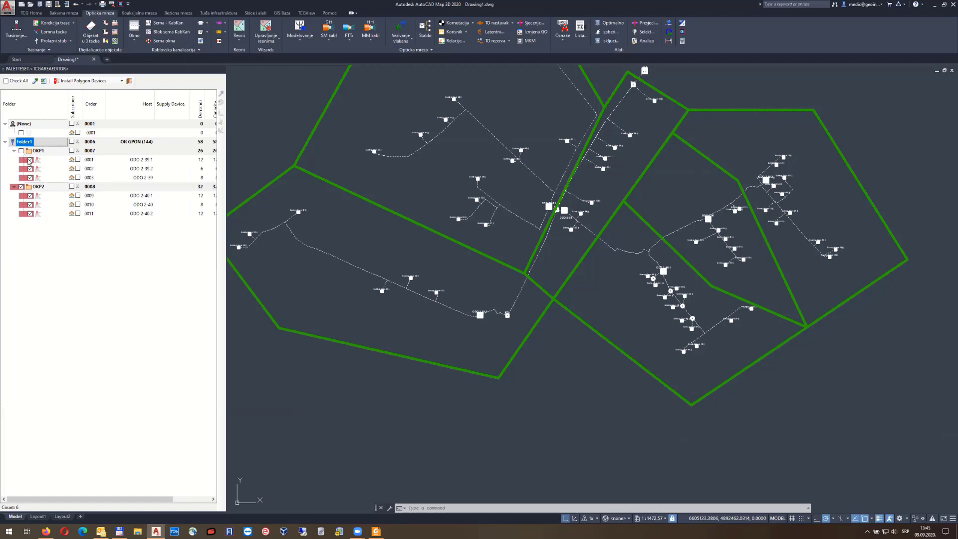
left_click(29, 160)
left_click(6, 81)
left_click(6, 81)
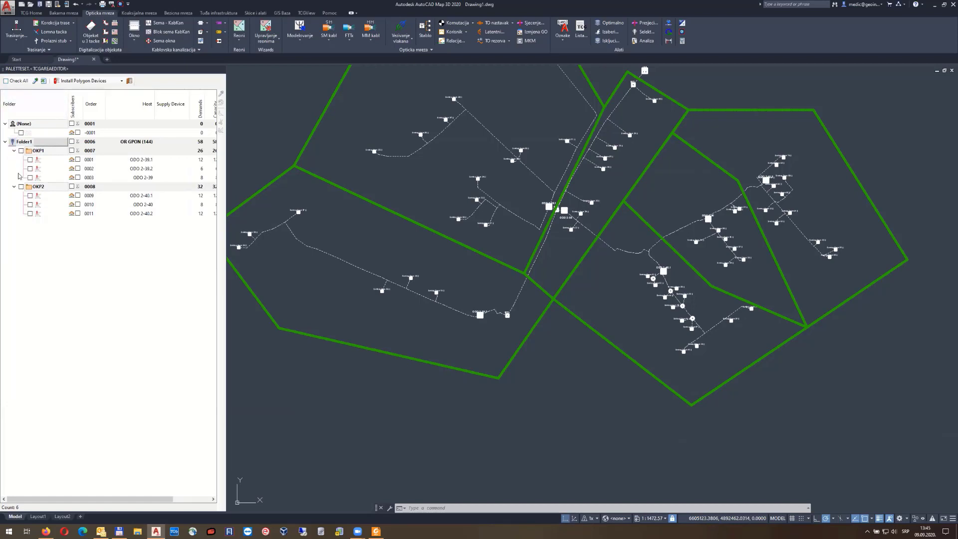
left_click(30, 160)
left_click(30, 169)
left_click(30, 178)
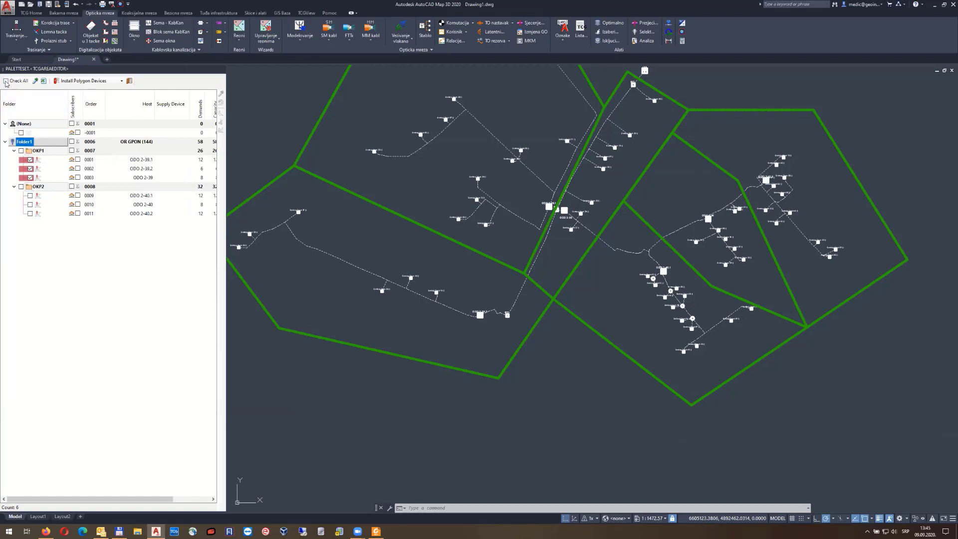
left_click(6, 81)
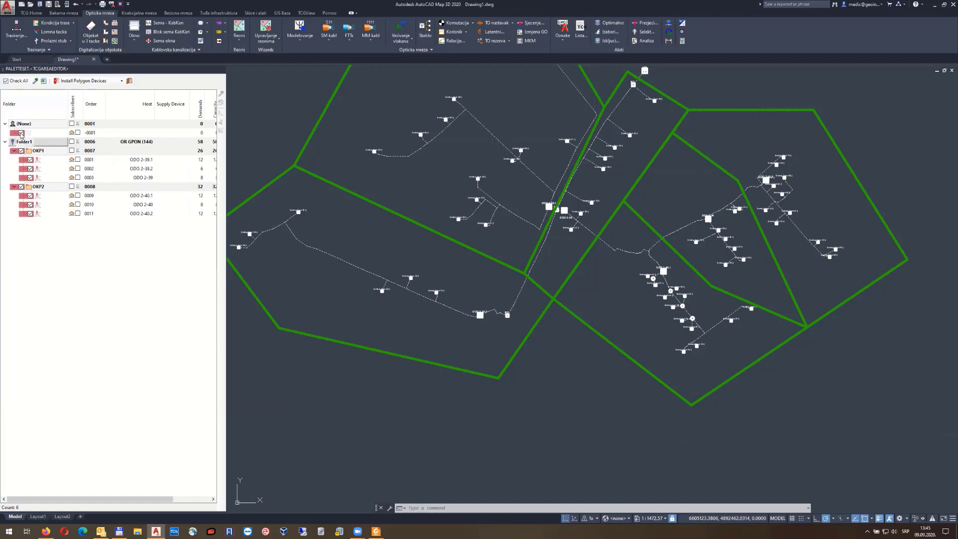
left_click(21, 134)
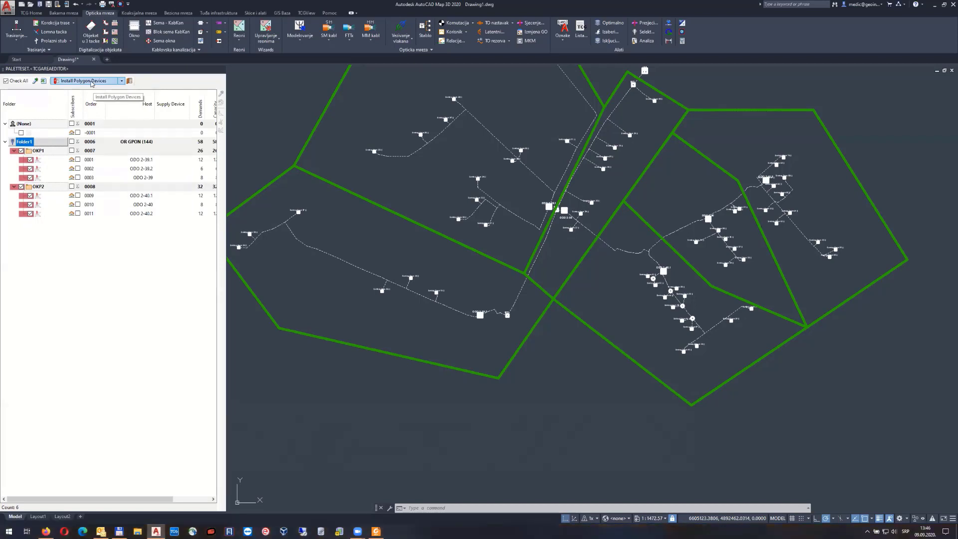
Preview the device dialog, cancel it, and widen the palette to show Capacity and Max Distance
left_click(91, 82)
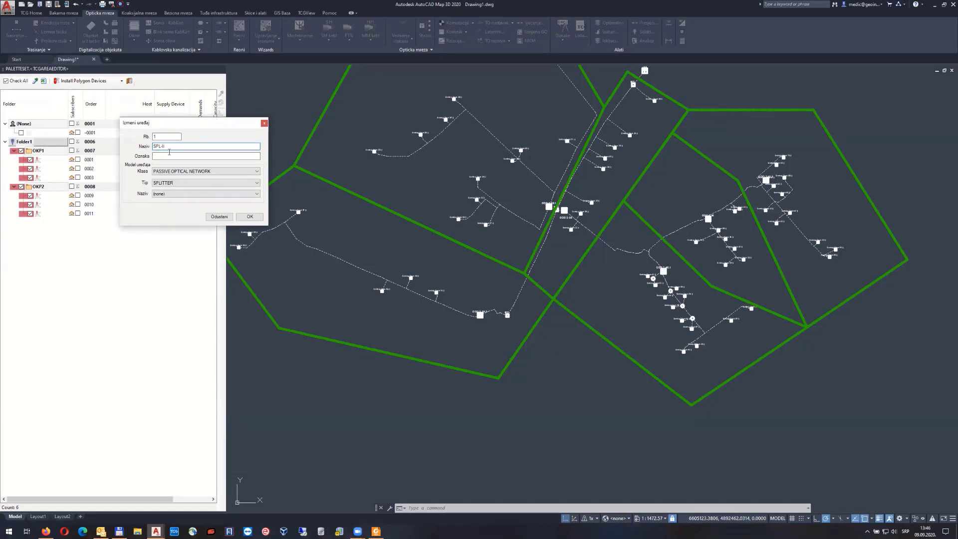
left_click(180, 194)
left_click(187, 124)
left_click_drag(233, 122, 387, 124)
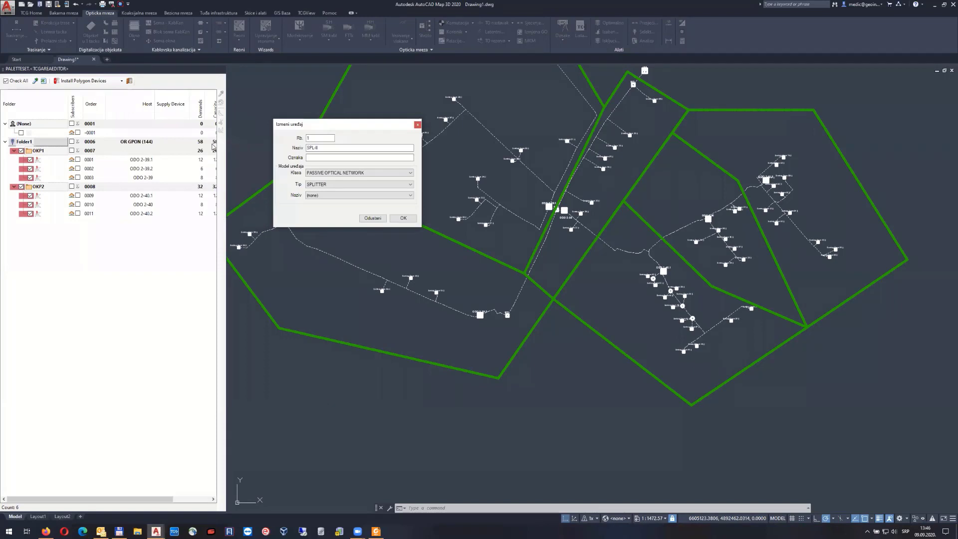
key("Escape")
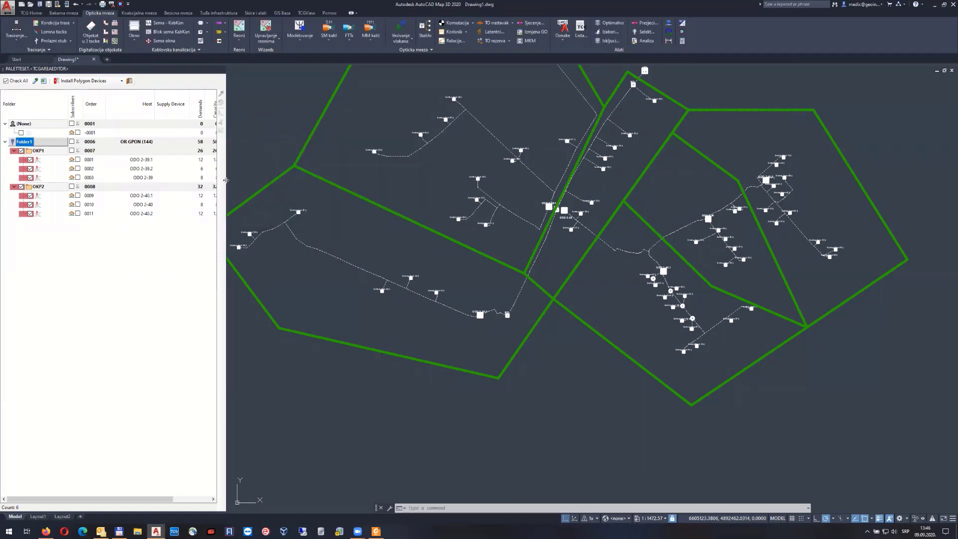
left_click_drag(226, 181, 249, 183)
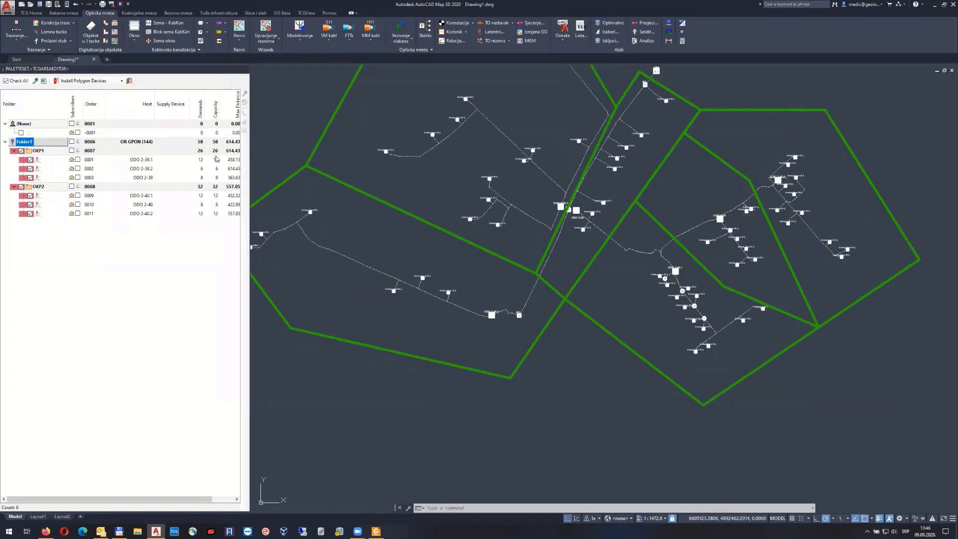
Install S 1/16 splitters named SPL on the ticked ODO rows
left_click(86, 81)
left_click(179, 157)
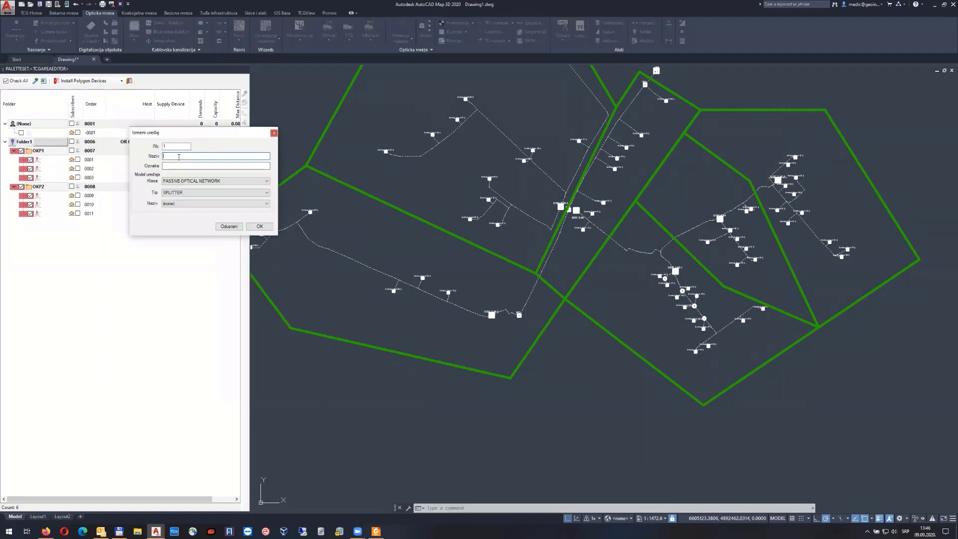
type("SPL-II")
left_click(184, 204)
left_click(180, 231)
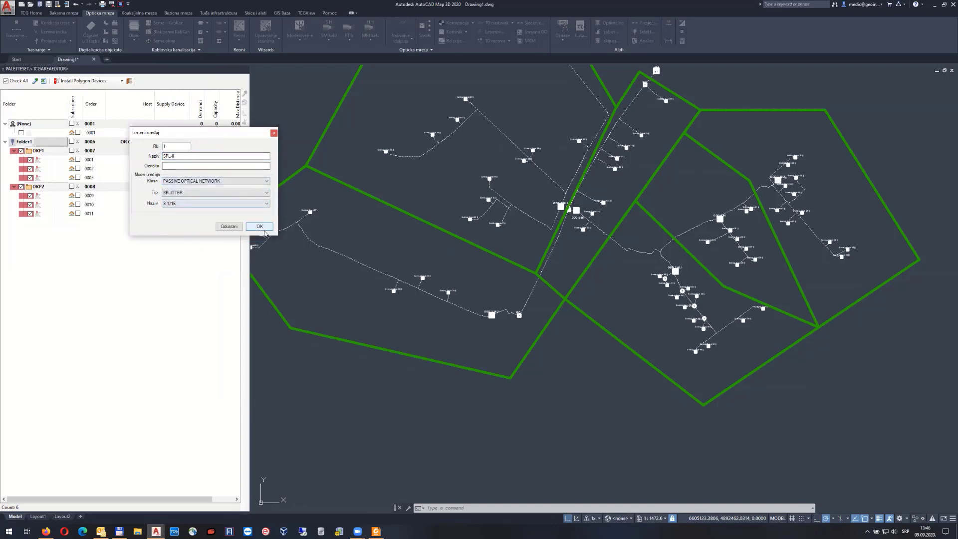
left_click(261, 227)
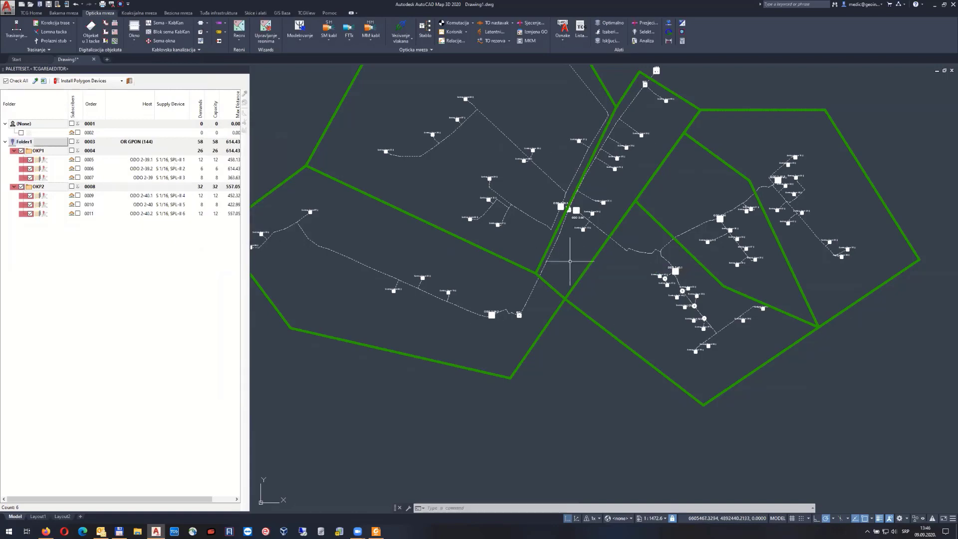
Check the ODO 2-39.2 splicing diagram, close it, and zoom to the whole drawing
left_click(570, 260)
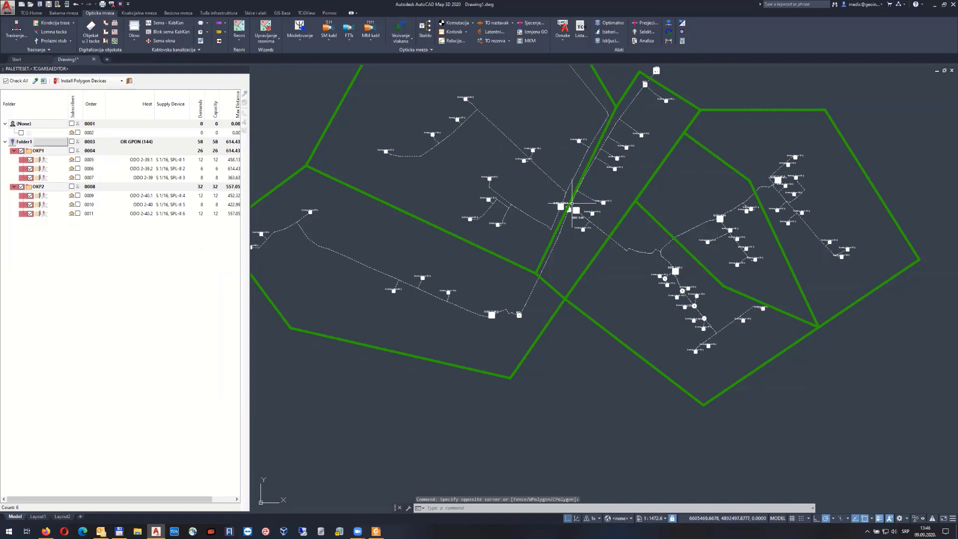
left_click(401, 29)
left_click(493, 315)
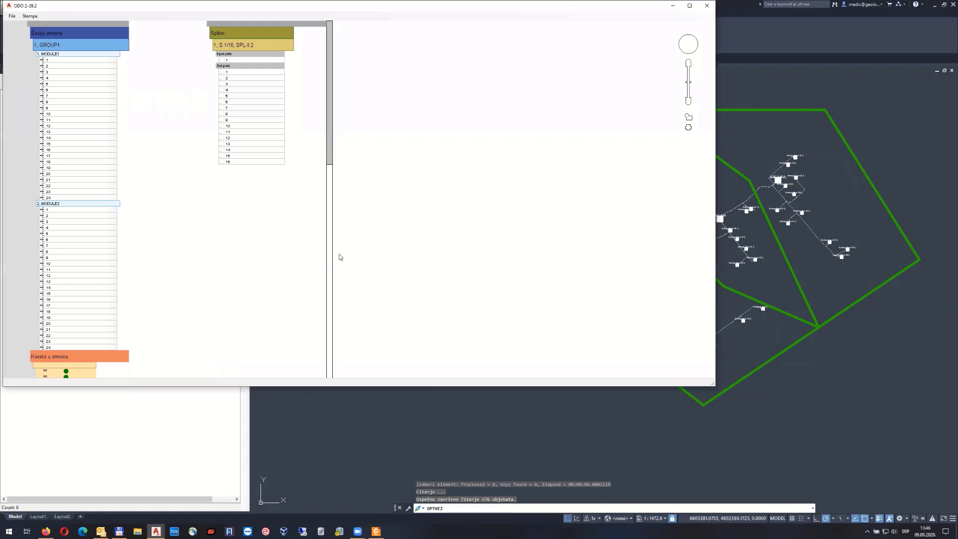
left_click(708, 6)
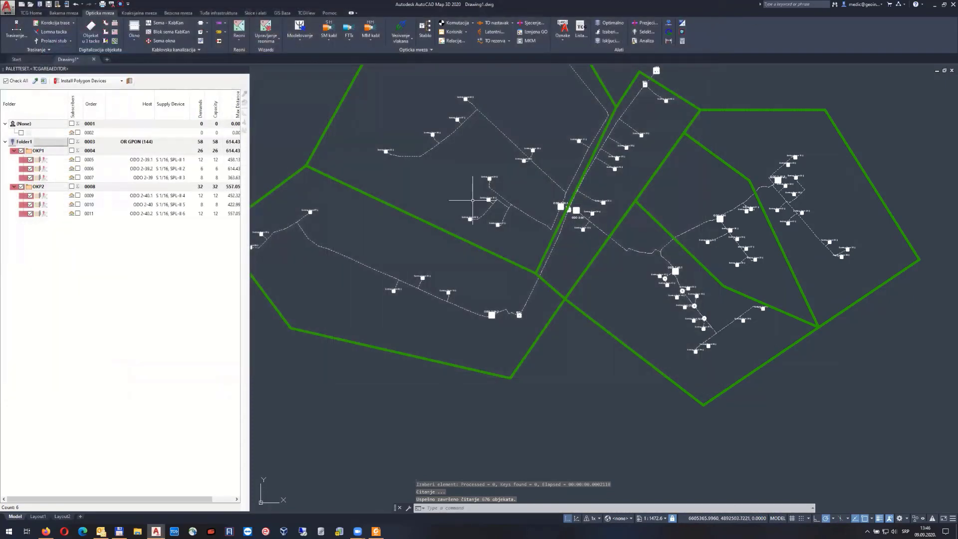
middle_click(484, 156)
middle_click(484, 155)
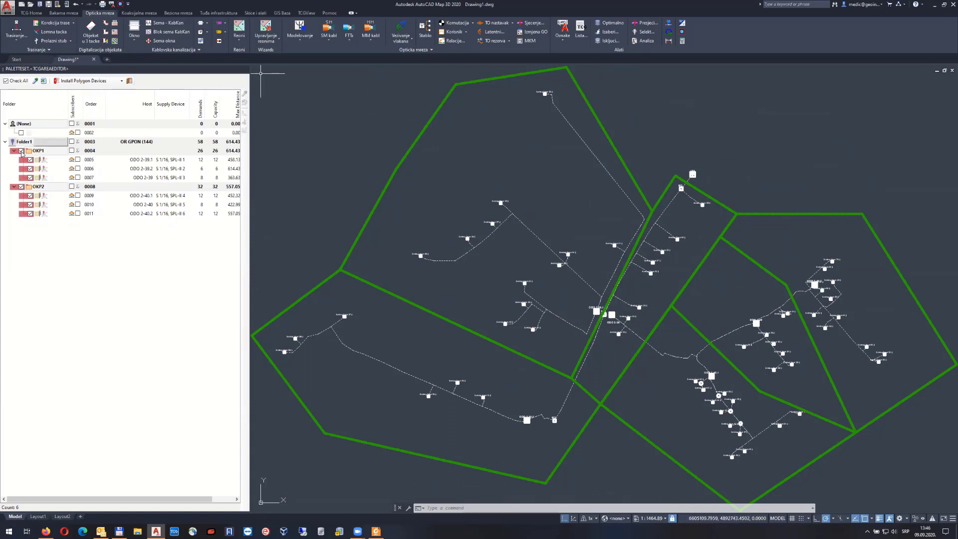
Clear all row ticks and leave only the ODO 2-39.1 row ticked
left_click(6, 81)
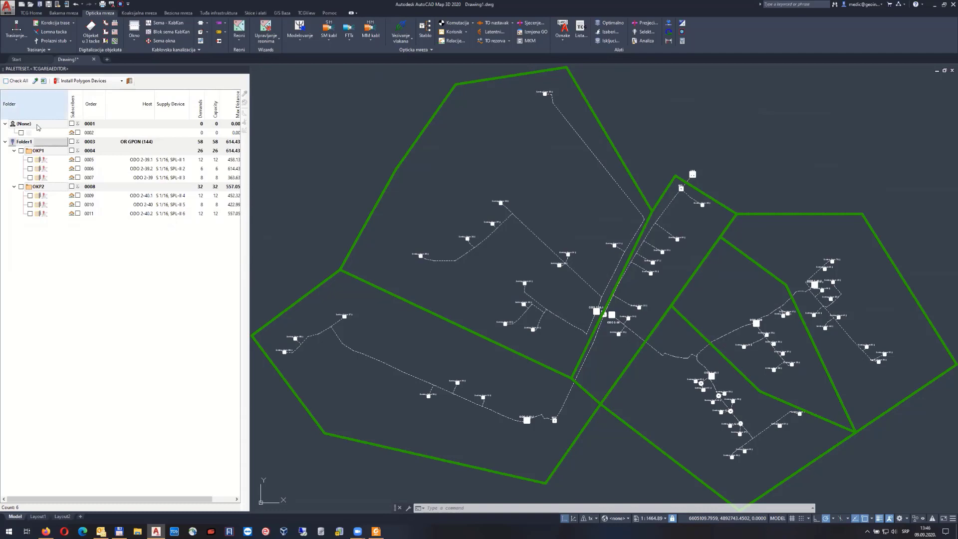
left_click(567, 203)
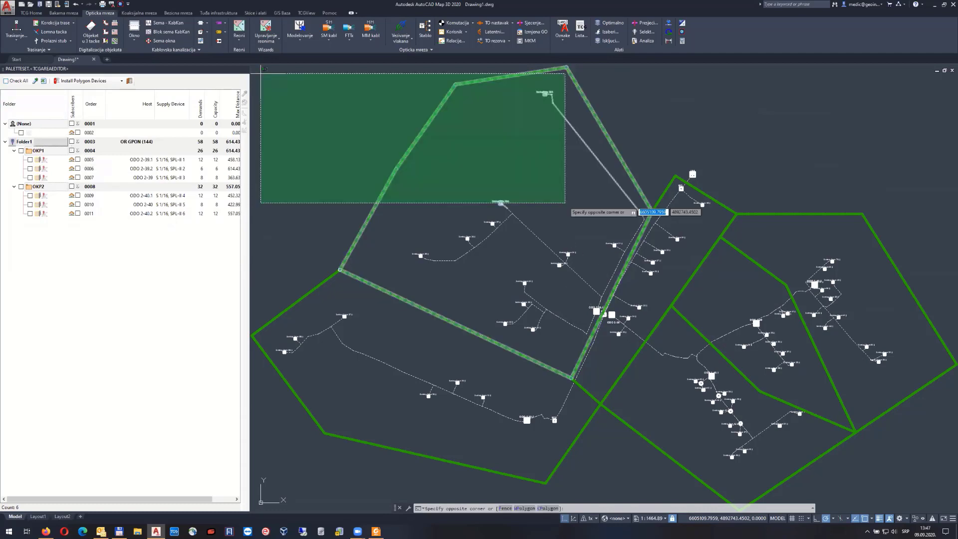
left_click(541, 172)
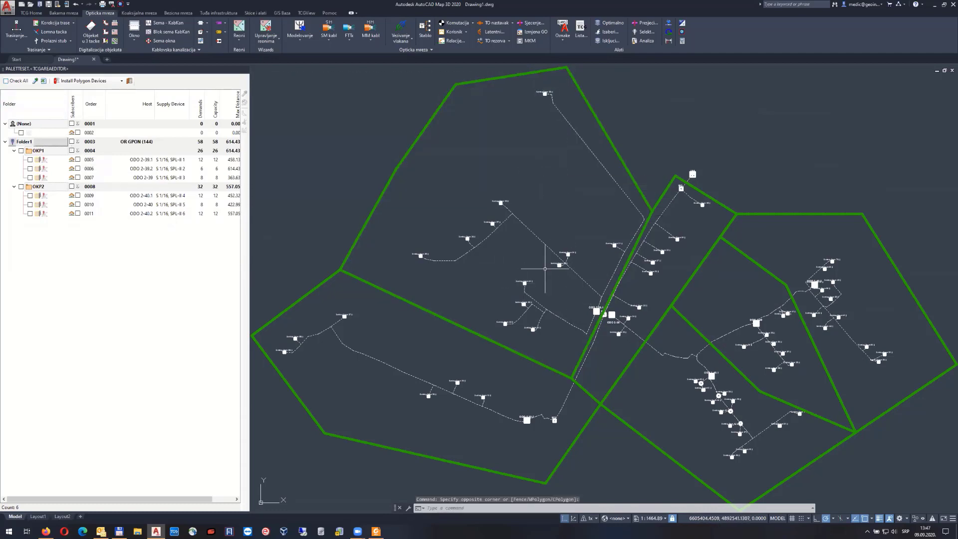
middle_click_drag(544, 269, 529, 212)
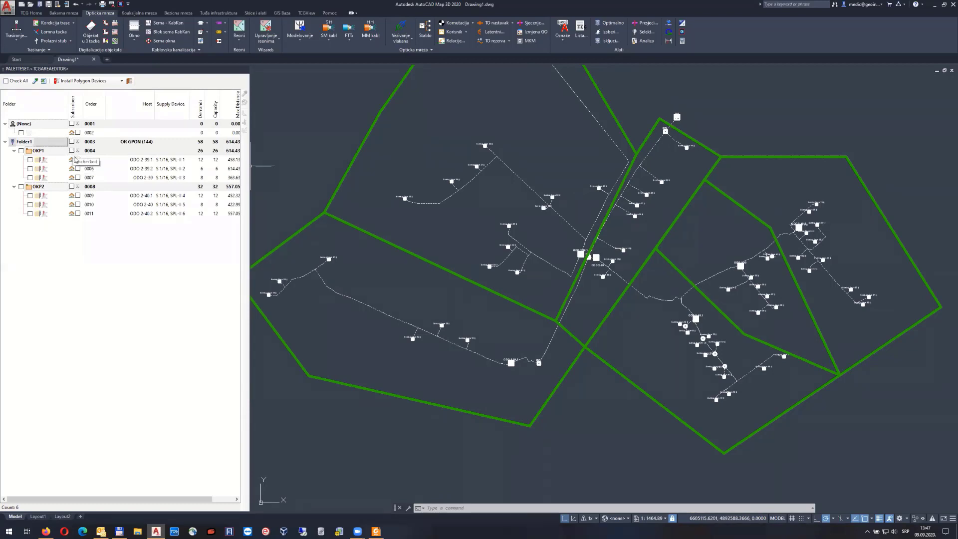
left_click(73, 161)
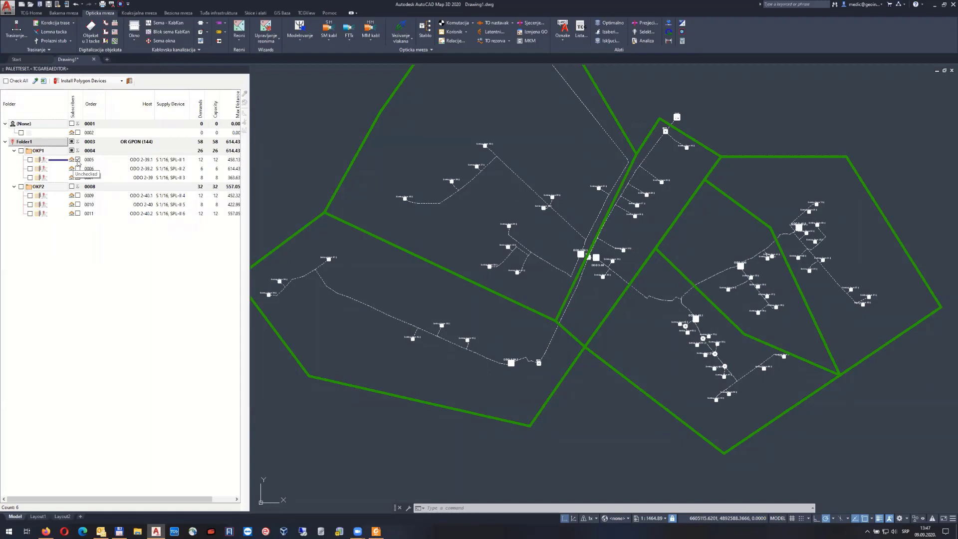
left_click(78, 169)
left_click(78, 178)
left_click(78, 168)
left_click(78, 178)
left_click(70, 160)
left_click(71, 160)
Highlight the ODO 2-39.1 service region in the drawing via Prikaži rejon
right_click(73, 161)
left_click(76, 165)
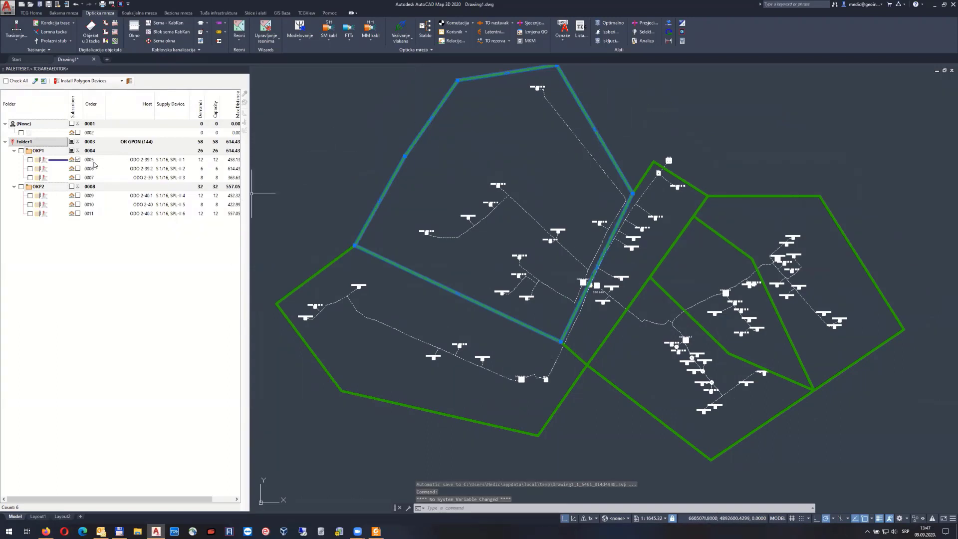
left_click(122, 81)
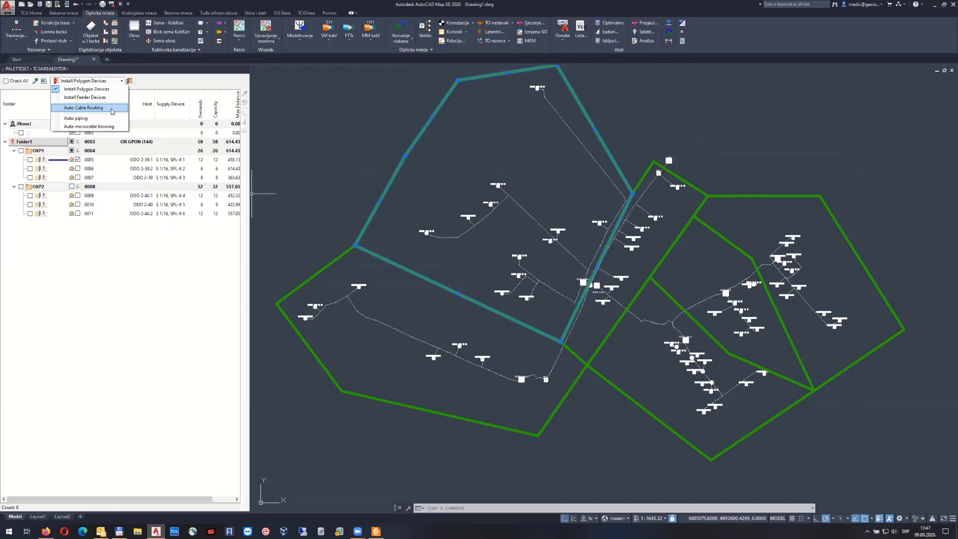
Switch the palette to Auto Cable Routing, trying then clearing the ODO 2-39.1 and OKP1 ticks
left_click(105, 108)
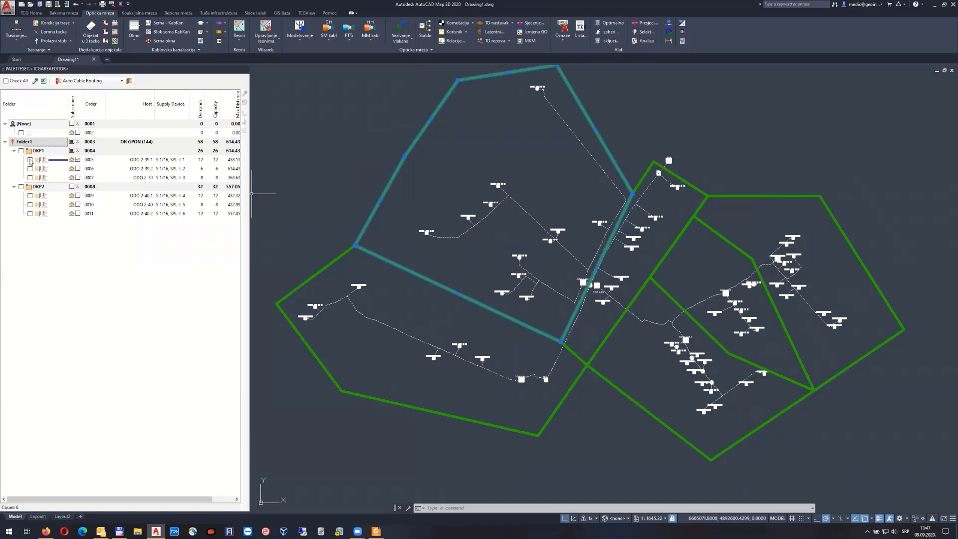
left_click(31, 160)
left_click(21, 152)
left_click(21, 151)
left_click(30, 159)
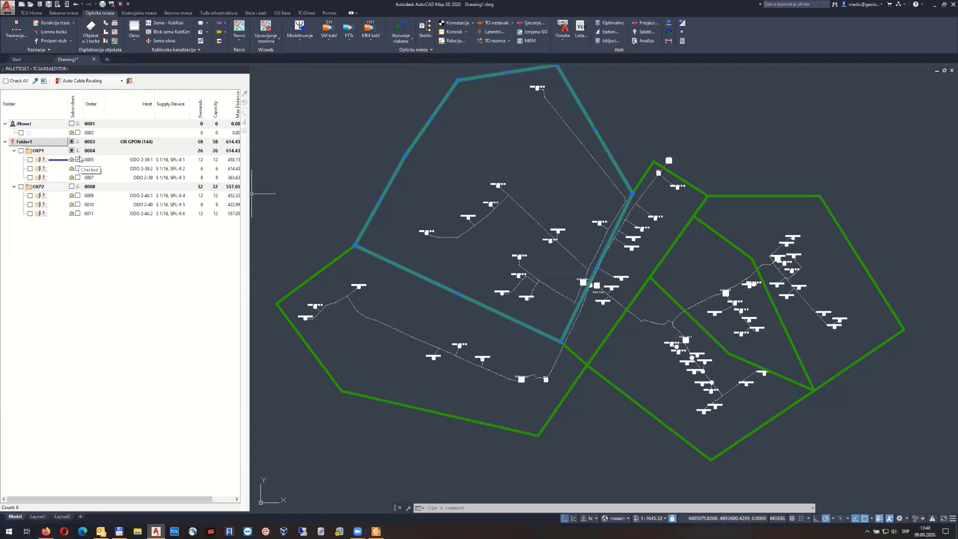
Zoom and pan the map to centre on ODO 2-39
scroll(579, 285, "up", 8)
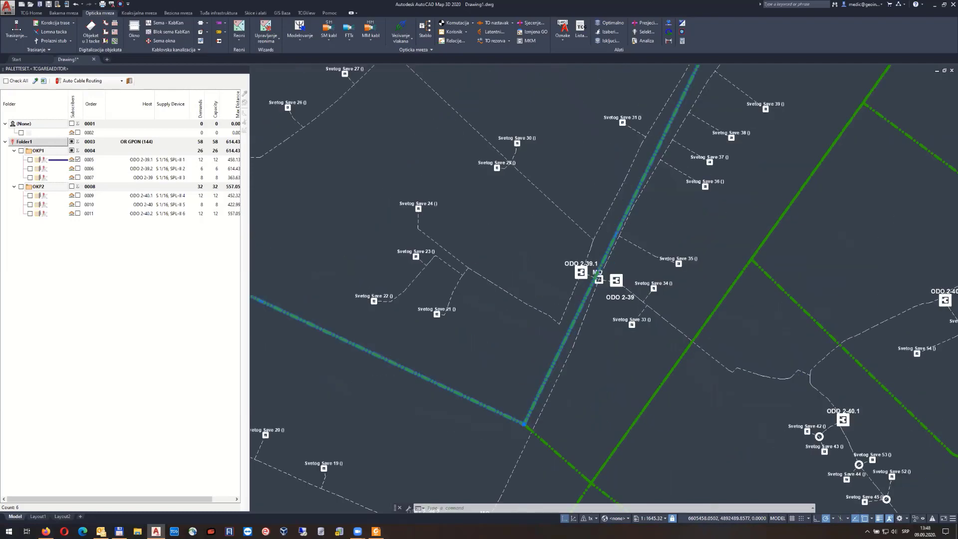
middle_click_drag(569, 205, 598, 380)
scroll(498, 250, "down", 4)
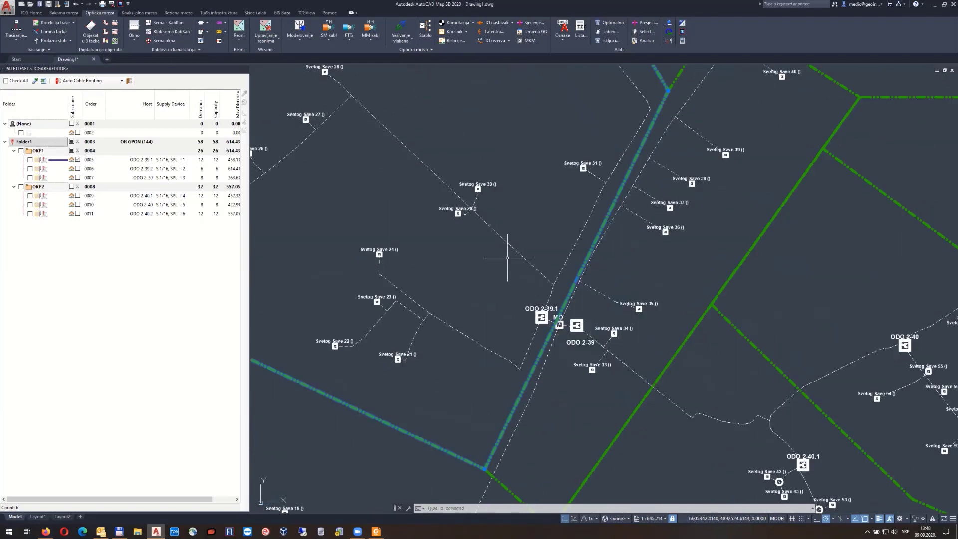
middle_click_drag(407, 149, 470, 139)
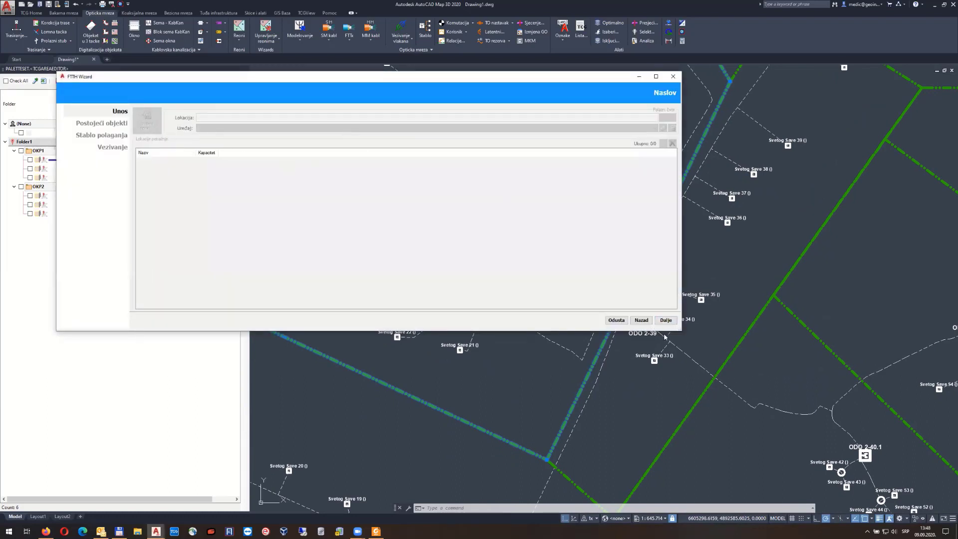
Advance the FTTH Wizard through Postojeći objekti to the Stablo polaganja routing tree
left_click(667, 321)
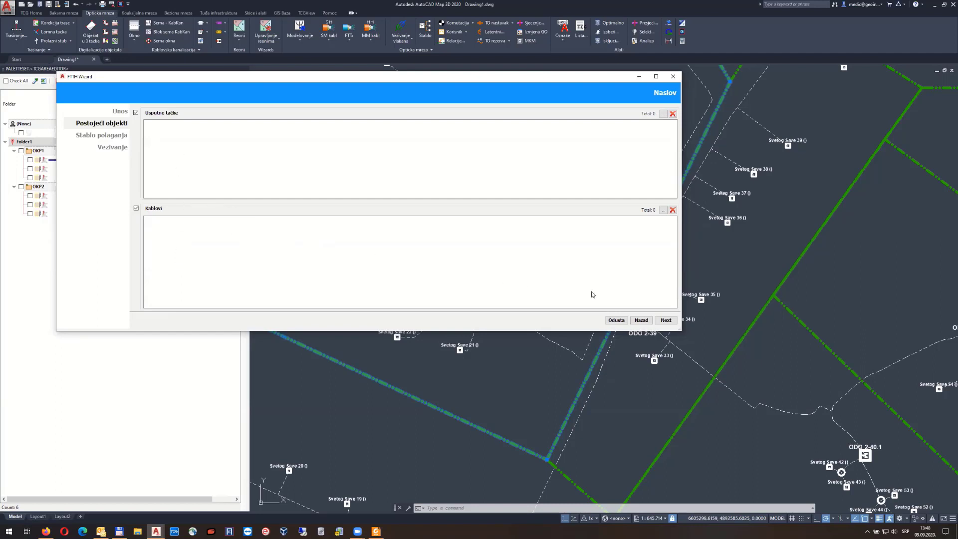
left_click(667, 321)
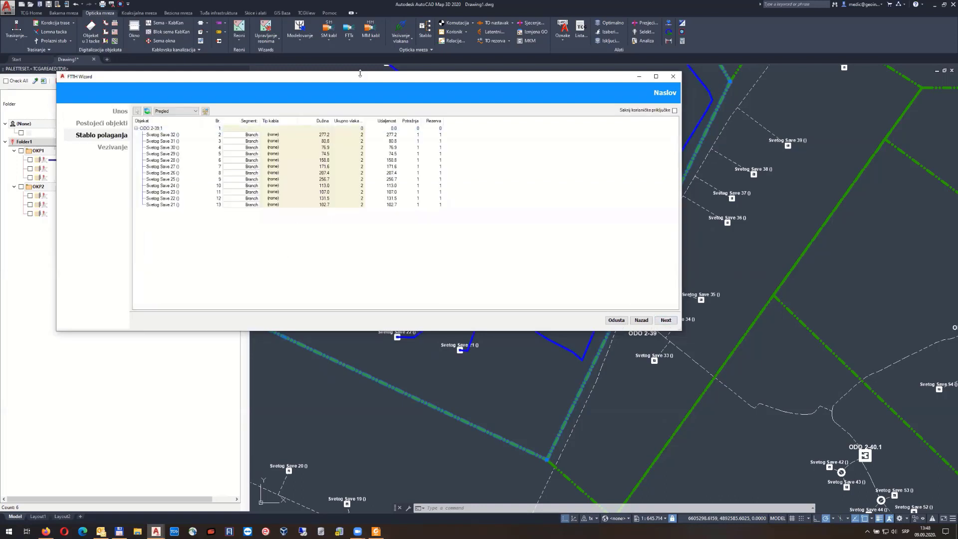
Move the wizard aside and zoom and pan the map to inspect the routed cables
left_click_drag(363, 87, 308, 294)
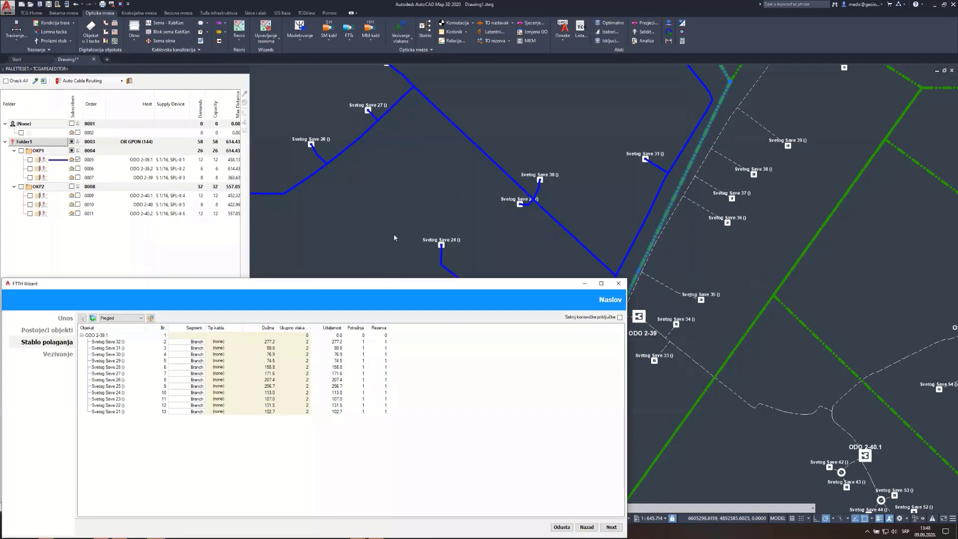
scroll(439, 203, "down", 4)
scroll(552, 200, "up", 1)
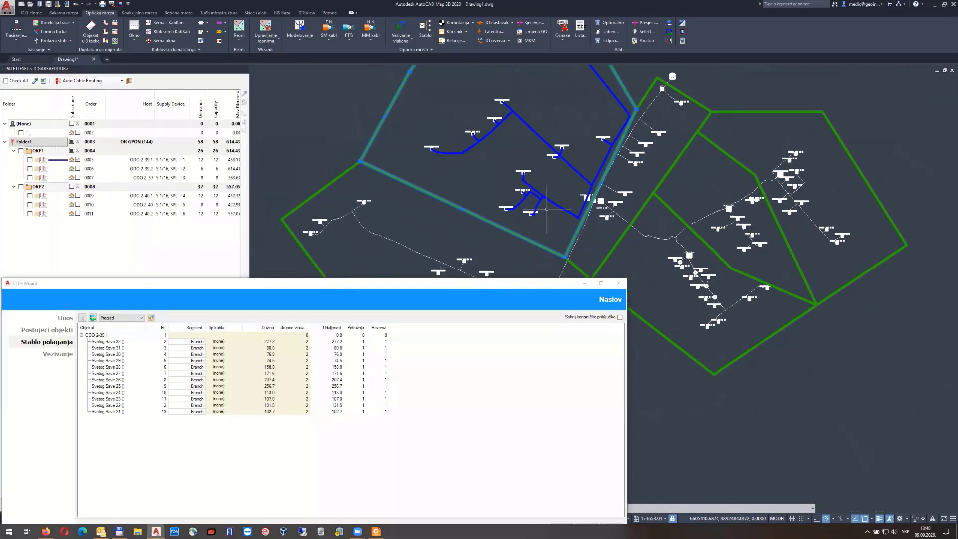
scroll(539, 189, "up", 1)
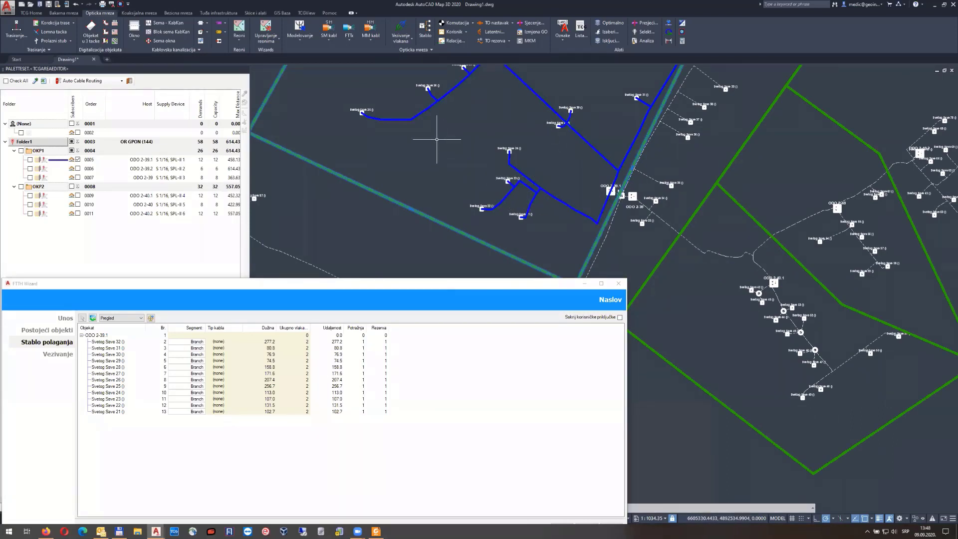
middle_click_drag(439, 132, 469, 158)
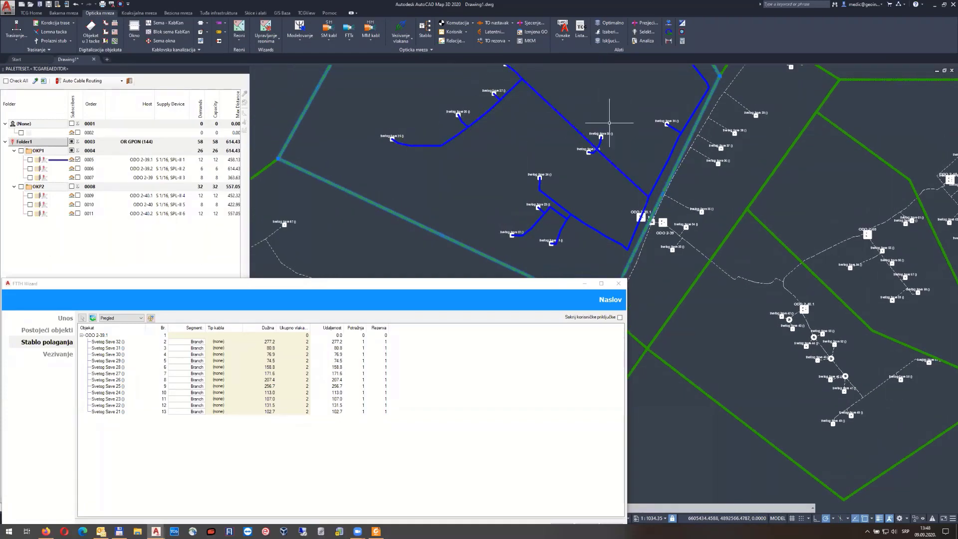
middle_click_drag(607, 122, 574, 106)
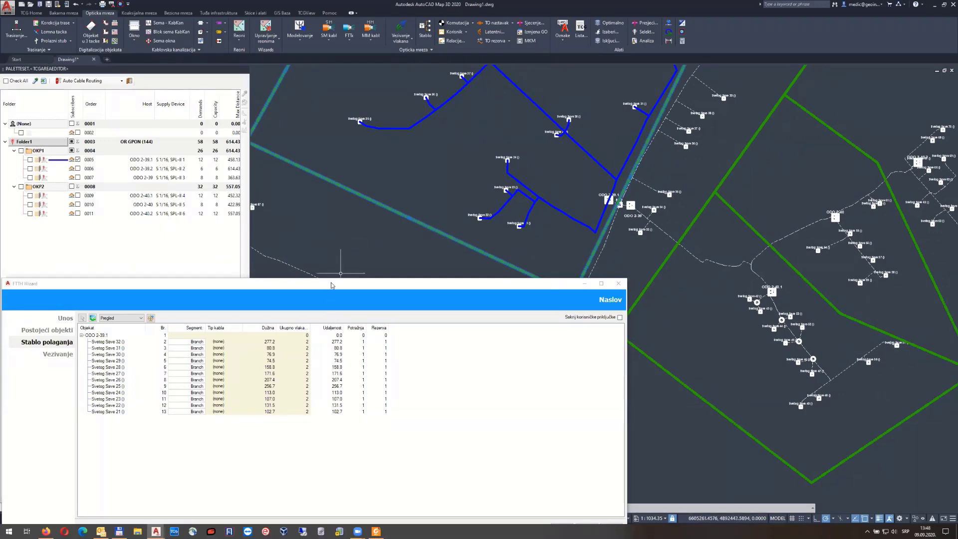
Reposition the wizard beside the blue cable network and open the Cable Favorit List
left_click_drag(332, 285, 358, 141)
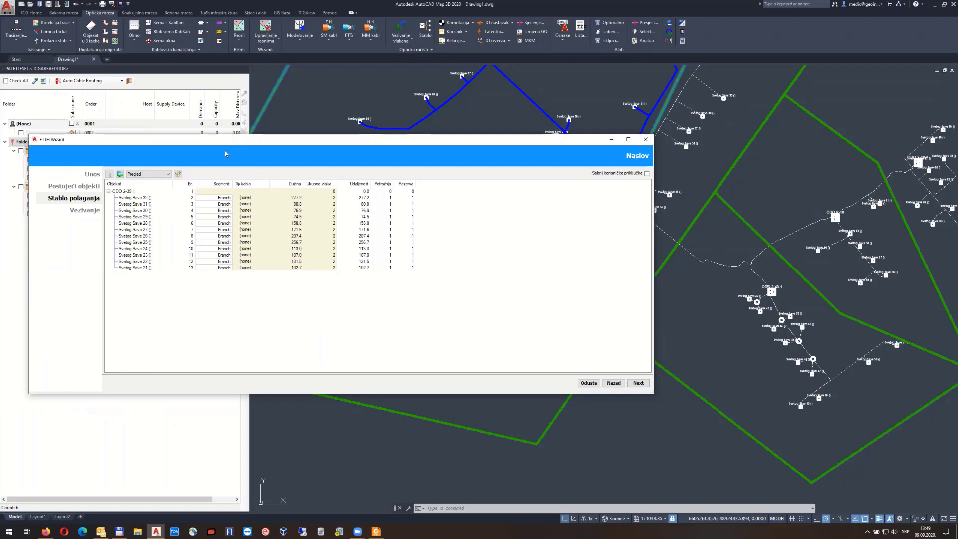
left_click_drag(226, 154, 237, 187)
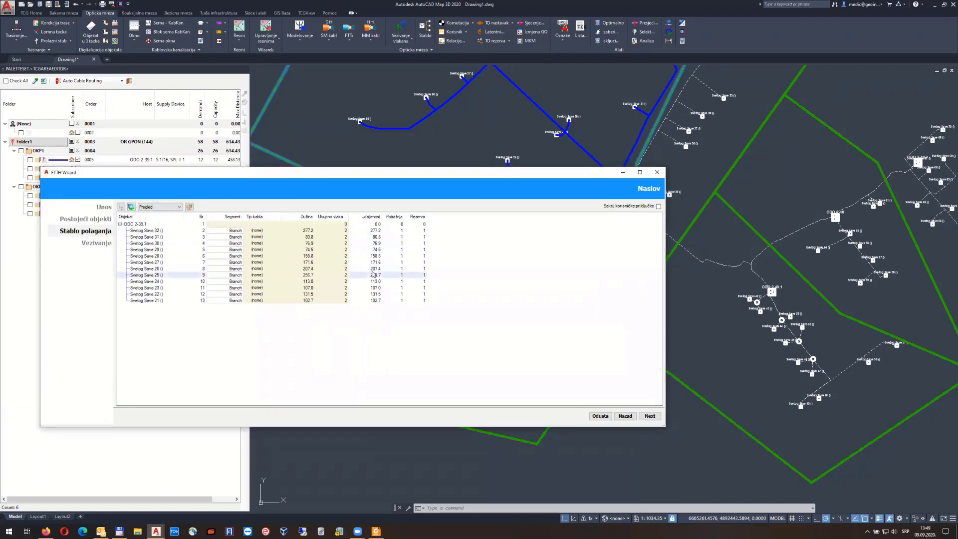
mouse_move(530, 112)
middle_mouse_down()
mouse_move(826, 290)
mouse_move(724, 215)
mouse_move(515, 136)
mouse_move(509, 154)
middle_mouse_up()
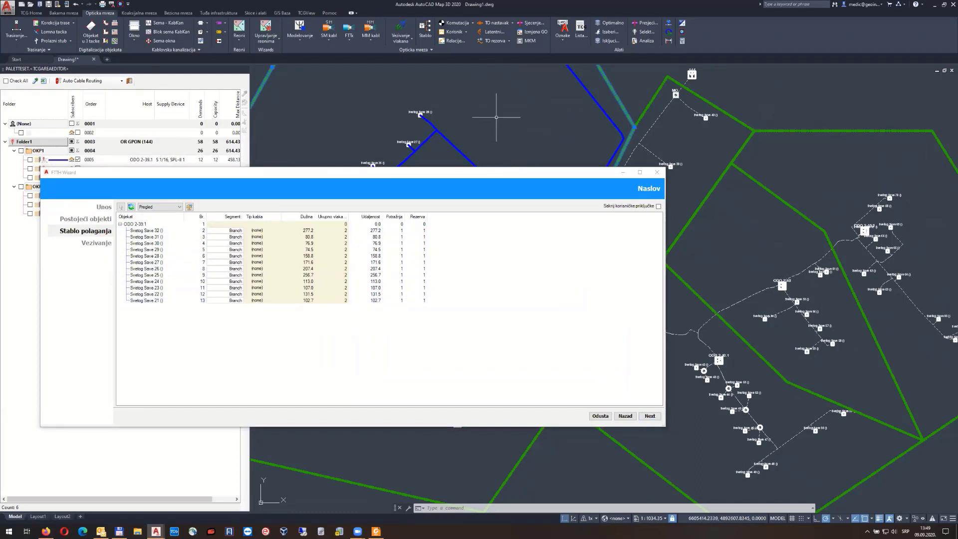
left_click(189, 206)
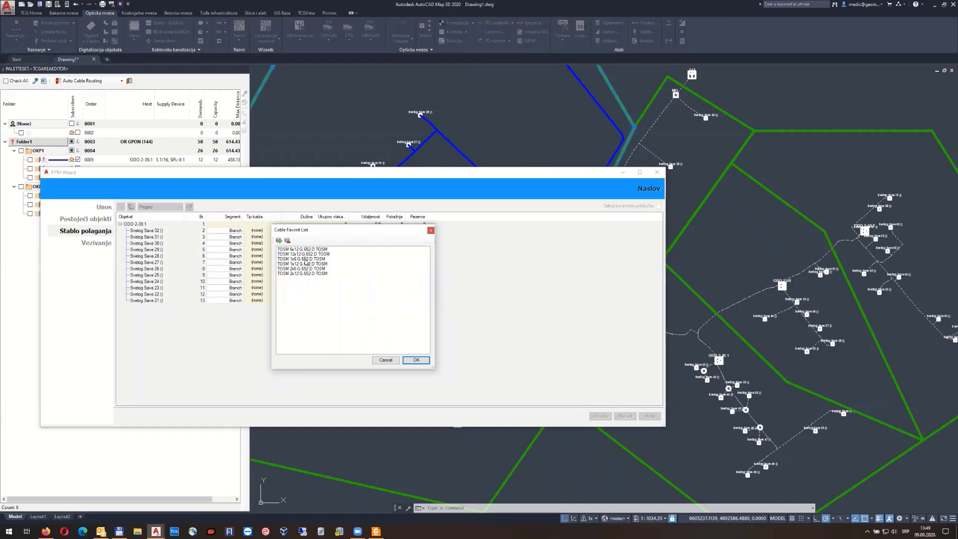
Add TOSM 1x2 G.652.D to the favourite cables and apply it to all drop routes
left_click(306, 260)
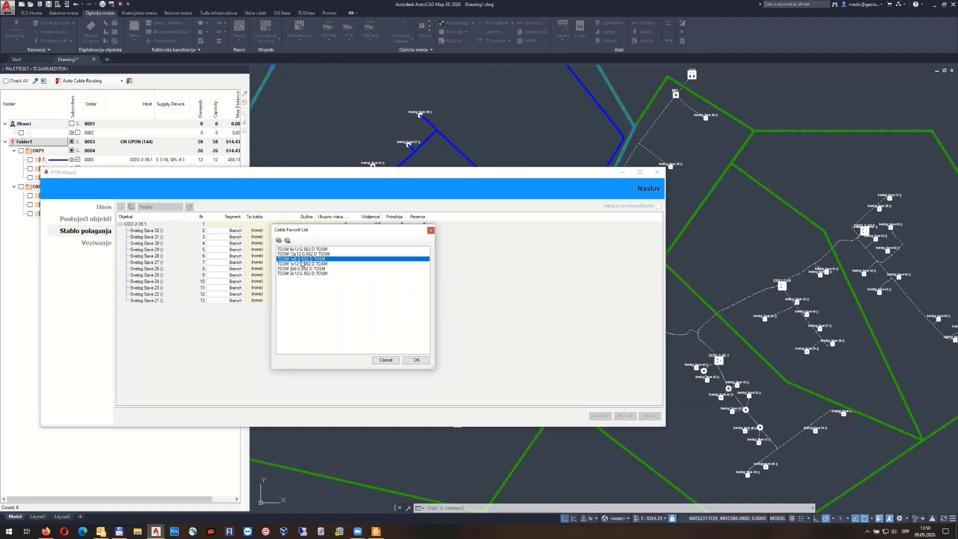
left_click(279, 240)
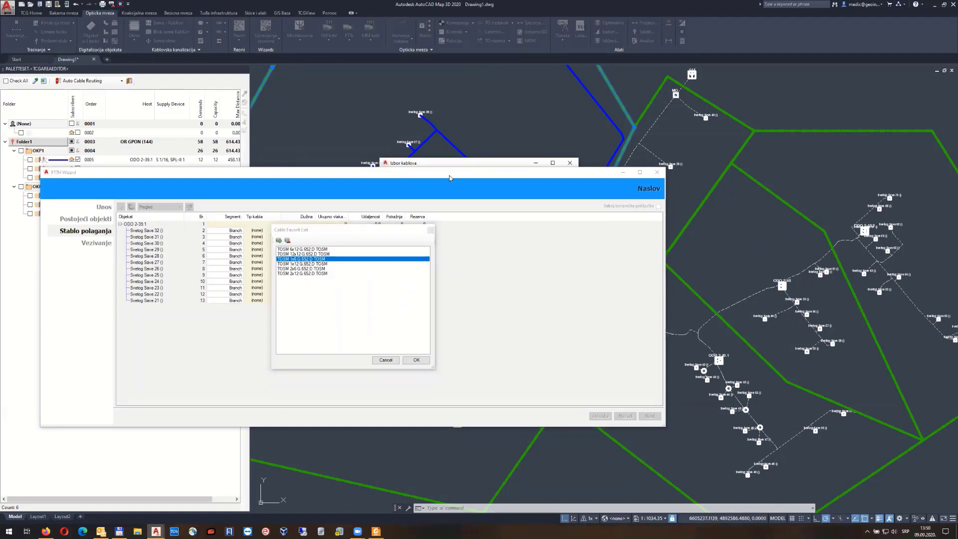
left_click_drag(448, 166, 774, 131)
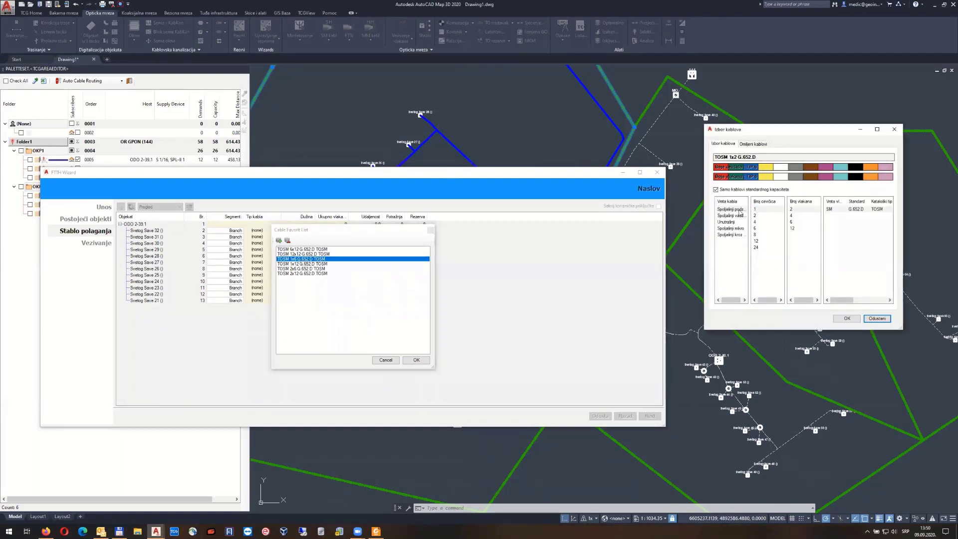
left_click(798, 210)
left_click(849, 319)
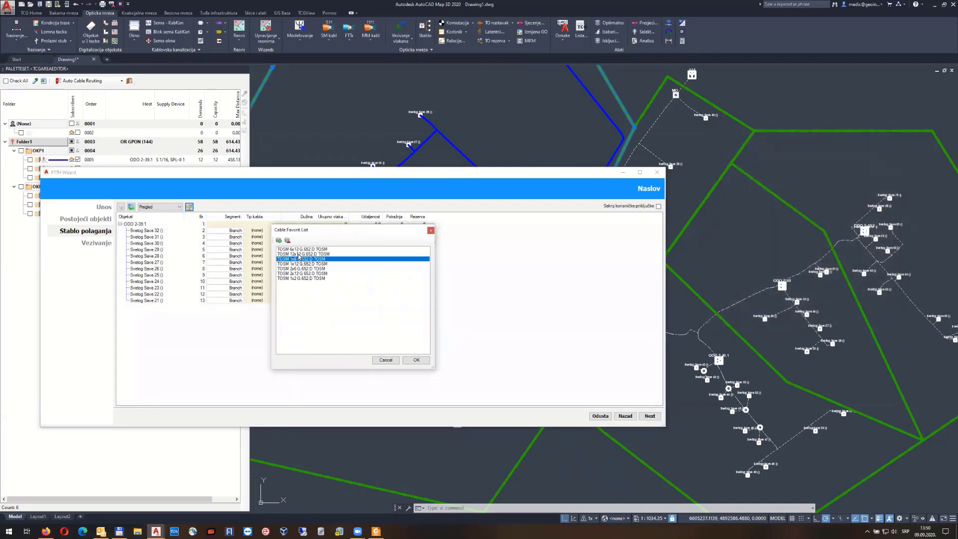
left_click(303, 278)
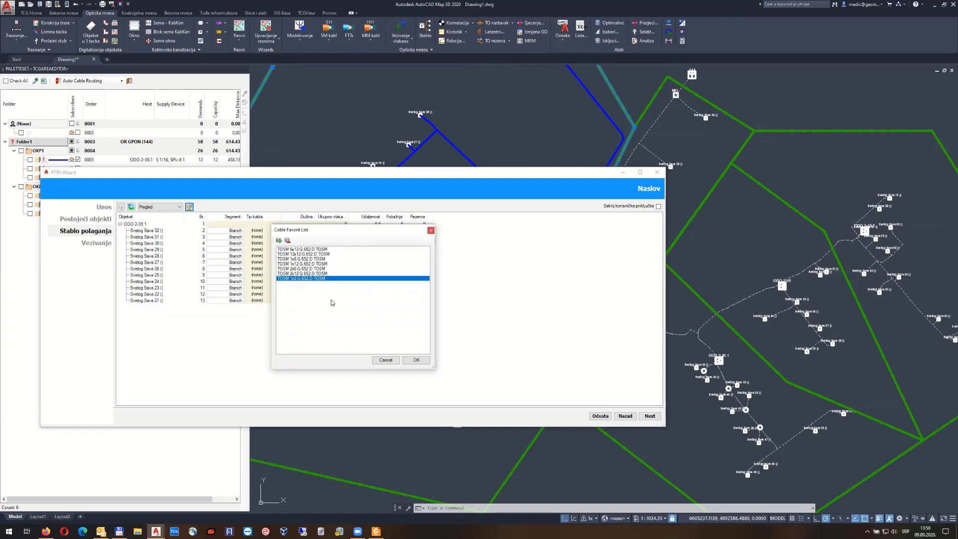
left_click(416, 360)
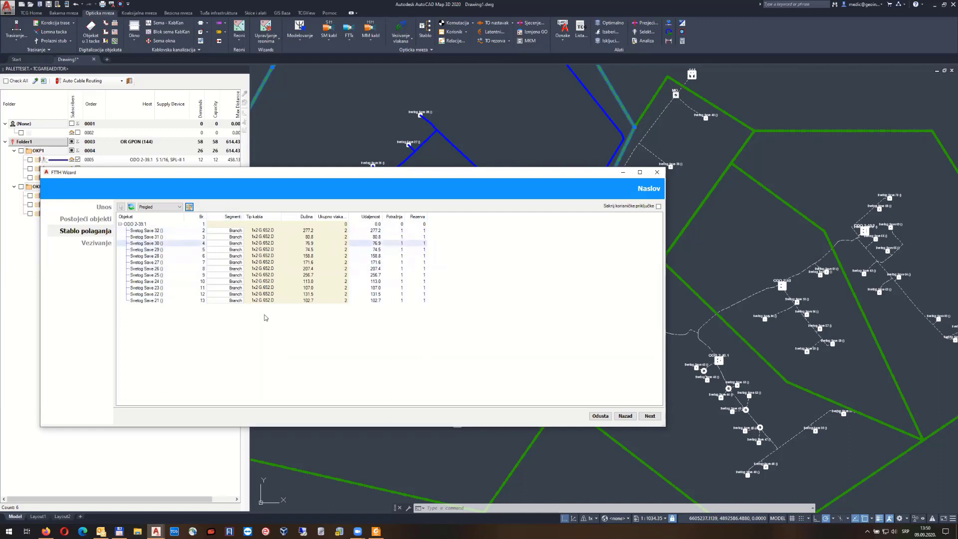
Reassign TOSM 1x6 G.652.D to all drop routes and advance to the Vezivanje step
left_click(189, 207)
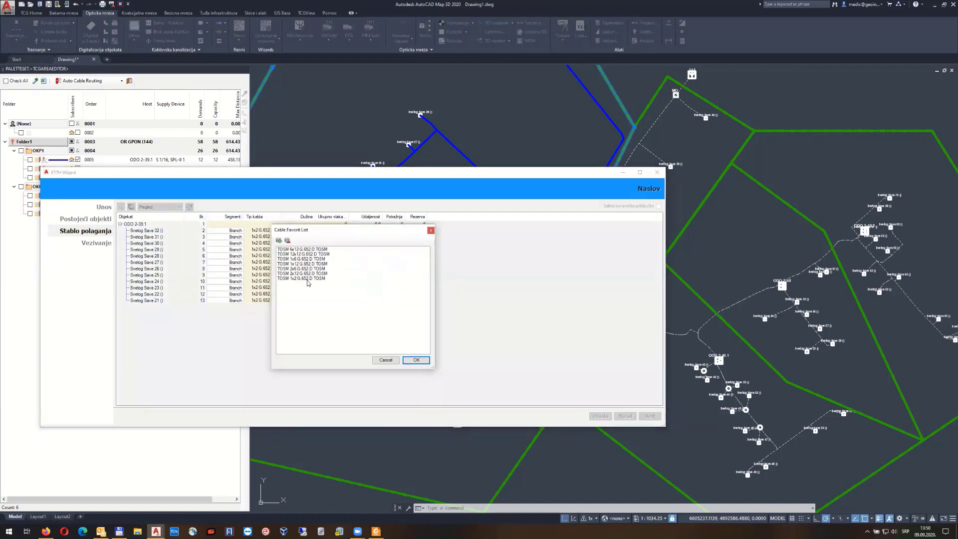
left_click(410, 360)
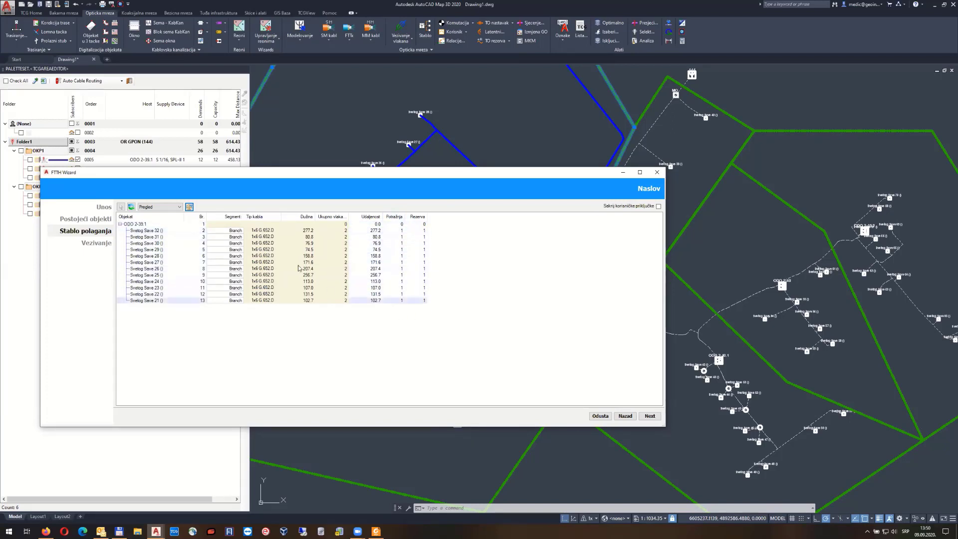
left_click(650, 416)
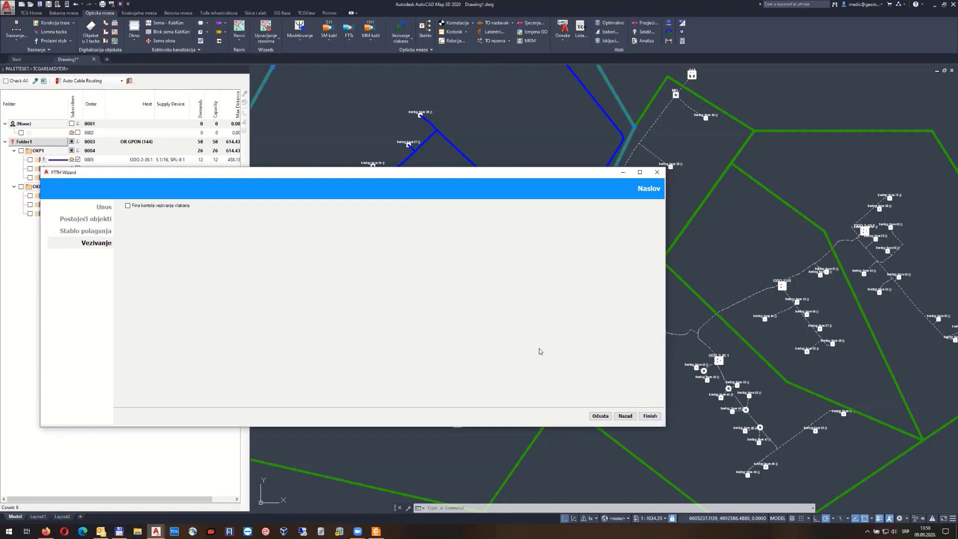
Turn on 'Fina kontola vezivanja vlakana' and enlarge and raise the wizard window
left_click(168, 205)
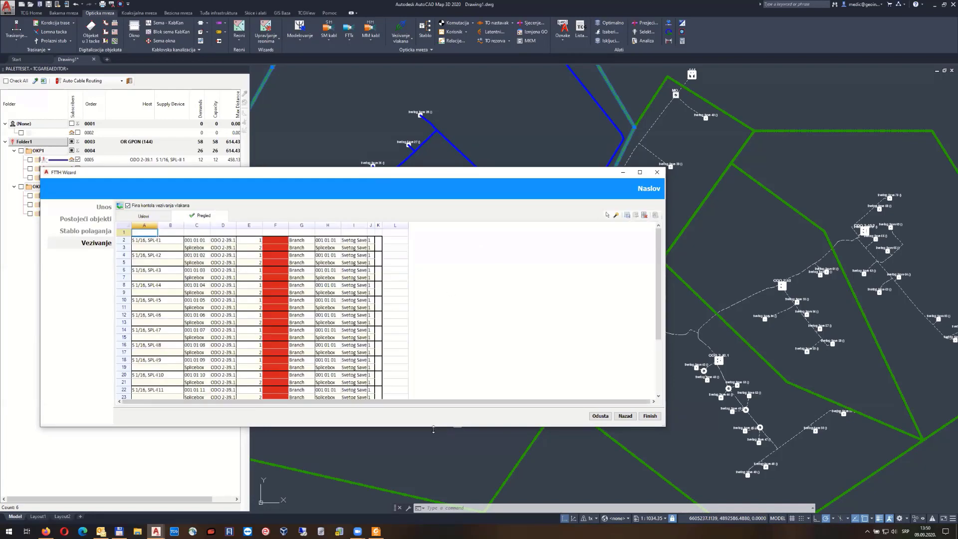
left_click_drag(433, 427, 434, 488)
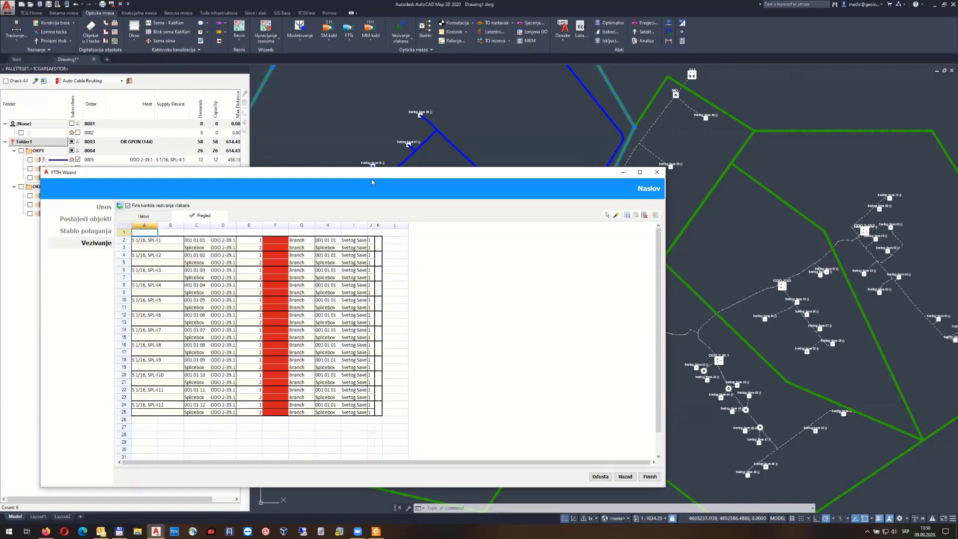
left_click_drag(371, 174, 380, 103)
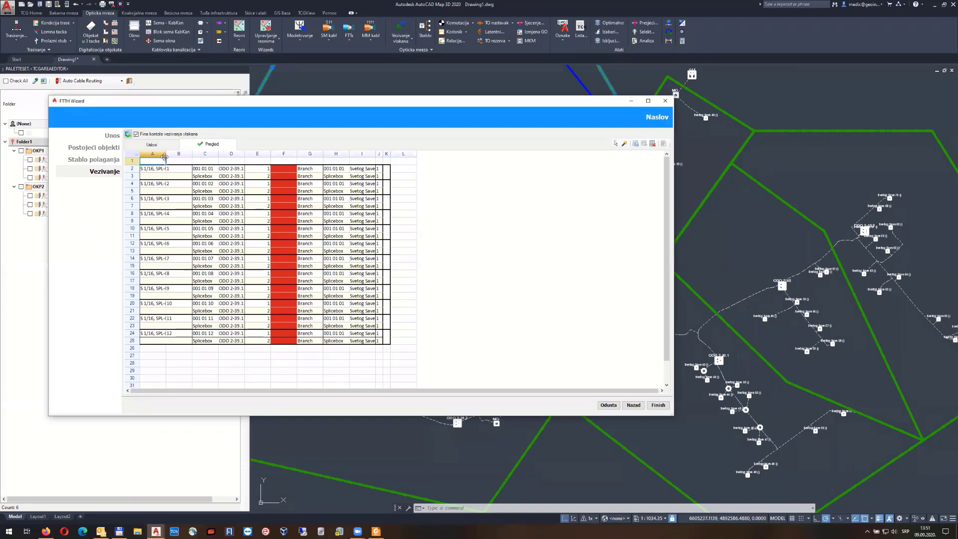
Widen columns A and I so splitter port and Svetog Save building names are readable
left_click_drag(167, 154, 189, 153)
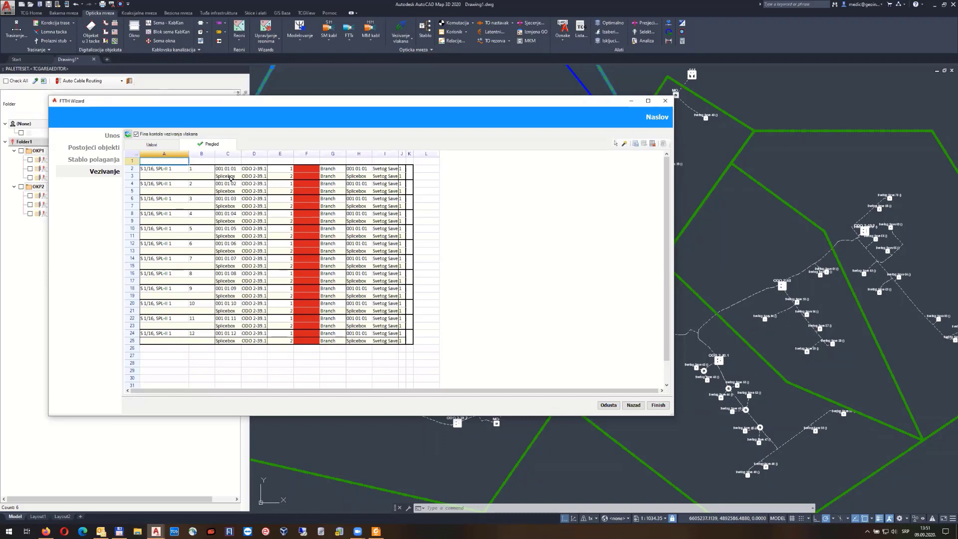
left_click(162, 171)
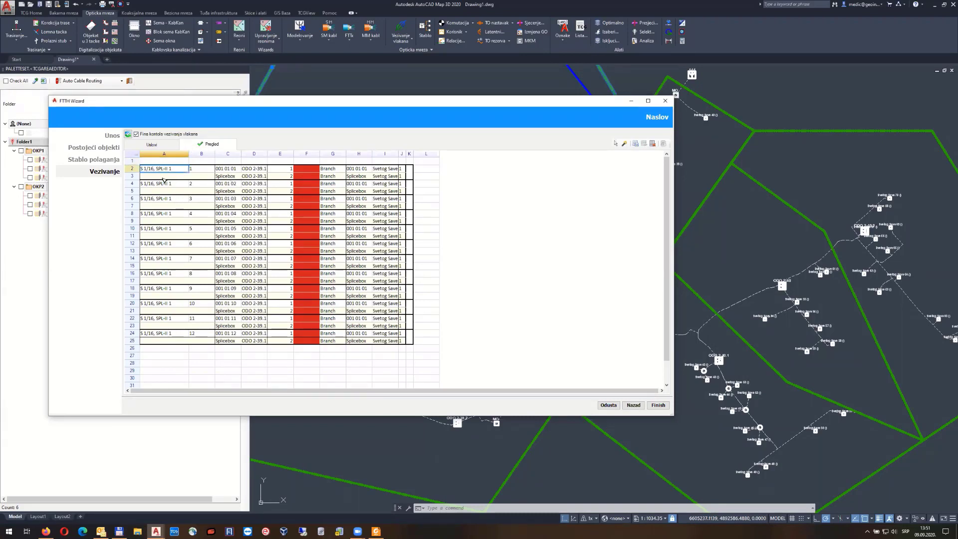
left_click(193, 172)
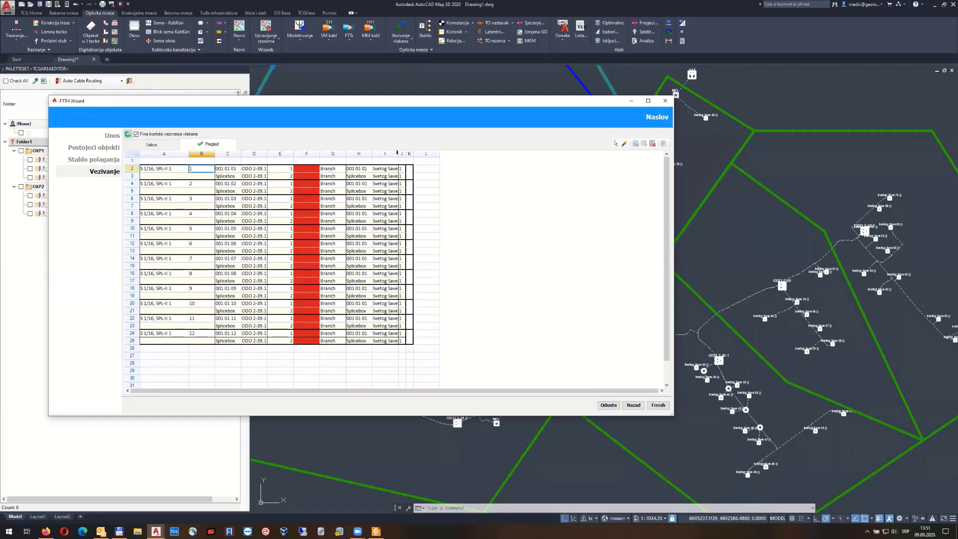
double_click(398, 154)
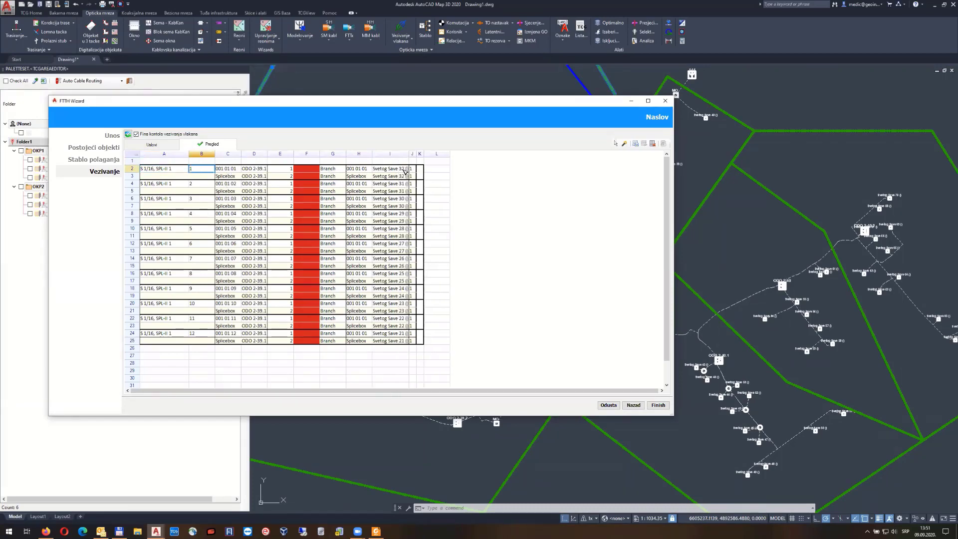
left_click(405, 170)
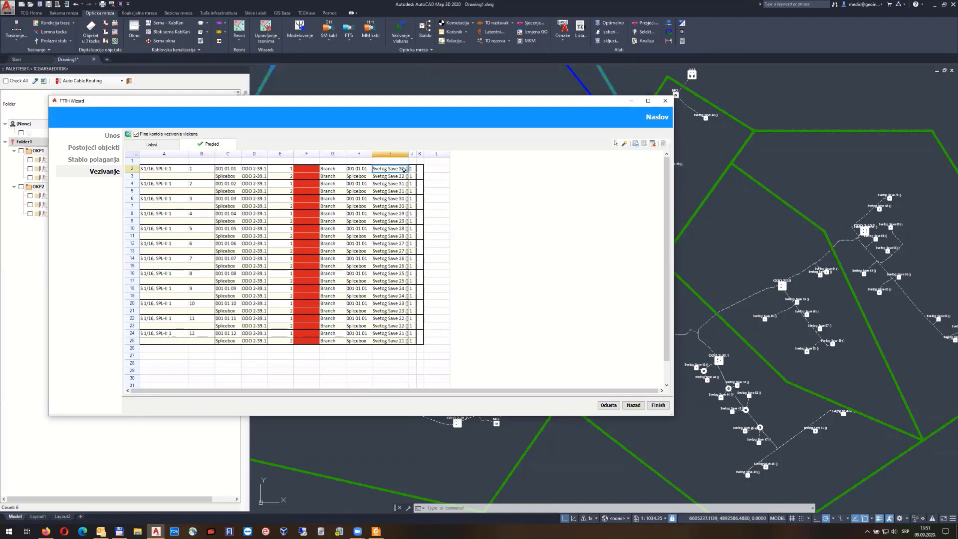
left_click_drag(408, 154, 416, 157)
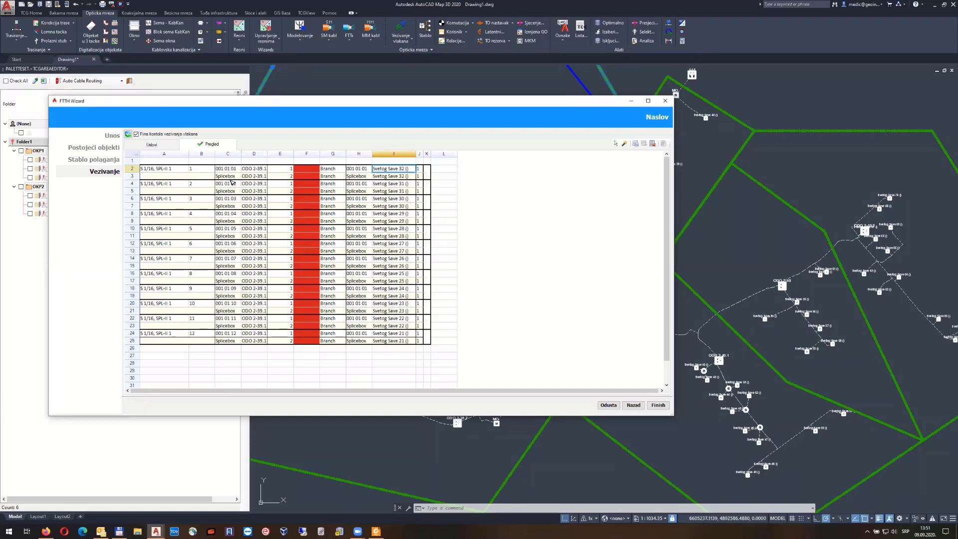
Highlight the splice rows 4–5, 6 and 8 to review their connections
left_click_drag(157, 184, 426, 187)
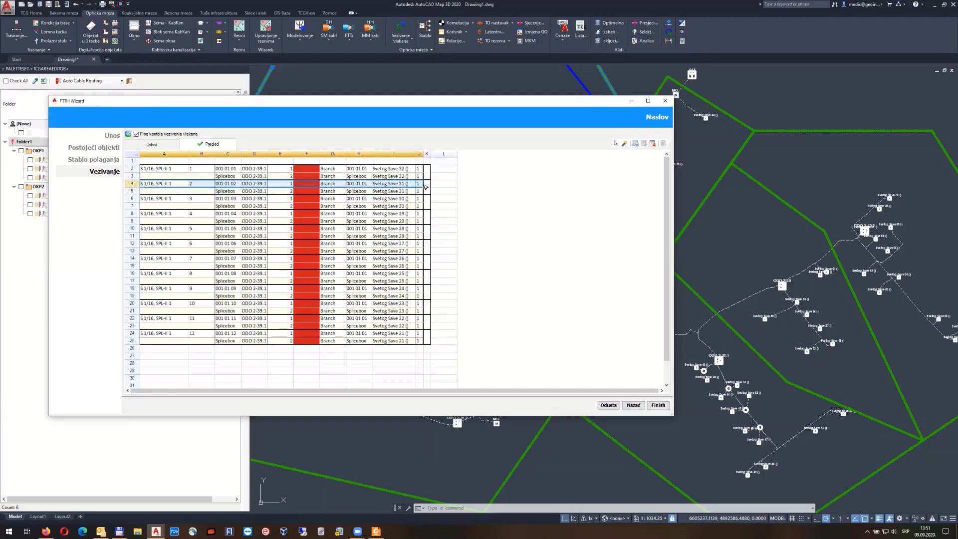
left_click_drag(154, 200, 423, 202)
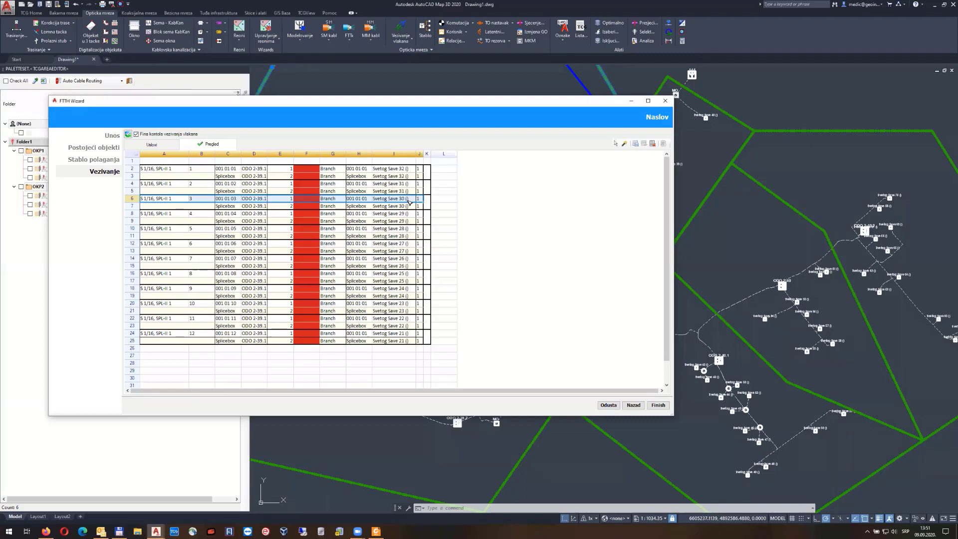
left_click(171, 215)
left_click_drag(171, 216, 422, 215)
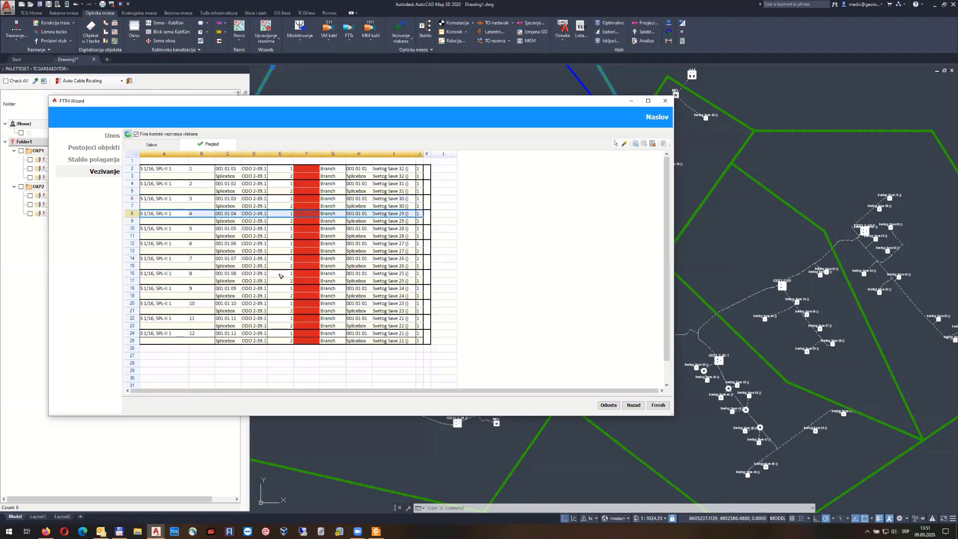
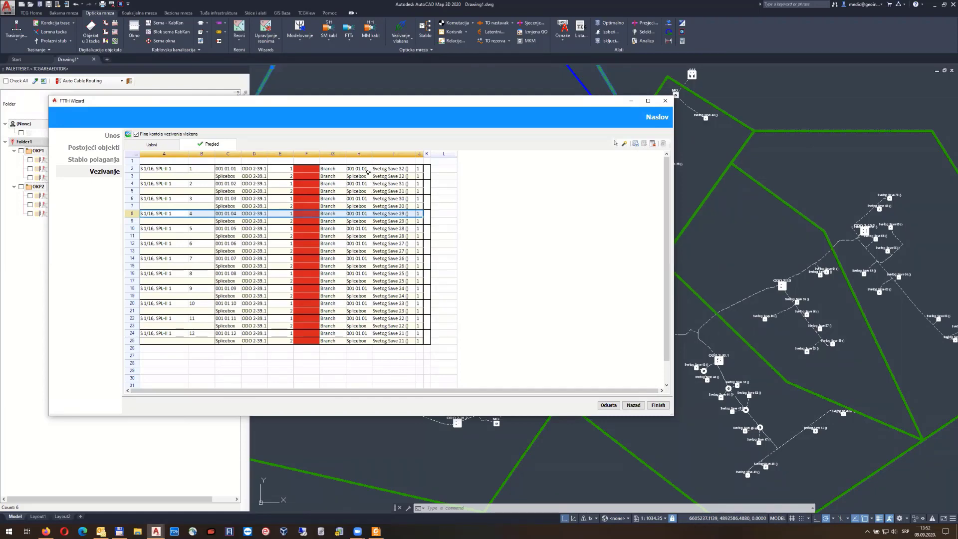
Jump from the first splice row's preview cell to its underlying constraint
left_click(368, 169)
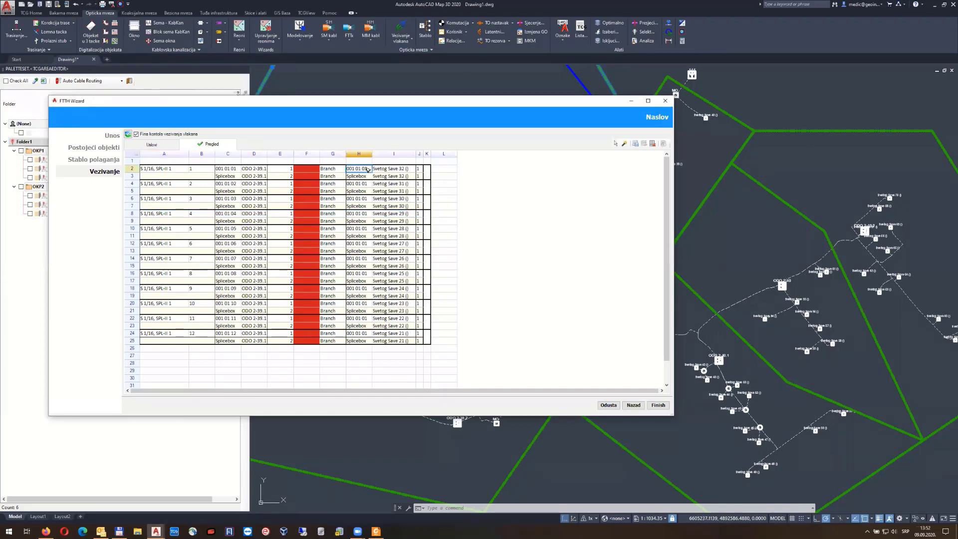
right_click(367, 170)
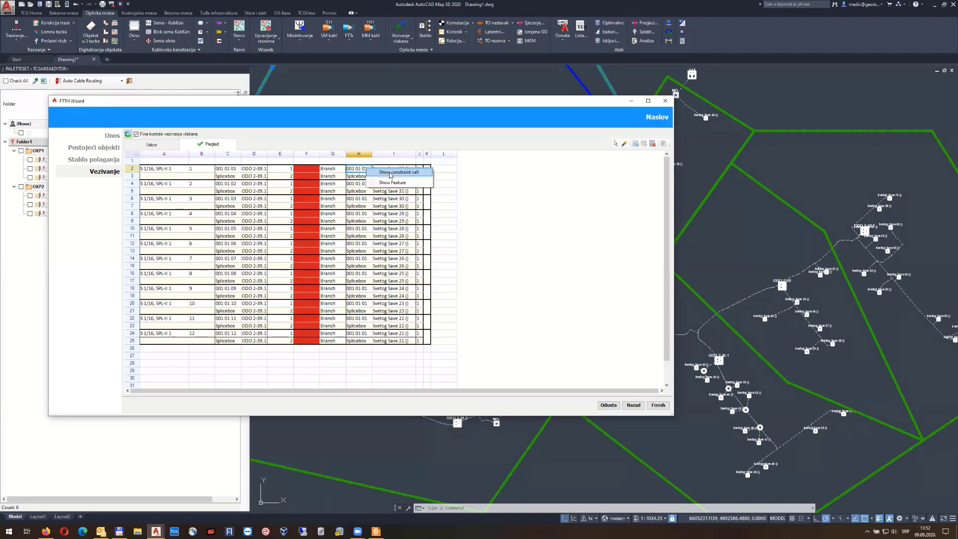
left_click(391, 172)
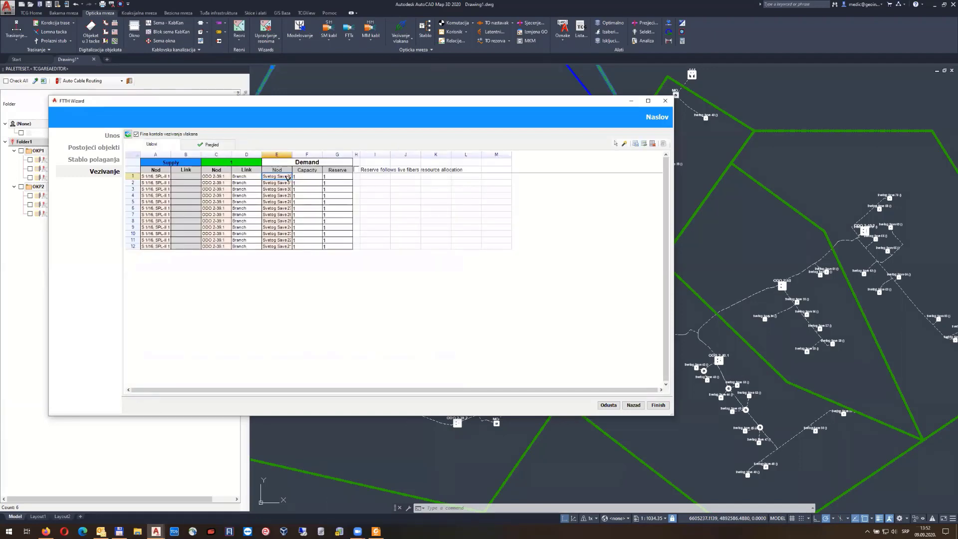
Assign module M1 of Group 1 (G001M01) as the first Demand node
right_click(287, 178)
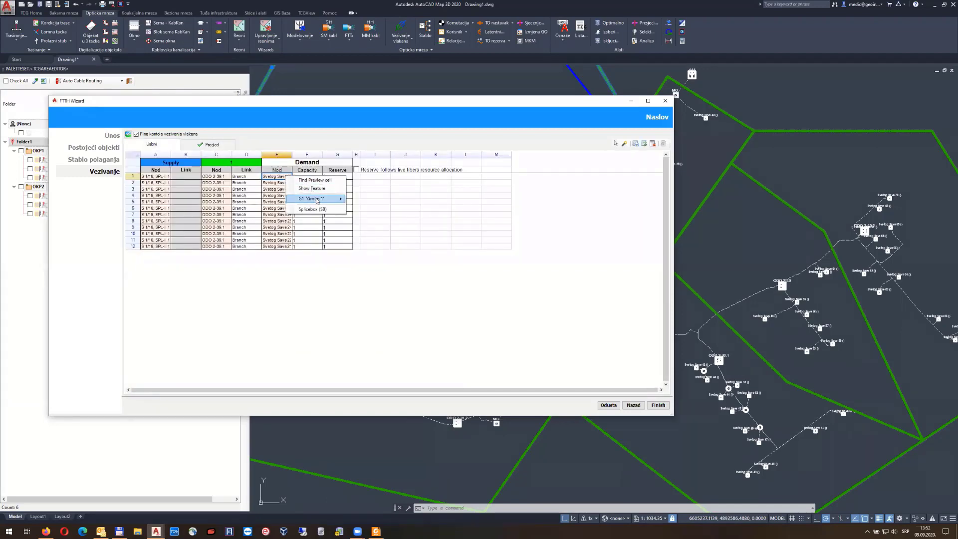
mouse_move(317, 200)
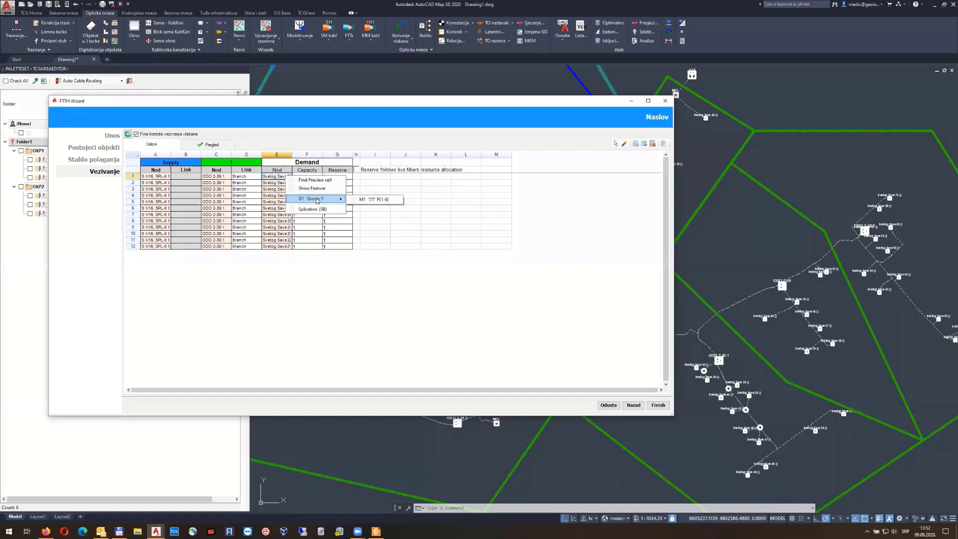
left_click(280, 177)
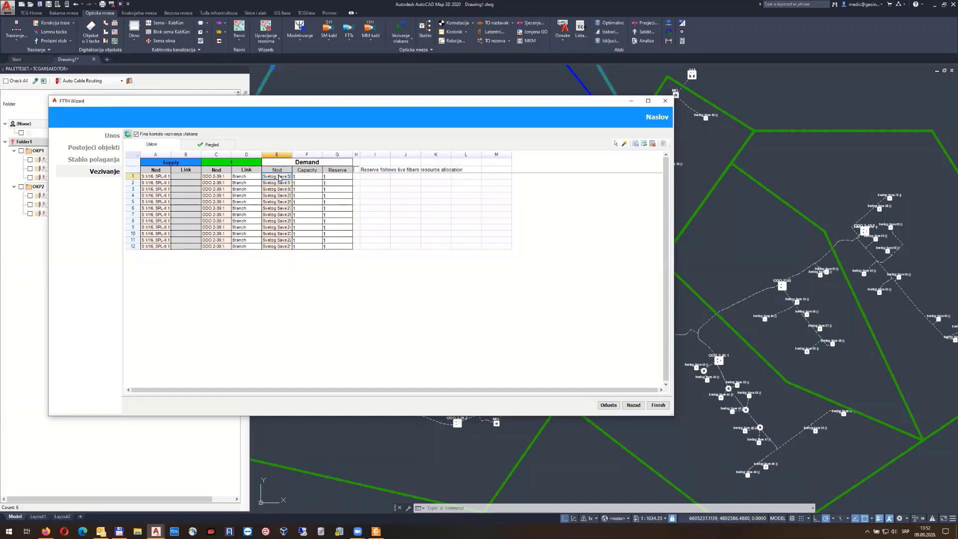
right_click(280, 178)
mouse_move(318, 199)
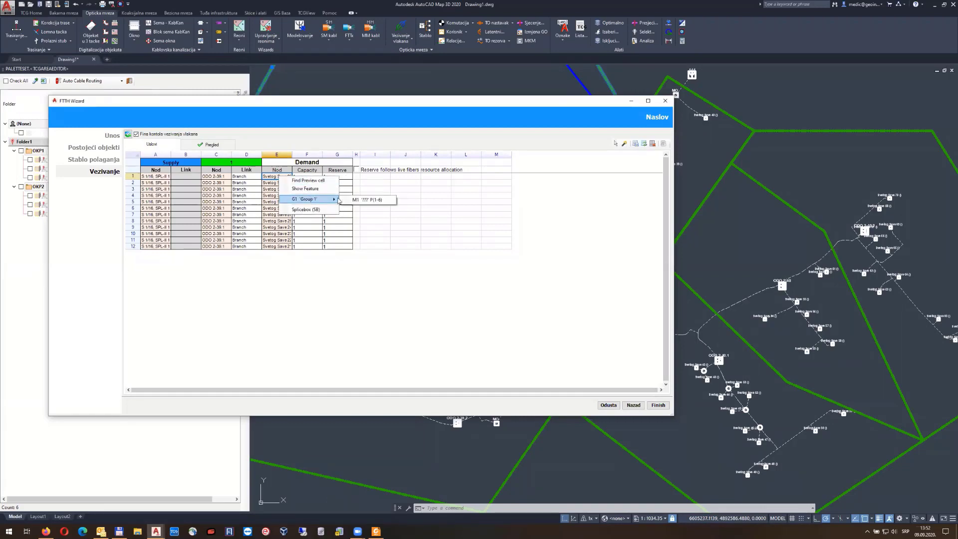
left_click(369, 200)
double_click(288, 177)
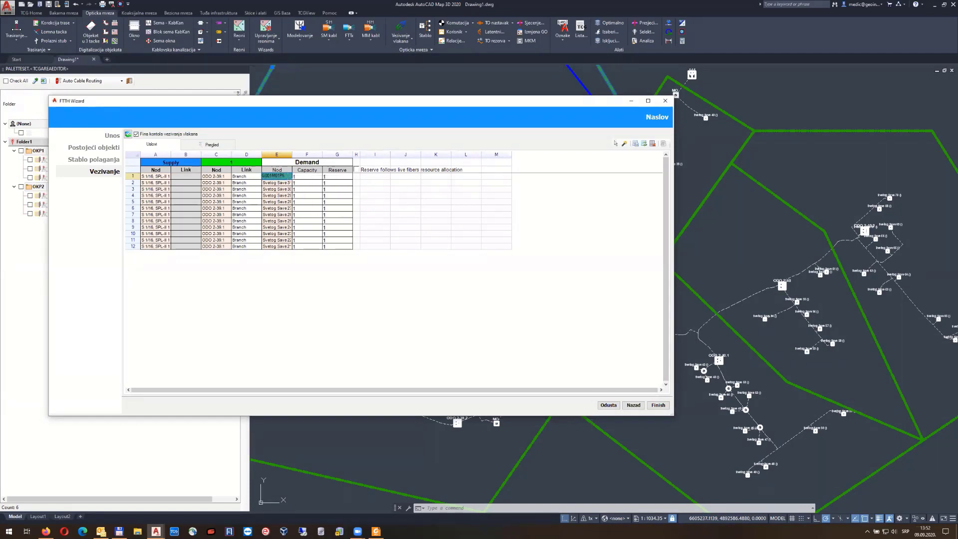
key("Tab")
Compare the splice preview against the Supply/Demand conditions
left_click(212, 145)
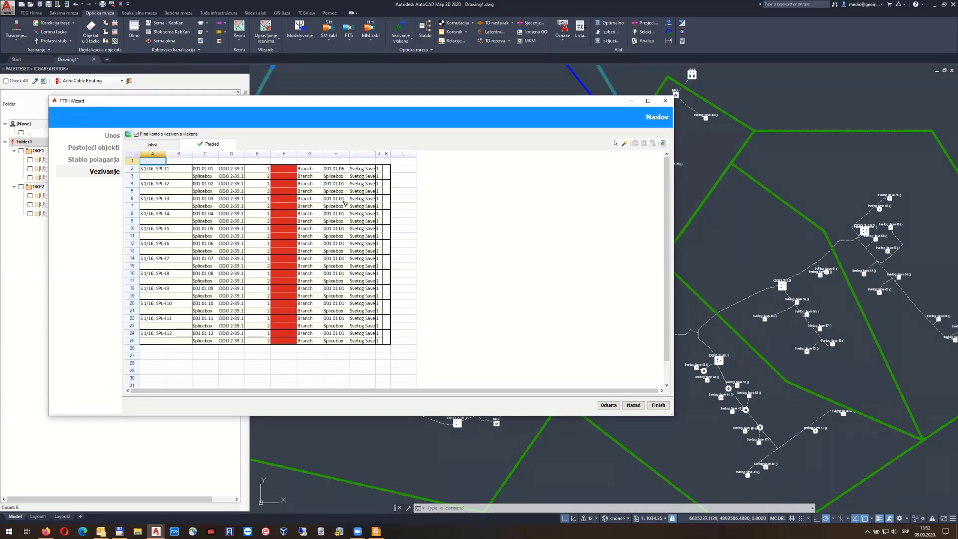
left_click(163, 149)
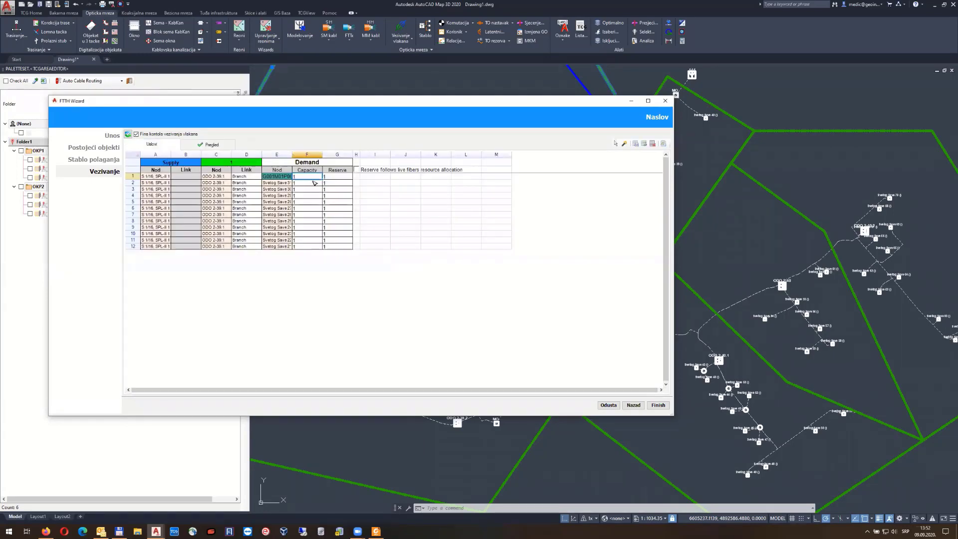
left_click(221, 148)
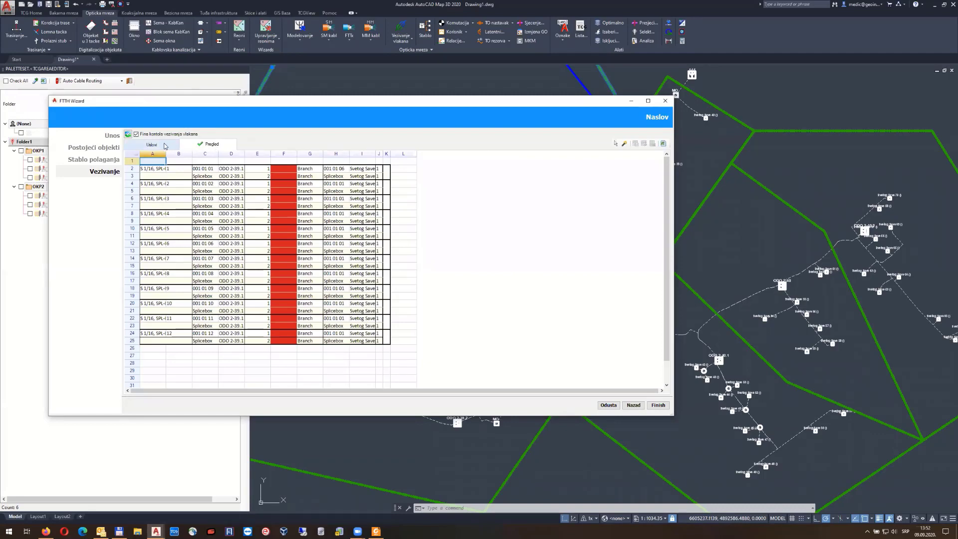
left_click(160, 147)
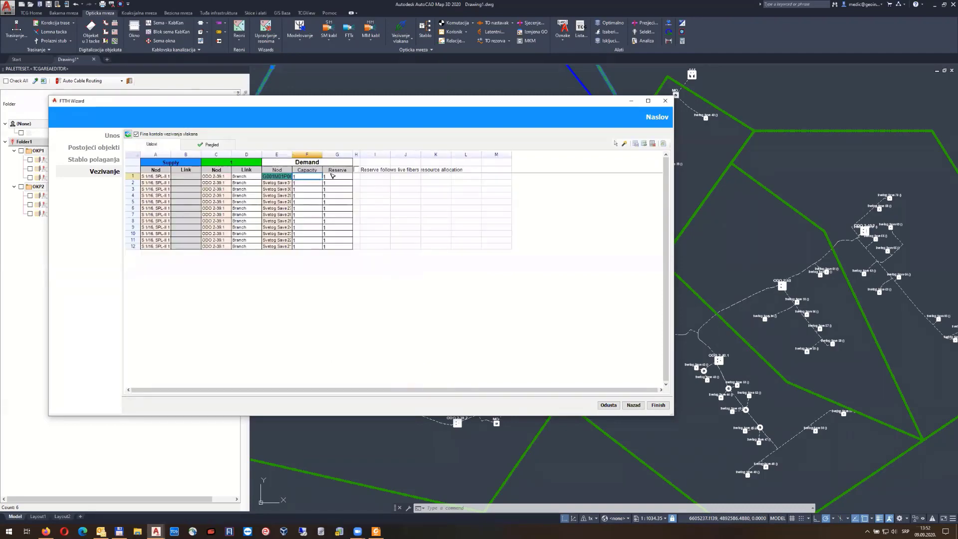
Set all twelve Reserve values to 0 and review the resulting splice preview
left_click_drag(331, 176, 334, 251)
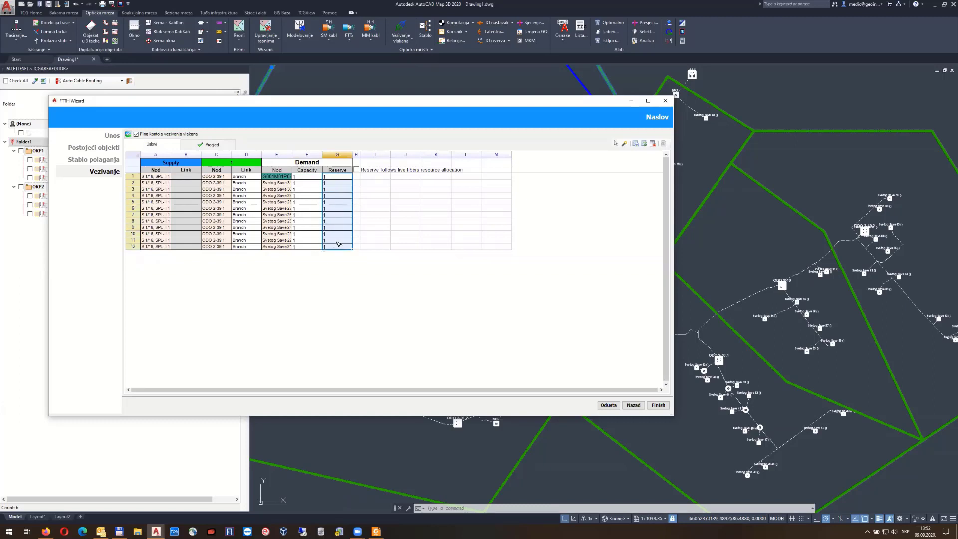
left_click(341, 179)
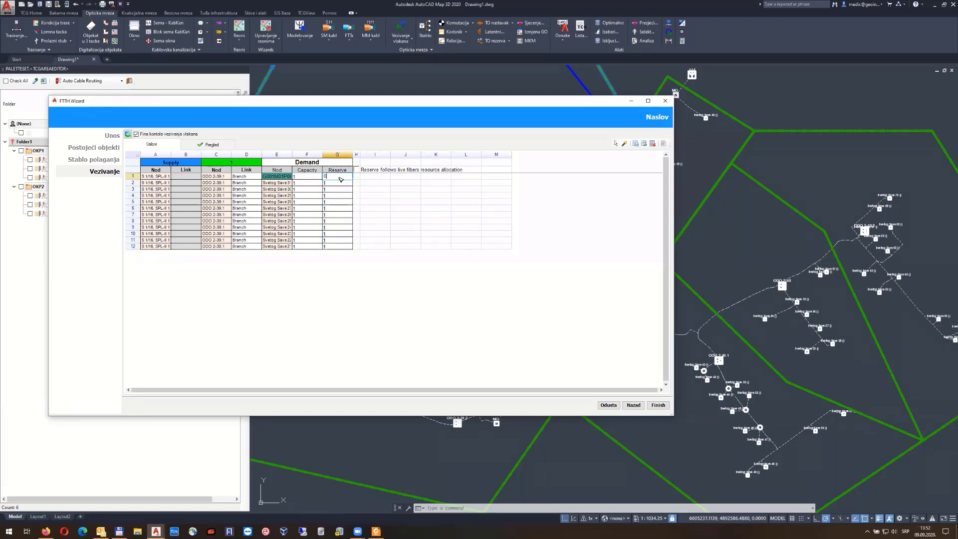
type("0")
left_click_drag(352, 179, 351, 249)
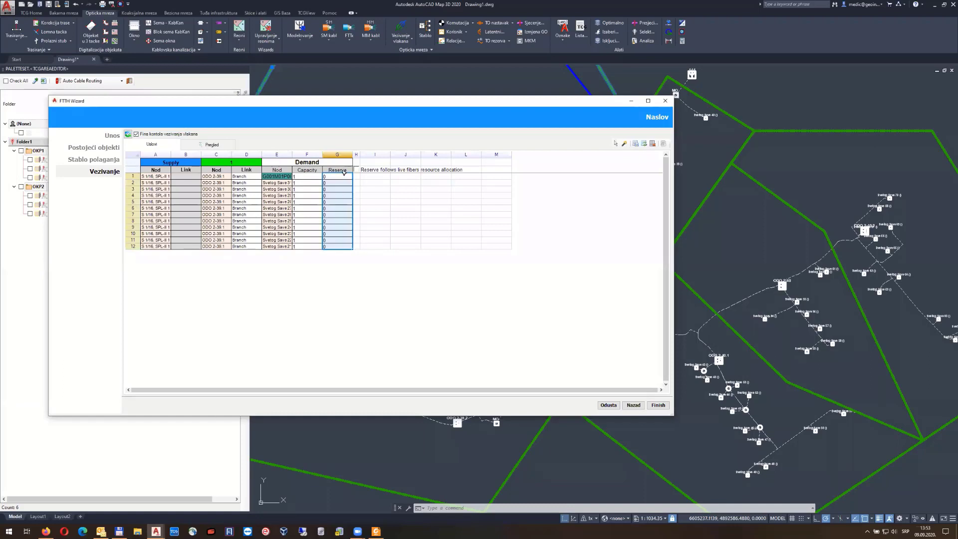
left_click(211, 144)
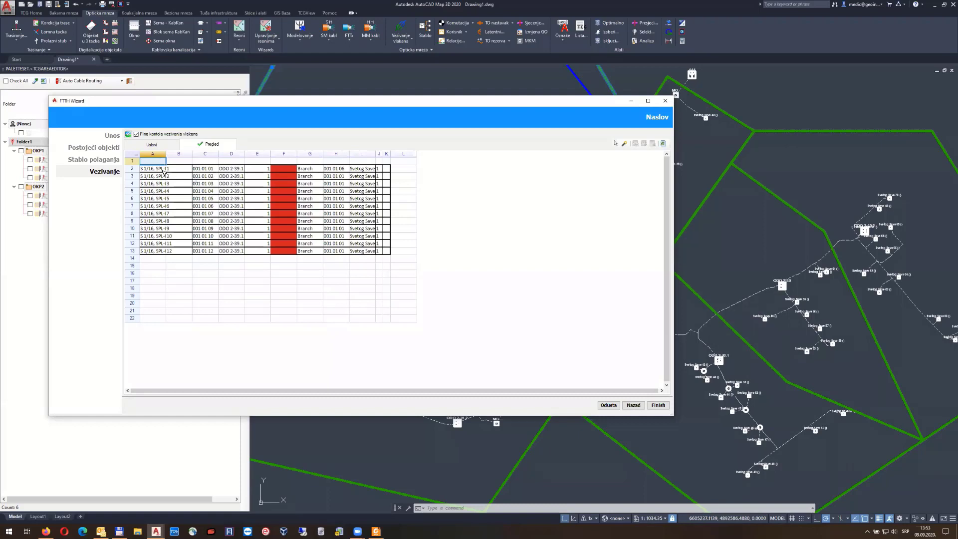
left_click_drag(166, 154, 191, 154)
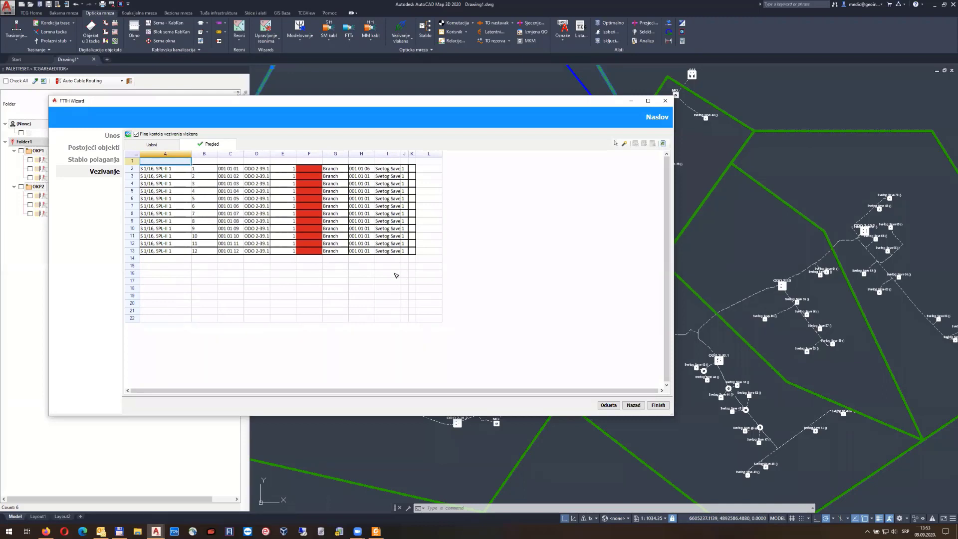
left_click(156, 144)
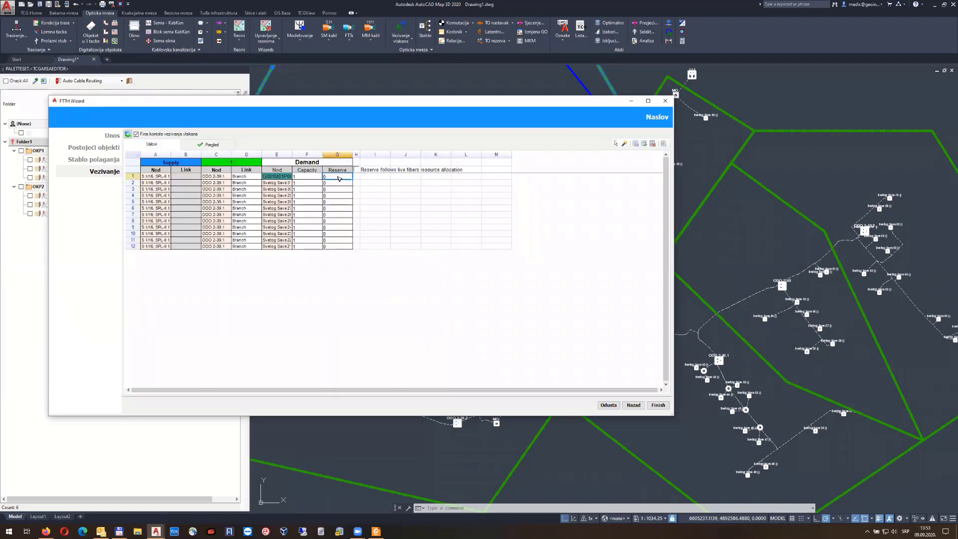
Change all twelve Reserve values to 2 and recheck the splicebox fibers in the preview
left_click(338, 177)
type("2")
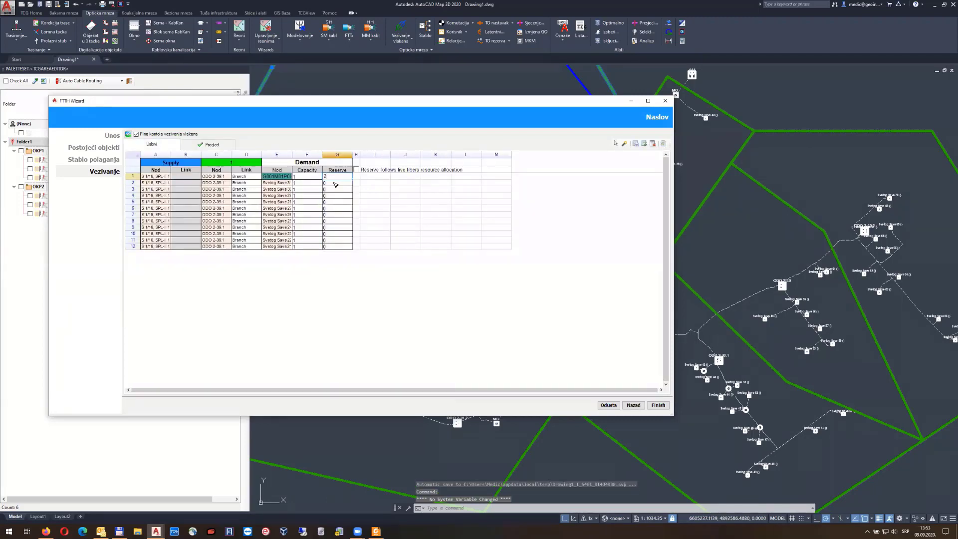
left_click_drag(353, 178, 356, 245)
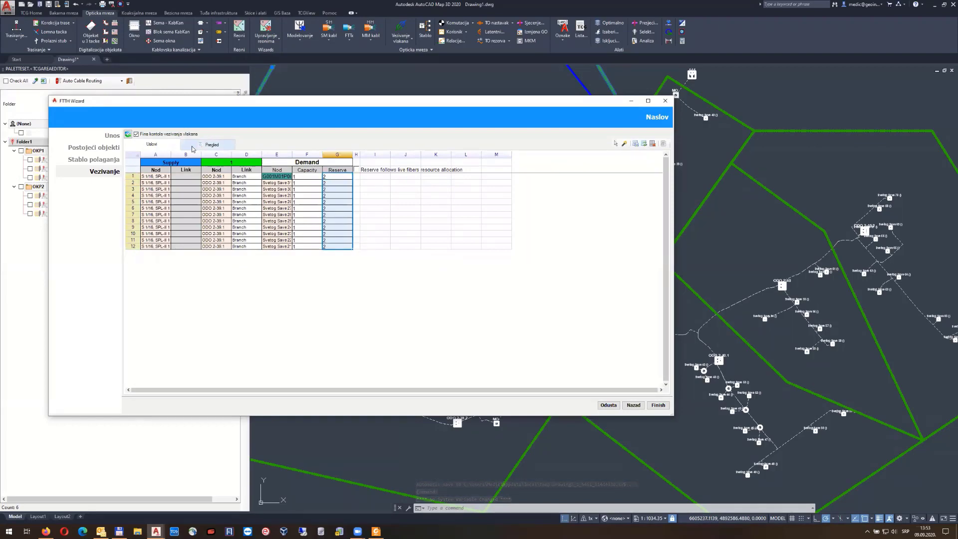
left_click(210, 144)
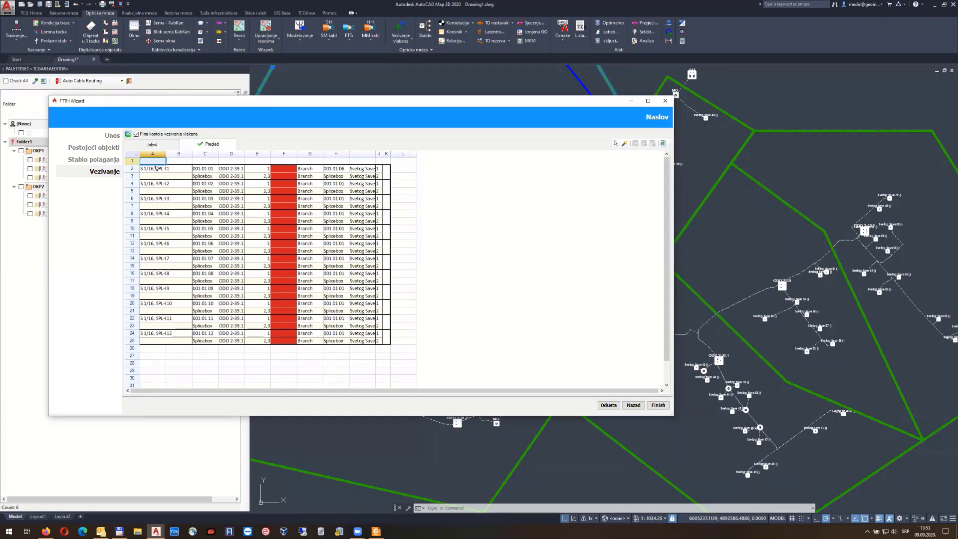
left_click_drag(206, 179, 382, 180)
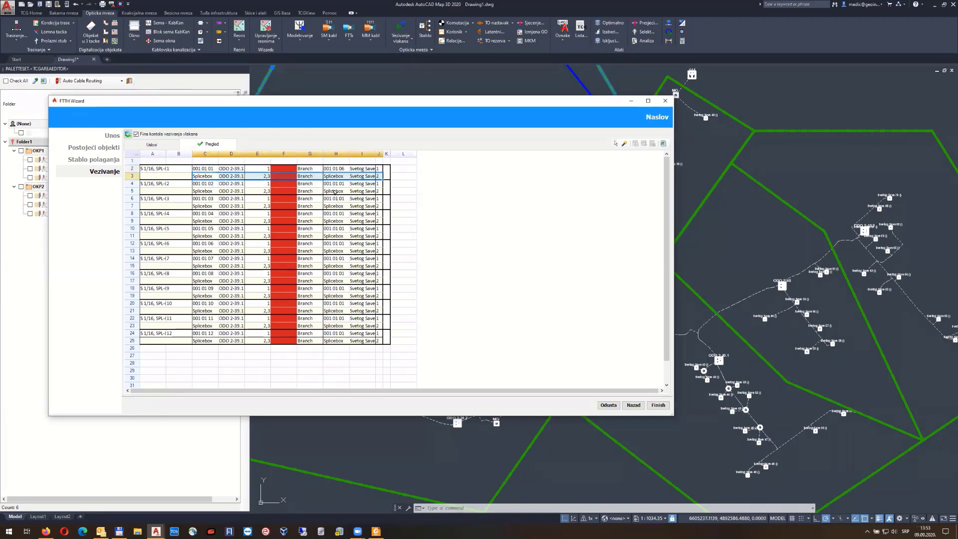
left_click(163, 146)
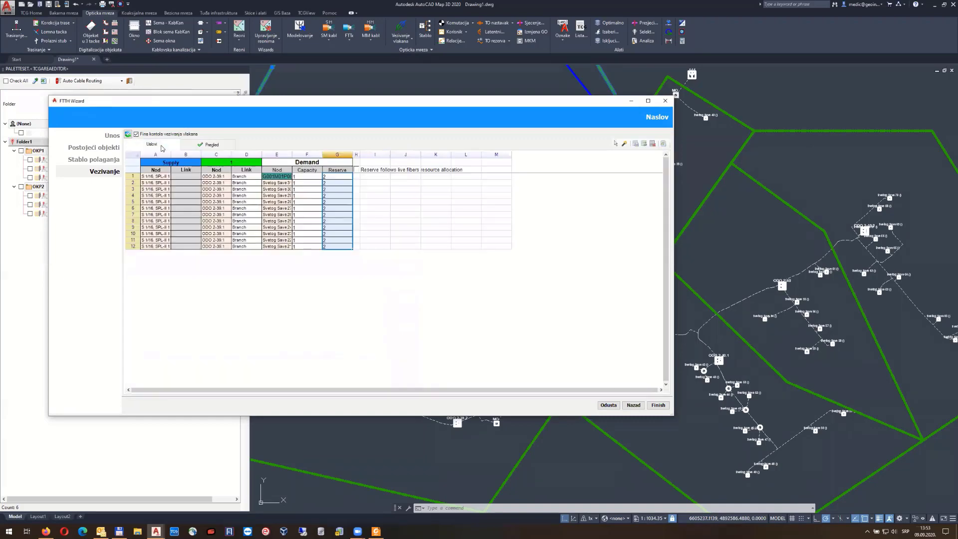
Compare the splice preview with and without reserve tied to live fiber allocation
left_click(357, 170)
left_click(222, 146)
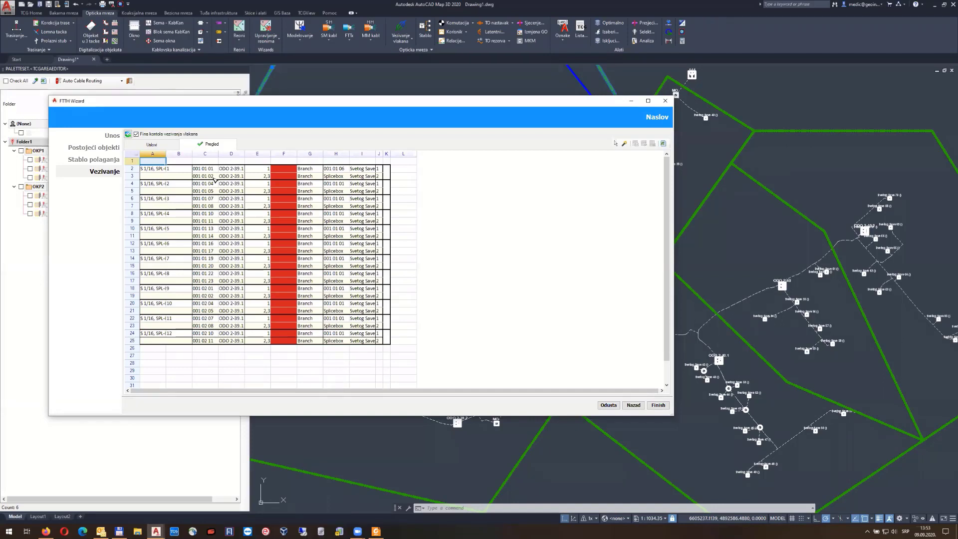
left_click(152, 145)
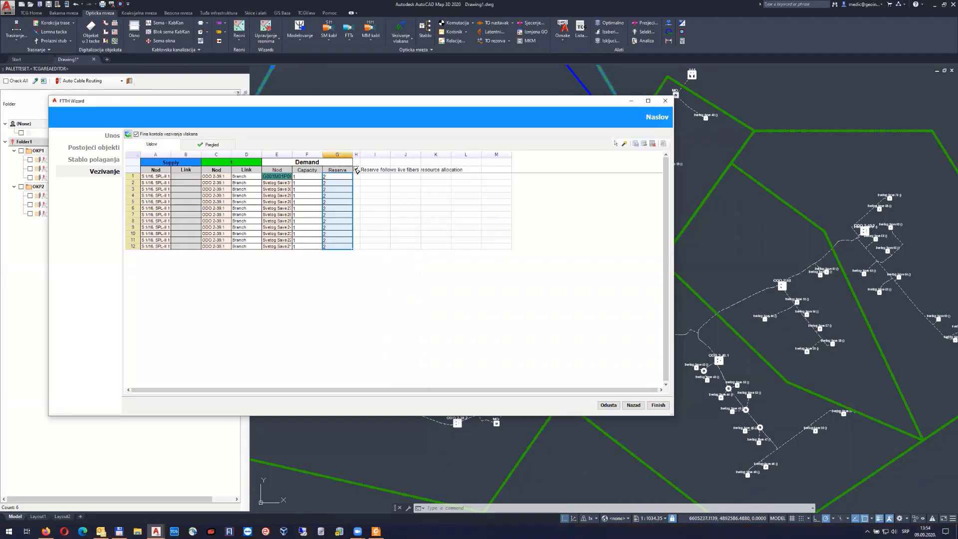
left_click(357, 170)
left_click(209, 144)
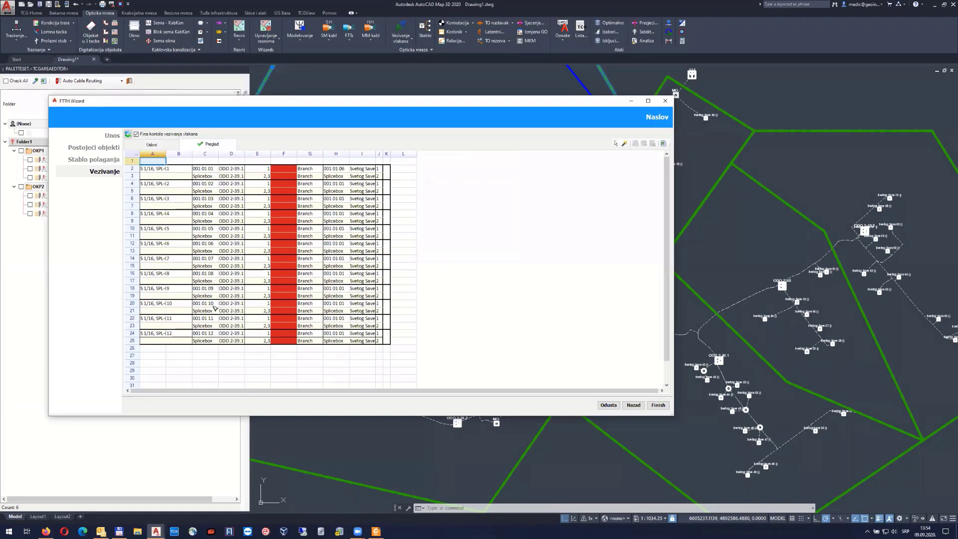
left_click(163, 146)
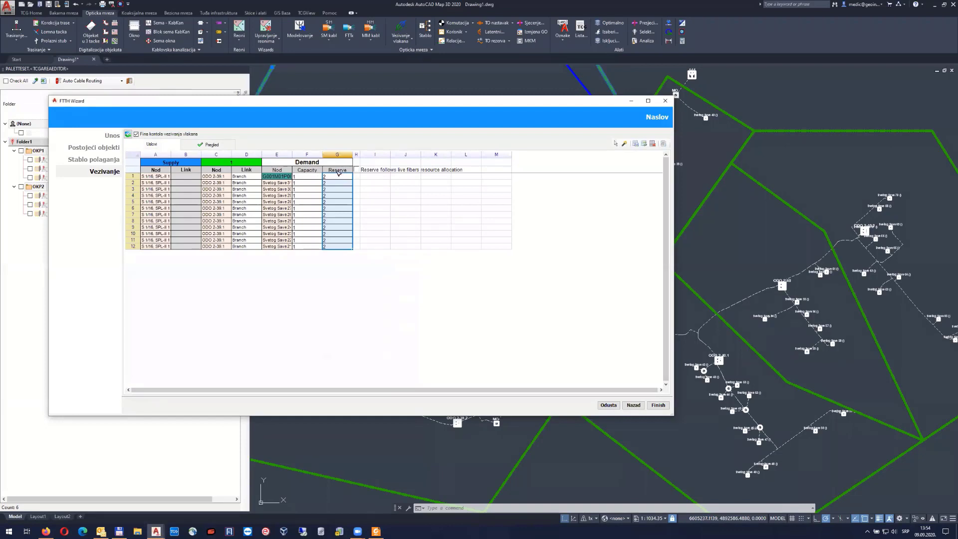
Re-enable reserve following live fibers and review the twelve-row splice table
left_click(358, 170)
left_click(211, 144)
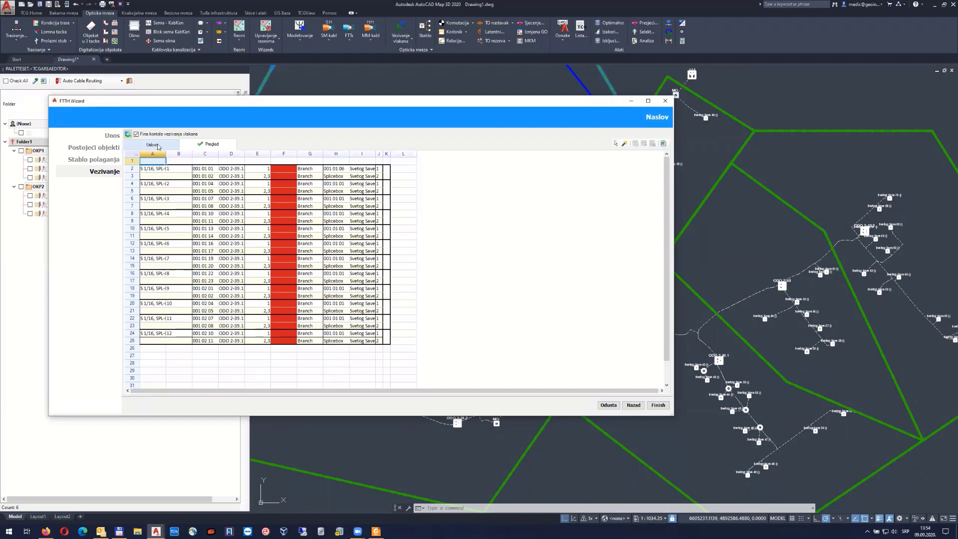
left_click(159, 146)
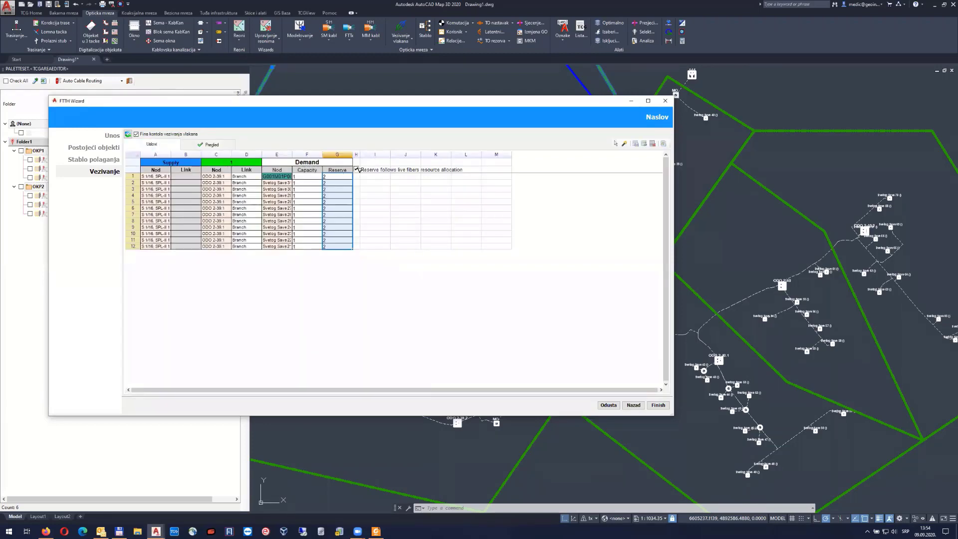
left_click(212, 146)
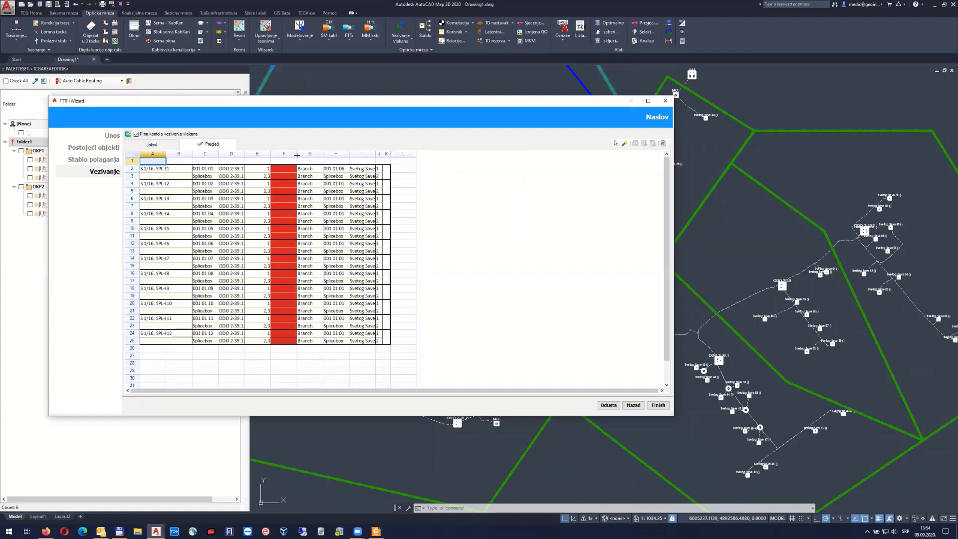
Finish the wizard and accept the connection so the orange feeder cables are routed
left_click(660, 405)
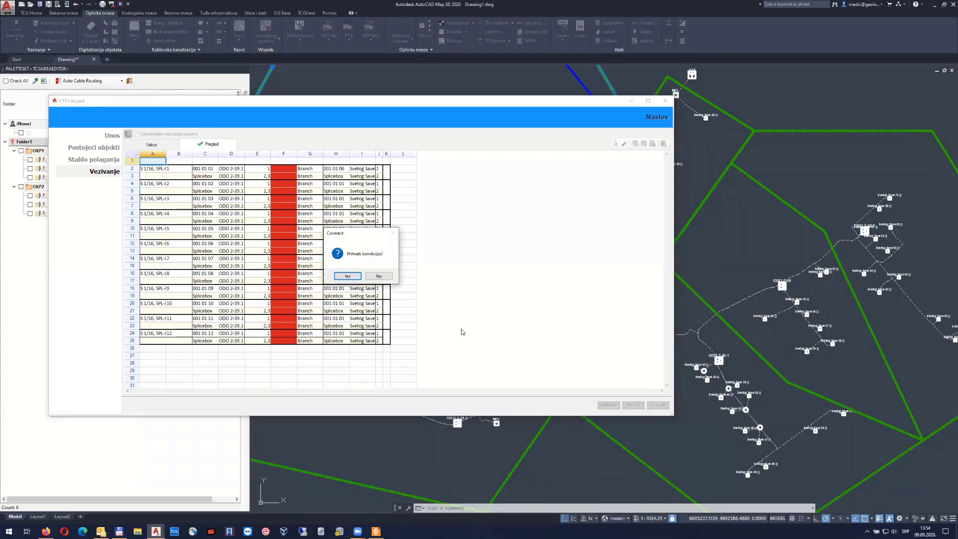
left_click(368, 286)
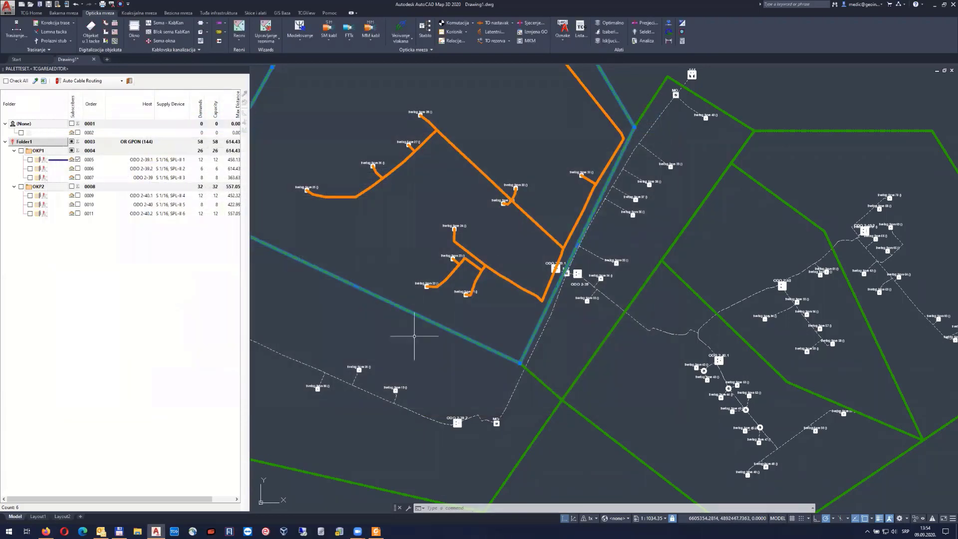
middle_click_drag(352, 199, 390, 240)
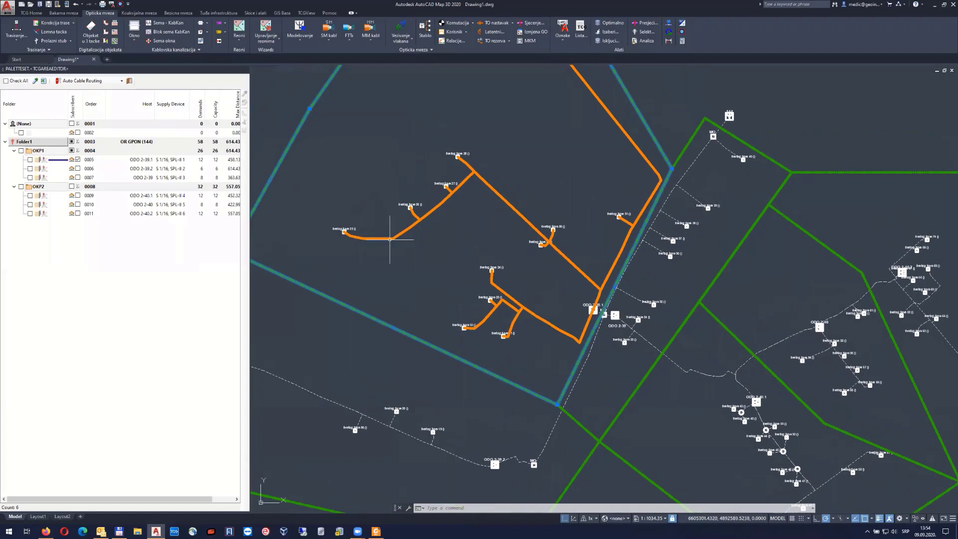
Inspect the ODO 2-39.1 fiber splicing schematic, then close it without saving
left_click(406, 25)
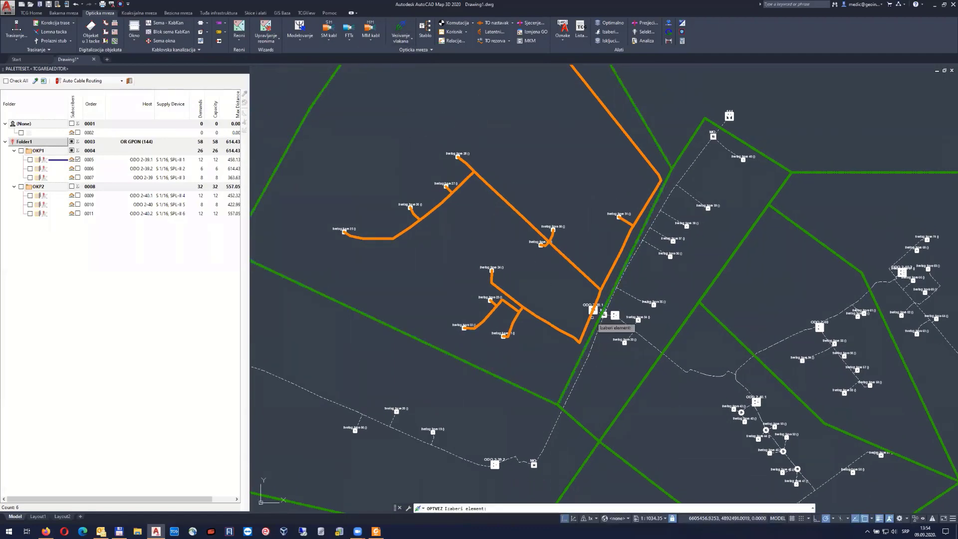
scroll(594, 310, "up", 3)
left_click(593, 310)
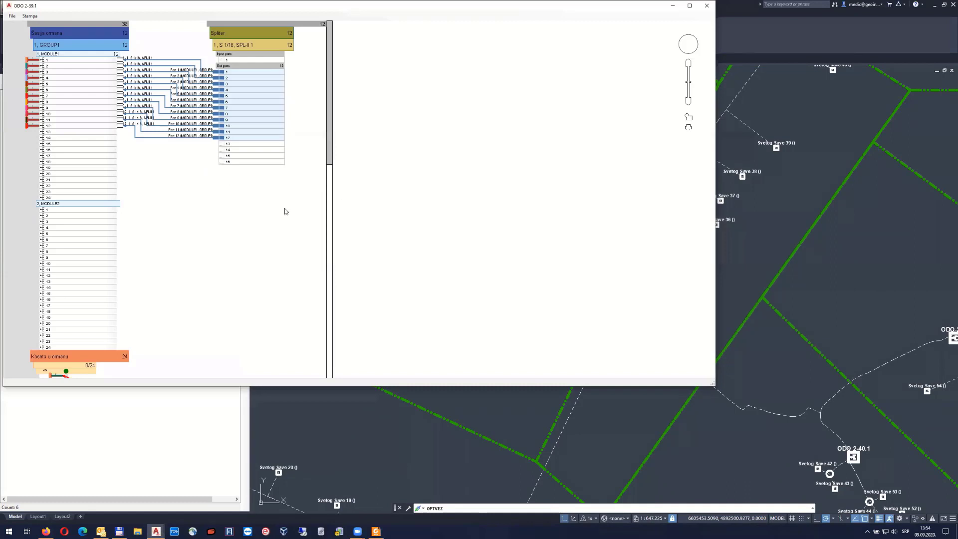
middle_click_drag(218, 226, 347, 270)
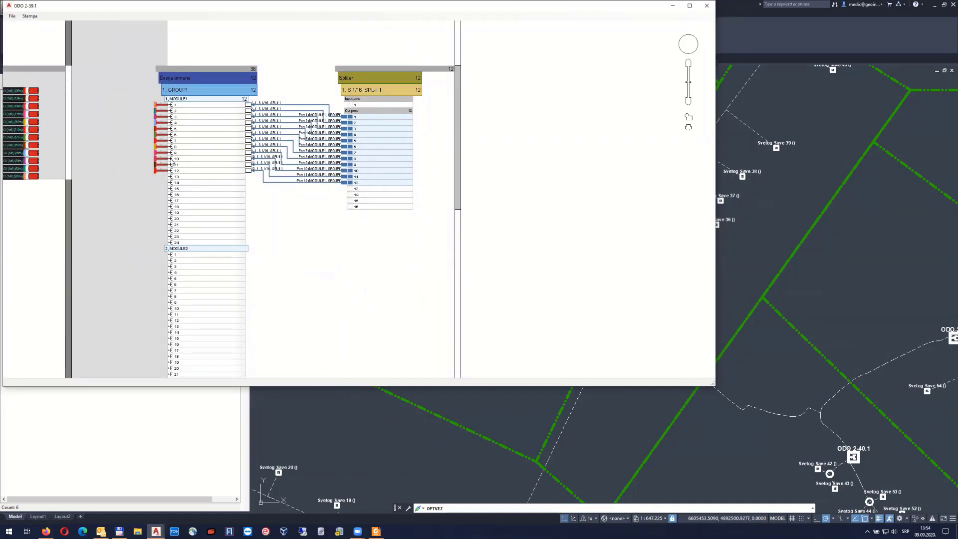
scroll(170, 148, "up", 2)
scroll(287, 154, "up", 9)
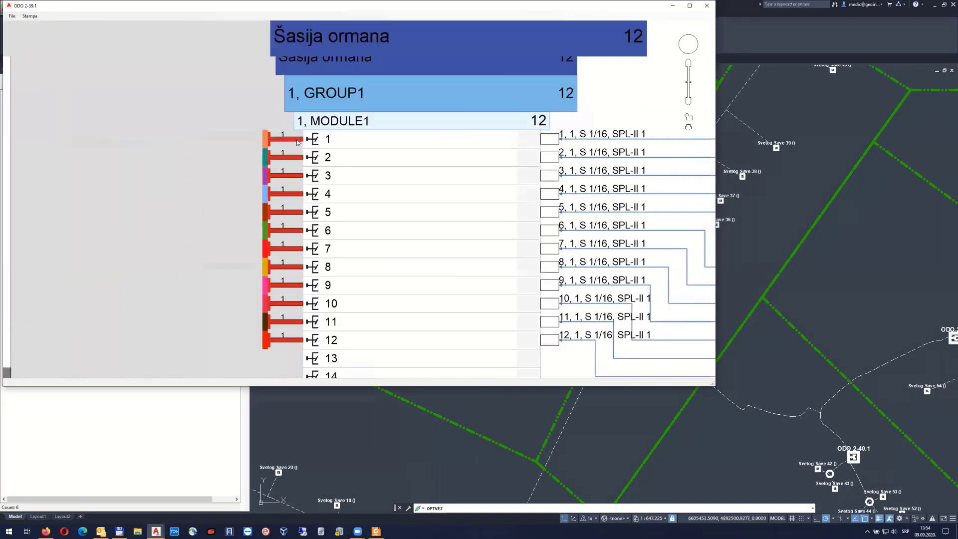
middle_click_drag(291, 180, 292, 152)
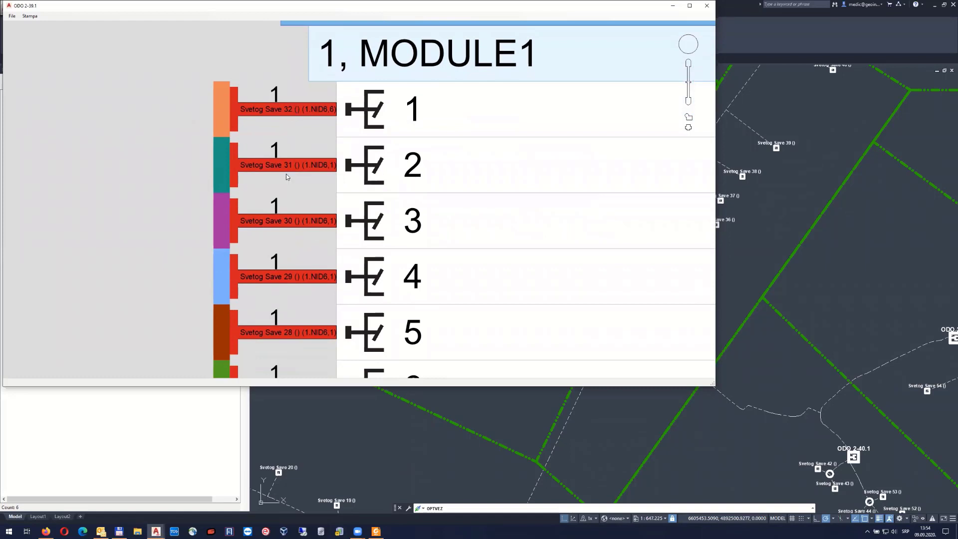
scroll(300, 206, "down", 5)
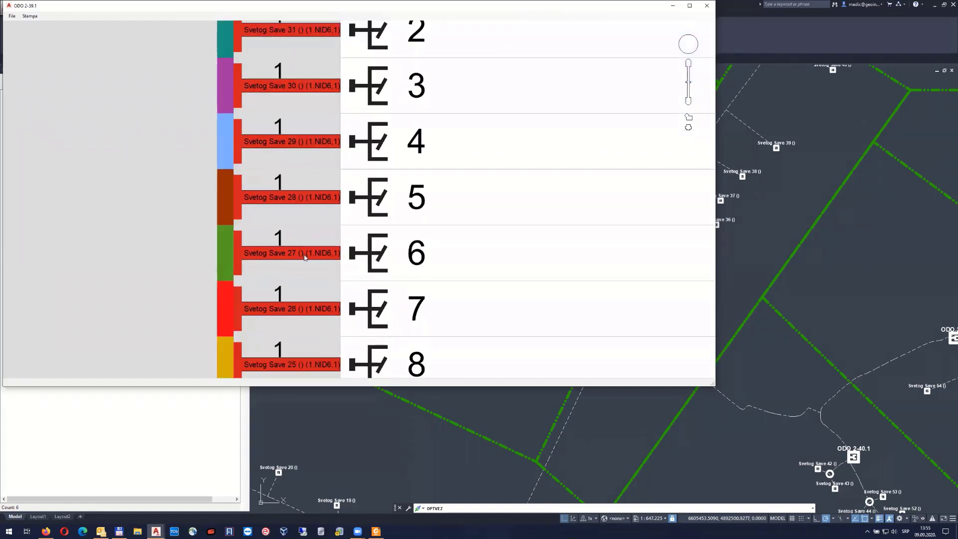
scroll(300, 179, "down", 7)
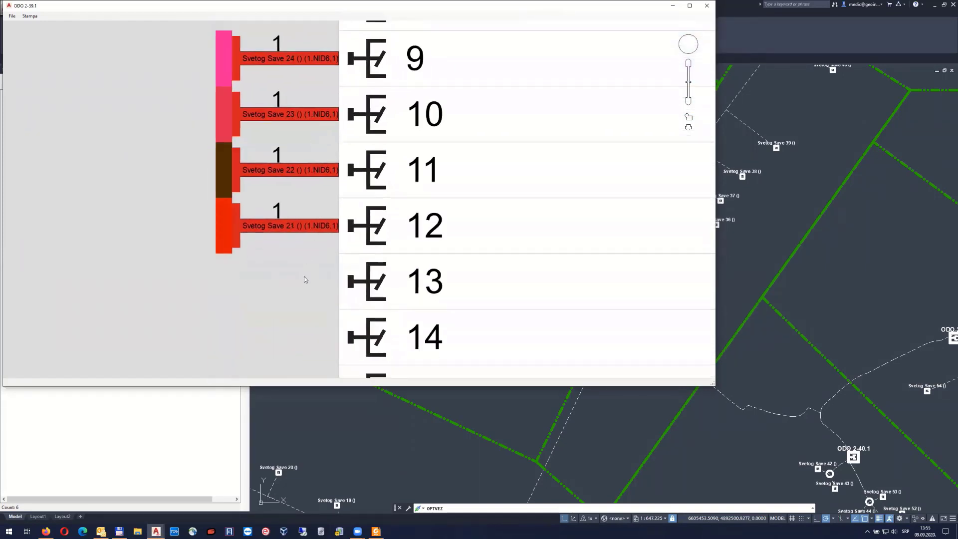
left_click(707, 5)
left_click(378, 214)
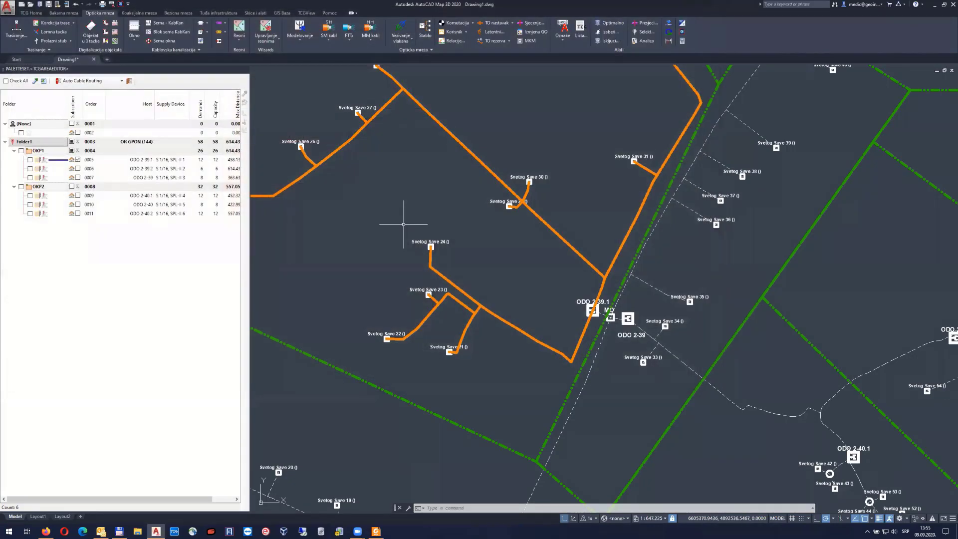
scroll(450, 193, "down", 5)
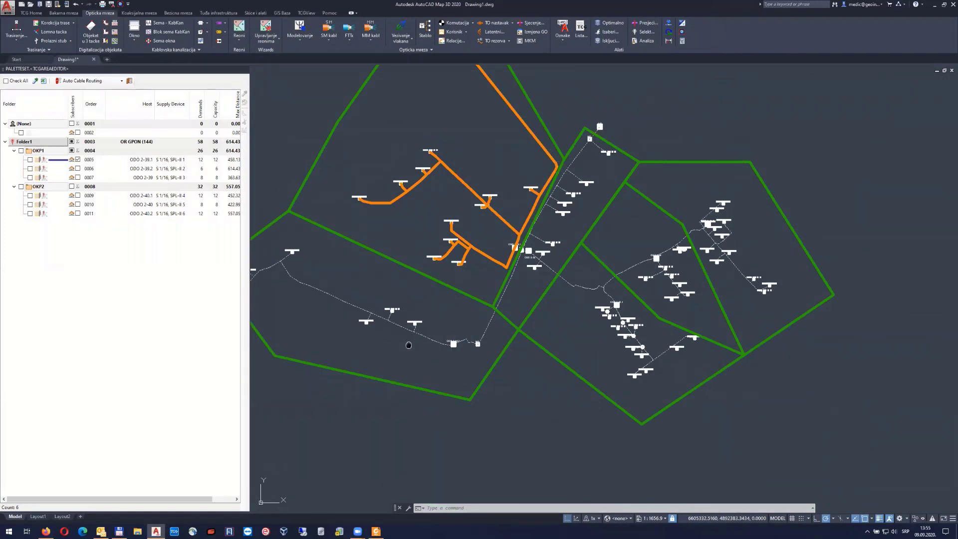
mouse_move(406, 343)
middle_mouse_down()
mouse_move(488, 338)
mouse_move(358, 329)
mouse_move(501, 349)
mouse_move(358, 349)
mouse_move(636, 387)
middle_mouse_up()
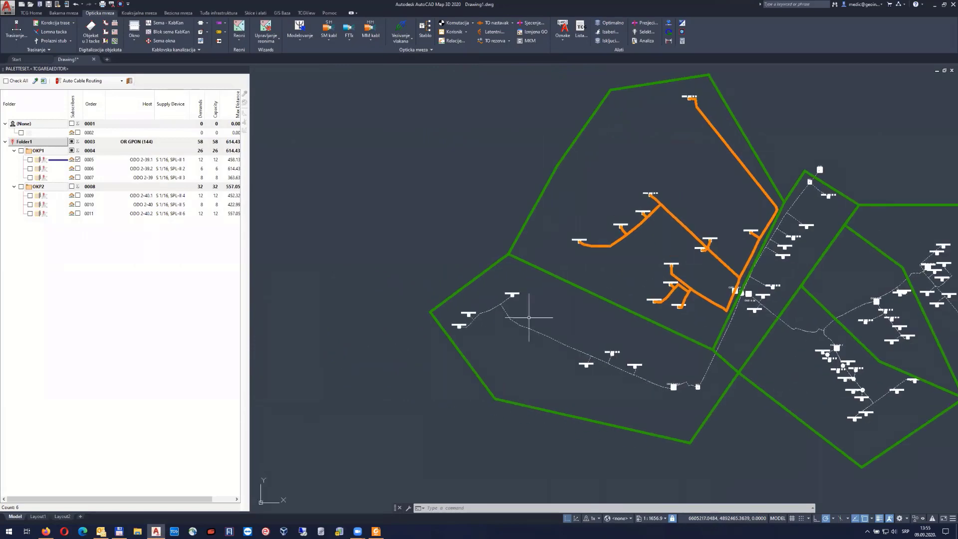
scroll(516, 309, "up", 3)
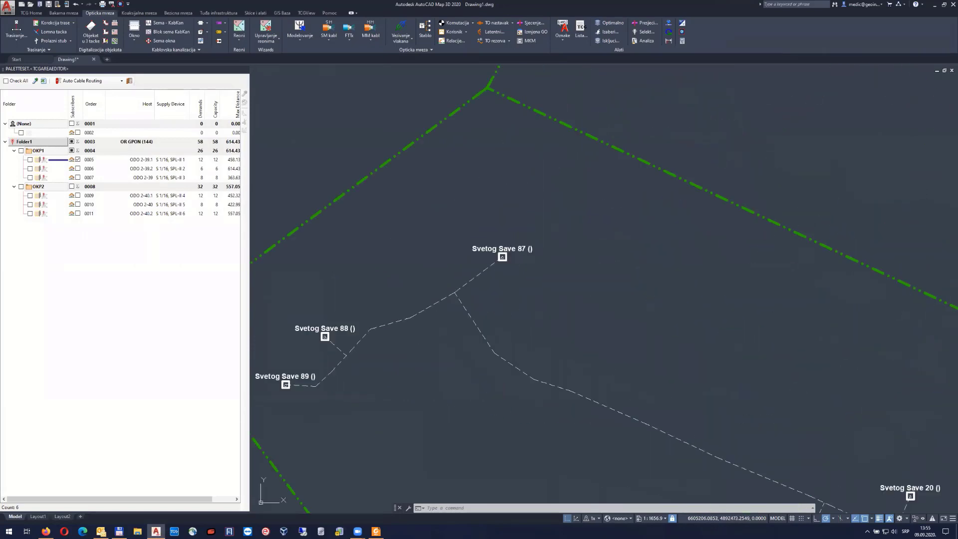
left_click(495, 24)
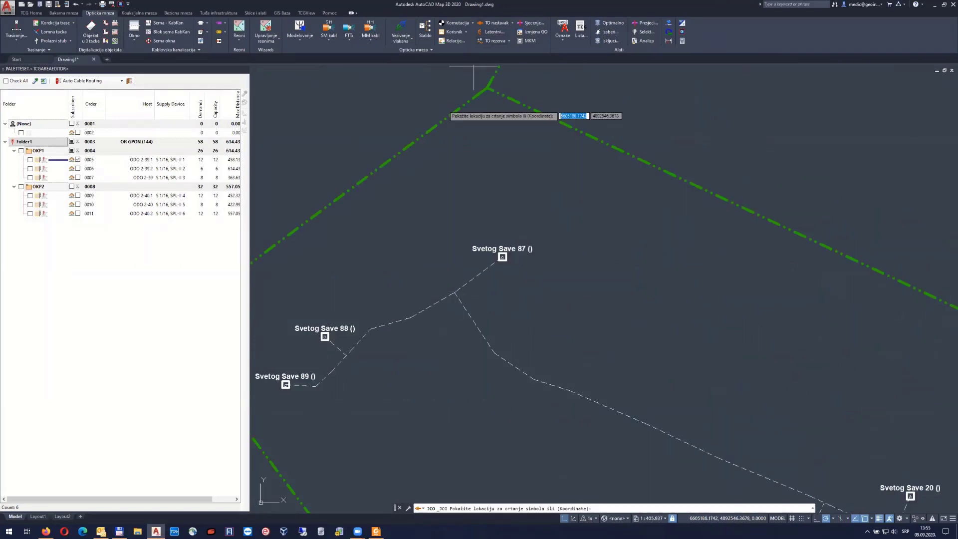
left_click(455, 292)
Set the new splice closure's Broj nastavka to 5 in Properties
left_click(454, 283)
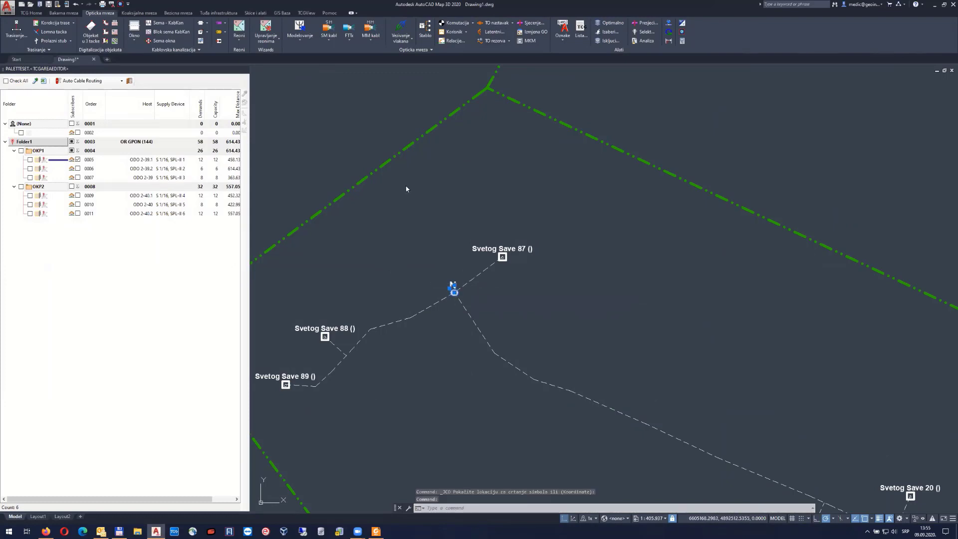
right_click(404, 184)
left_click(427, 397)
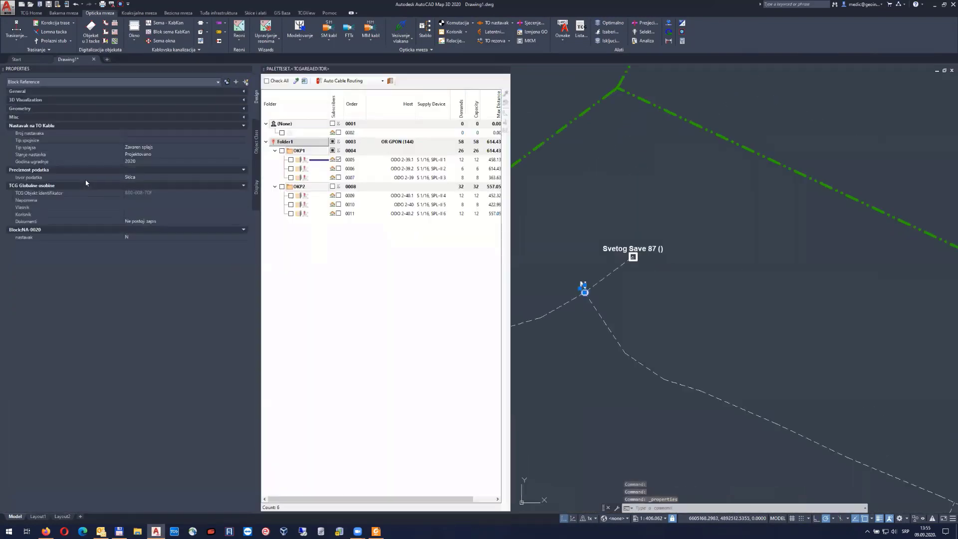
left_click(148, 131)
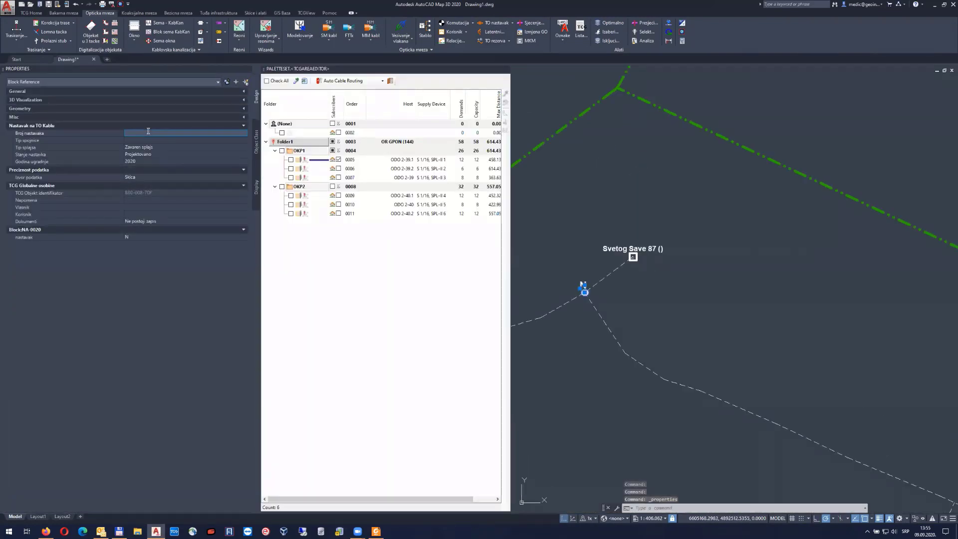
type("5")
key("Return")
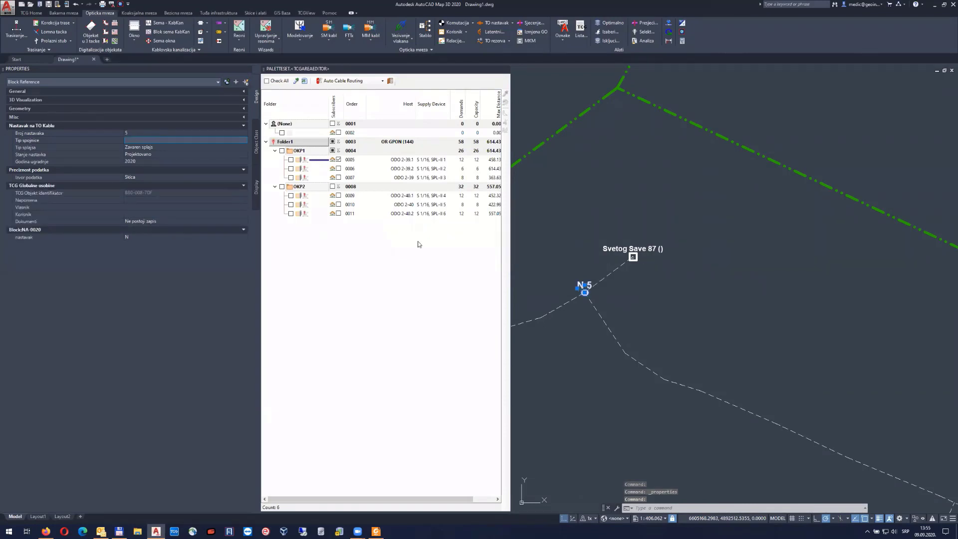
left_click(250, 69)
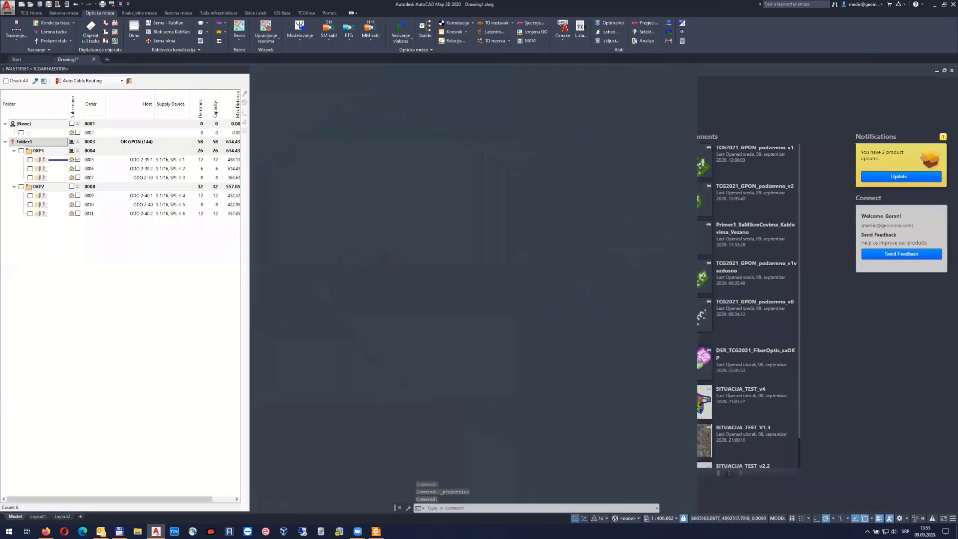
key("Escape")
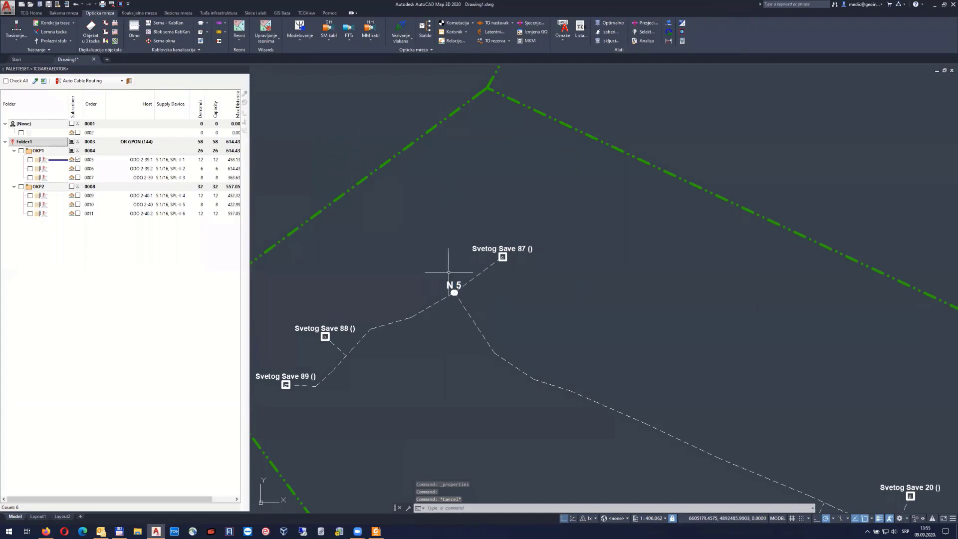
Pick a point in the area, tick 0006 Subscribers, and launch Auto Cable Routing
left_click(129, 80)
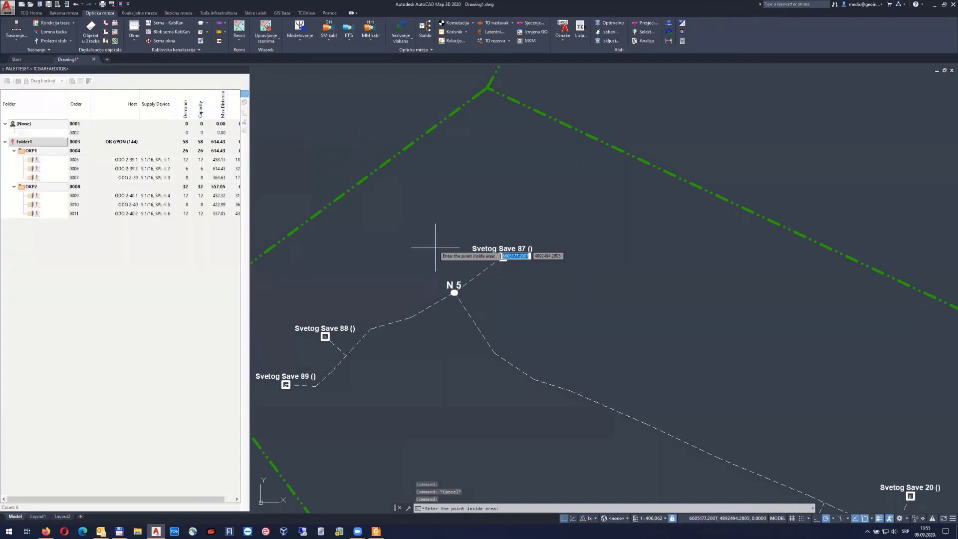
left_click(434, 247)
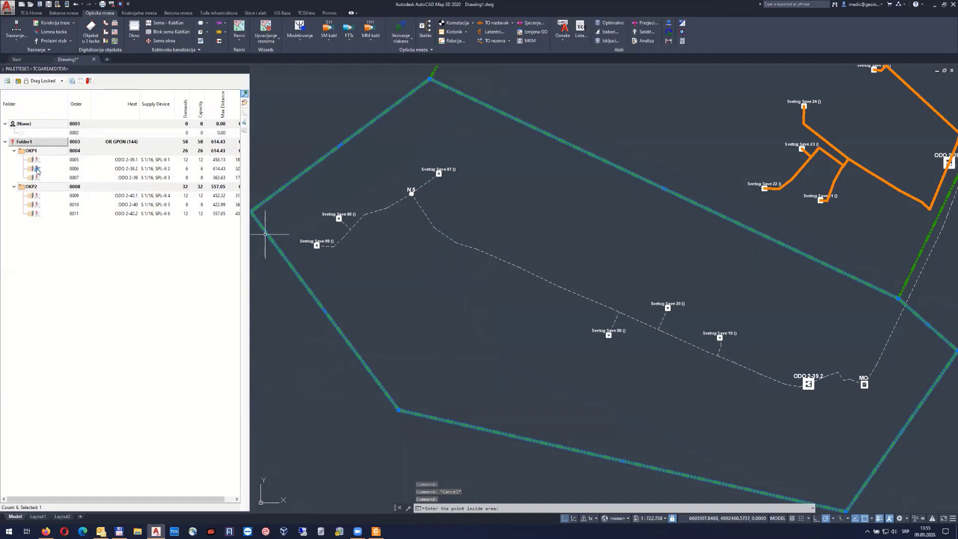
left_click(245, 94)
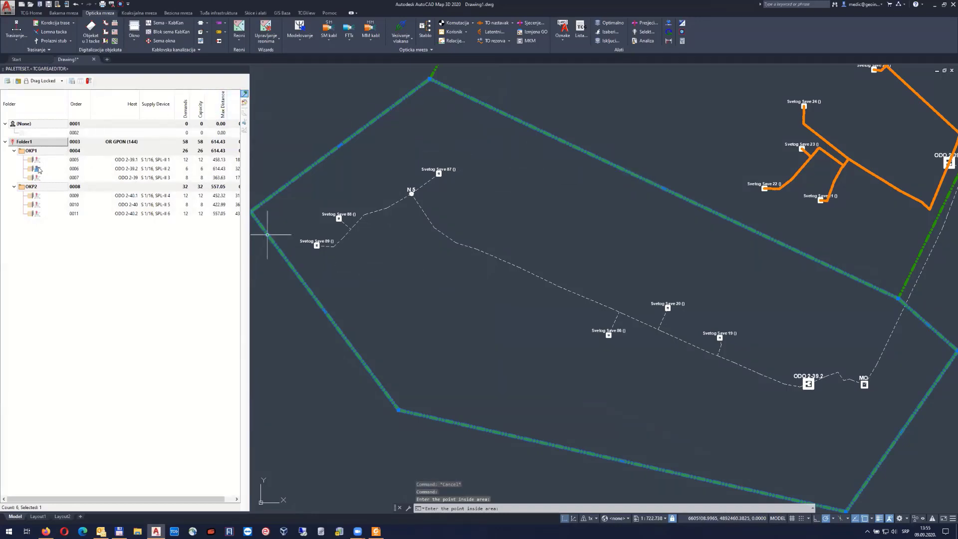
left_click(89, 82)
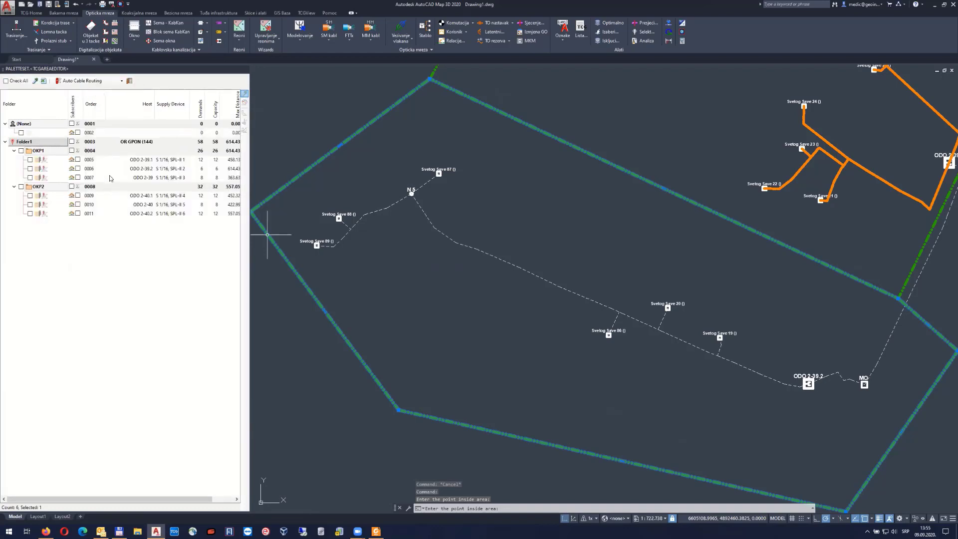
left_click(77, 168)
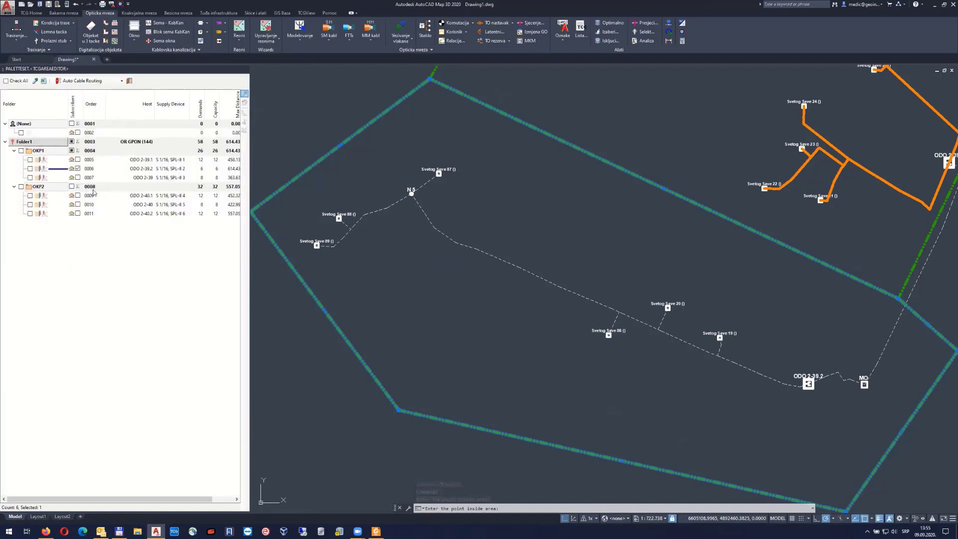
left_click(84, 81)
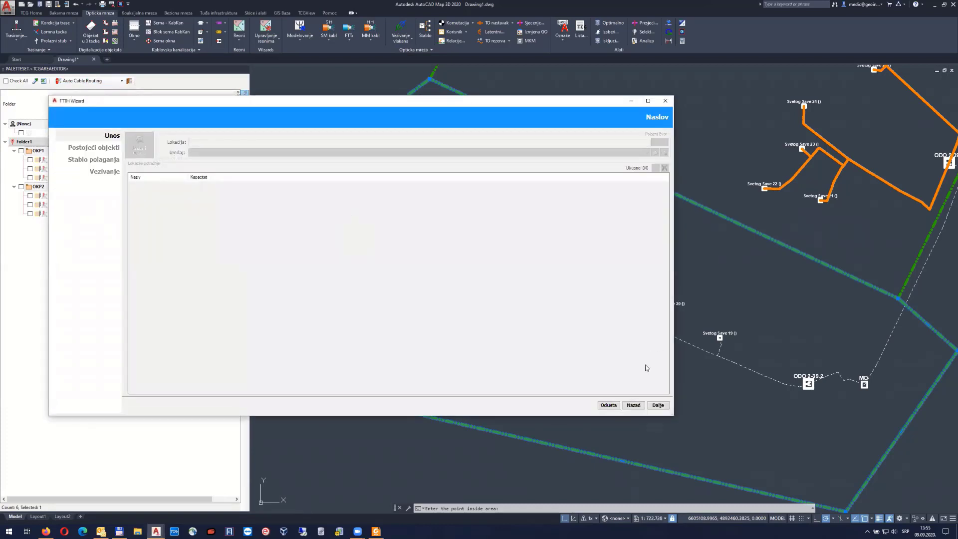
Select N 5 as a waypoint under Usputne tačke and reach the Stablo polaganja tree
left_click(657, 404)
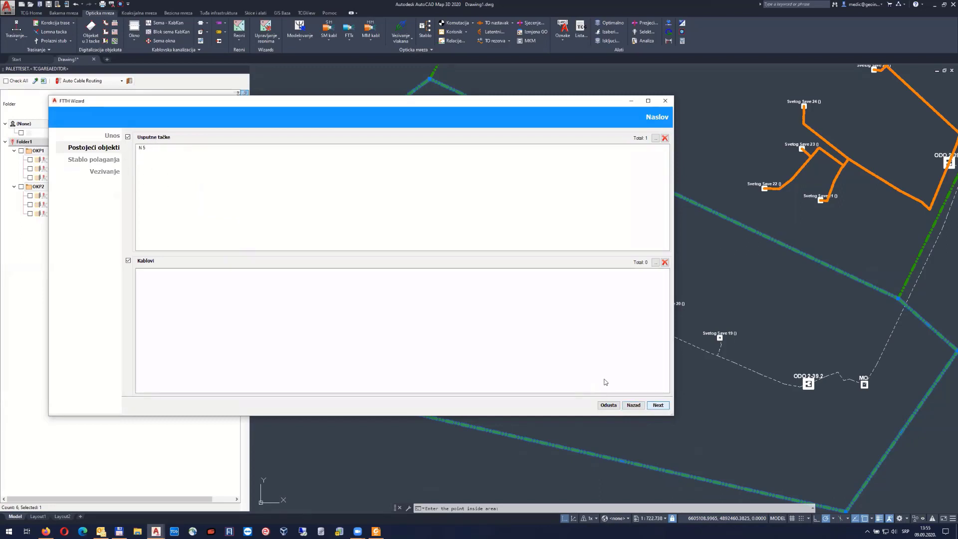
left_click(149, 150)
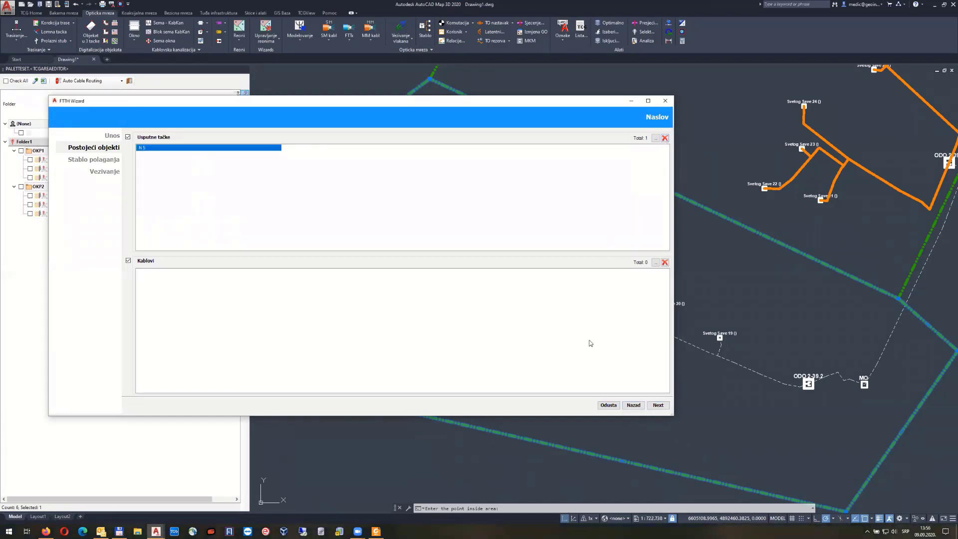
left_click(664, 408)
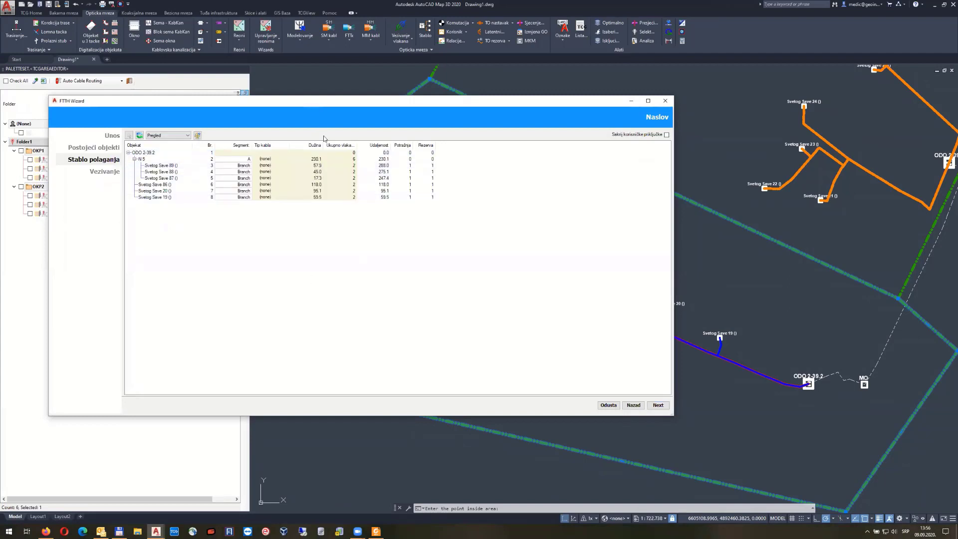
Assign 1x6 G.652.D cable to all routes in the laying tree
left_click_drag(324, 100, 355, 291)
left_click(174, 351)
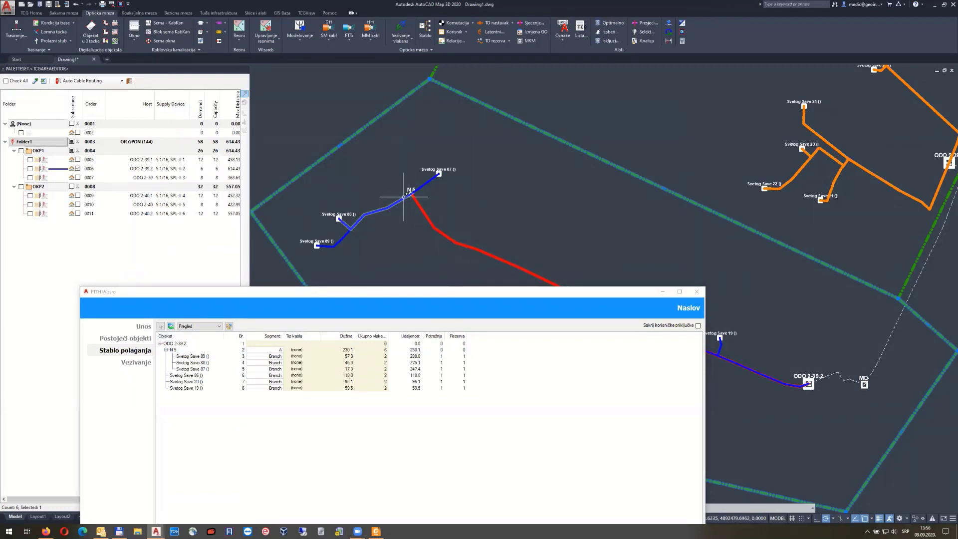
middle_click_drag(429, 267, 403, 196)
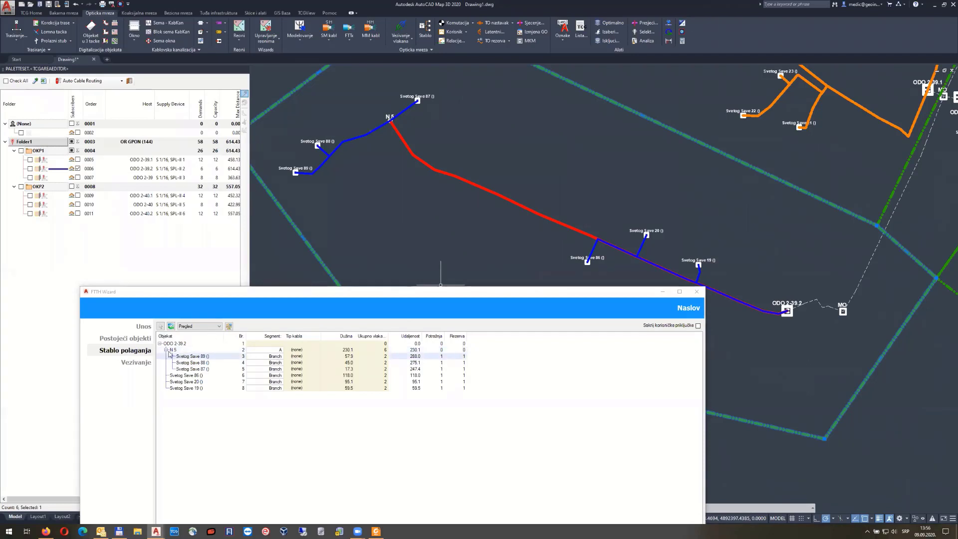
left_click(229, 326)
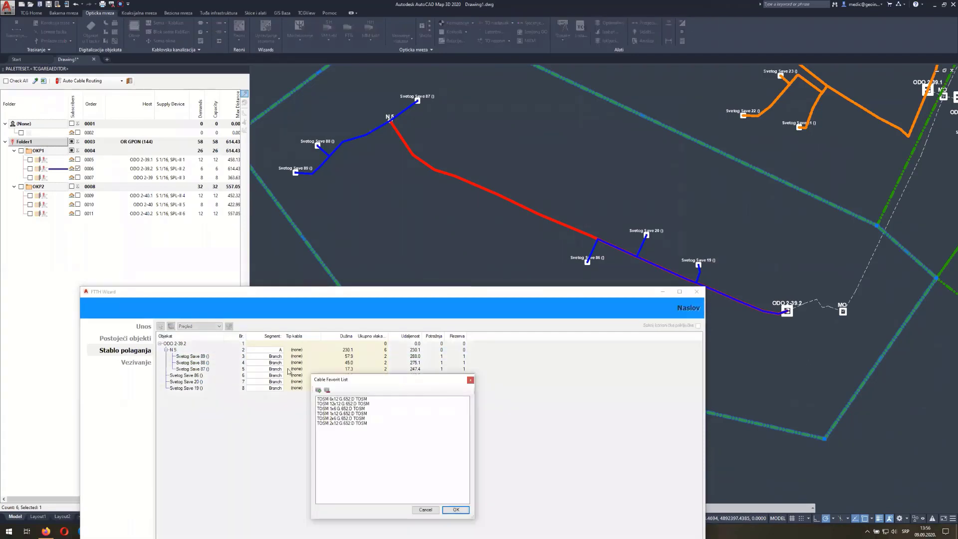
left_click(457, 509)
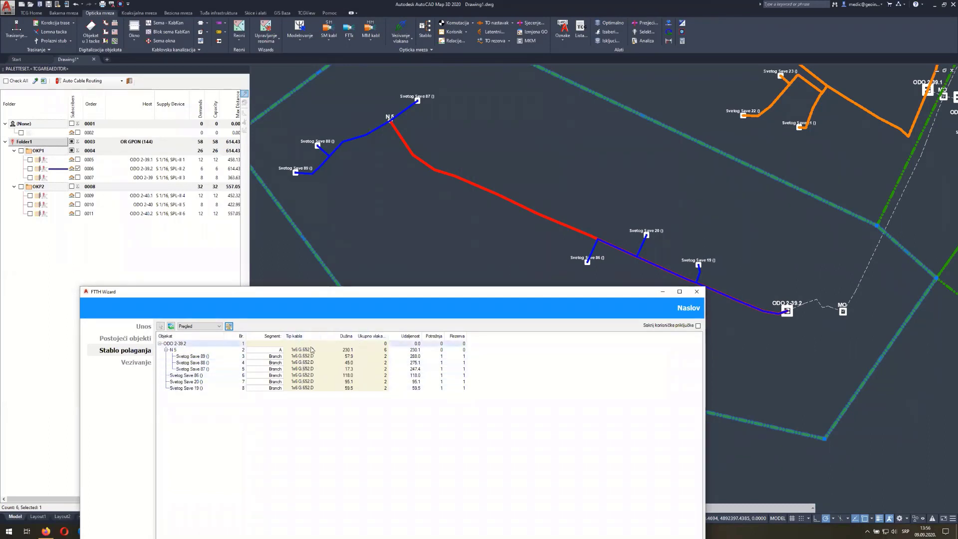
Give the N 5 route 1x12 G.652.D cable and advance to Vezivanje
left_click(298, 352)
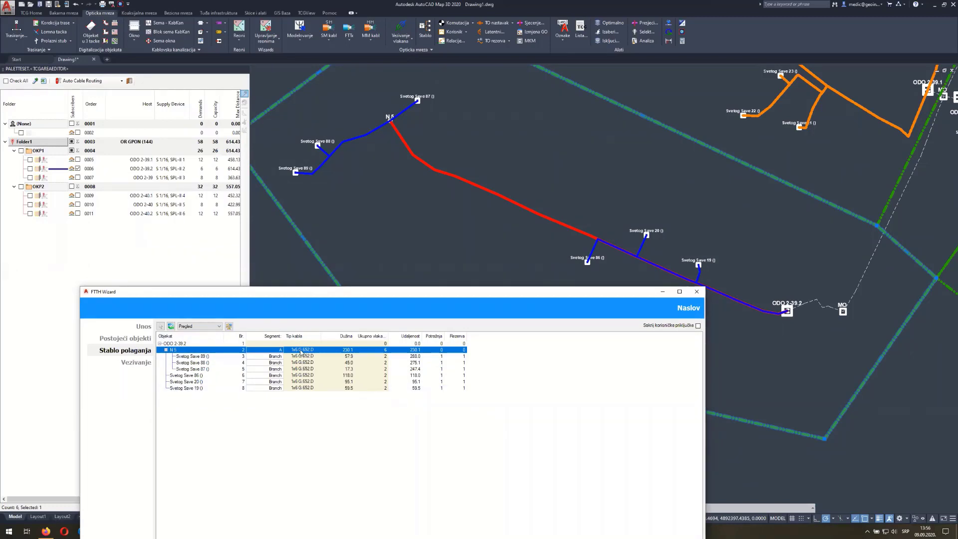
right_click(302, 352)
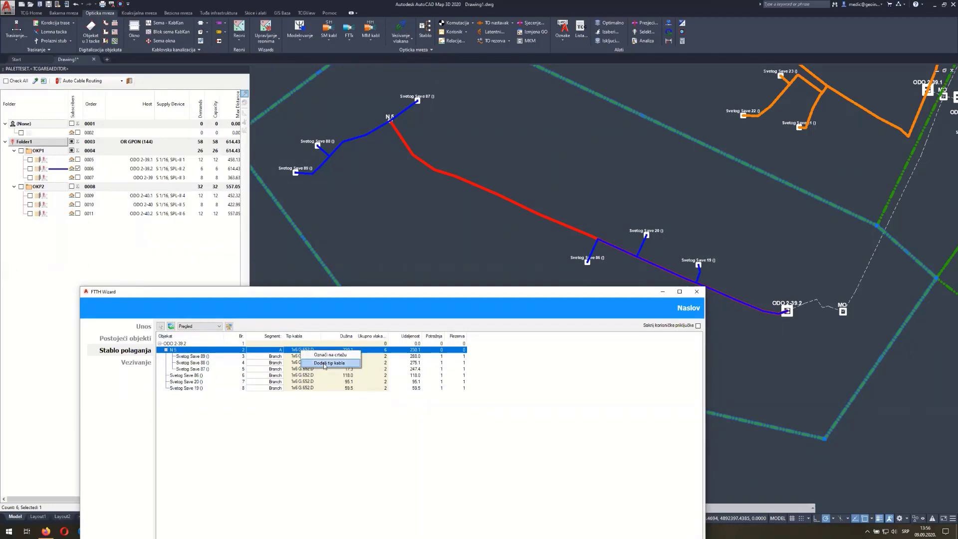
left_click(324, 365)
left_click(339, 414)
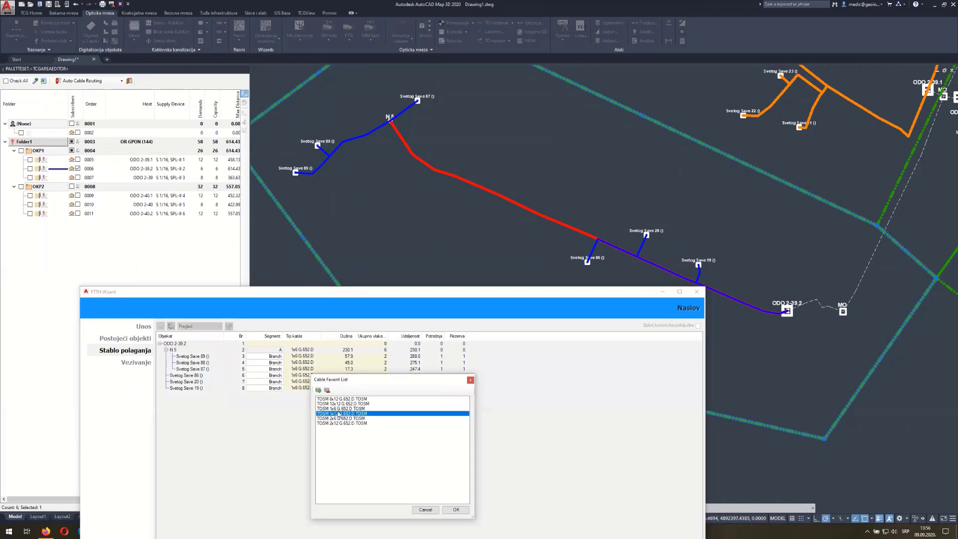
left_click(455, 510)
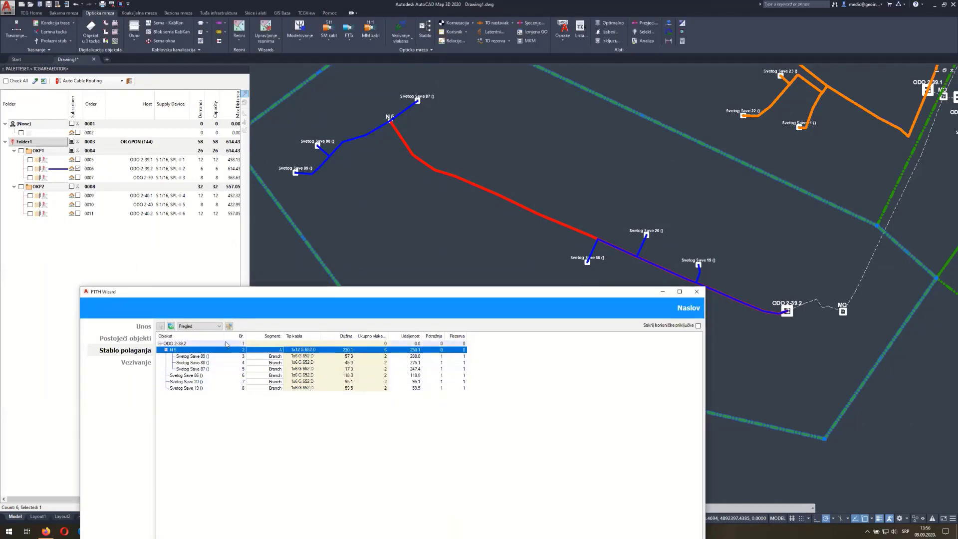
left_click_drag(430, 290, 404, 149)
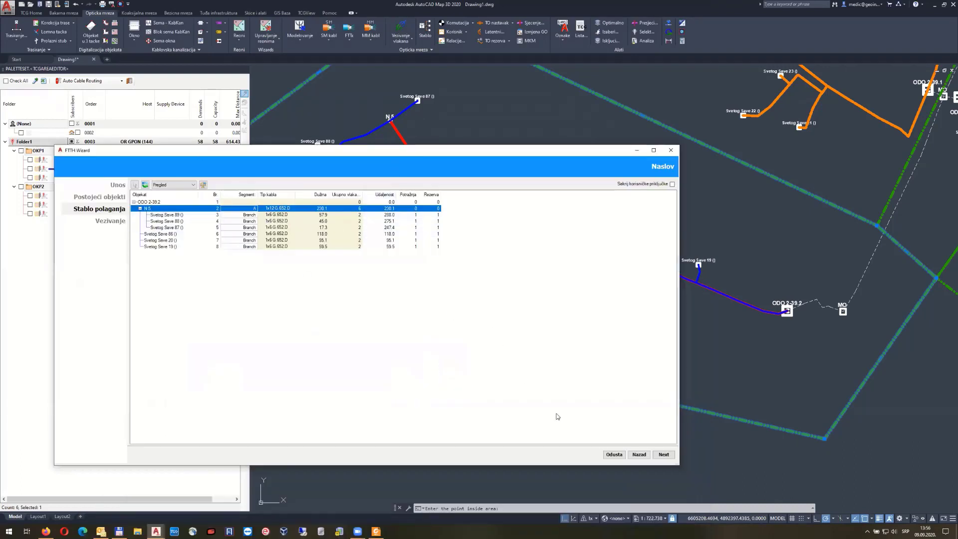
left_click(664, 455)
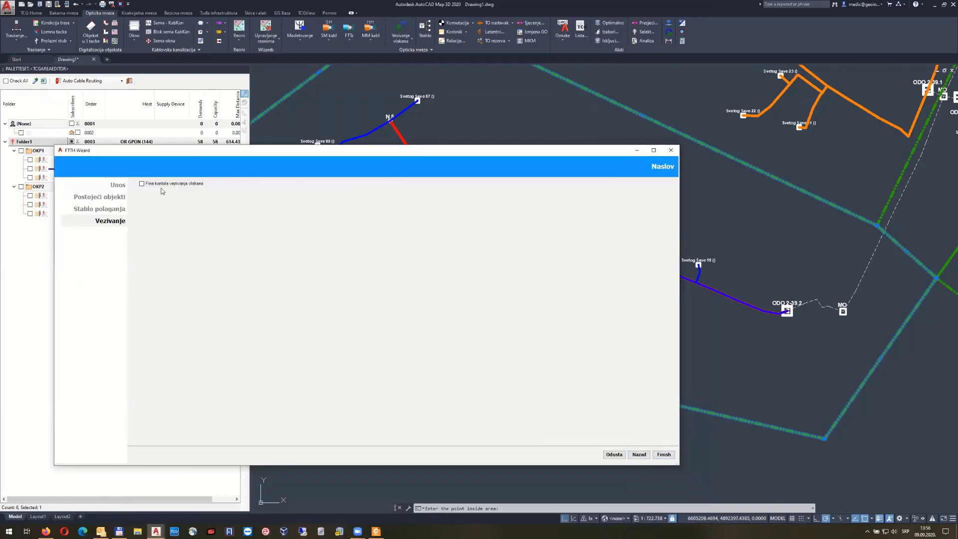
Enable 'Fina kontola vezivanja vlakana', widen column A, and inspect N 5 and fibers 1–6
left_click(161, 185)
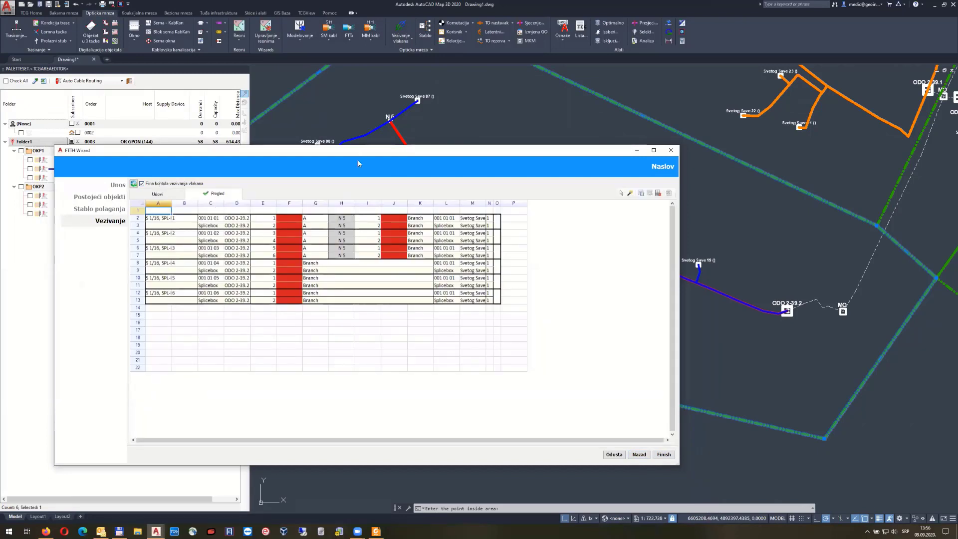
left_click_drag(358, 152, 380, 201)
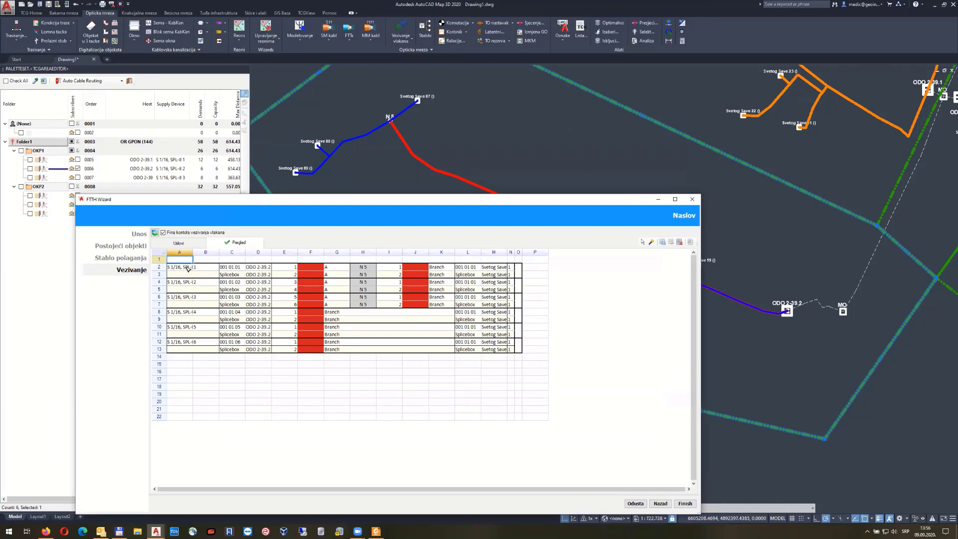
left_click_drag(193, 252, 206, 252)
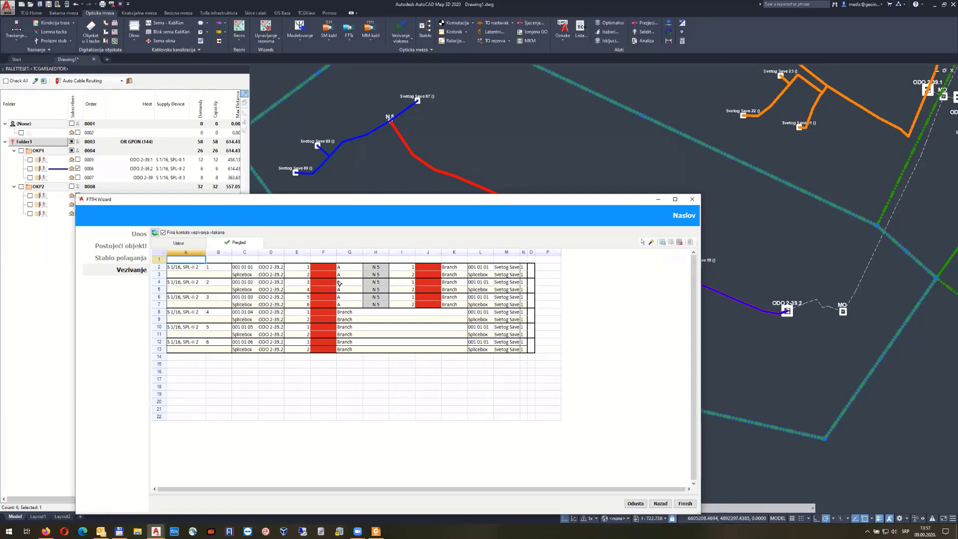
left_click(378, 269)
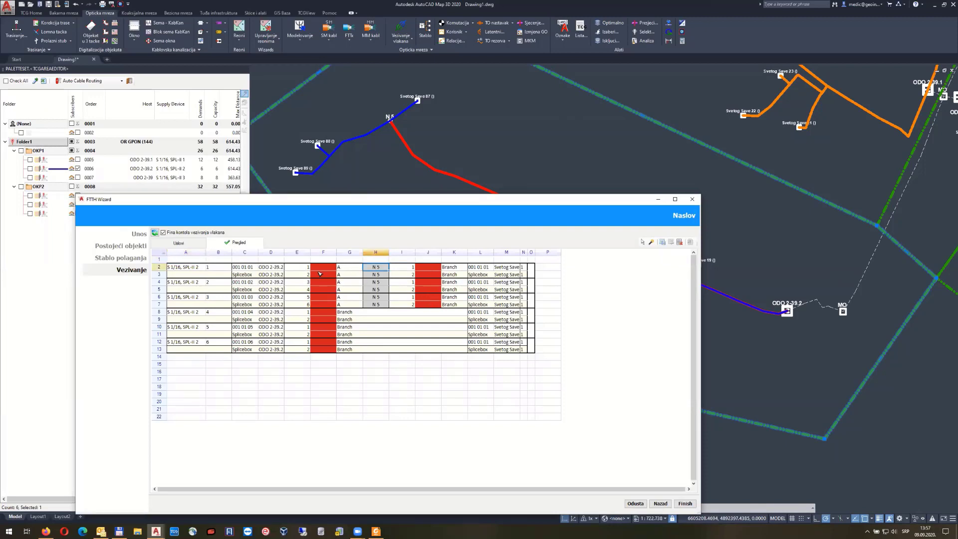
left_click_drag(308, 269, 308, 304)
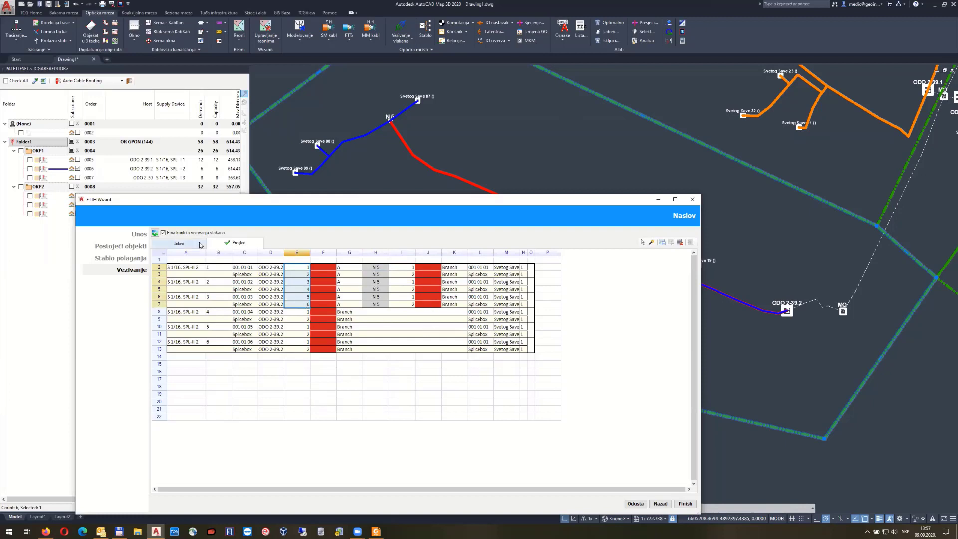
Set the first row's Reserve to 2 and check the splicing overview
left_click(179, 243)
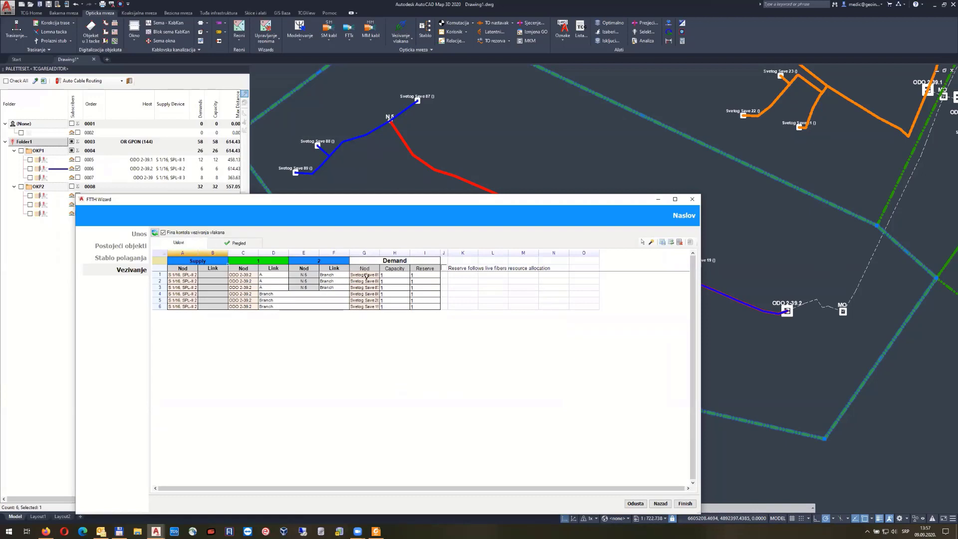
left_click(419, 275)
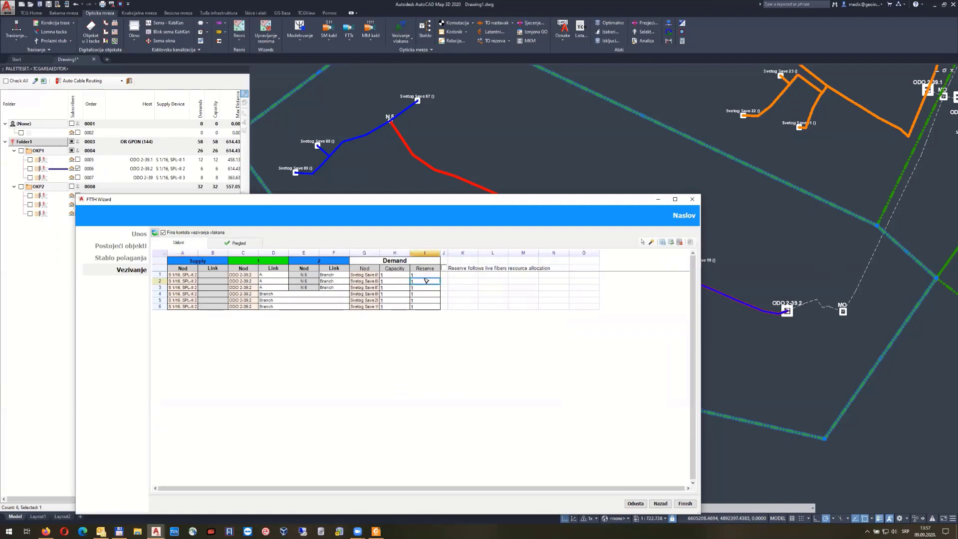
type("2")
left_click(219, 245)
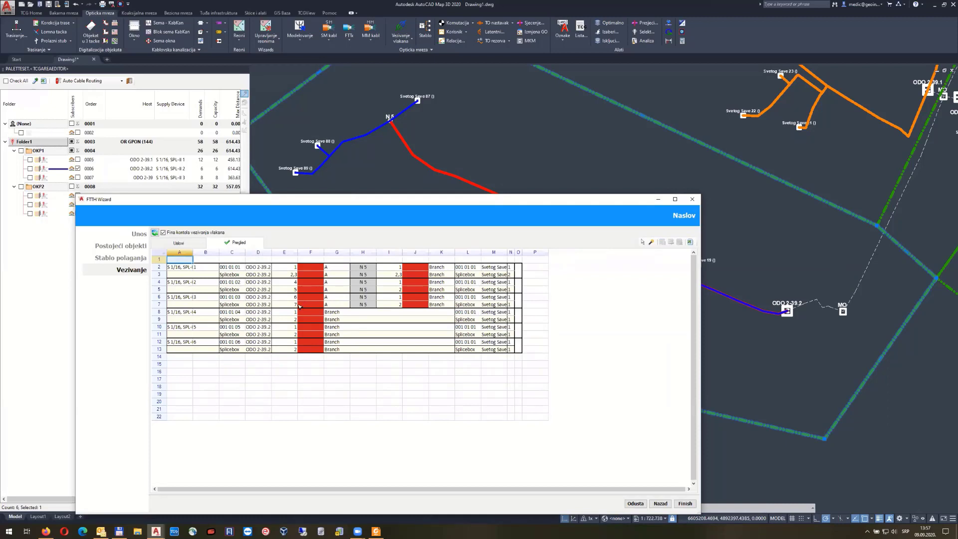
Set Reserve 3 on the first three demand rows and check the overview
left_click(180, 243)
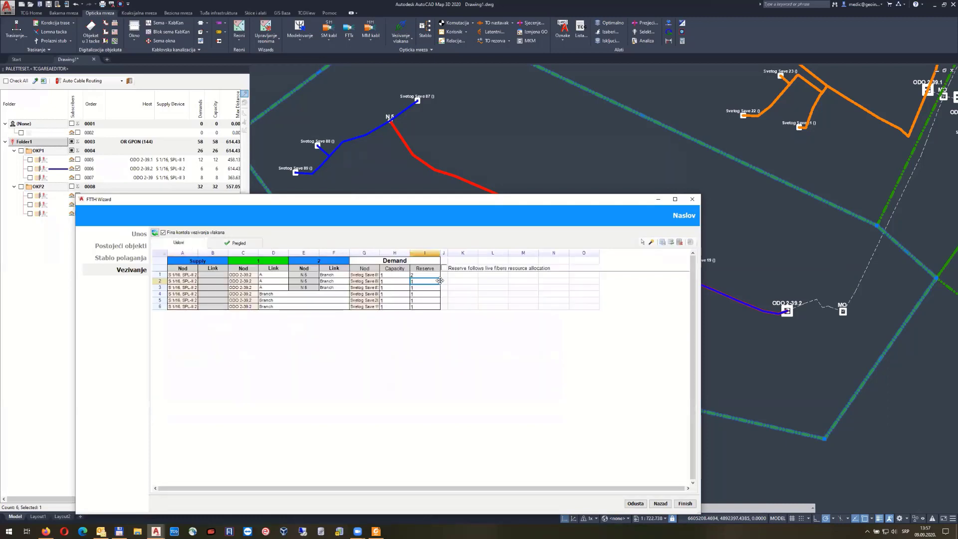
left_click(421, 276)
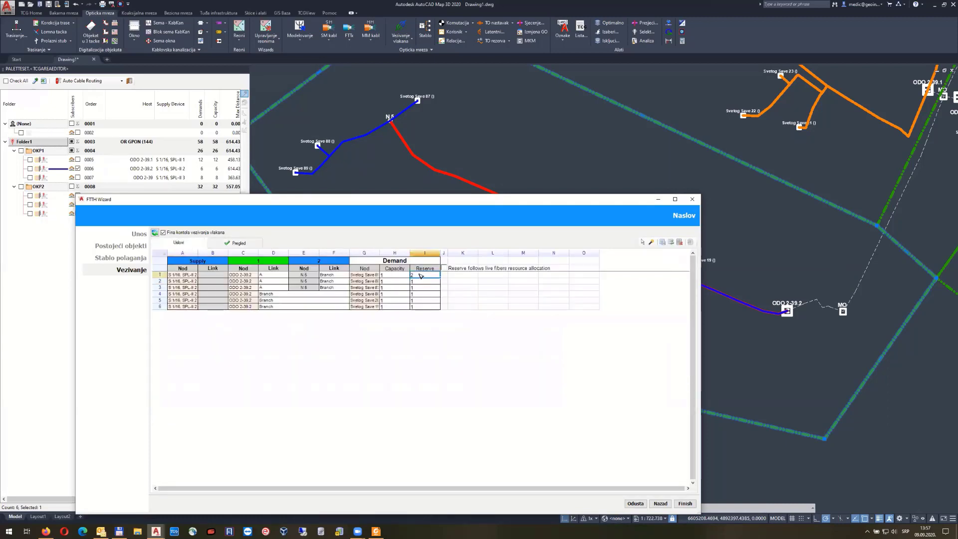
type("3")
left_click(421, 282)
type("3")
left_click(422, 289)
type("3")
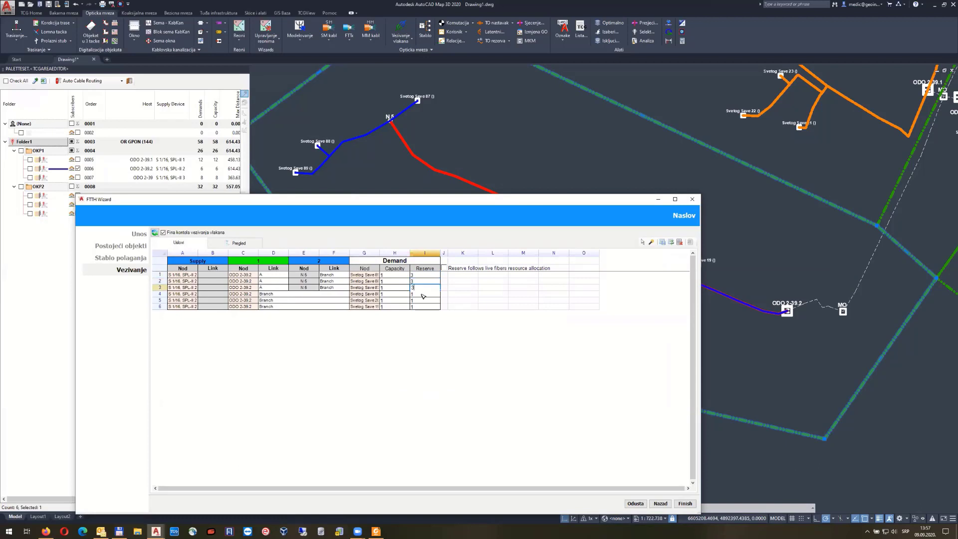
left_click(422, 295)
left_click(234, 247)
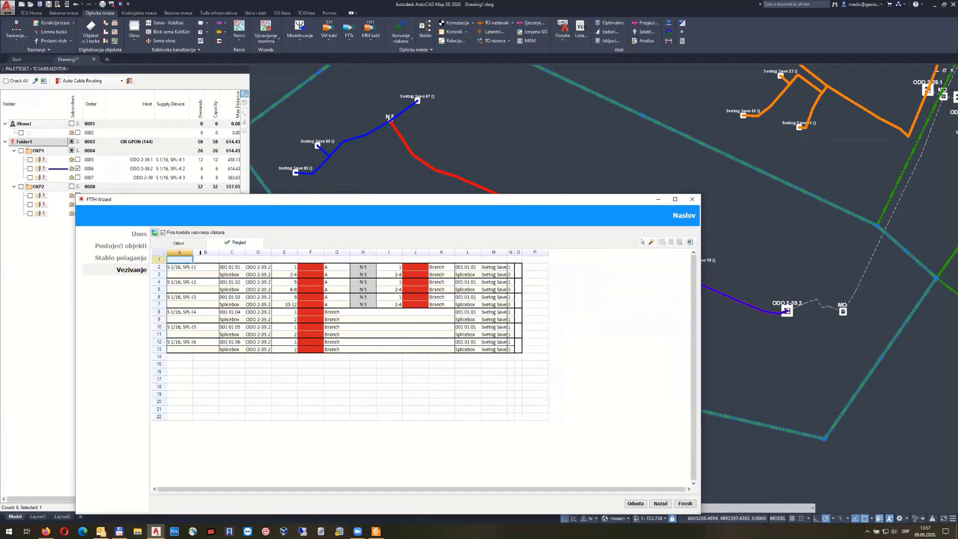
Type Reserve 4 into the first three demand rows
left_click(196, 245)
left_click(420, 275)
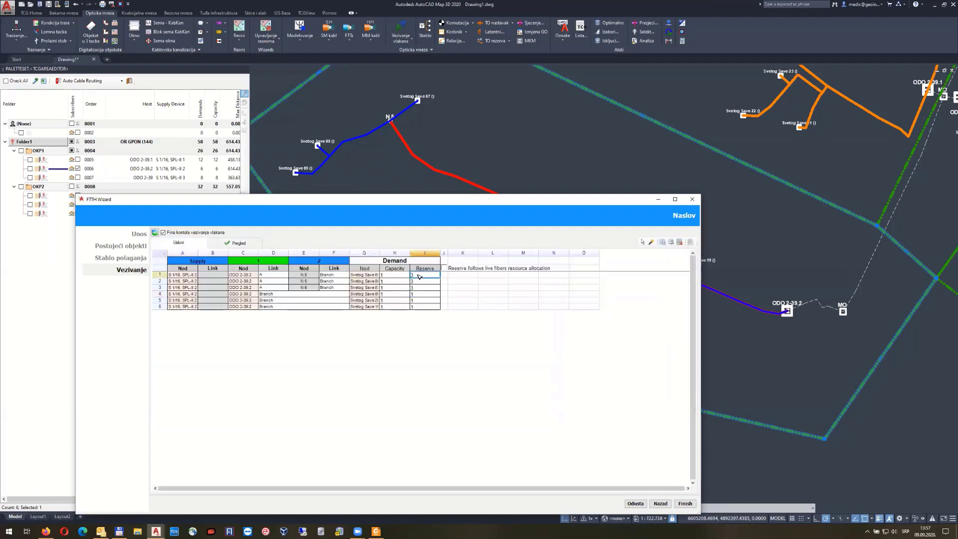
type("4")
left_click(419, 281)
type("4")
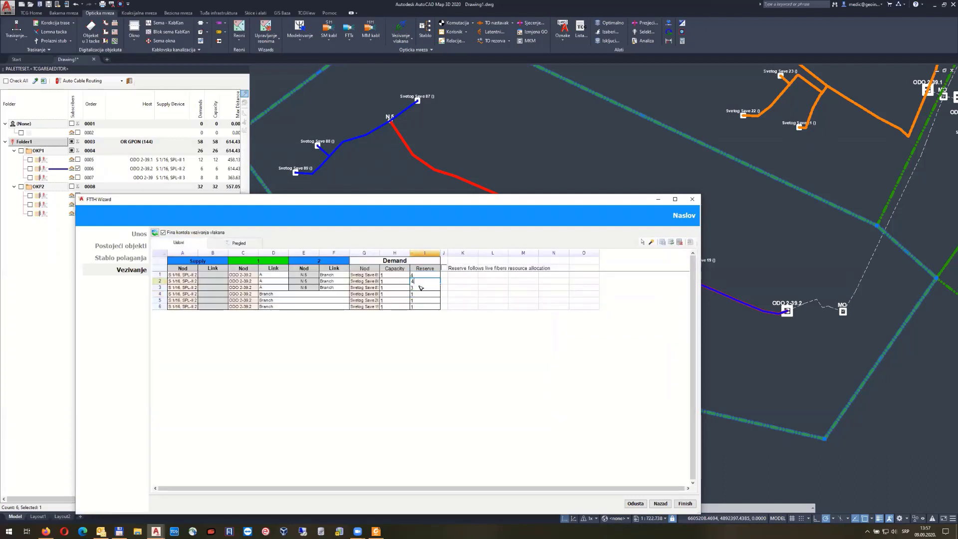
left_click(421, 289)
type("4")
left_click(422, 283)
left_click(420, 288)
Re-enter Reserve 4 in row 1, fill down to row 3, and preview the empty-fiber result
left_click(179, 243)
left_click(422, 275)
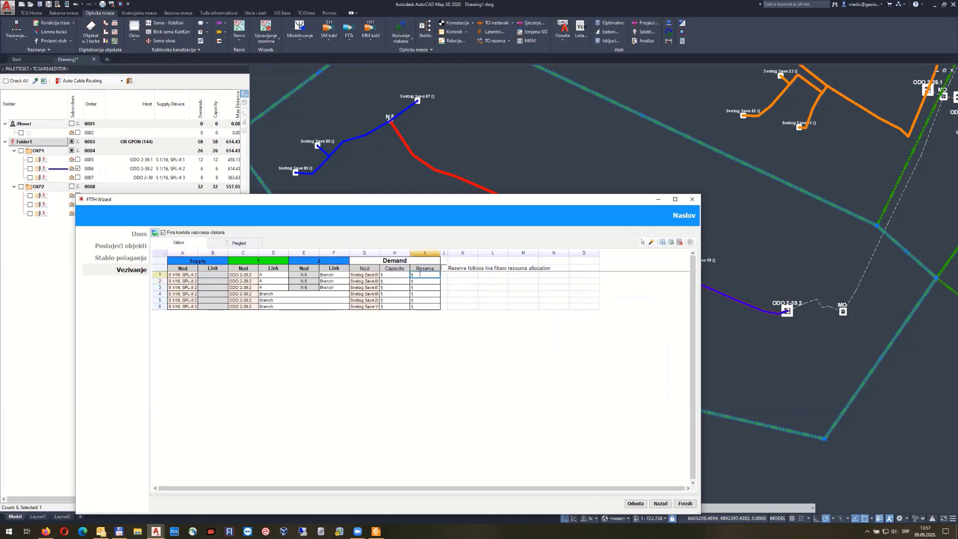
type("4")
key("Tab")
left_click(422, 277)
left_click_drag(439, 277, 439, 289)
left_click(241, 244)
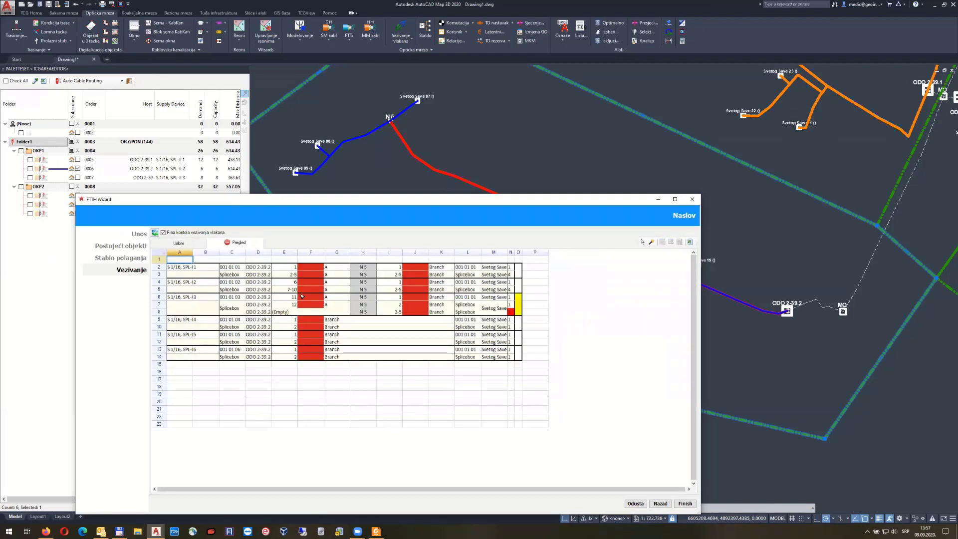
Set a reserve of 4 on the first two splicing links
left_click(156, 233)
left_click(183, 244)
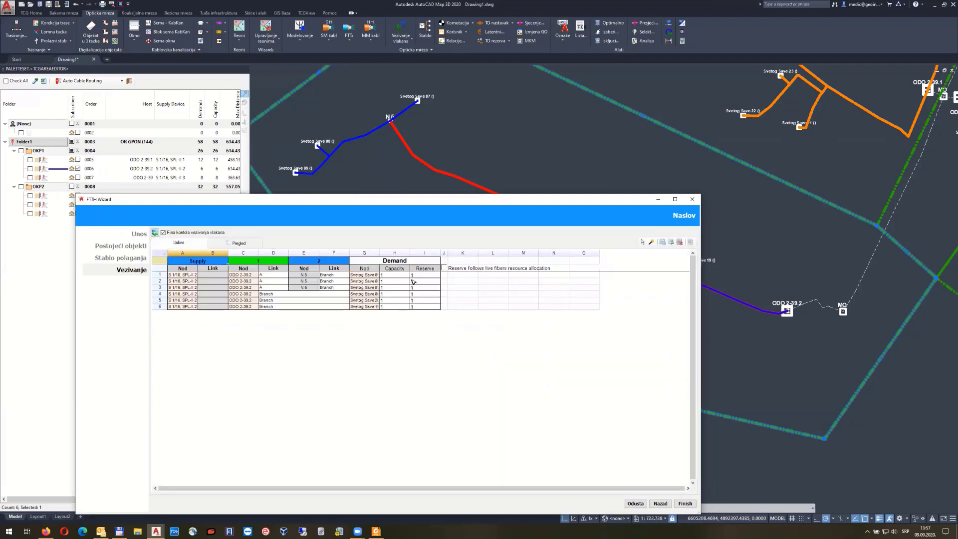
left_click(418, 276)
type("4")
key("Return")
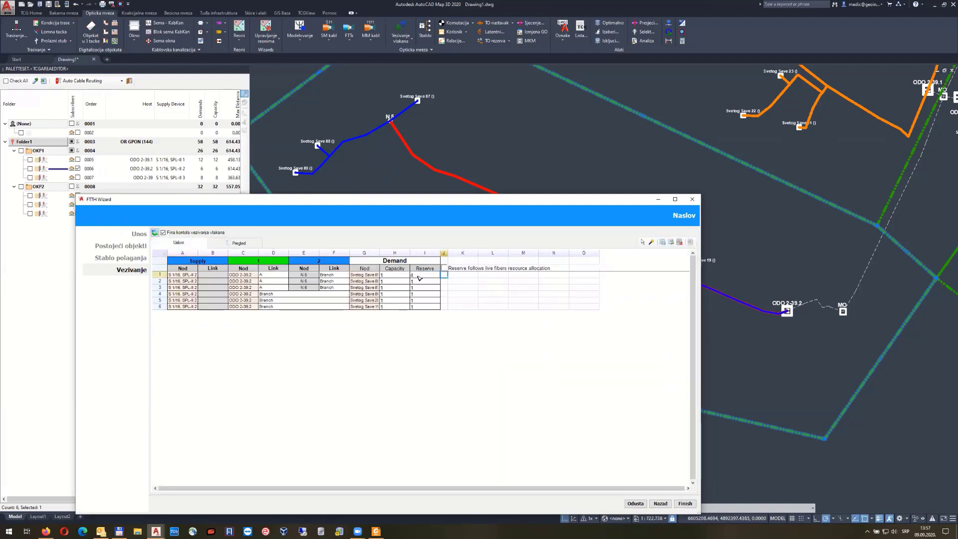
type("4")
key("Return")
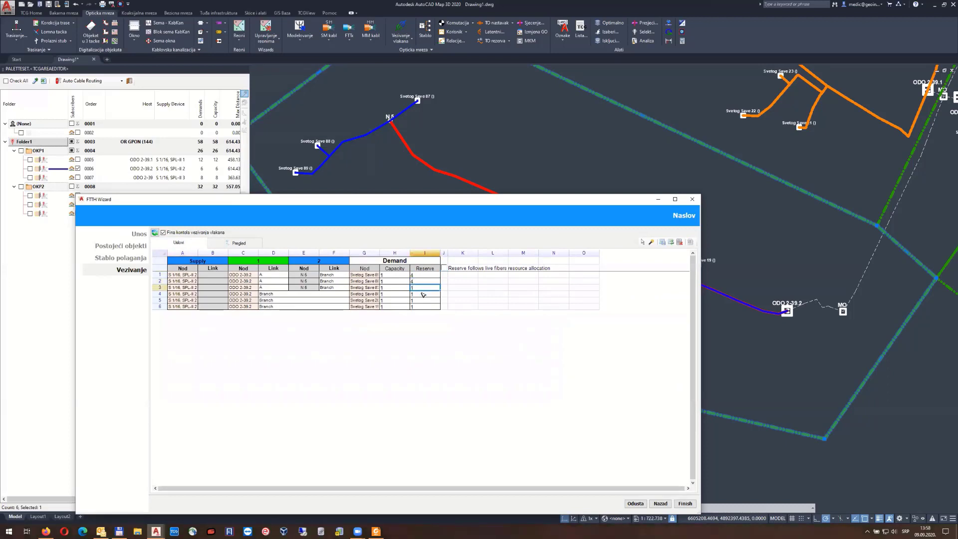
type("4")
left_click(435, 283)
Inspect the yellow and red flagged entries in rows 7–8 of the fiber connection overview
left_click(249, 247)
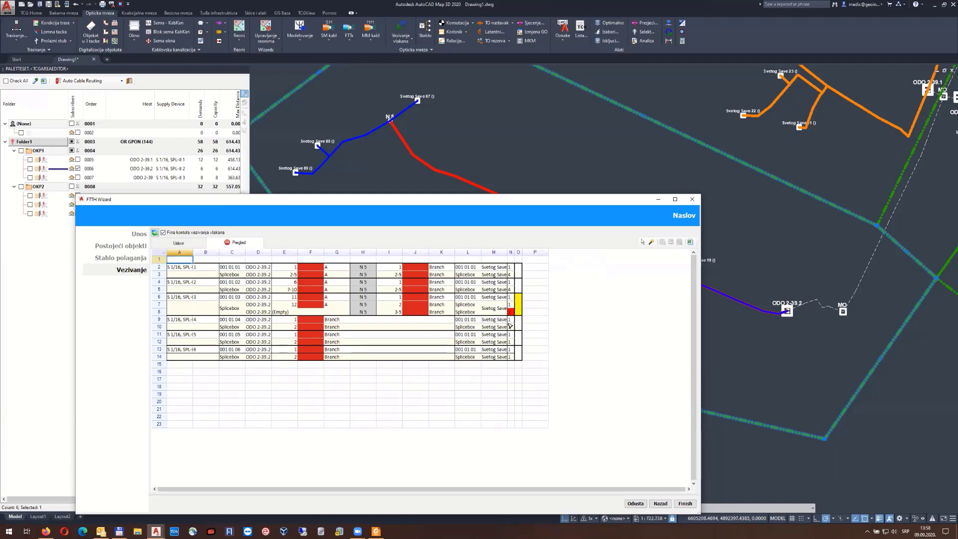
left_click(521, 302)
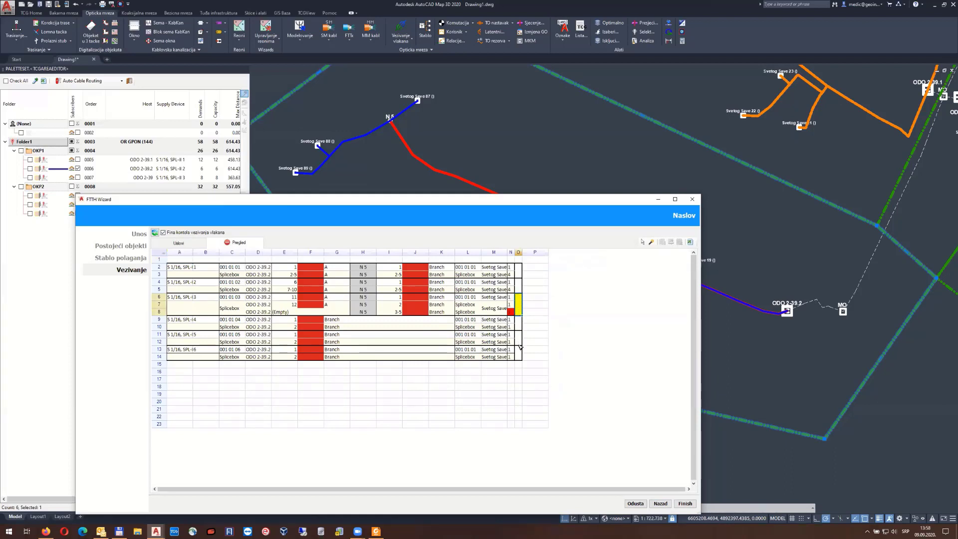
left_click(513, 314)
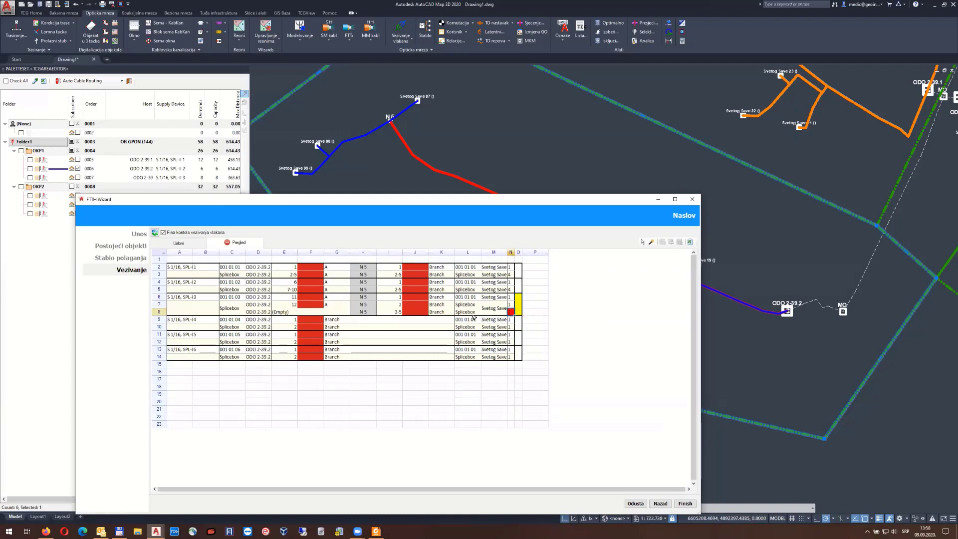
left_click(511, 304)
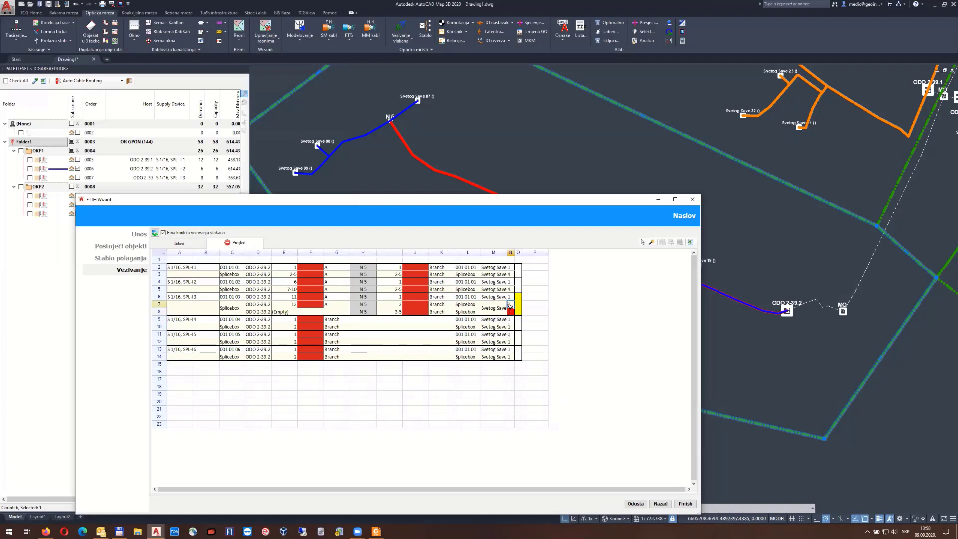
left_click(510, 312)
Set the third link's reserve to 1, recheck the overview, then finish and accept the connections
left_click(187, 244)
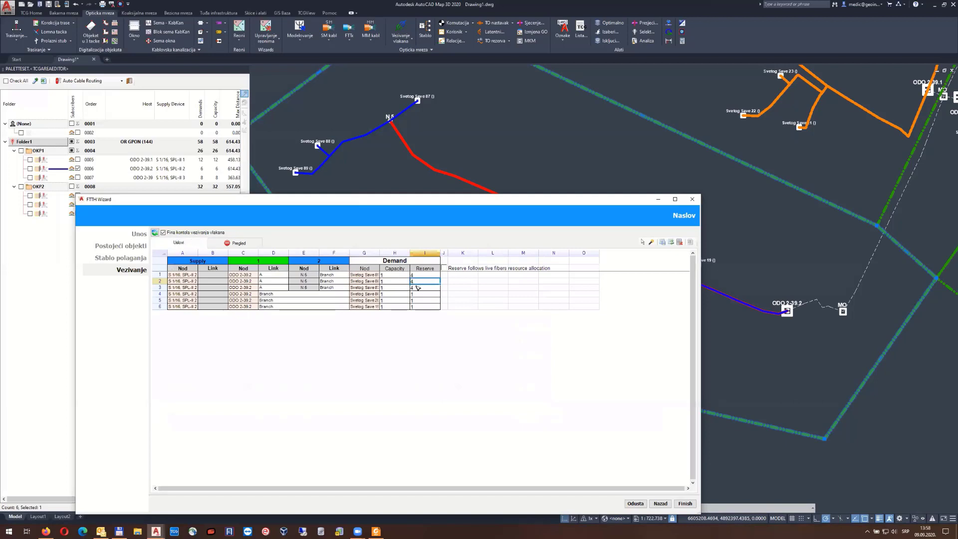
left_click(418, 288)
type("1")
left_click(238, 243)
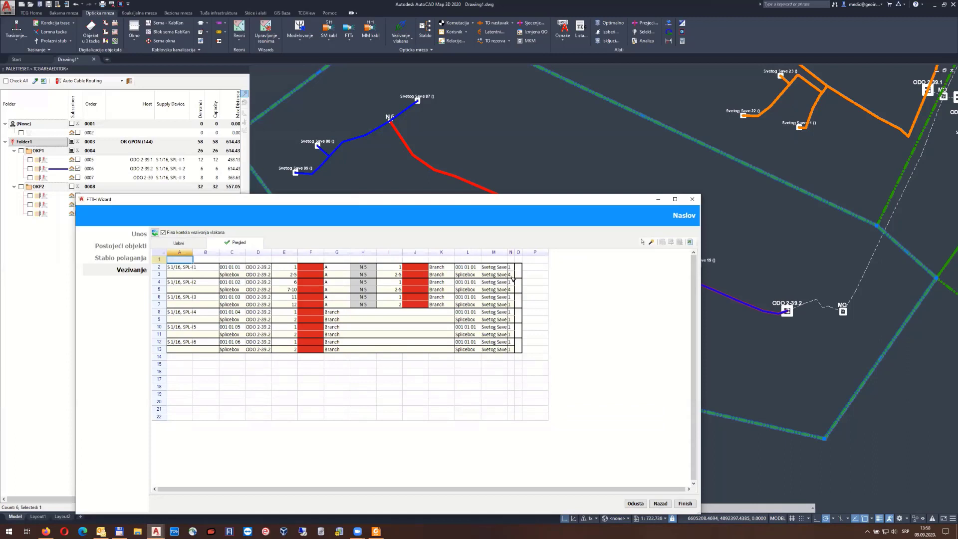
left_click(293, 305)
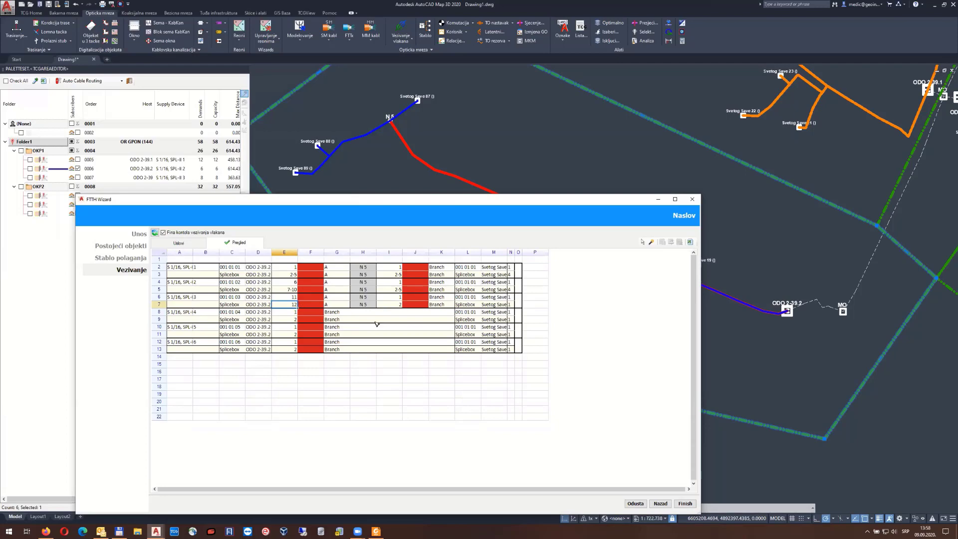
left_click(688, 505)
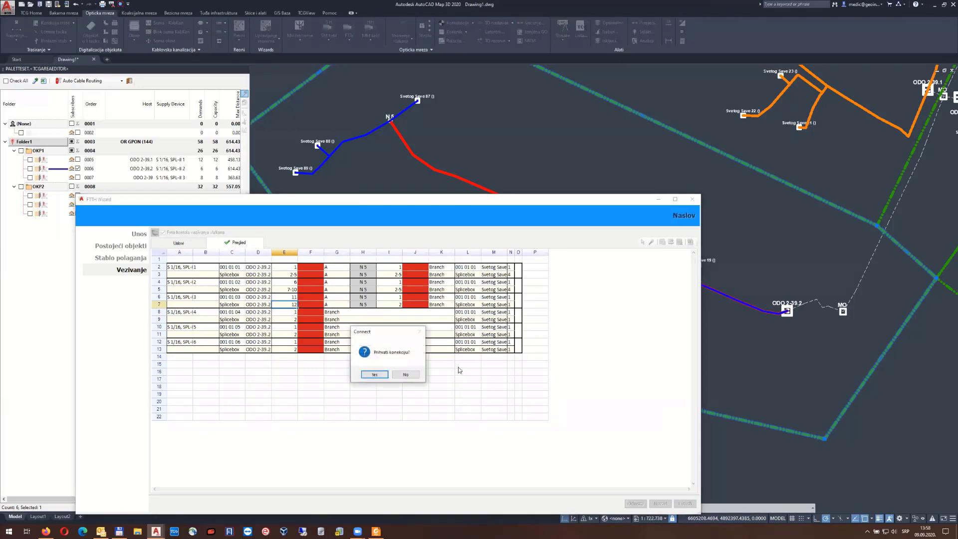
left_click(375, 375)
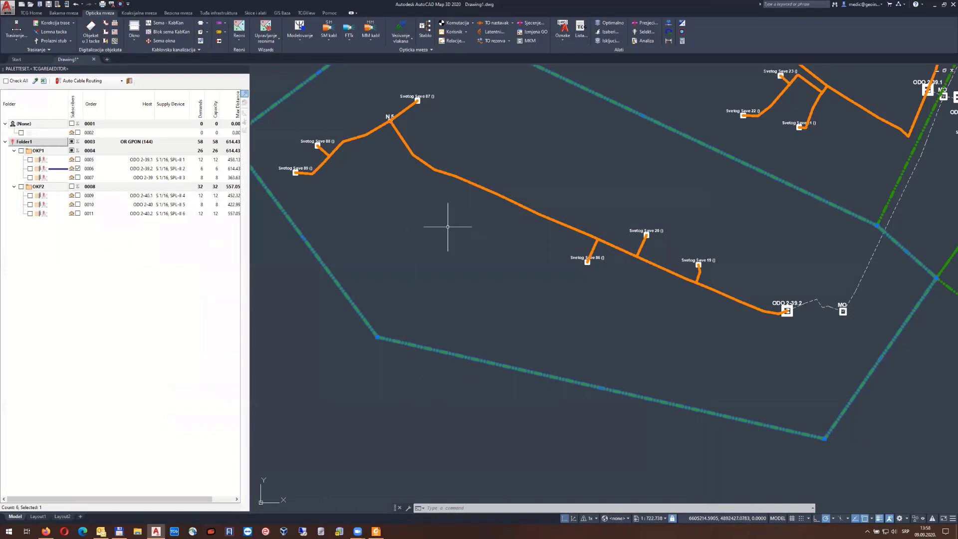
Auto-route the ODO 2-39 subscribers, assigning 1x6 G.652.D cable to all branches
middle_click_drag(599, 150, 570, 171)
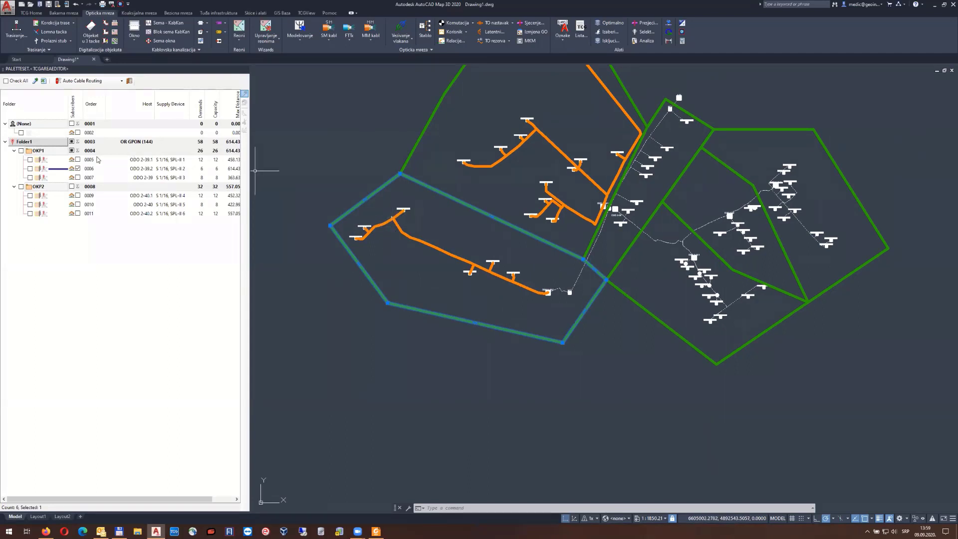
left_click(78, 177)
left_click(84, 82)
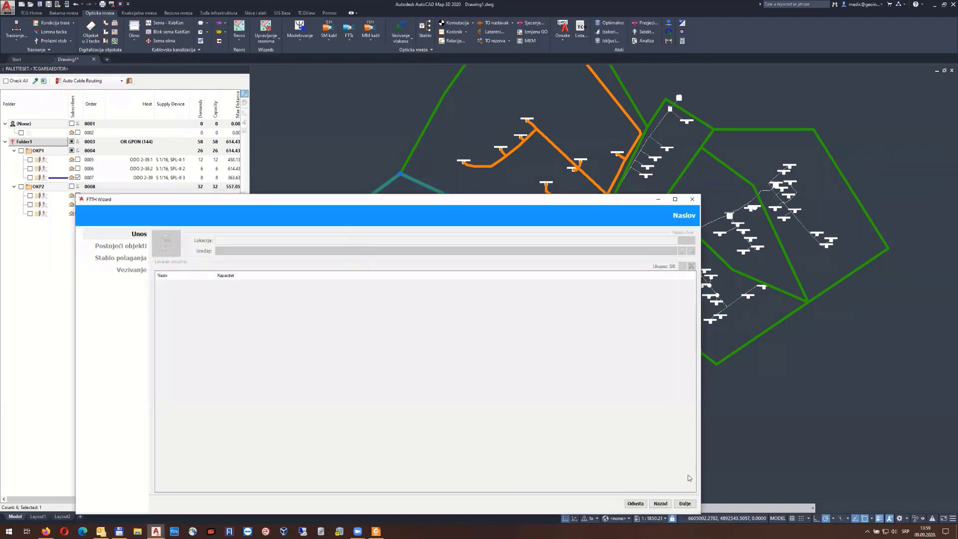
left_click(686, 504)
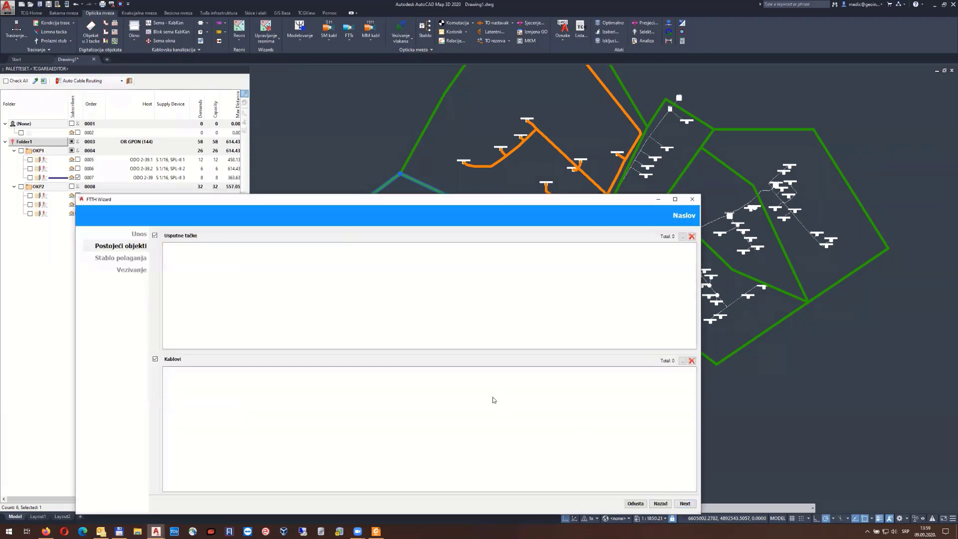
left_click(685, 503)
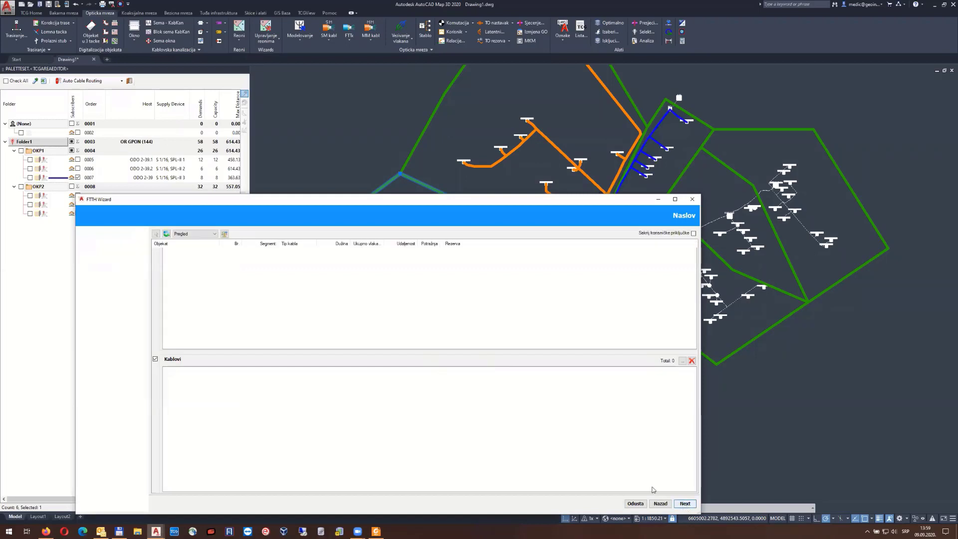
left_click(225, 234)
left_click(452, 417)
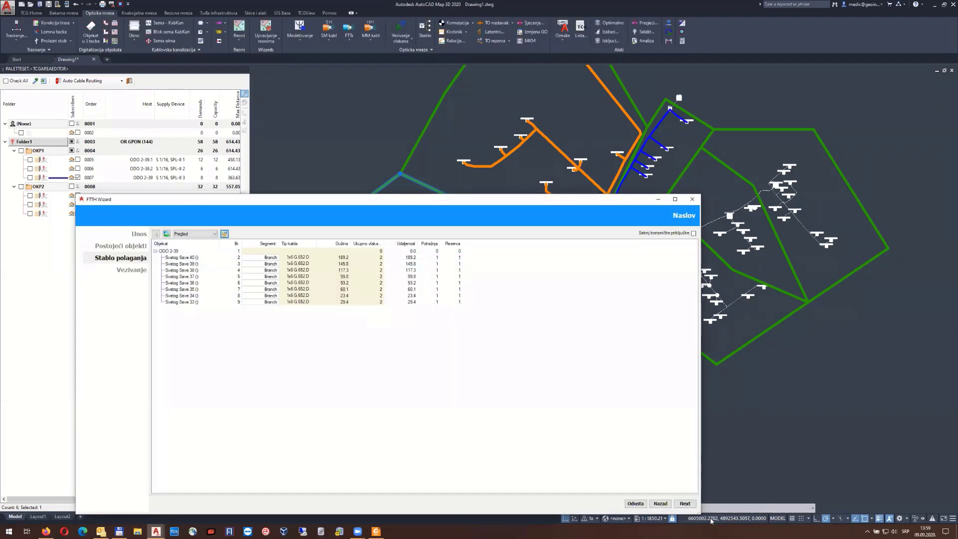
Enable fine splicing control, finish routing, accept the connections, and deselect the ODO 2-39 subscribers
left_click(685, 504)
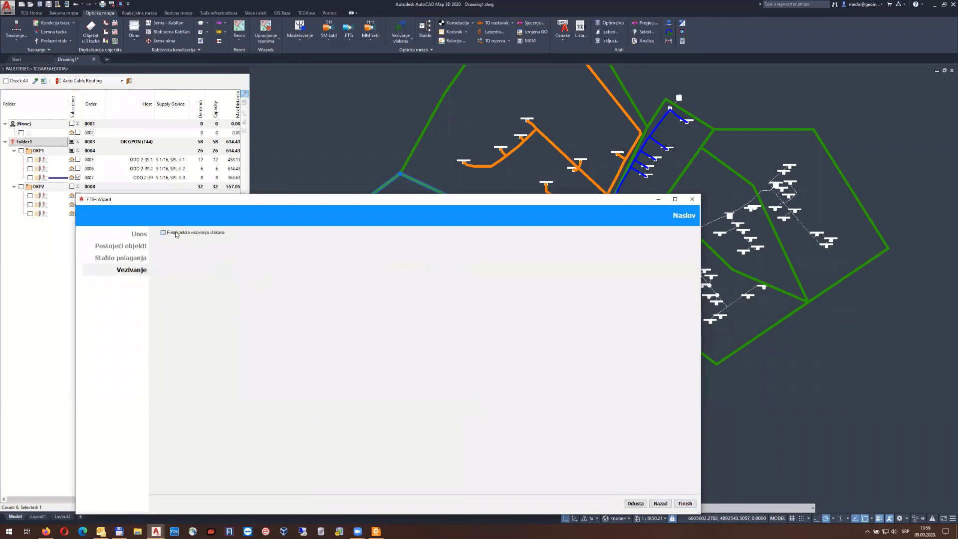
left_click(164, 232)
left_click(686, 504)
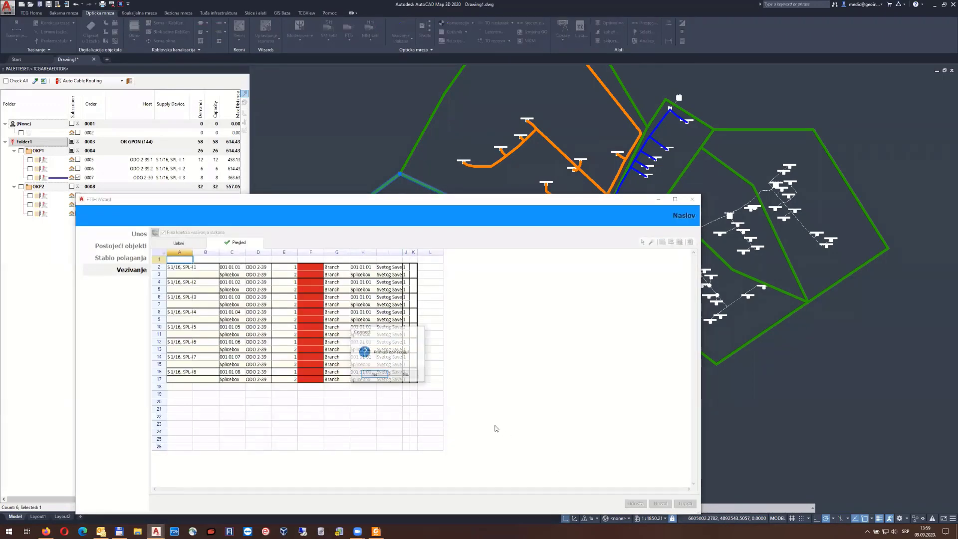
left_click(375, 375)
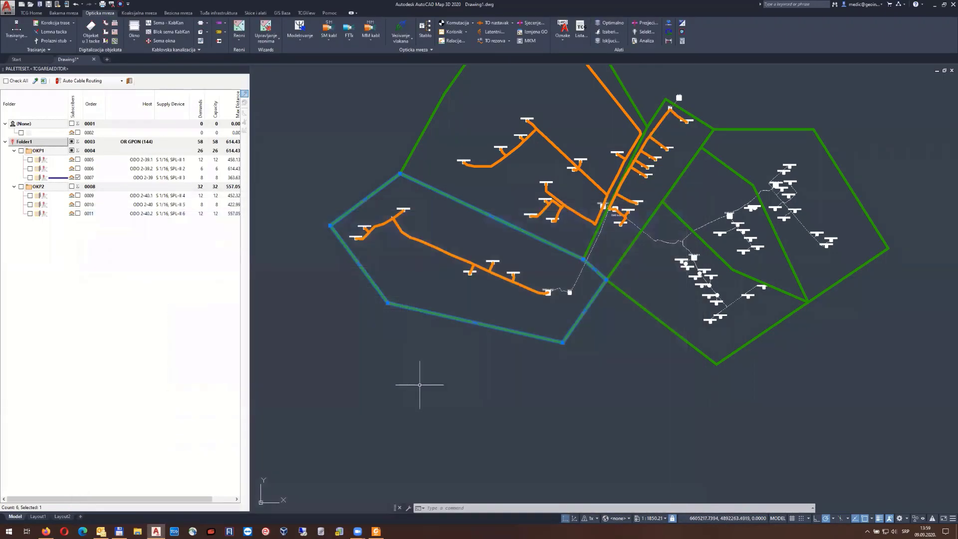
left_click(78, 178)
Auto-route all OKP2 subscribers with 1x6 G.652.D cable and fine splicing control, accepting the connections
left_click(78, 187)
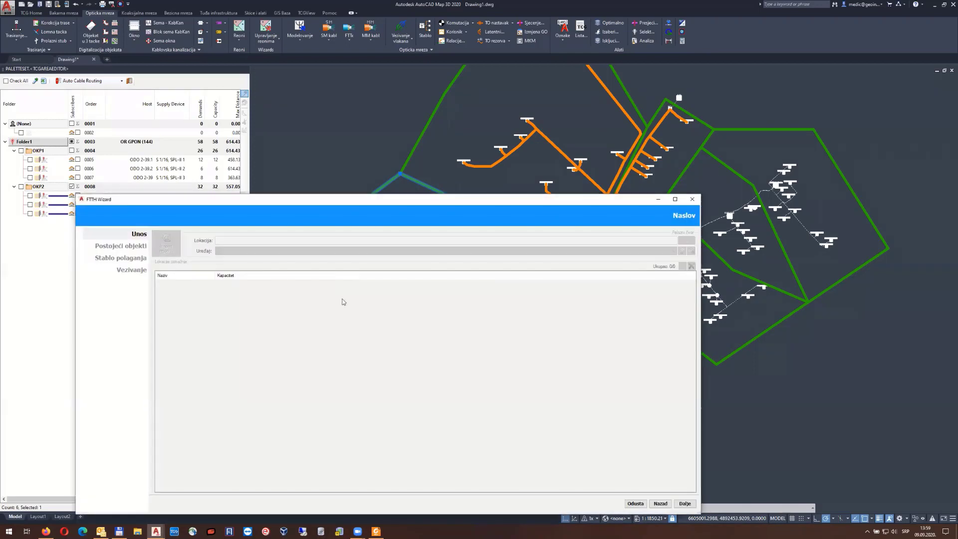
left_click(684, 504)
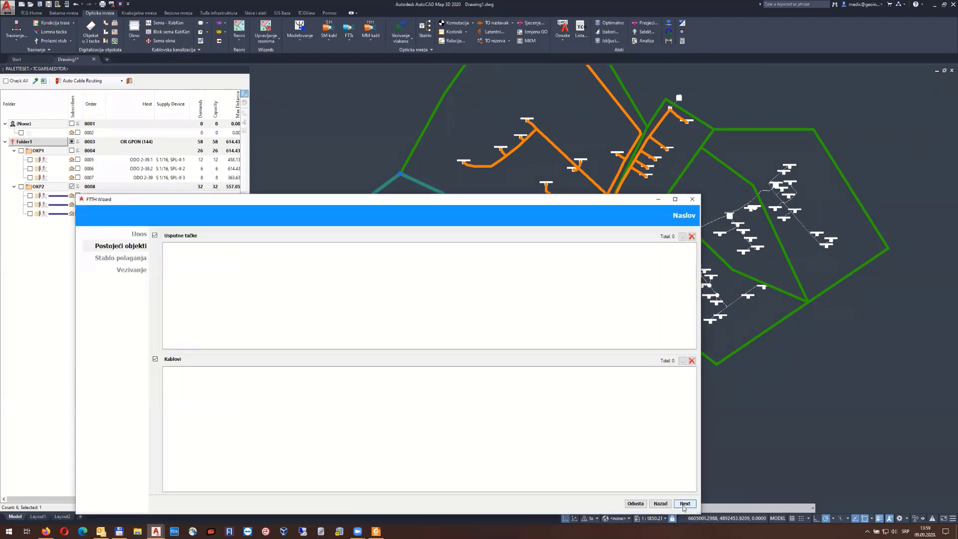
left_click(684, 504)
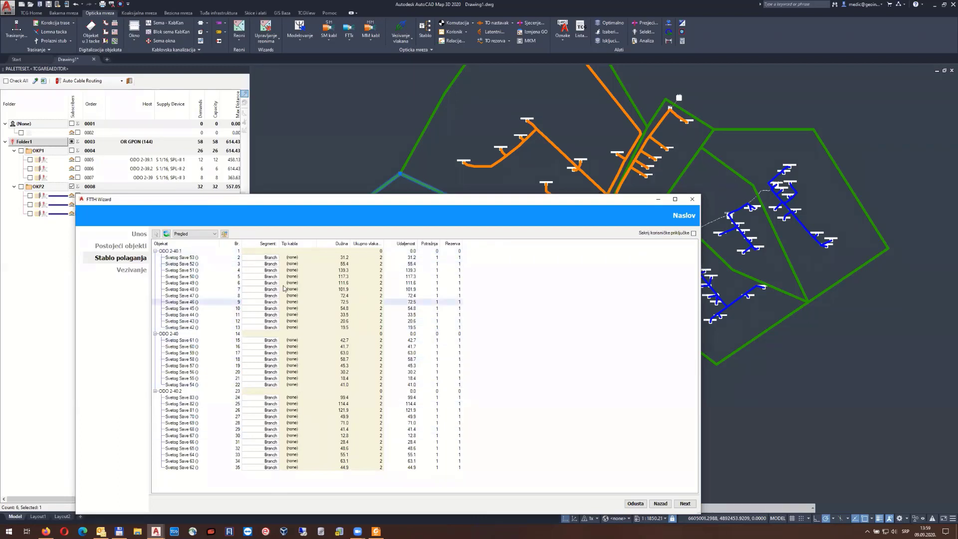
left_click(224, 234)
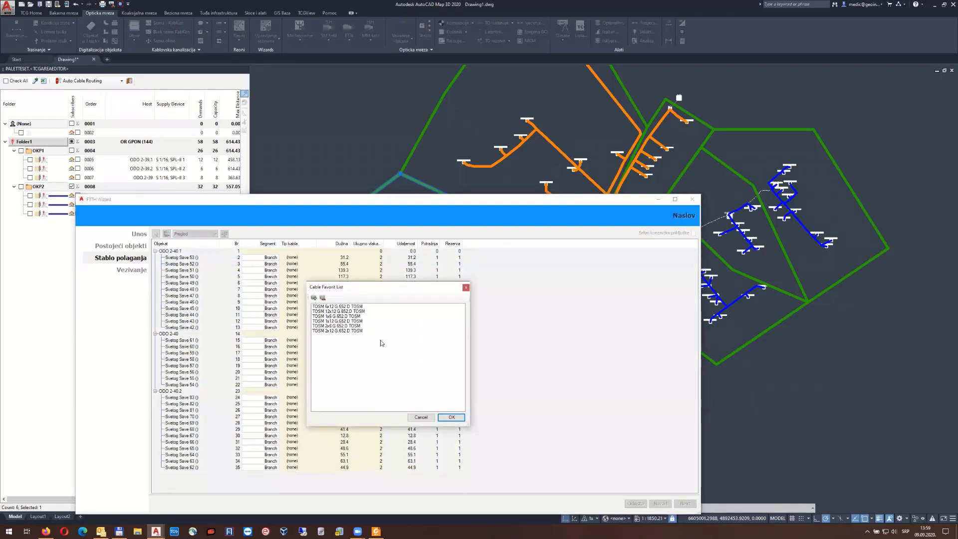
left_click(338, 317)
left_click(452, 417)
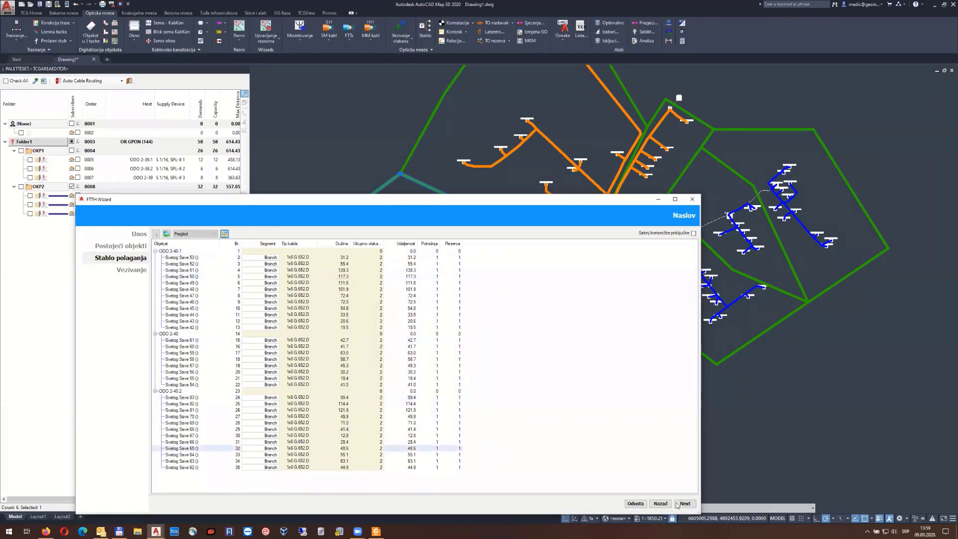
left_click(684, 504)
left_click(200, 233)
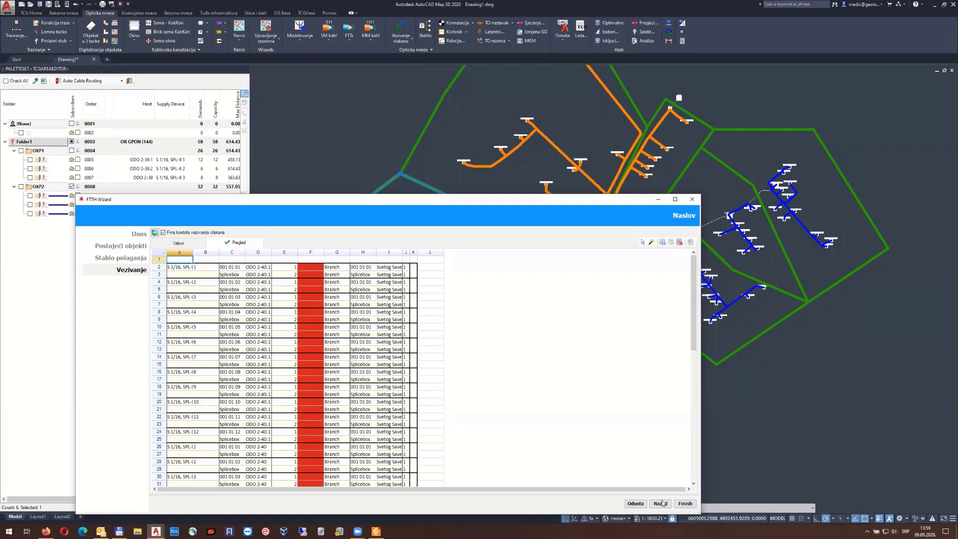
left_click(685, 504)
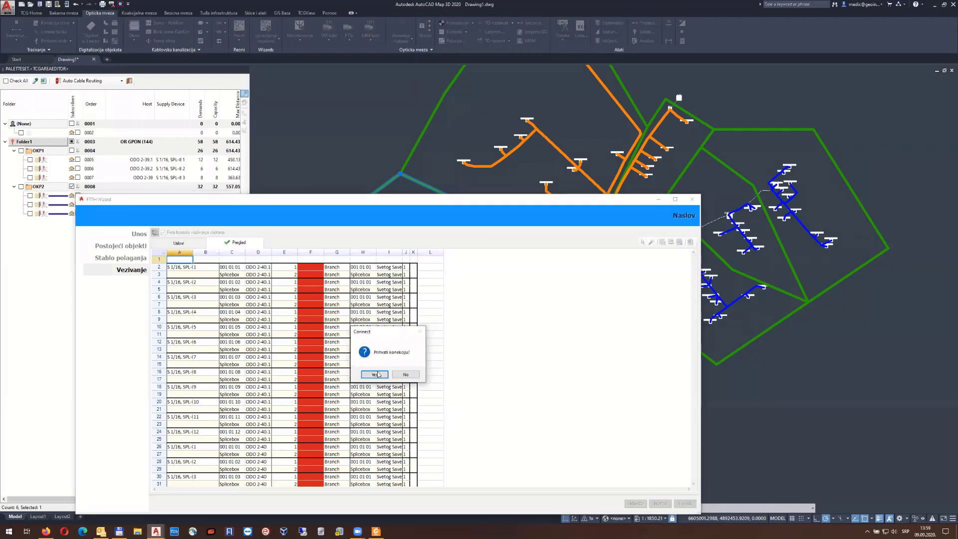
left_click(376, 375)
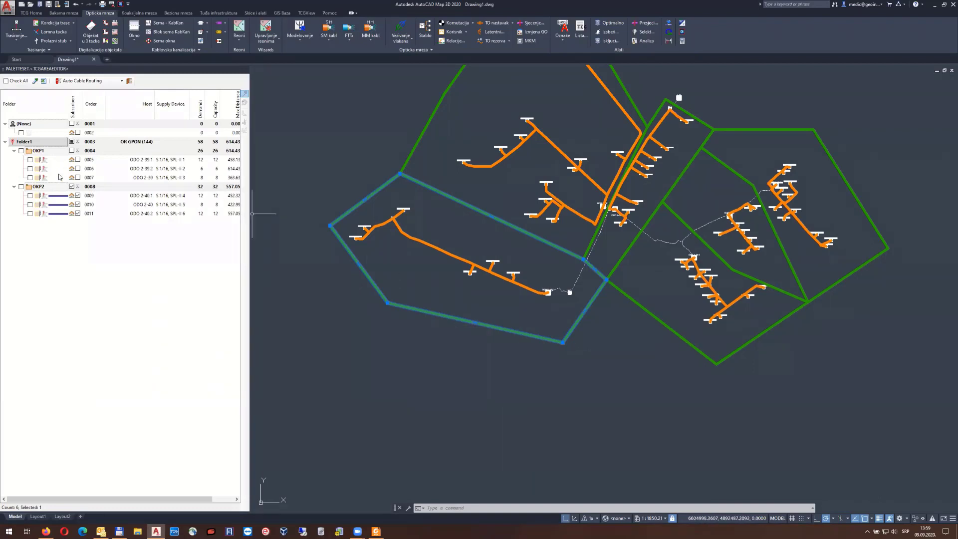
Swap the OKP2 selection for every subscriber in Folder1 and launch Auto Cable Routing
left_click(72, 187)
right_click(28, 145)
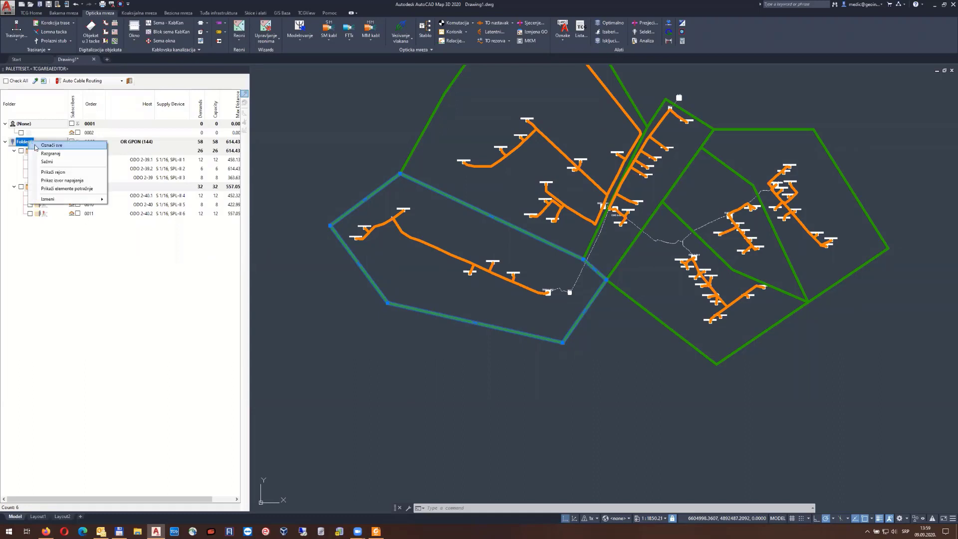
left_click(32, 161)
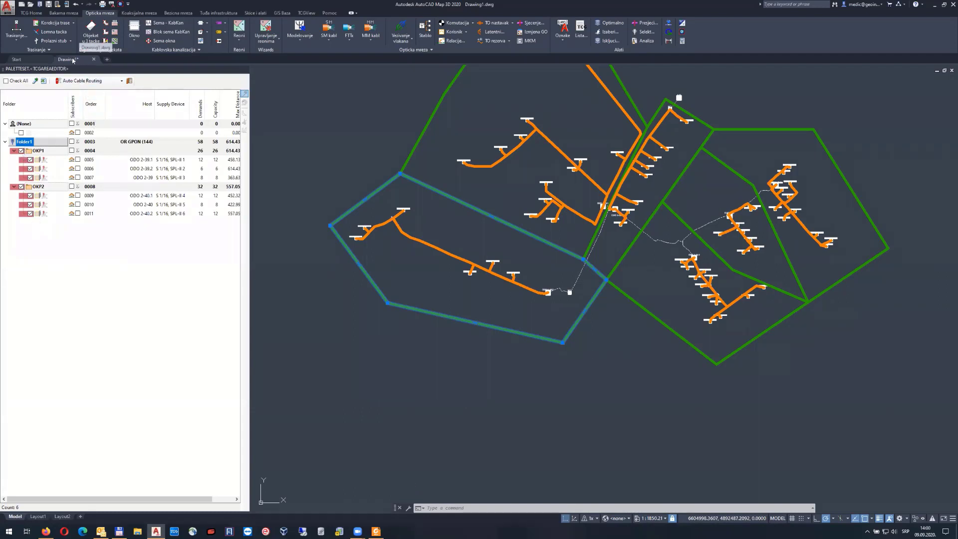
left_click(78, 82)
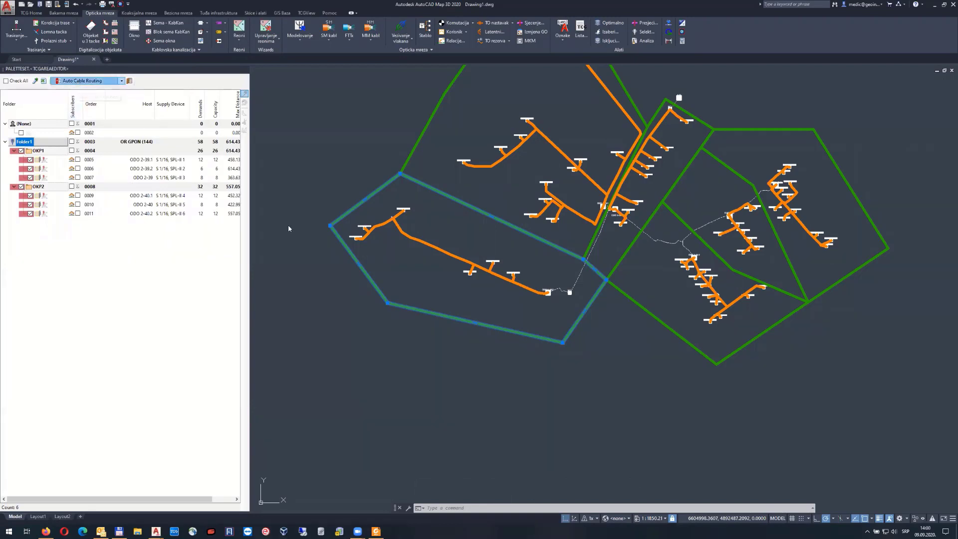
Pass the existing objects step after reviewing its cable list, reaching the OR GPON (144) laying tree
left_click(685, 503)
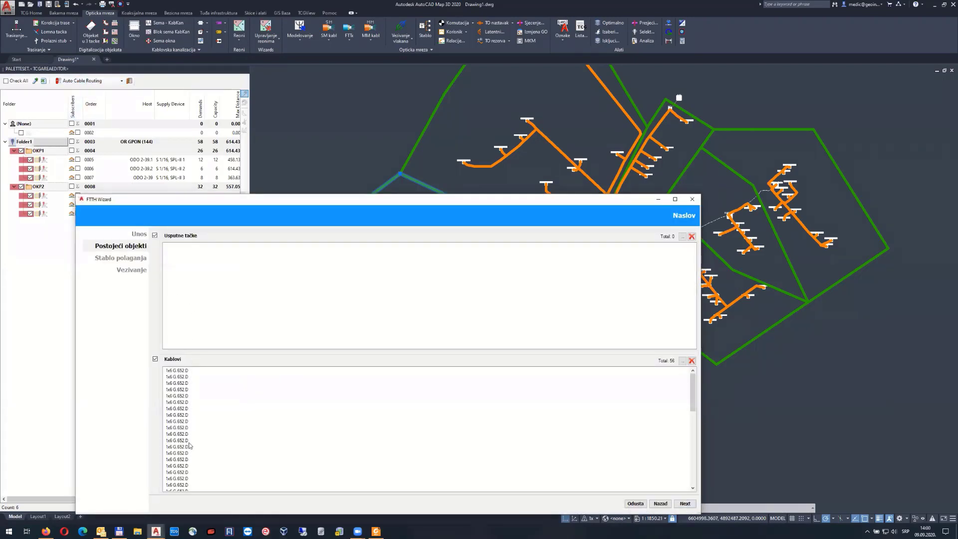
scroll(200, 382, "down", 12)
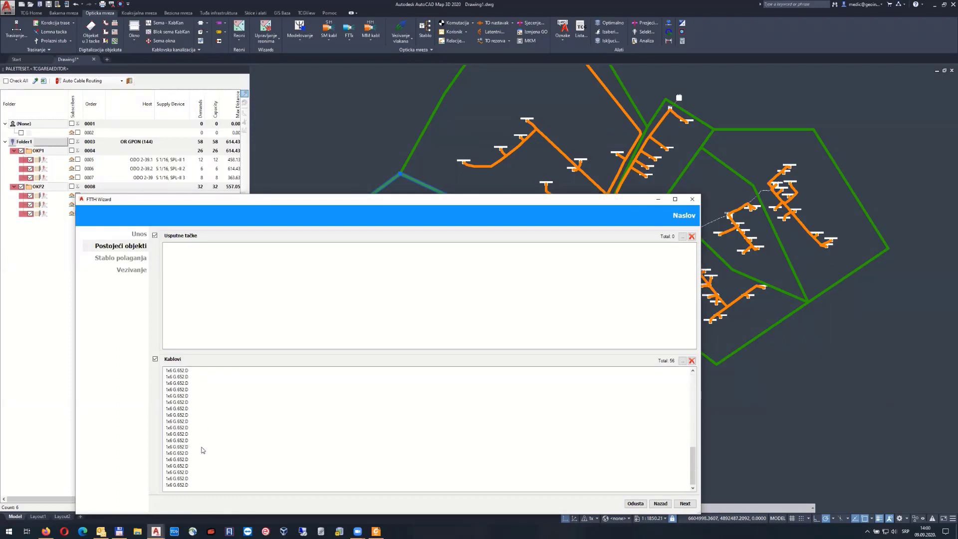
scroll(205, 414, "up", 12)
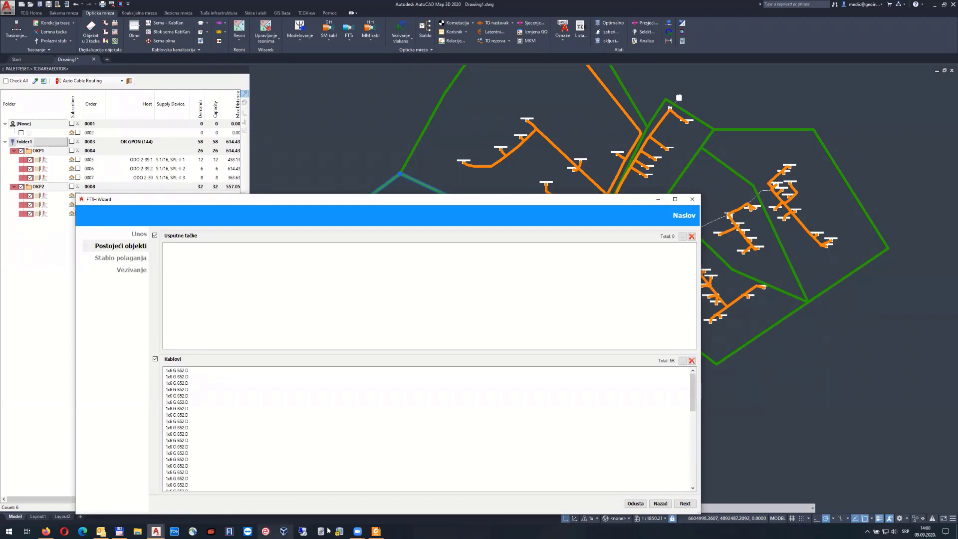
left_click(685, 505)
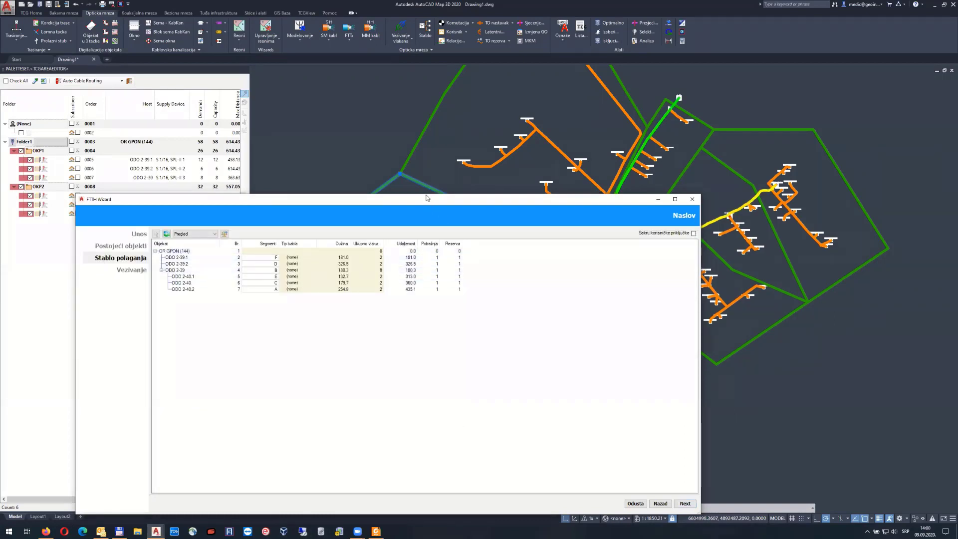
Drop the wizard lower on screen and follow the route past ODO 2-39 on the map
left_click_drag(427, 198, 418, 152)
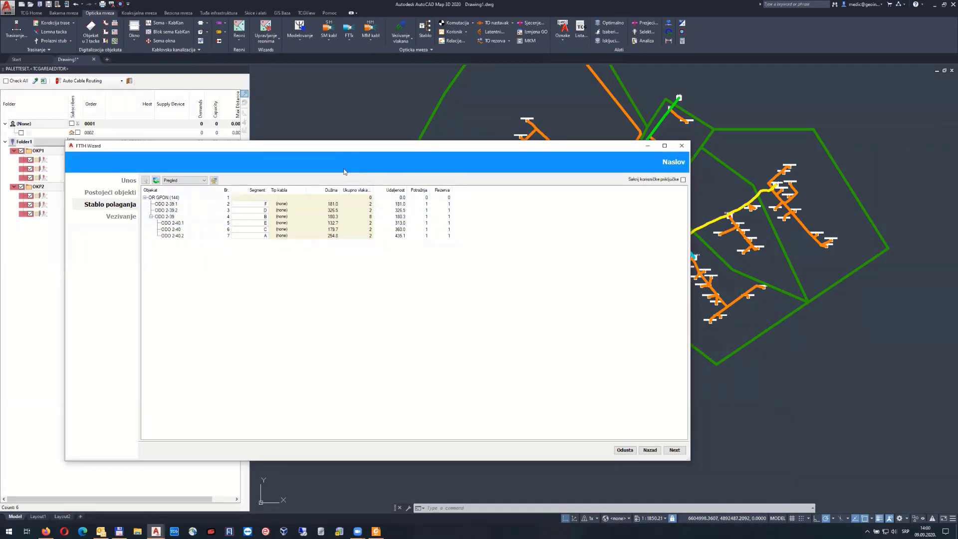
left_click_drag(344, 171, 346, 259)
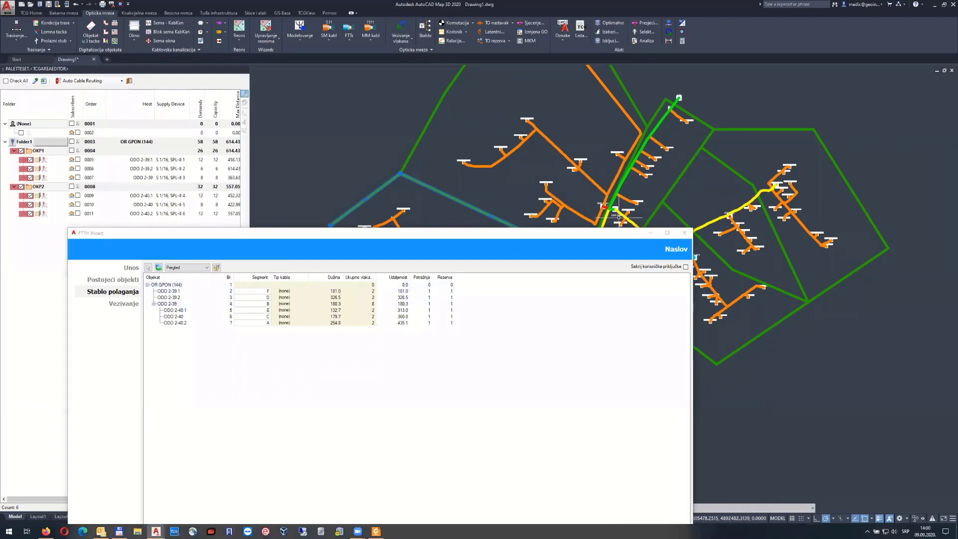
scroll(618, 216, "up", 8)
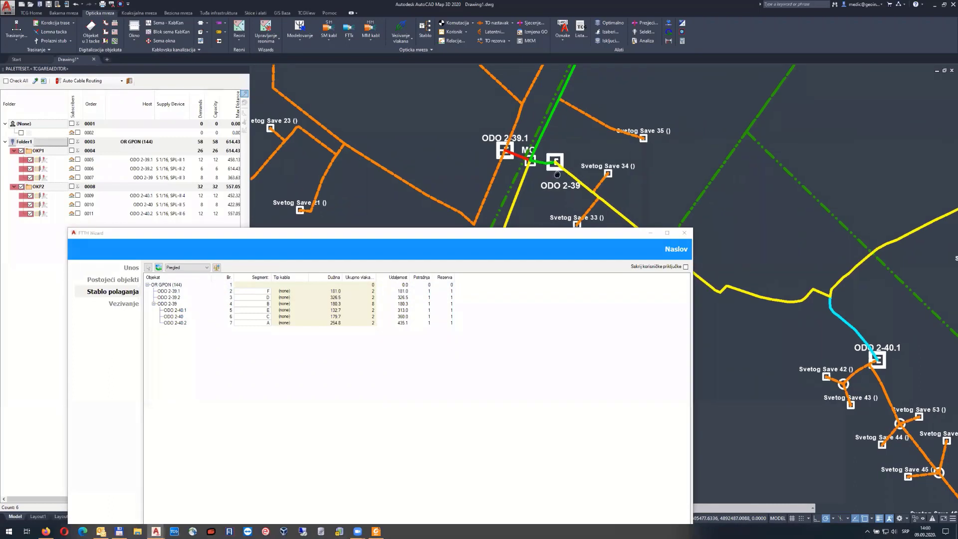
middle_click_drag(558, 174, 499, 137)
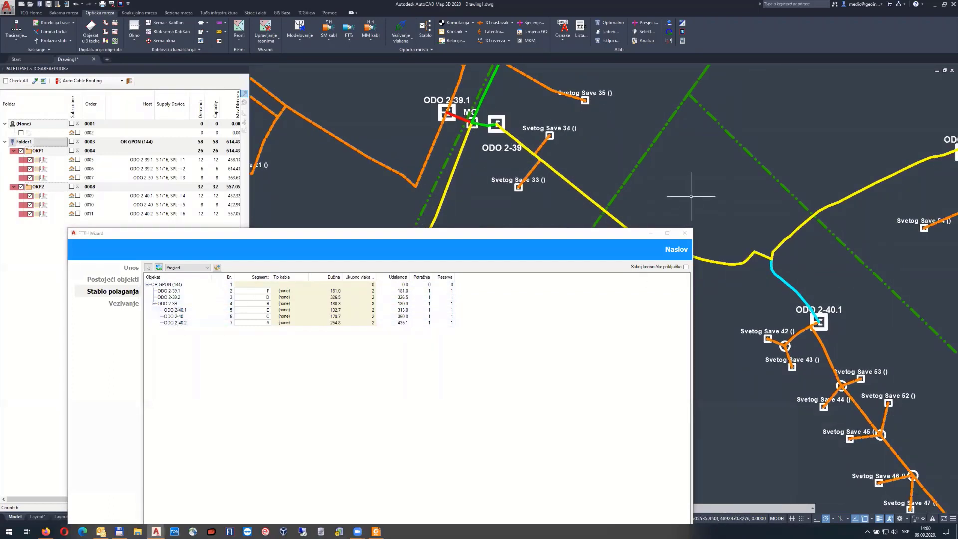
scroll(711, 187, "down", 3)
middle_click_drag(712, 187, 581, 161)
mouse_move(671, 175)
middle_mouse_down()
mouse_move(581, 189)
mouse_move(574, 119)
middle_mouse_up()
scroll(574, 174, "down", 2)
Frame ODO 2-39 and ODO 2-40 together, select ODO 2-39, then look toward ODO 2-39.2
middle_click_drag(549, 168, 616, 226)
middle_click_drag(578, 107, 570, 168)
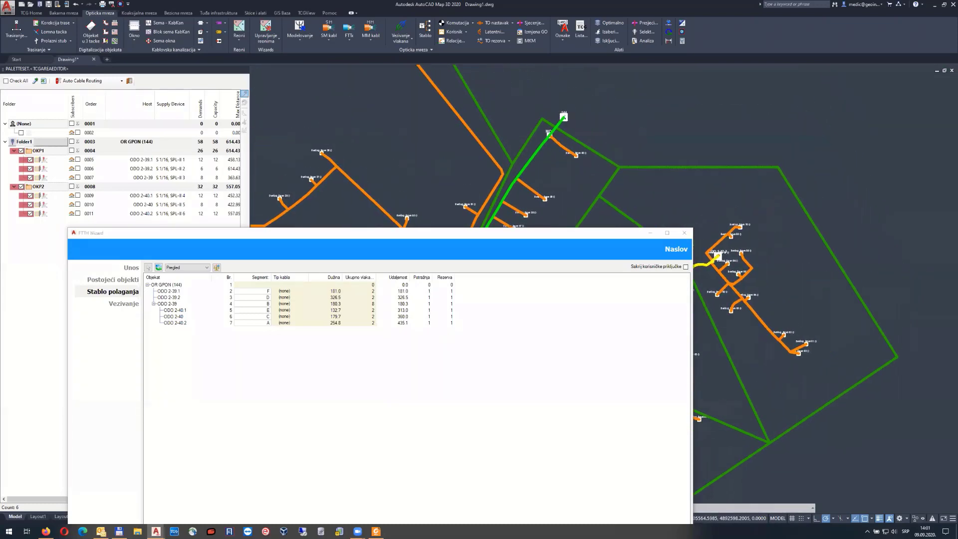
middle_click_drag(625, 226, 586, 81)
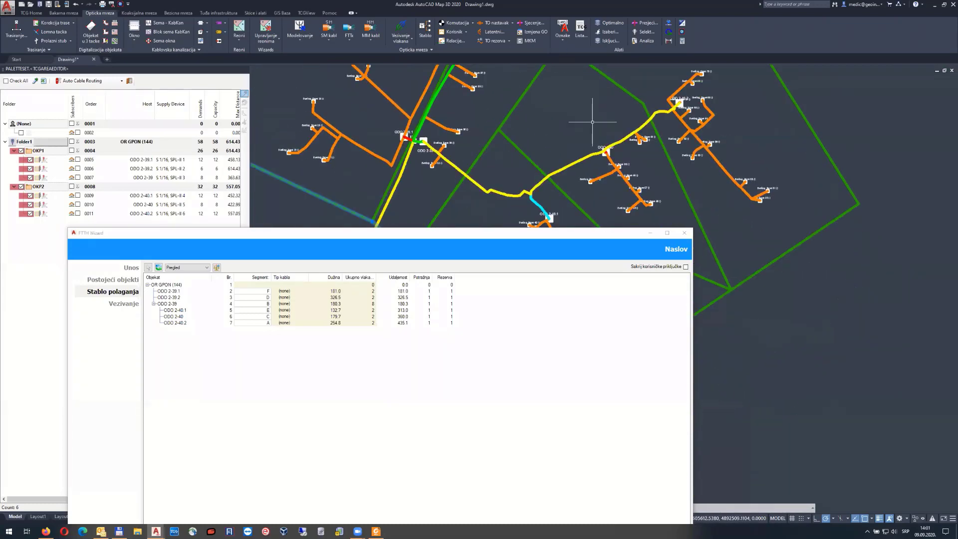
scroll(601, 148, "up", 5)
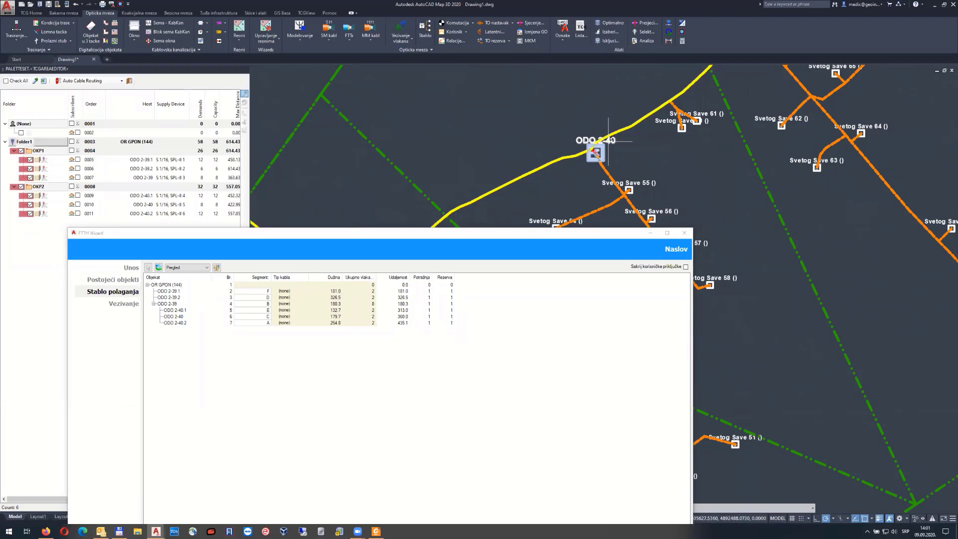
scroll(609, 141, "down", 3)
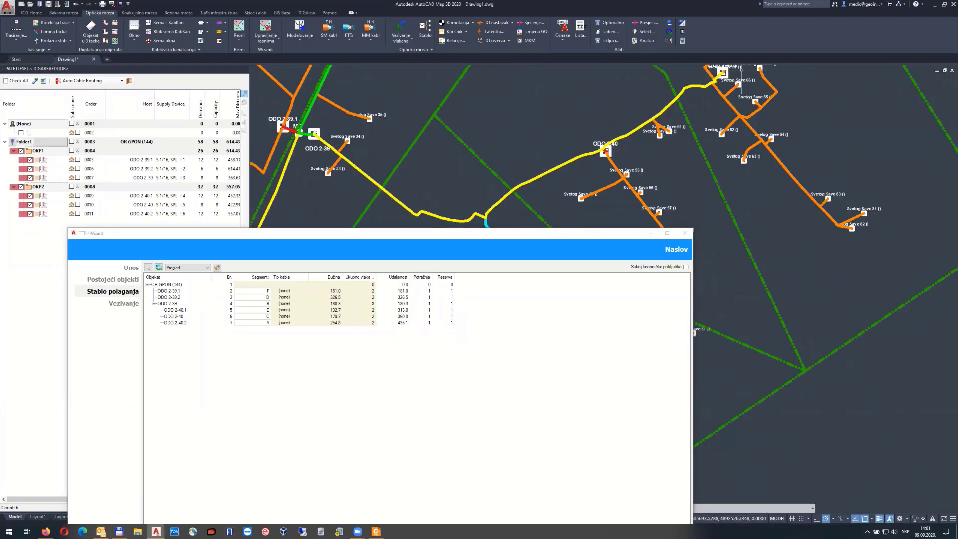
middle_click_drag(319, 139, 475, 151)
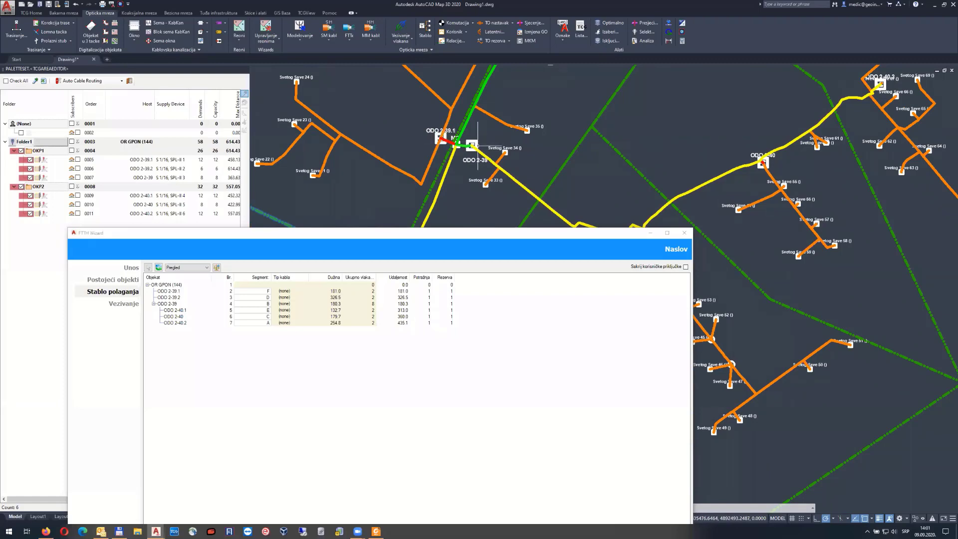
left_click(474, 140)
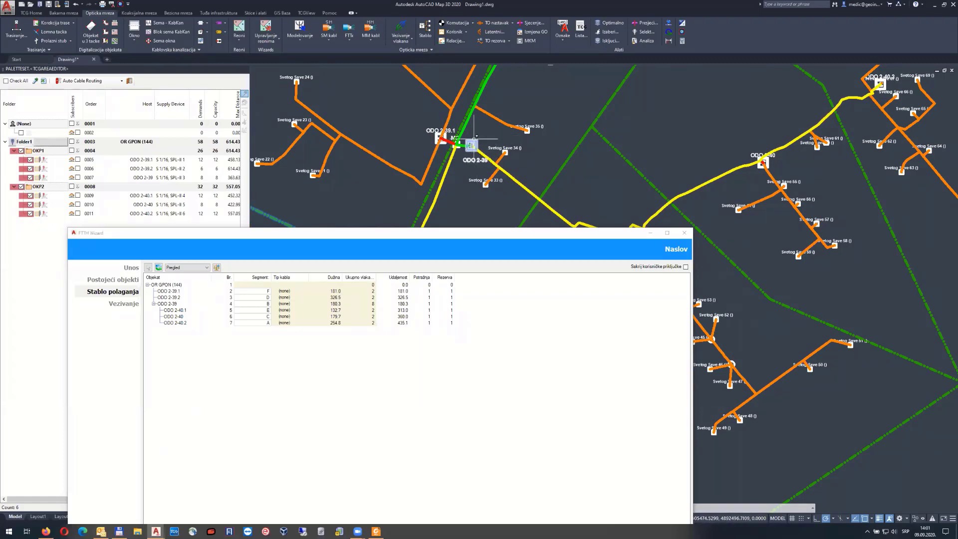
middle_click_drag(499, 173, 602, 86)
middle_click_drag(534, 199, 562, 78)
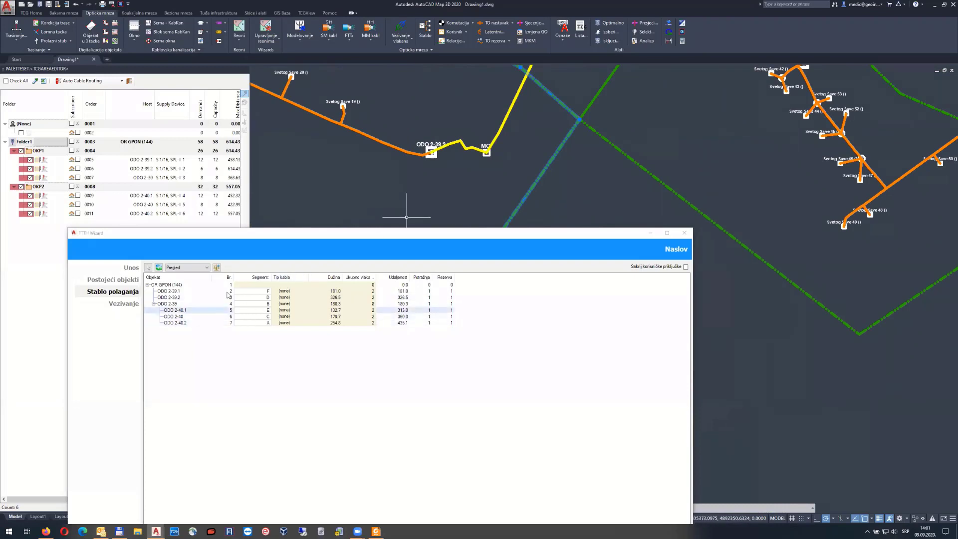
Switch the cable tree to Izmena hijerarhije and nest ODO 2-40.1 under ODO 2-40
left_click(199, 292)
left_click(186, 267)
left_click(181, 288)
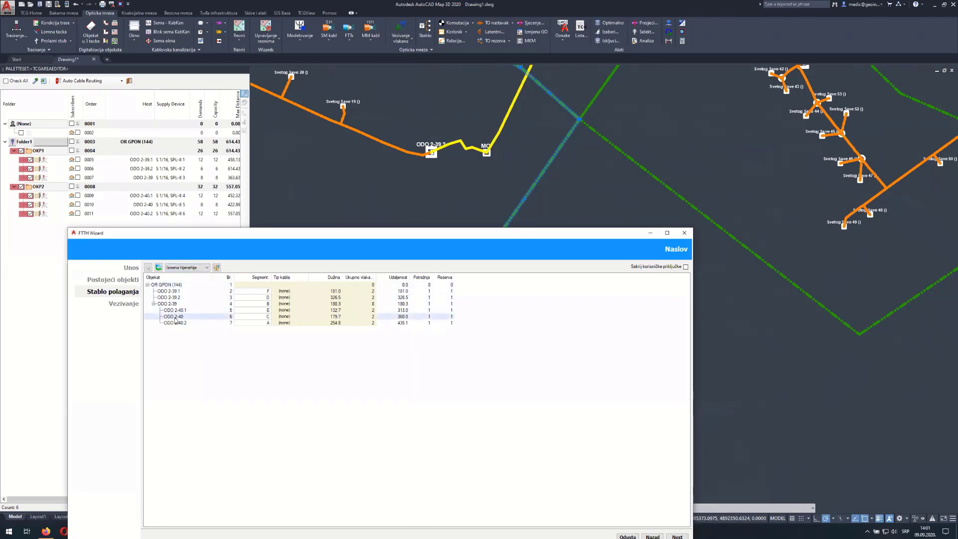
left_click_drag(175, 319, 168, 289)
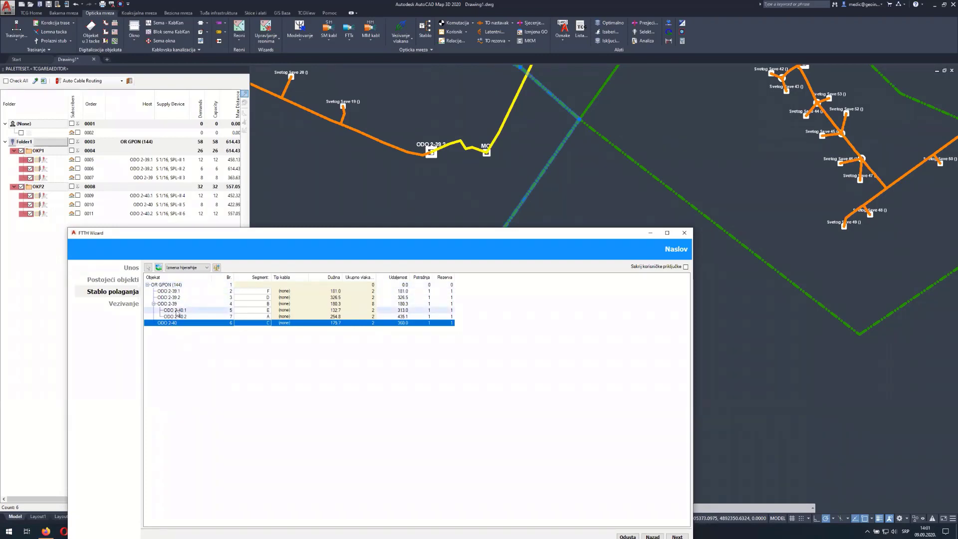
left_click_drag(175, 311, 173, 318)
left_click(154, 310)
Nest ODO 2-39.1 under ODO 2-39, return to Pregled, and recalculate cable lengths
left_click(181, 323)
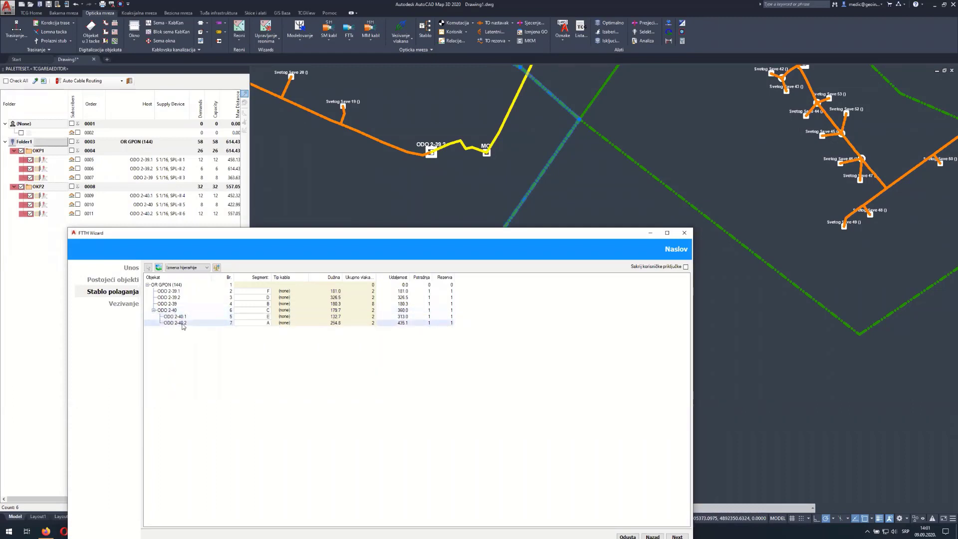
left_click(172, 304)
left_click_drag(170, 291, 178, 302)
left_click_drag(174, 303, 174, 298)
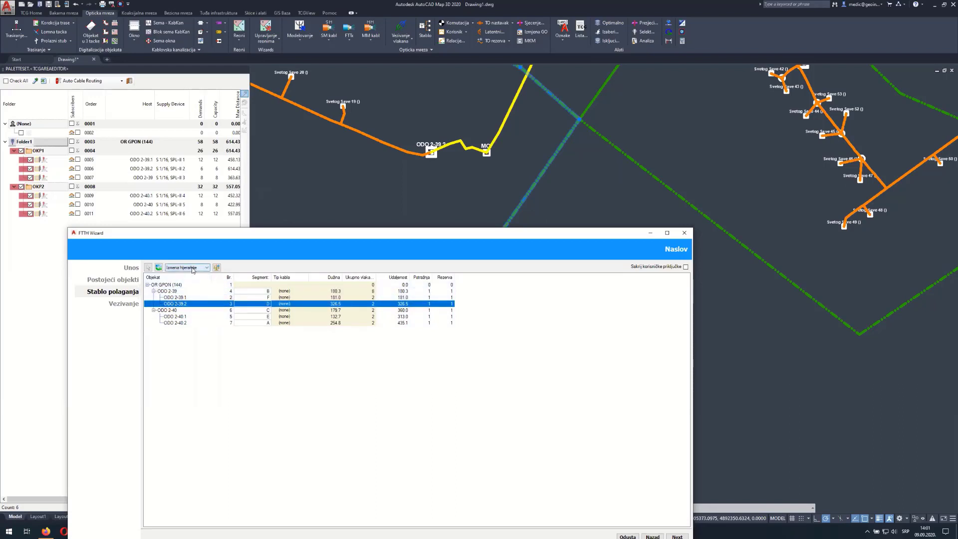
left_click(192, 268)
left_click(174, 275)
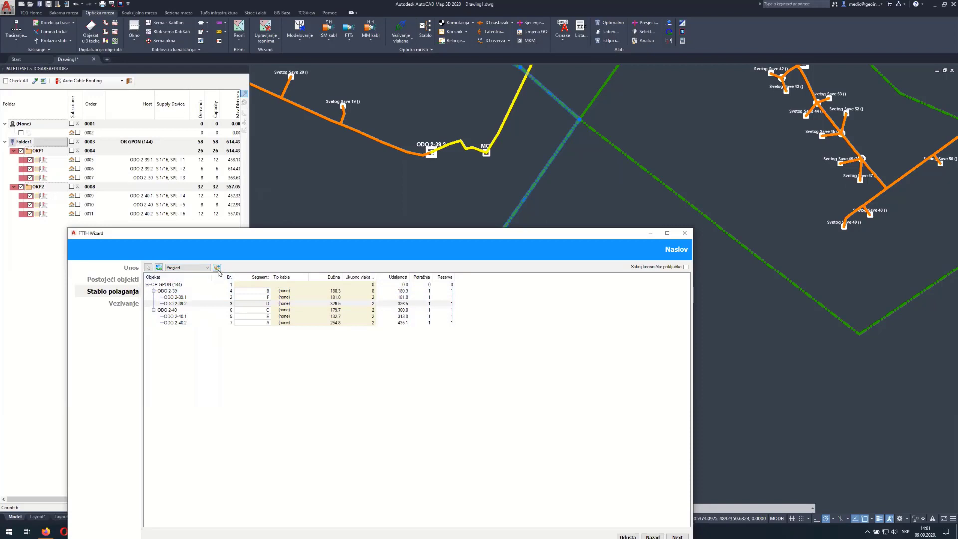
left_click(158, 267)
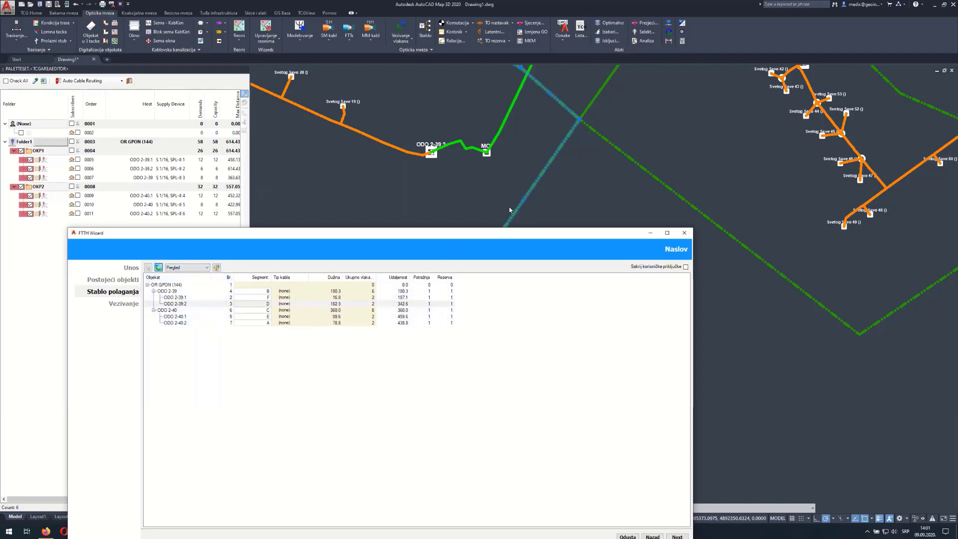
scroll(496, 176, "down", 1)
middle_click_drag(594, 158, 524, 213)
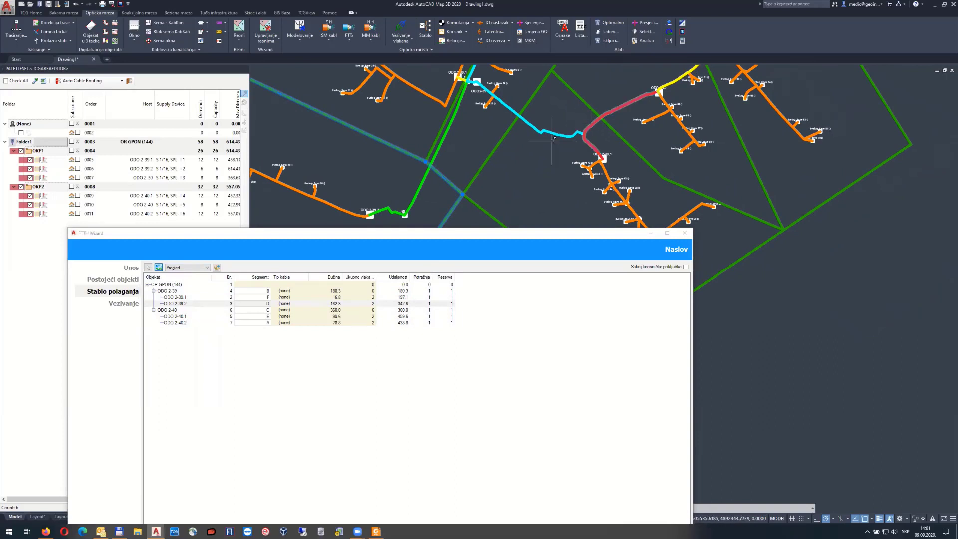
Pan and zoom across the network to inspect the recalculated laying-tree route
scroll(540, 153, "down", 3)
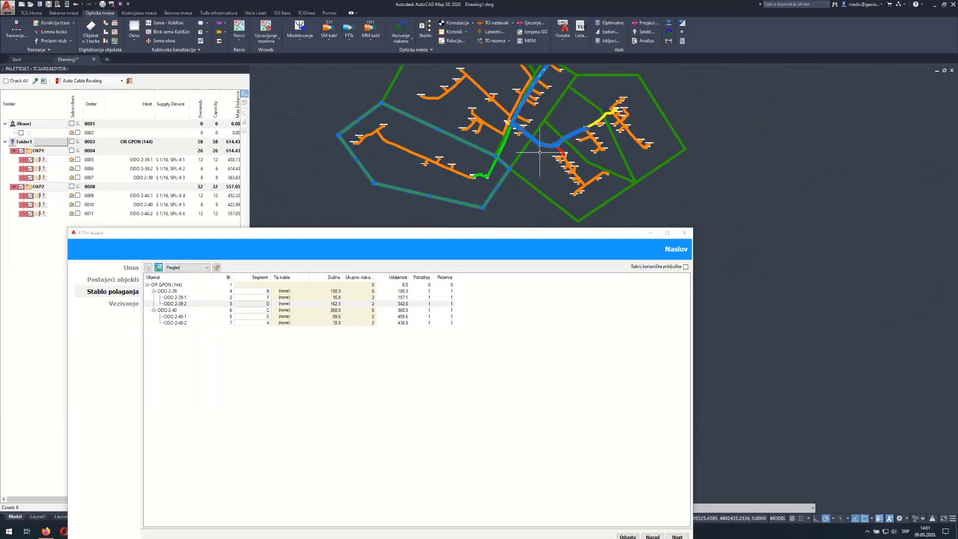
middle_click_drag(556, 102, 517, 146)
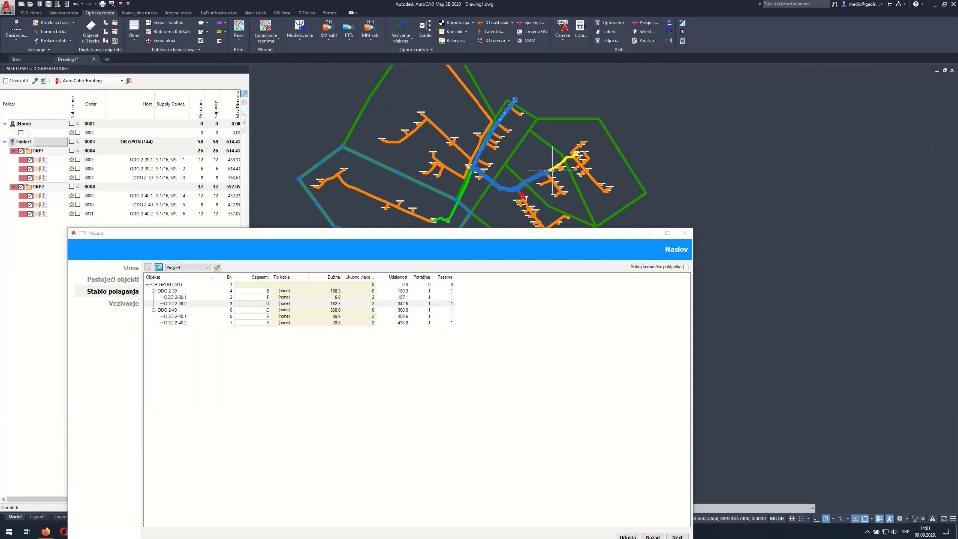
scroll(530, 172, "up", 5)
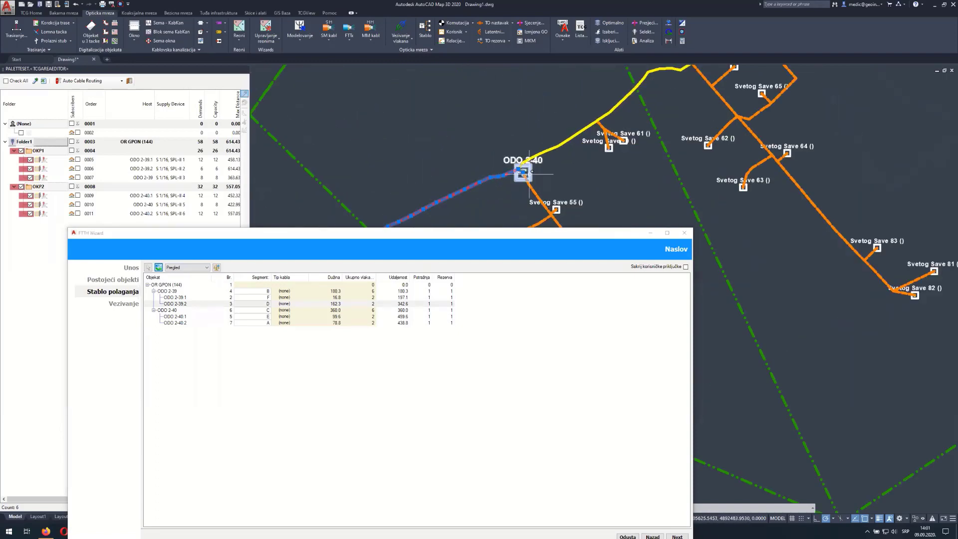
scroll(531, 173, "up", 2)
scroll(533, 170, "down", 10)
middle_click_drag(541, 163, 634, 71)
middle_click_drag(721, 117, 663, 151)
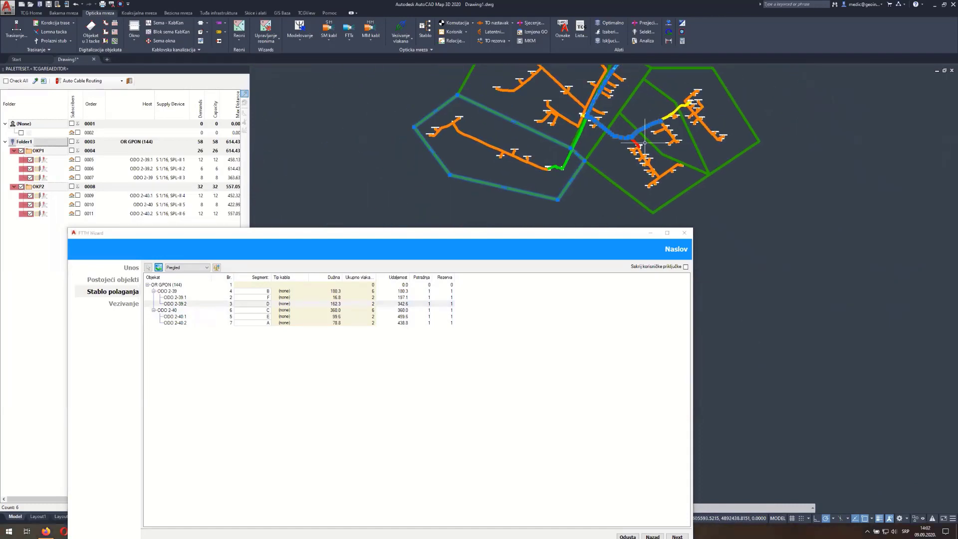
scroll(645, 143, "up", 5)
key("Escape")
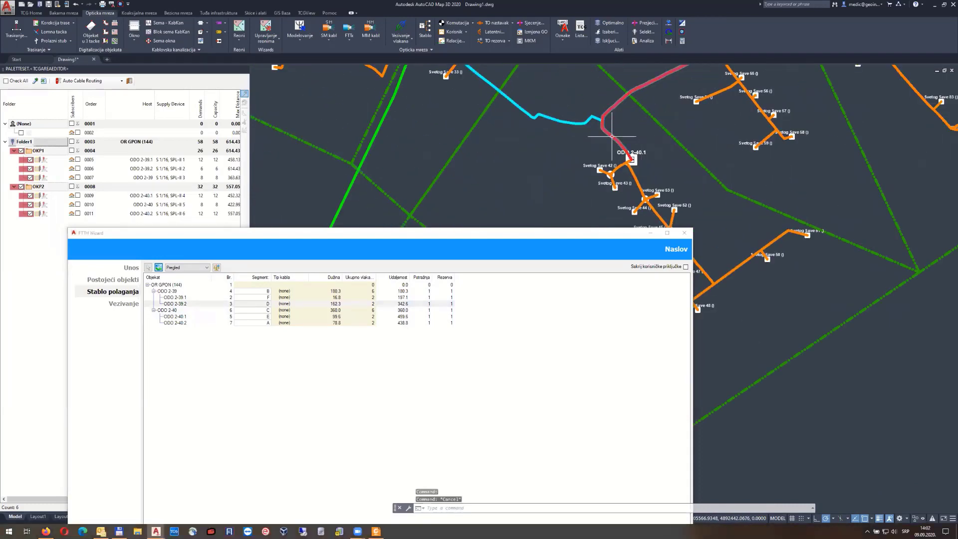
scroll(612, 130, "down", 4)
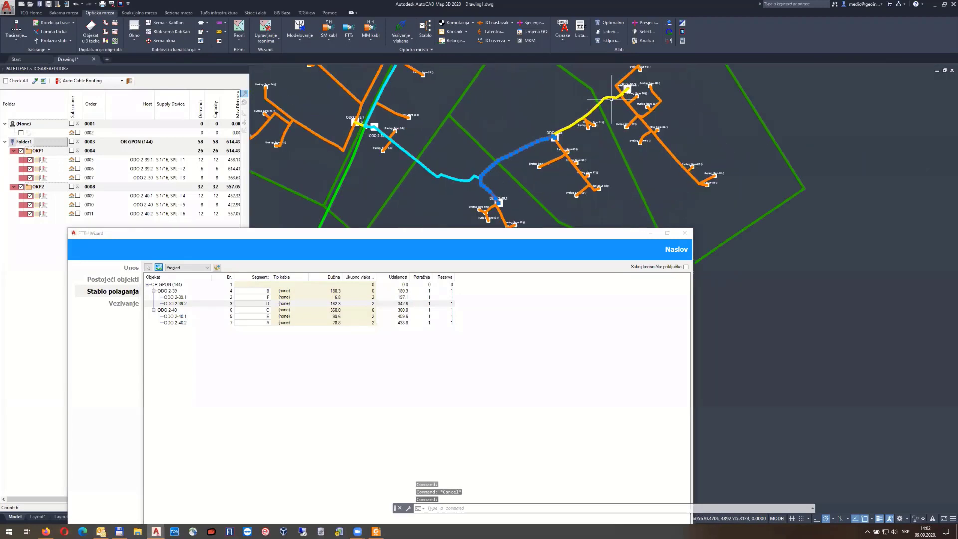
key("Escape")
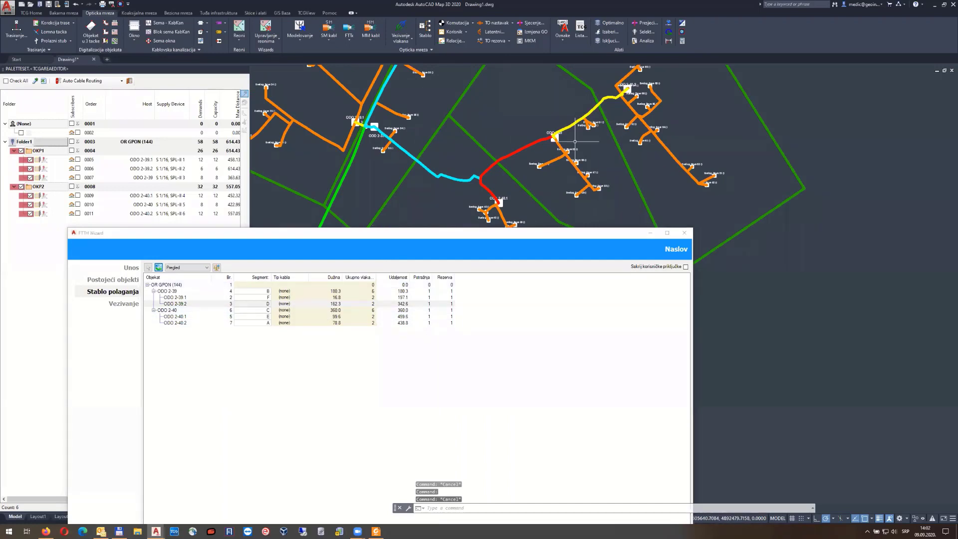
Delete 1x6 G.652.D from Cable Favorit List so all segments receive 1x12 G.652.D cable
left_click(217, 268)
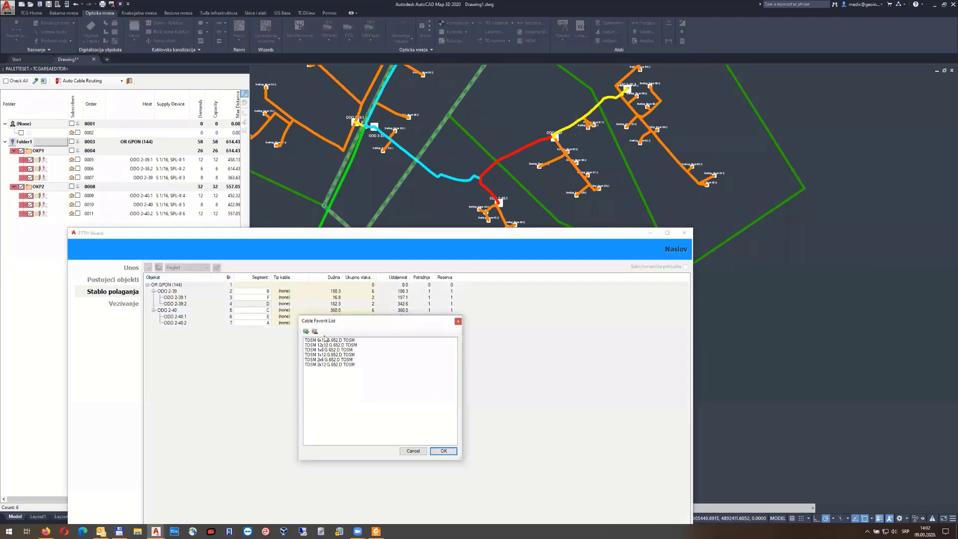
left_click(442, 452)
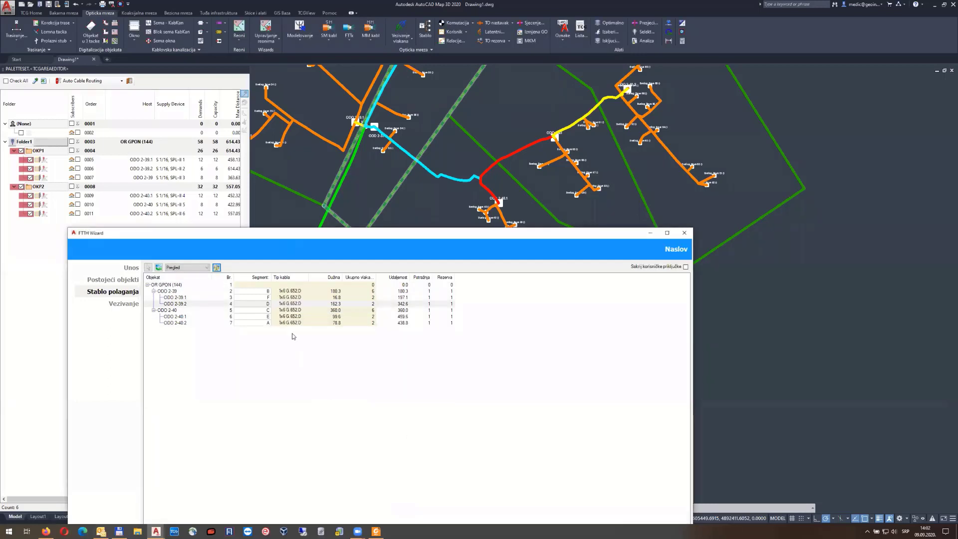
left_click(217, 268)
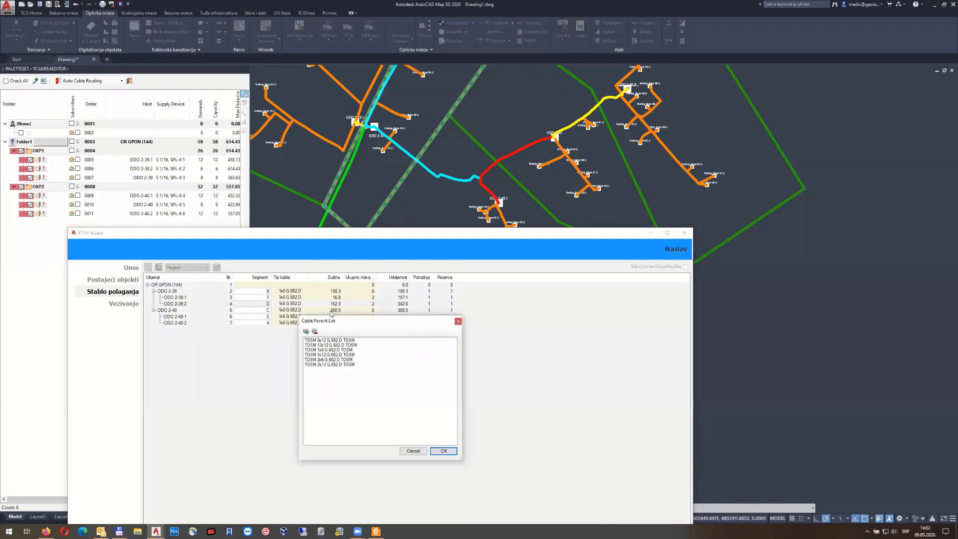
left_click(330, 351)
left_click(315, 332)
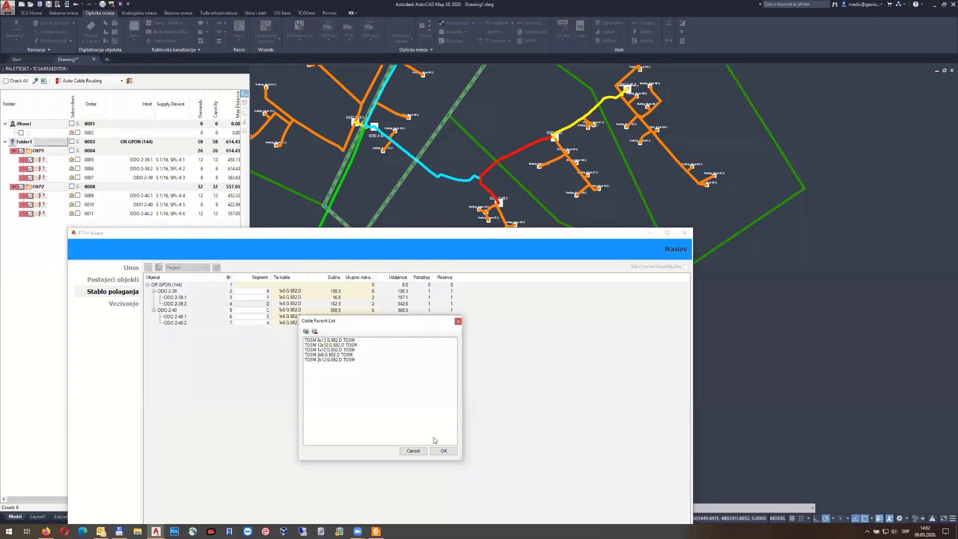
left_click(443, 451)
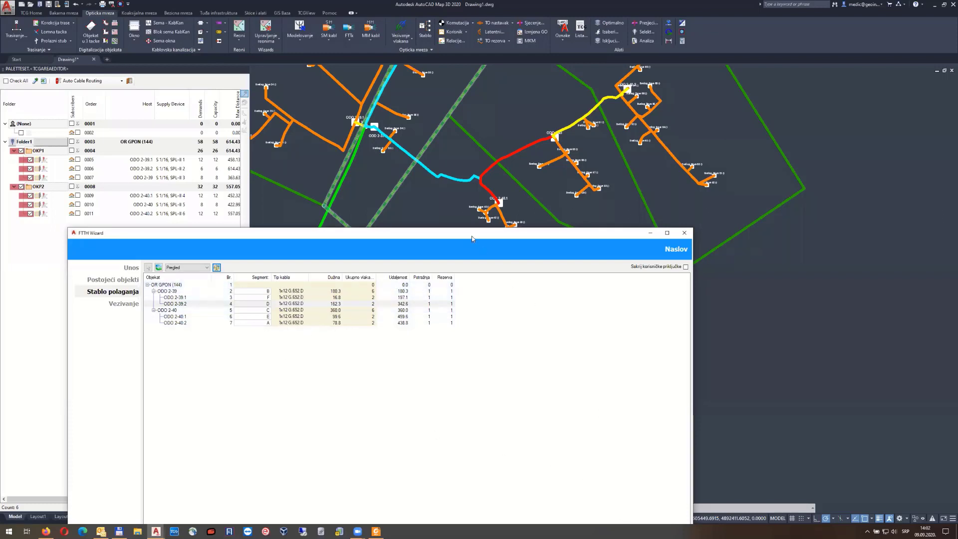
left_click_drag(471, 234, 450, 119)
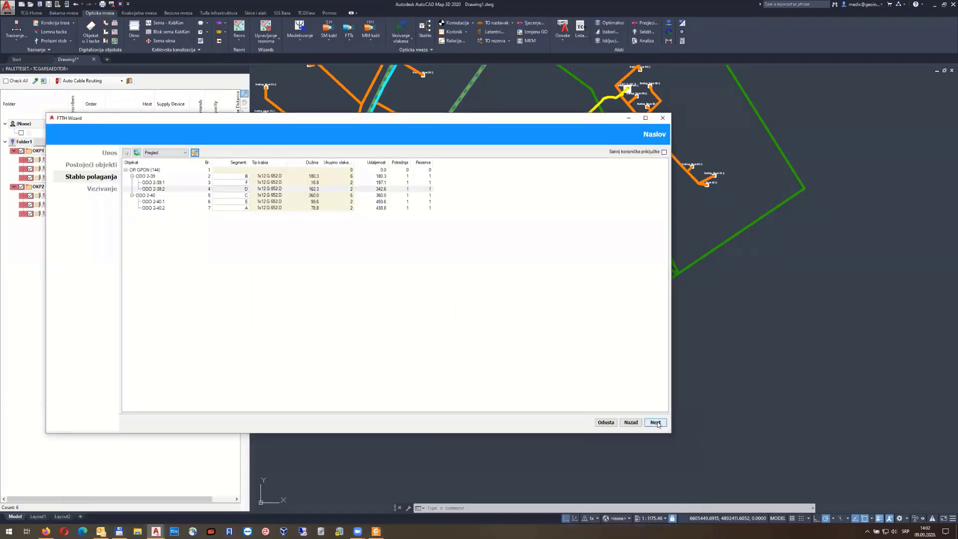
Reach the Vezivanje step, review the Uslovi tab, and widen column A of the preview grid
left_click(655, 422)
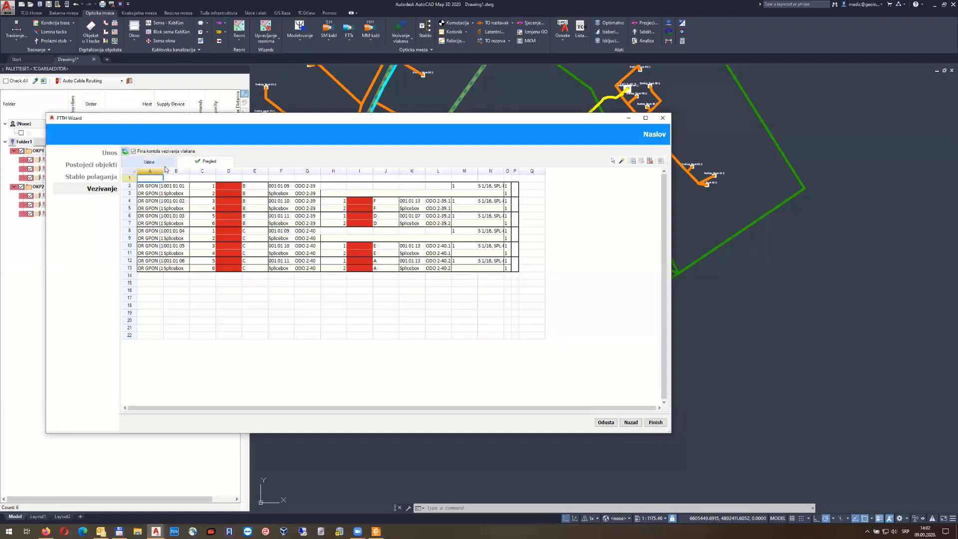
left_click(150, 163)
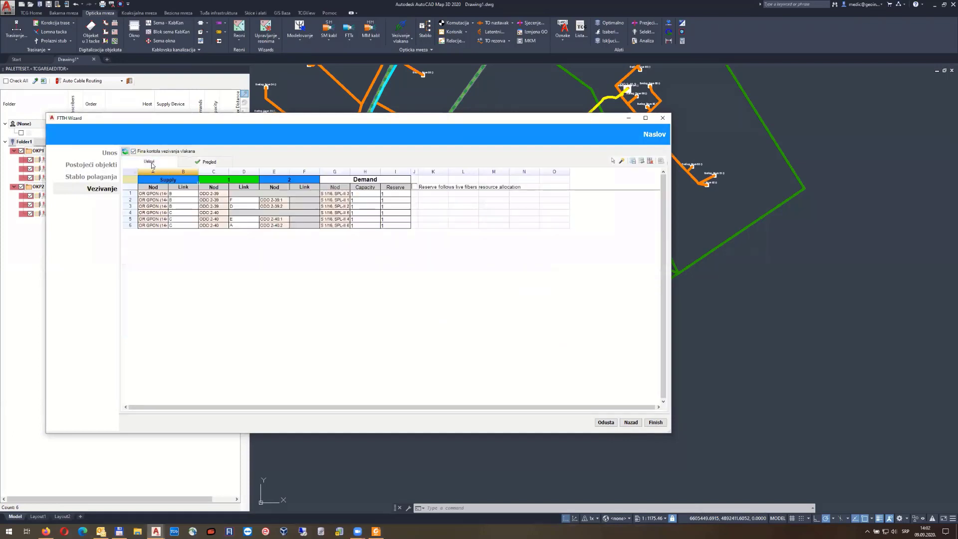
left_click(209, 162)
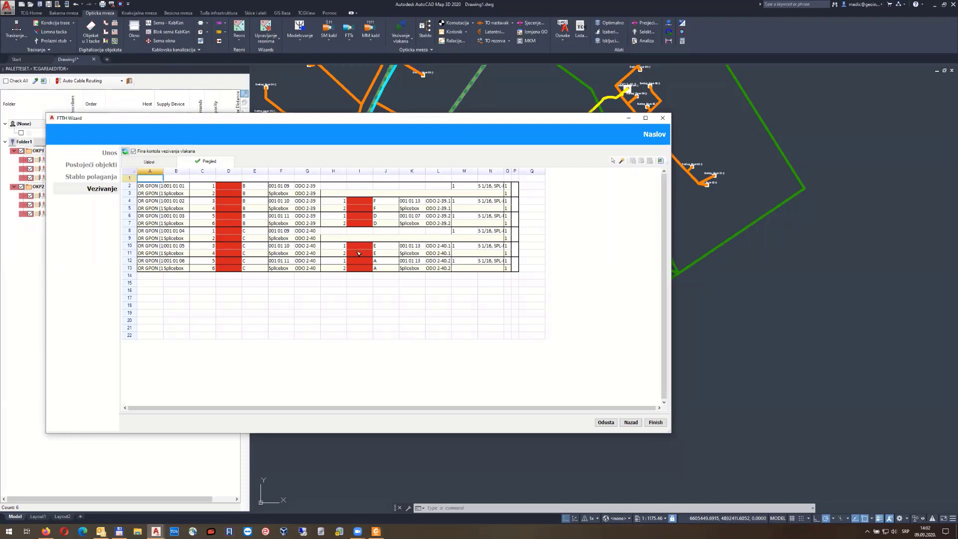
left_click_drag(163, 171, 192, 172)
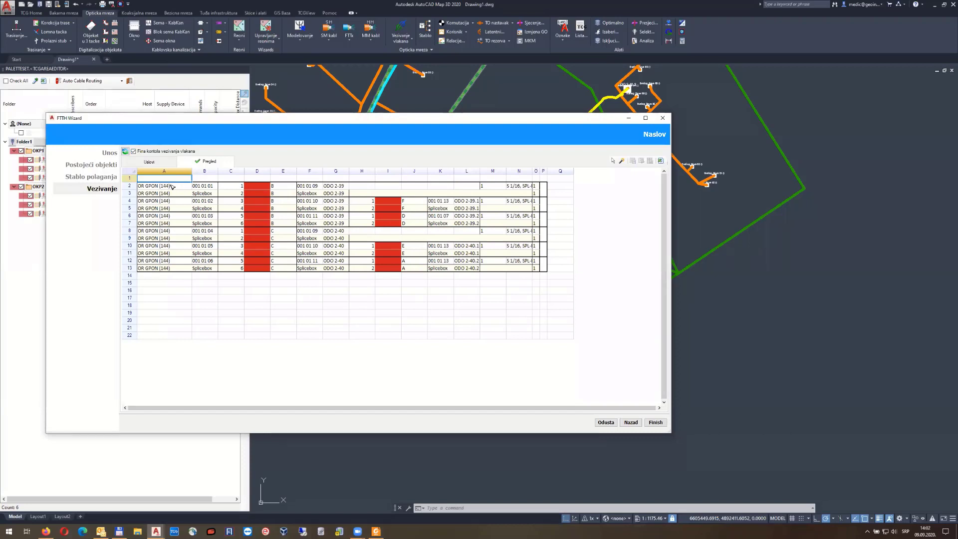
left_click(205, 187)
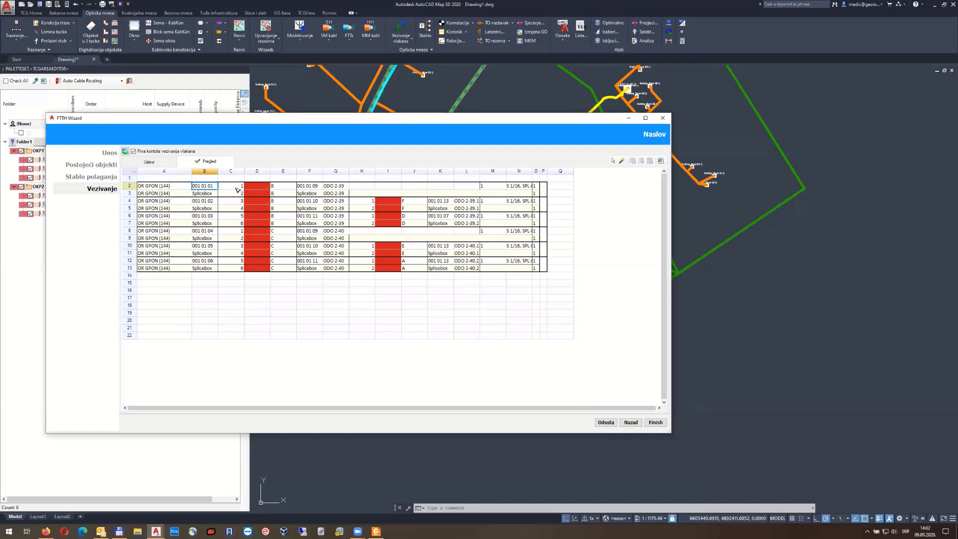
Select the ODO 2-39 rows 2–7 and ODO 2-40 rows 8–13 blocks in the preview
left_click_drag(237, 188, 543, 227)
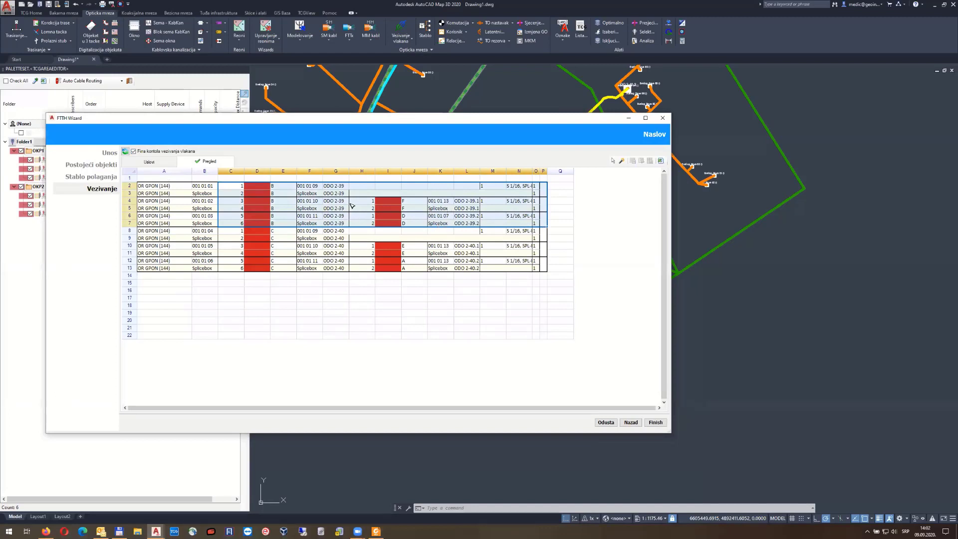
left_click_drag(547, 268, 148, 239)
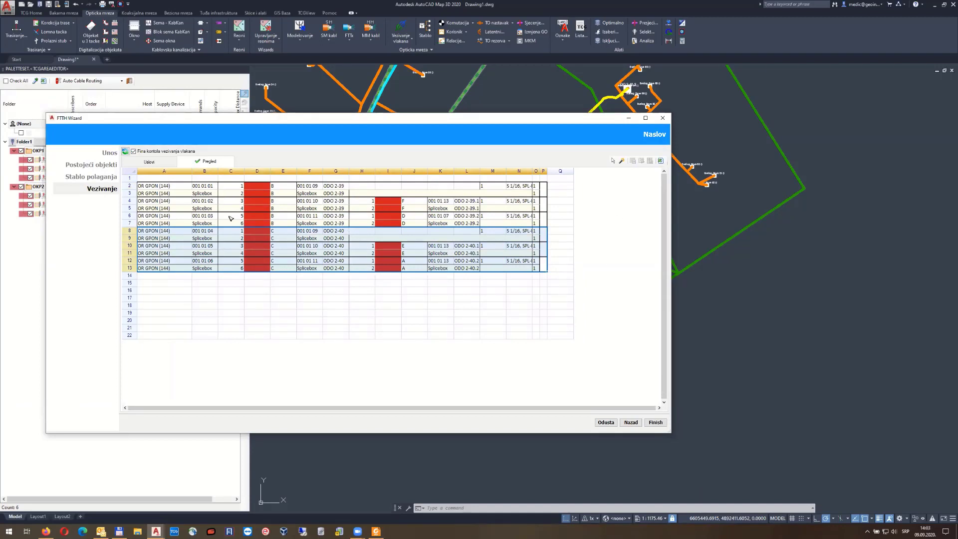
left_click(207, 232)
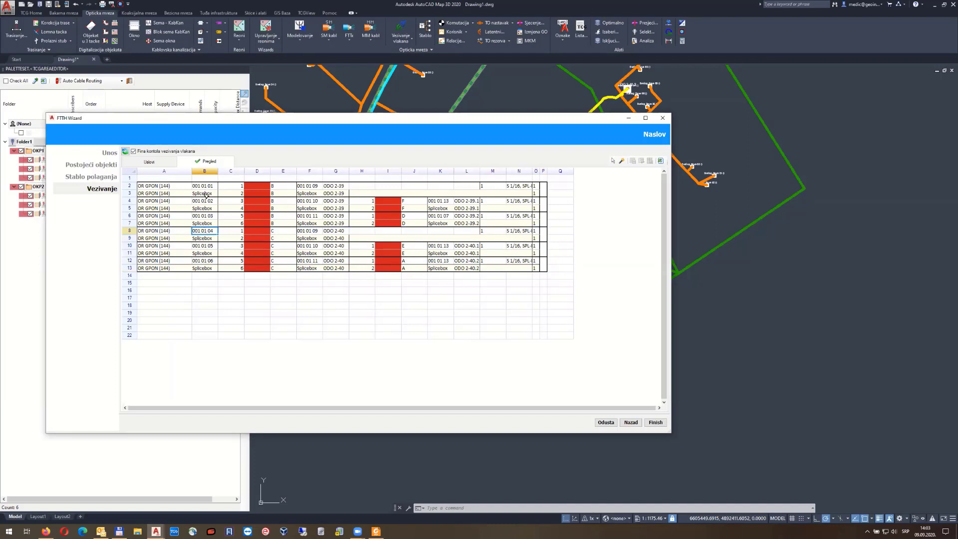
Jump from cell B8 to its condition and make G2 module M2 the supply for row 4
right_click(203, 233)
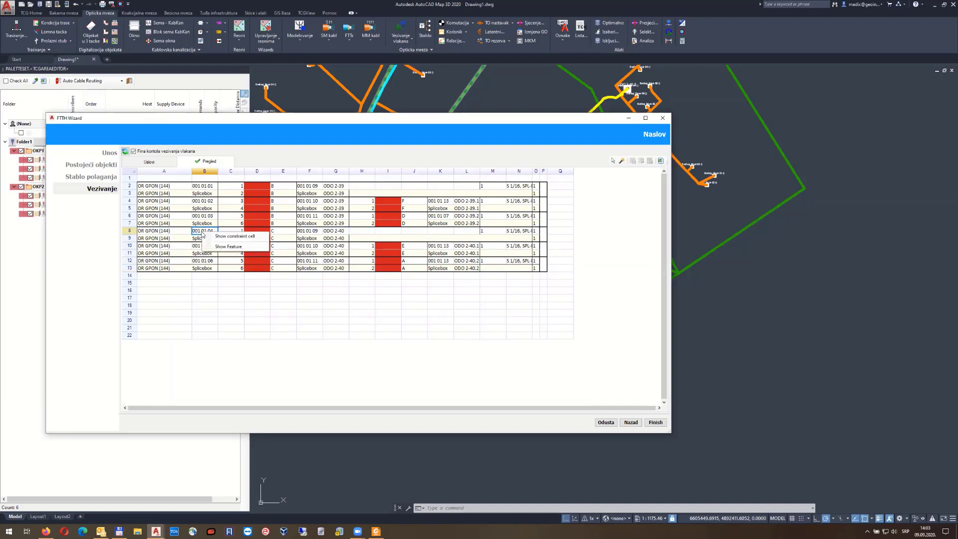
left_click(231, 237)
right_click(162, 215)
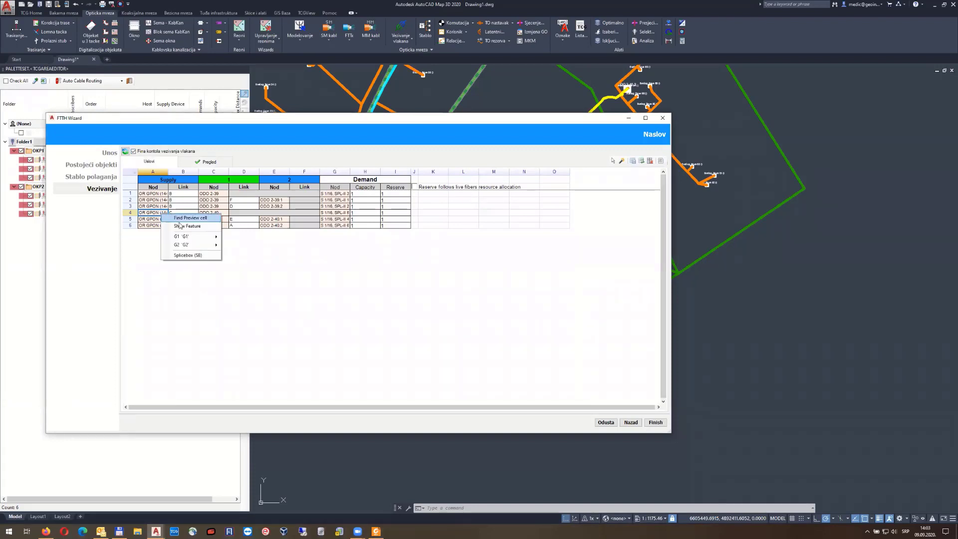
mouse_move(190, 245)
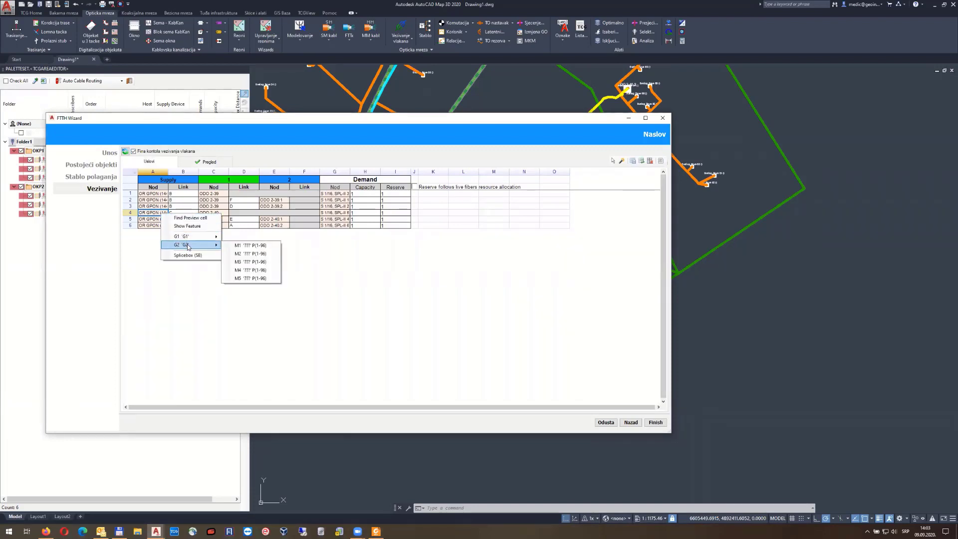
left_click(246, 254)
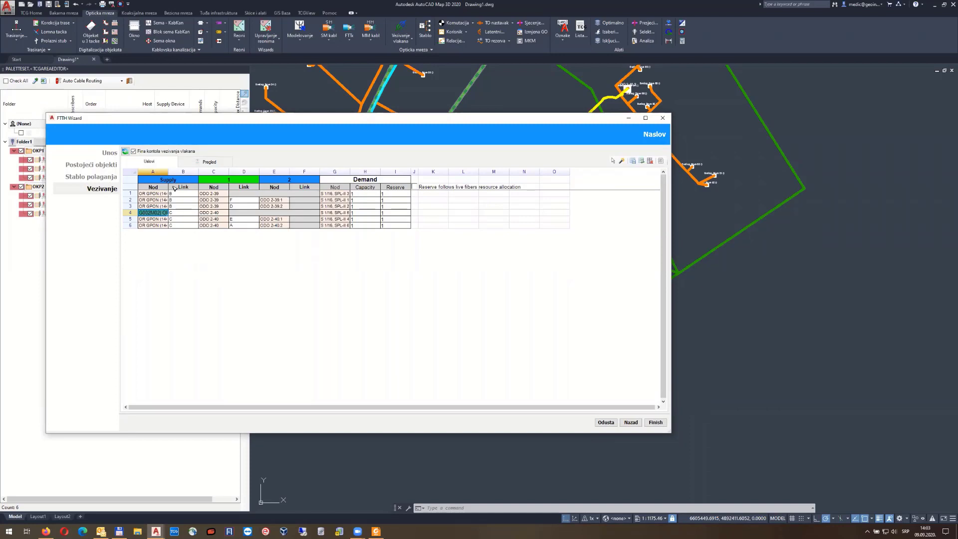
Widen column A in the preview and check fibres 002 02 01 to 002 02 03 in B8–B12
left_click(197, 163)
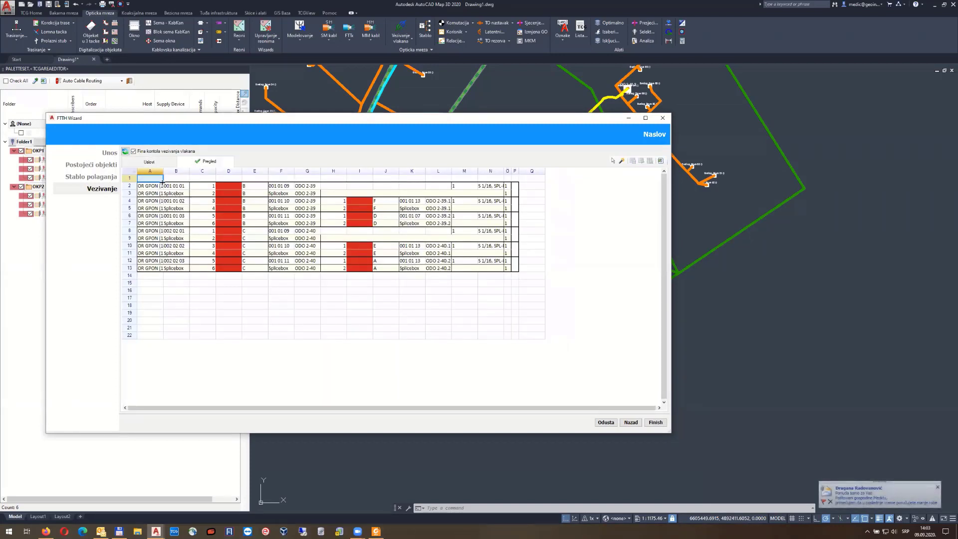
left_click_drag(163, 171, 187, 172)
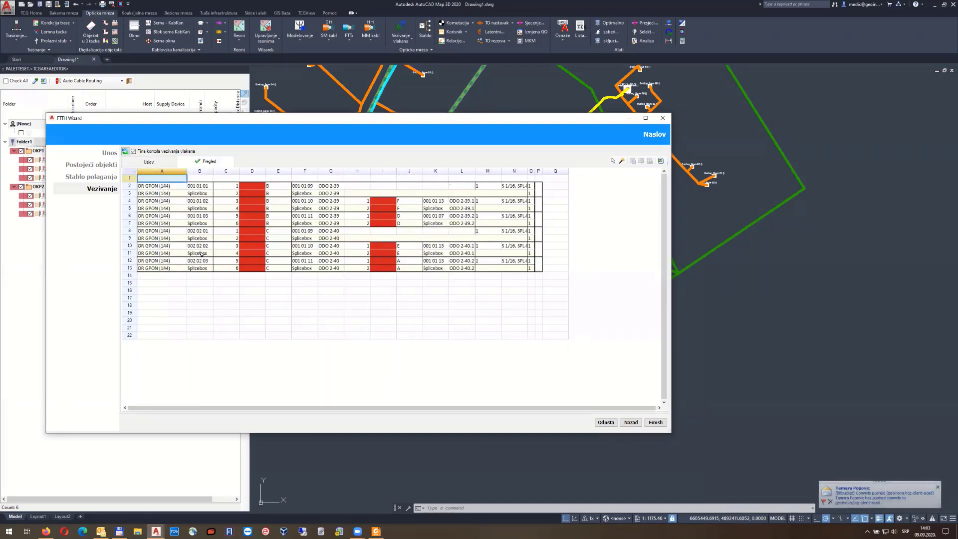
left_click(202, 232)
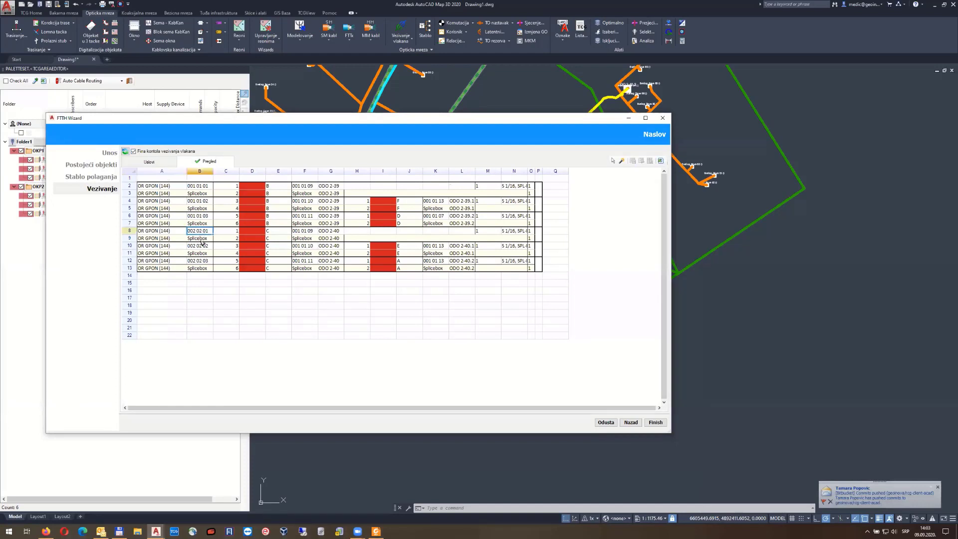
left_click(204, 247)
left_click(202, 261)
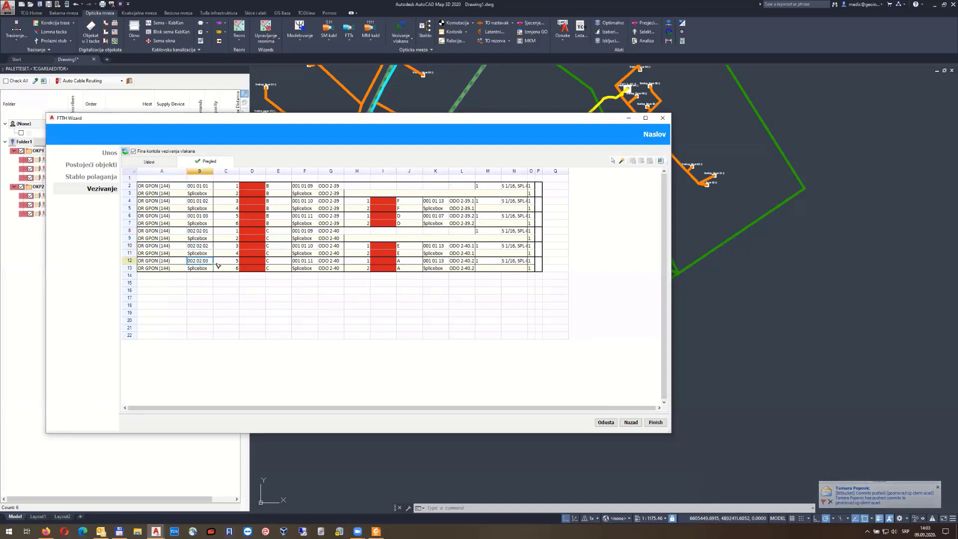
Set nodes C2 and C5 to splice boxes and return to the preview grid
double_click(307, 203)
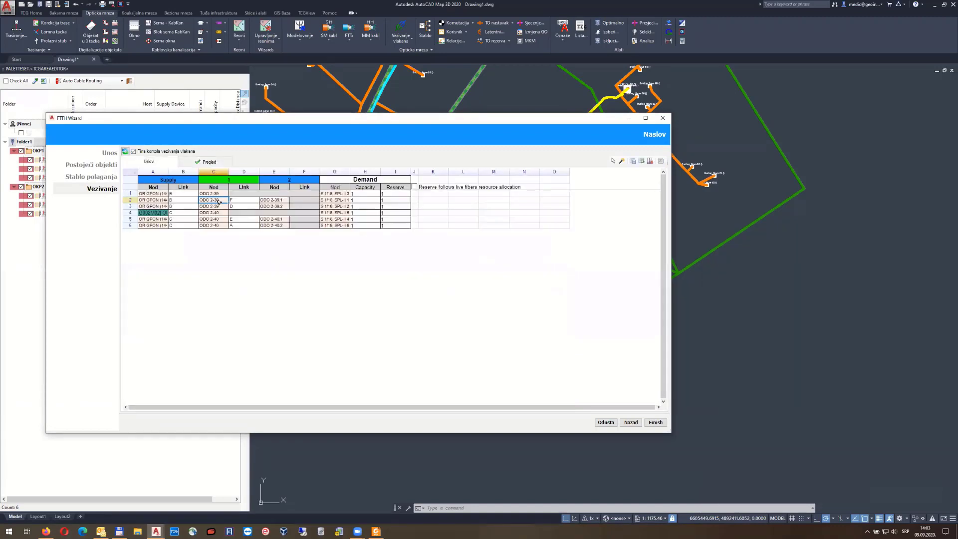
right_click(217, 200)
left_click(245, 234)
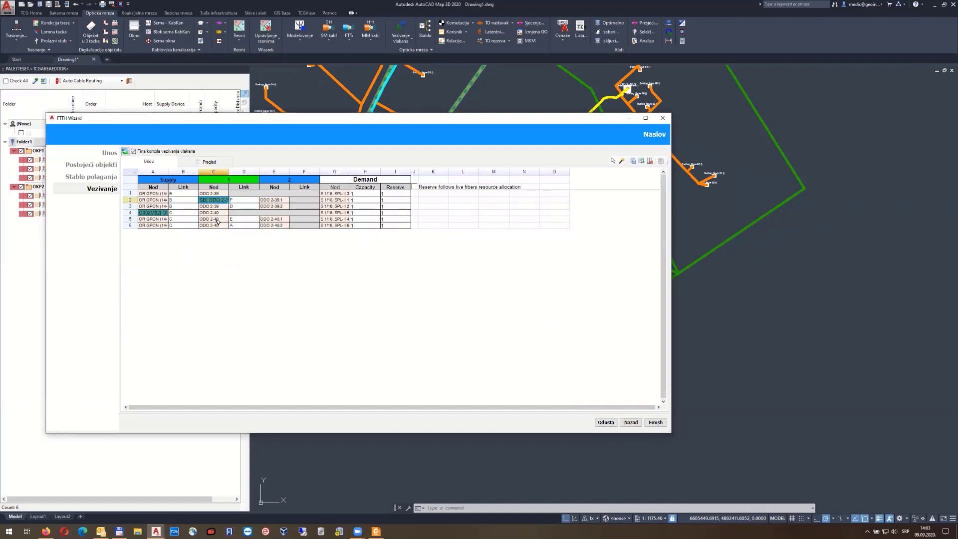
left_click(218, 221)
right_click(218, 221)
left_click(245, 255)
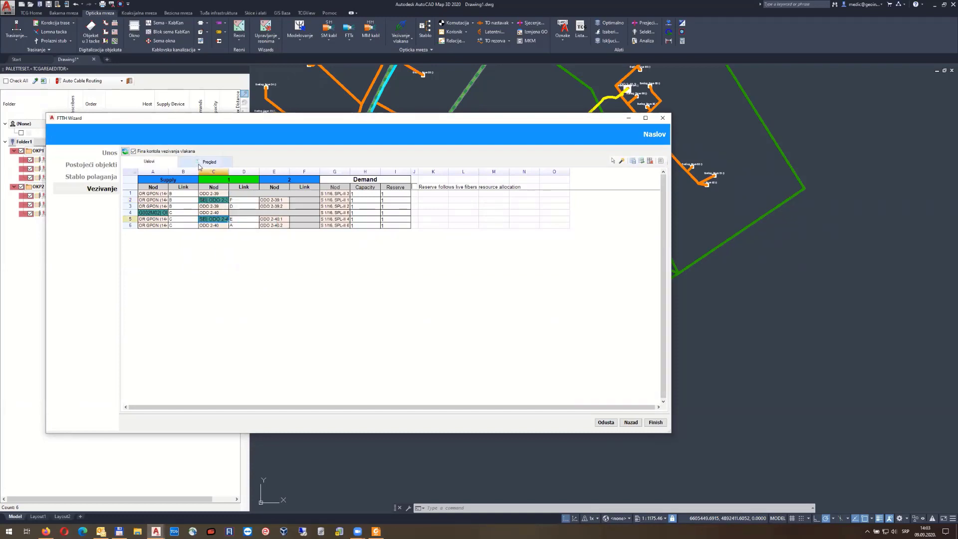
left_click(204, 162)
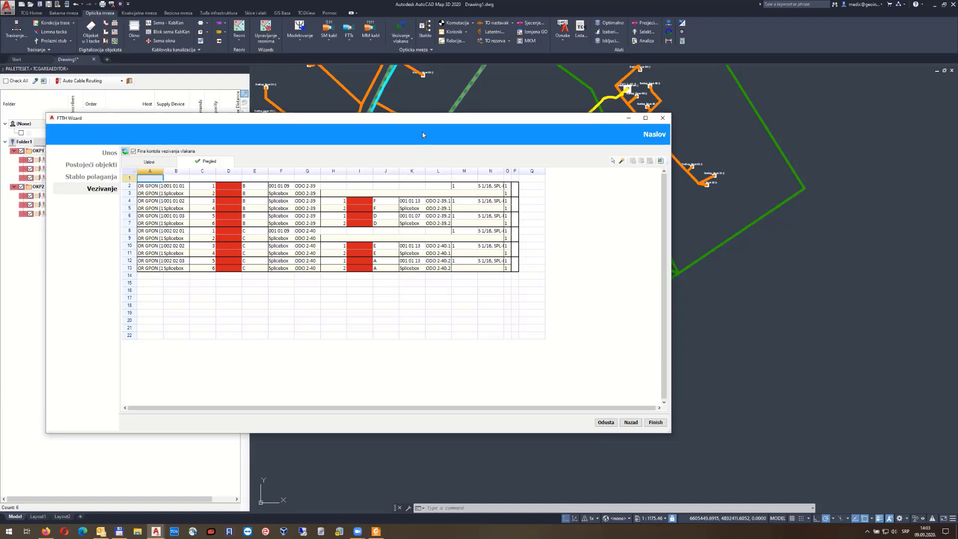
left_click_drag(422, 133, 427, 237)
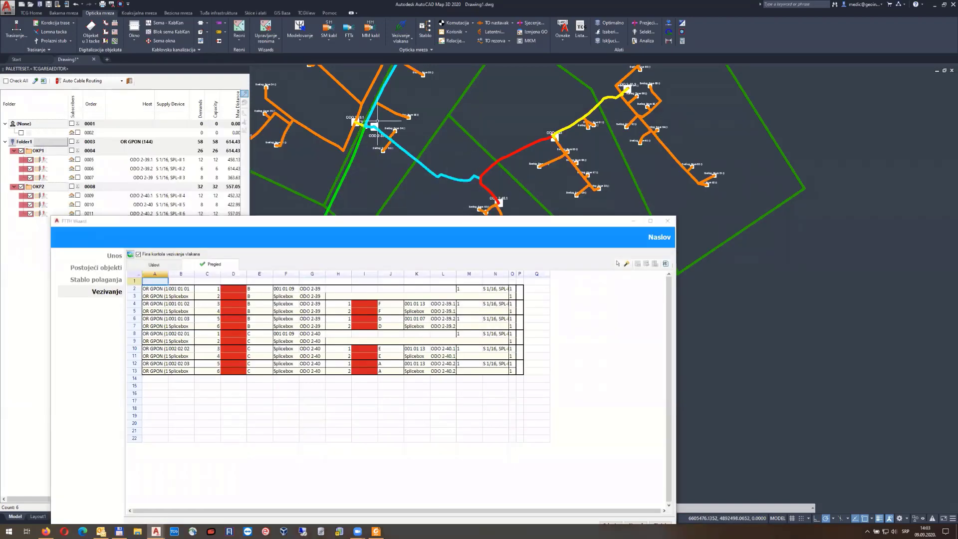
scroll(407, 120, "down", 2)
middle_click_drag(443, 104, 422, 160)
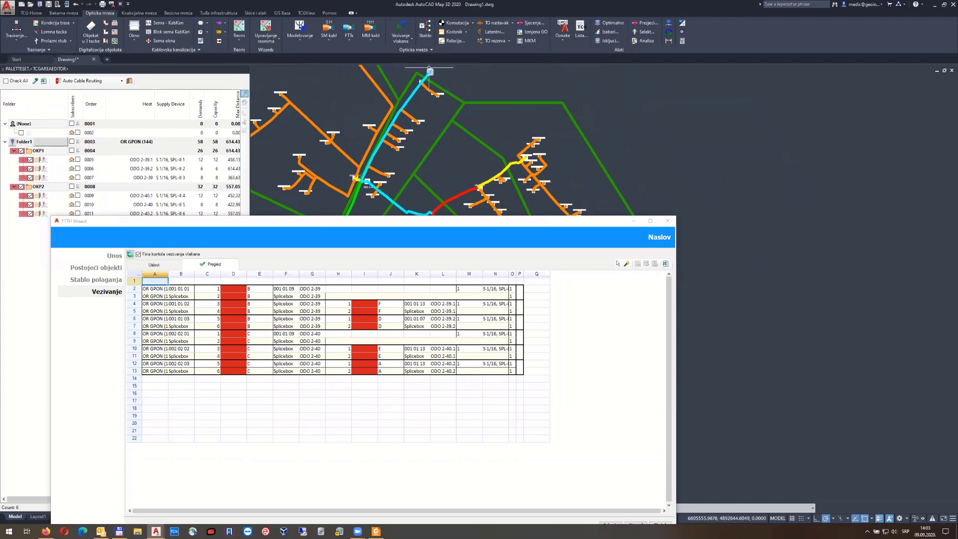
middle_click_drag(441, 202, 427, 132)
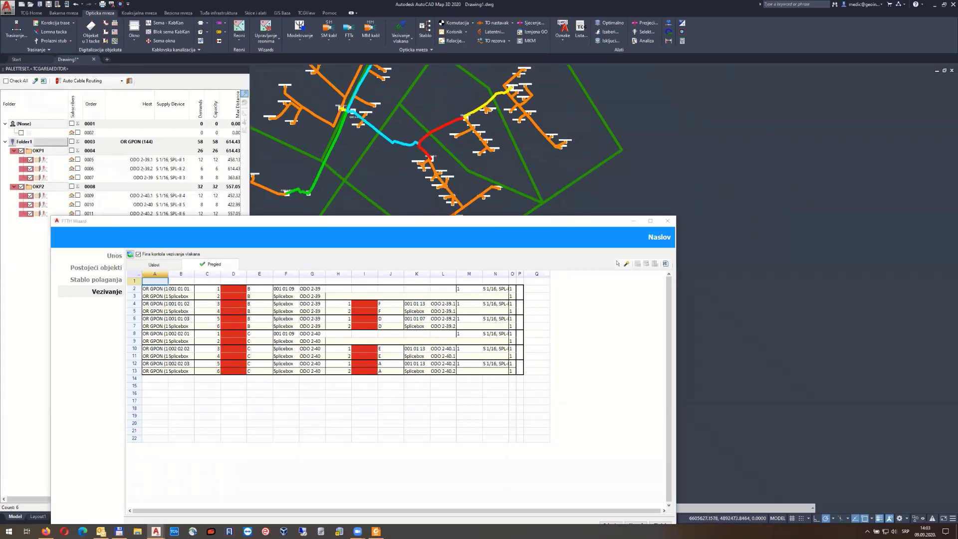
scroll(468, 121, "up", 4)
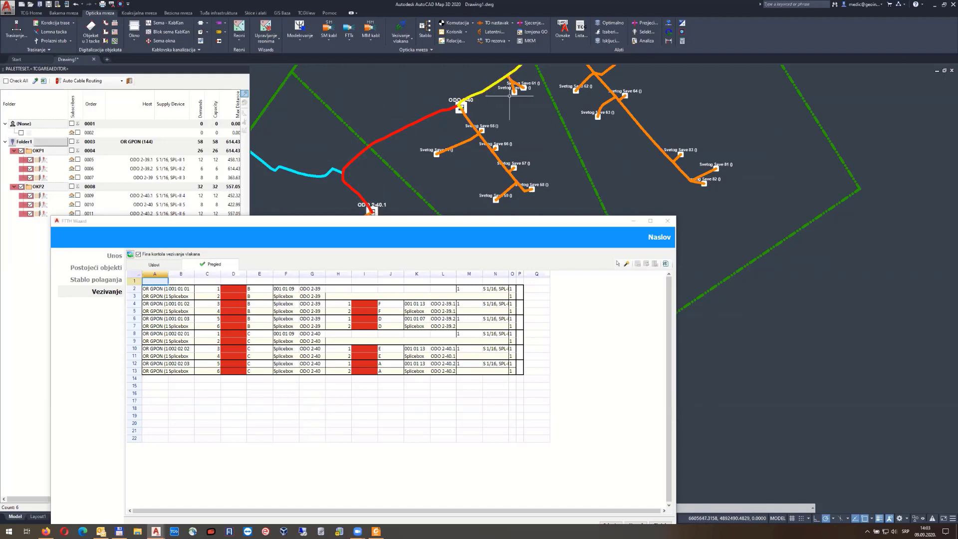
middle_click_drag(510, 95, 441, 148)
middle_click_drag(382, 160, 498, 68)
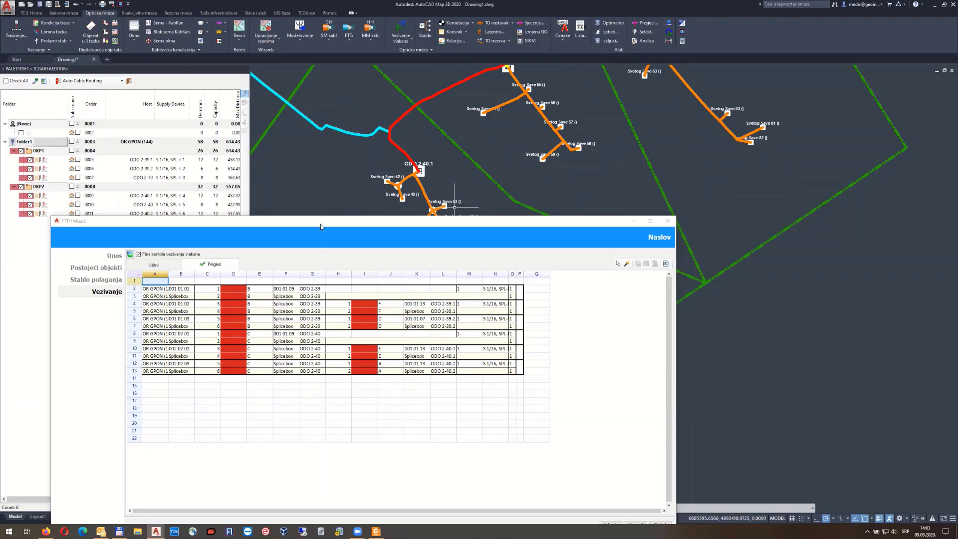
left_click_drag(321, 227, 311, 130)
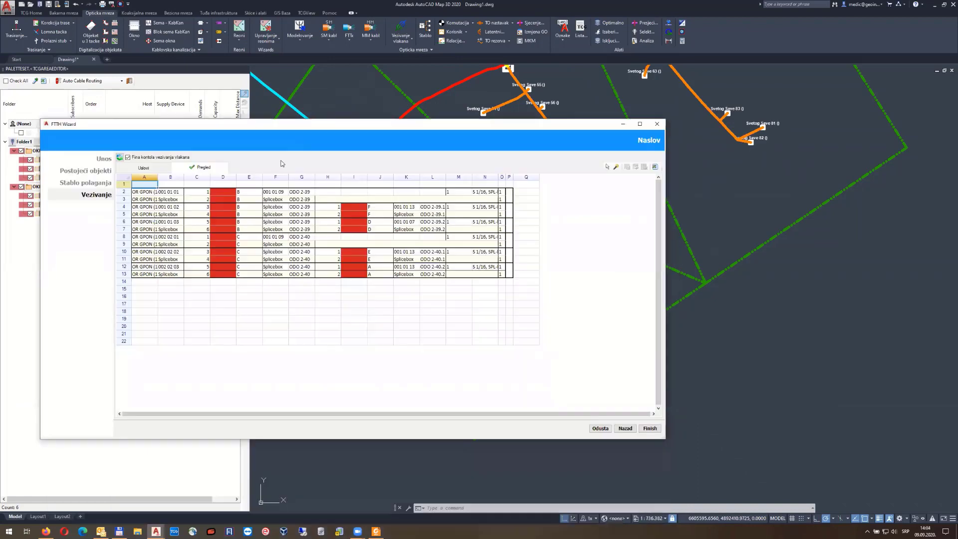
Finish the FTTH Wizard, accept the fiber connections, and include all Folder1 subscribers
left_click(650, 428)
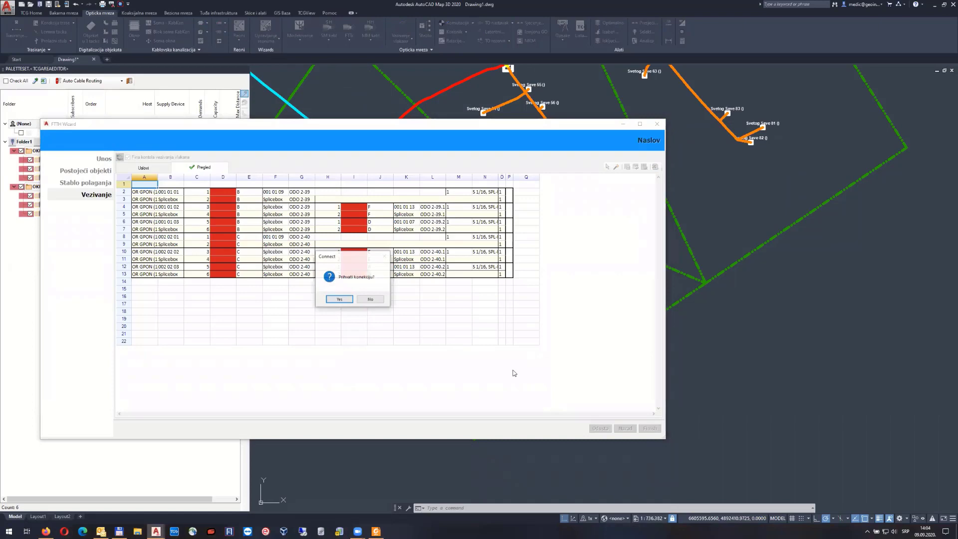
left_click(349, 301)
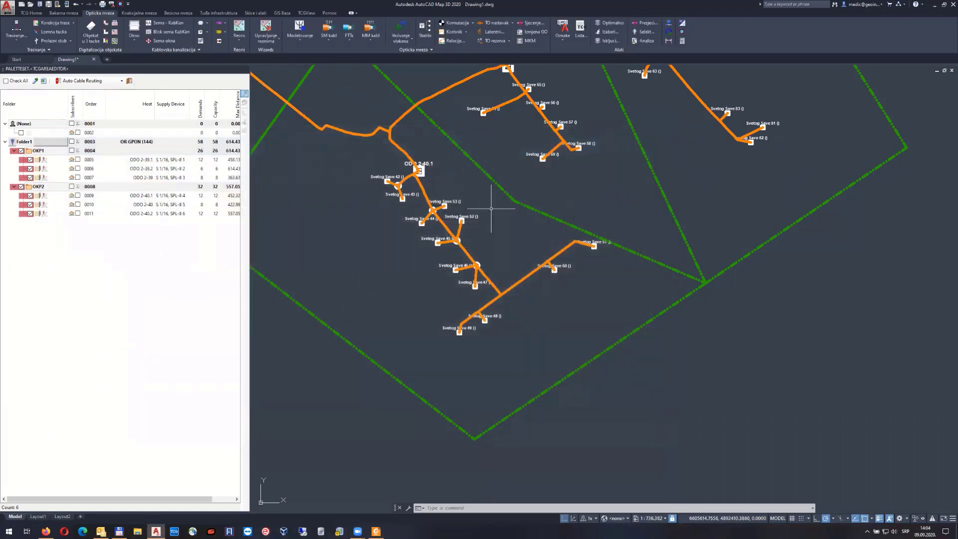
scroll(492, 208, "down", 2)
middle_click_drag(462, 139, 535, 255)
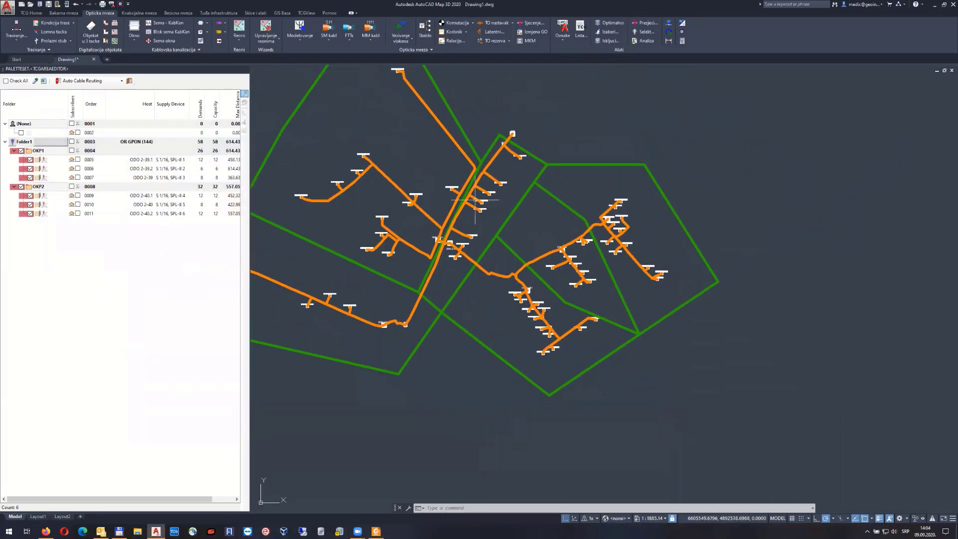
left_click(71, 142)
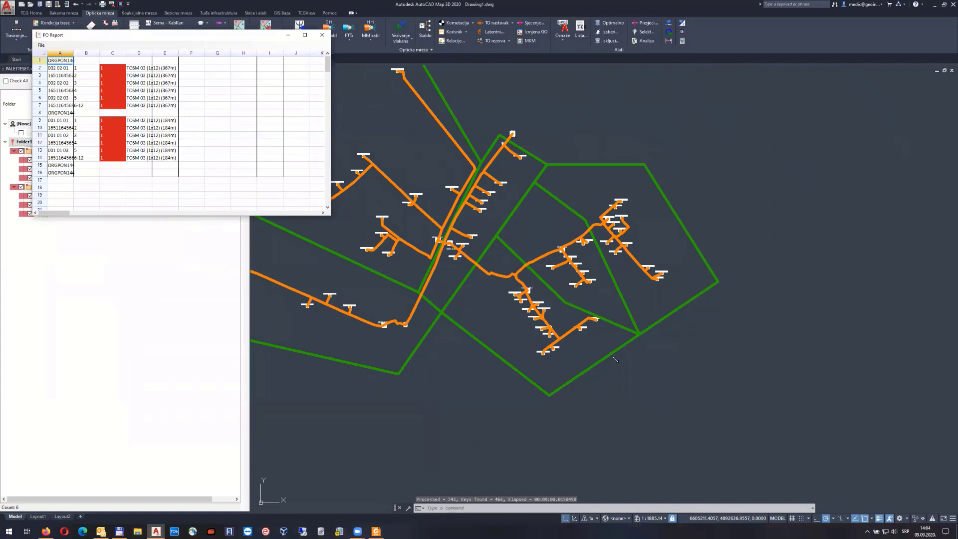
Enlarge the FO Report to review its ODO entries, then exit, reopen and close it
left_click_drag(616, 360, 615, 359)
left_click(355, 248)
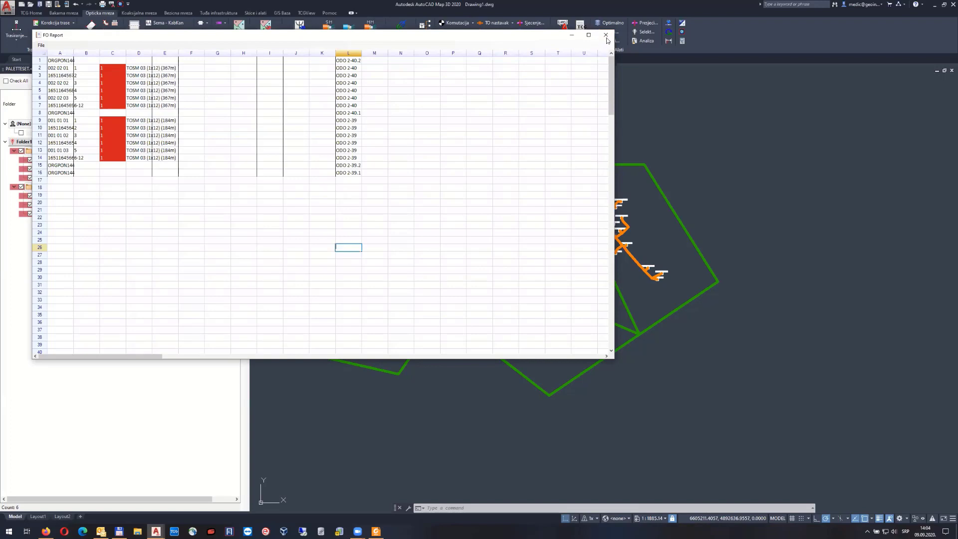
left_click(40, 45)
left_click(51, 63)
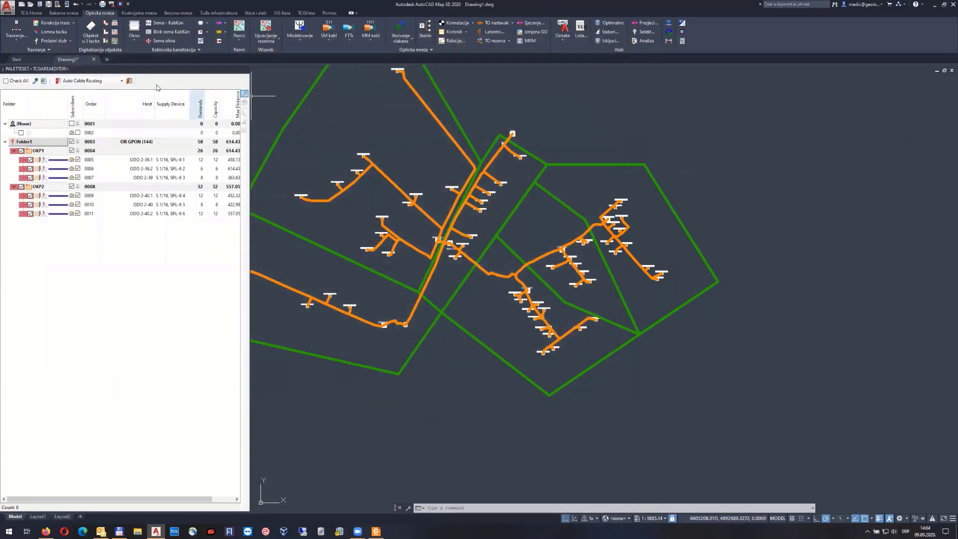
left_click(43, 81)
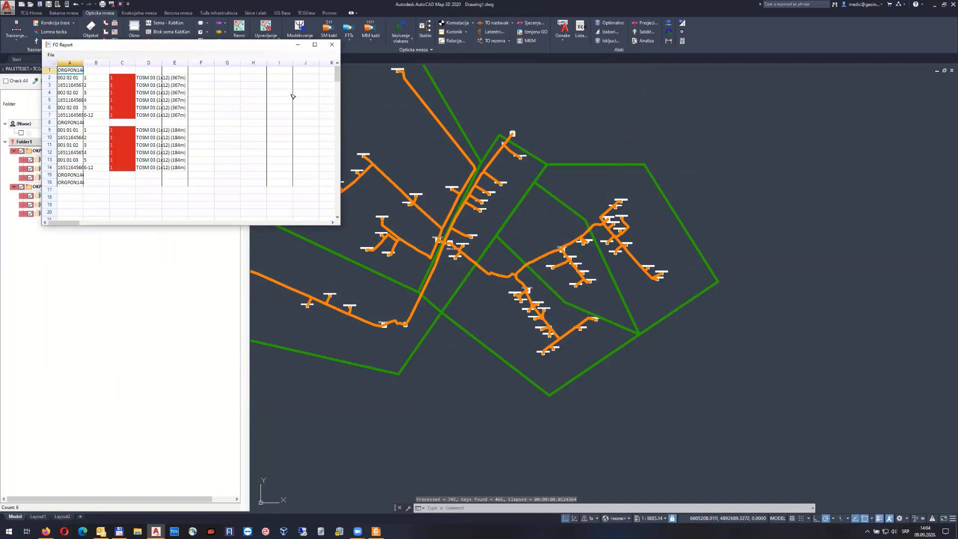
left_click(332, 44)
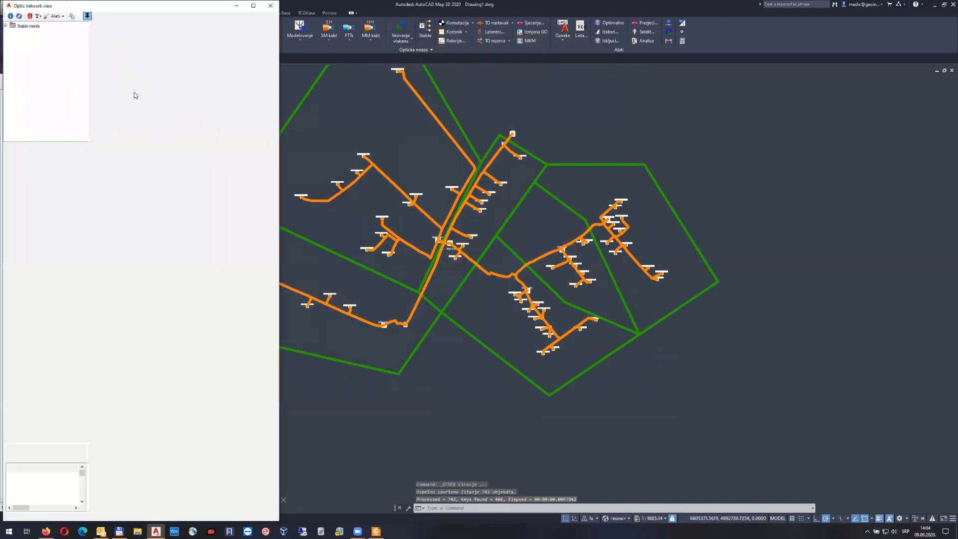
Maximize the view, expand Radni > OR GPON (144) > Inherit, and draw its schematic
left_click(253, 6)
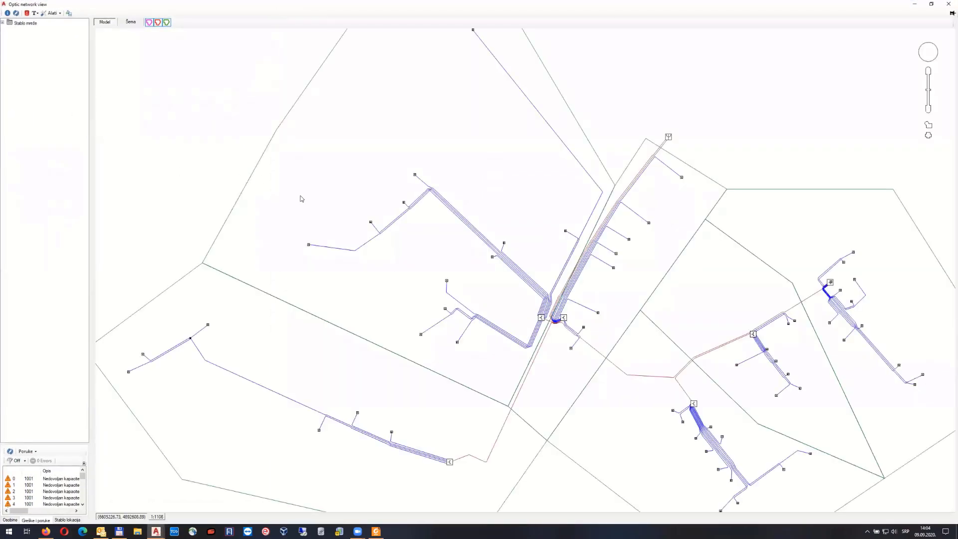
left_click(3, 22)
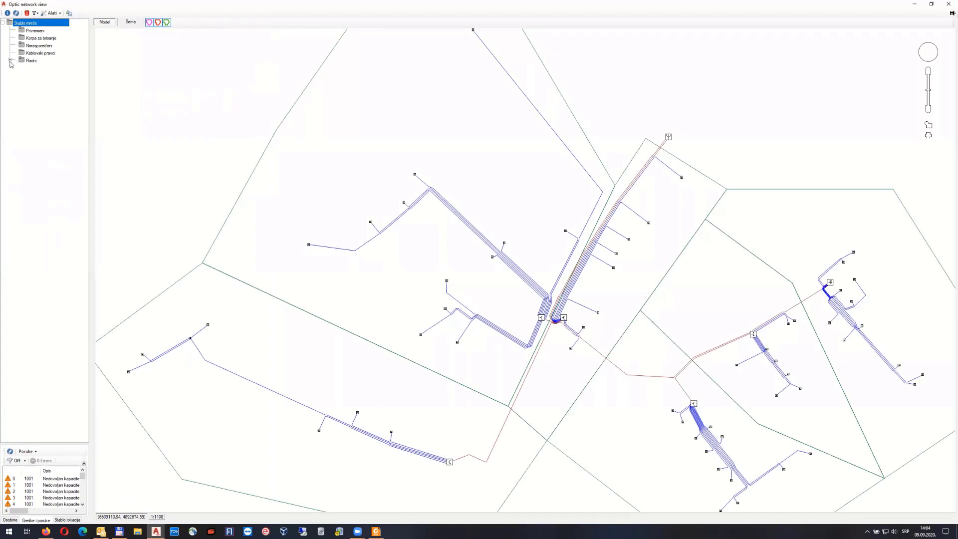
left_click(10, 61)
double_click(41, 69)
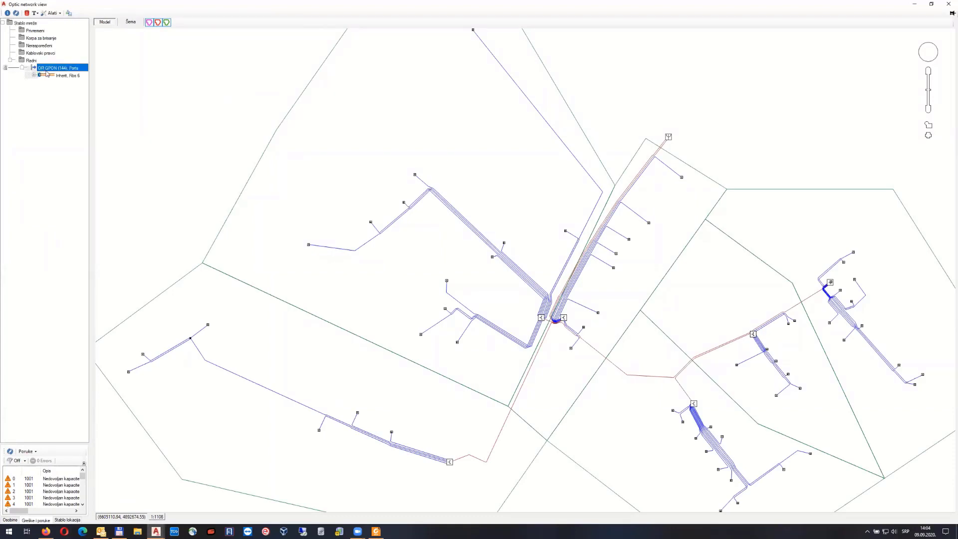
double_click(58, 76)
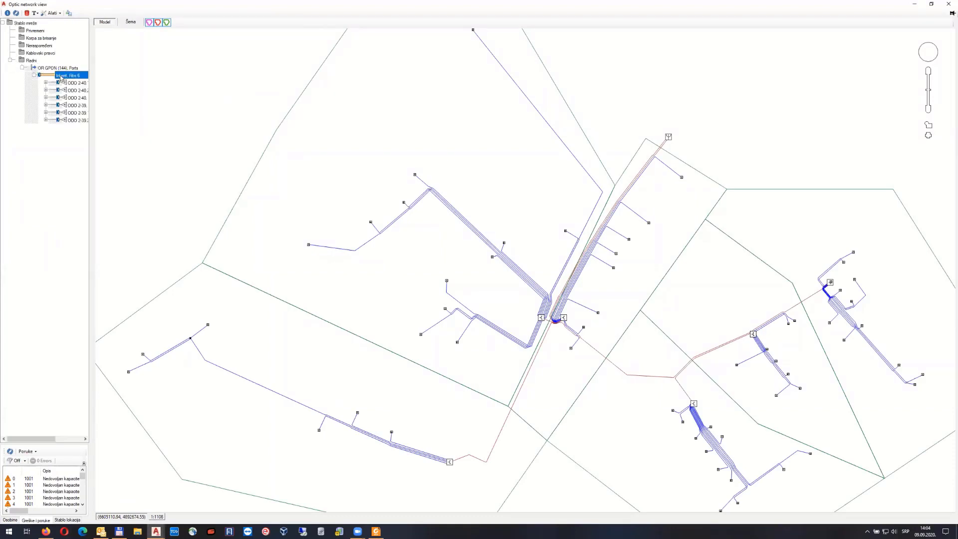
left_click(130, 22)
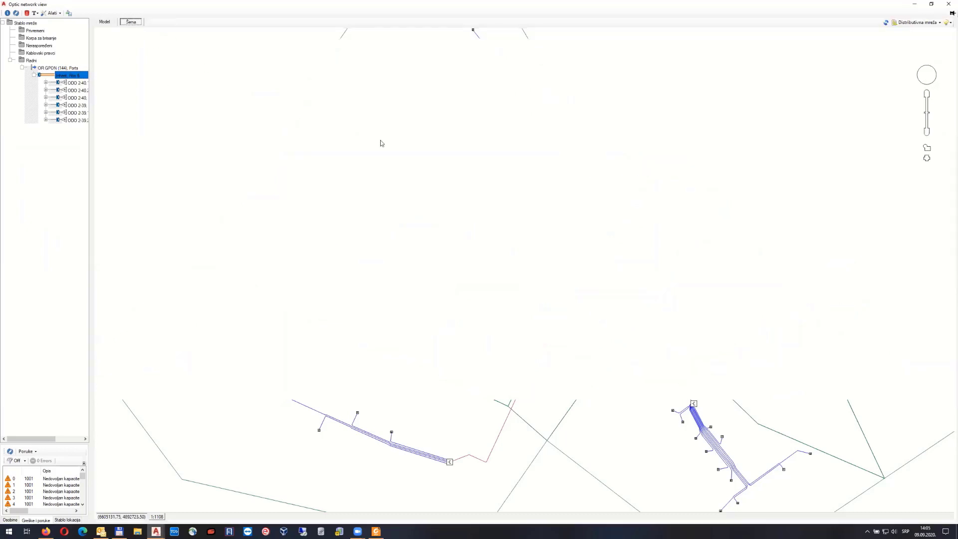
left_click(887, 23)
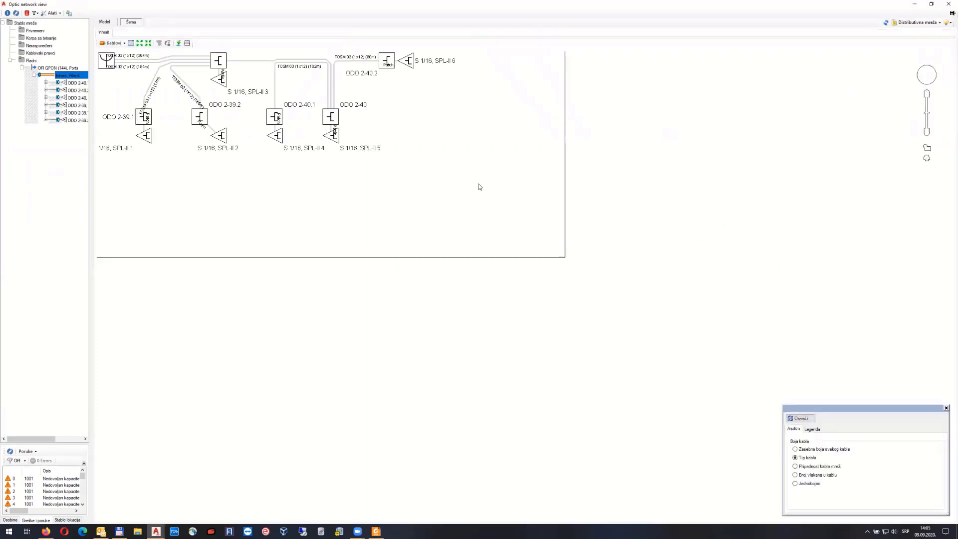
Auto-arrange the schematic into a right-angled layout in edit mode, then switch to the Vlakna view
left_click(122, 43)
left_click(138, 49)
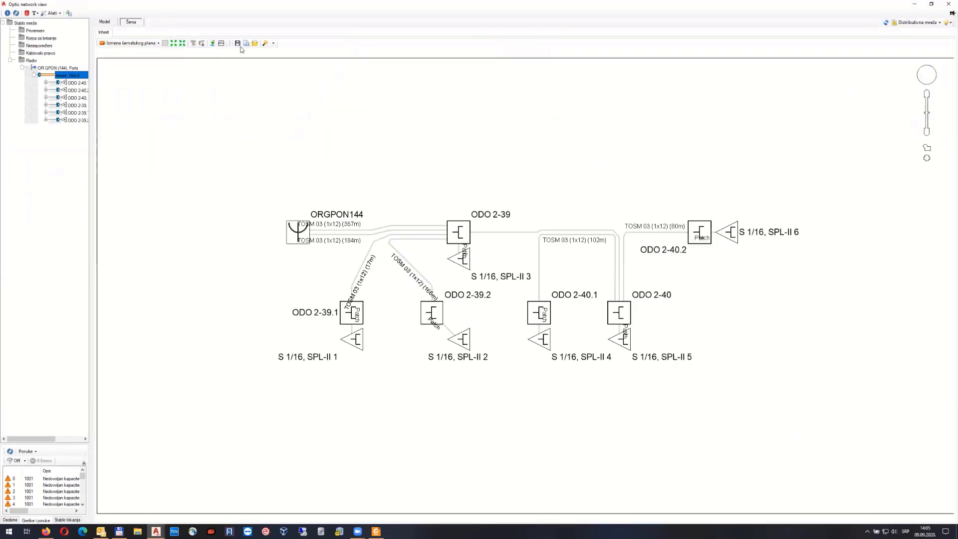
left_click(273, 44)
left_click(282, 75)
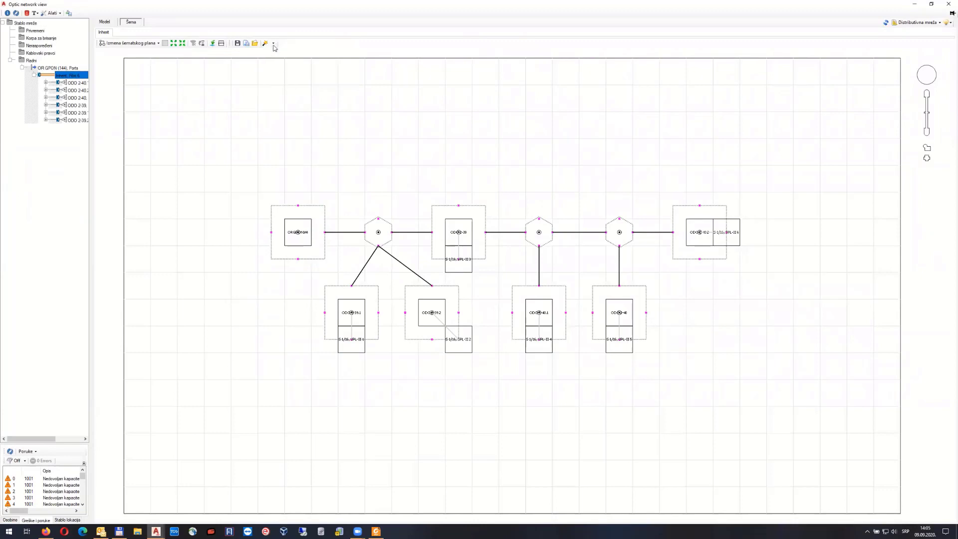
left_click(273, 45)
left_click(267, 52)
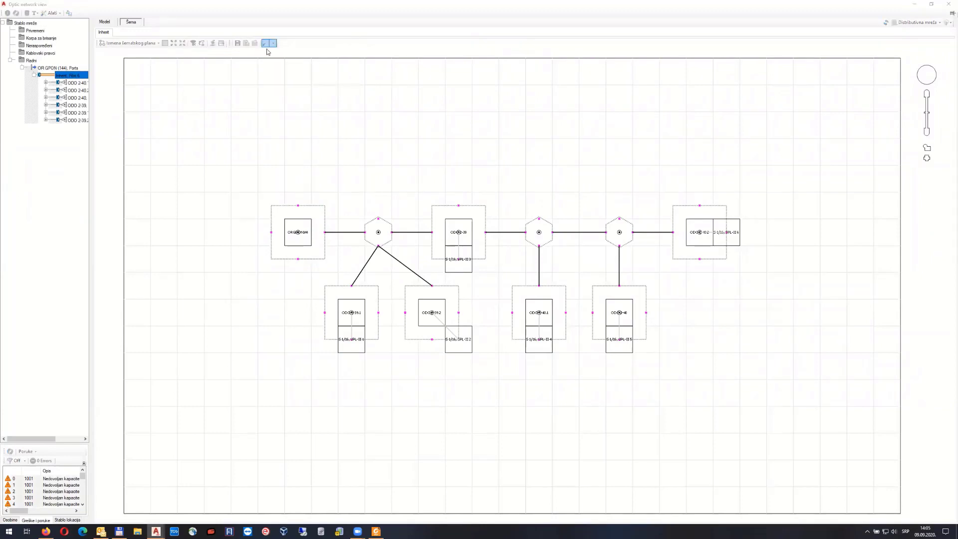
left_click(480, 282)
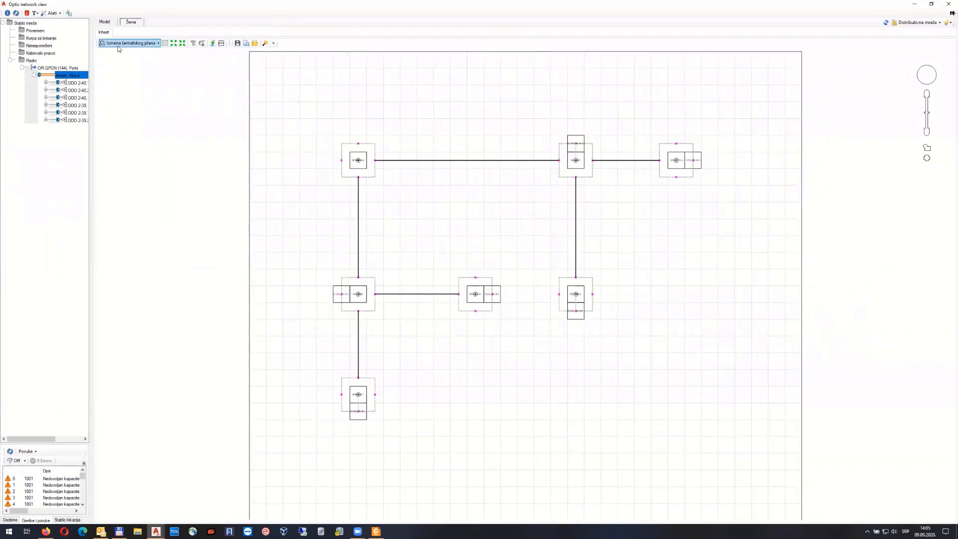
left_click(119, 48)
left_click(120, 69)
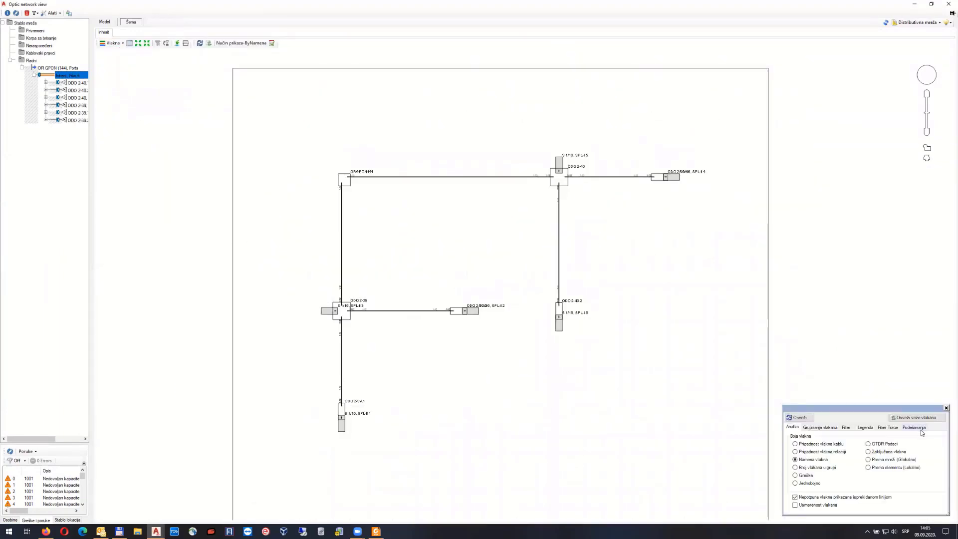
Rebuild the schematic with individual fiber connections and trace the paths of fibers 1 and 3
left_click(918, 429)
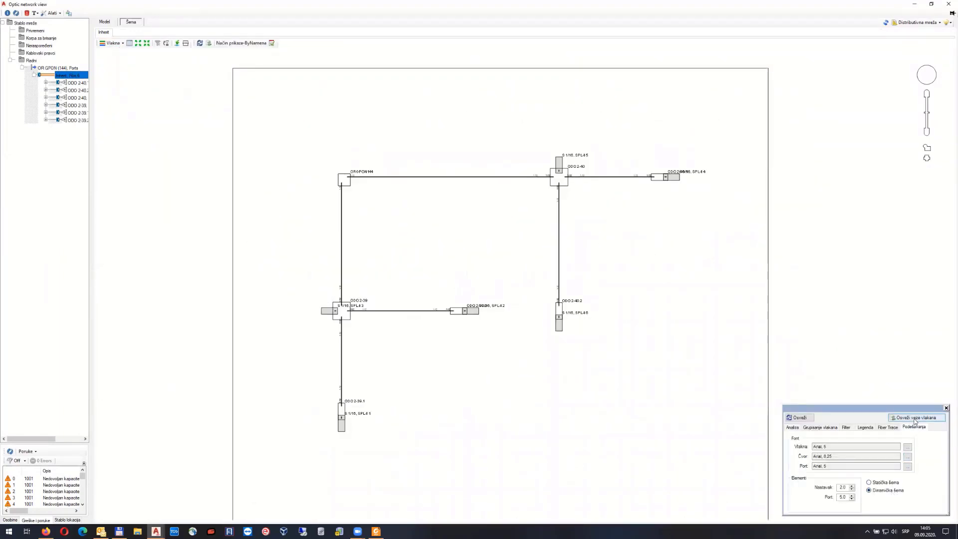
left_click(916, 419)
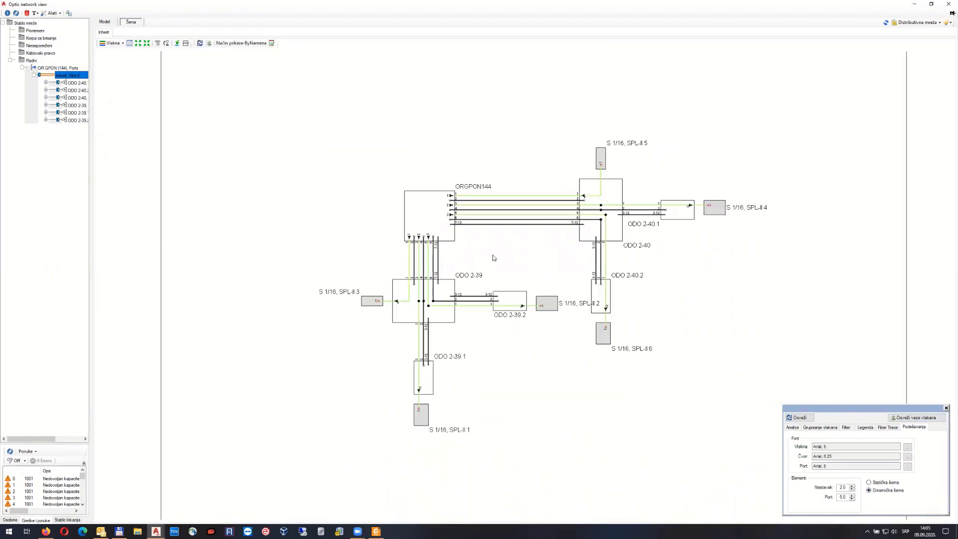
scroll(494, 258, "up", 3)
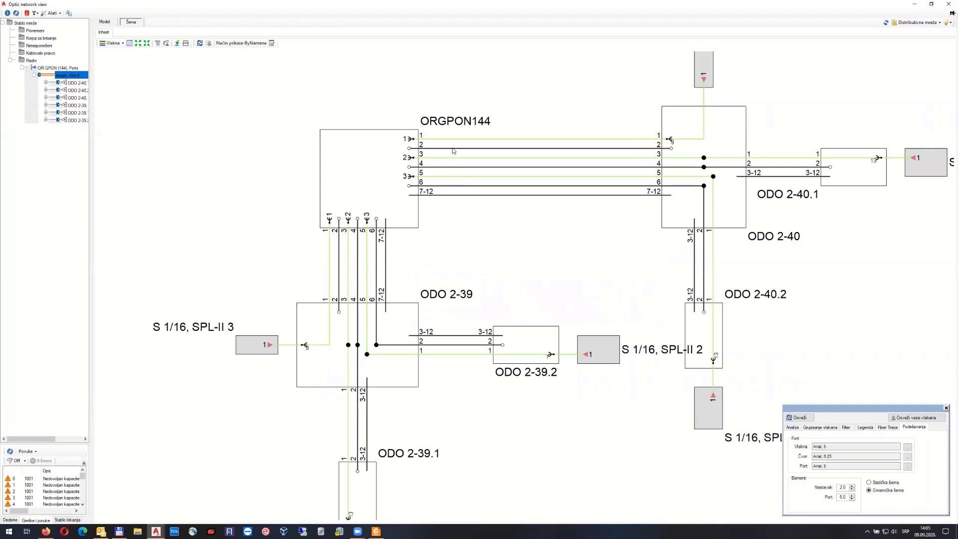
scroll(497, 134, "up", 3)
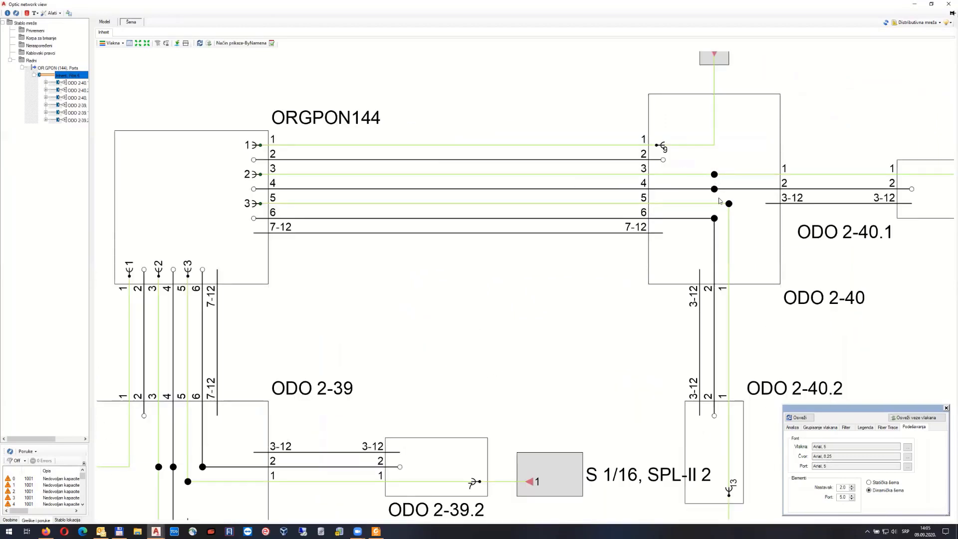
middle_click_drag(917, 166, 788, 177)
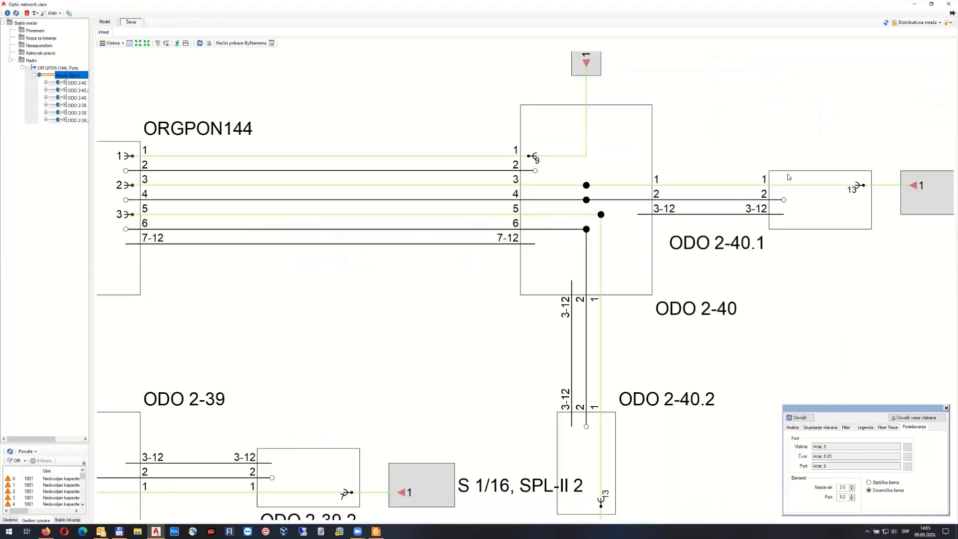
middle_click_drag(602, 169, 624, 234)
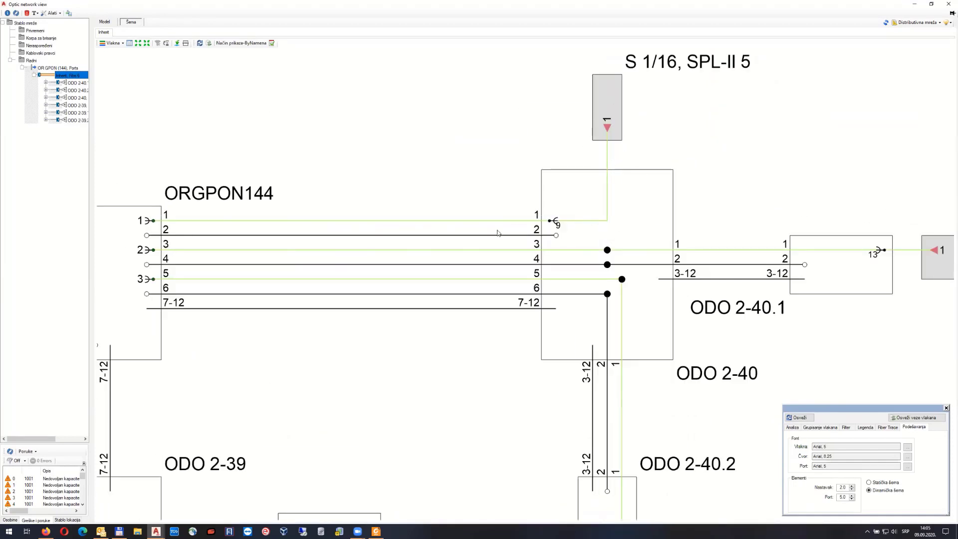
left_click(503, 222)
scroll(667, 243, "down", 1)
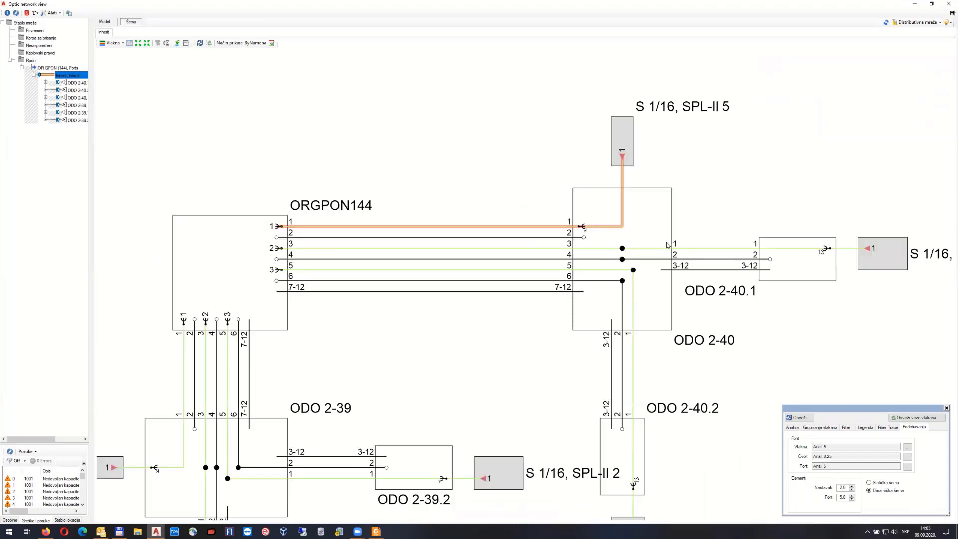
left_click(316, 250)
Pan to the ODO 2-39 area and open the ORGPON144 node's detail window
middle_click_drag(389, 301, 417, 292)
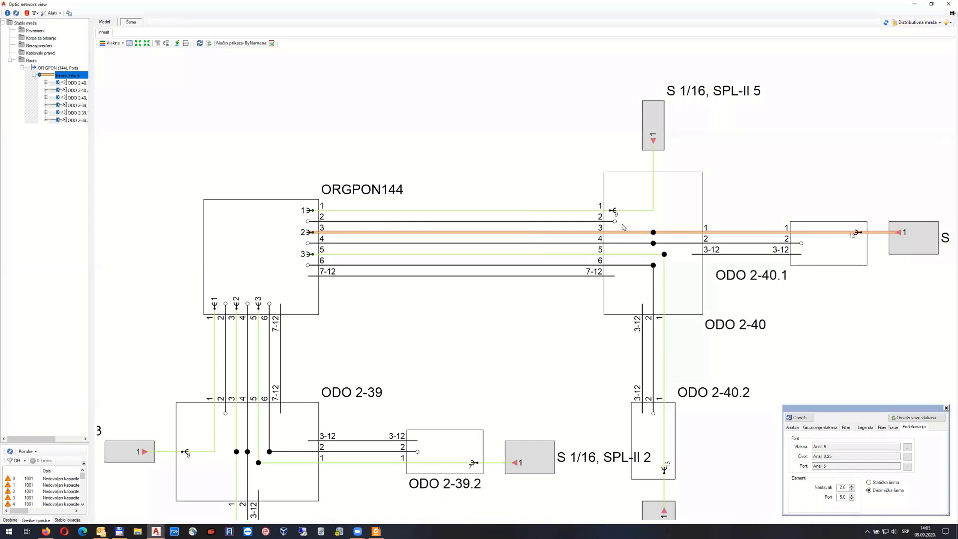
middle_click_drag(267, 329, 413, 196)
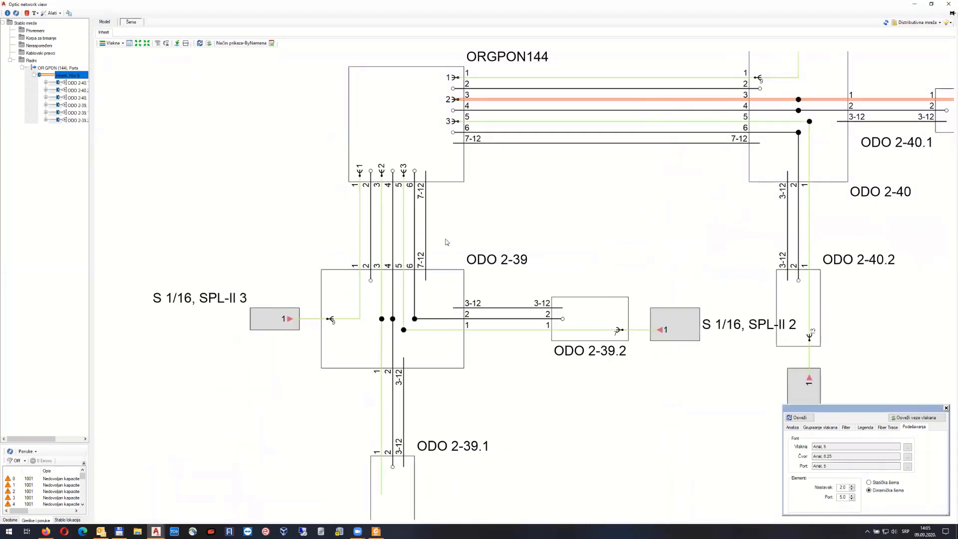
middle_click_drag(467, 230, 460, 271)
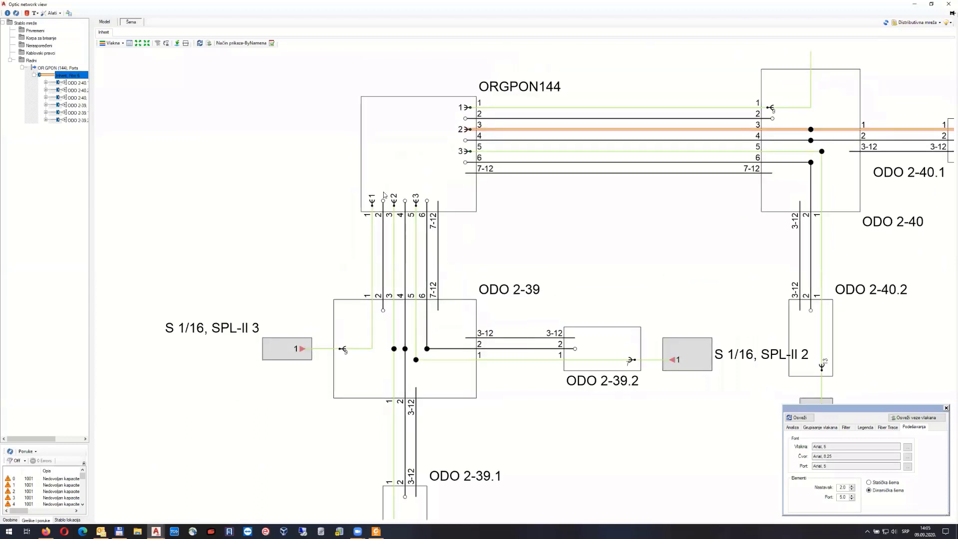
double_click(407, 148)
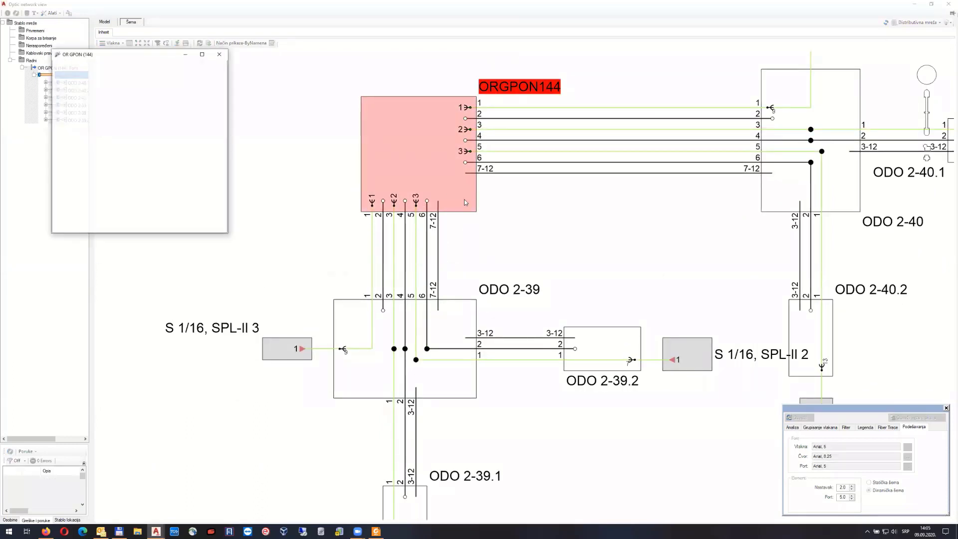
Maximize the OR GPON (144) detail window and scroll along its port column
left_click(202, 54)
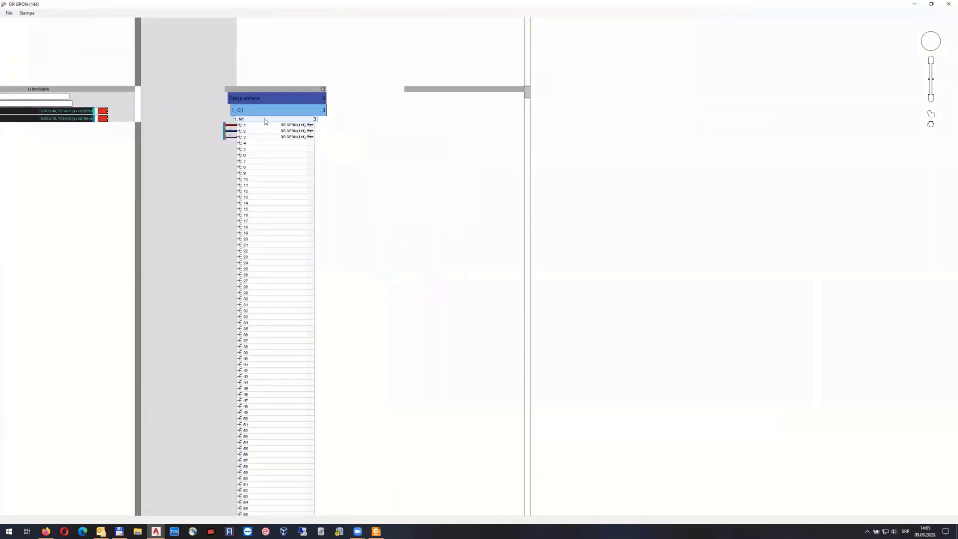
scroll(366, 287, "down", 3)
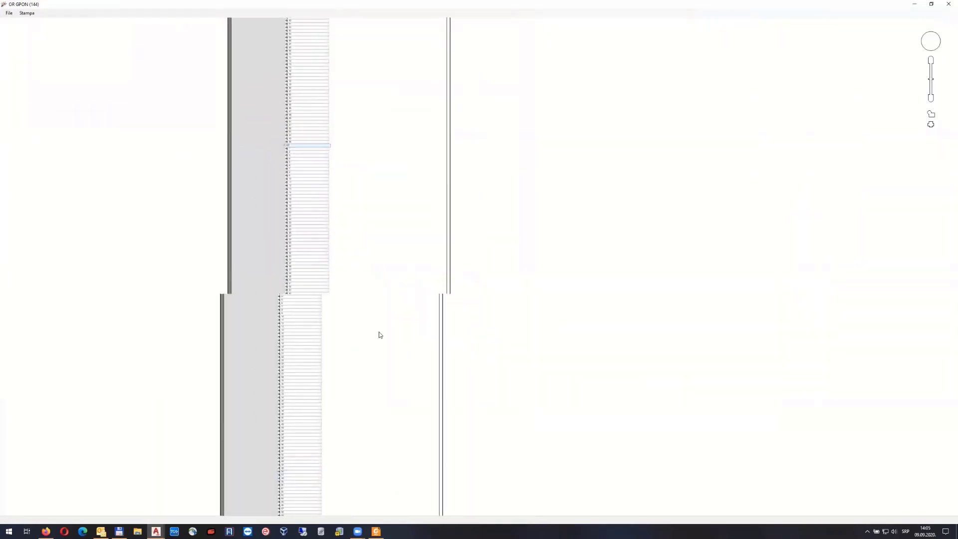
middle_click_drag(367, 375, 381, 146)
middle_click_drag(389, 304, 400, 94)
scroll(388, 501, "up", 1)
middle_click_drag(388, 503, 399, 185)
Browse the 2. G2 and third port groups, then close the detail window and confirm
middle_click_drag(393, 412, 406, 215)
middle_click_drag(396, 367, 432, 122)
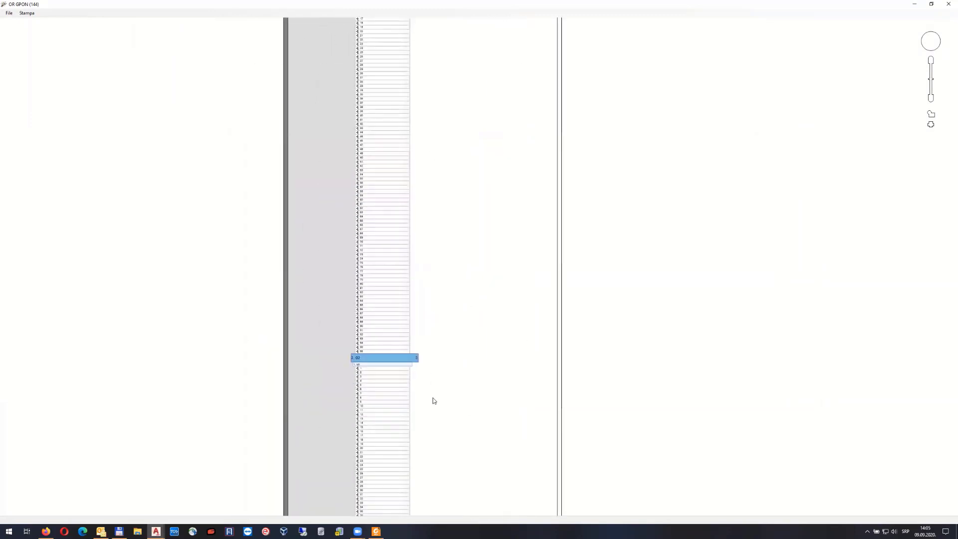
middle_click_drag(434, 401, 445, 268)
middle_click_drag(440, 424, 450, 256)
scroll(370, 292, "up", 1)
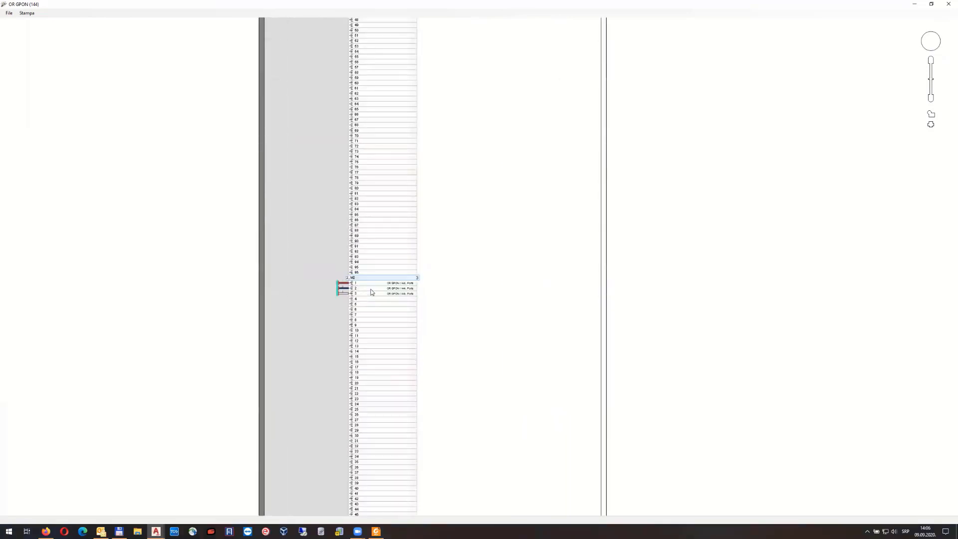
scroll(371, 292, "up", 1)
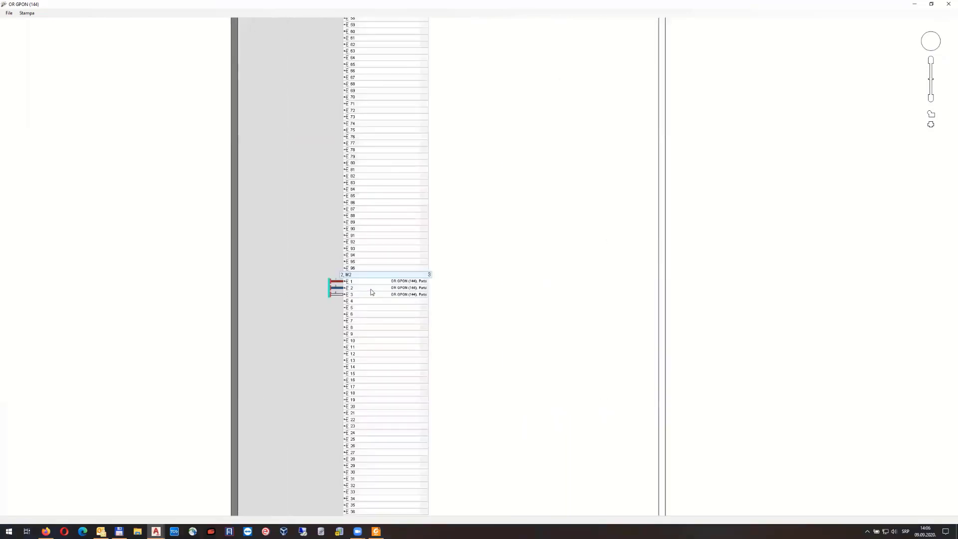
left_click(947, 6)
left_click(497, 281)
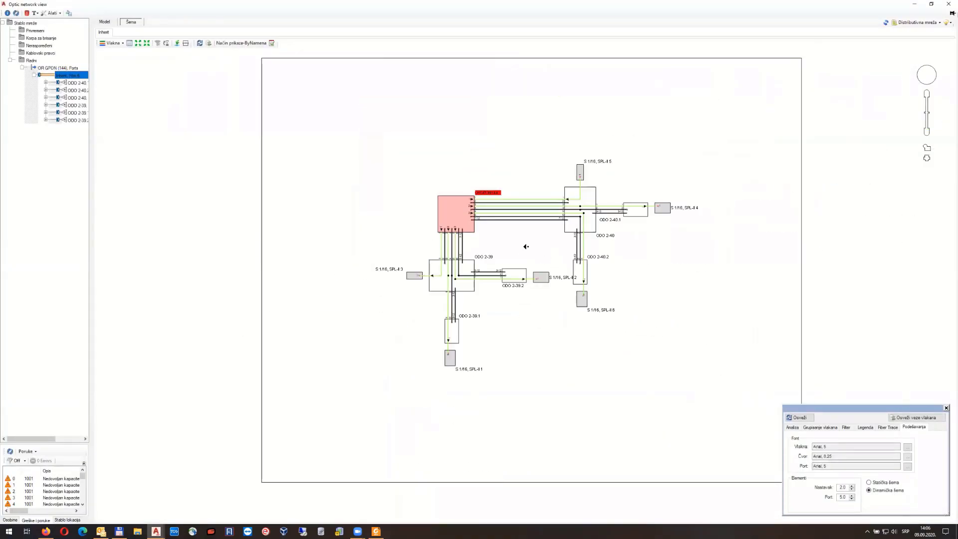
middle_click_drag(526, 247, 471, 248)
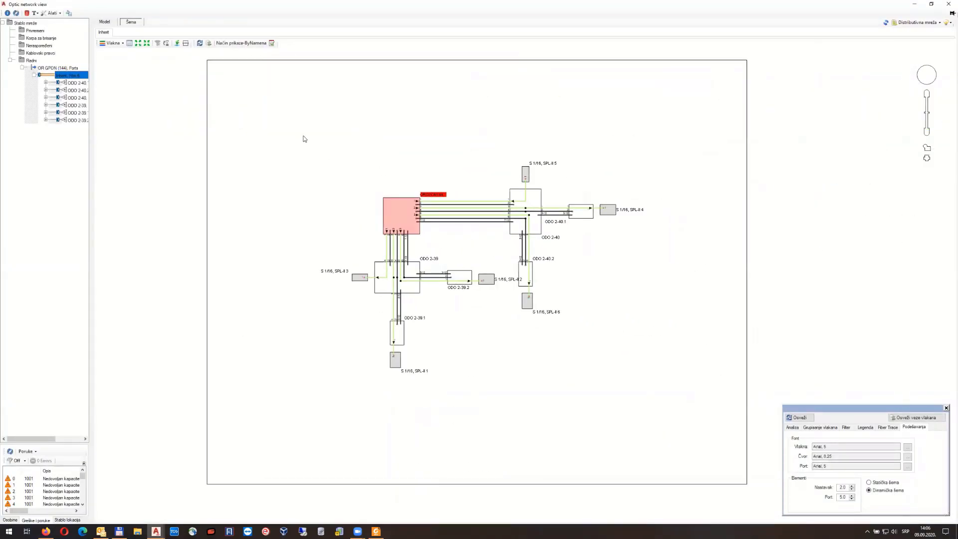
left_click(939, 22)
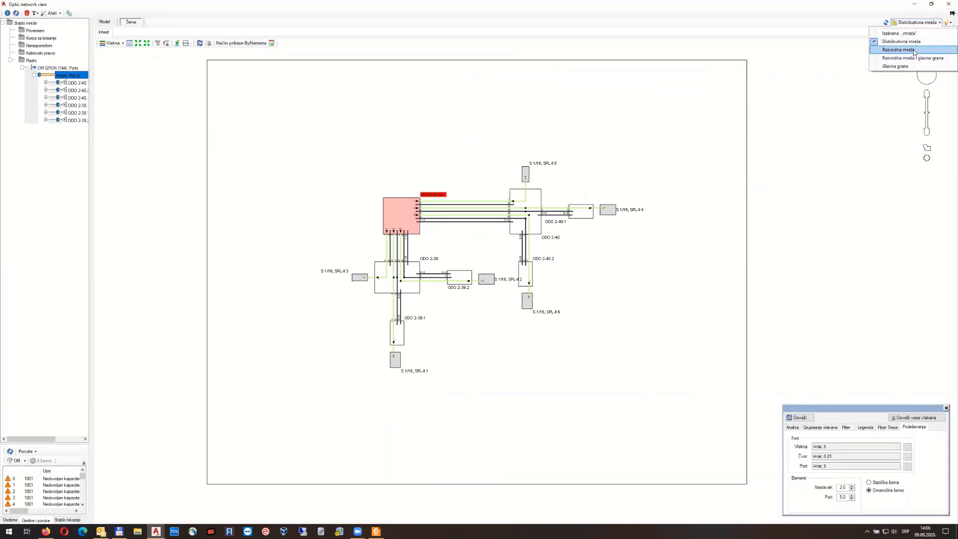
left_click(917, 51)
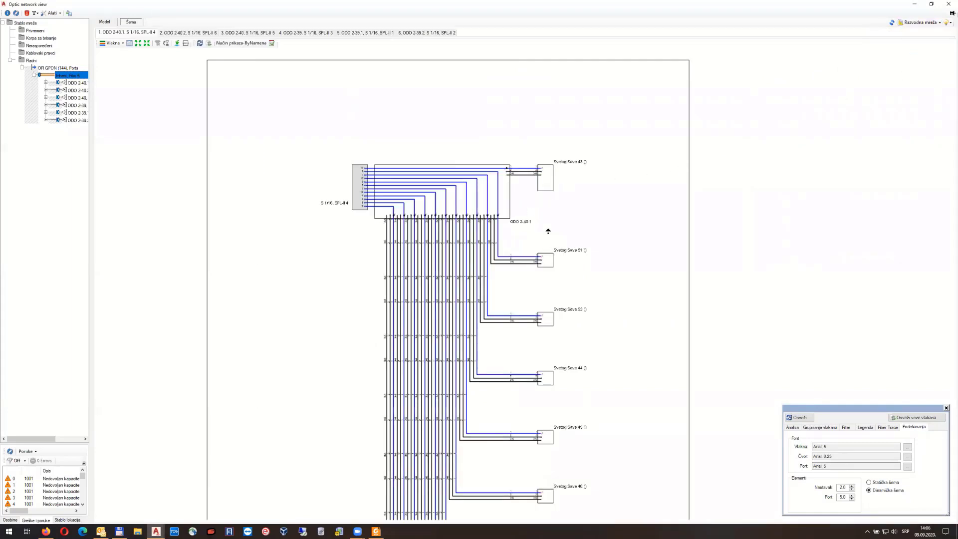
middle_click_drag(546, 243, 514, 169)
middle_click_drag(513, 247, 499, 168)
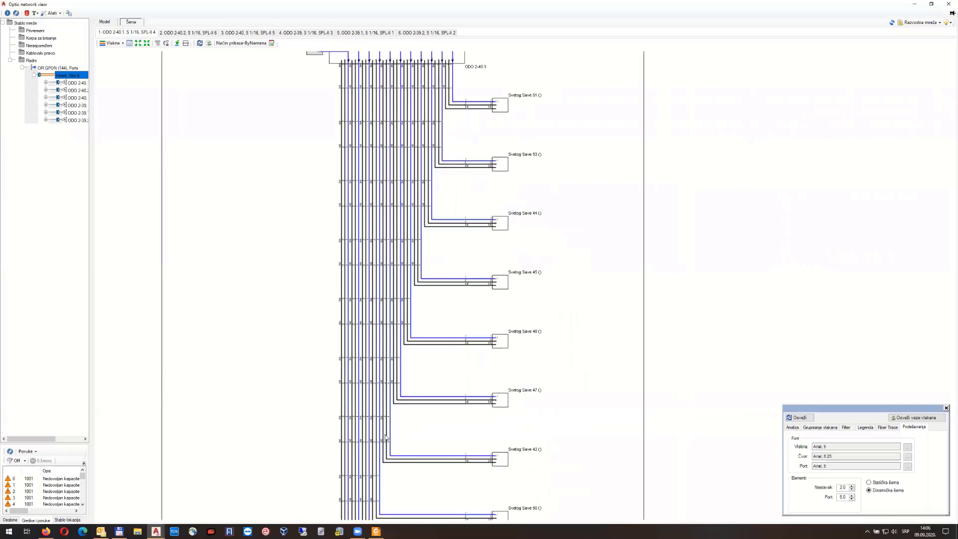
middle_click_drag(434, 400, 424, 303)
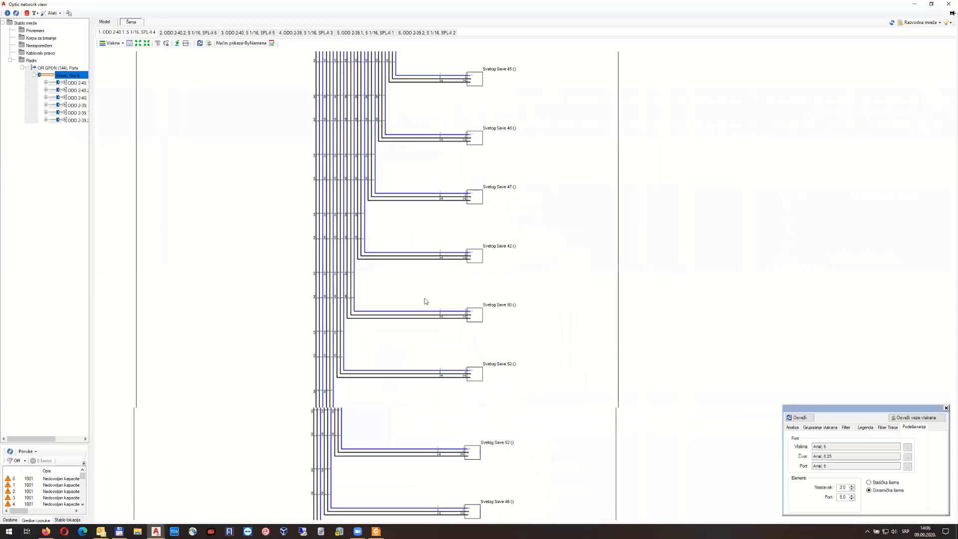
middle_click_drag(541, 175, 533, 246)
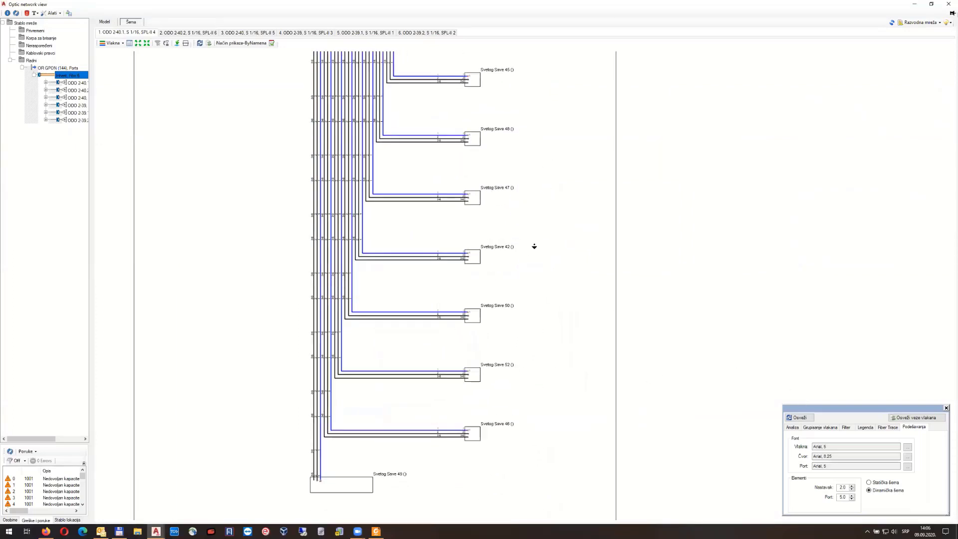
Step through the ODO 2-40.2, 2-40, 2-39, 2-39.1 and 2-39.2 splitter schematics, then close
left_click(182, 32)
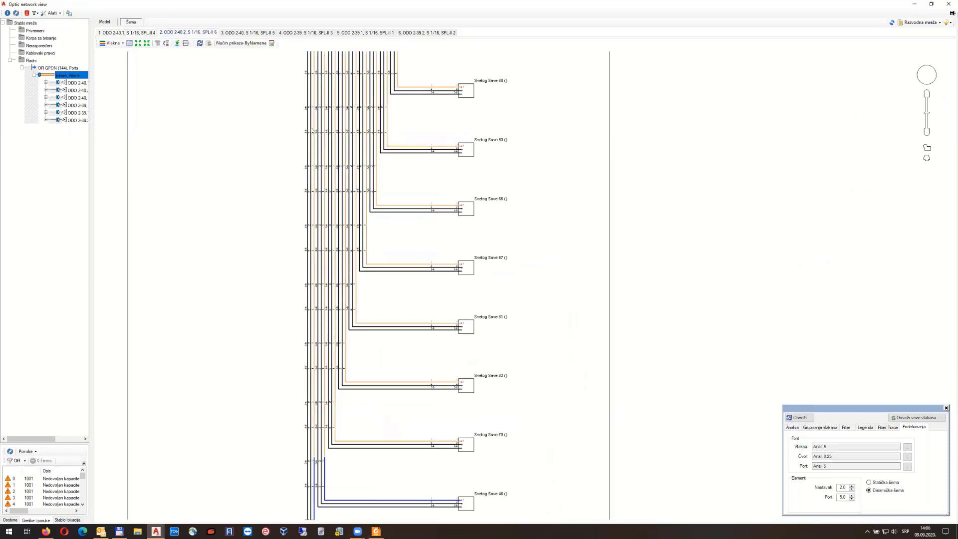
middle_click_drag(435, 138, 429, 205)
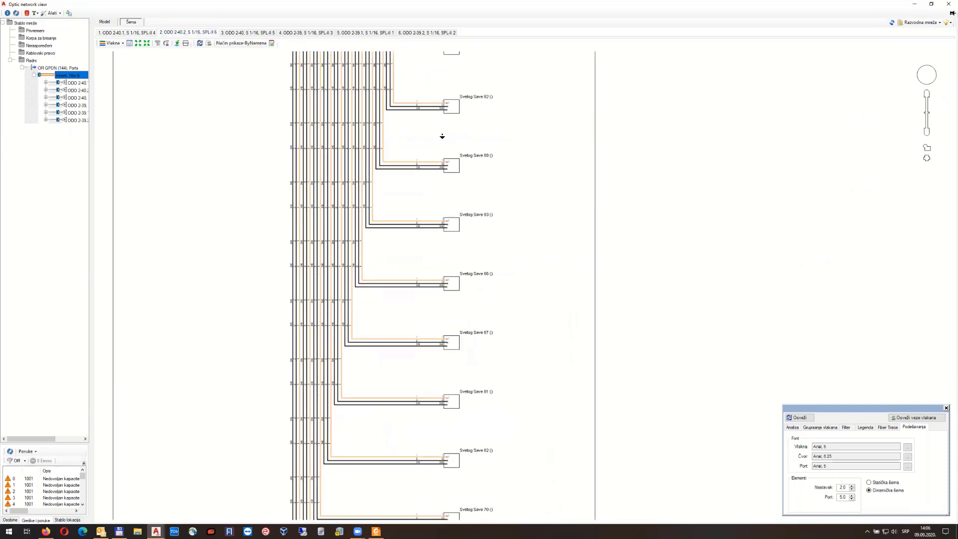
middle_click_drag(443, 135, 433, 179)
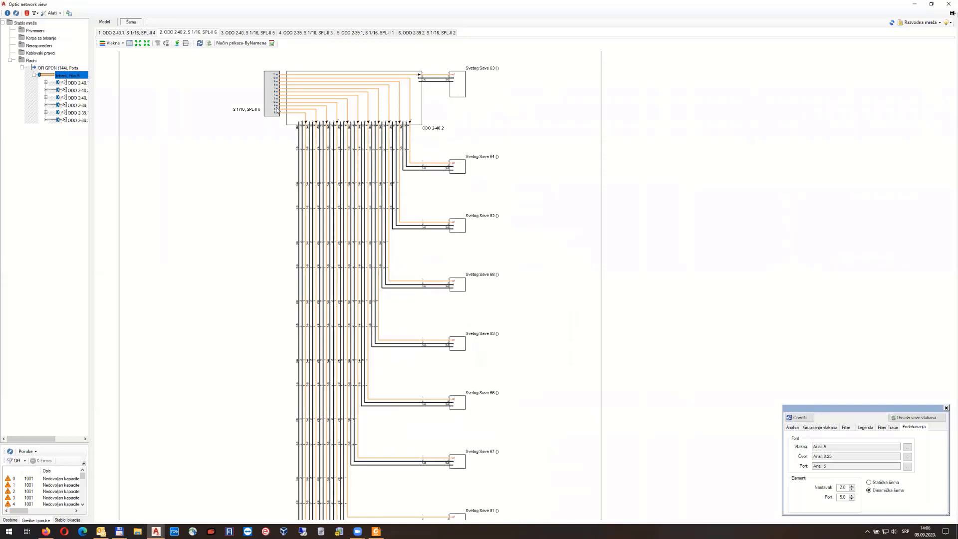
left_click(248, 33)
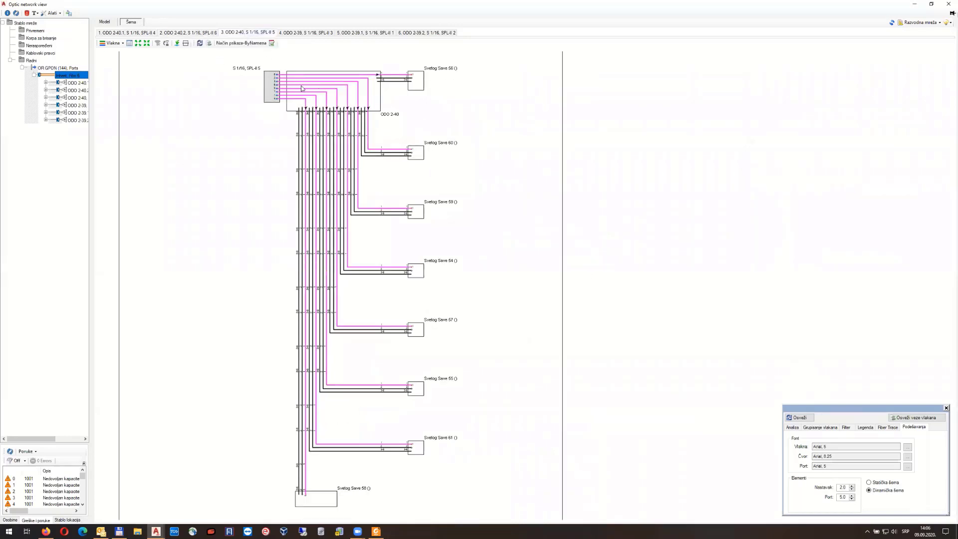
left_click(291, 33)
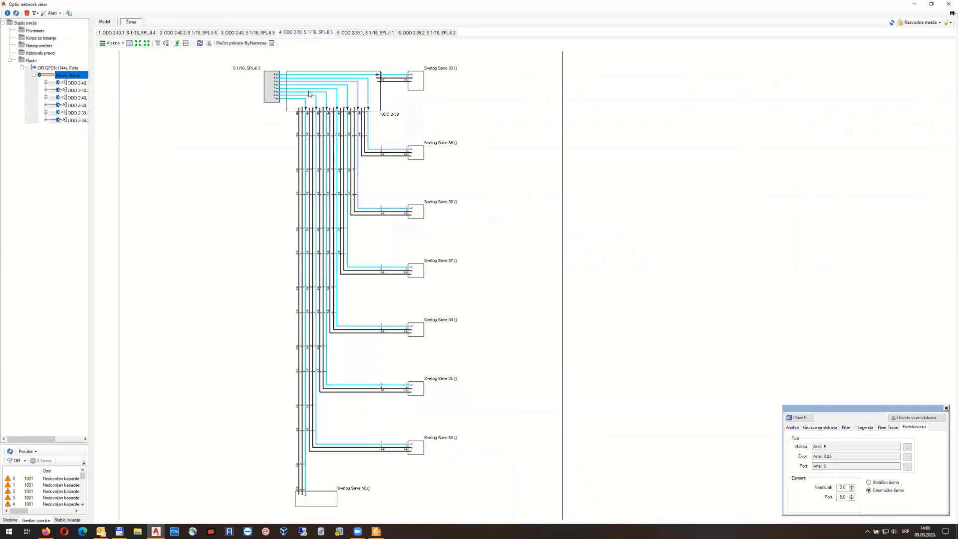
left_click(375, 33)
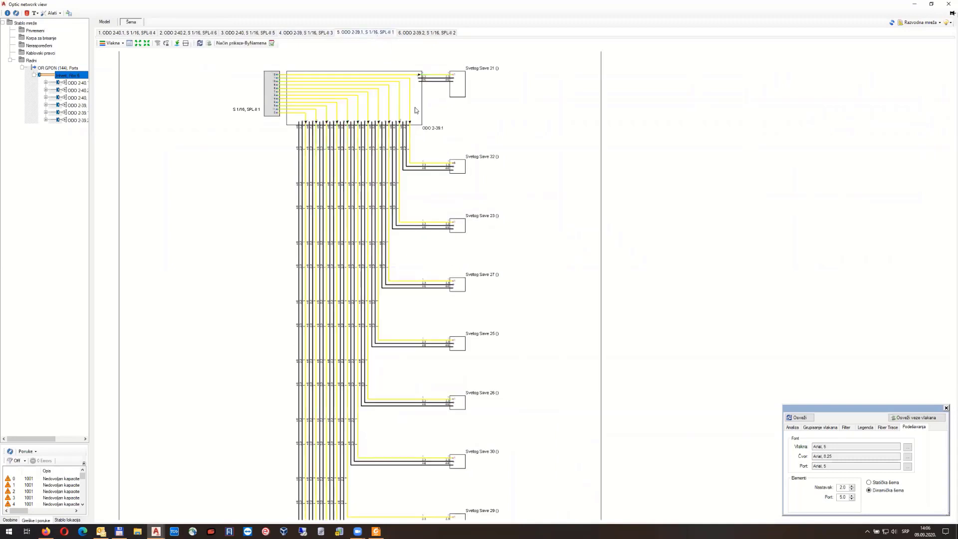
left_click(428, 33)
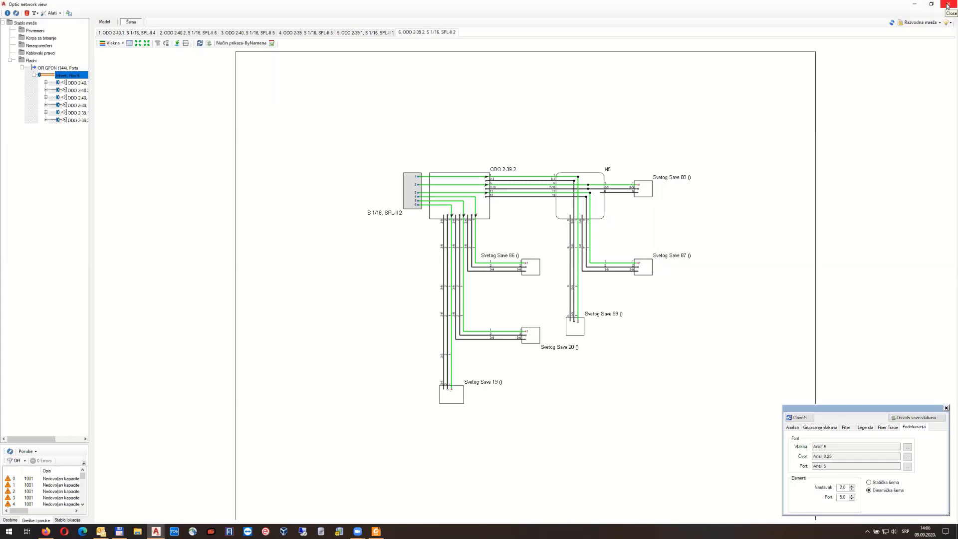
left_click(948, 6)
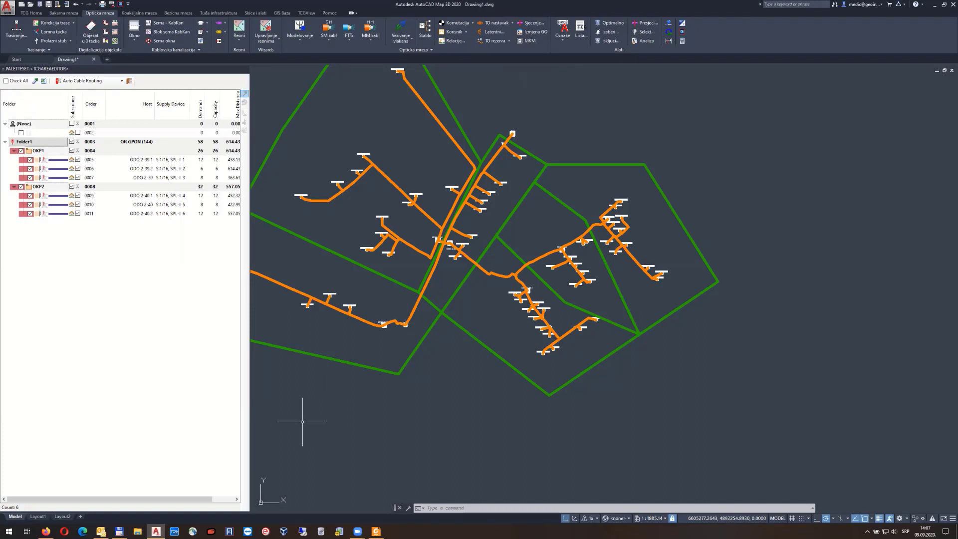
Bring Firefox onto this screen maximized and open the INOVA support ticket bookmark
mouse_move(48, 530)
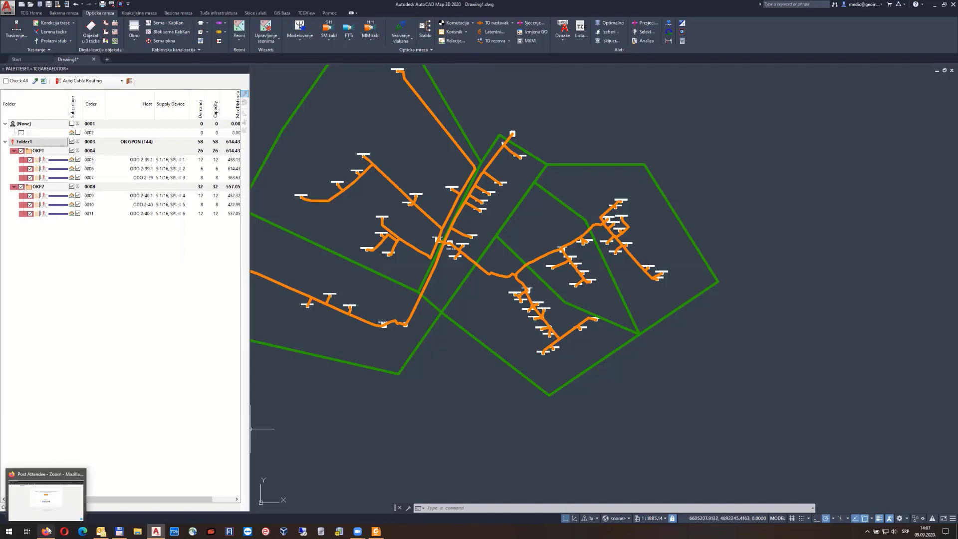
left_click(49, 530)
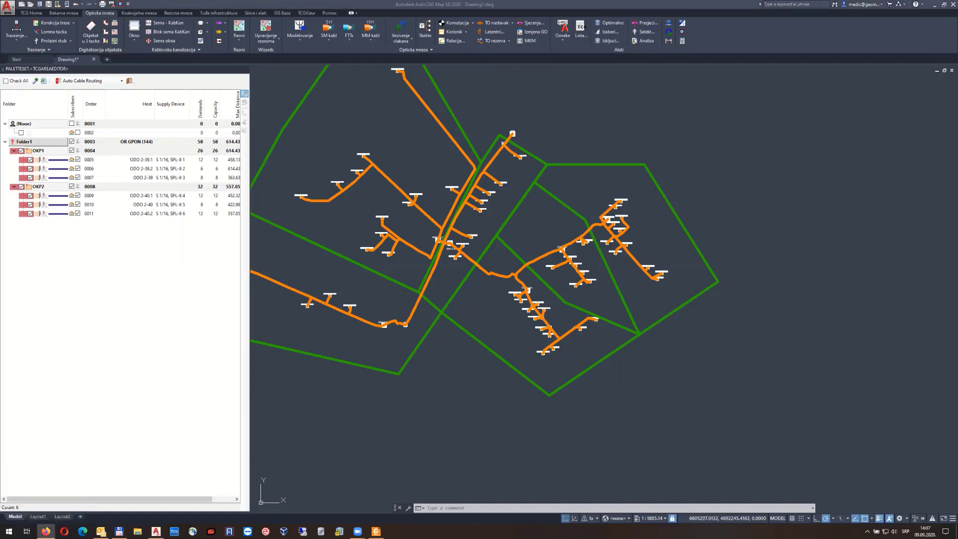
left_click_drag(0, 115, 375, 190)
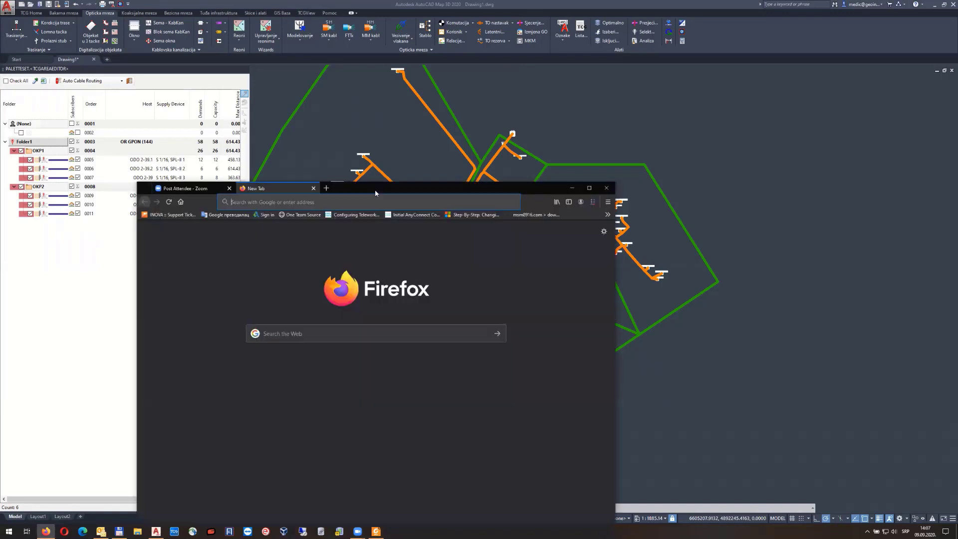
double_click(375, 191)
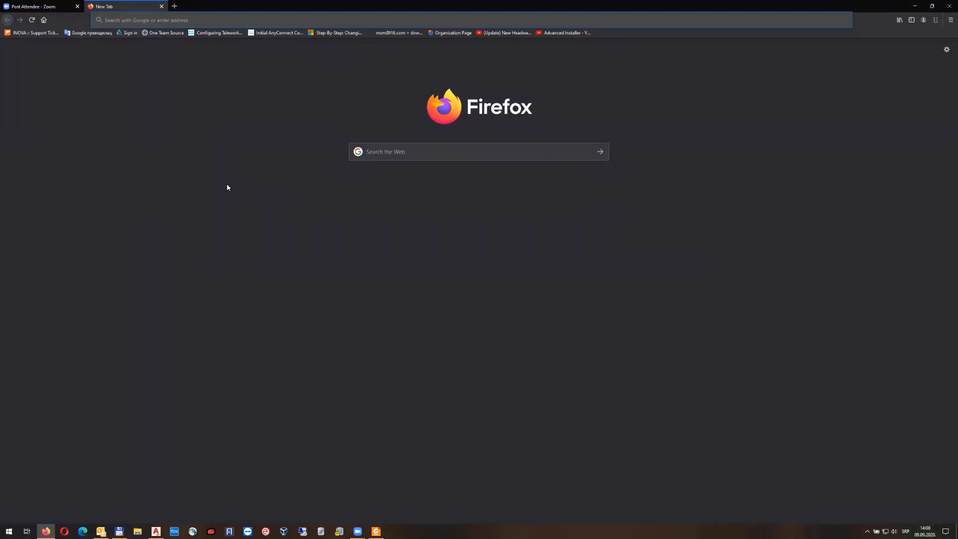
left_click(39, 35)
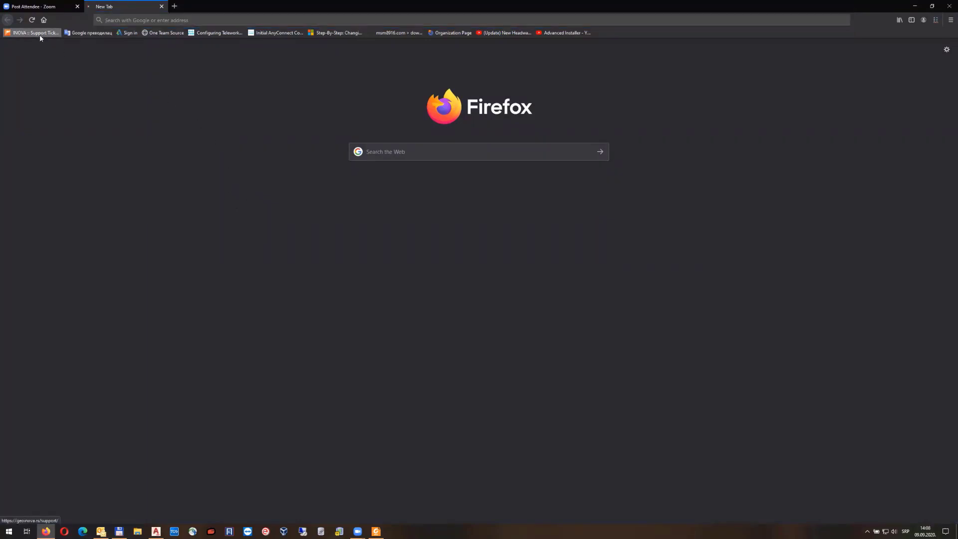